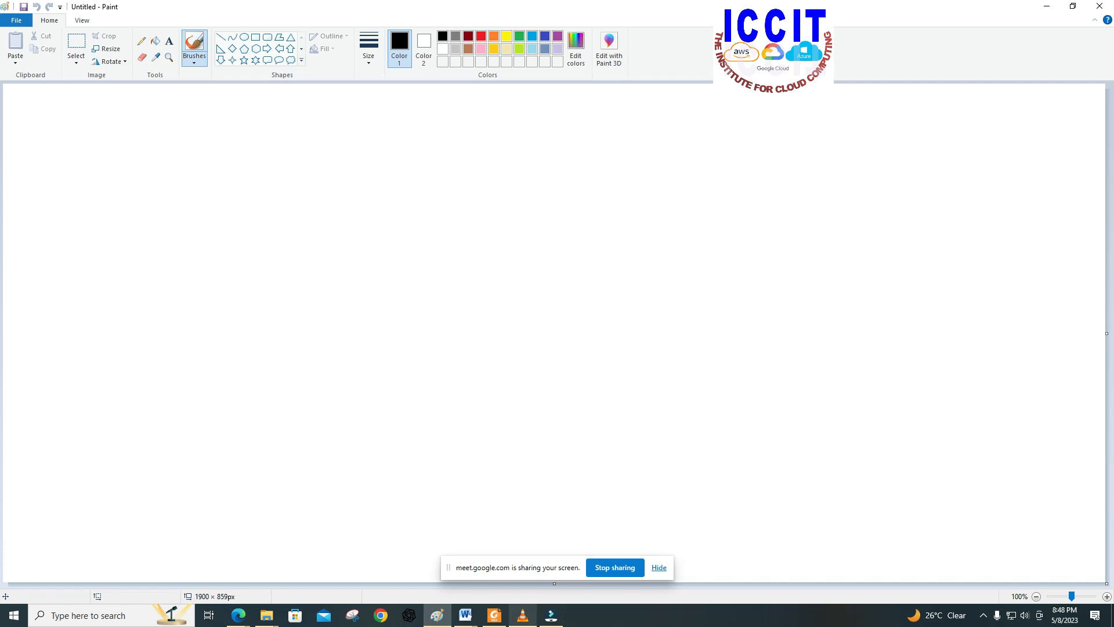
Step: Switch to the web browser and close the load balancer page showing SECOND CONTENT PAGE
left_click(267, 617)
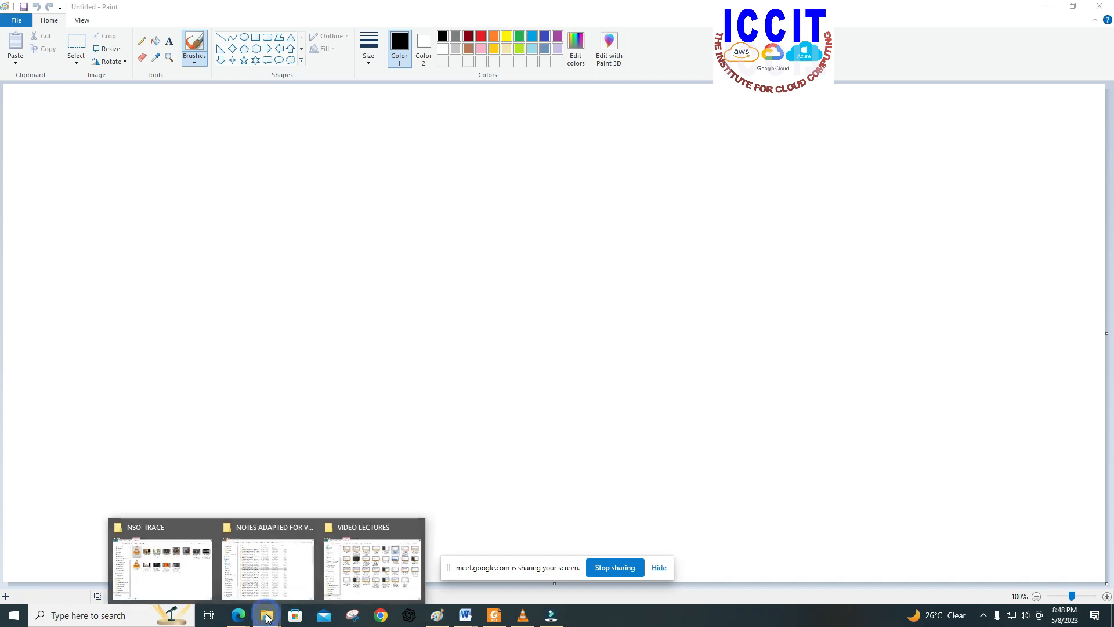
mouse_move(240, 617)
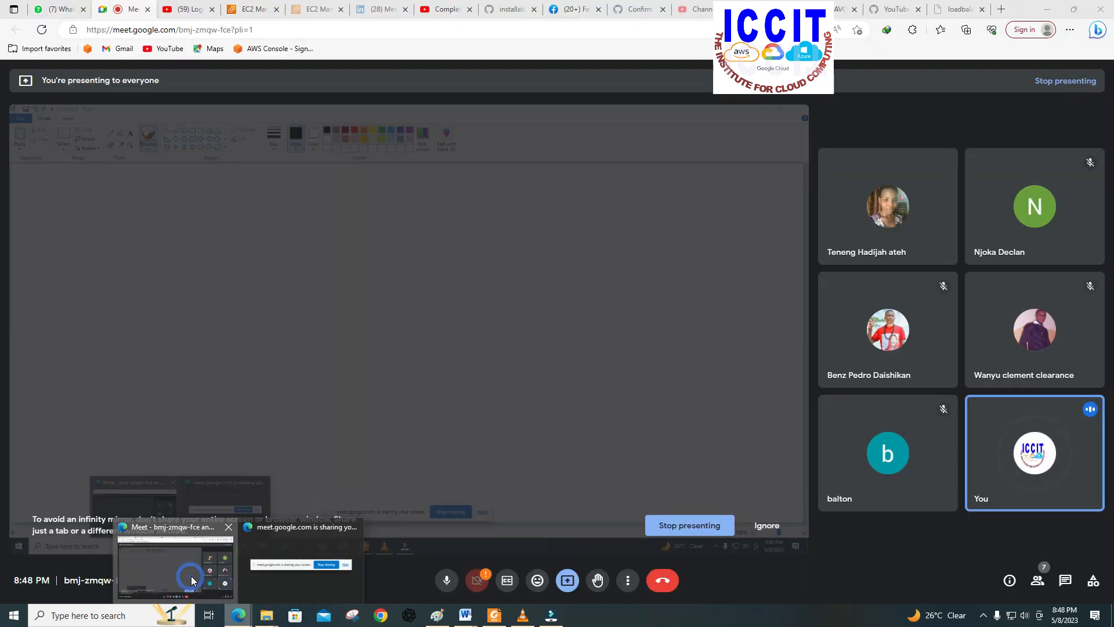
left_click(192, 574)
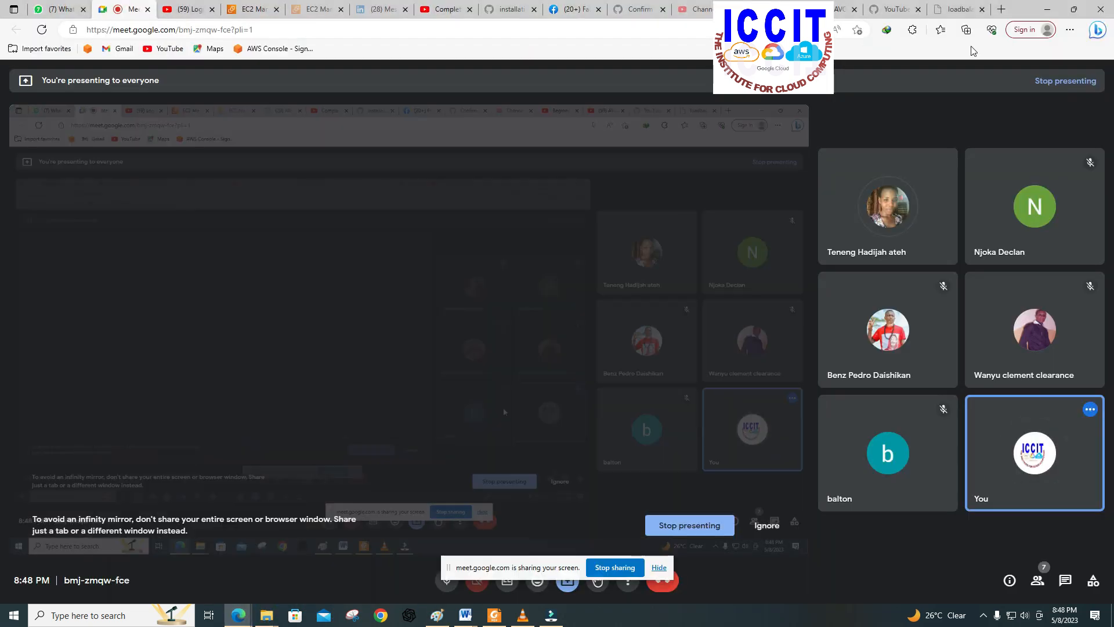
left_click(956, 10)
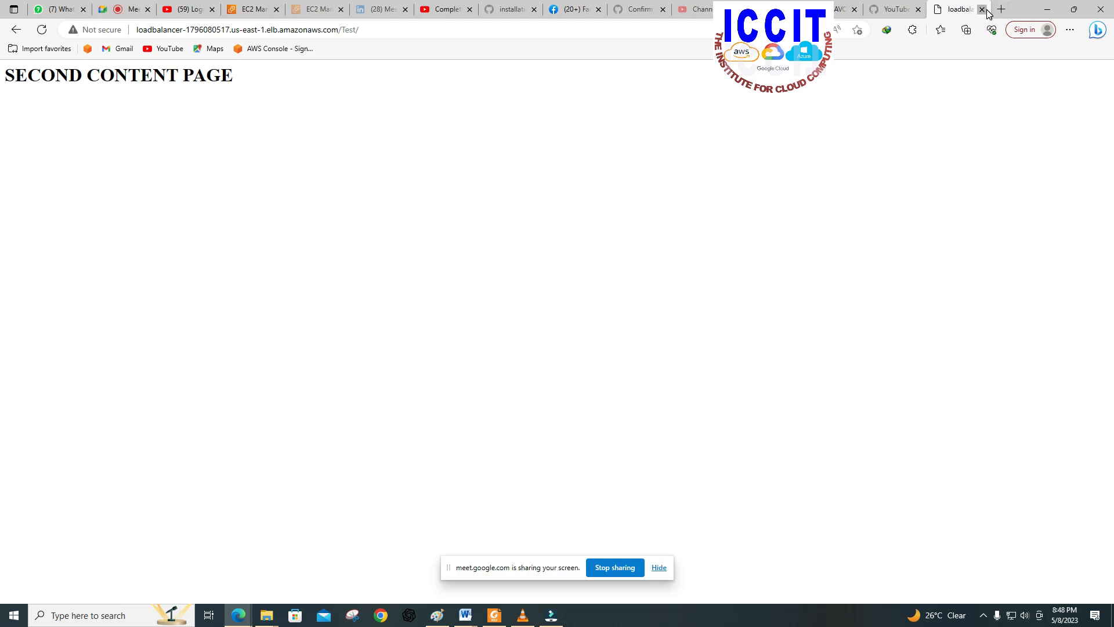
left_click(982, 10)
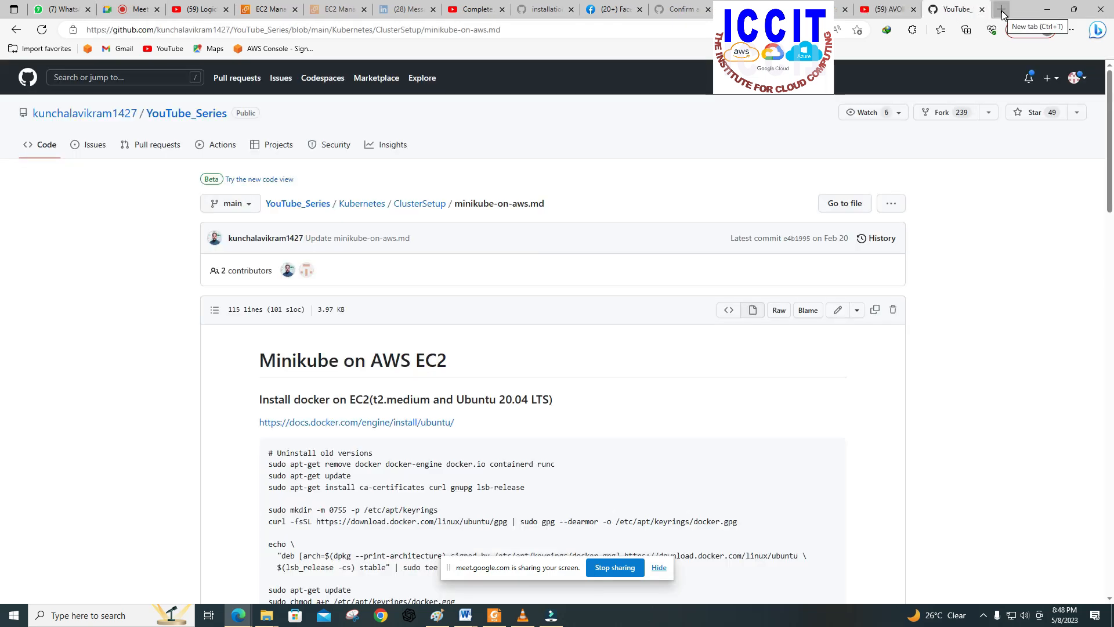
Step: Load the Google home page in a new browser tab
left_click(1000, 10)
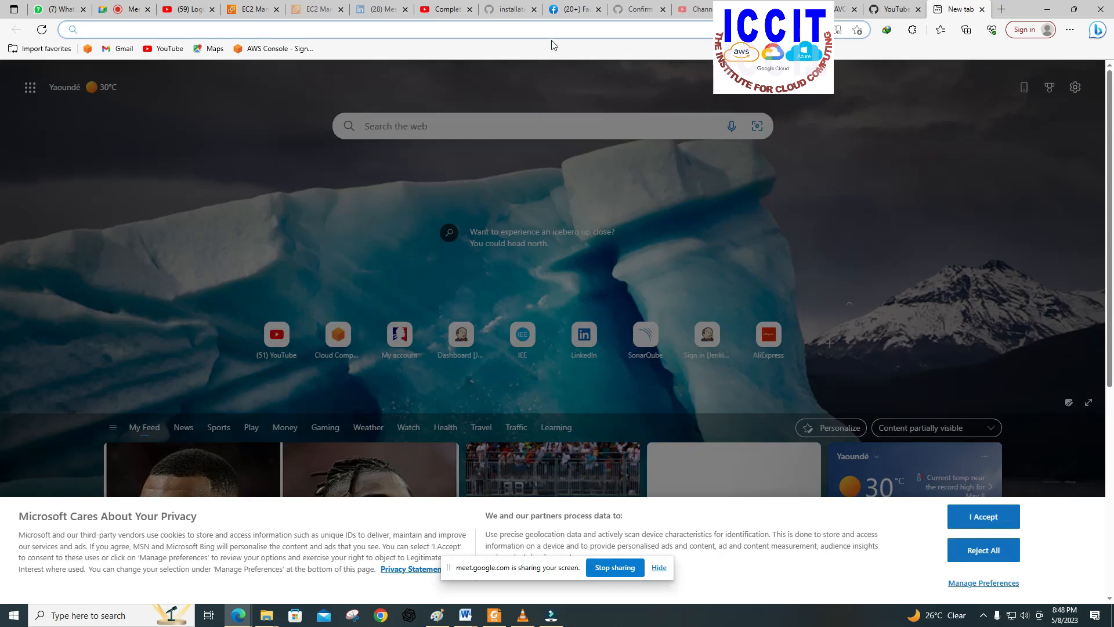
left_click(550, 29)
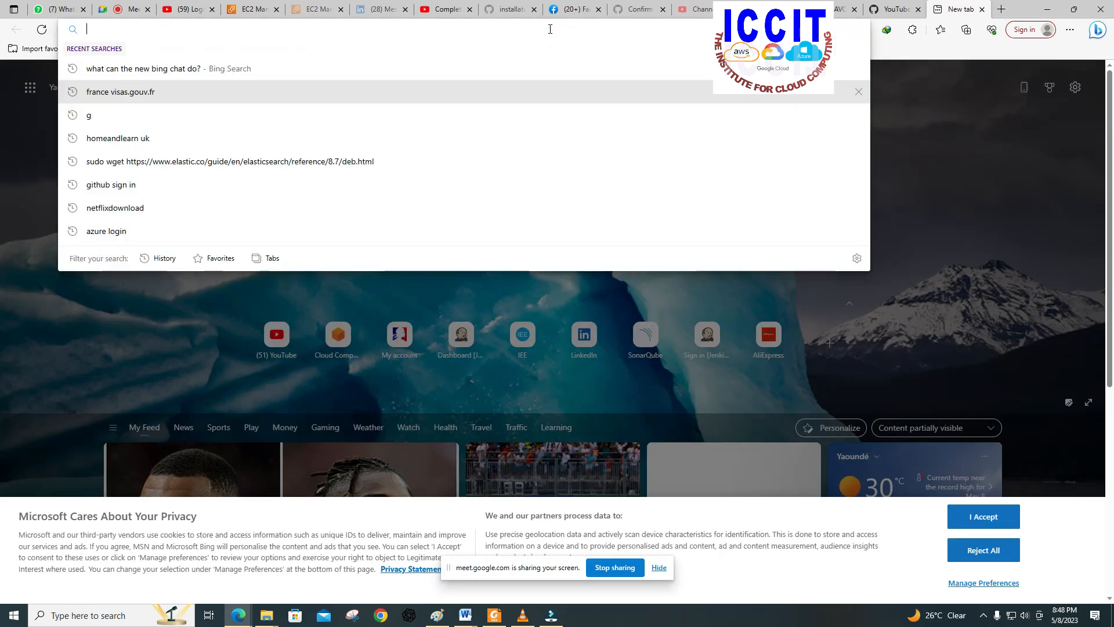
type("g")
key("Return")
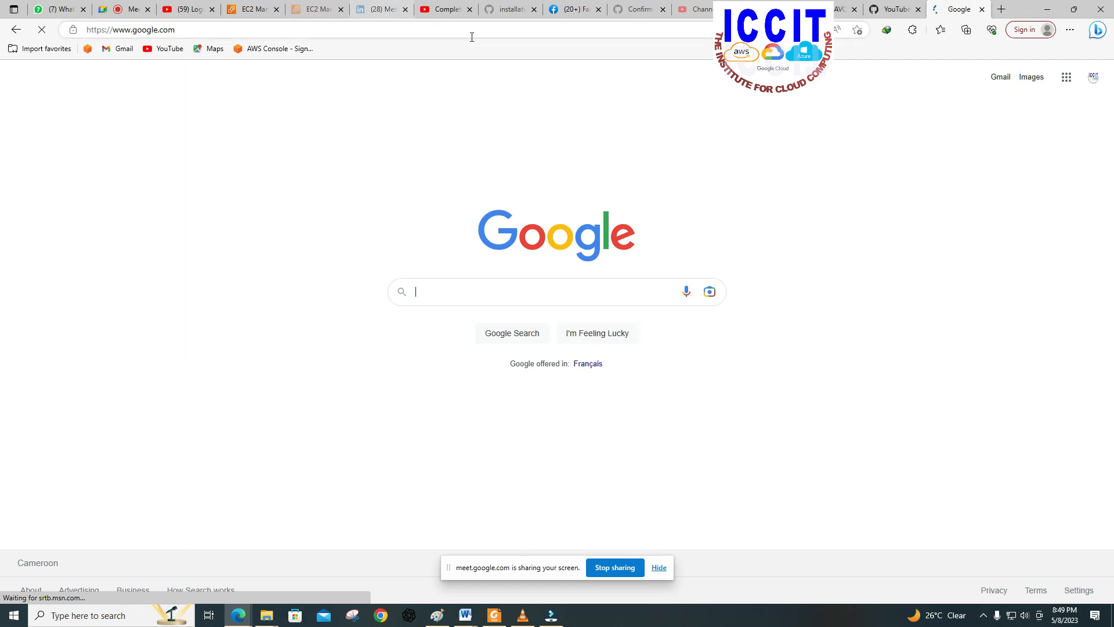
Step: Open Gmail from the Google home page and highlight the mail/u/0/ path in its web address
left_click(502, 304)
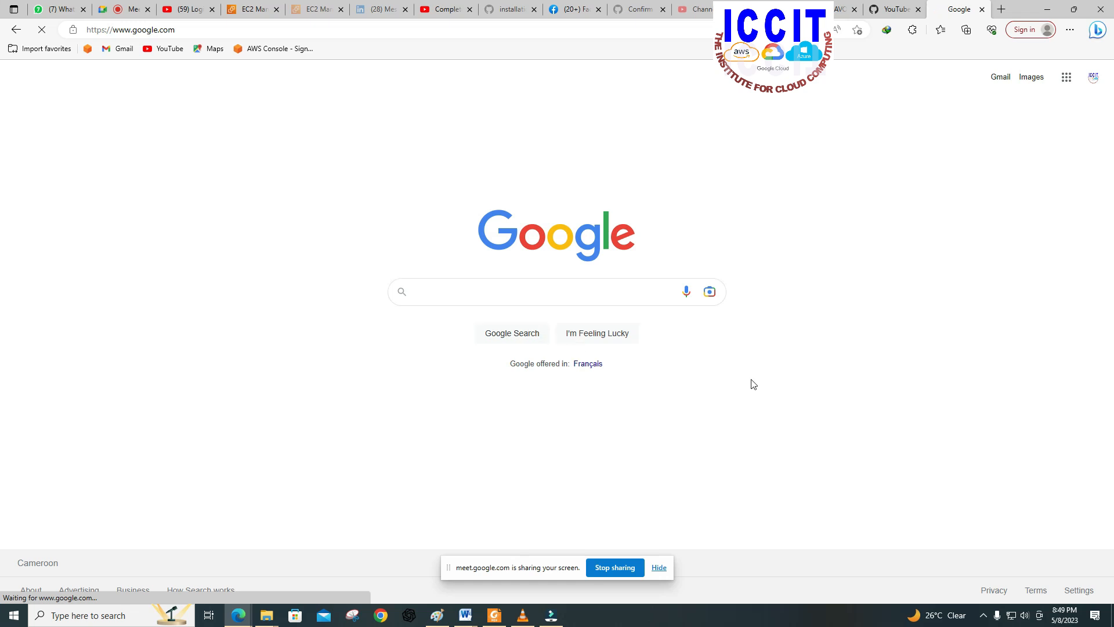
left_click(999, 77)
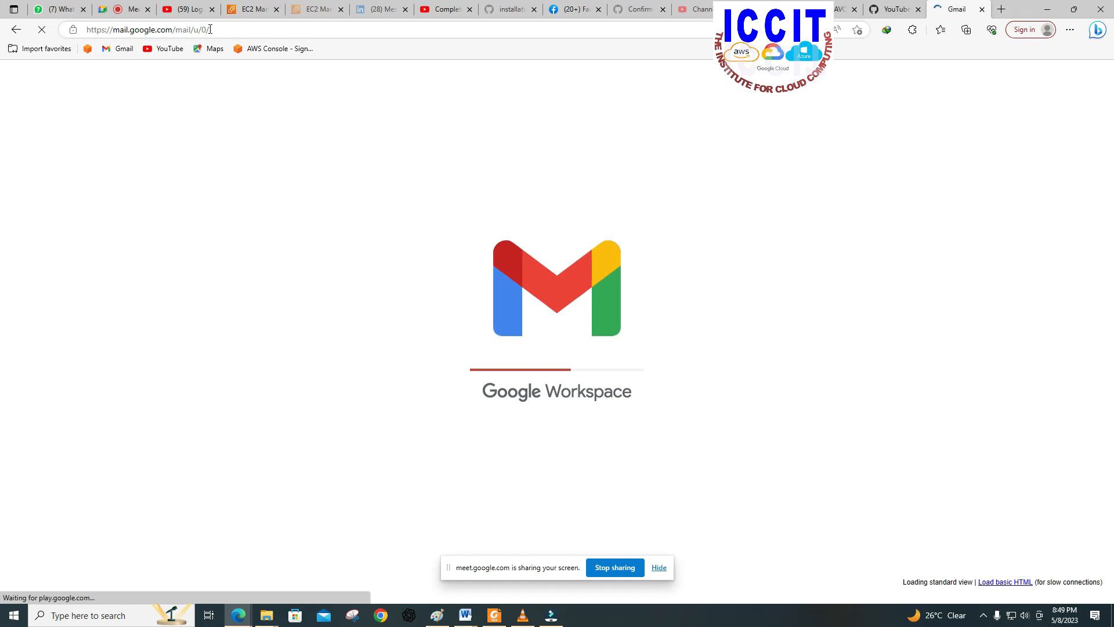
left_click_drag(218, 28, 188, 35)
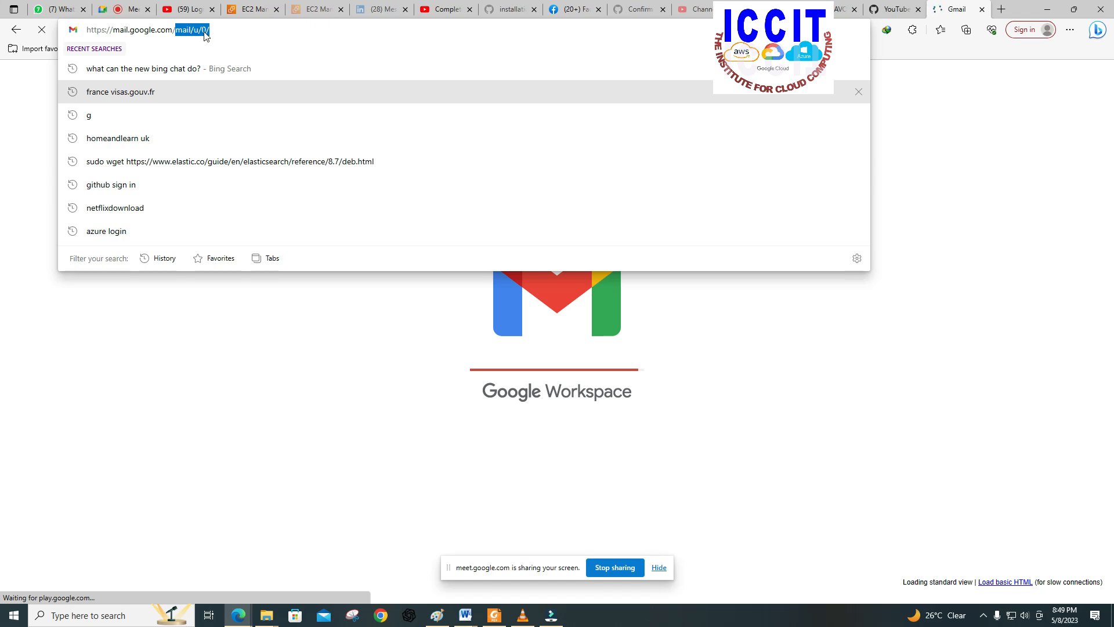
left_click(706, 318)
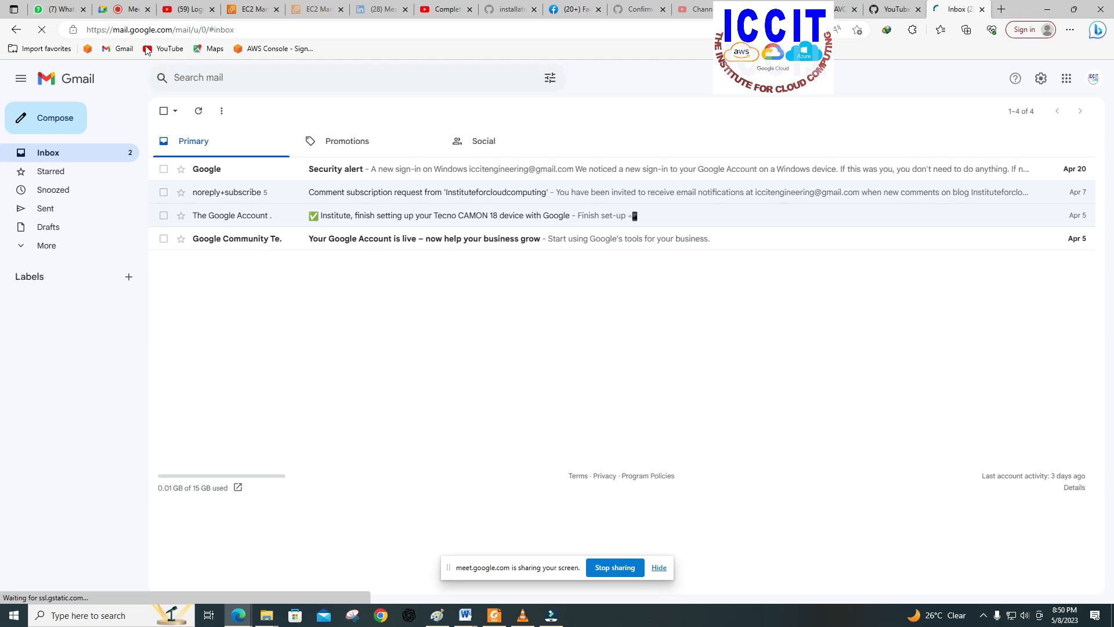
Step: View the EC2 instances list, switch to Paint and choose the Rectangle shape
left_click(244, 9)
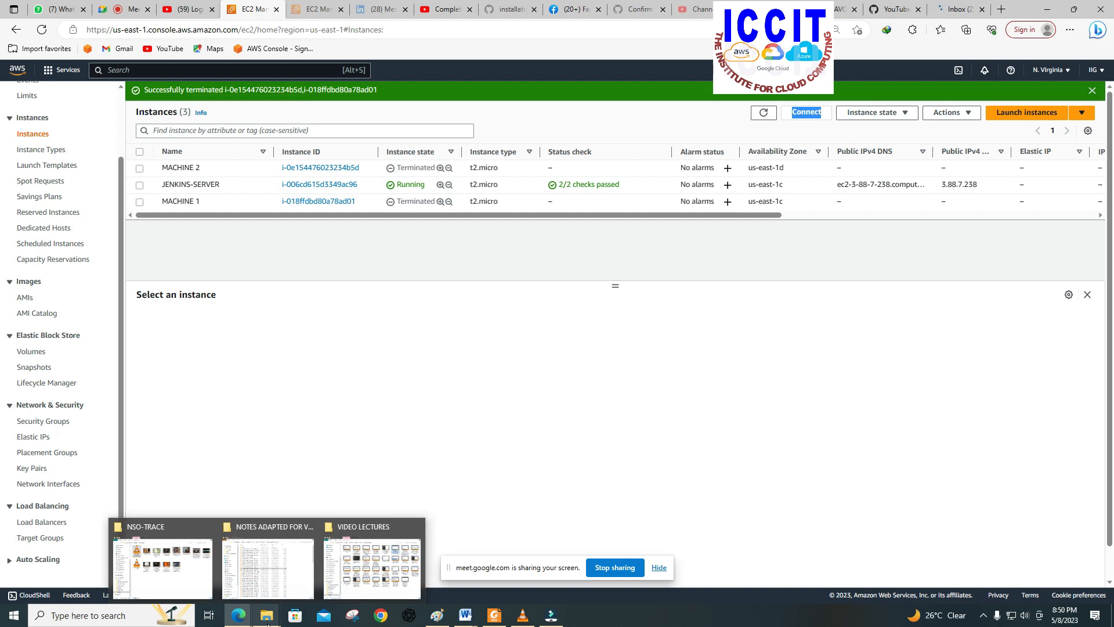
left_click(432, 610)
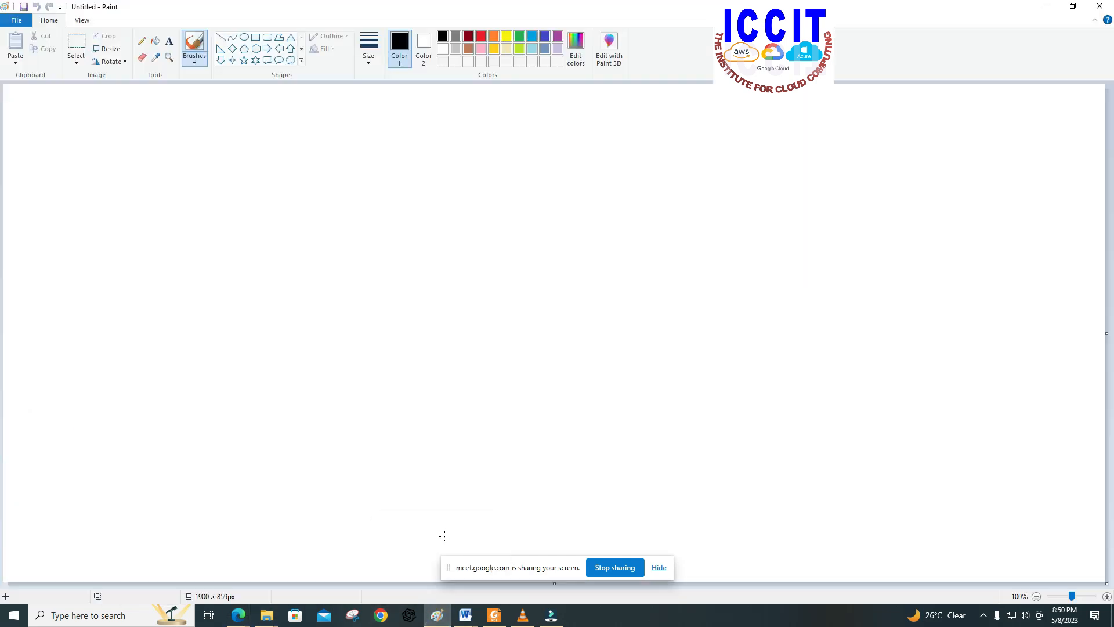
left_click(255, 36)
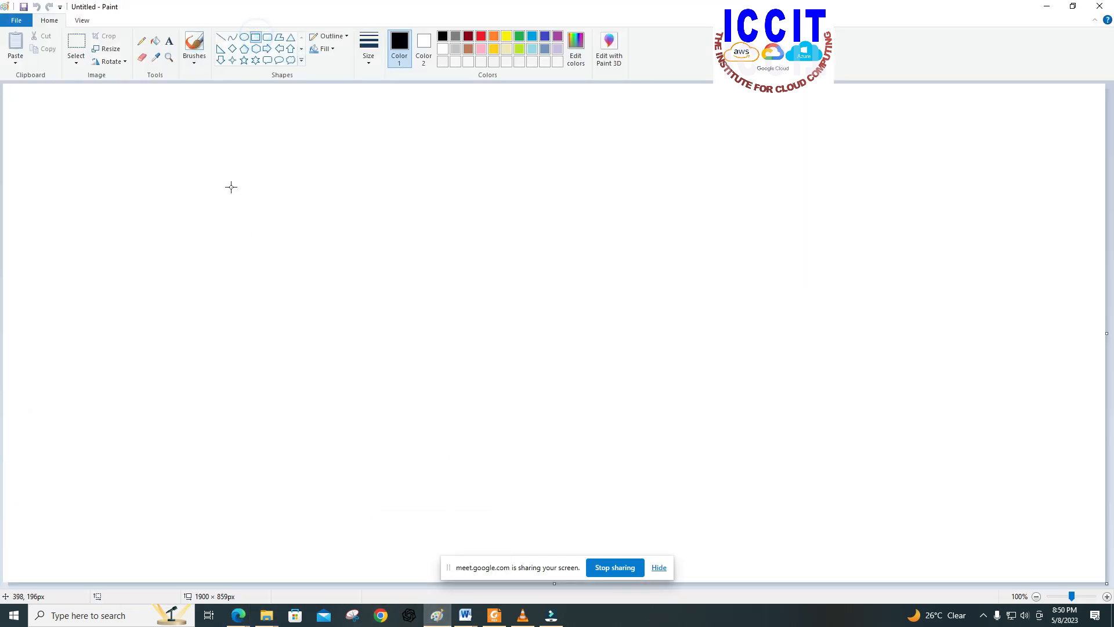
left_click_drag(220, 213, 241, 219)
left_click(36, 6)
left_click_drag(231, 195, 284, 201)
left_click(311, 123)
left_click(36, 6)
Step: Draw two large rectangles side by side, about 284 × 211 px and 335 × 230 px, each with a small box in its upper outer corner
left_click_drag(140, 106, 304, 228)
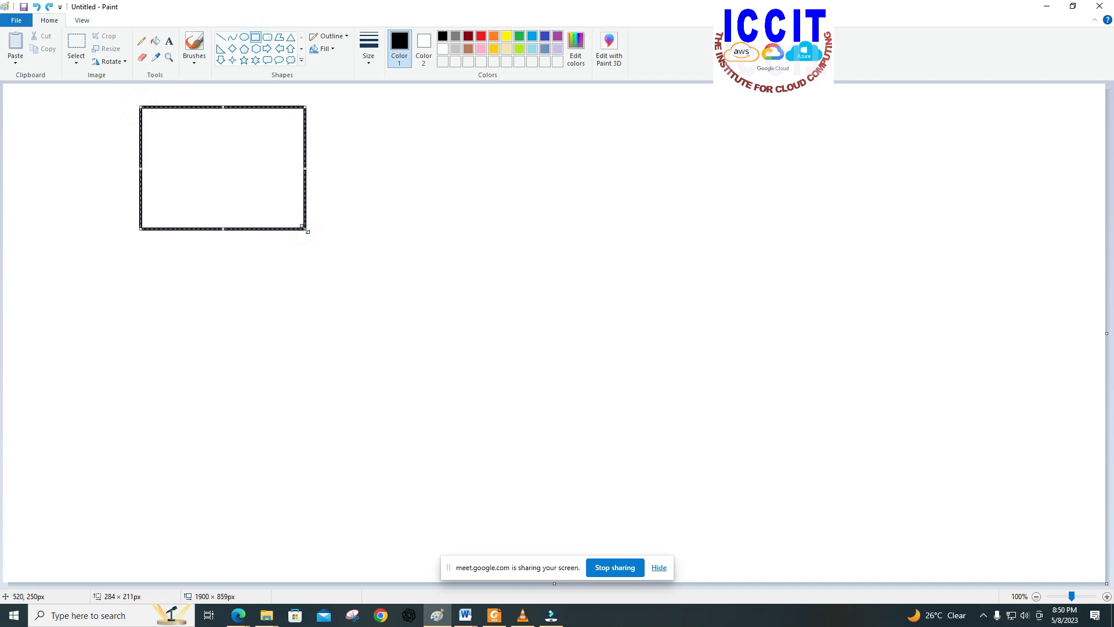
left_click_drag(612, 115, 806, 248)
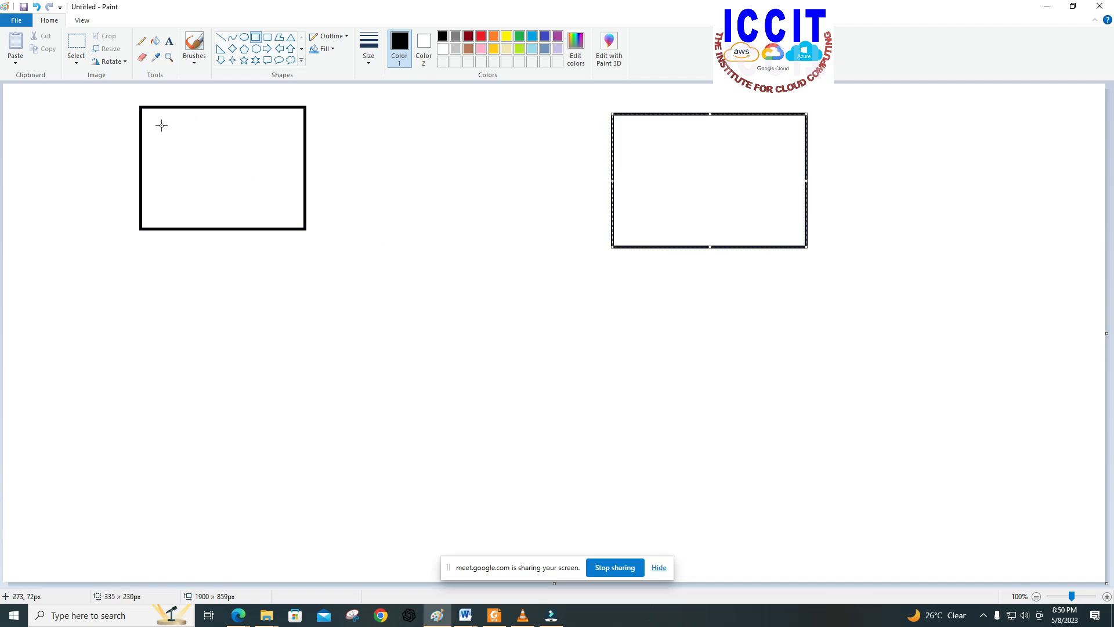
left_click_drag(156, 123, 181, 144)
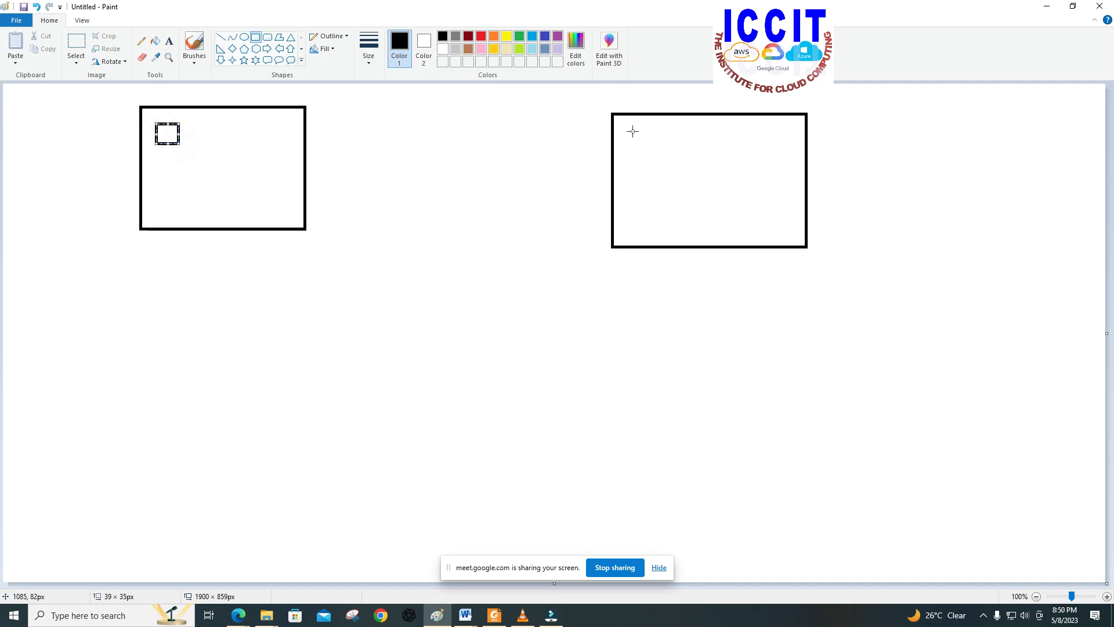
left_click_drag(762, 129, 789, 153)
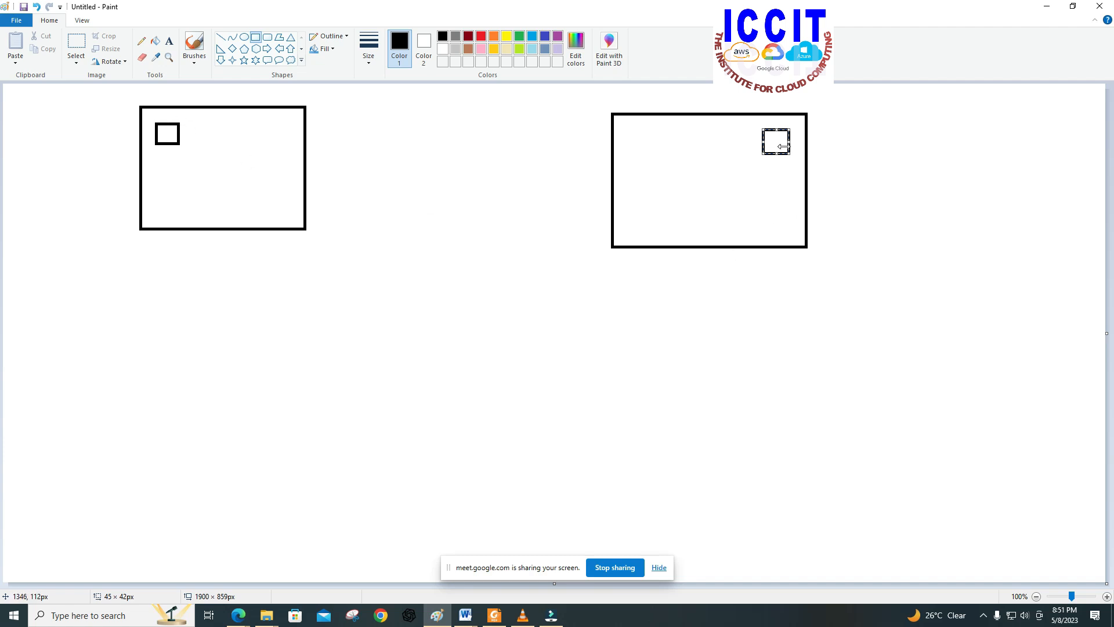
Step: Narrow the small corner box in the right rectangle and add two wider boxes, one near its upper left and one near its bottom edge
left_click(774, 143)
left_click_drag(762, 143, 769, 142)
left_click(708, 154)
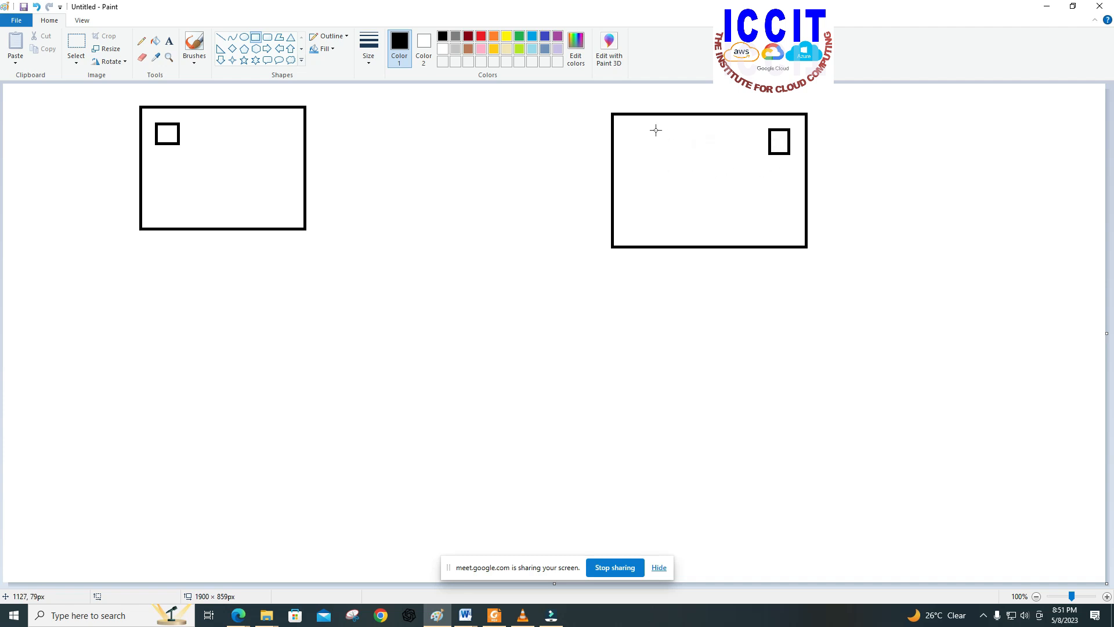
left_click_drag(636, 137, 696, 166)
left_click(644, 192)
left_click_drag(653, 212, 725, 239)
Step: Add three more small boxes inside the left rectangle and choose the Line shape
left_click(224, 141)
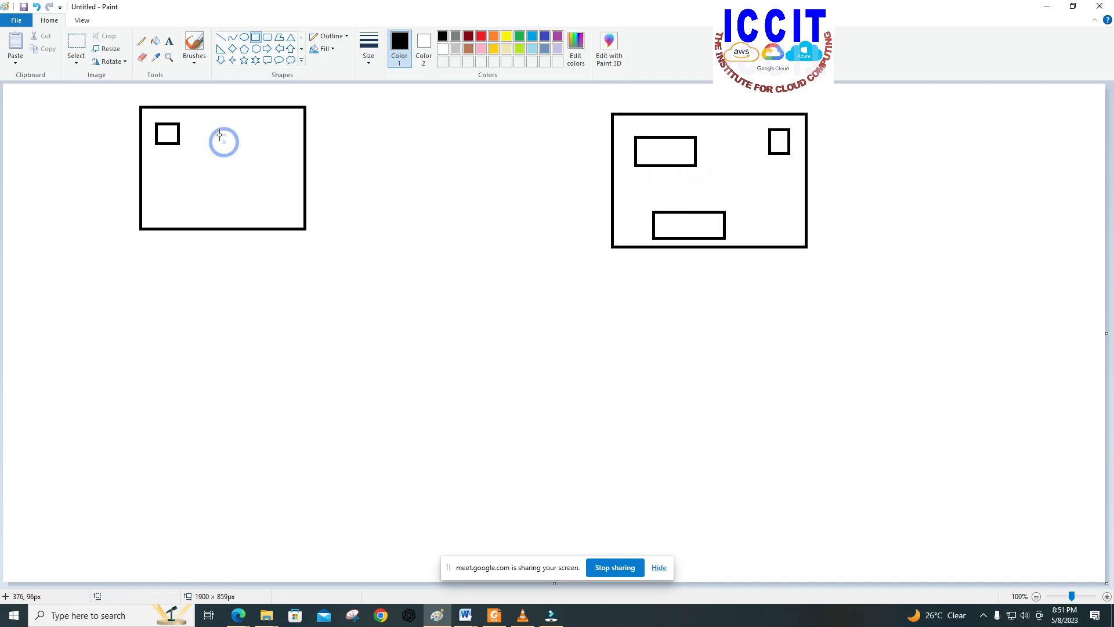
left_click_drag(224, 156, 247, 167)
left_click_drag(260, 169, 274, 189)
left_click_drag(174, 202, 231, 218)
left_click(796, 213)
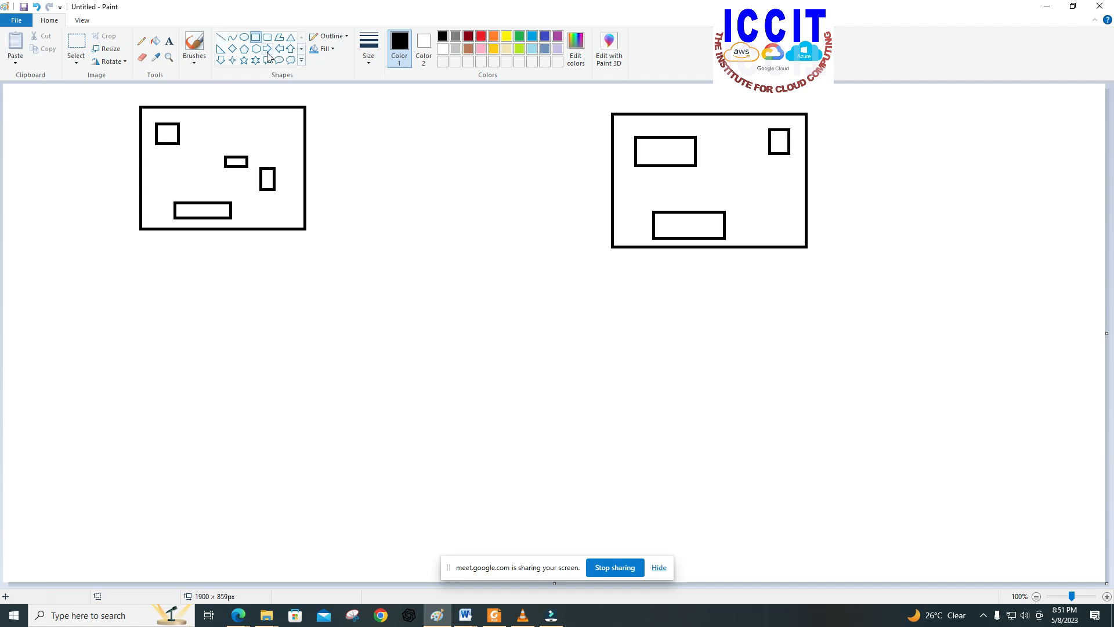
left_click(221, 37)
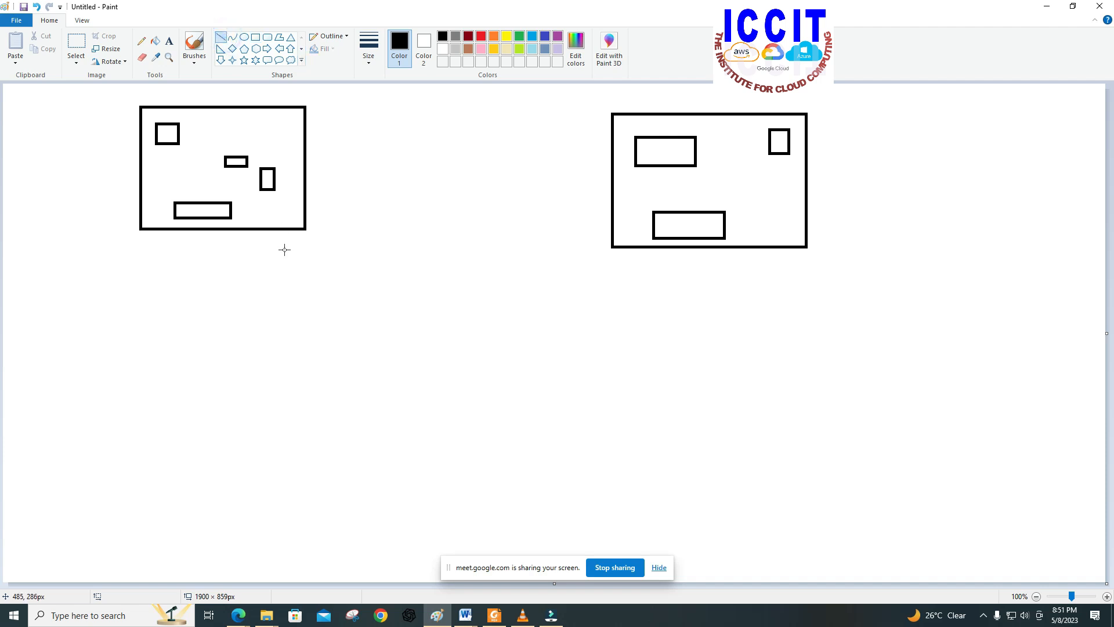
left_click_drag(300, 303, 303, 381)
left_click(36, 7)
left_click_drag(160, 173, 161, 232)
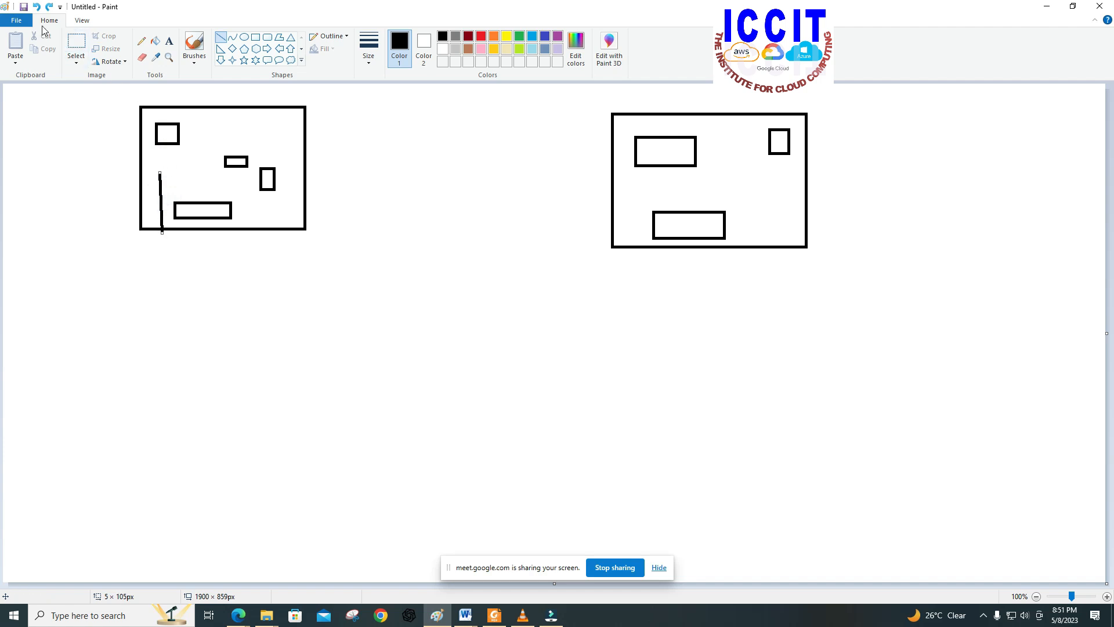
left_click(36, 7)
left_click_drag(153, 193, 160, 221)
left_click(36, 7)
left_click(159, 142)
left_click(159, 166)
left_click(156, 143)
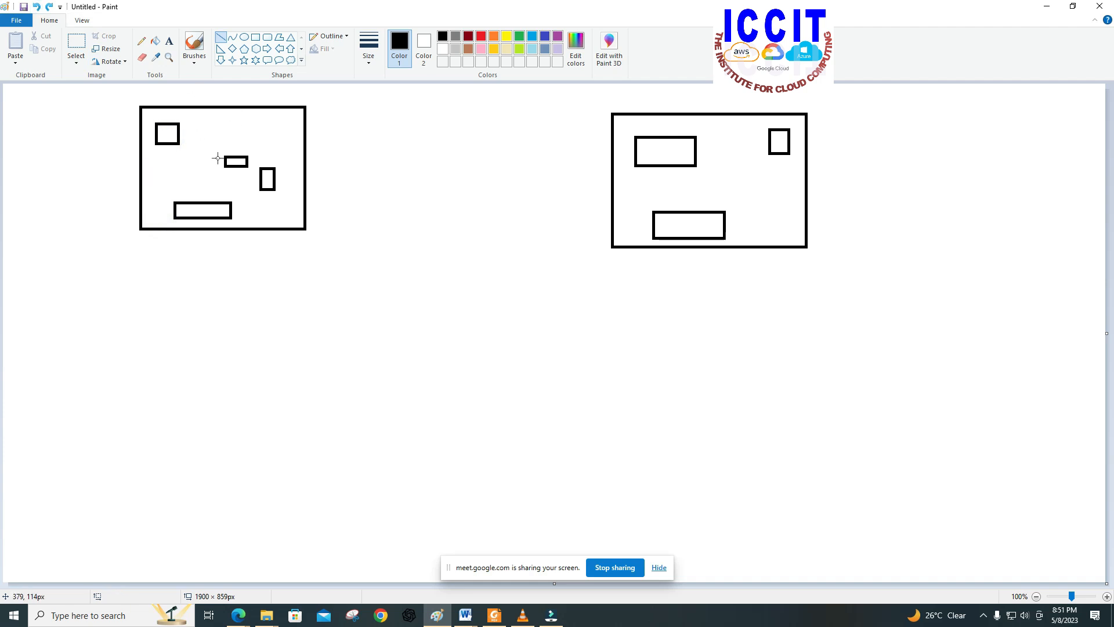
Step: Draw a vertical line about 296 px long down from the left rectangle's corner box and a similar one from the right rectangle's corner box
left_click_drag(154, 143, 155, 314)
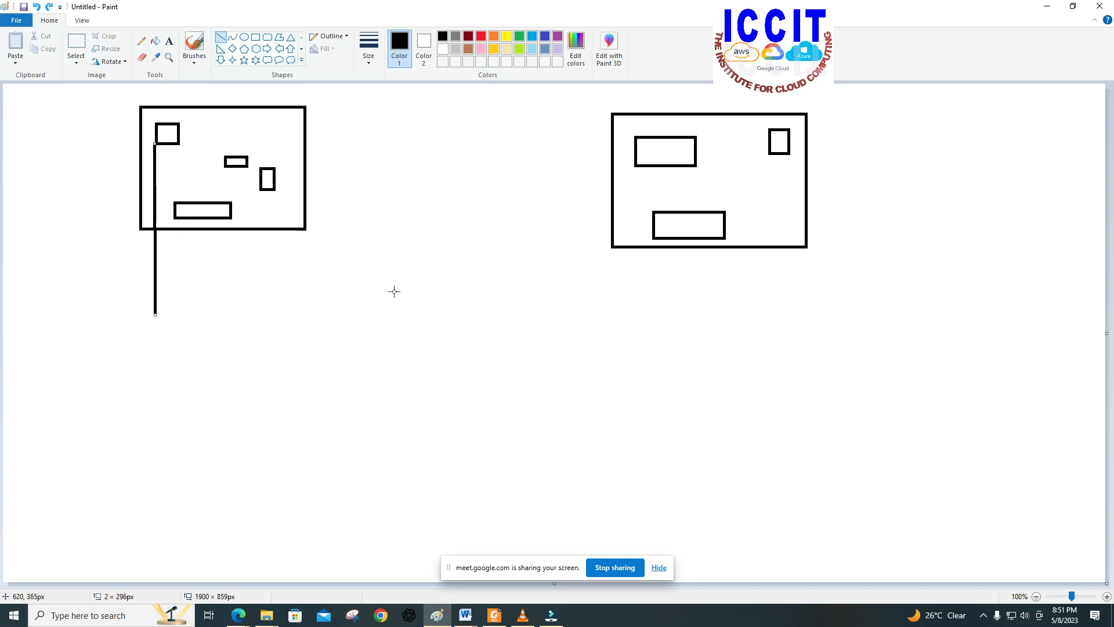
left_click_drag(783, 155, 784, 330)
left_click(154, 314)
left_click_drag(169, 317, 297, 317)
left_click_drag(316, 318, 363, 322)
left_click_drag(388, 327, 541, 327)
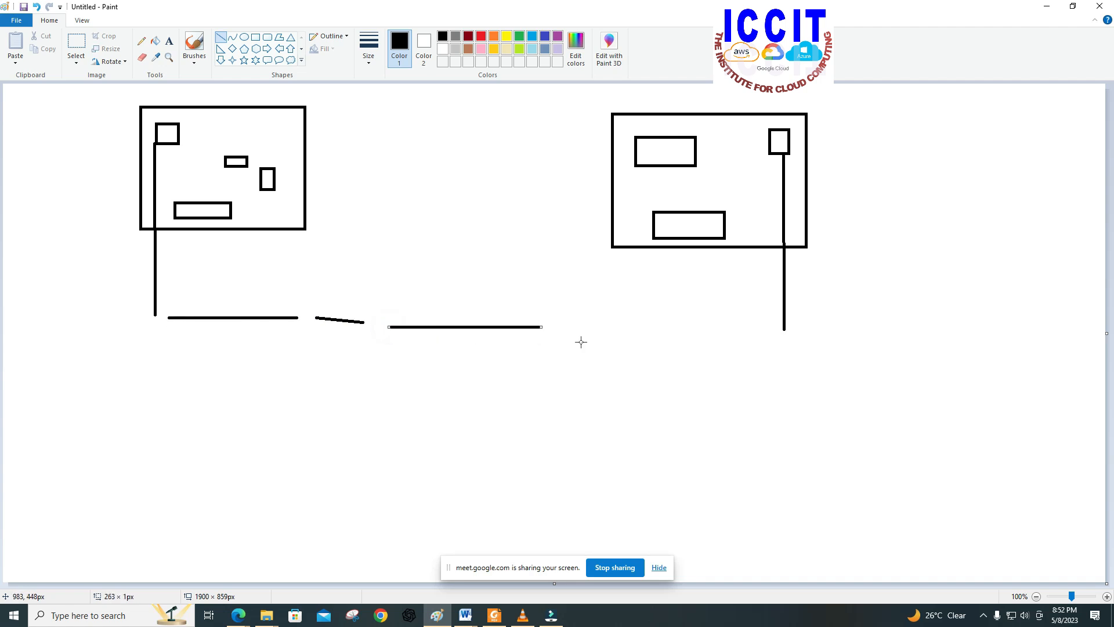
left_click(36, 7)
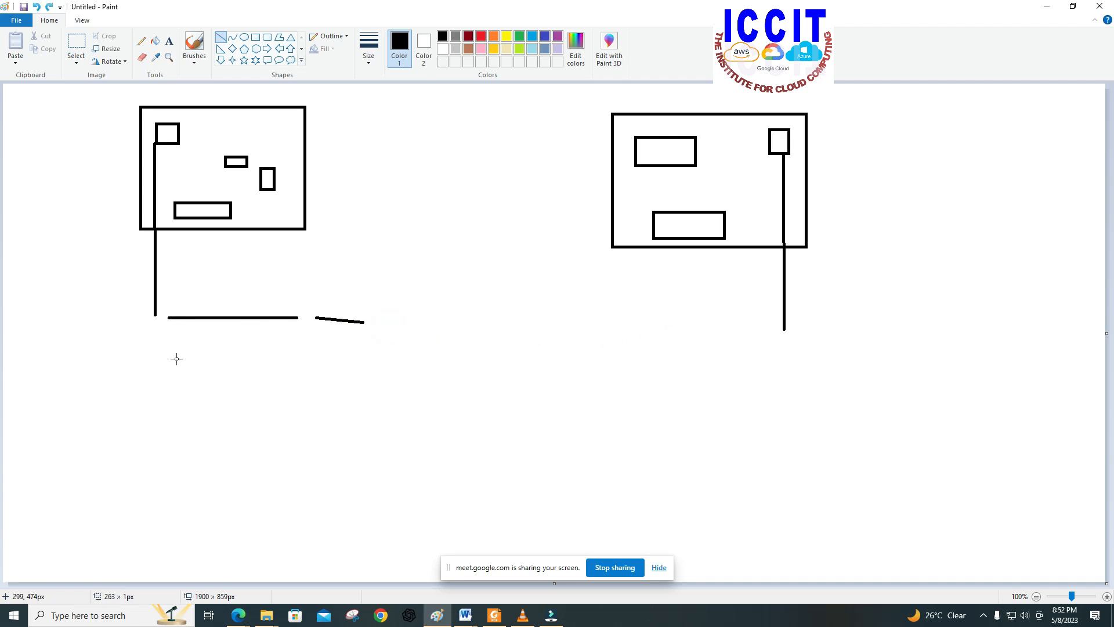
left_click(34, 8)
left_click(35, 9)
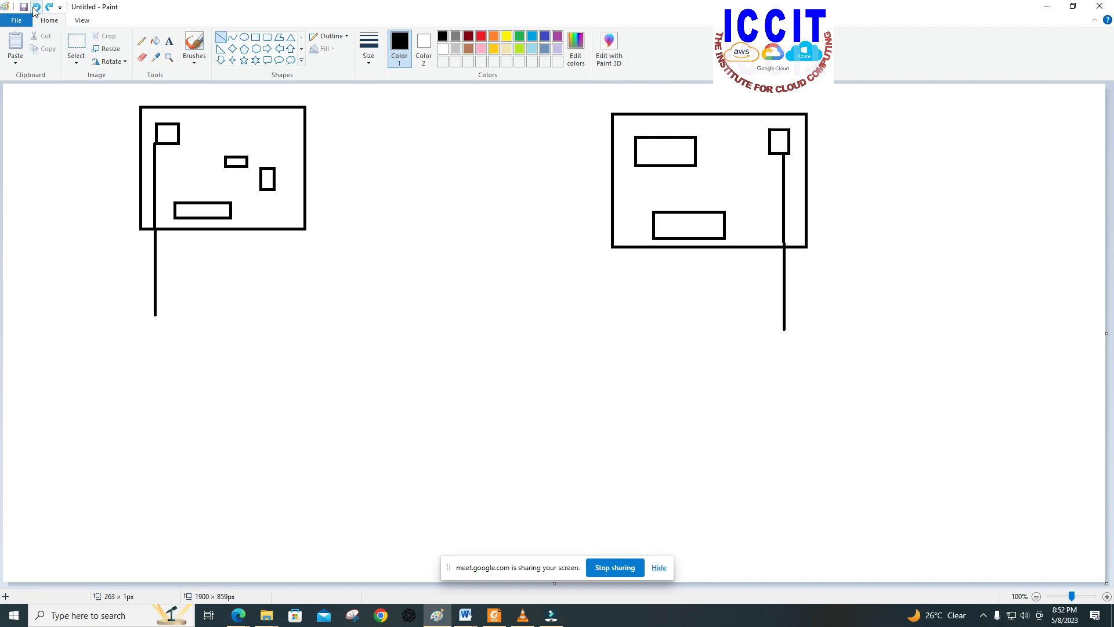
Step: Join the lower ends of the two vertical lines at a middle point and draw a line about 274 px down from that junction
left_click_drag(154, 313, 513, 314)
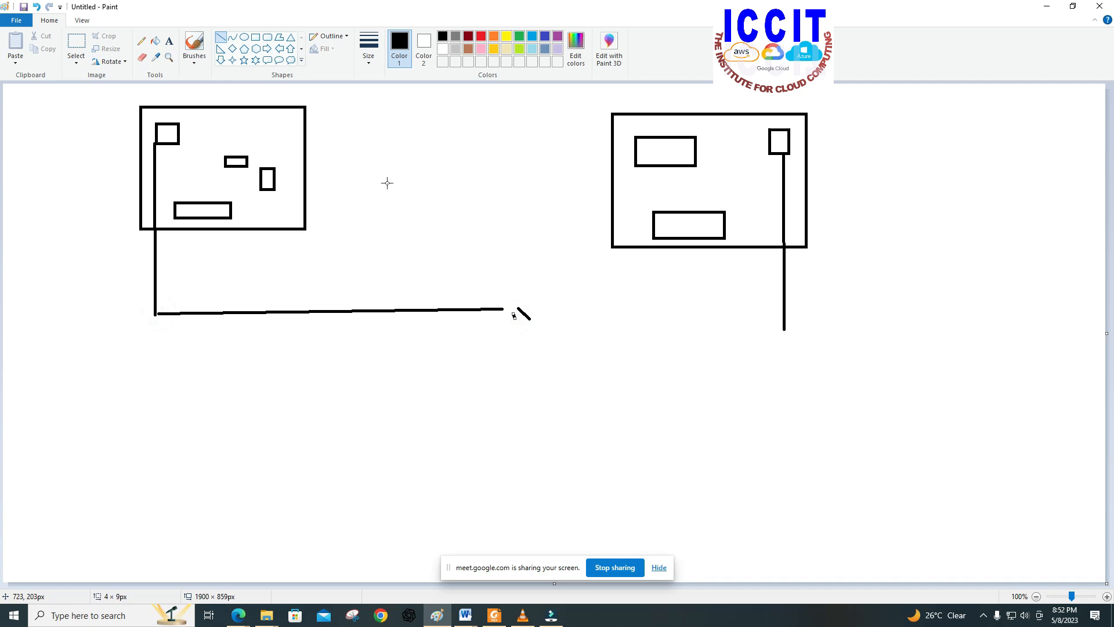
left_click(37, 7)
mouse_move(784, 329)
left_mouse_down()
mouse_move(493, 309)
mouse_move(494, 470)
left_mouse_up()
left_click(493, 328)
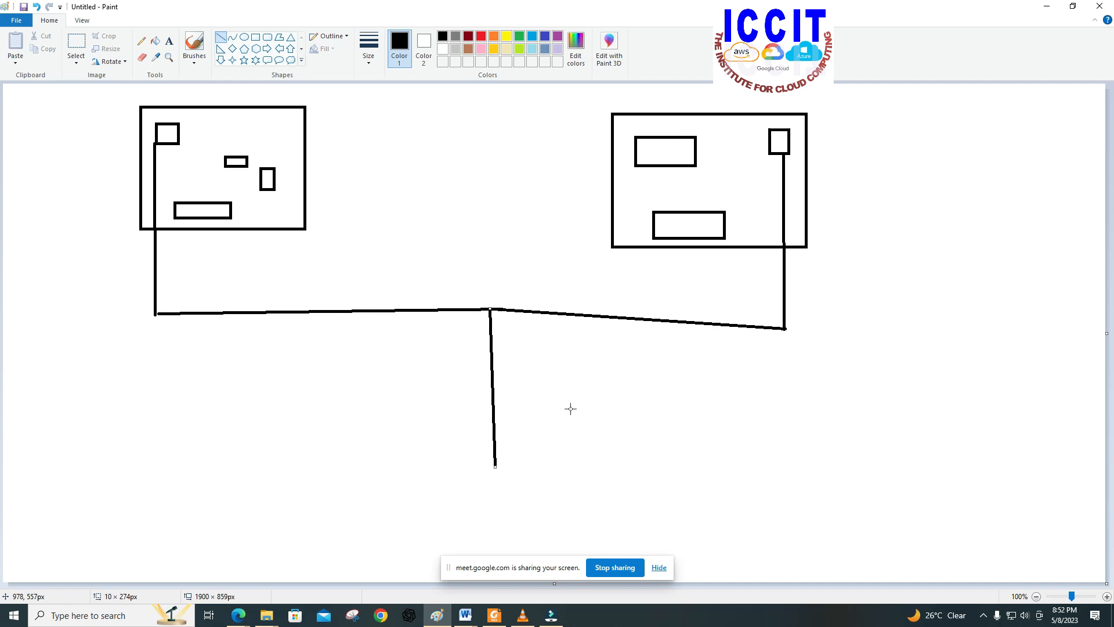
left_click(446, 491)
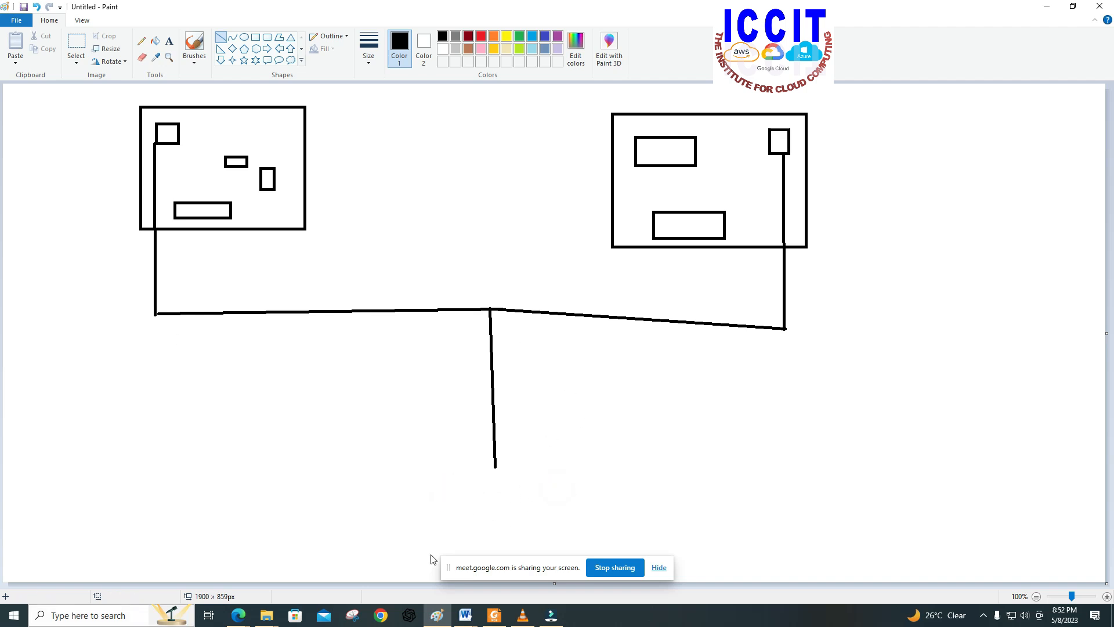
left_click(429, 473)
left_click(533, 475)
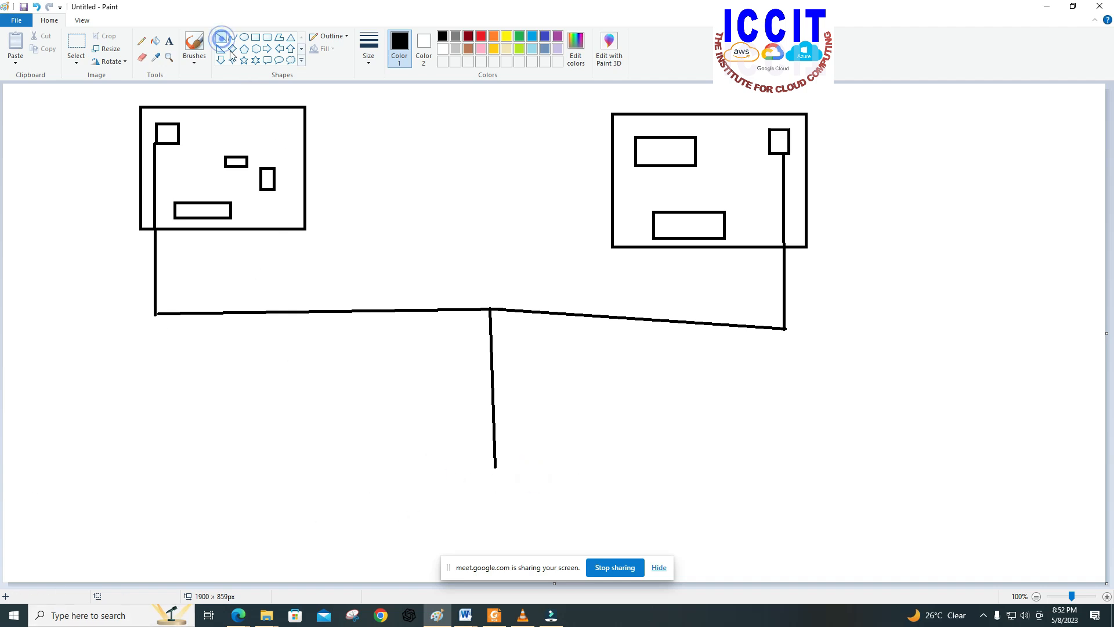
left_click(545, 474)
left_click(495, 467)
left_click(521, 473)
left_click(548, 476)
left_click(563, 475)
left_click(532, 470)
left_click_drag(486, 473, 471, 473)
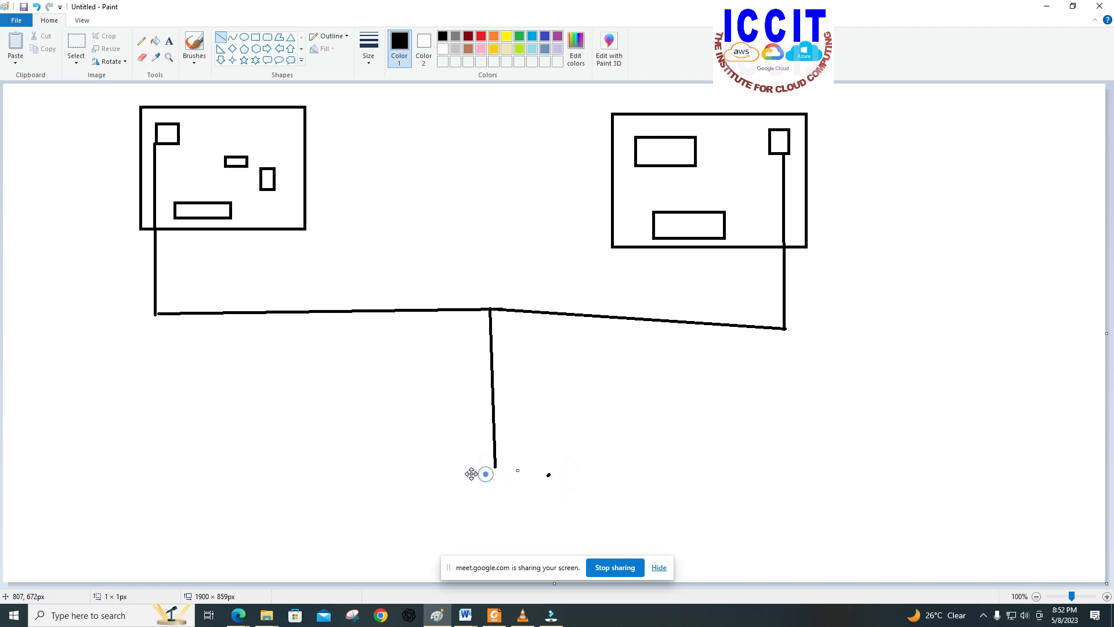
right_click(451, 368)
left_click(614, 404)
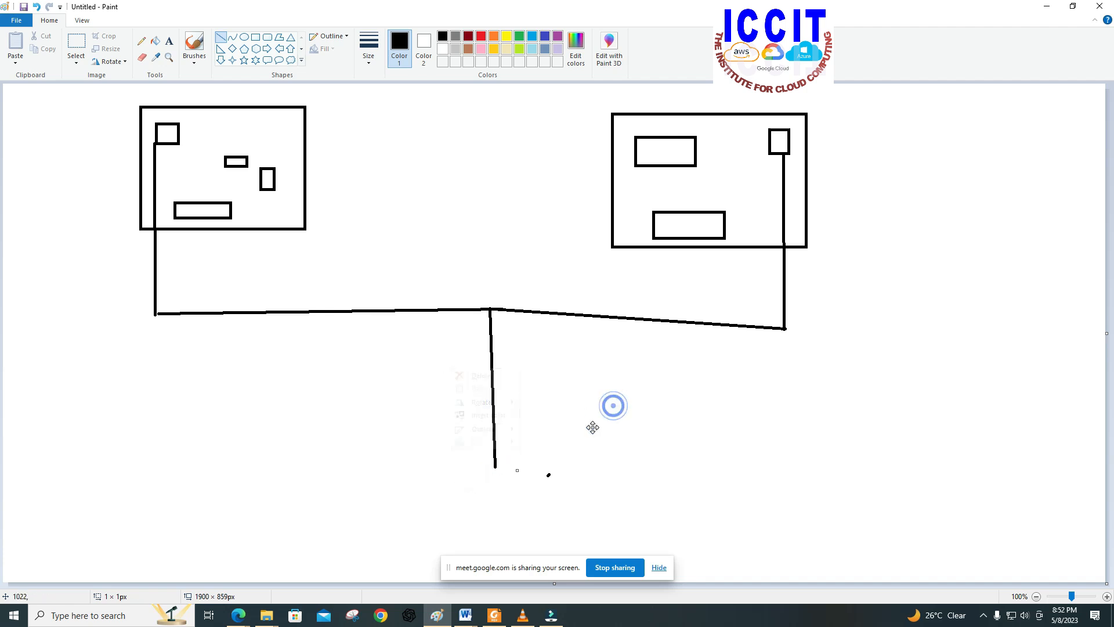
Step: Draw a horizontal line about 140 px long across the lower end of the central vertical line
left_click(496, 469)
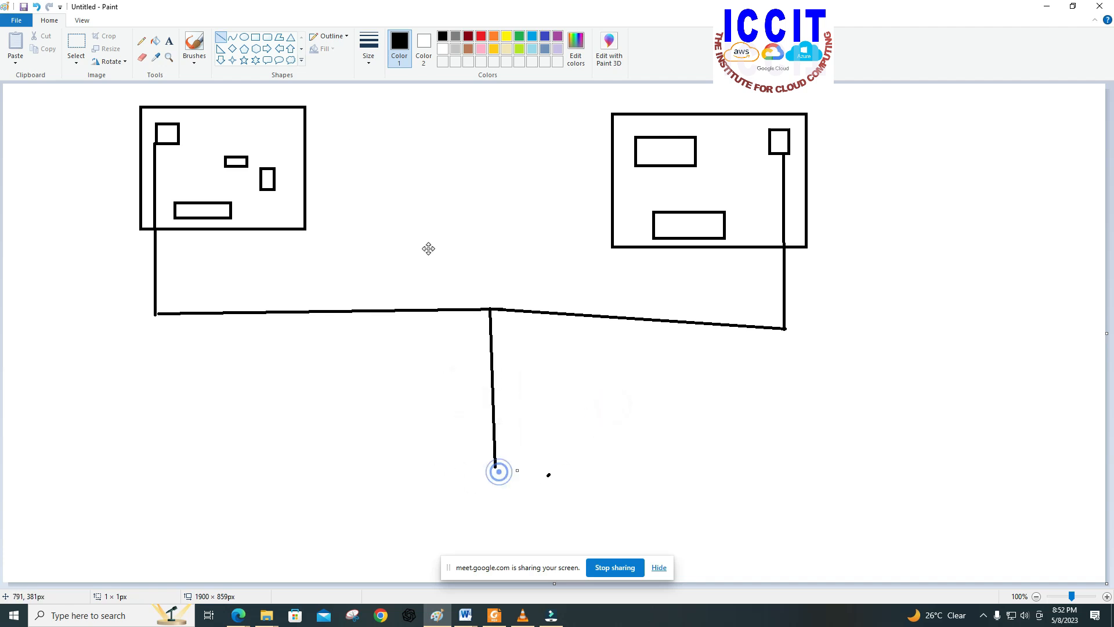
left_click(221, 38)
mouse_move(514, 471)
left_mouse_down()
mouse_move(477, 471)
mouse_move(553, 472)
left_mouse_up()
left_click(514, 471)
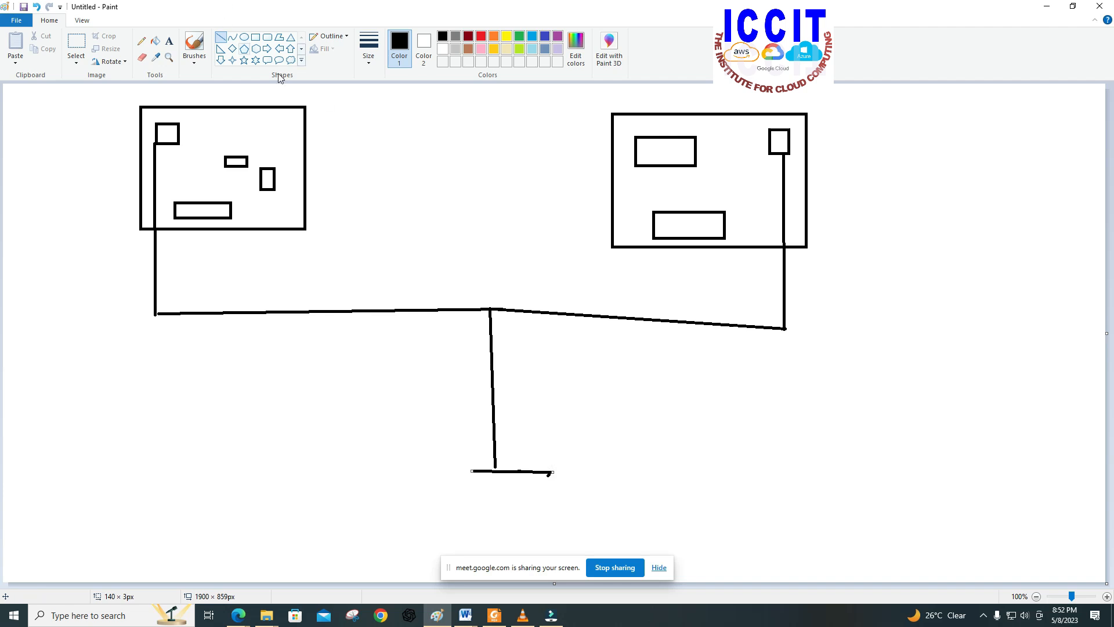
Step: Replace the short horizontal line with a box above a smaller box, and draw a narrow vertical bar down from the left rectangle's lower edge
left_click(37, 7)
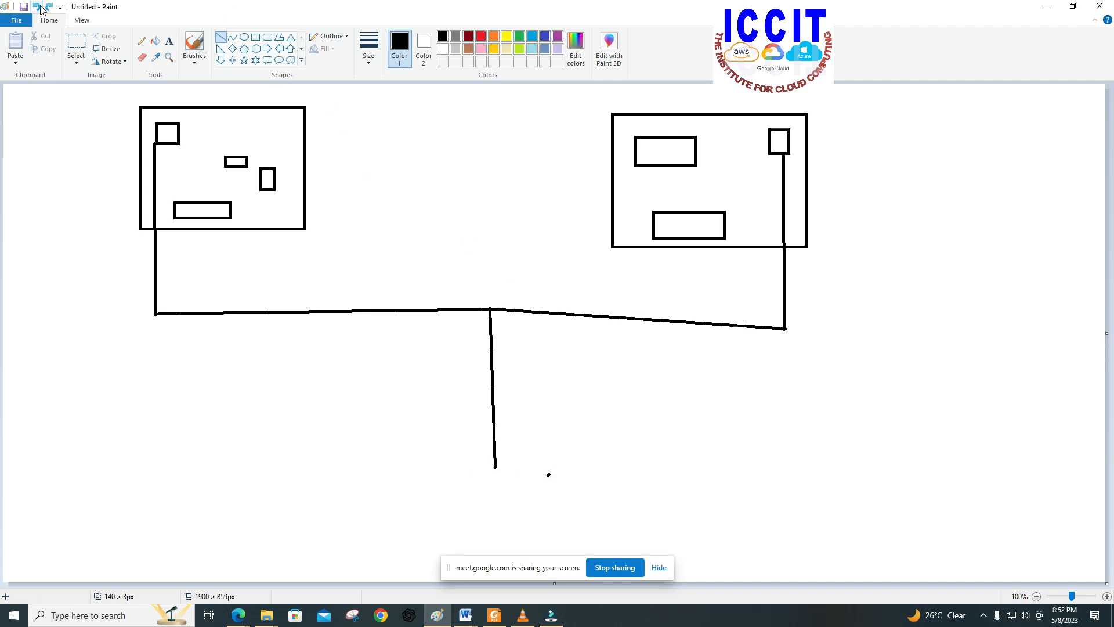
left_click(255, 36)
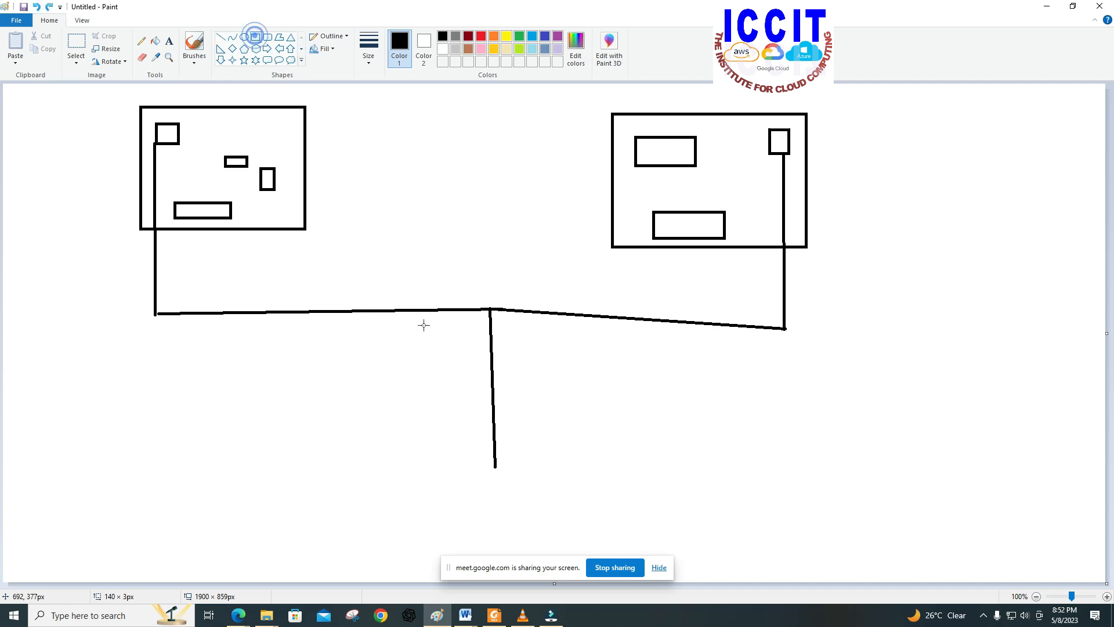
left_click_drag(464, 471, 531, 549)
left_click(587, 471)
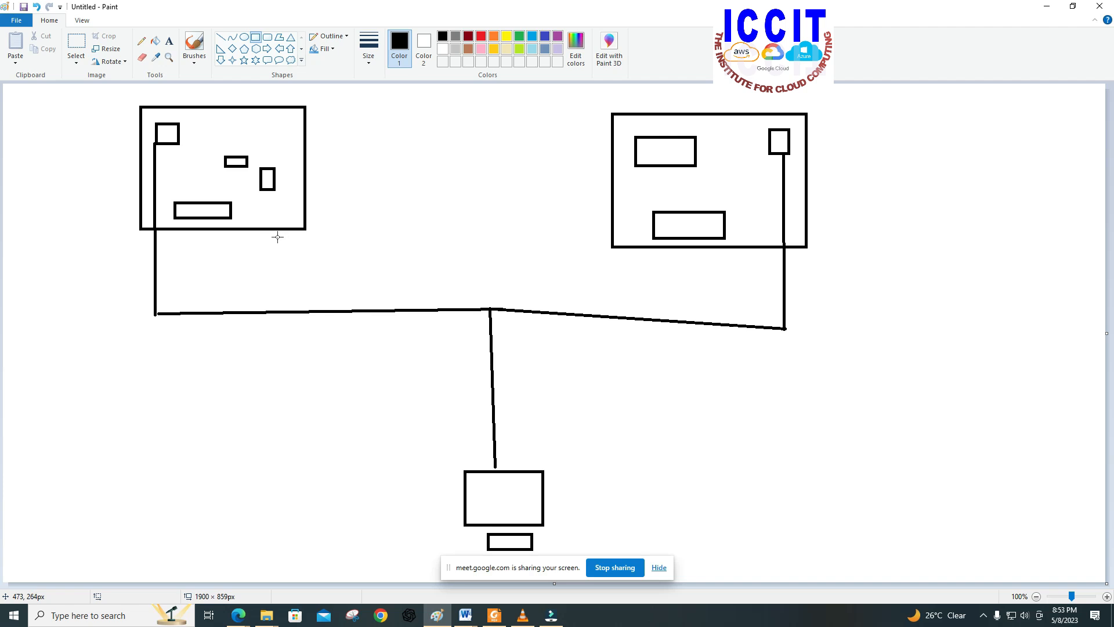
left_click_drag(281, 229, 283, 267)
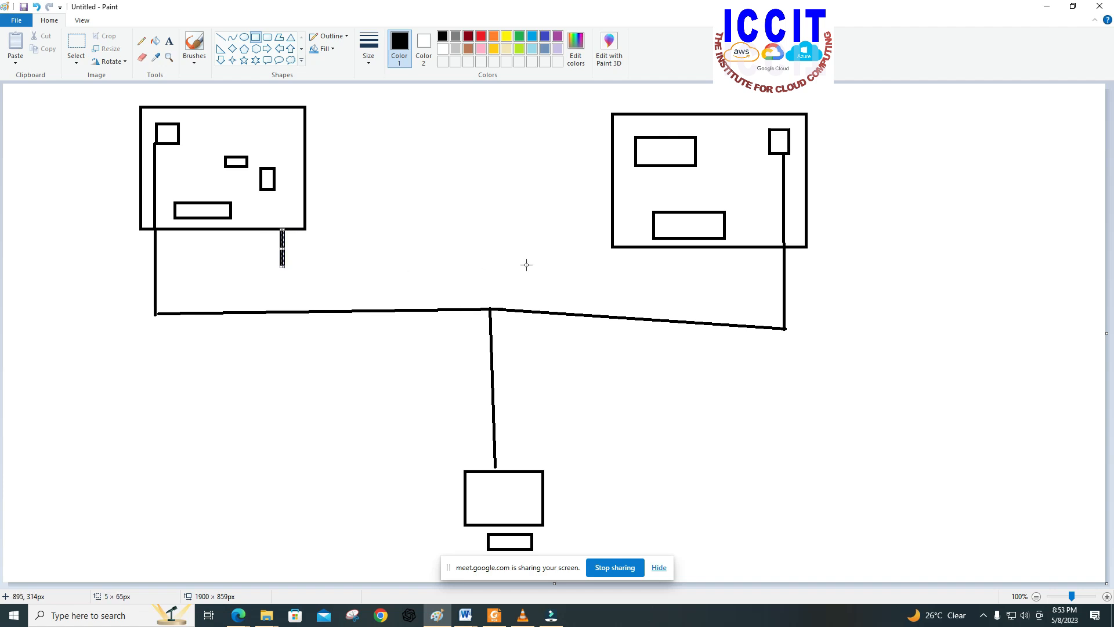
left_click(662, 248)
left_click(656, 250)
left_click(660, 267)
left_click(659, 268)
left_click(656, 249)
left_click_drag(656, 255, 660, 266)
left_click(36, 7)
left_click(36, 7)
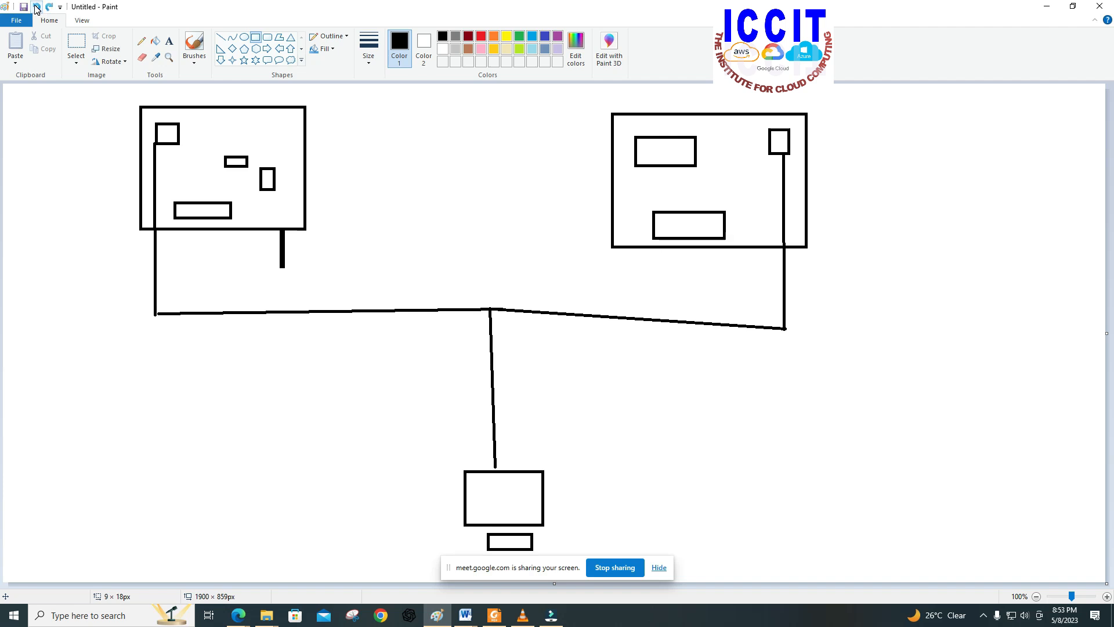
Step: Draw a narrow vertical bar below the right rectangle's lower edge and join it to the left bar with a long thin horizontal bar
left_click_drag(650, 264, 648, 272)
left_click(649, 261)
left_click(646, 250)
left_click_drag(645, 248, 646, 274)
left_click(338, 281)
left_click_drag(283, 265, 648, 267)
left_click(667, 285)
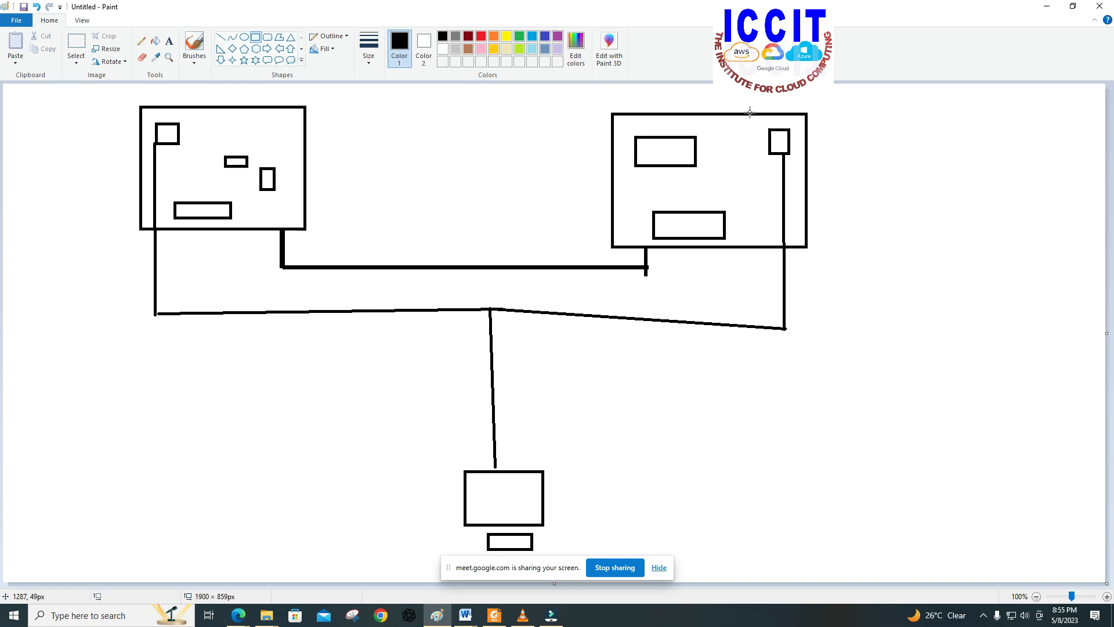
Step: Switch to the presentation in Foxit PDF Reader and look through the Application Load Balancer slides
left_click(1050, 7)
scroll(644, 345, "down", 4)
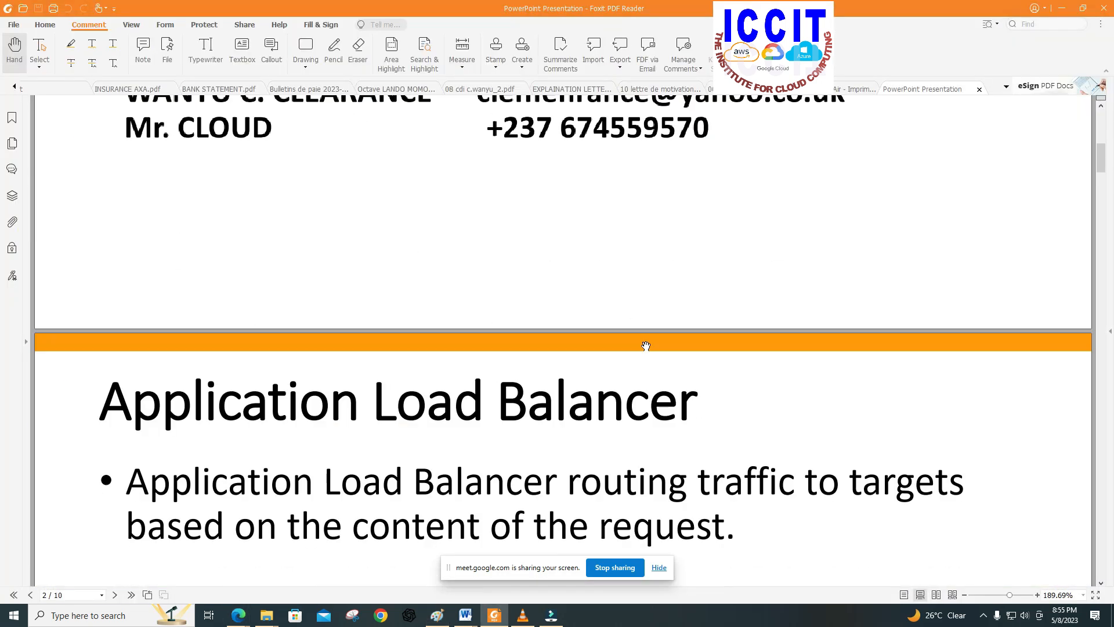
scroll(663, 302, "down", 6)
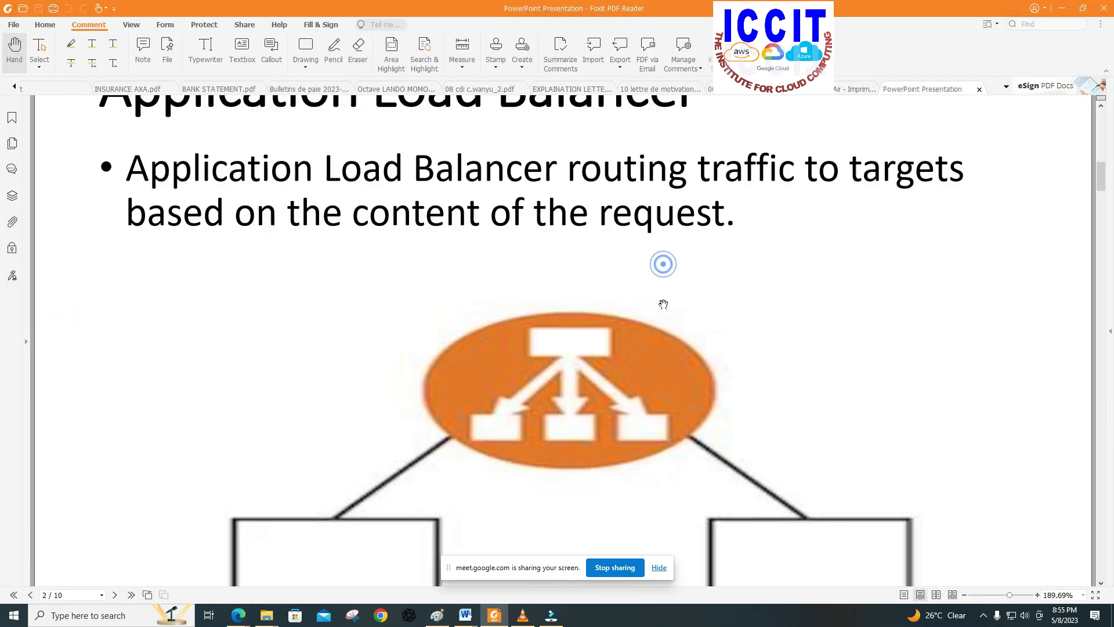
scroll(663, 326, "down", 15)
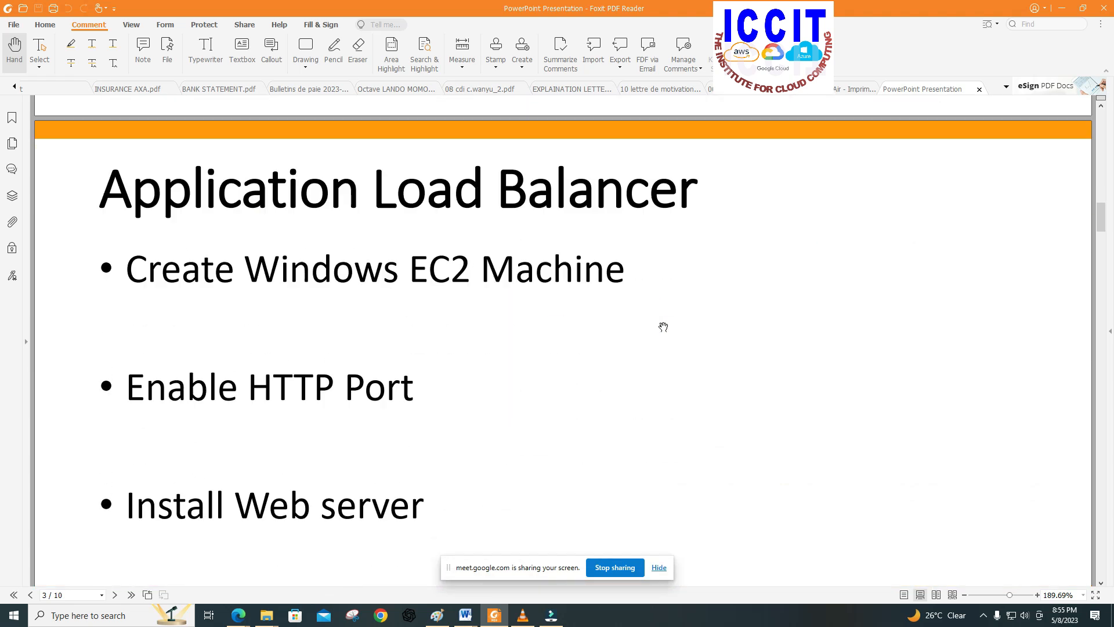
scroll(663, 328, "down", 12)
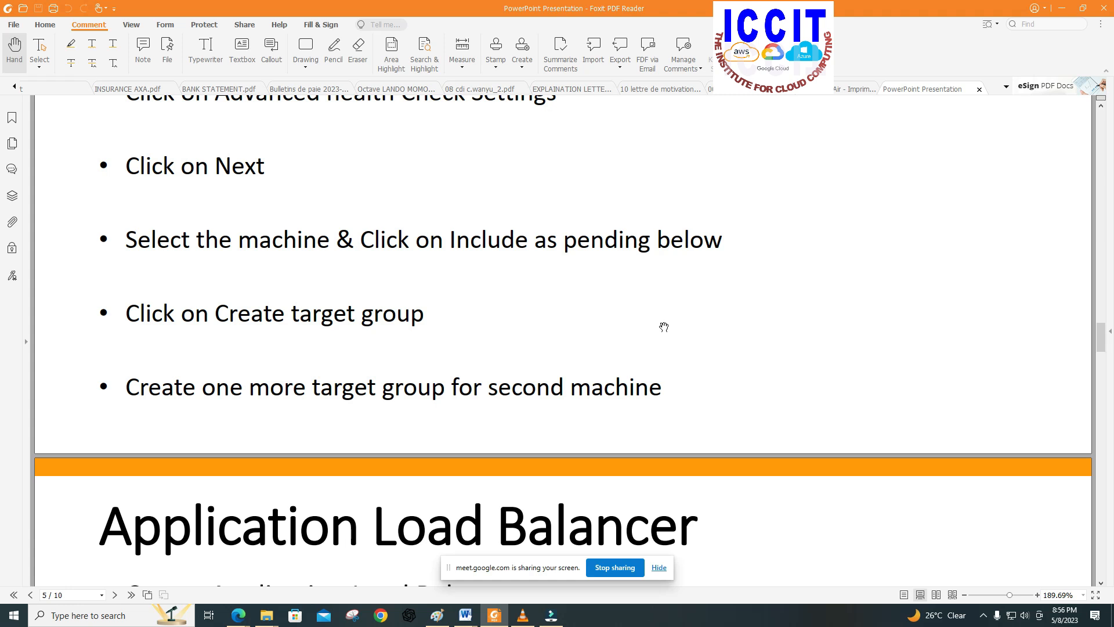
Step: Switch to the EC2 Management Console in the Edge browser and refresh the instances list
left_click(1064, 10)
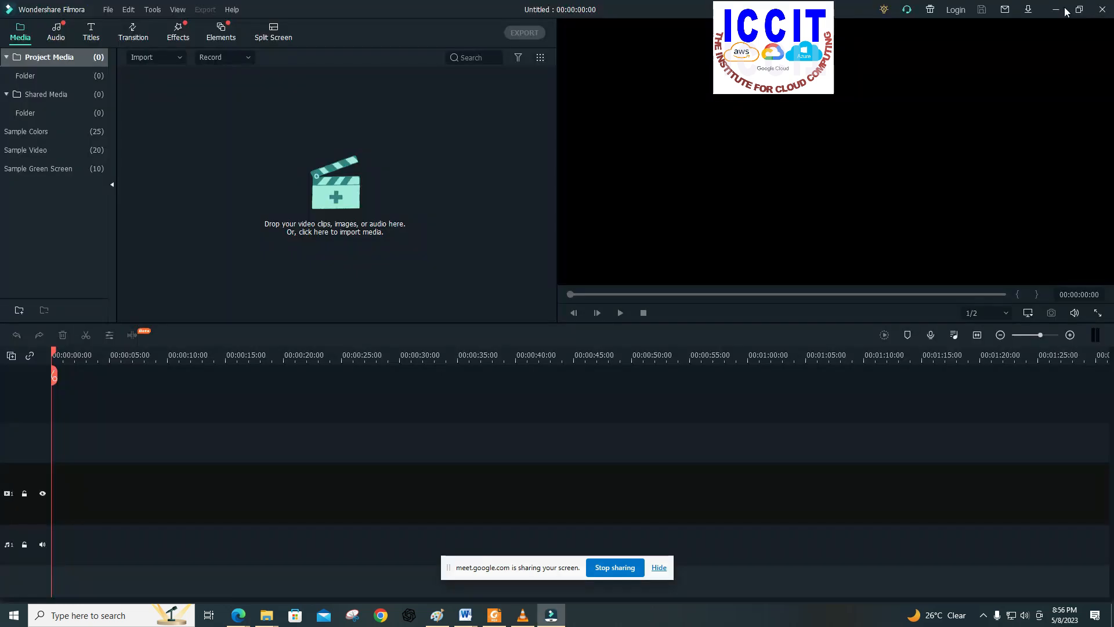
left_click(1079, 9)
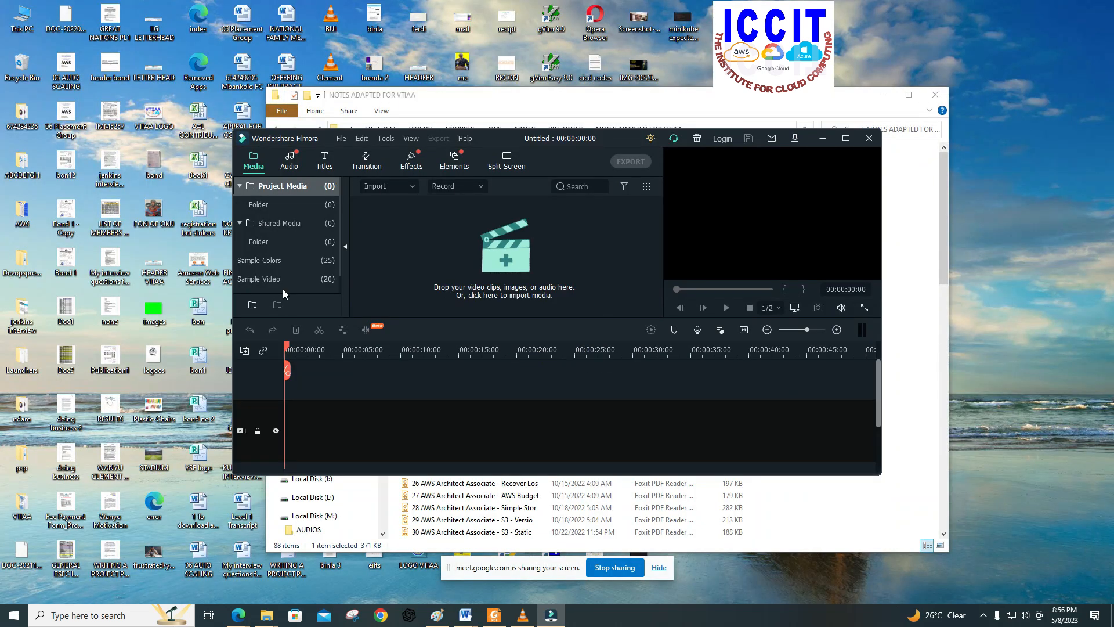
mouse_move(237, 615)
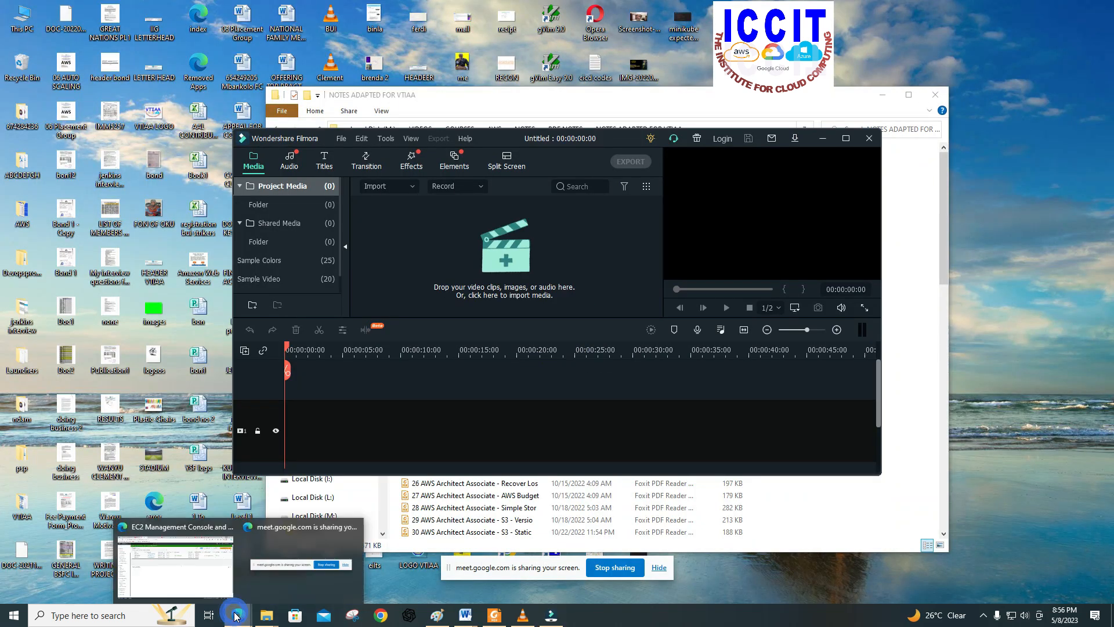
left_click(198, 584)
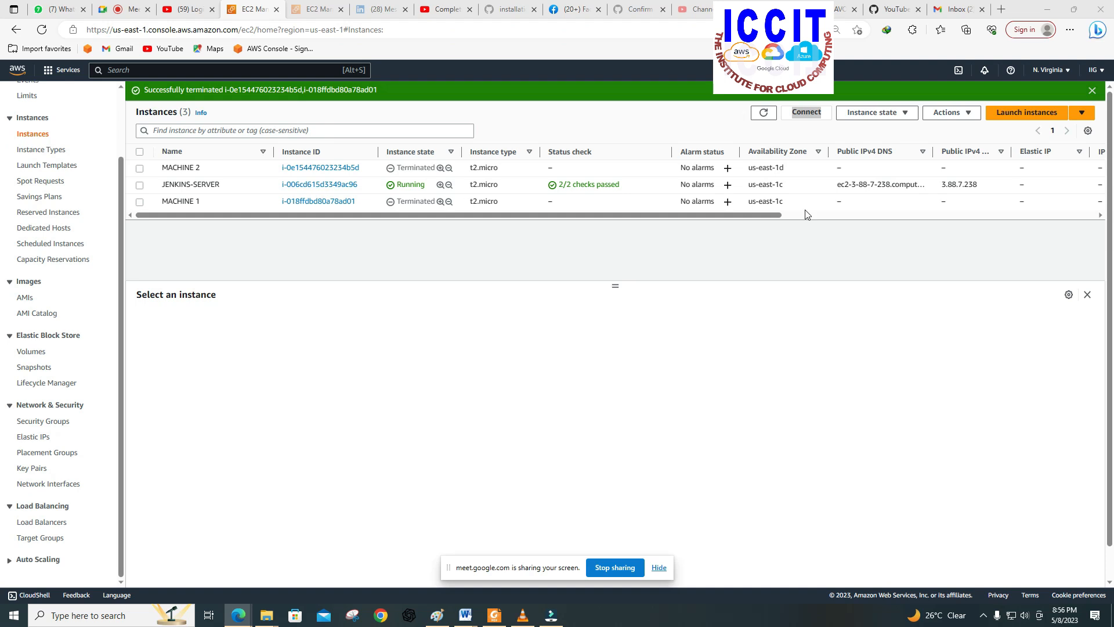
left_click(763, 112)
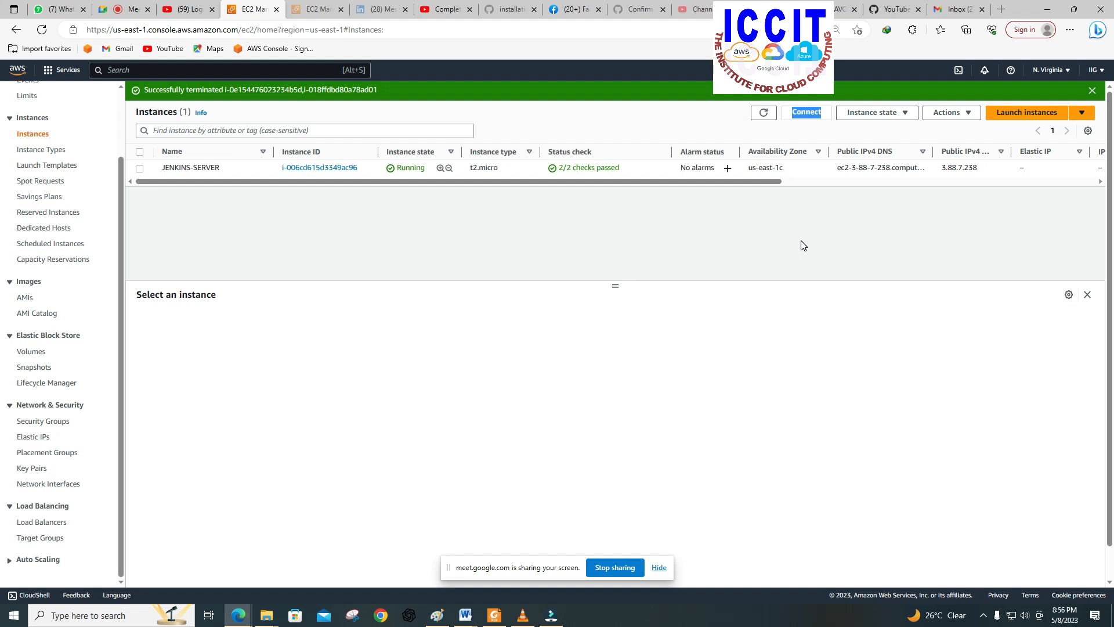
left_click(905, 265)
left_click(870, 116)
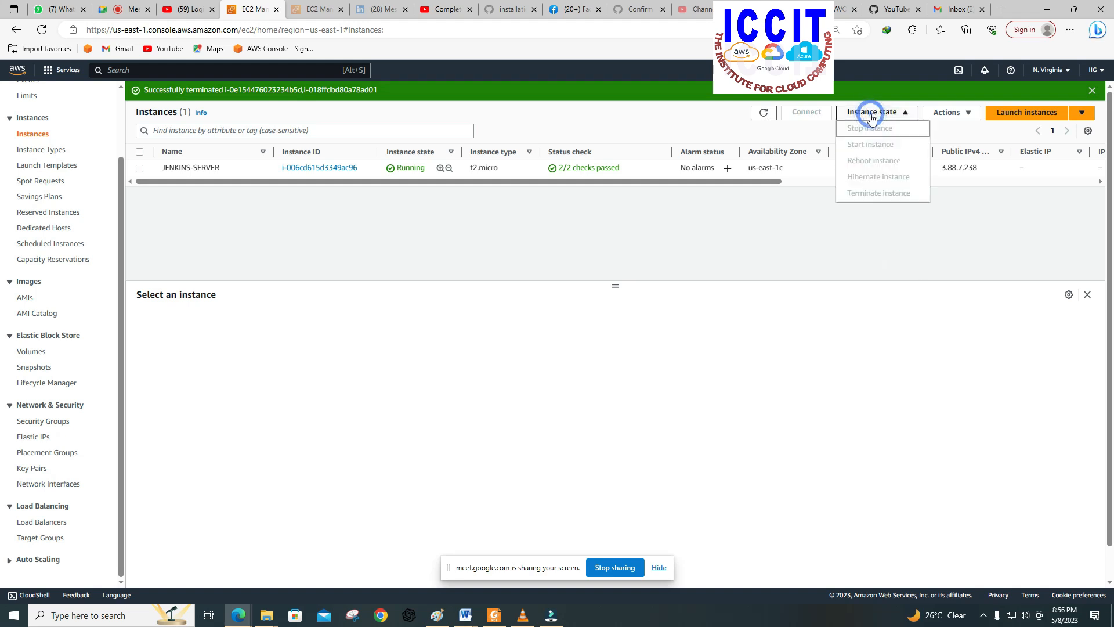
Step: Start launching a new EC2 instance and name it SERVER1
left_click(1010, 113)
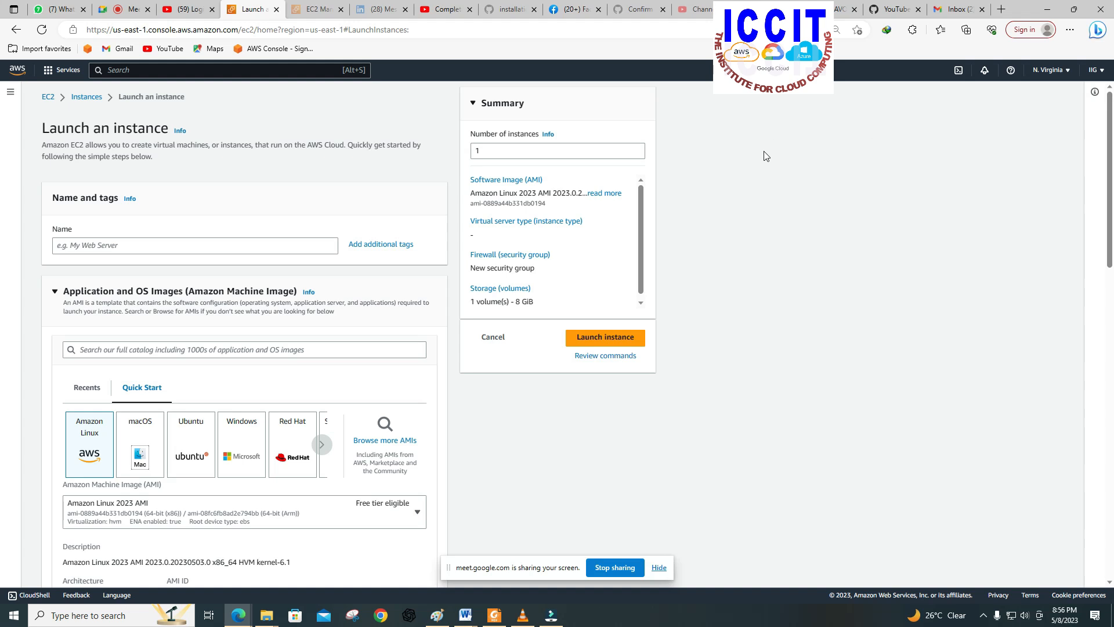
left_click(203, 246)
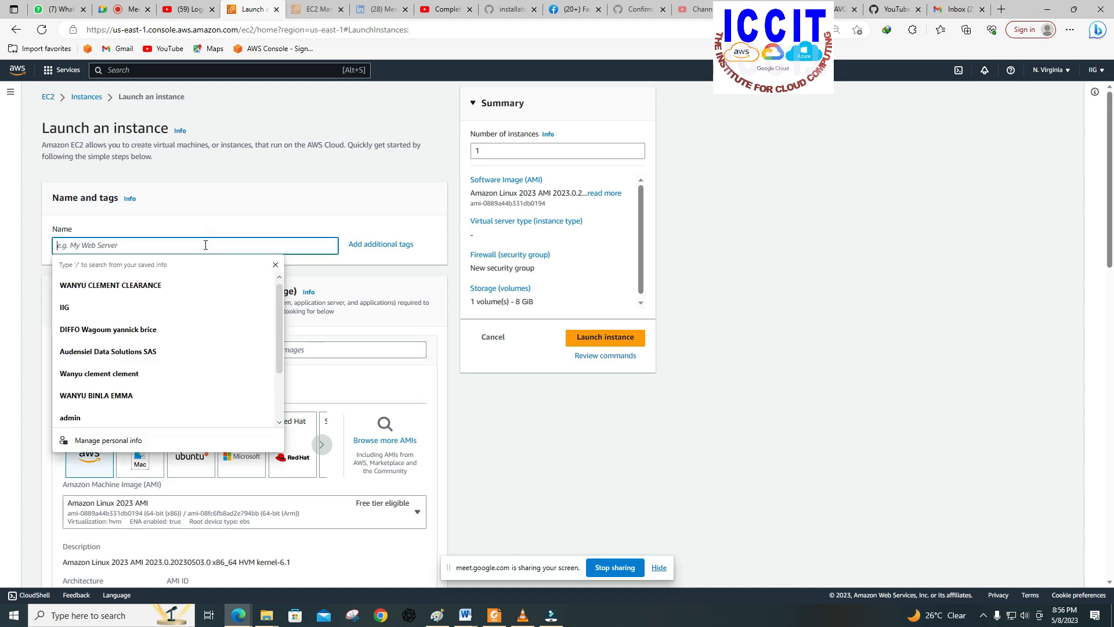
type("SERVER")
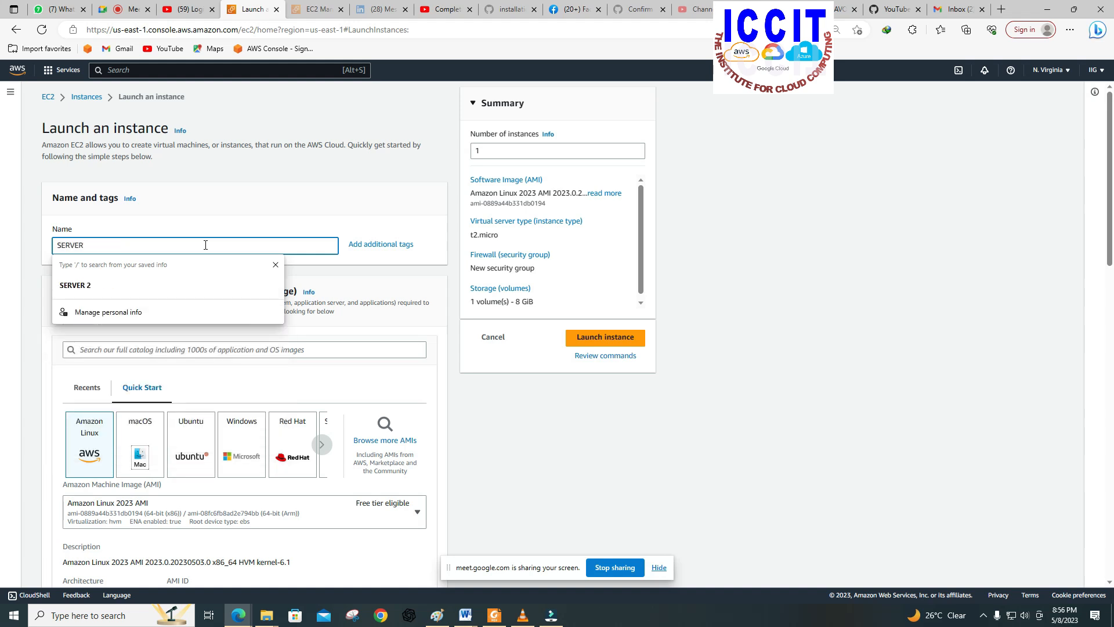
type("1")
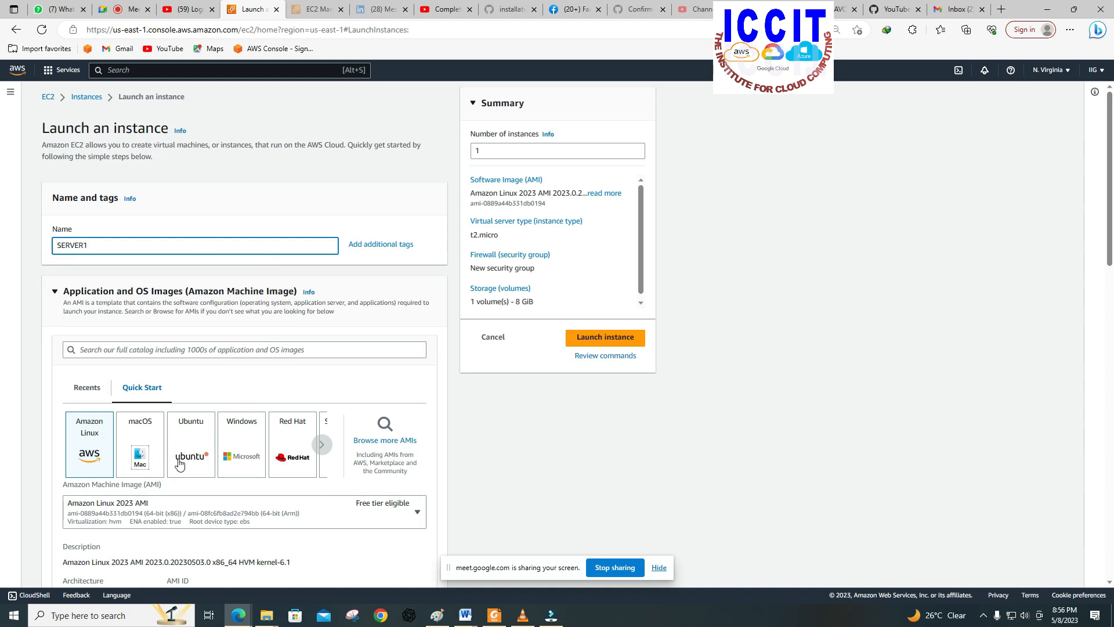
Step: Choose the Windows machine image for SERVER1 and assign the DEV-KEY-PAIR-N-VIRGINIA key pair
left_click(238, 455)
scroll(239, 456, "down", 2)
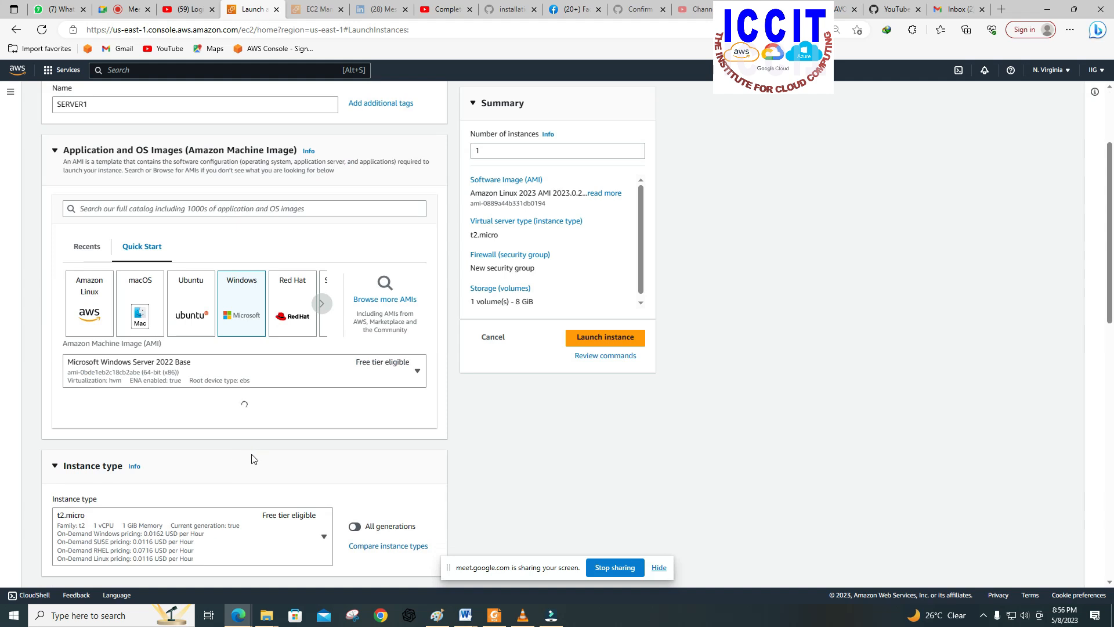
scroll(249, 458, "down", 5)
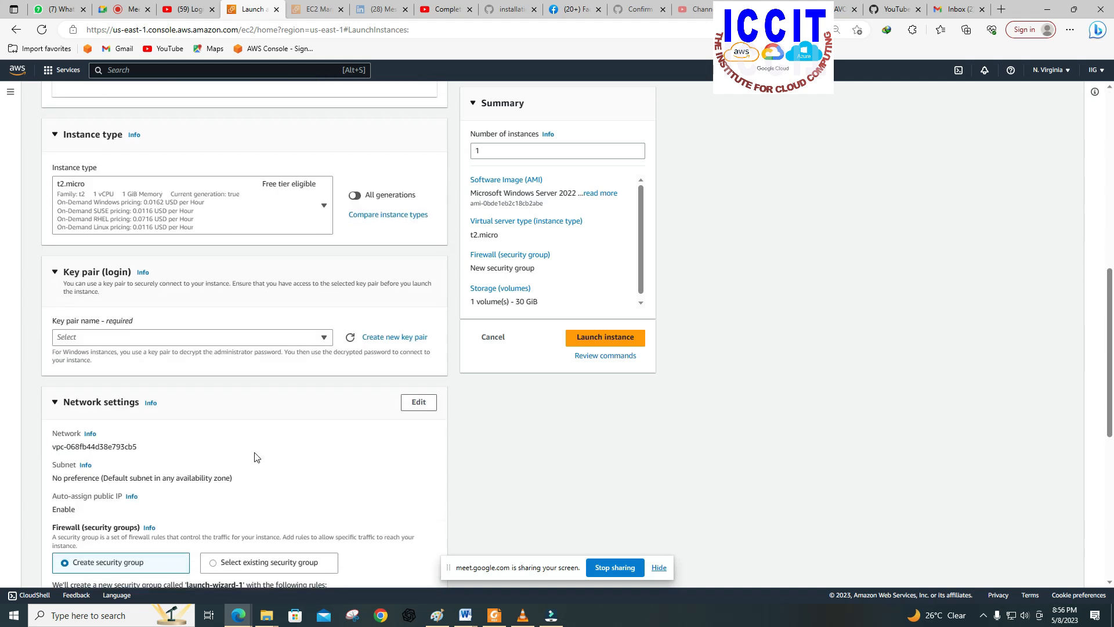
left_click(325, 336)
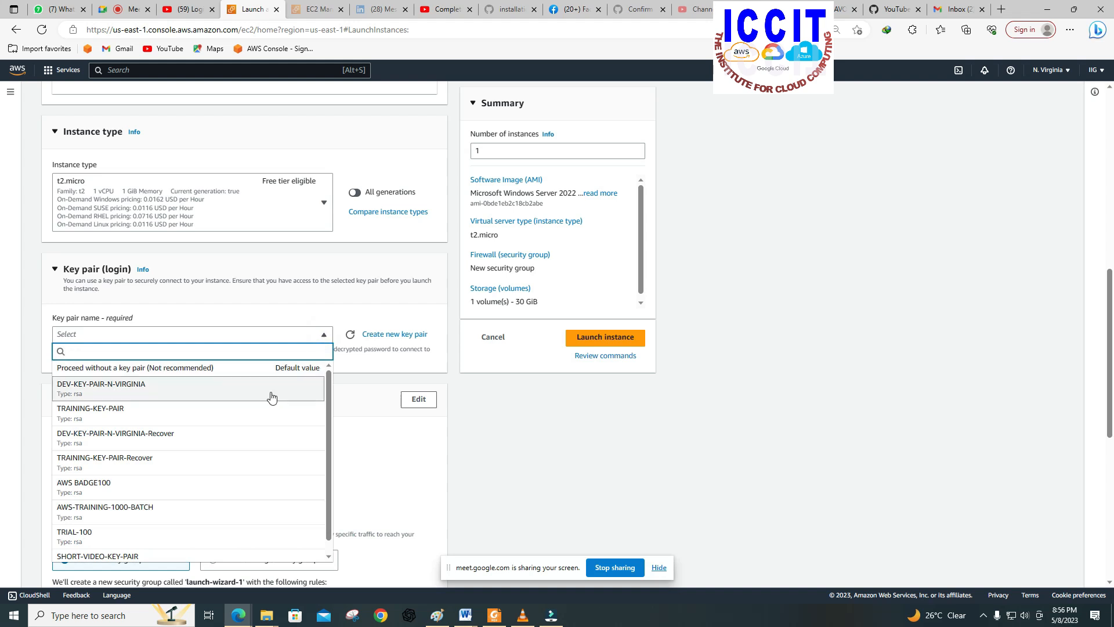
left_click(263, 395)
Step: Assign the existing security group DEV-SEC-GROUP-N-VIRGINIA to the instance in the network settings
scroll(263, 395, "down", 4)
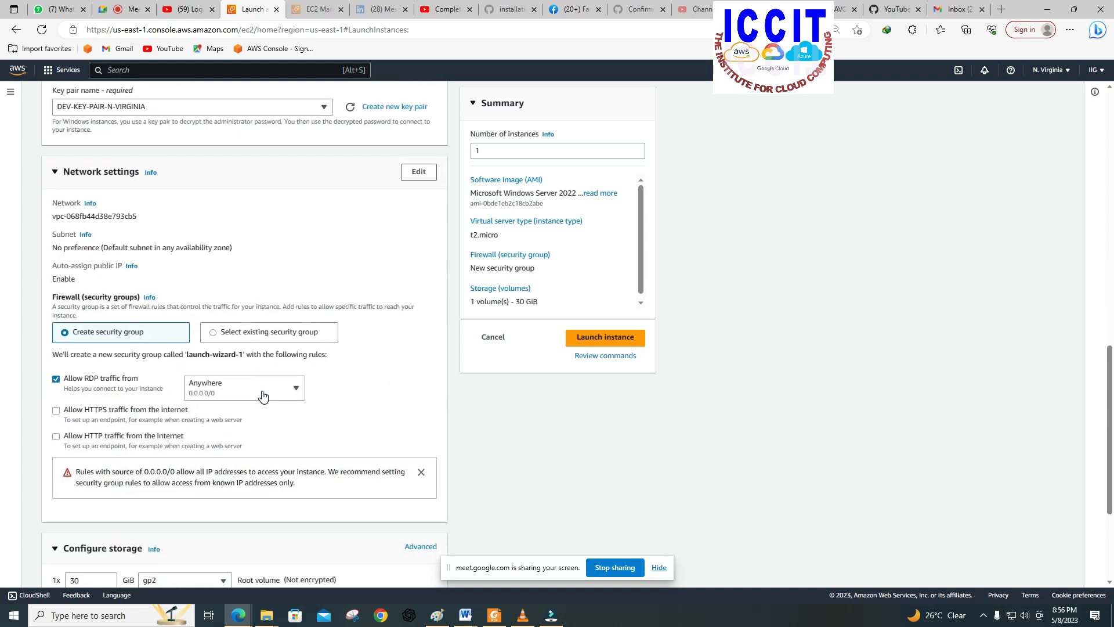
left_click(263, 339)
left_click(261, 370)
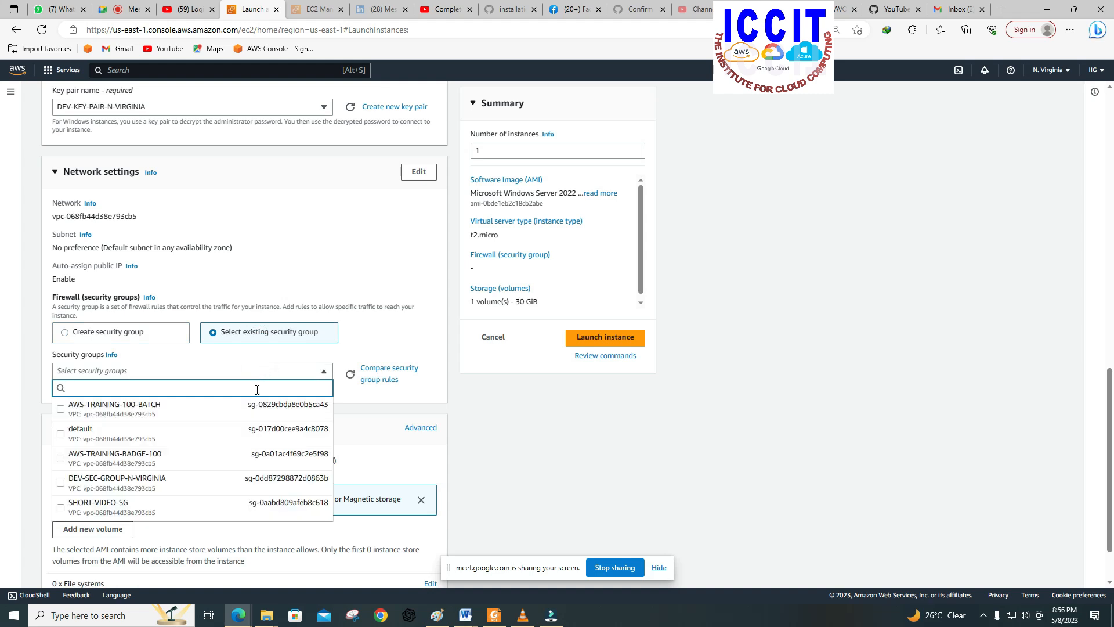
left_click(219, 482)
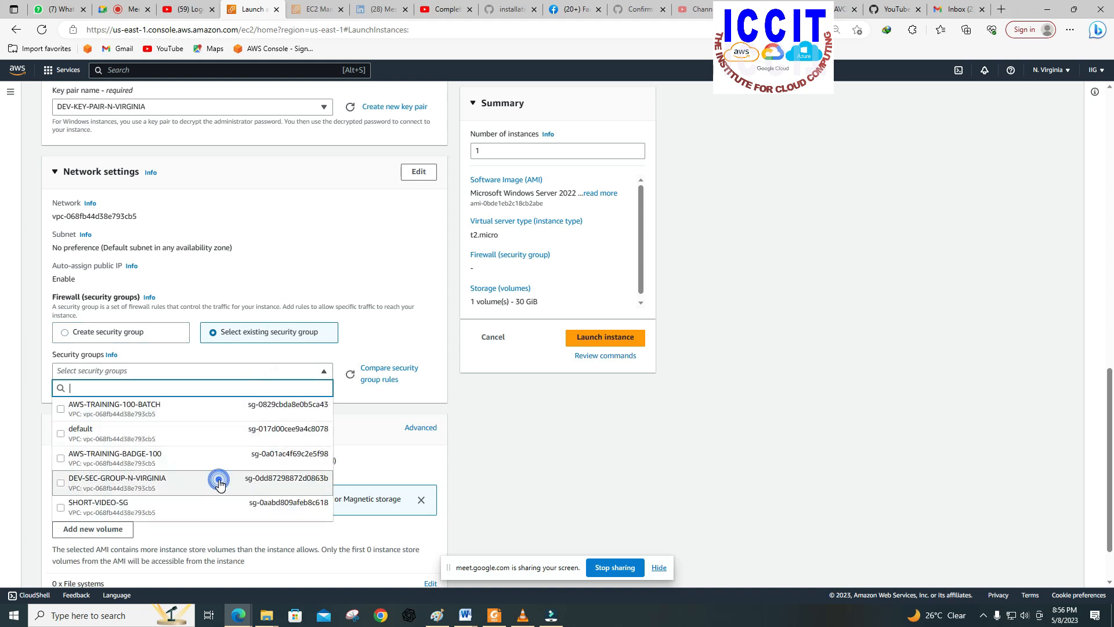
scroll(307, 470, "down", 2)
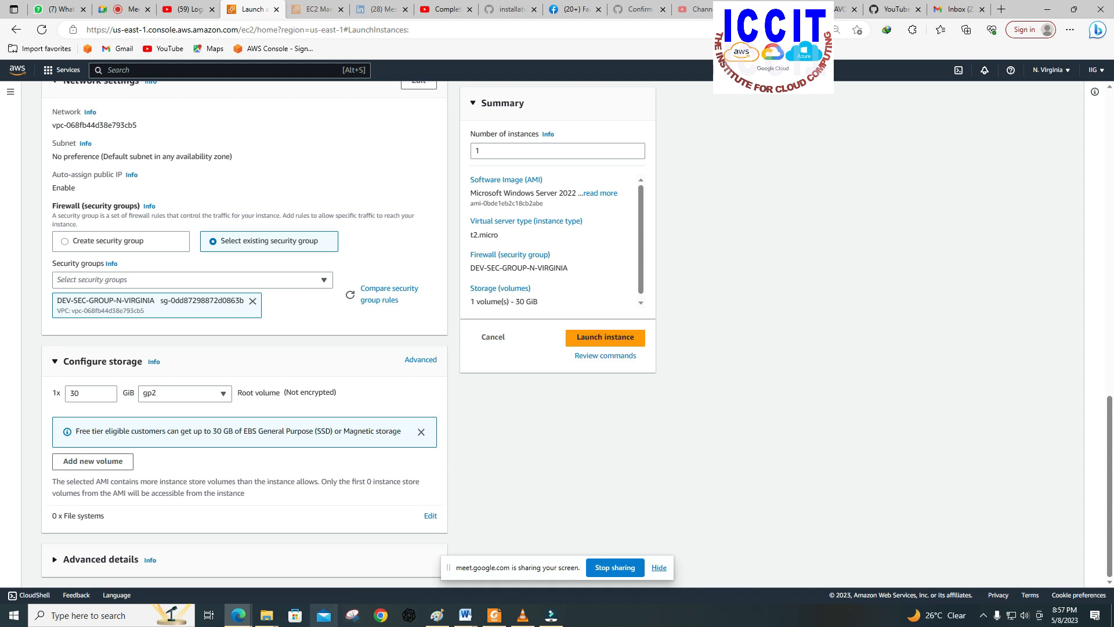
Step: Switch to File Explorer and open the text file 12 Windows Bootscript from the NOTES ADAPTED FOR VTIAA folder
left_click(266, 615)
left_click(274, 588)
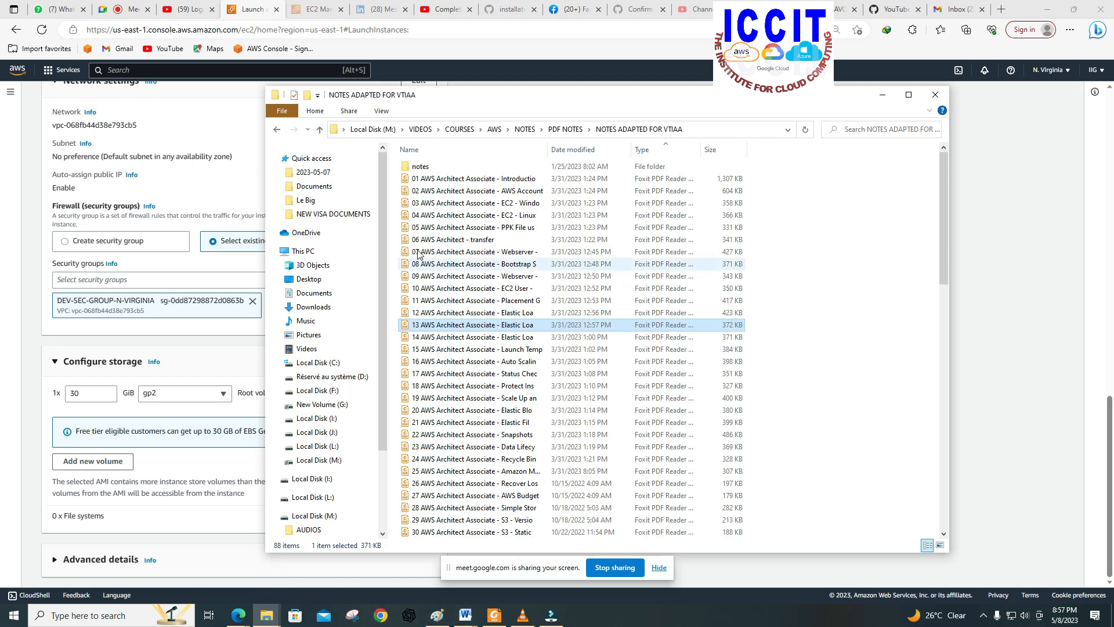
scroll(440, 330, "down", 5)
scroll(473, 319, "up", 5)
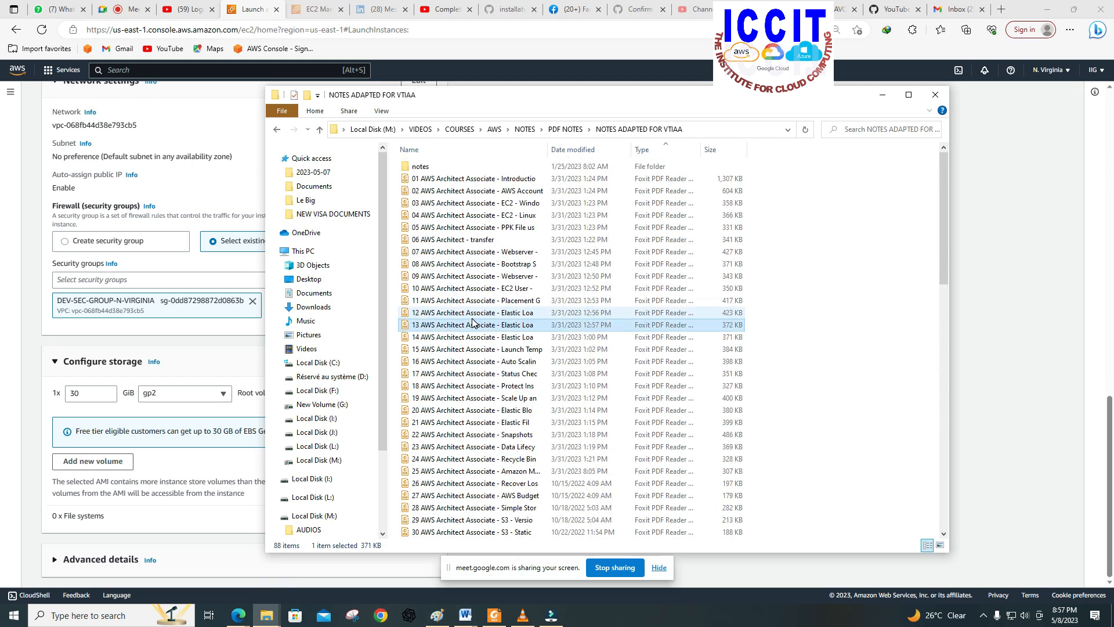
scroll(473, 323, "down", 5)
scroll(472, 323, "up", 5)
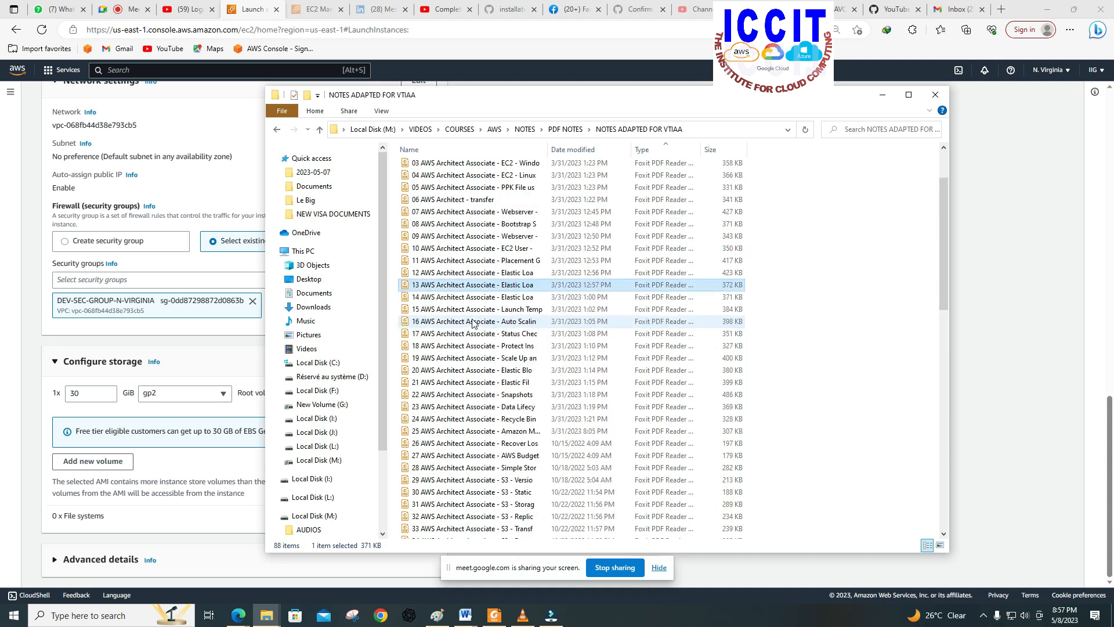
left_click(275, 130)
left_click(276, 130)
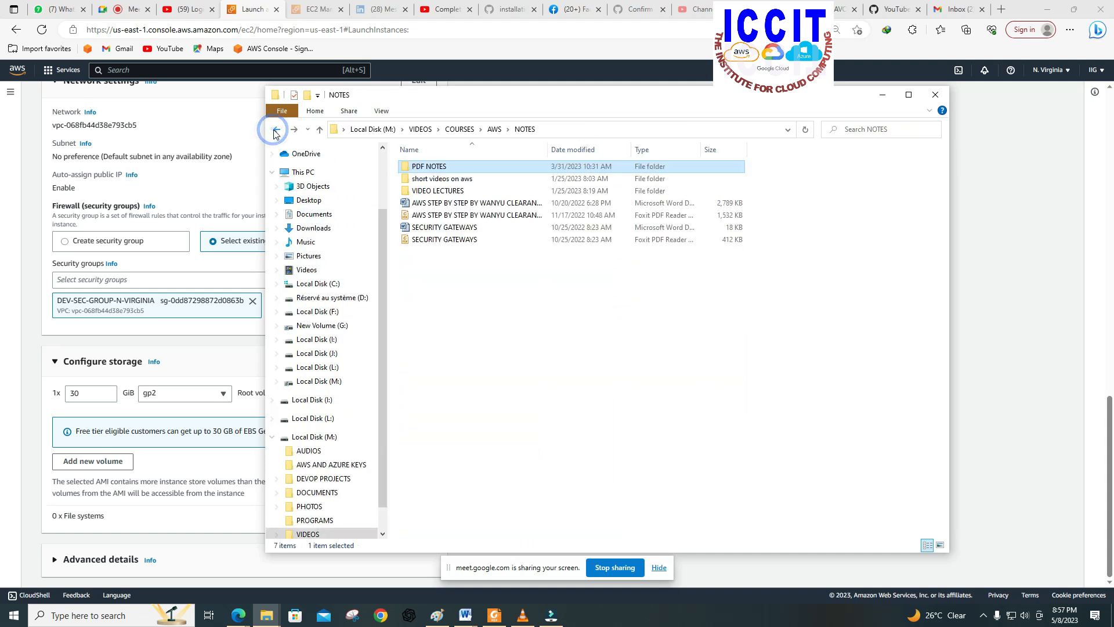
double_click(424, 167)
double_click(439, 192)
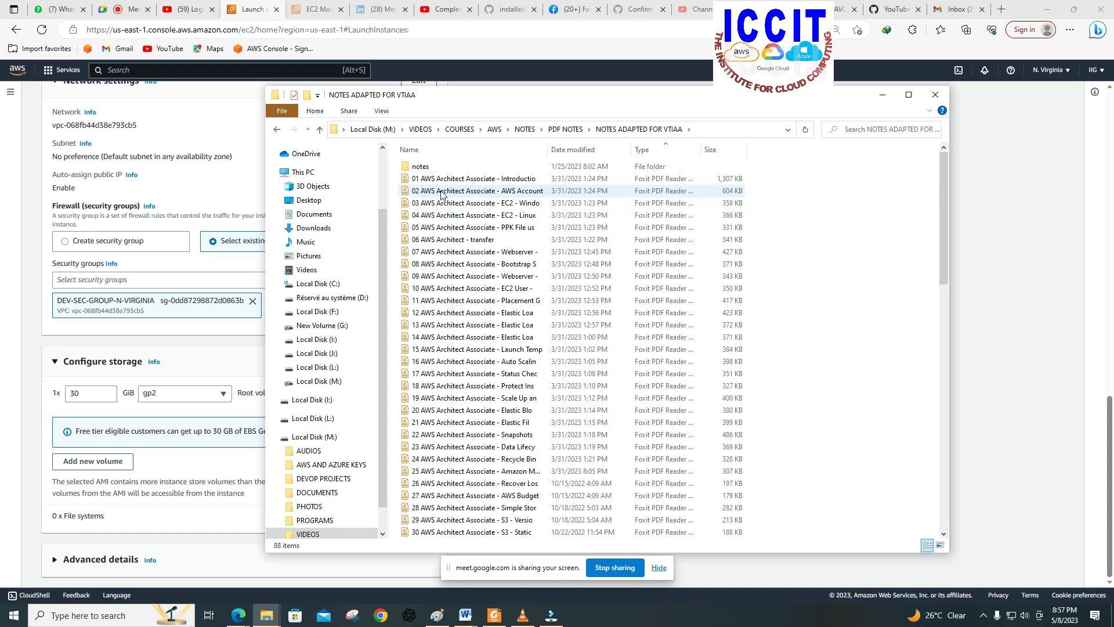
scroll(470, 370, "down", 18)
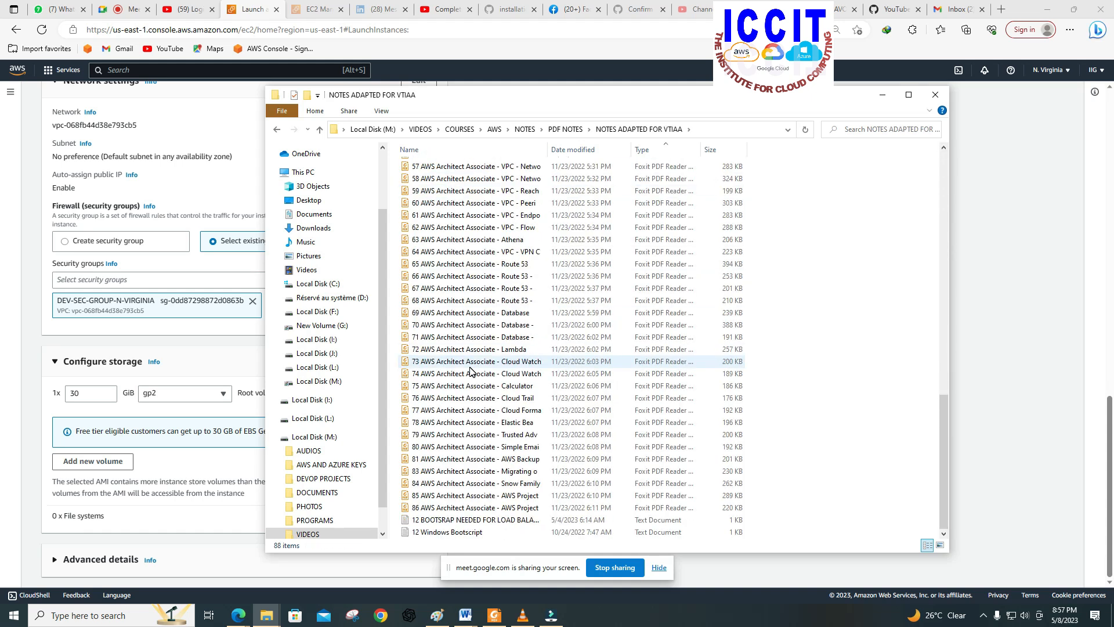
double_click(461, 532)
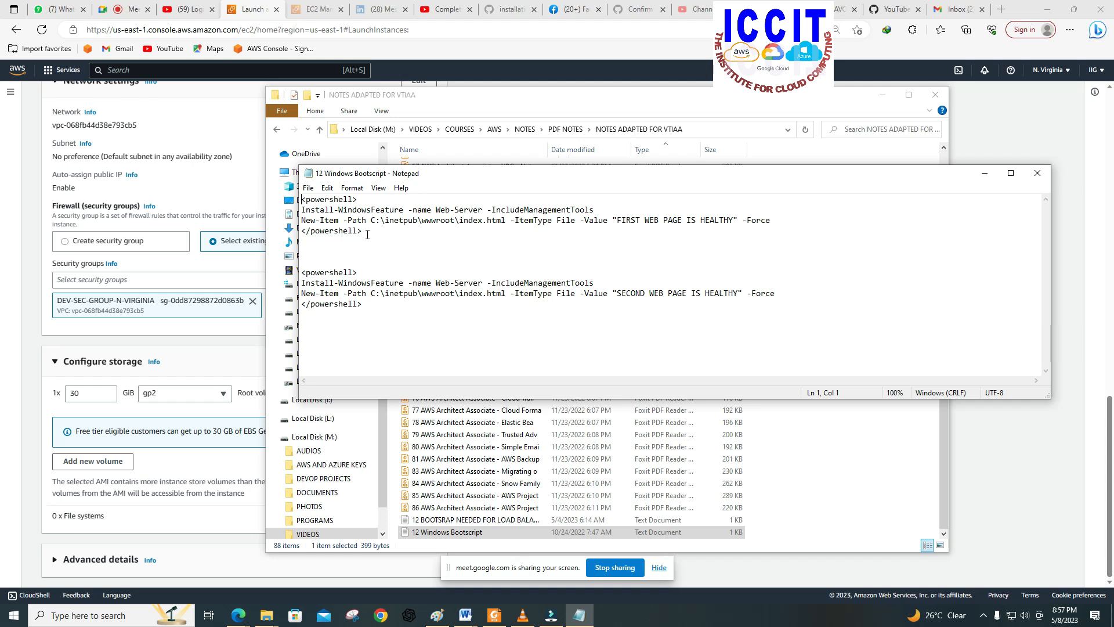
Step: Highlight the first PowerShell block in the boot script file and enlarge the Notepad window downward
left_click_drag(366, 232, 301, 200)
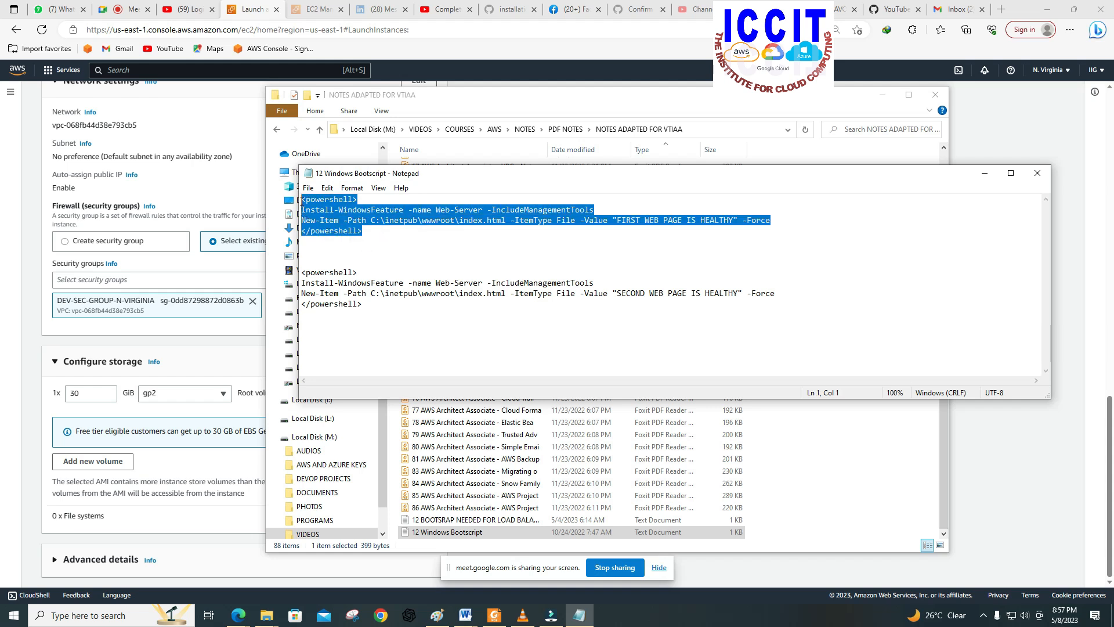
left_click(401, 238)
left_click_drag(363, 230, 306, 200)
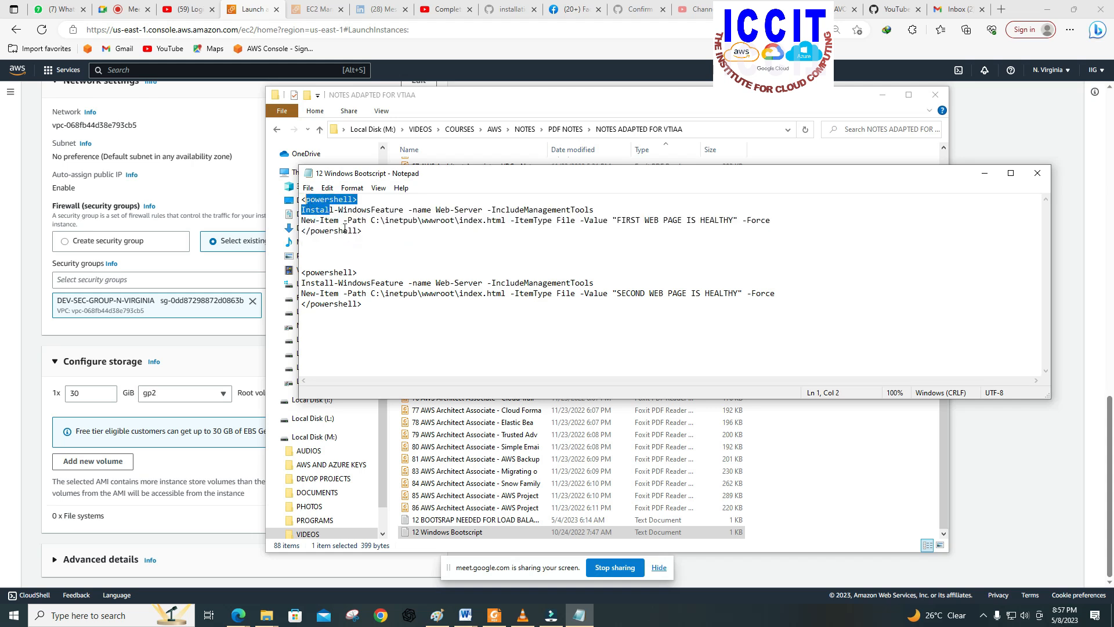
left_click(365, 237)
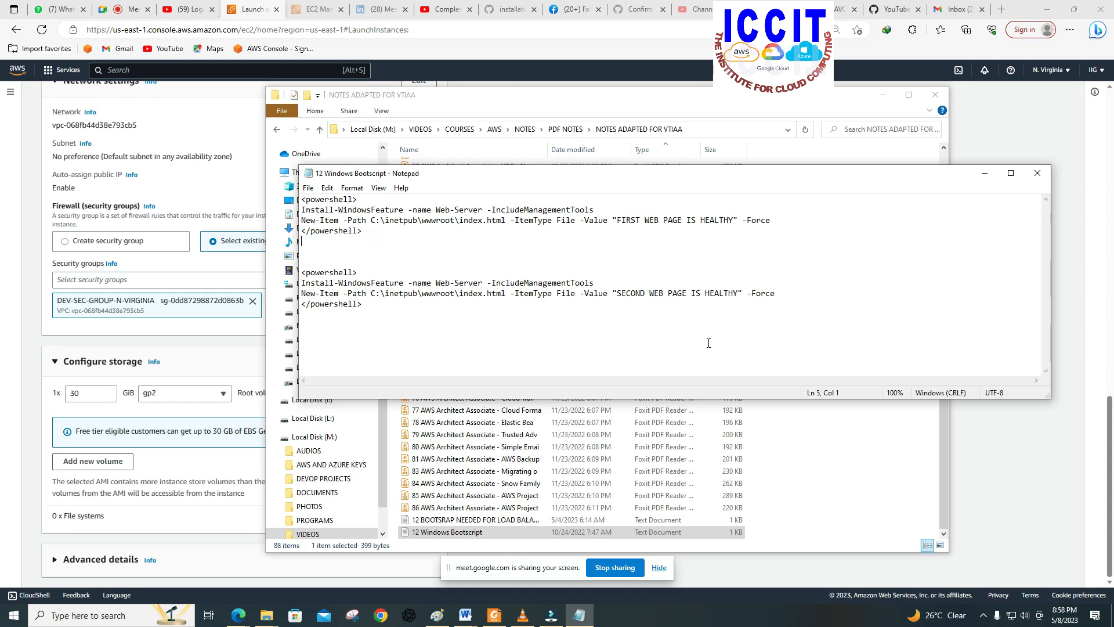
left_click_drag(721, 398, 717, 511)
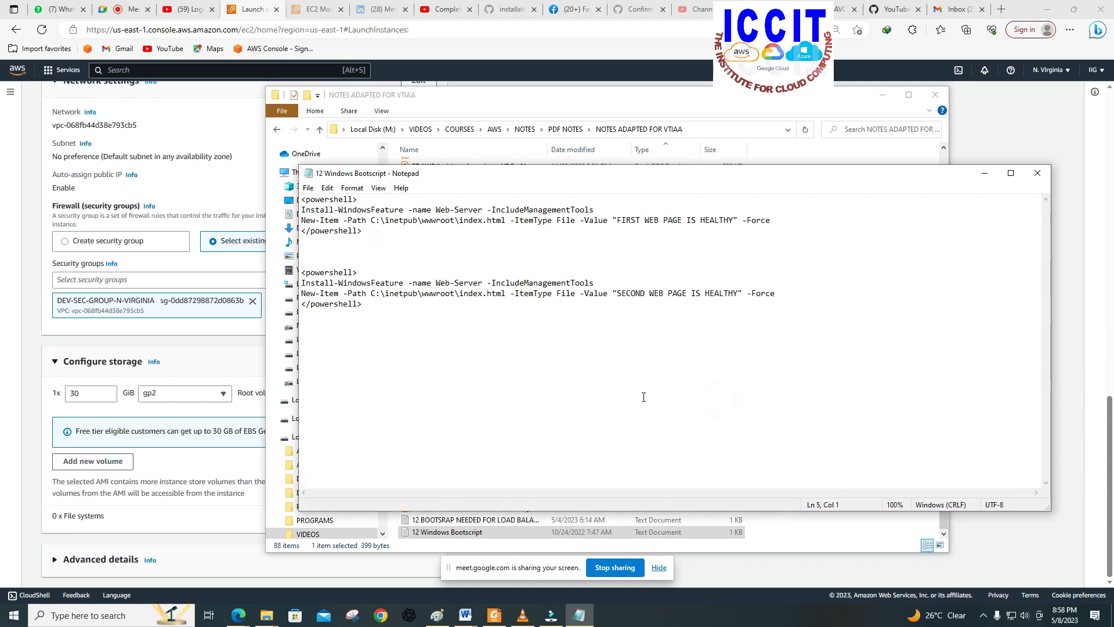
Step: Copy the first PowerShell block, from its opening to its closing powershell tag, in the 12 Windows Bootscript file
left_click_drag(365, 231, 306, 200)
left_click(357, 236)
left_click_drag(357, 236, 302, 200)
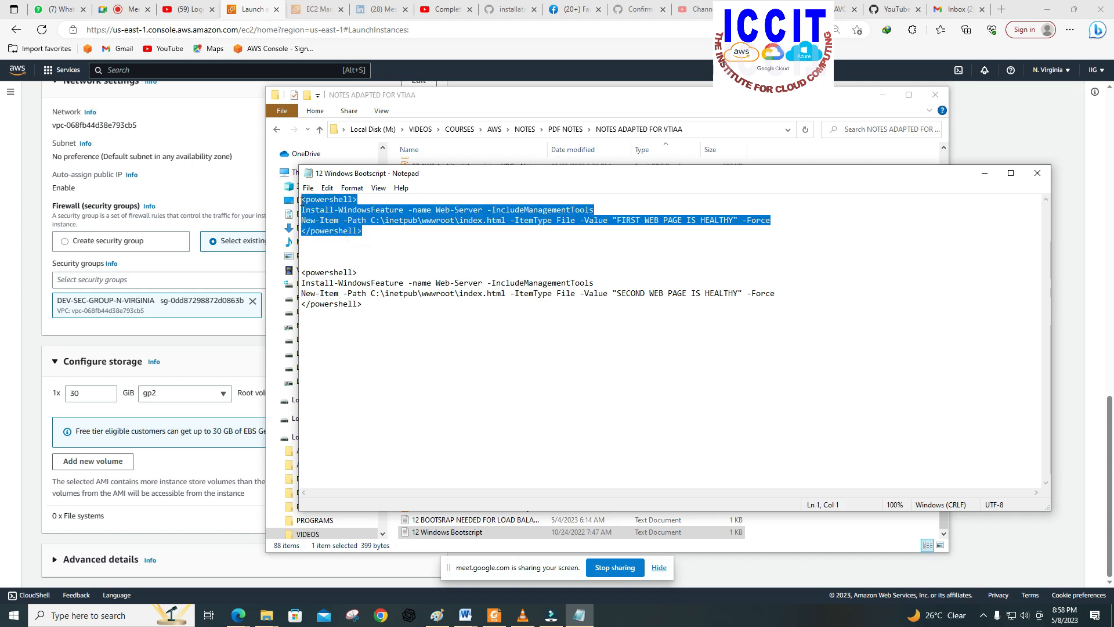
right_click(311, 205)
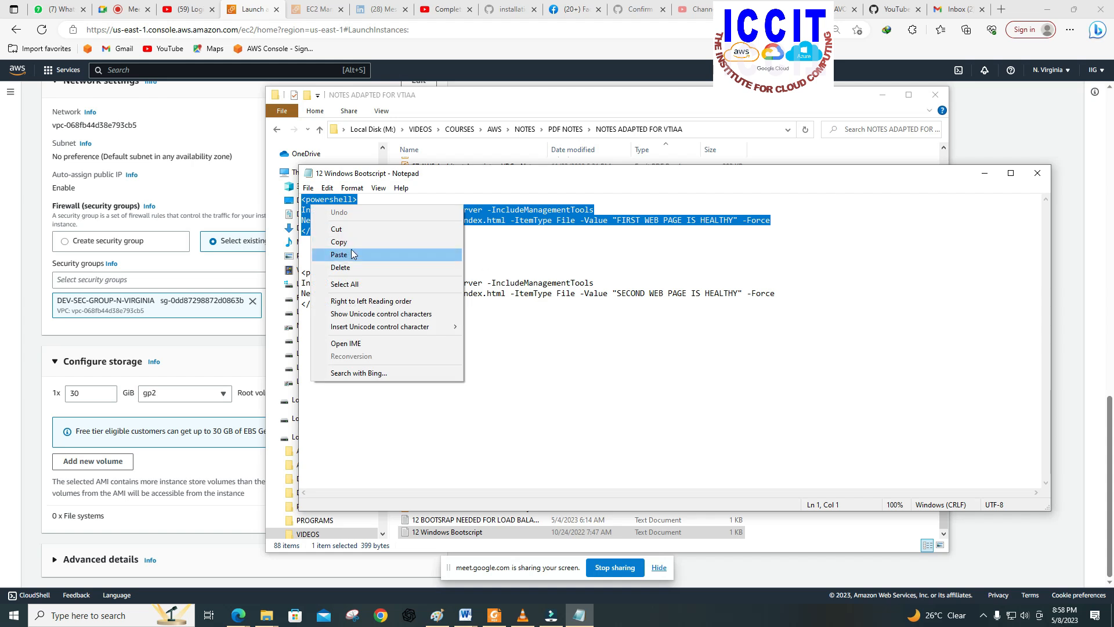
left_click(344, 246)
left_click(380, 244)
left_click_drag(369, 232, 301, 200)
right_click(321, 208)
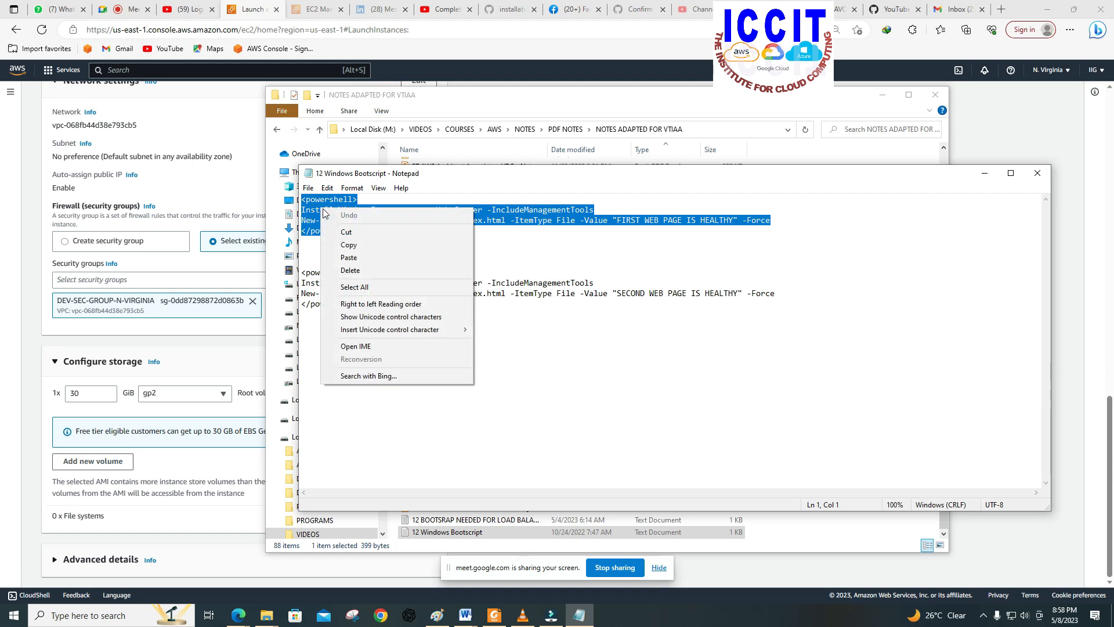
left_click(350, 244)
left_click(490, 239)
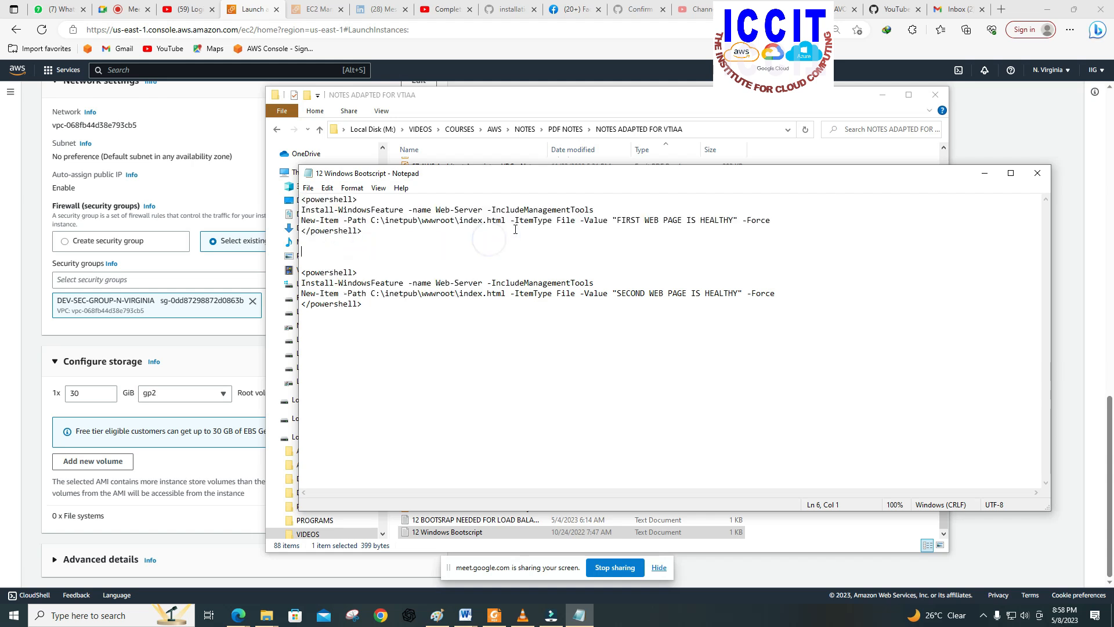
Step: Highlight the web page text FIRST WEB PAGE IS HEALTHY in the first script block to examine it
left_click_drag(617, 221, 732, 221)
left_click(729, 221)
left_click_drag(618, 221, 732, 225)
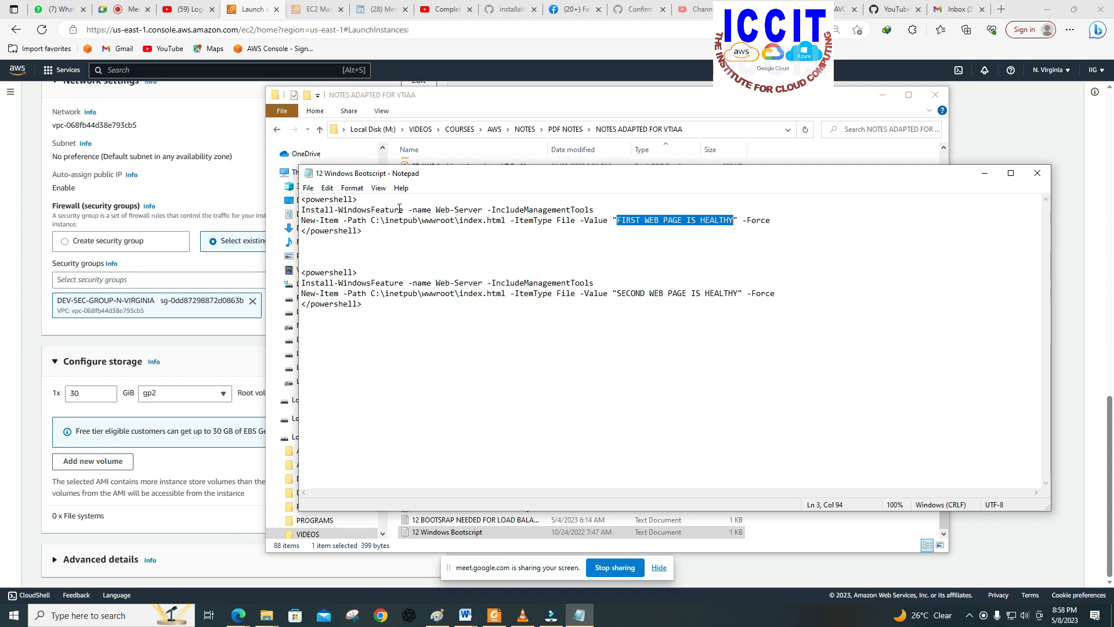
left_click(397, 230)
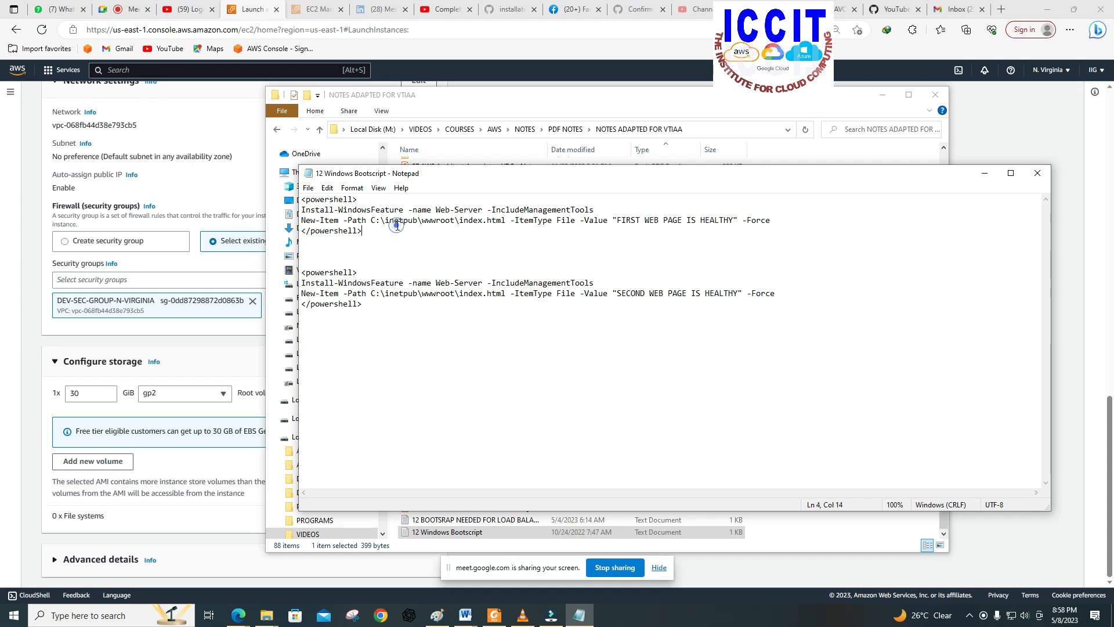
Step: Switch to the EC2 launch page in the browser, expand the advanced details and paste the first PowerShell script into the user data
left_click(200, 362)
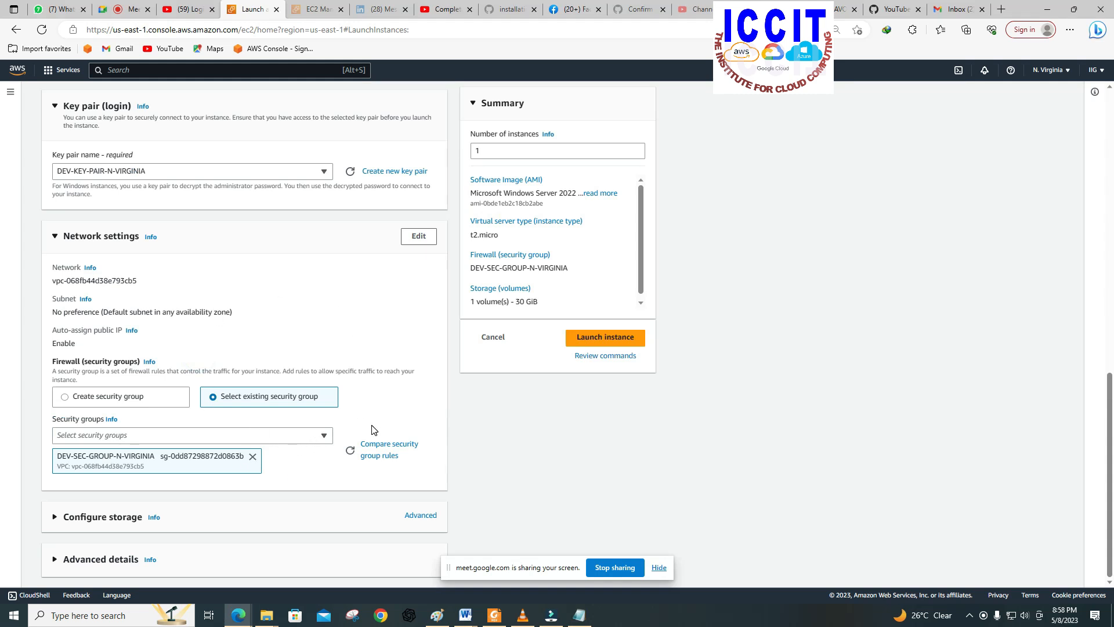
left_click(104, 560)
scroll(184, 499, "down", 10)
scroll(183, 499, "down", 10)
left_click(81, 390)
right_click(67, 381)
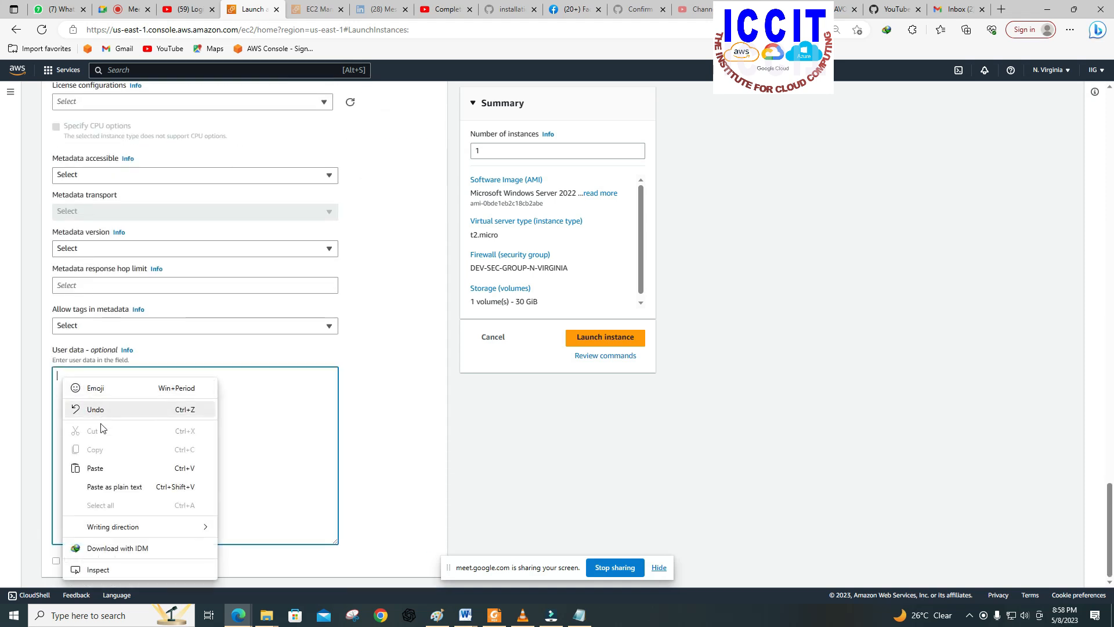
left_click(94, 467)
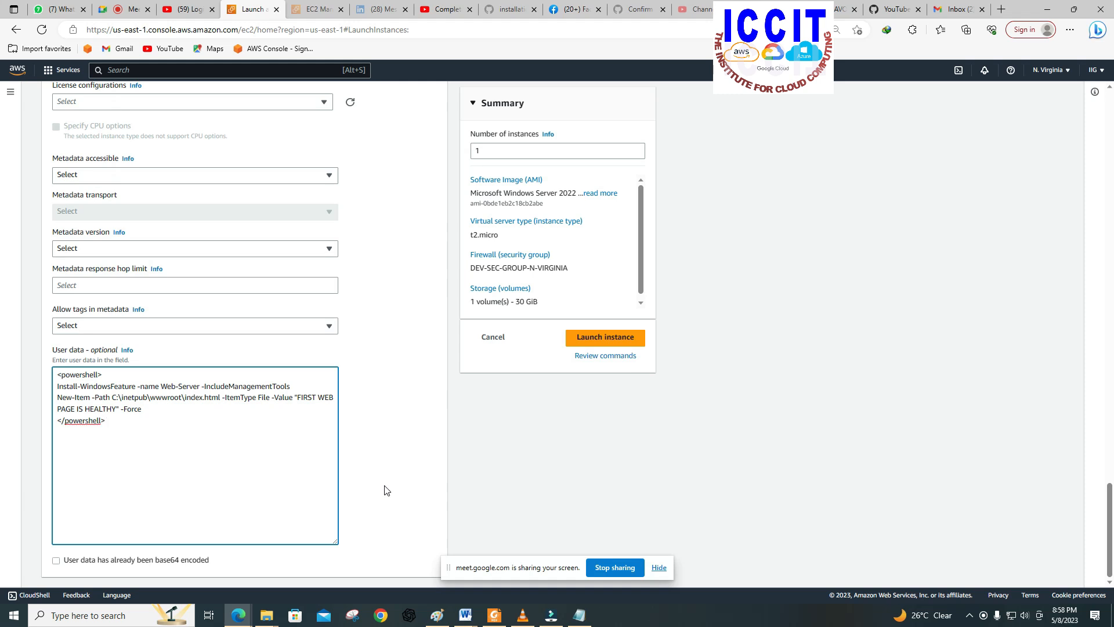
Step: Launch the SERVER1 instance and return to the instances list
scroll(542, 486, "up", 3)
left_click(598, 344)
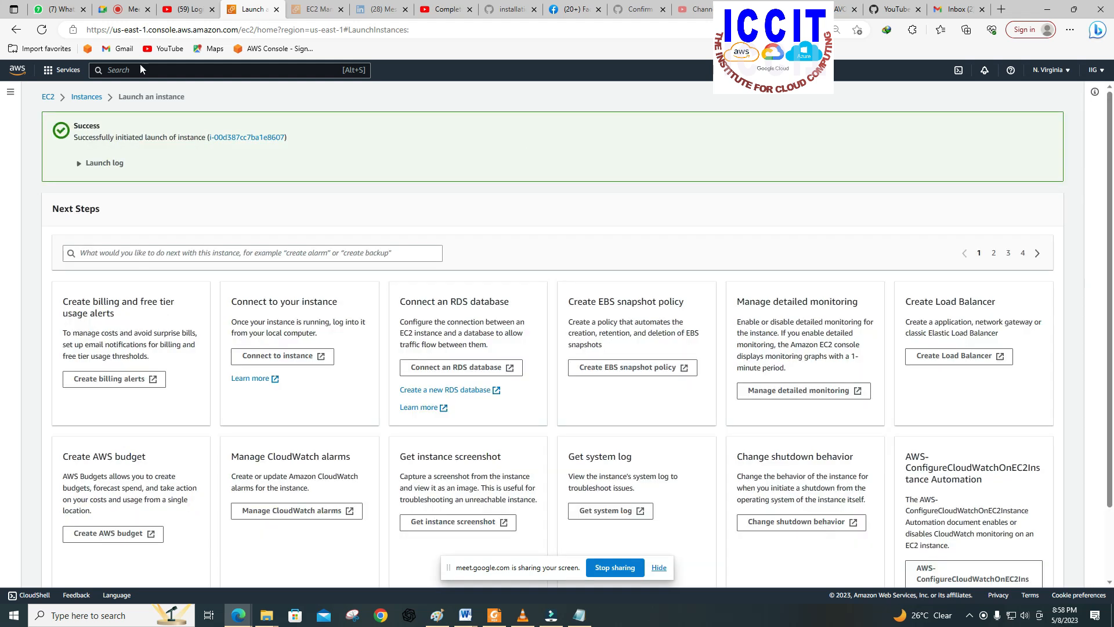
left_click(79, 97)
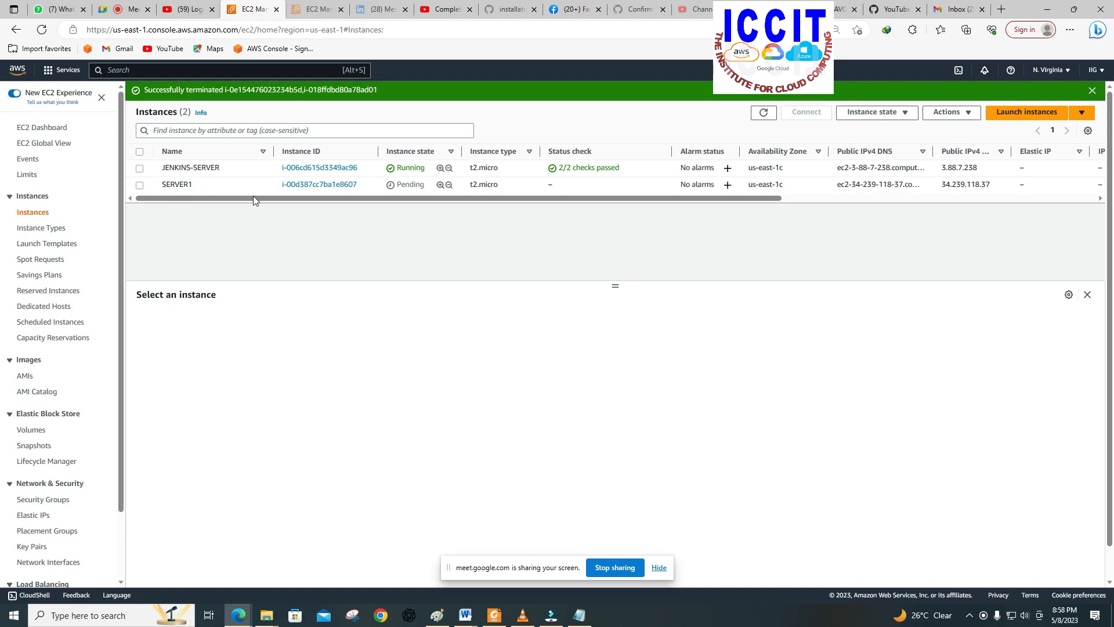
Step: Start launching another EC2 instance and name it SERVER 2
left_click(1035, 115)
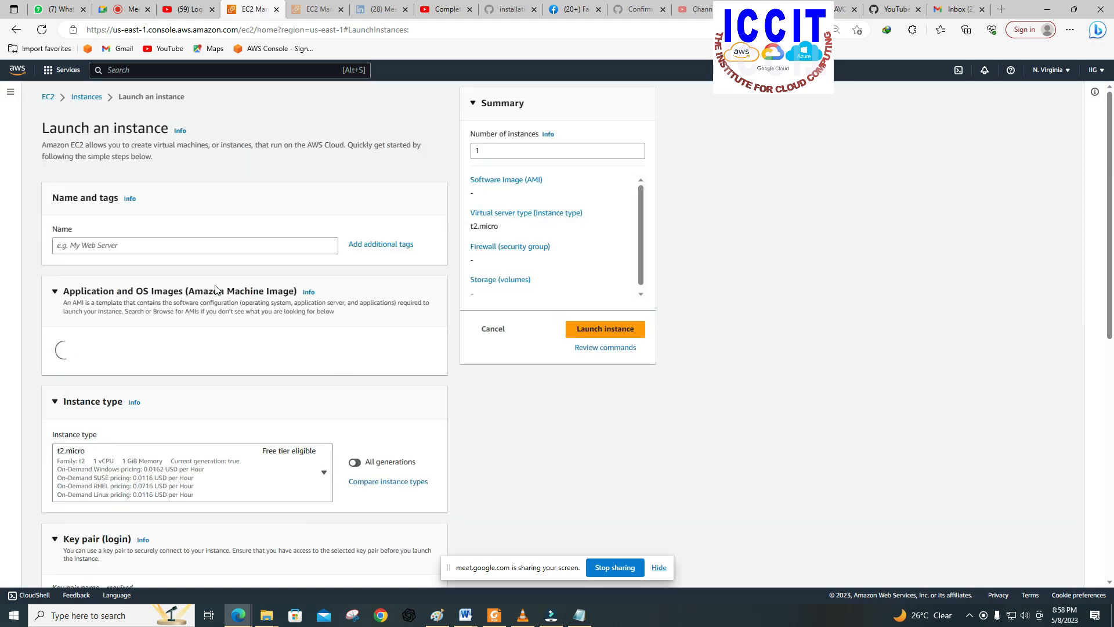
left_click(179, 244)
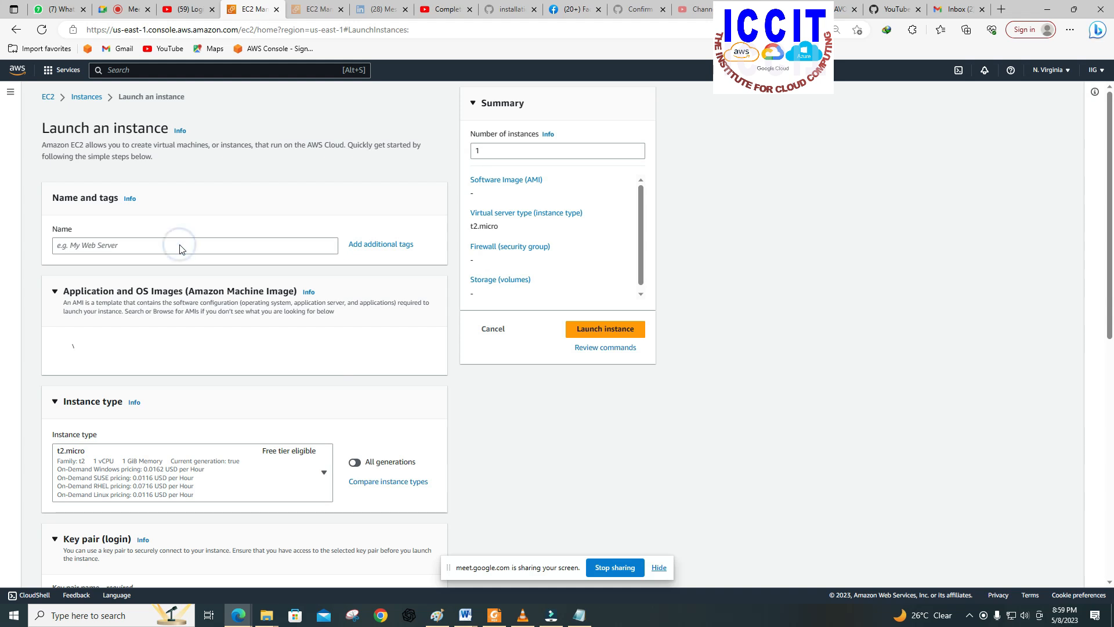
left_click(149, 243)
left_click(149, 243)
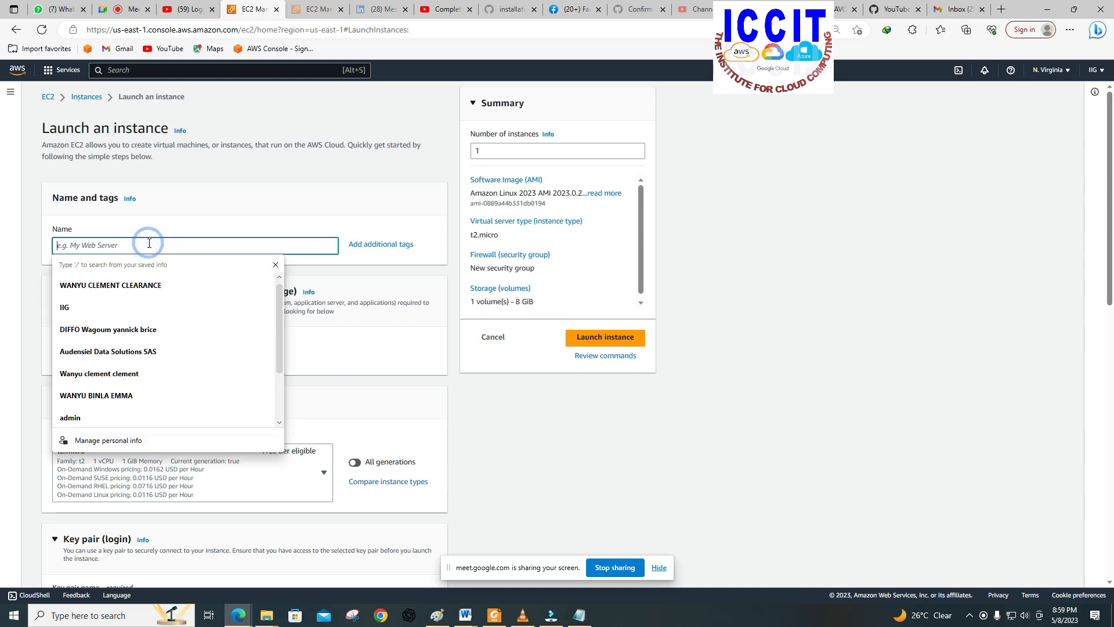
type("SE")
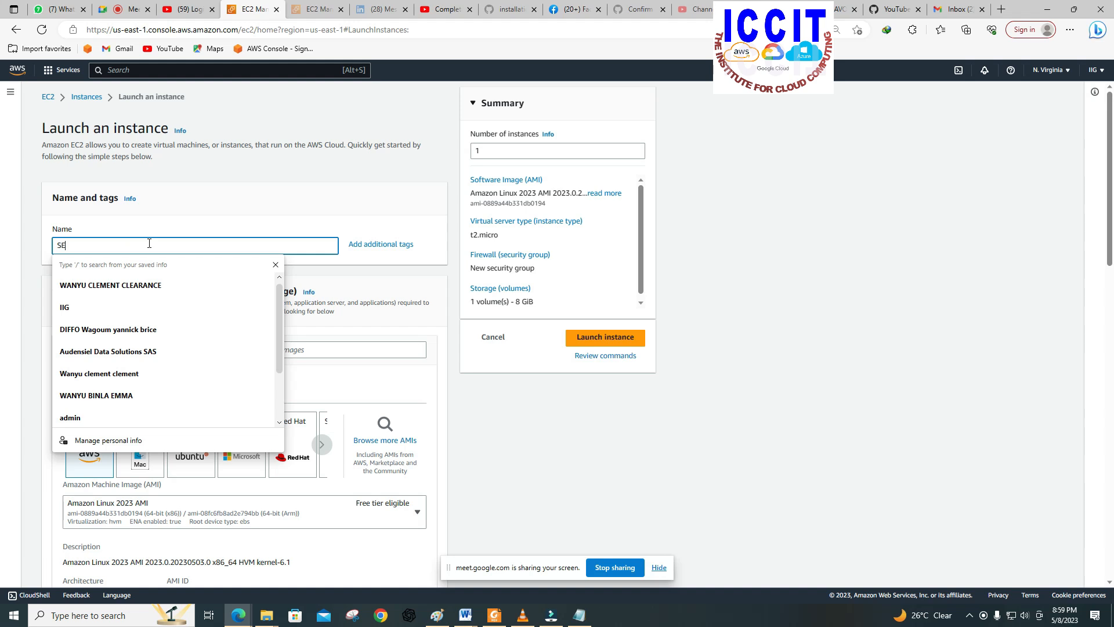
type("RT")
key("BackSpace")
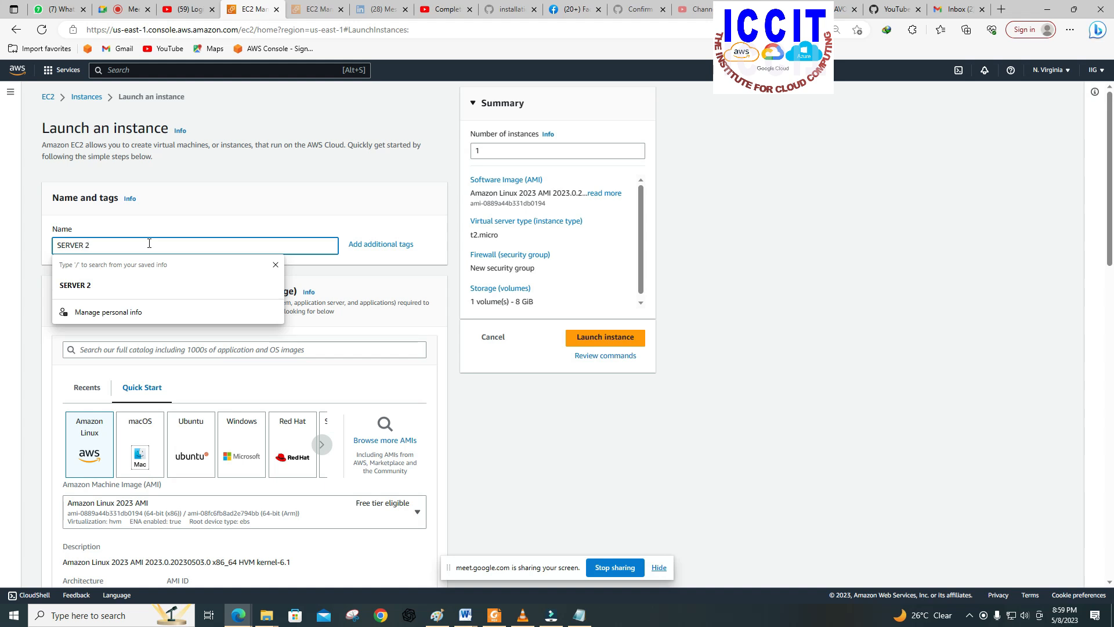
left_click(499, 412)
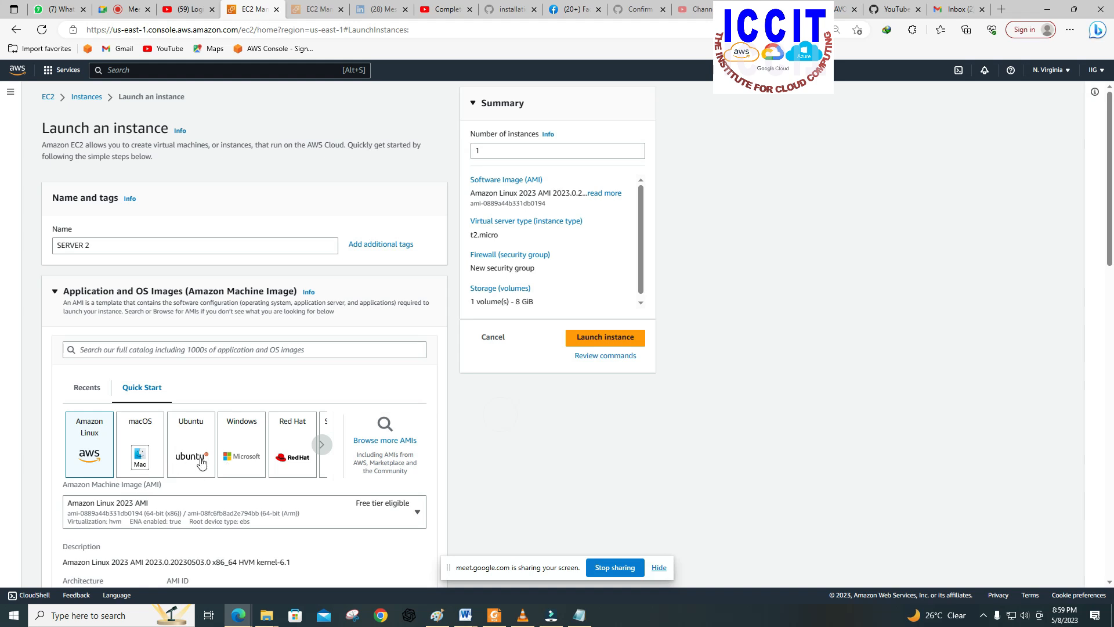
Step: Choose the Windows machine image for SERVER 2 and assign the DEV-KEY-PAIR-N-VIRGINIA key pair
left_click(233, 455)
scroll(258, 459, "down", 8)
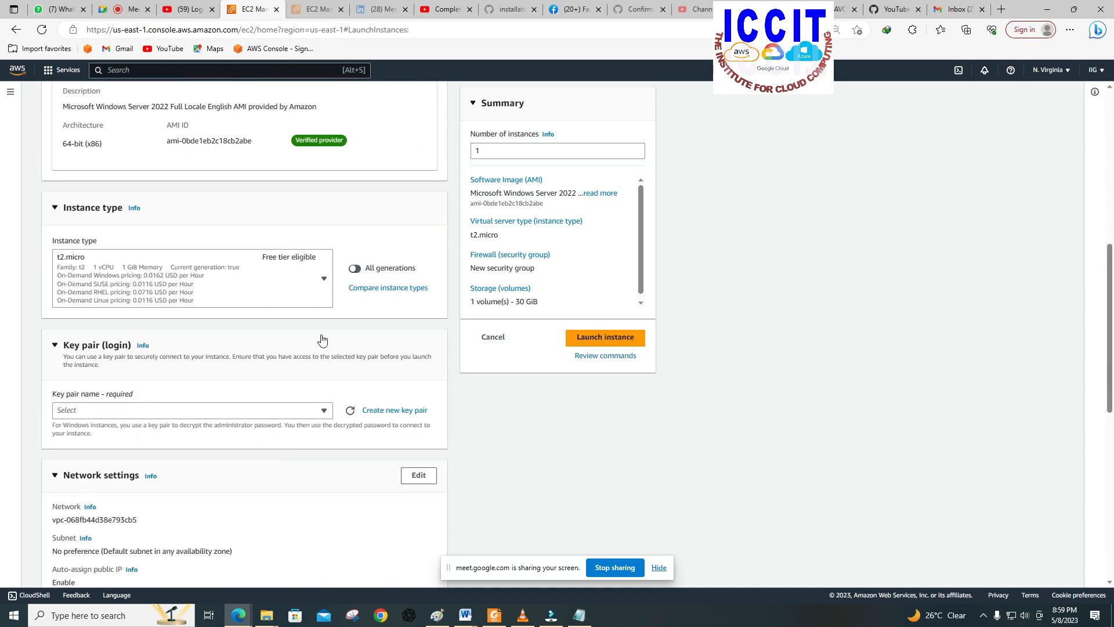
scroll(336, 347, "down", 4)
left_click(290, 186)
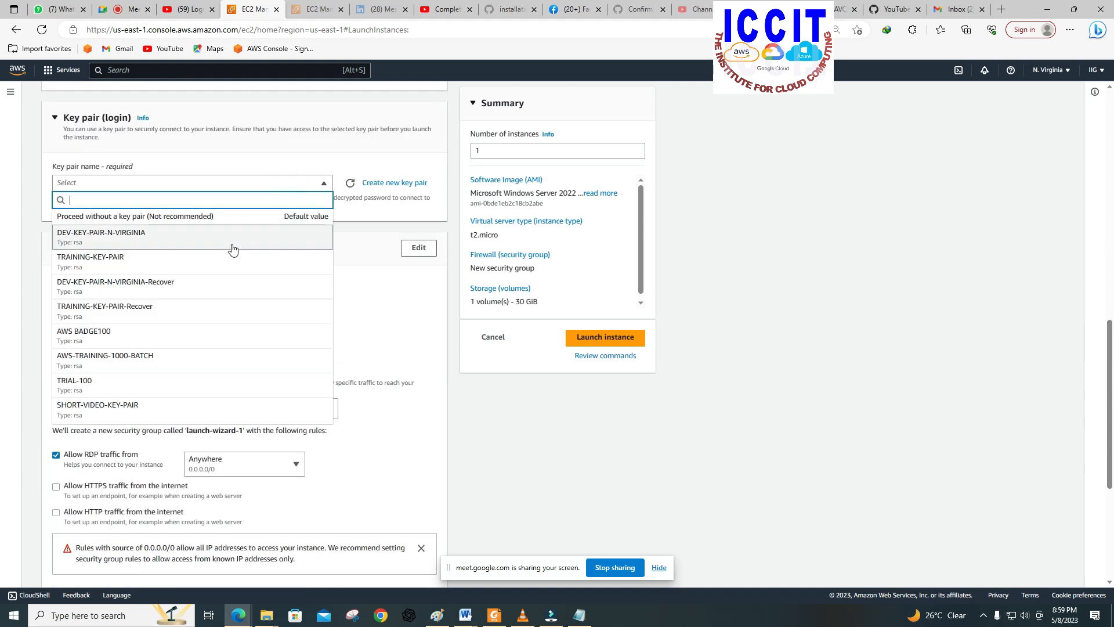
left_click(232, 249)
Step: Assign the existing security group DEV-SEC-GROUP-N-VIRGINIA to SERVER 2 and expand the advanced details down to the user data
double_click(254, 413)
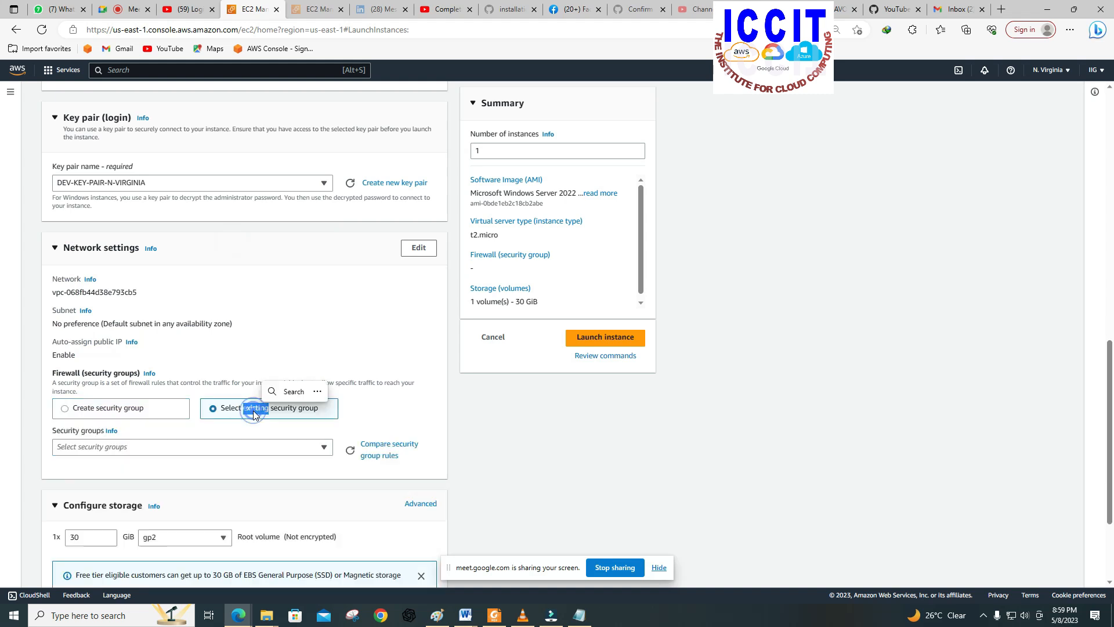
scroll(254, 413, "down", 3)
left_click(236, 304)
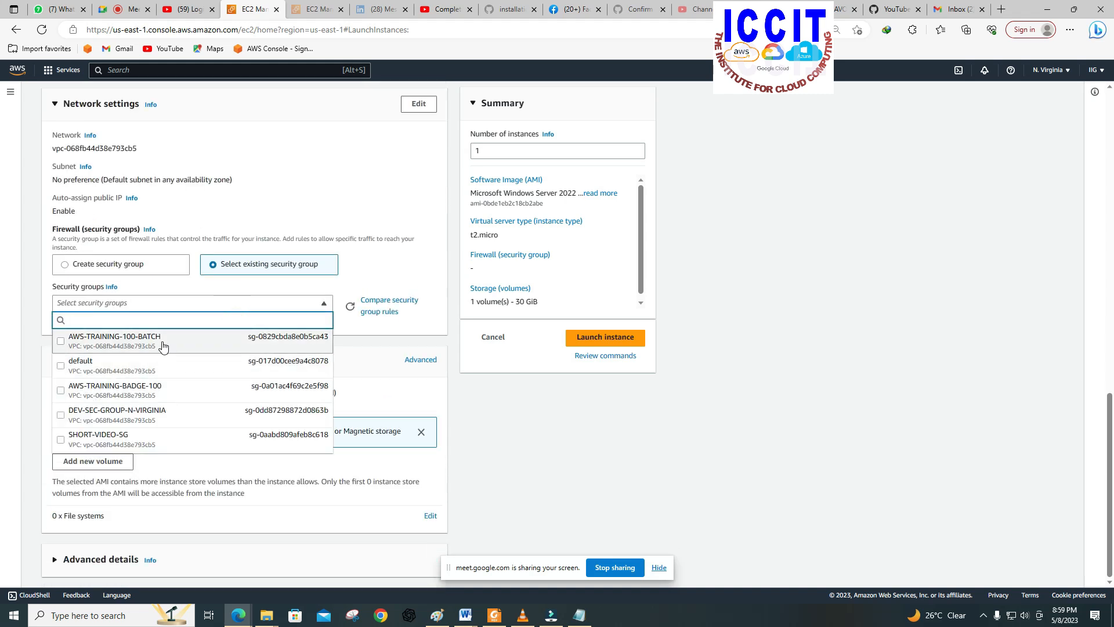
left_click(173, 413)
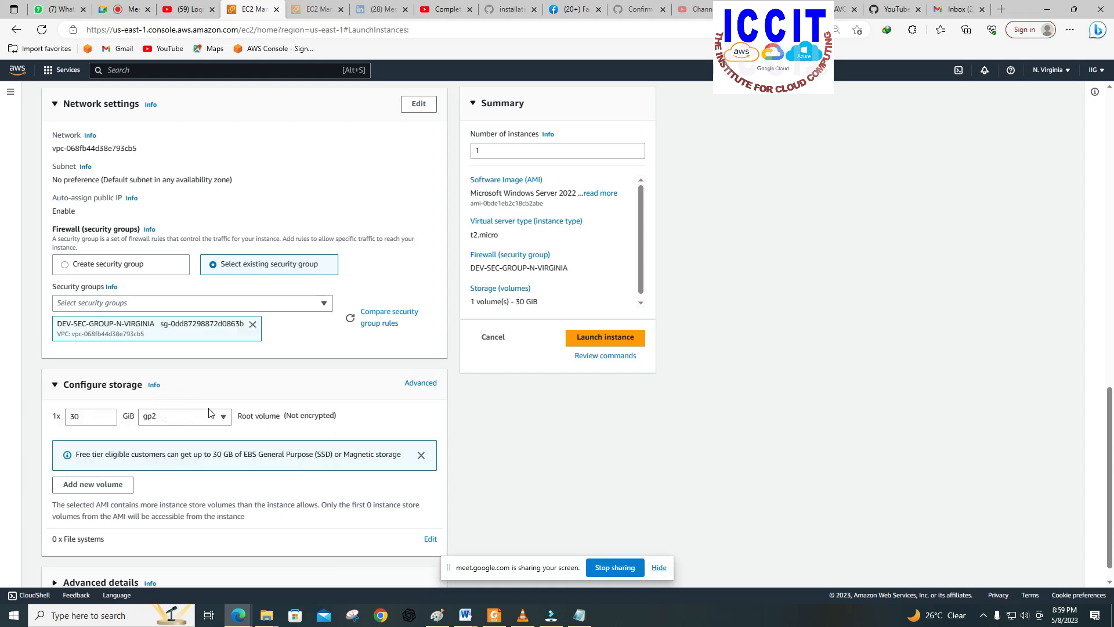
scroll(210, 413, "down", 1)
left_click(83, 566)
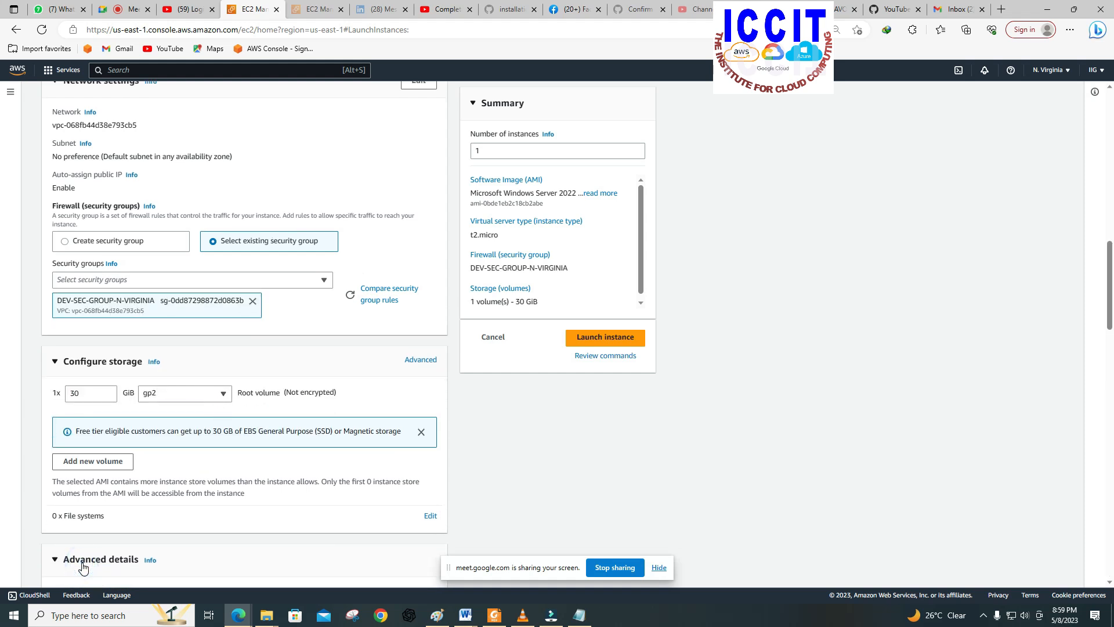
scroll(203, 554, "down", 15)
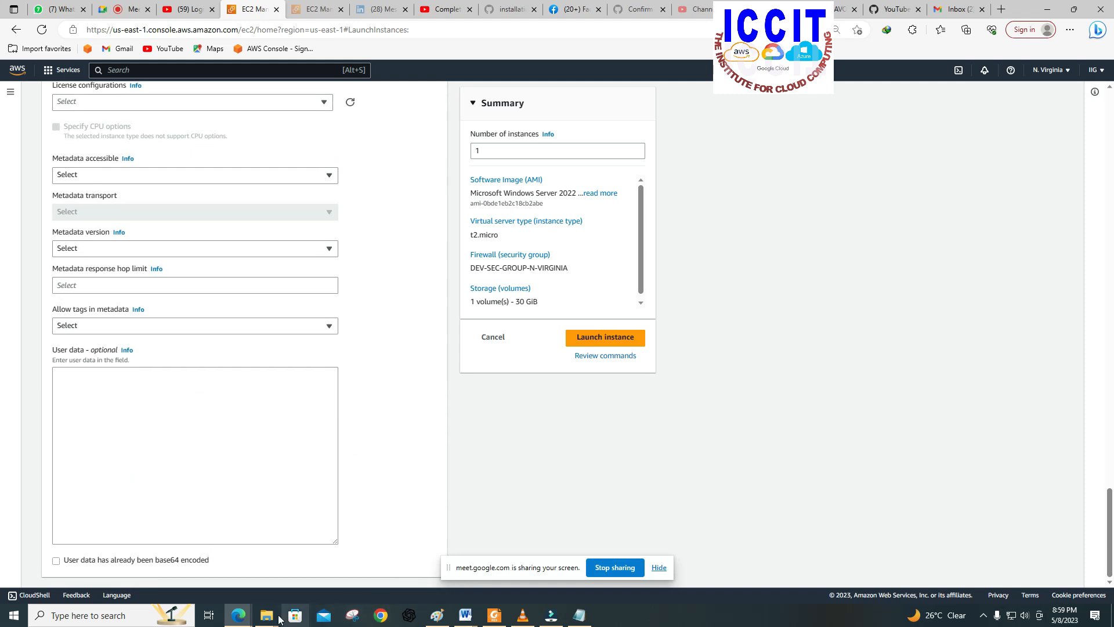
Step: Switch to Notepad and copy the second PowerShell block, the one with SECOND WEB PAGE IS HEALTHY
left_click(578, 615)
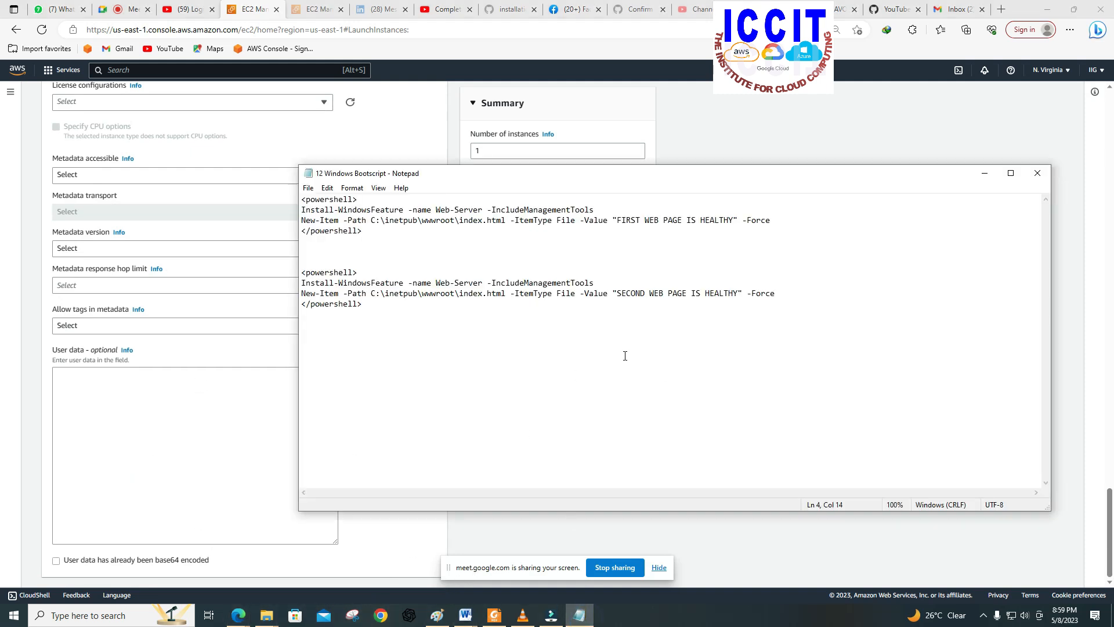
left_click(366, 305)
left_click_drag(336, 296, 300, 272)
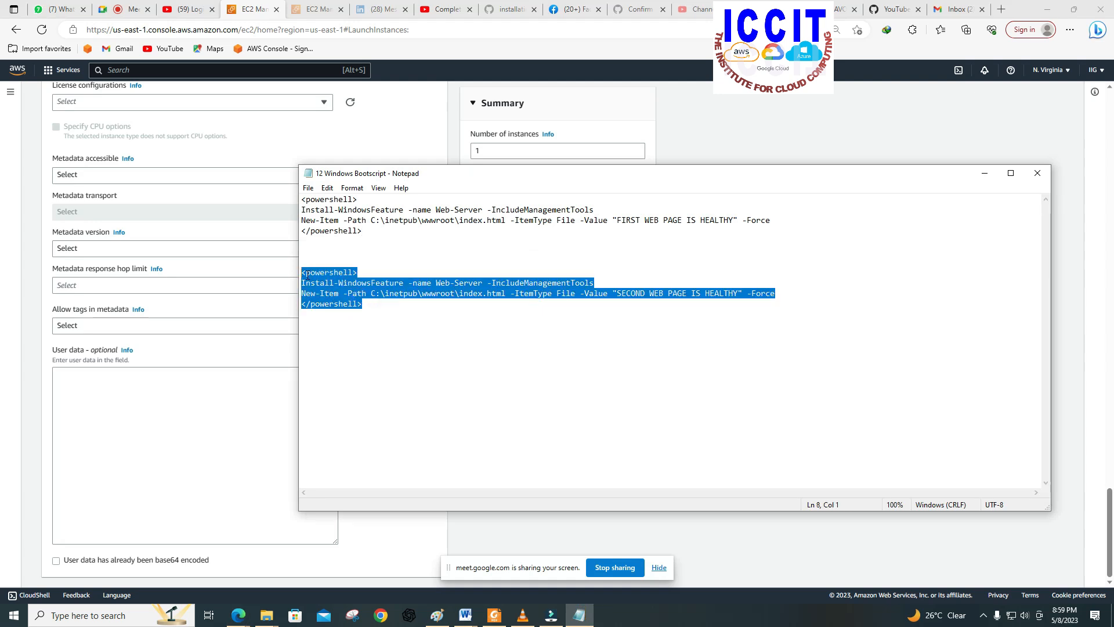
right_click(306, 273)
left_click(324, 313)
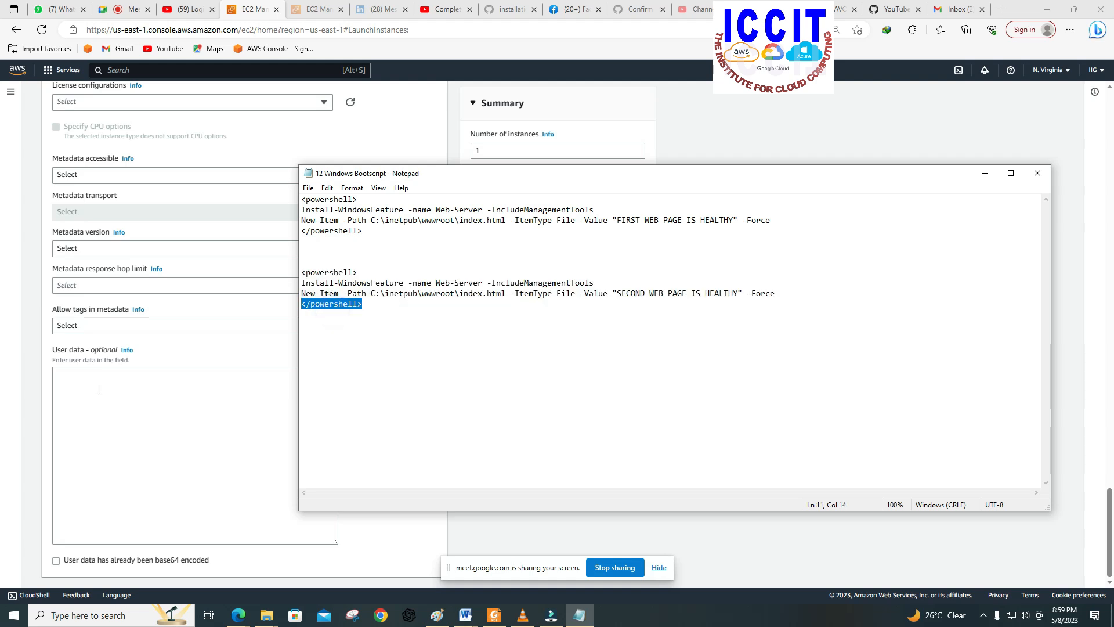
left_click_drag(379, 309, 295, 266)
right_click(313, 276)
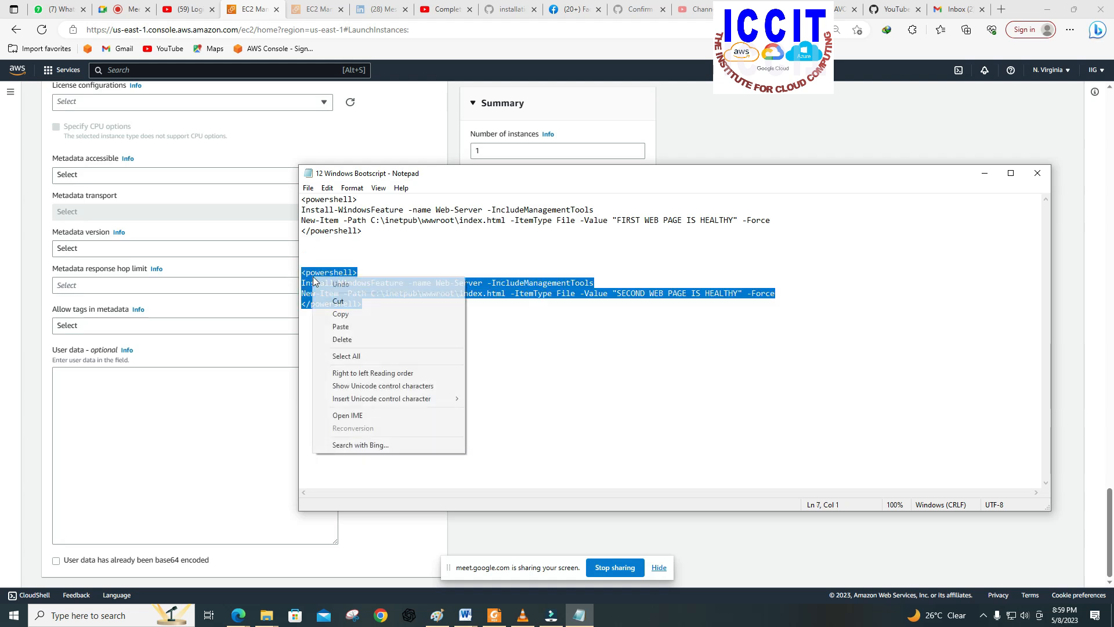
left_click(341, 318)
Step: Paste the second PowerShell script into the user data of SERVER 2 in the browser
left_click(183, 398)
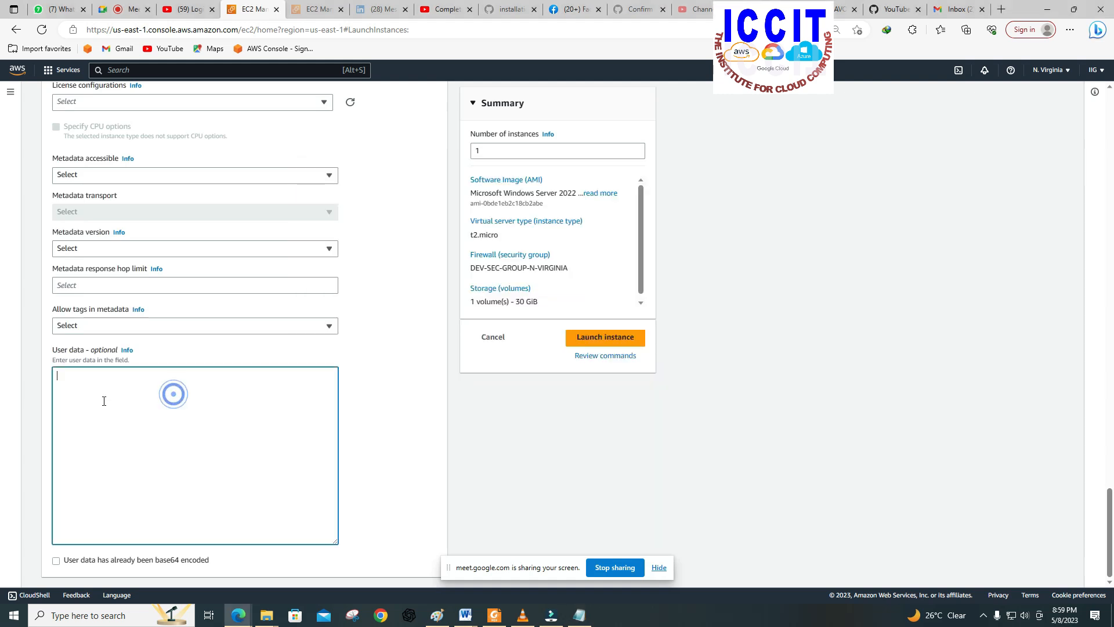
right_click(64, 381)
left_click(99, 468)
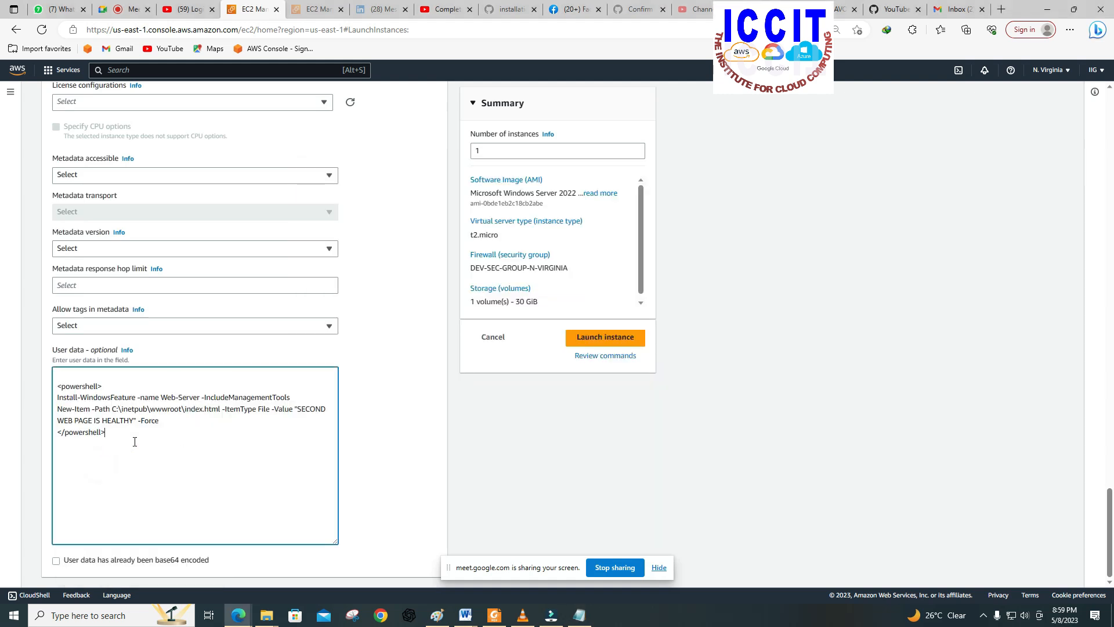
Step: Switch back to Notepad and examine the web page text SECOND WEB PAGE IS HEALTHY in the second script block
left_click(579, 615)
left_click(614, 306)
left_click_drag(617, 293, 701, 303)
left_click(701, 303)
left_click(620, 296)
mouse_move(635, 294)
left_mouse_down()
mouse_move(723, 300)
mouse_move(643, 293)
left_mouse_up()
left_click(723, 301)
left_click(622, 293)
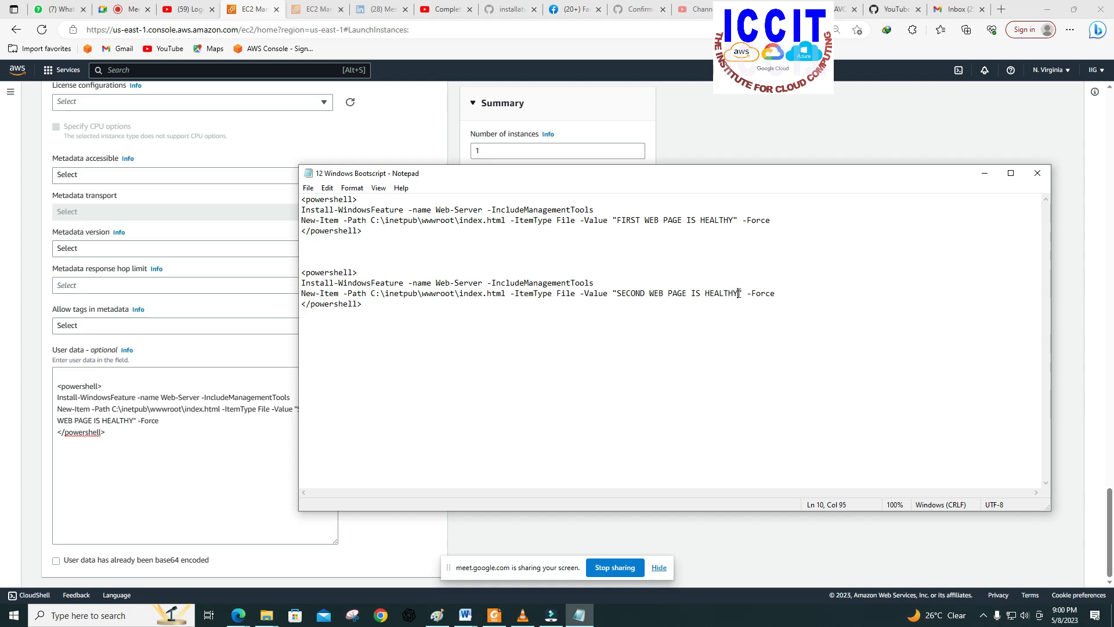
left_click(709, 293)
left_click(664, 293)
left_click_drag(691, 293, 613, 293)
triple_click(646, 313)
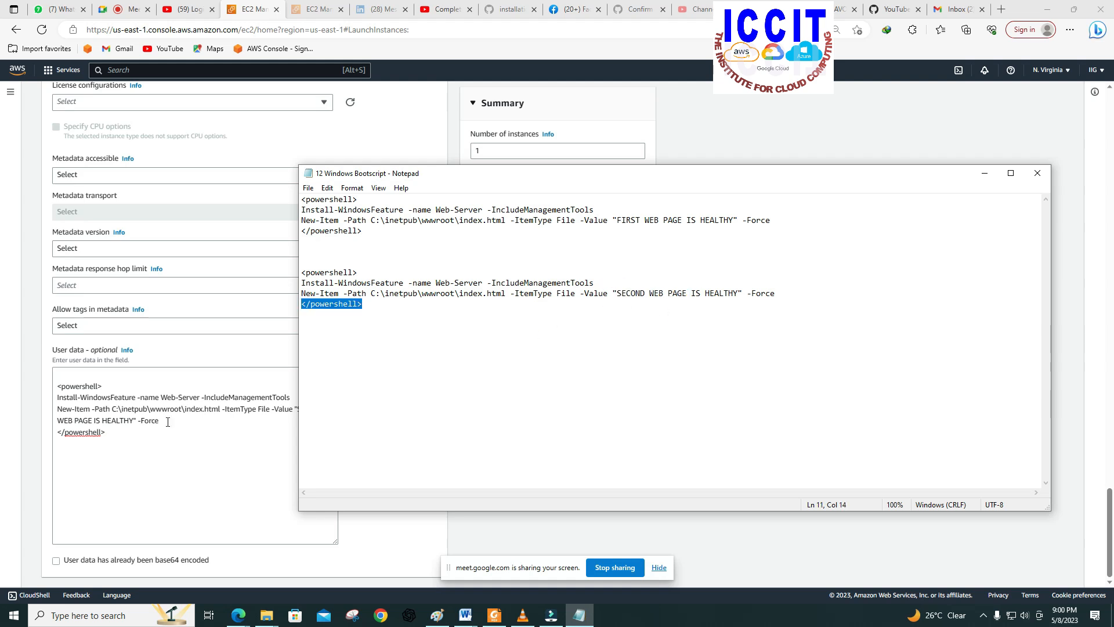
Step: Return to the browser, launch the SERVER 2 instance and open the list of EC2 instances
left_click(142, 452)
scroll(197, 458, "up", 1)
scroll(197, 458, "down", 1)
left_click(592, 337)
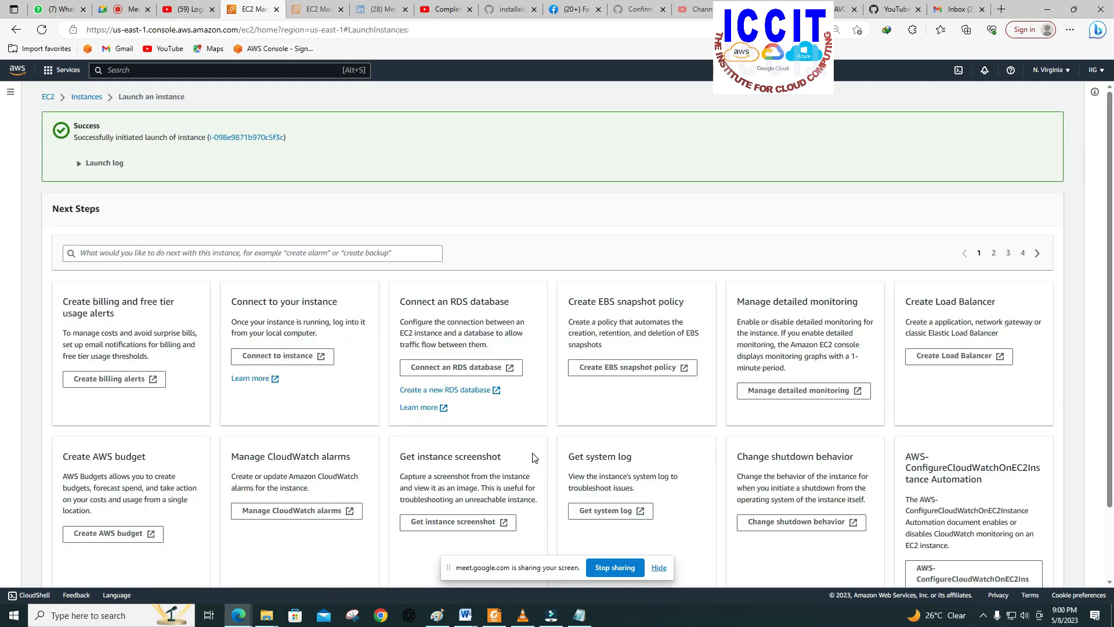
left_click(82, 97)
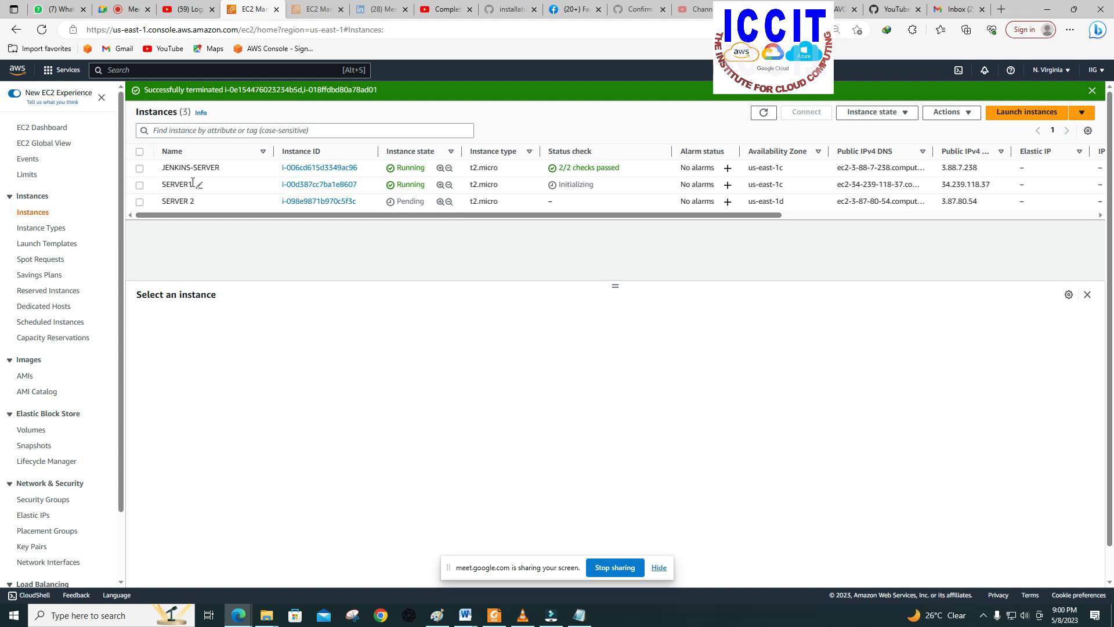
Step: Copy SERVER1's public IPv4 address and open 34.239.118.37 in a new browser tab to test its web page
left_click(139, 185)
left_click(140, 186)
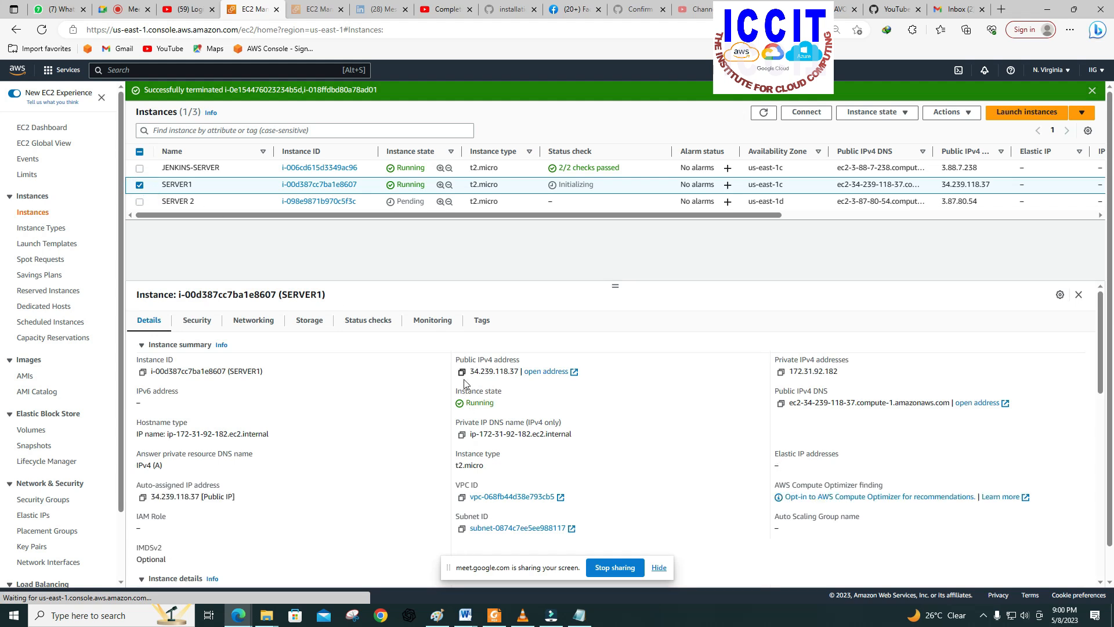
left_click(462, 372)
left_click(1001, 9)
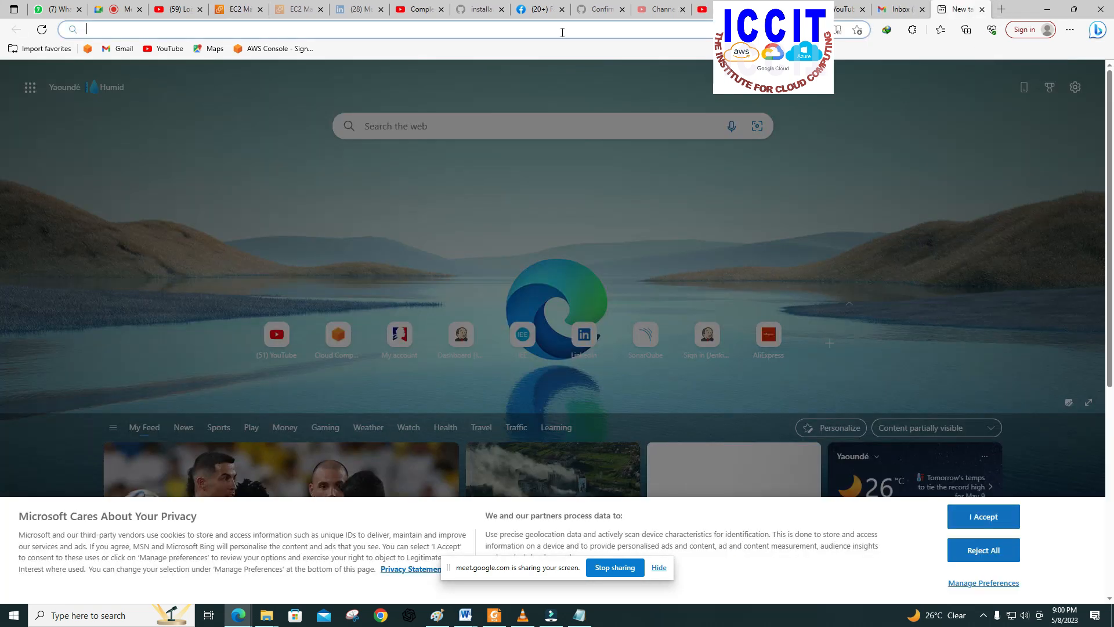
right_click(561, 29)
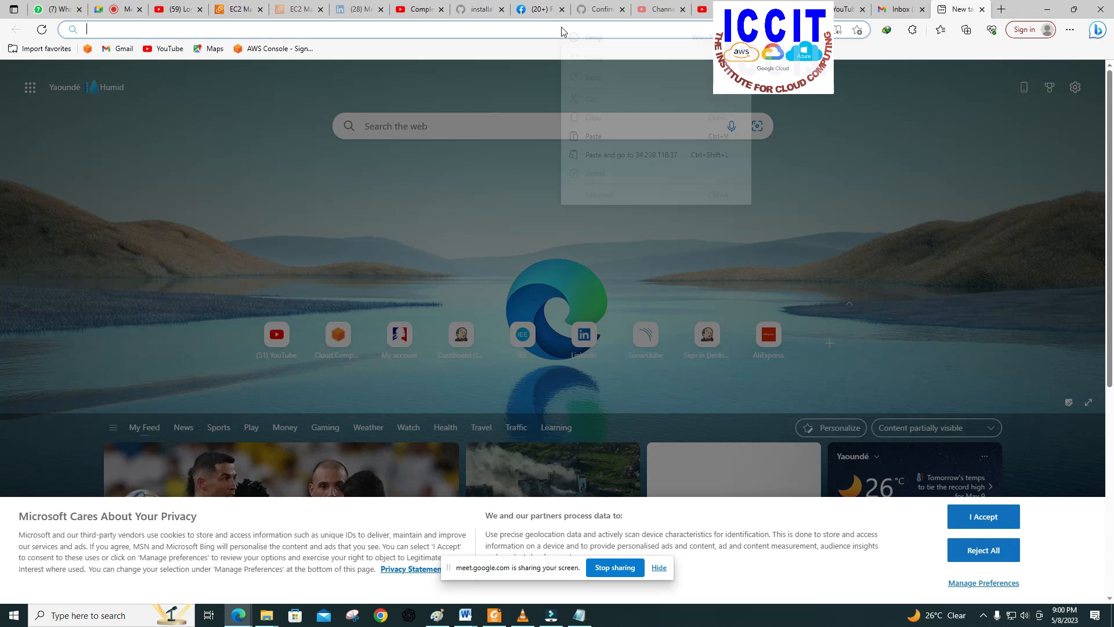
left_click(594, 137)
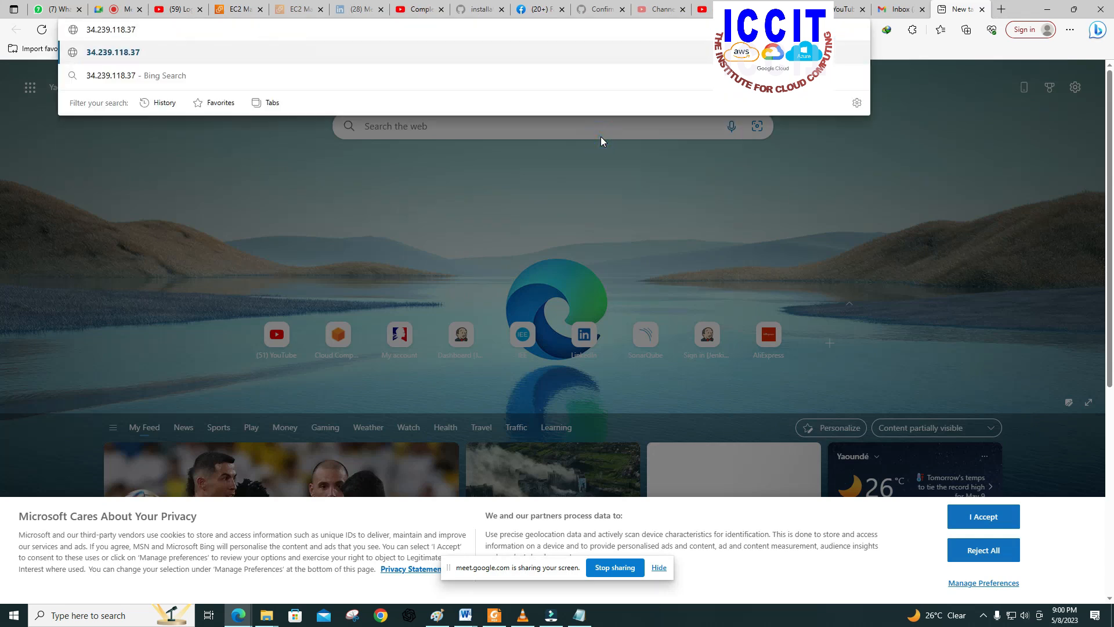
left_click(268, 25)
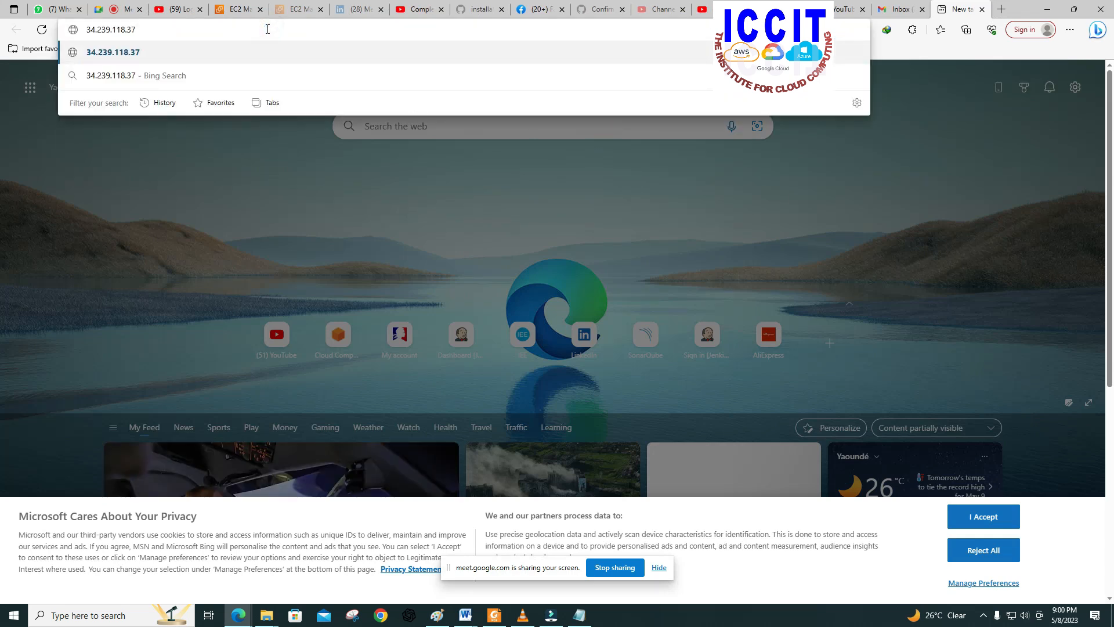
key("Return")
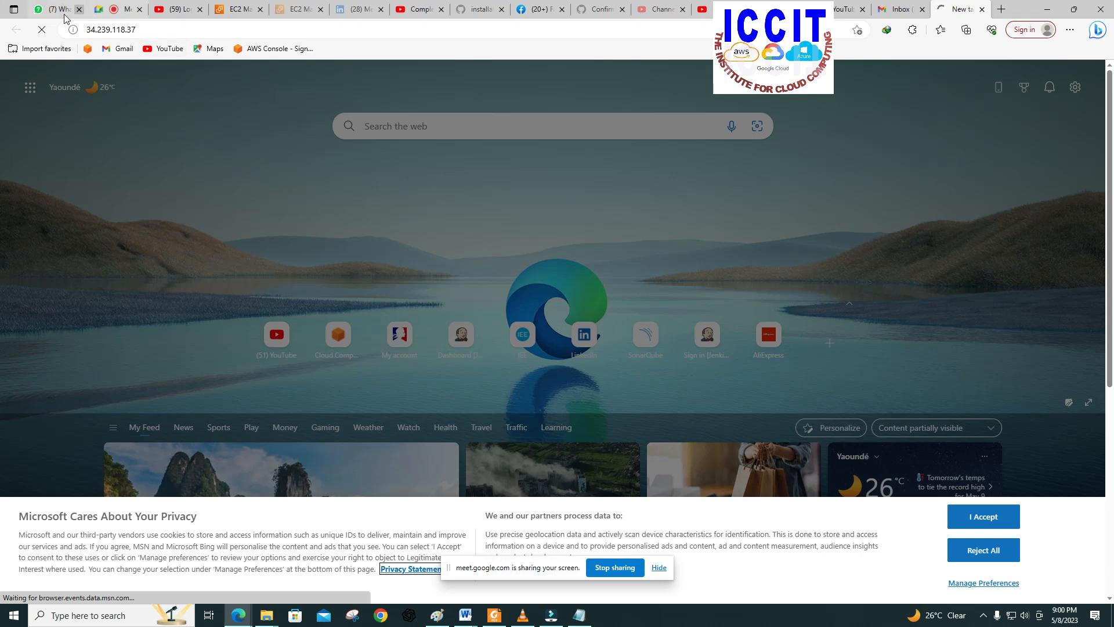
Step: Check SERVER1 in the instance list, return to its web page tab and request 34.239.118.37 again
left_click(238, 10)
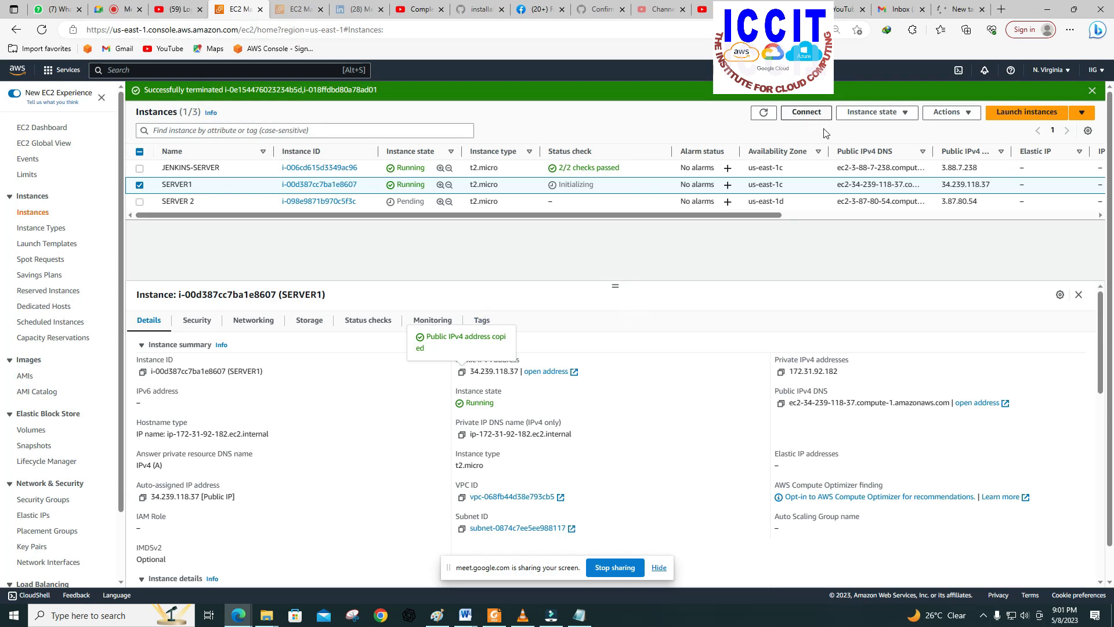
left_click(955, 10)
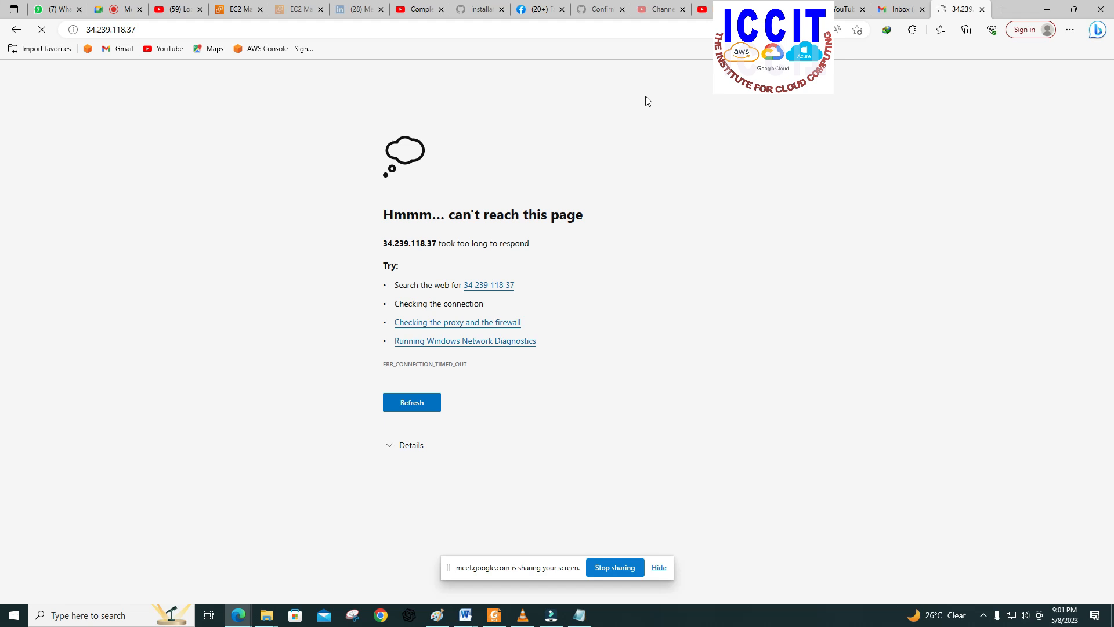
left_click(199, 33)
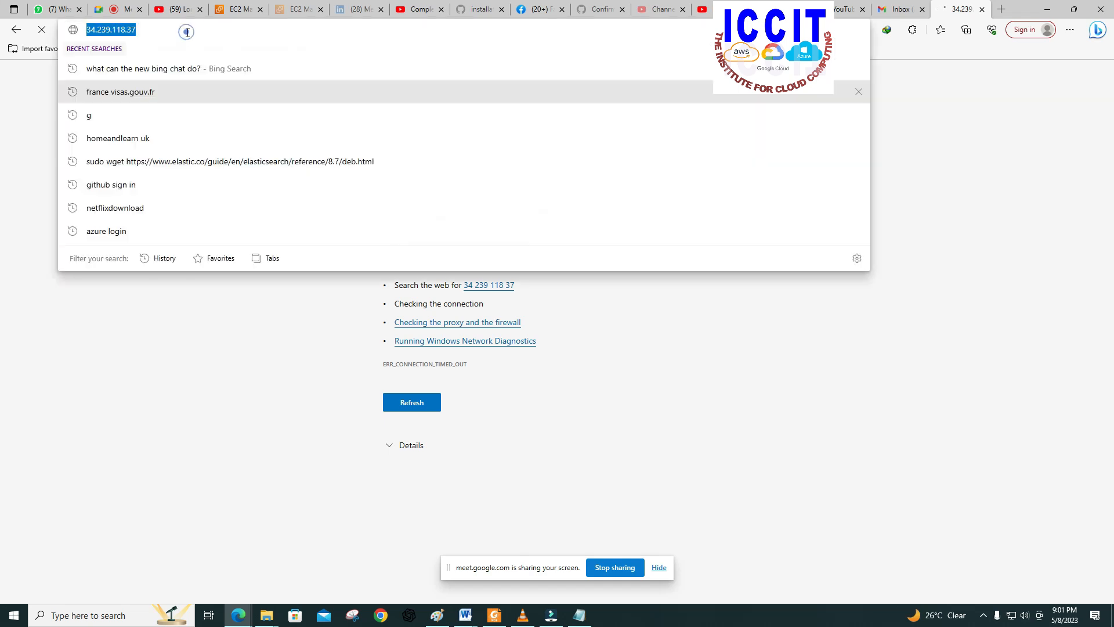
key("Return")
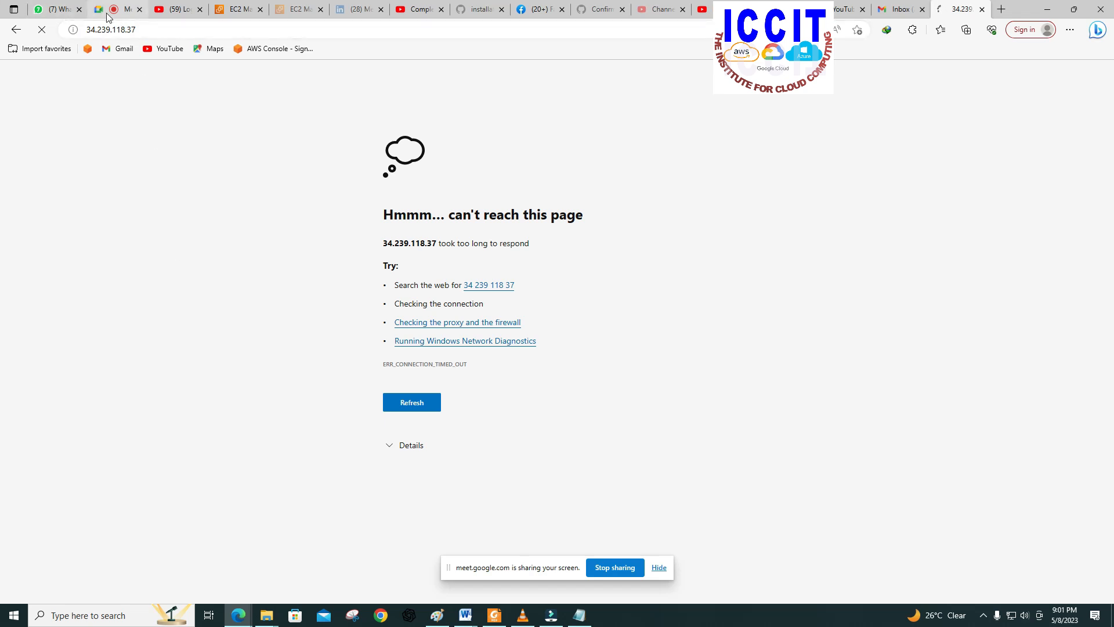
Step: Return to the EC2 console and open the Windows password retrieval for SERVER1 from its RDP client connection details
left_click(57, 9)
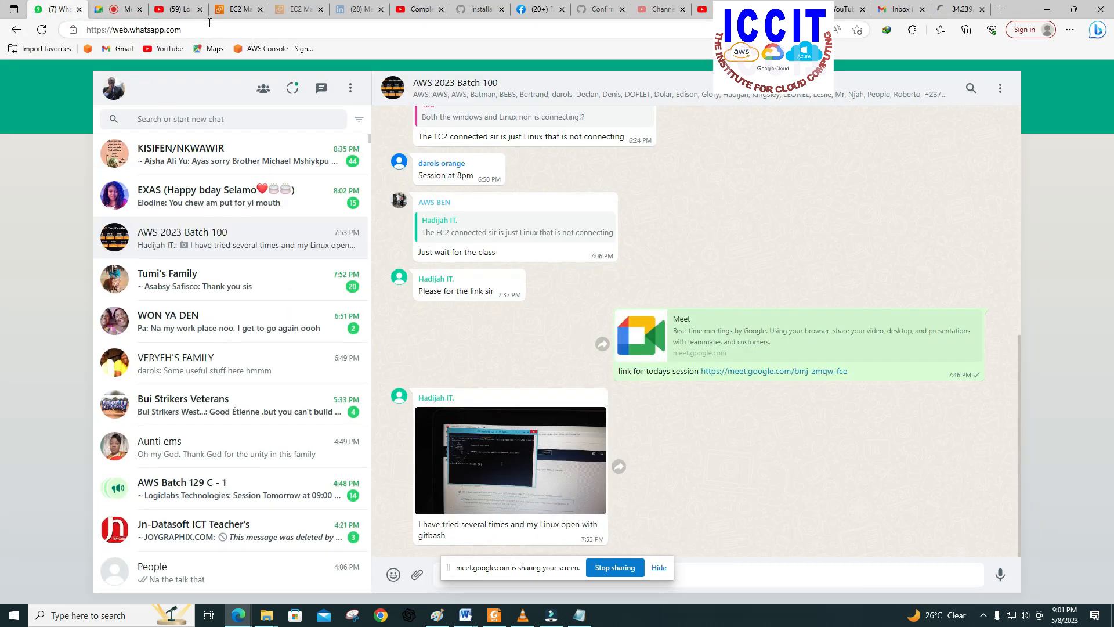
left_click(240, 9)
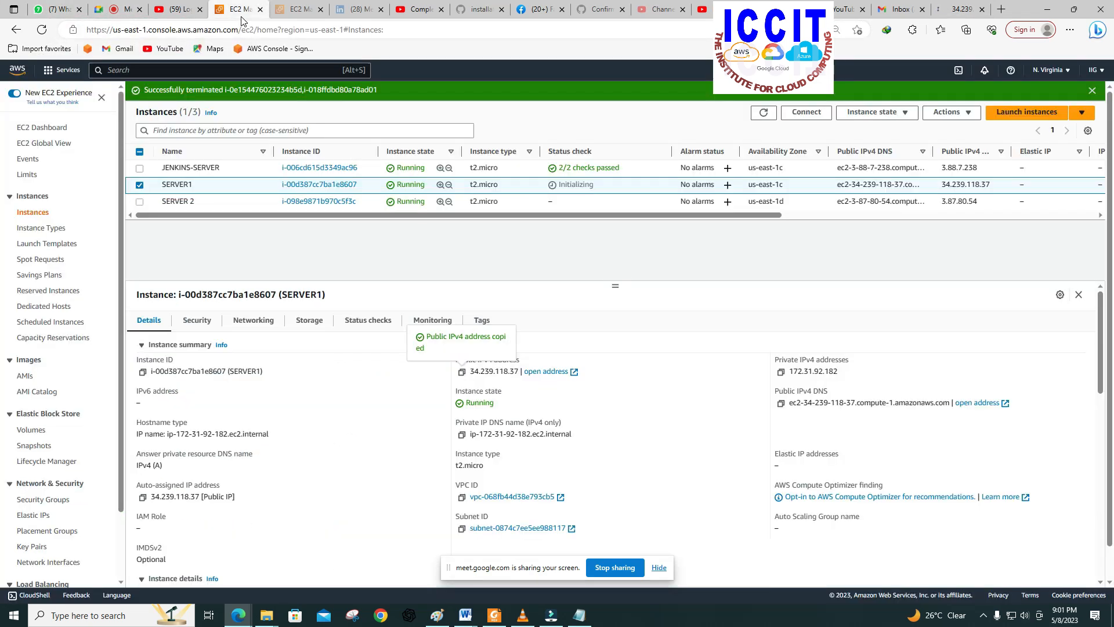
left_click(815, 111)
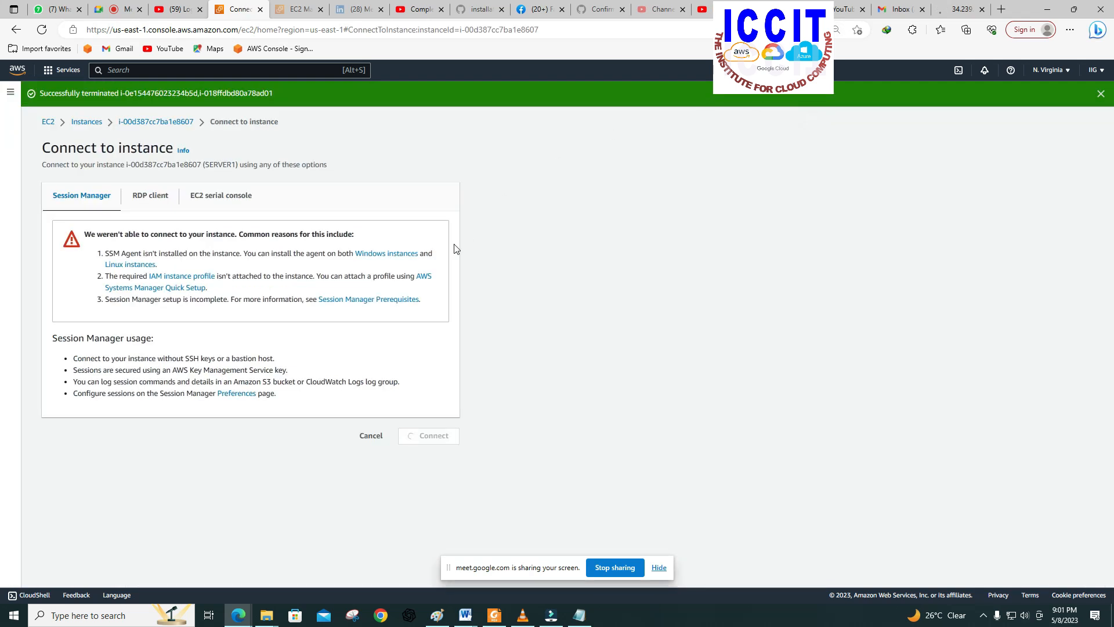
left_click(149, 195)
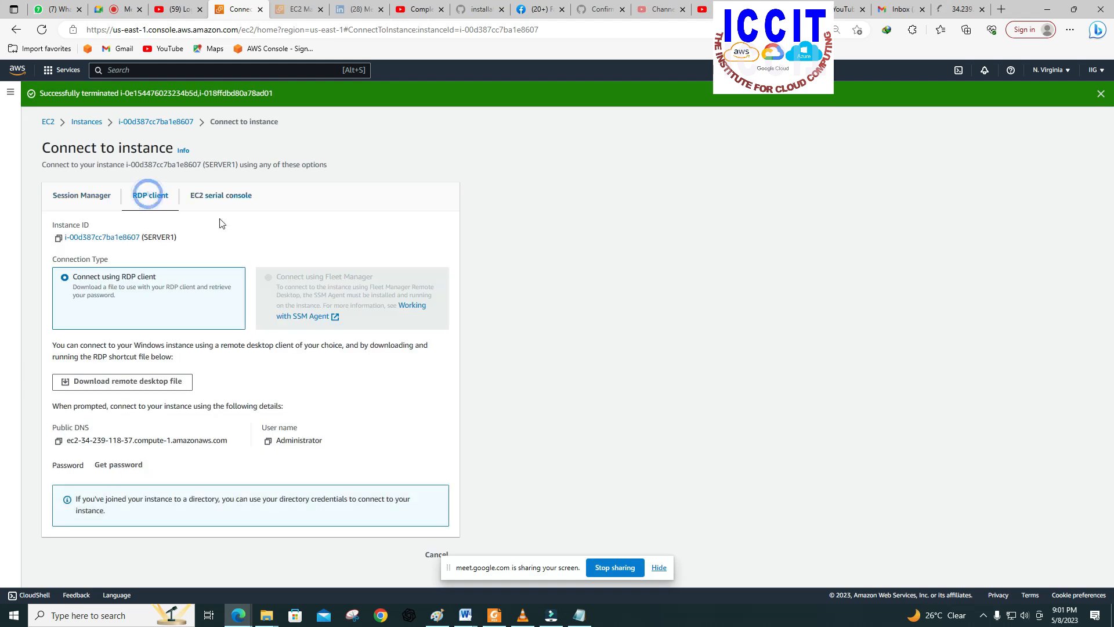
left_click(126, 470)
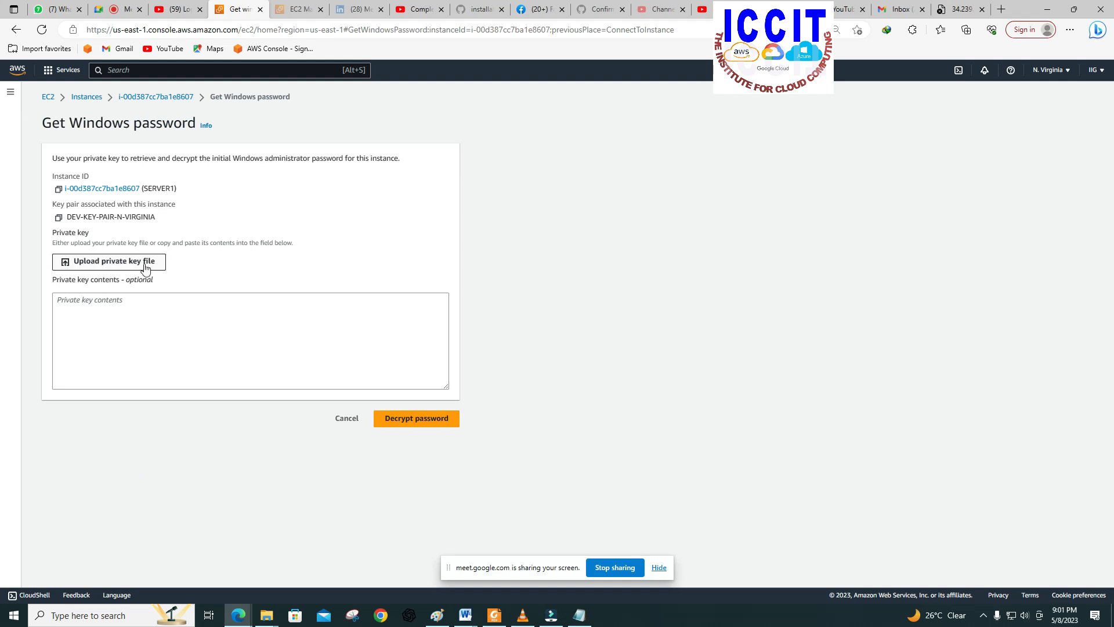
Step: Upload the private key file DEV-KEY-PAIR-N-VIRGINIA.pem, decrypt SERVER1's administrator password and copy it
left_click(144, 262)
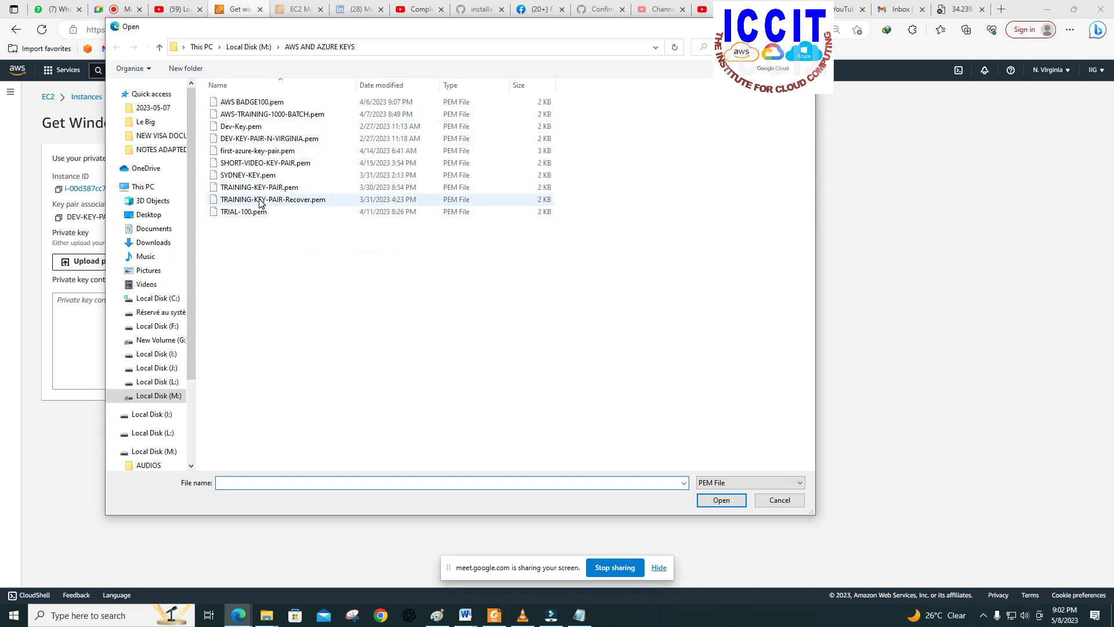
double_click(283, 139)
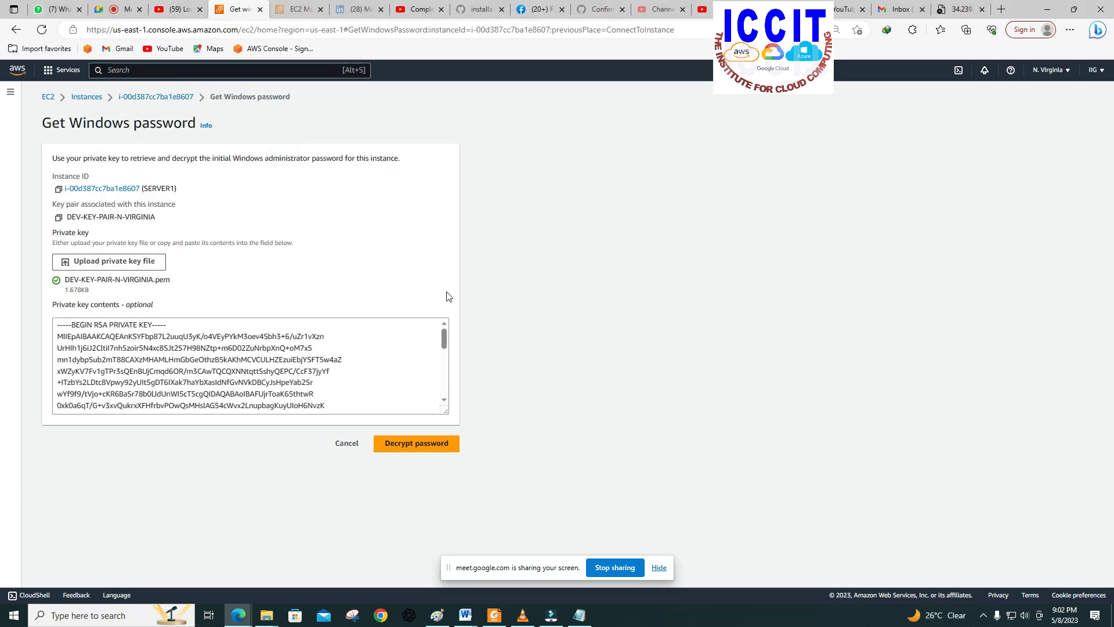
left_click(423, 444)
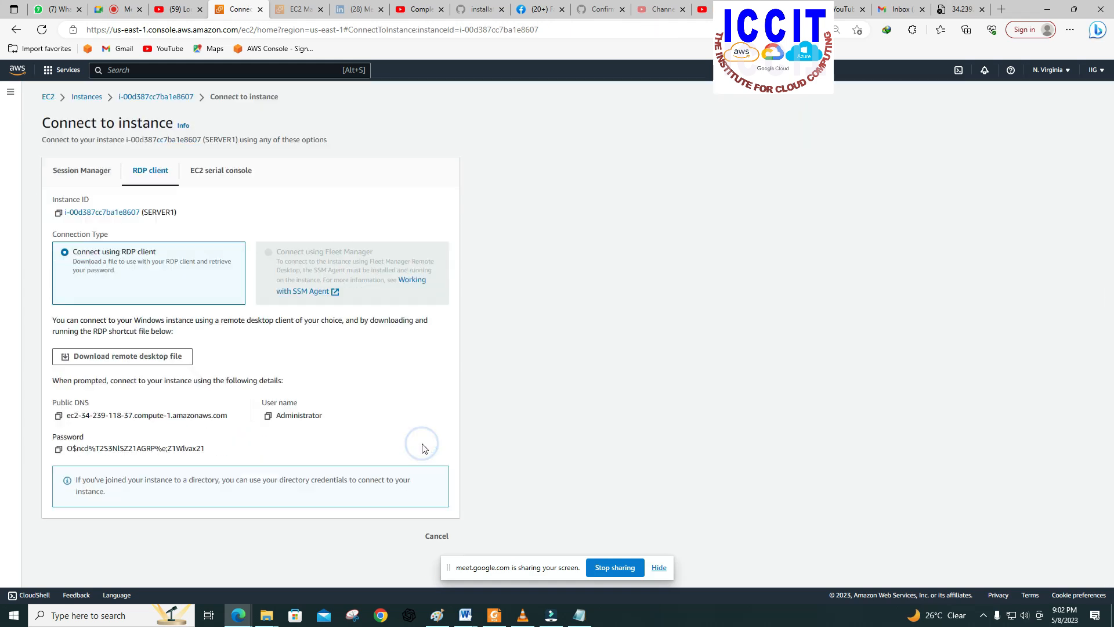
left_click(59, 453)
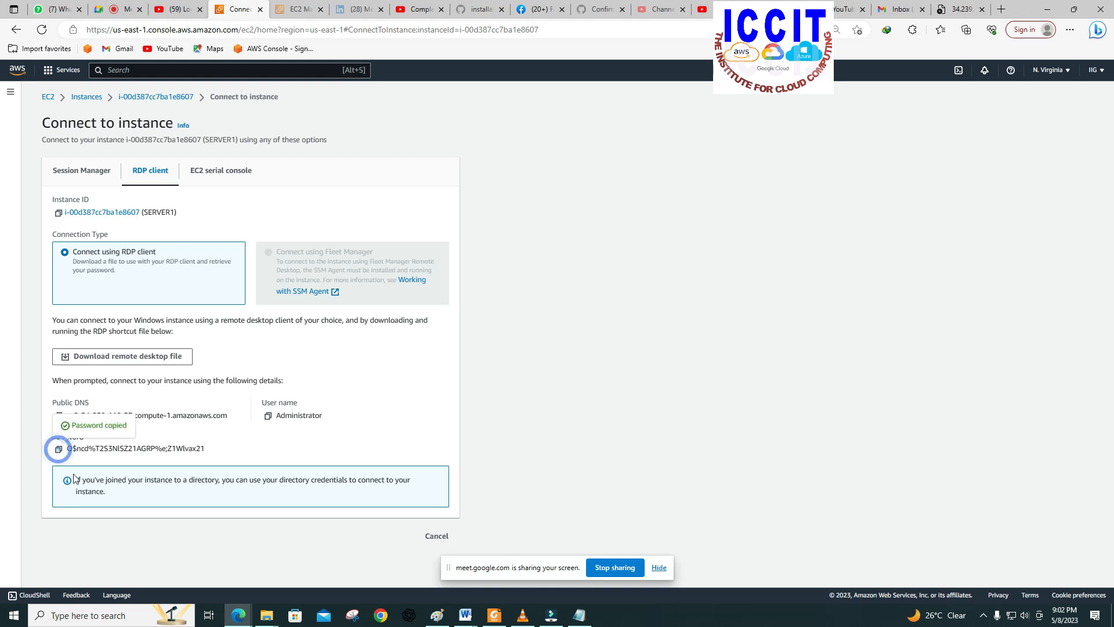
Step: Open a new blank Notepad document and bring its window in front of the browser
left_click(85, 617)
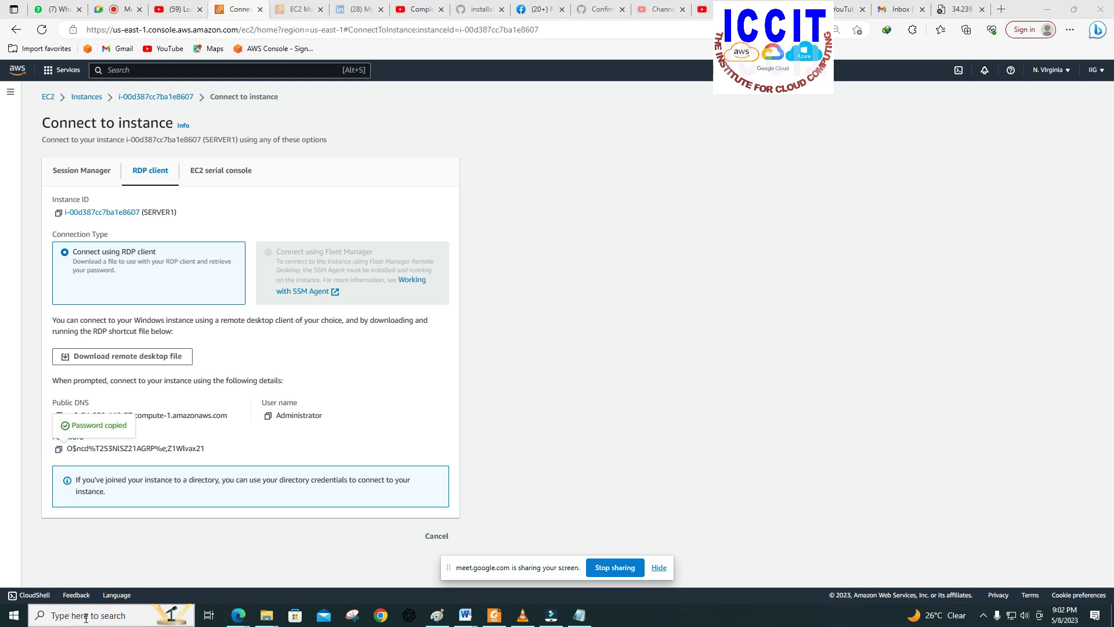
left_click(72, 356)
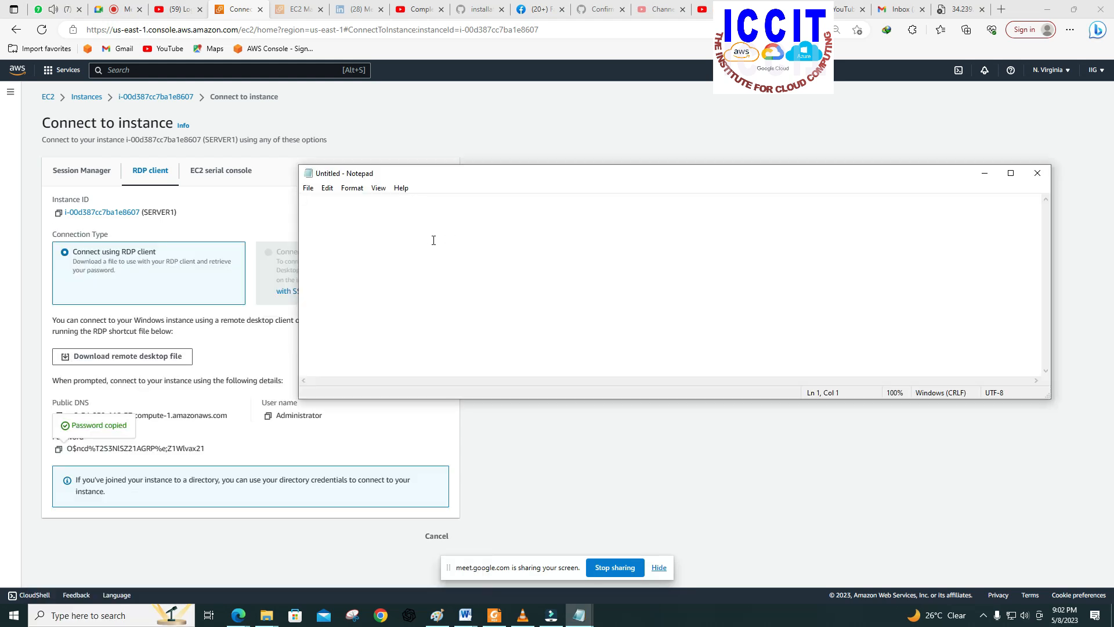
left_click(627, 184)
left_click(419, 171)
left_click(598, 165)
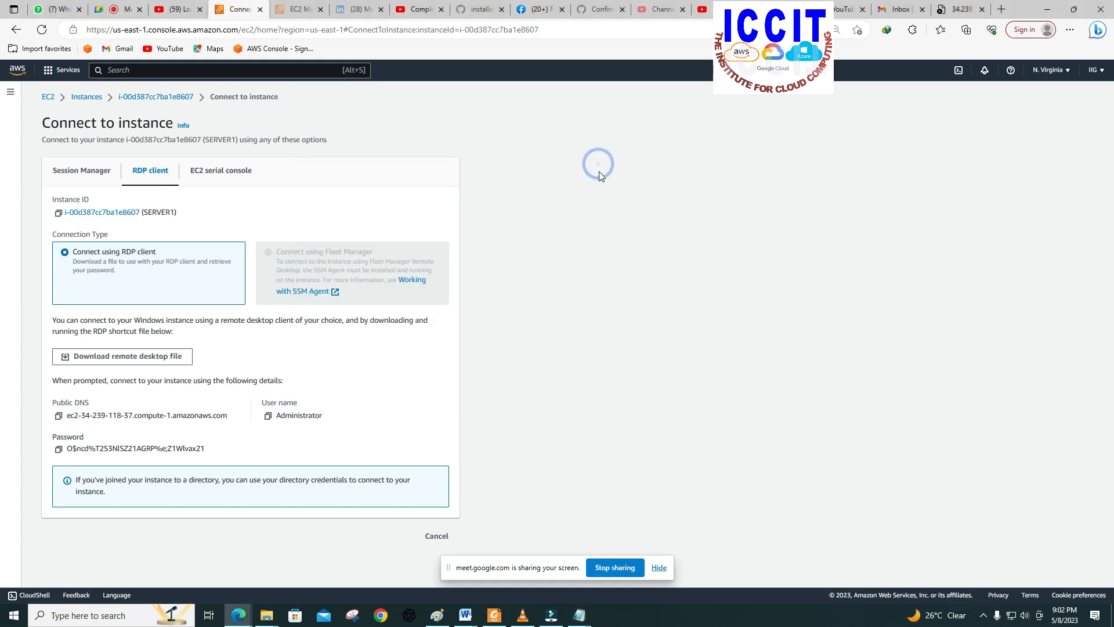
mouse_move(579, 615)
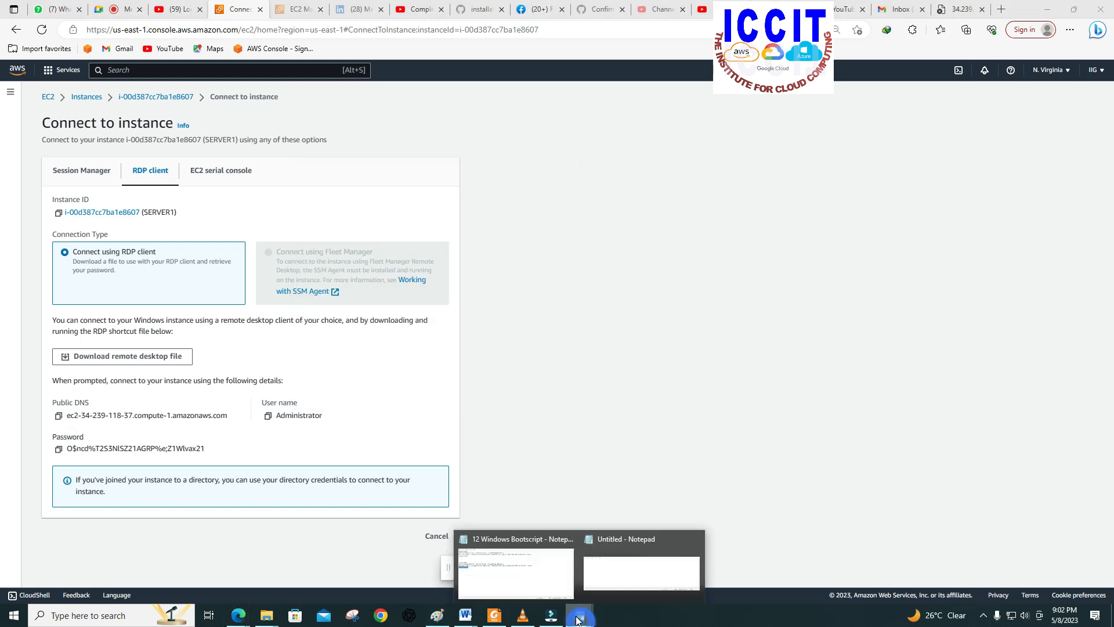
left_click(652, 563)
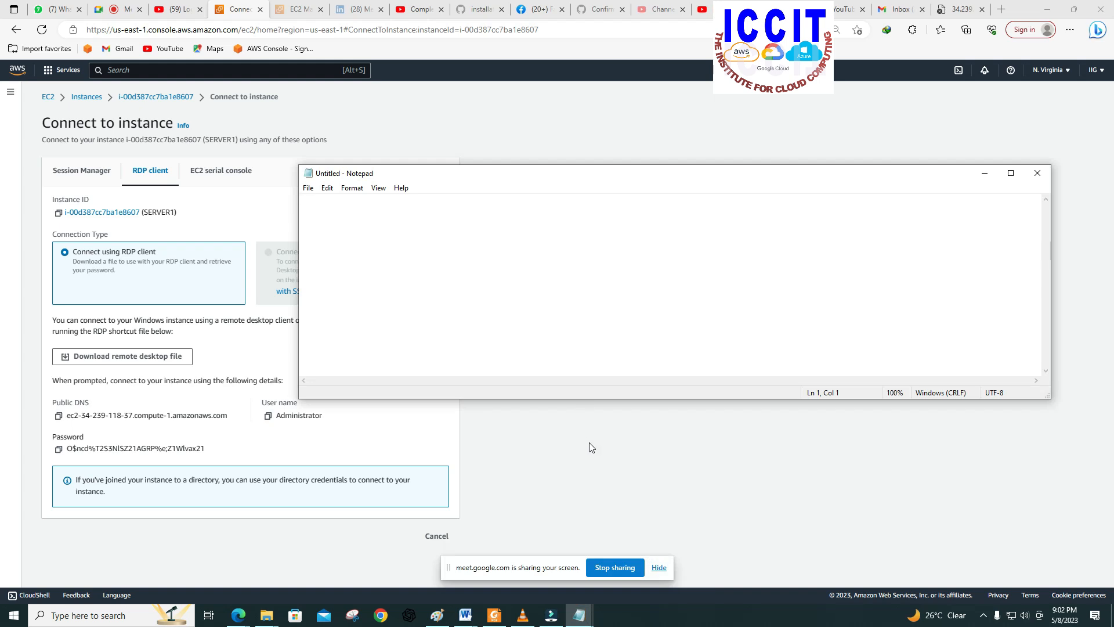
left_click(588, 464)
mouse_move(579, 615)
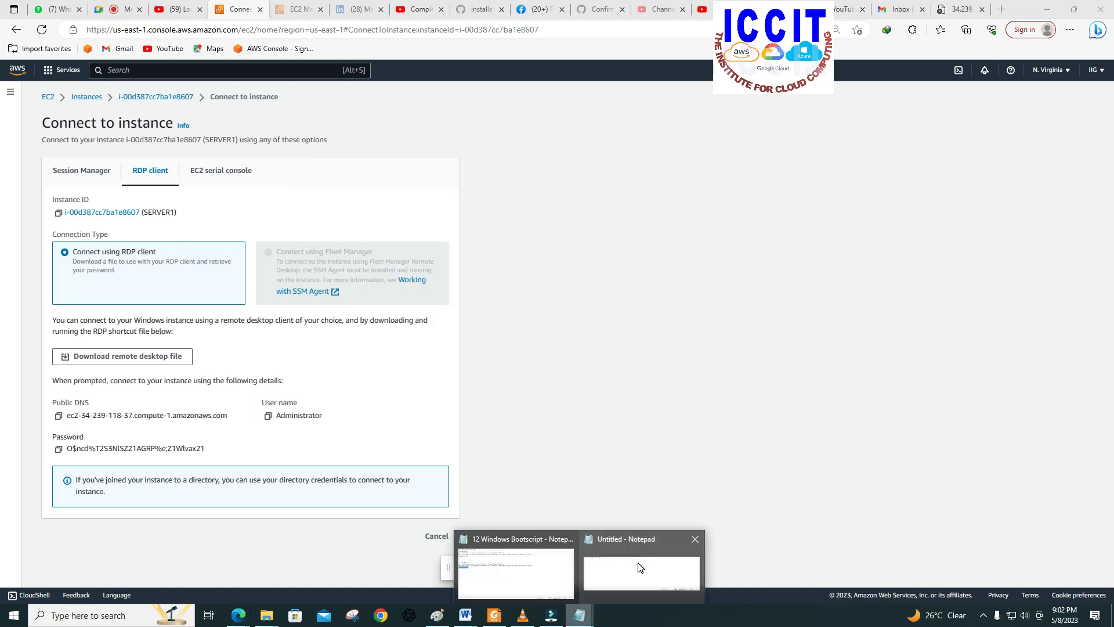
left_click(639, 560)
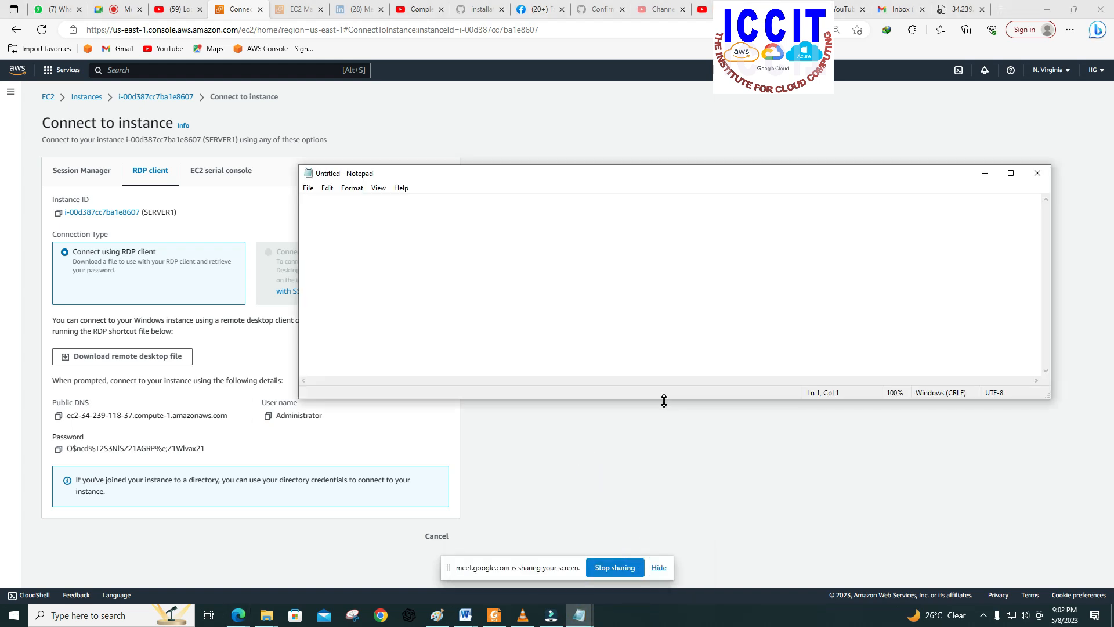
Step: Stretch the blank Notepad window to full screen height and paste SERVER1's administrator password into it
double_click(664, 398)
right_click(310, 44)
left_click(335, 87)
left_click_drag(325, 35, 395, 36)
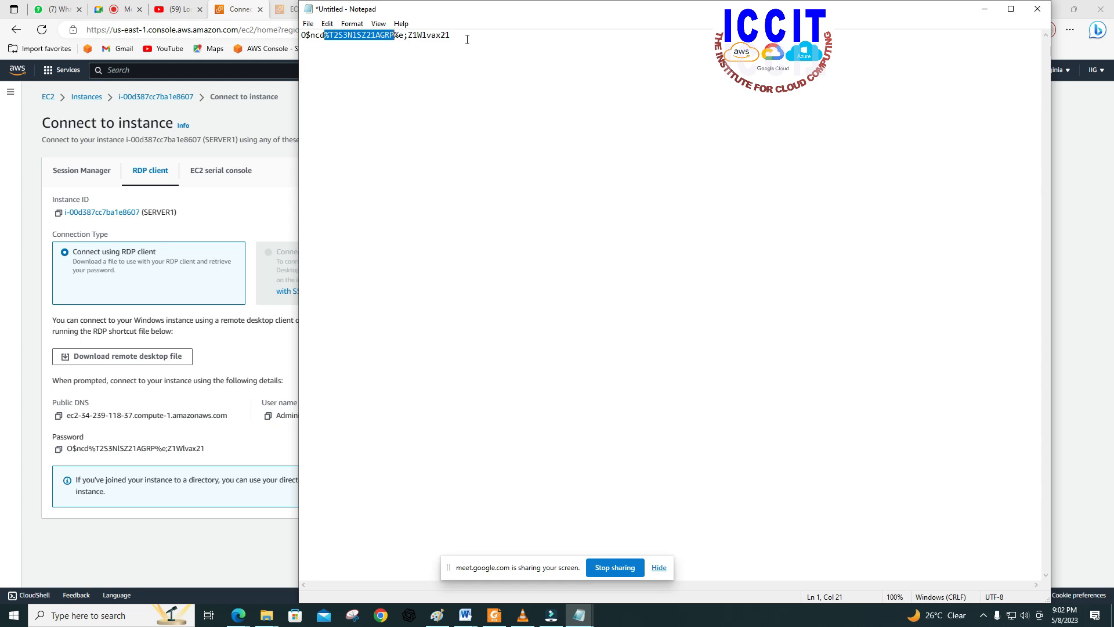
left_click(467, 39)
Step: Copy SERVER1's public IPv4 address from the instance details and paste it below the password in the Notepad document
left_click(82, 97)
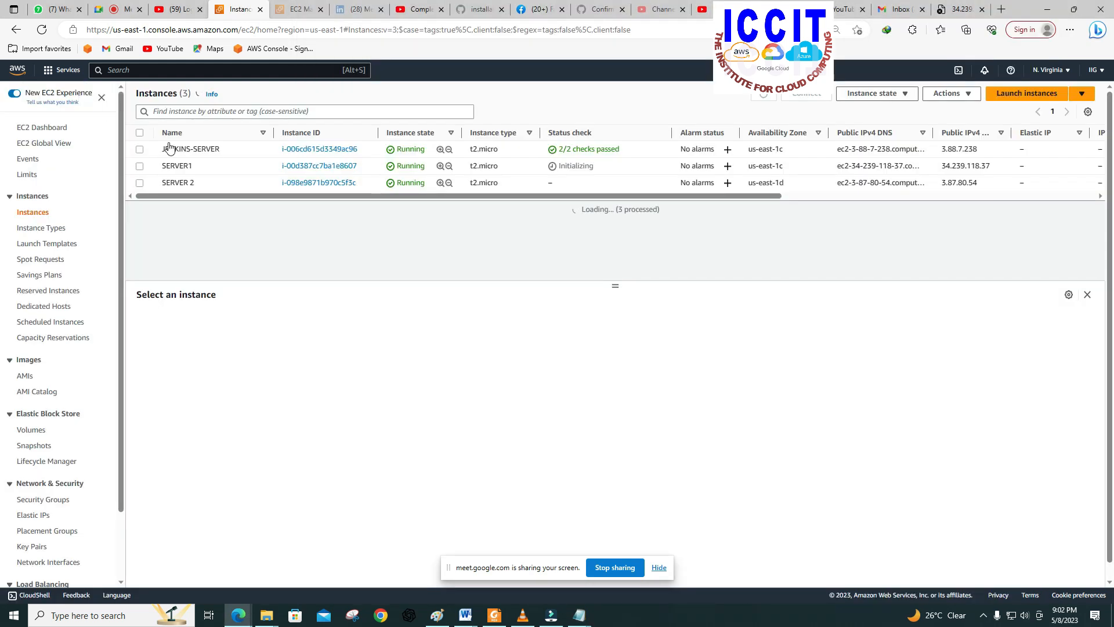
left_click(139, 167)
left_click(462, 371)
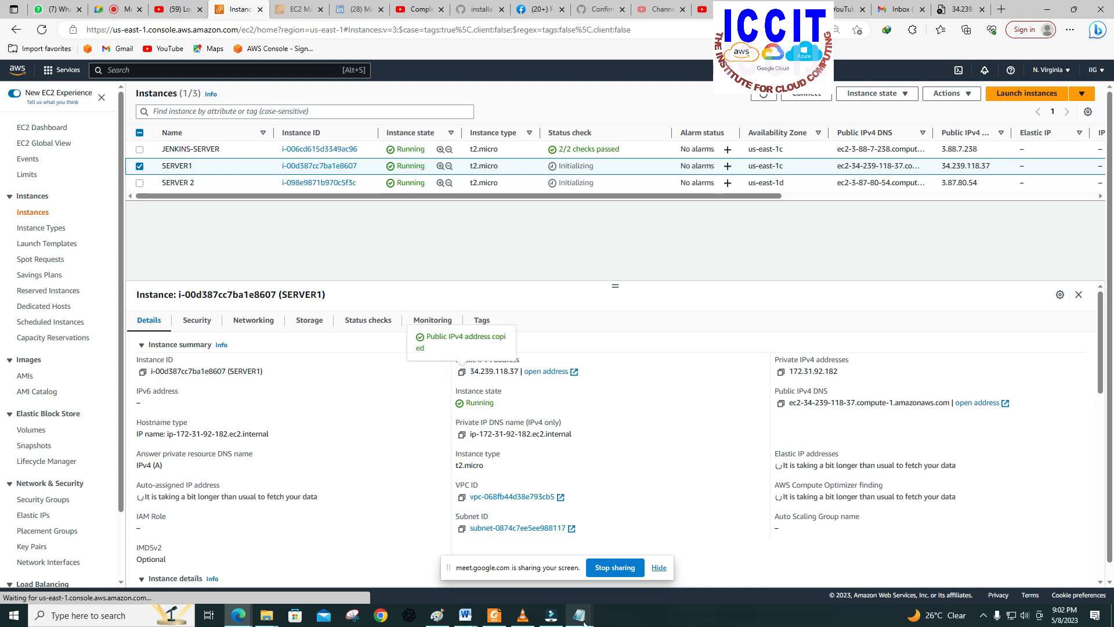
mouse_move(579, 615)
left_click(639, 558)
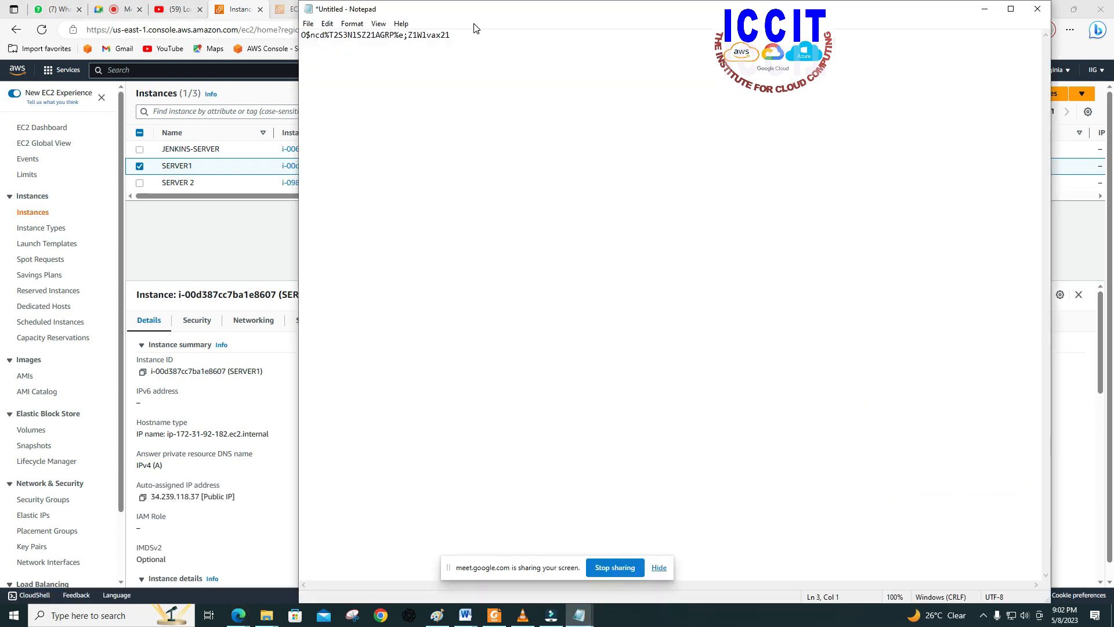
right_click(311, 54)
left_click(339, 105)
Step: Open Remote Desktop Connection and start a connection to computer 34.239.118.37 with the user name Administrator
left_click(94, 615)
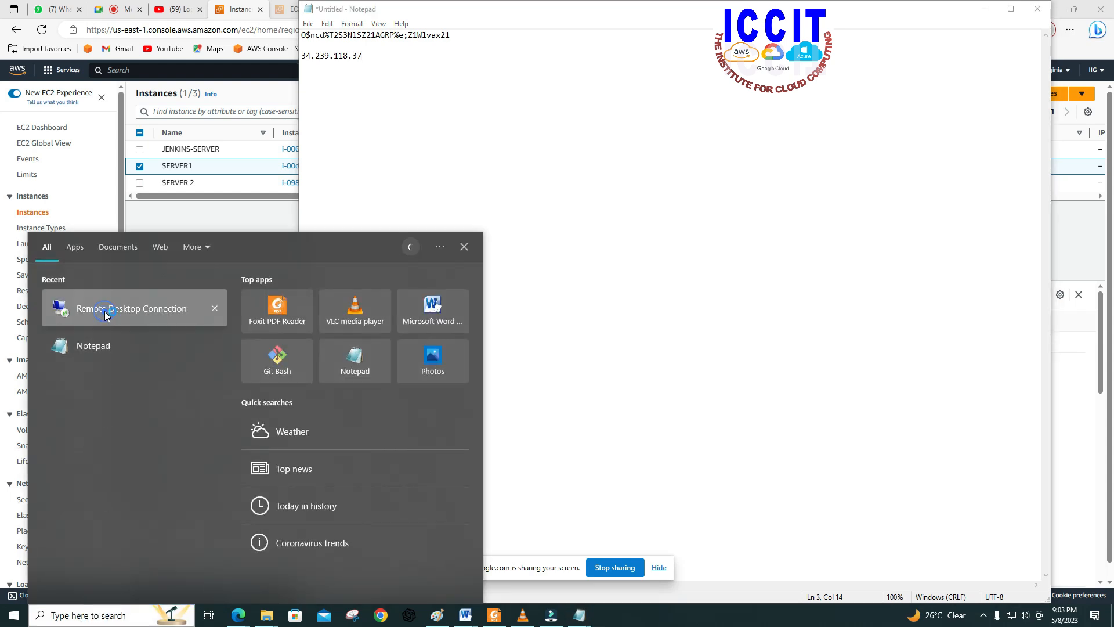
left_click(105, 311)
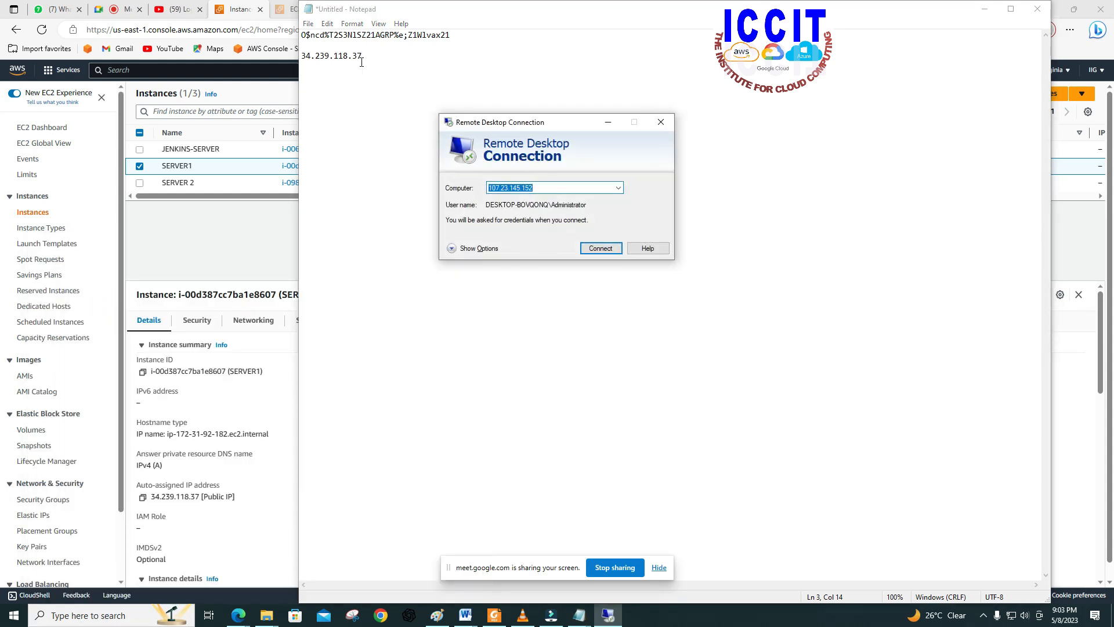
right_click(529, 185)
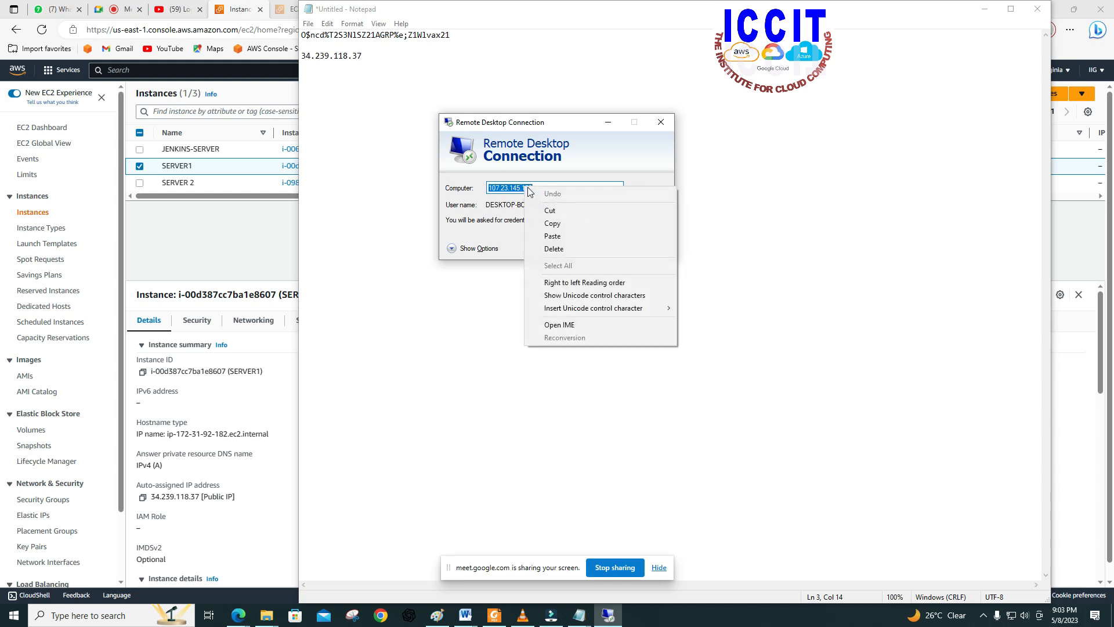
left_click(551, 234)
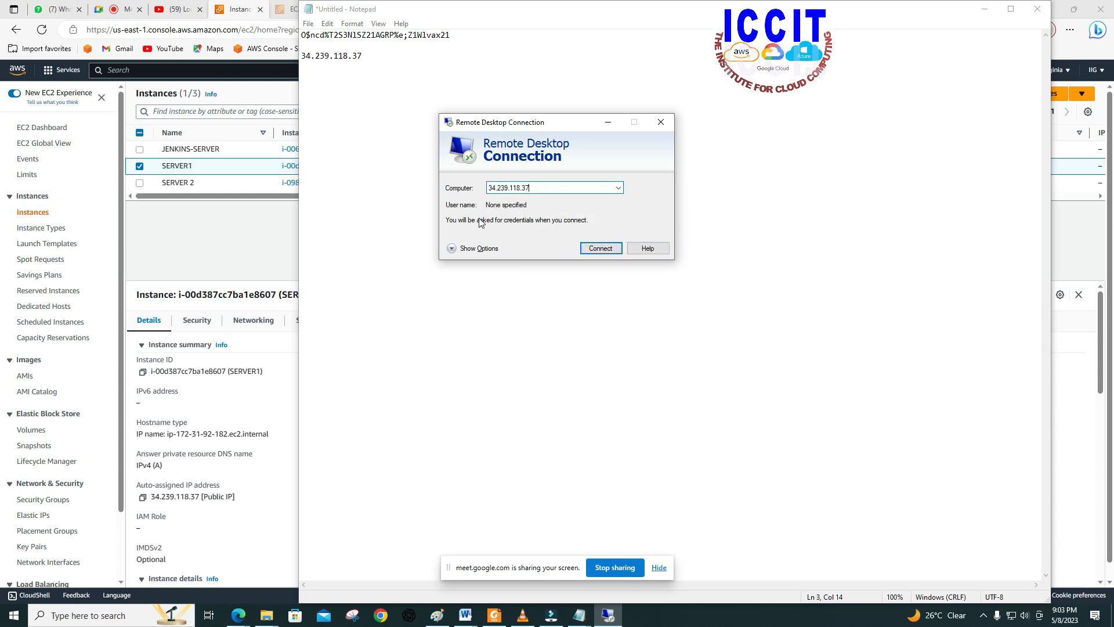
left_click(465, 249)
left_click(537, 244)
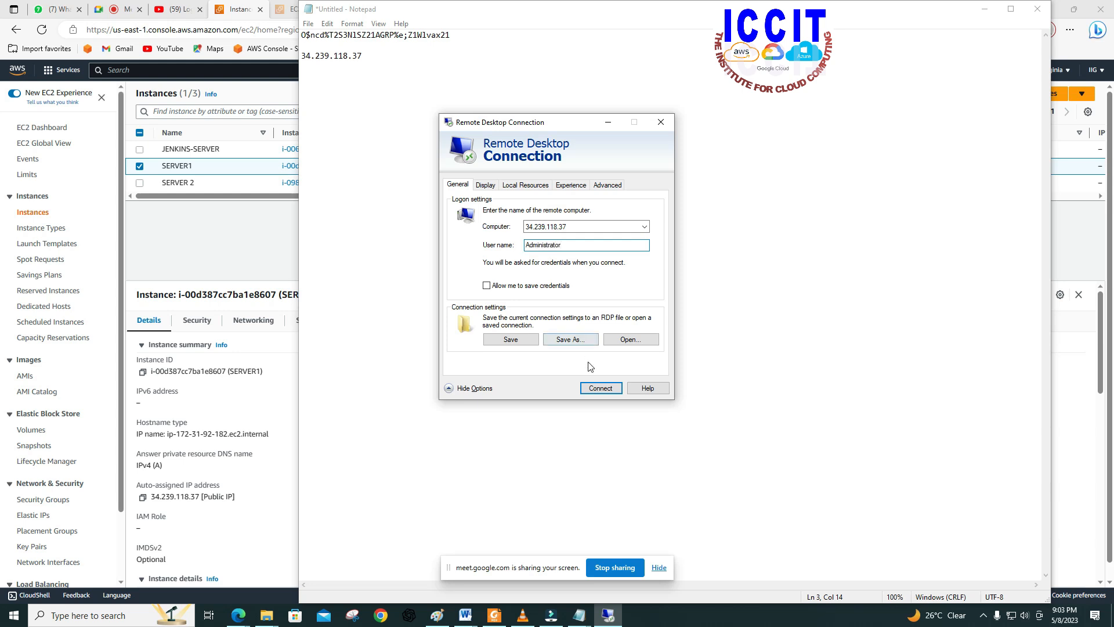
left_click(594, 388)
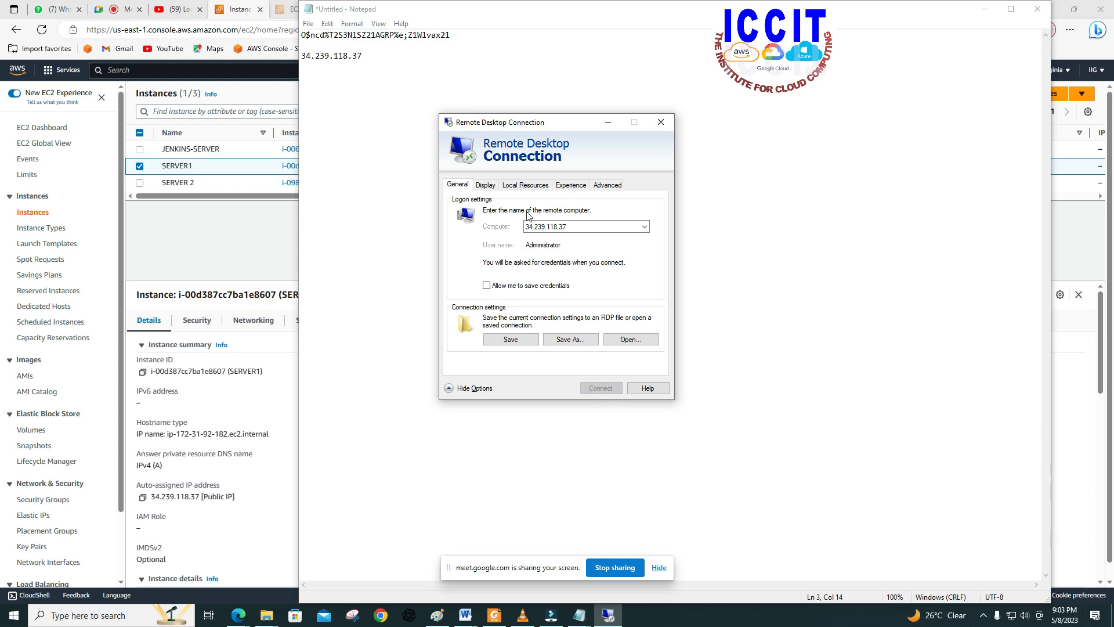
Step: Log in to SERVER1 with the administrator password copied from Notepad, accepting the connection trust and certificate prompts
left_click_drag(455, 36, 303, 39)
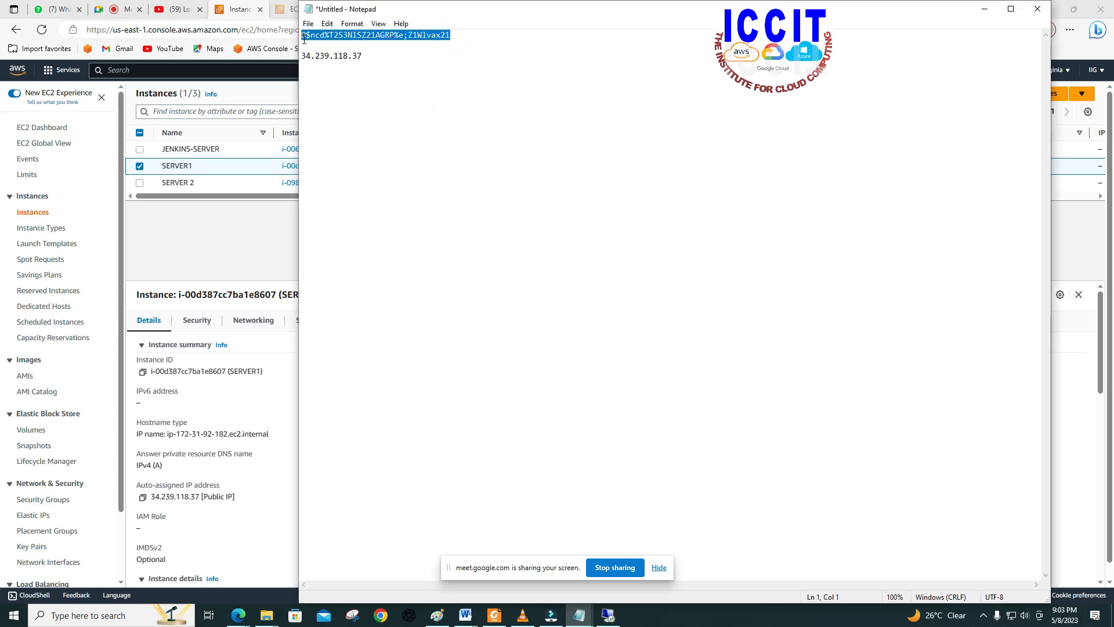
right_click(303, 36)
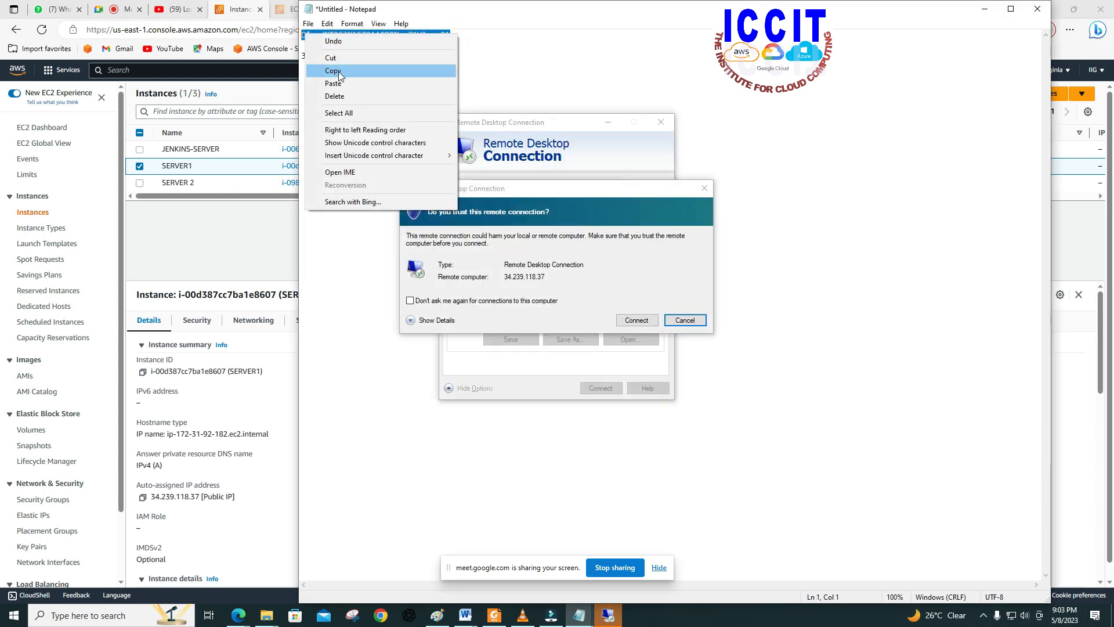
left_click(339, 71)
left_click(637, 320)
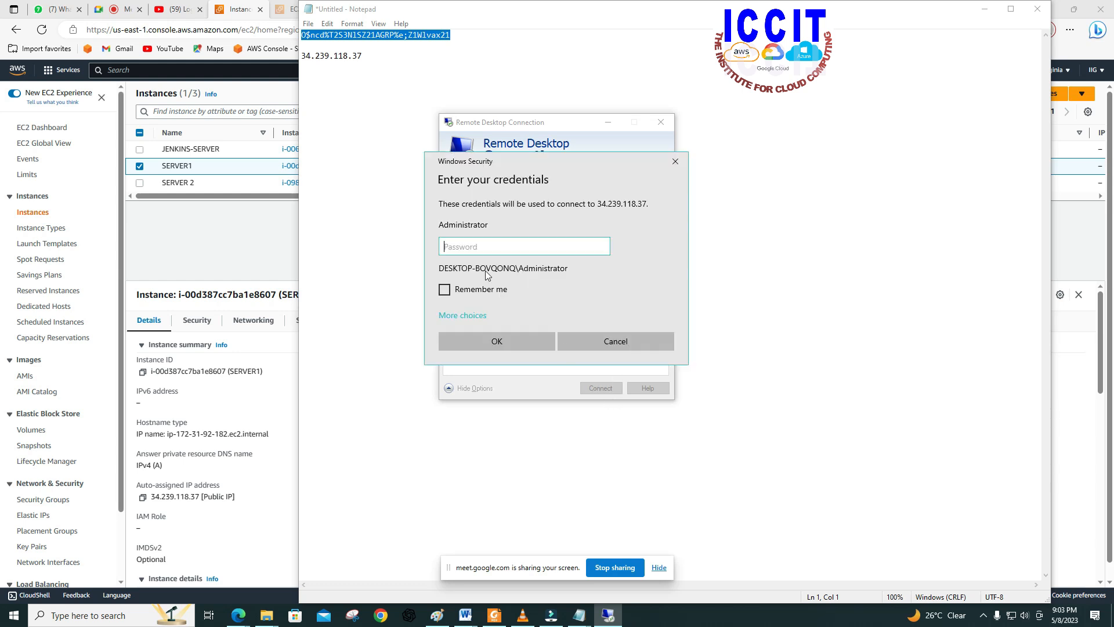
right_click(476, 244)
left_click(502, 258)
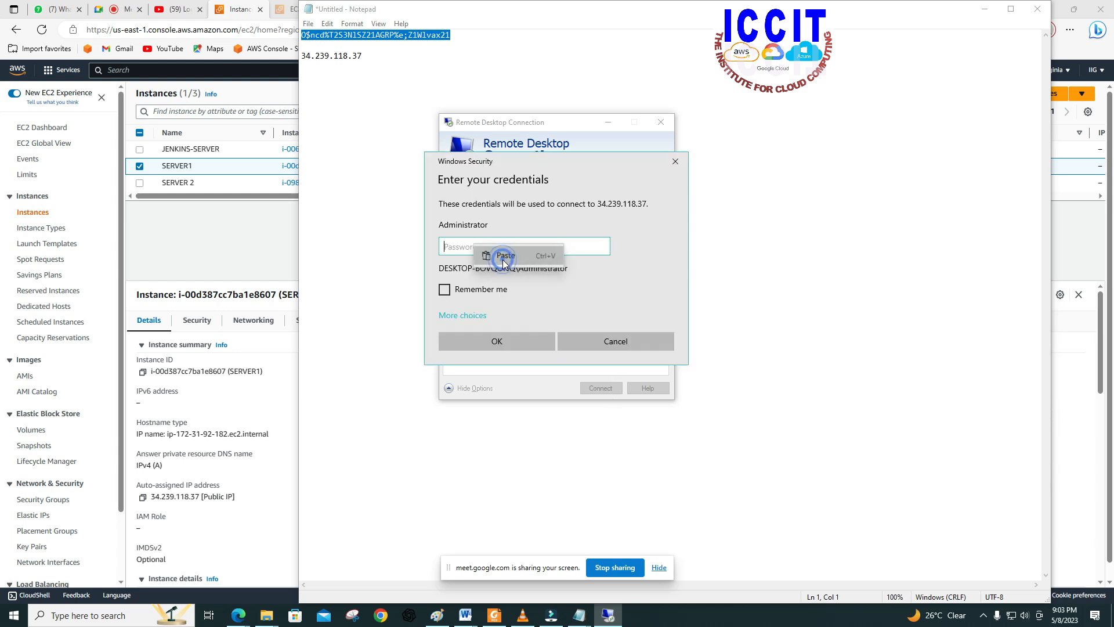
left_click(522, 342)
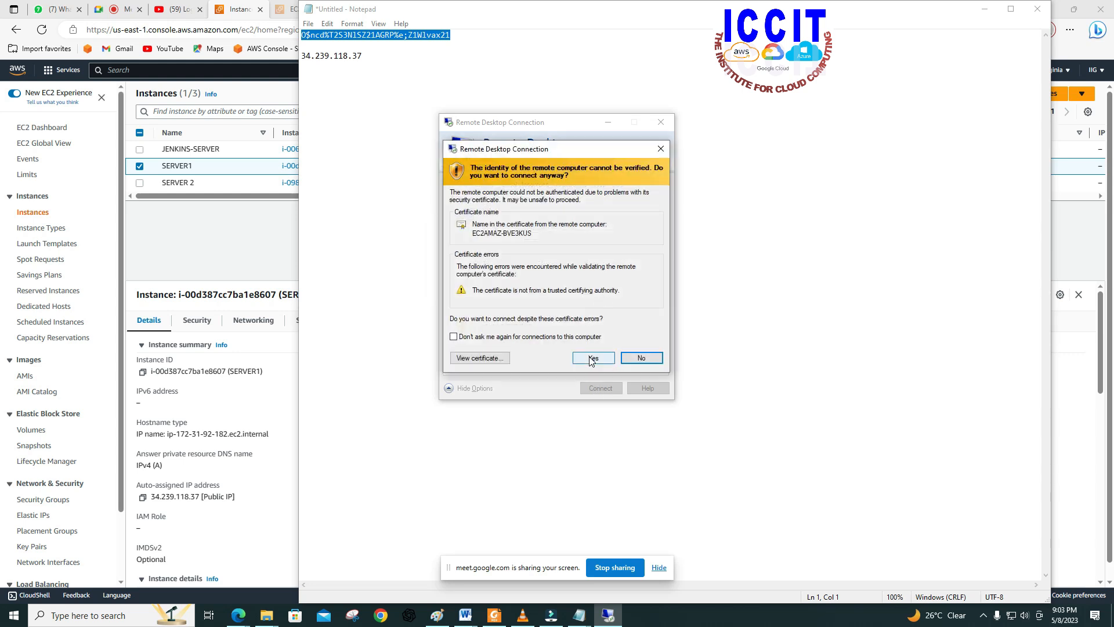
left_click(592, 358)
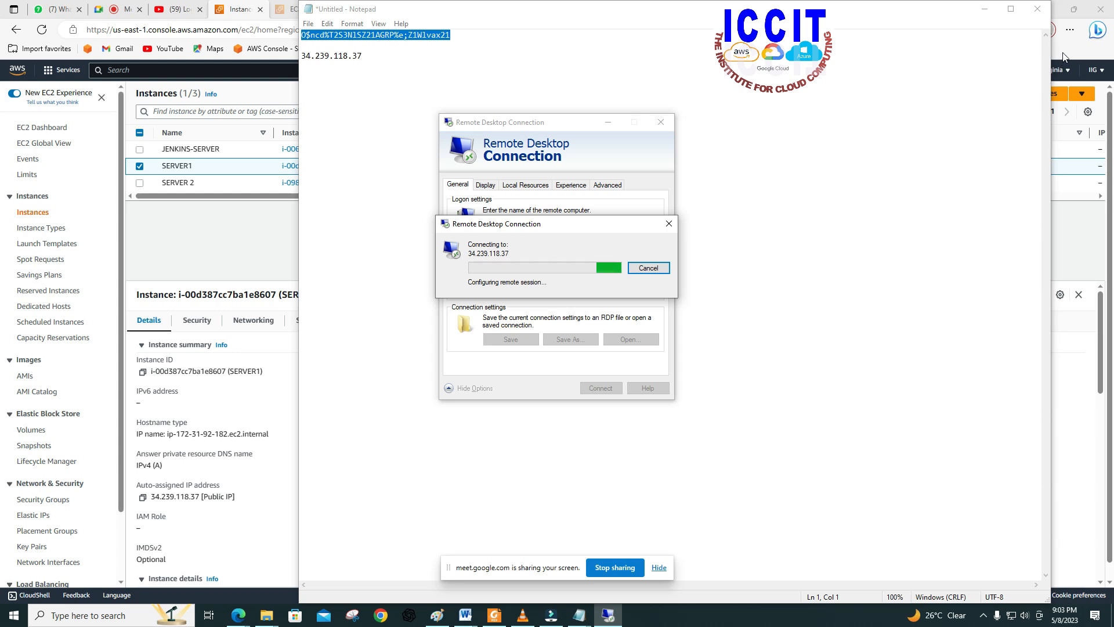
Step: Restore the Notepad window to a smaller size and minimize the browser to uncover the Remote Desktop session
left_click_drag(801, 8, 598, 211)
double_click(599, 212)
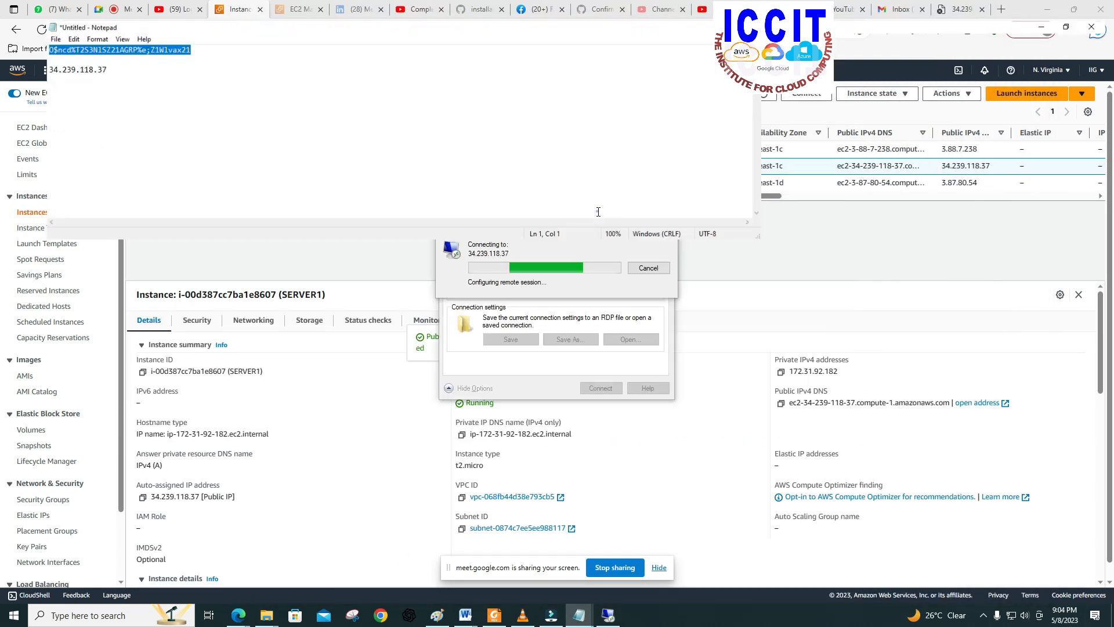
left_click(1044, 8)
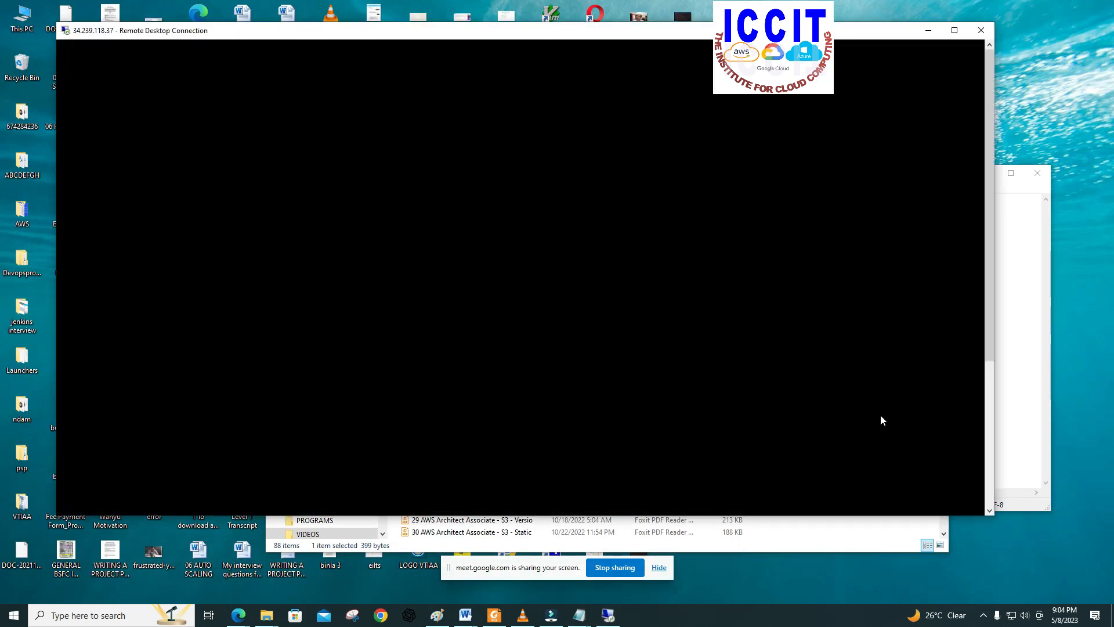
Step: Switch back to the browser and reload the page at 34.239.118.37 to test SERVER1's website
left_click(238, 615)
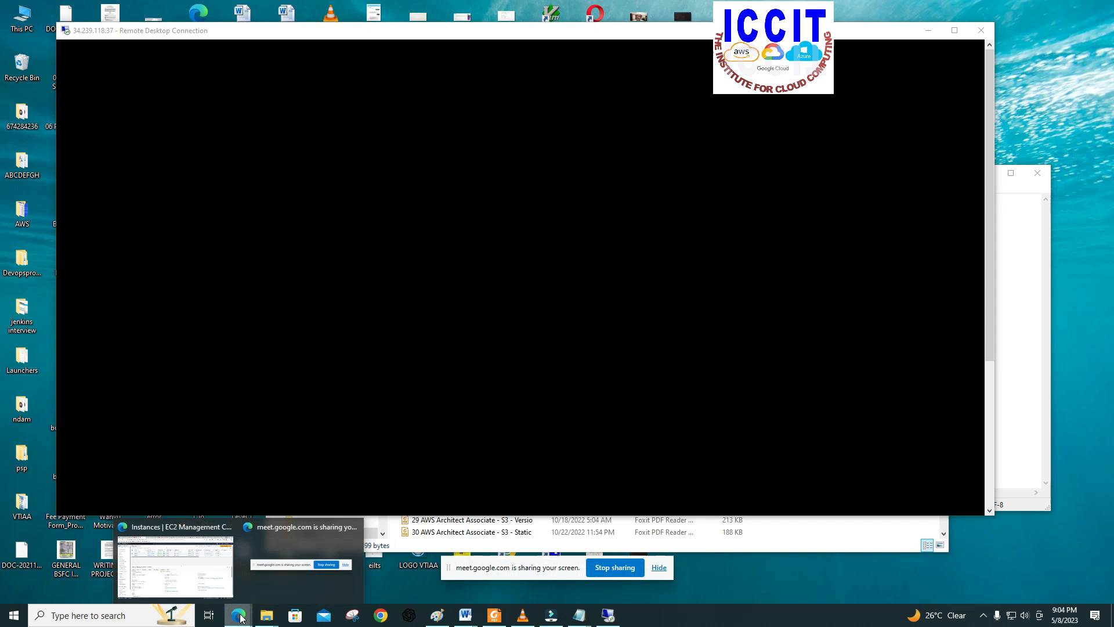
left_click(209, 578)
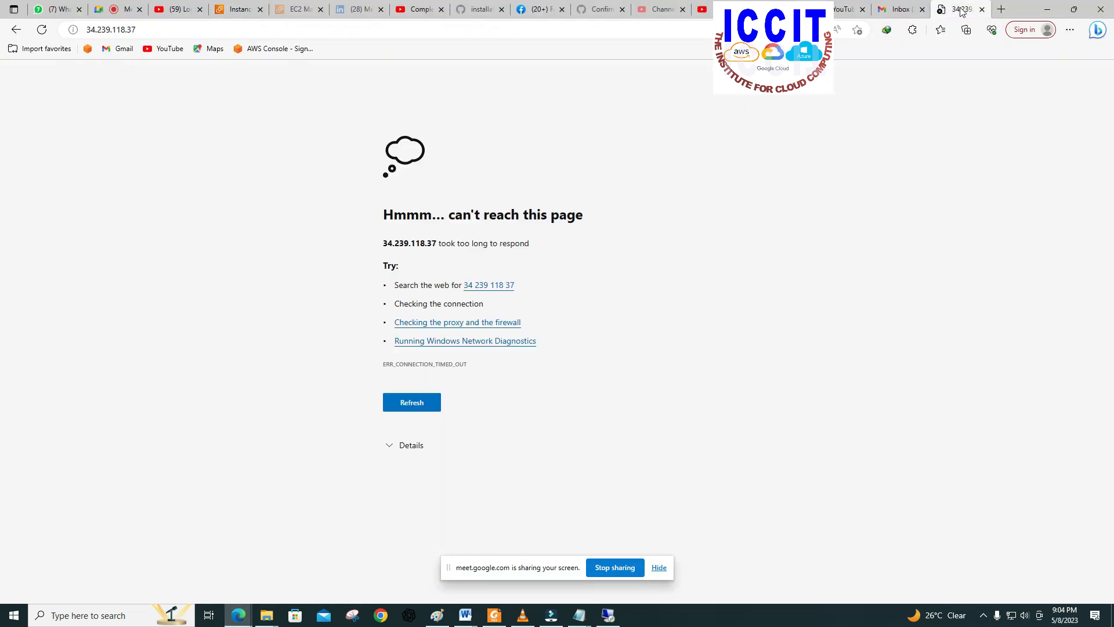
left_click(41, 33)
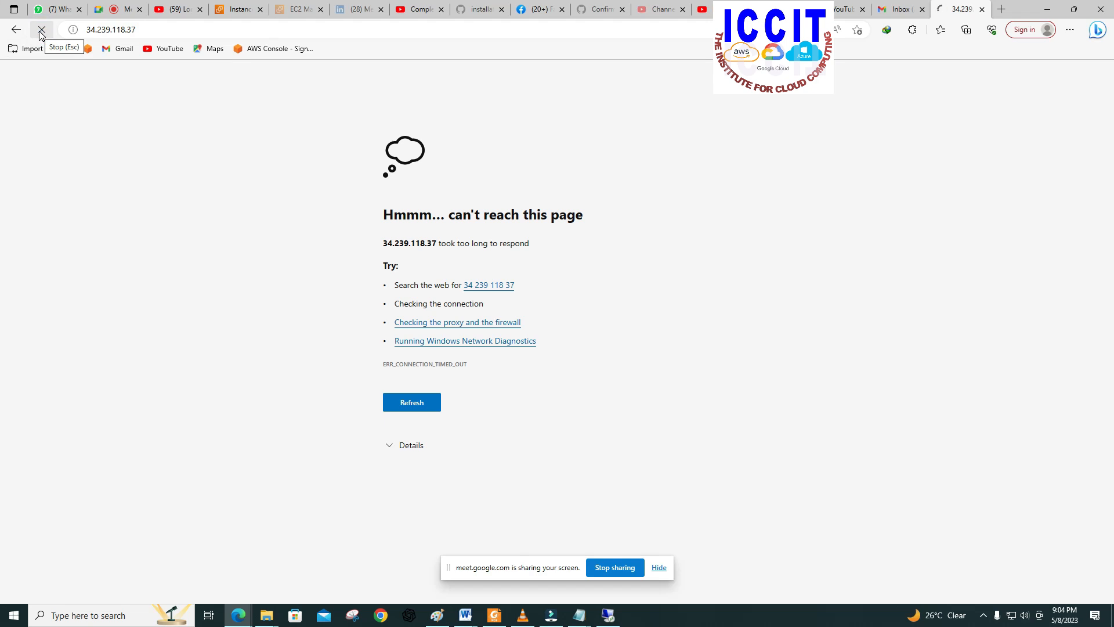
left_click(41, 30)
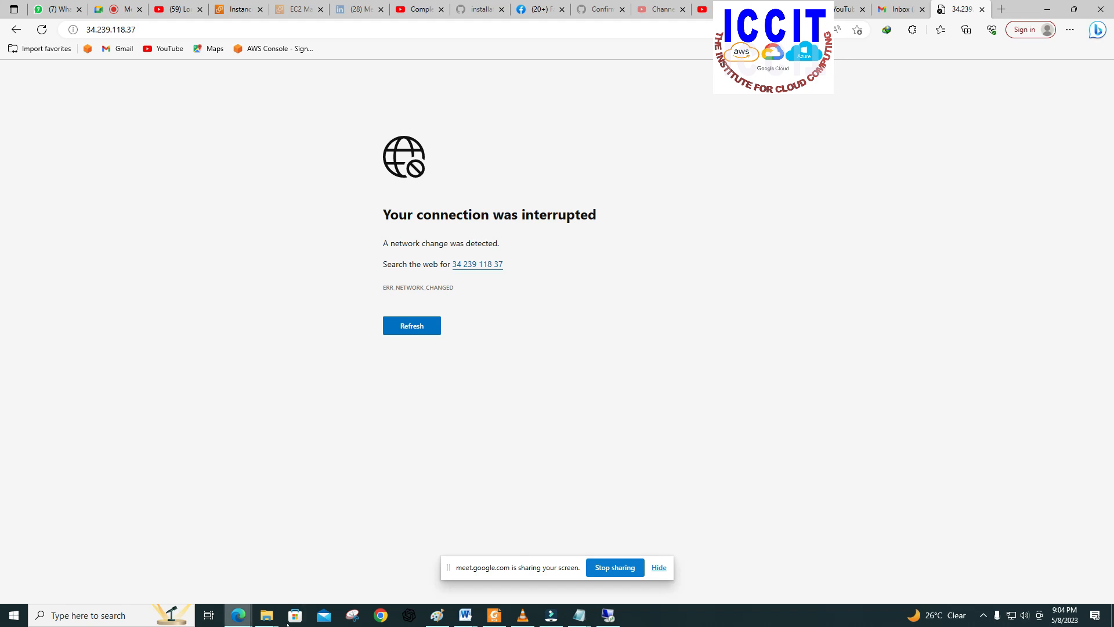
Step: Return to SERVER1's Remote Desktop session and open File Explorer on the remote machine
left_click(267, 615)
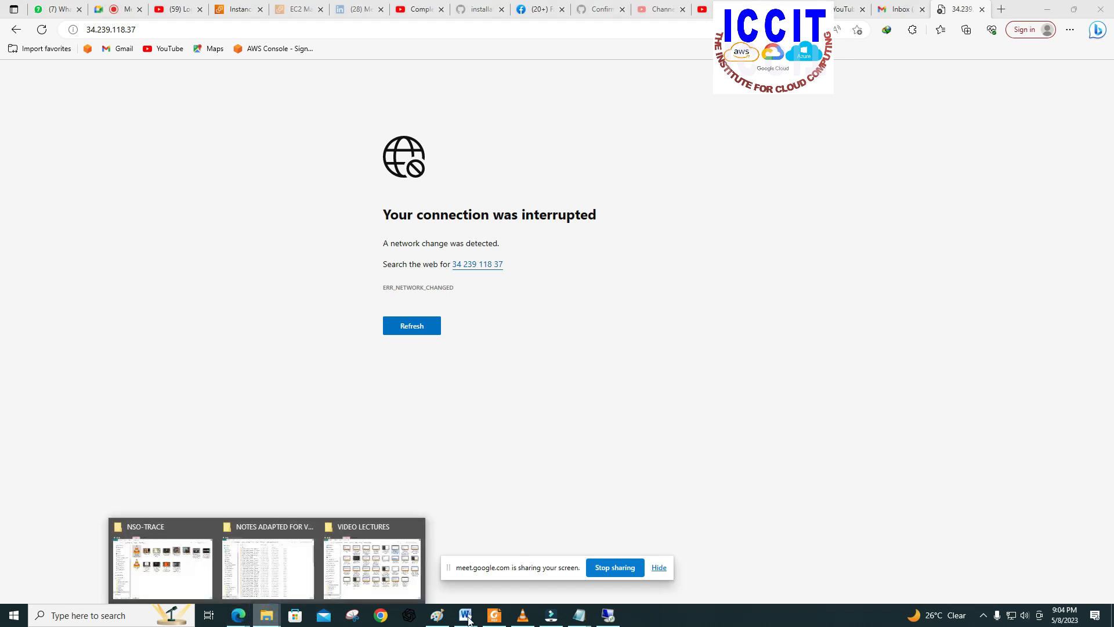
left_click(607, 615)
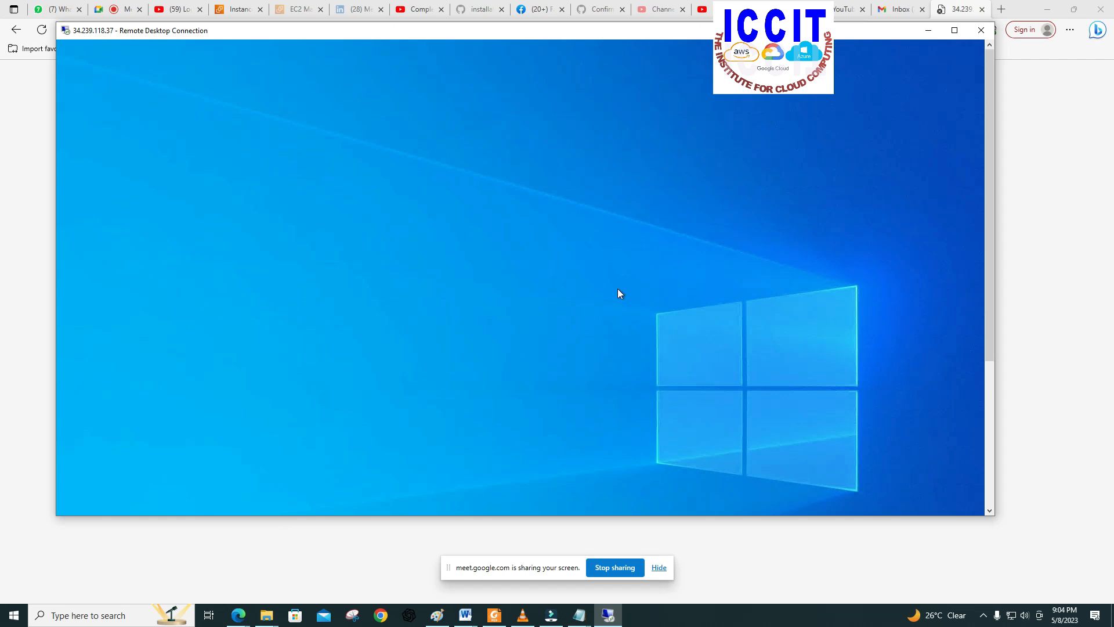
left_click(991, 407)
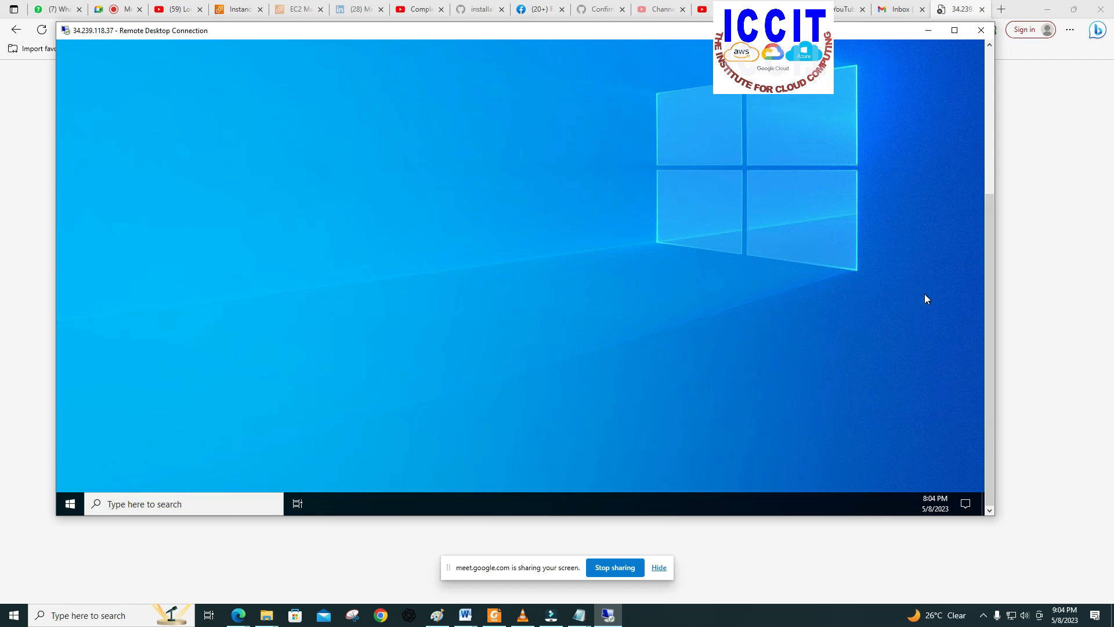
left_click(988, 277)
left_click(215, 500)
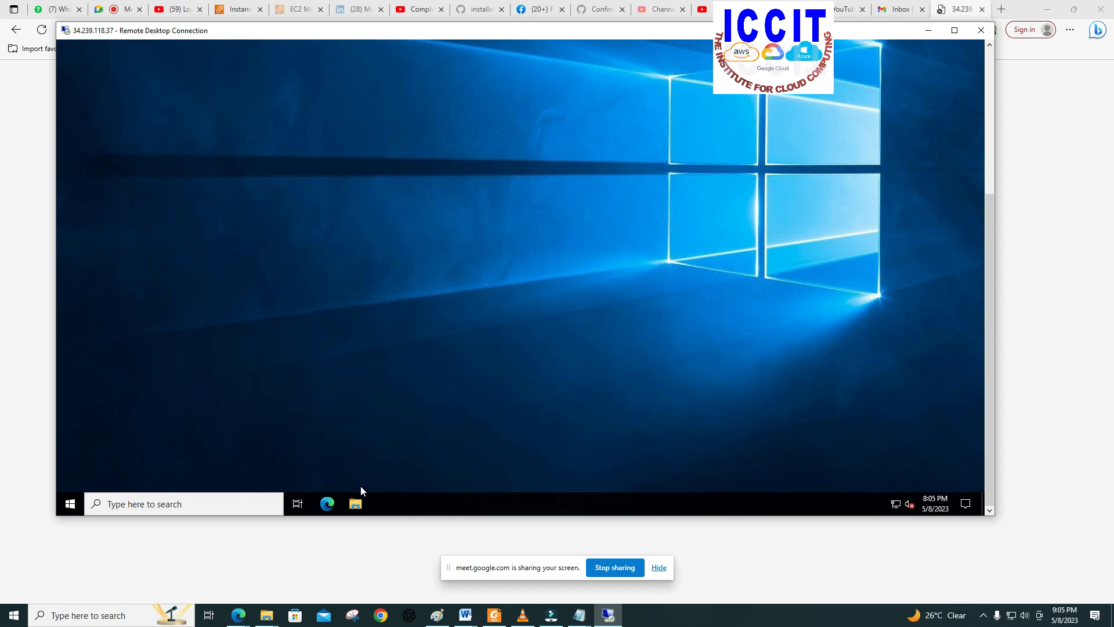
left_click(356, 503)
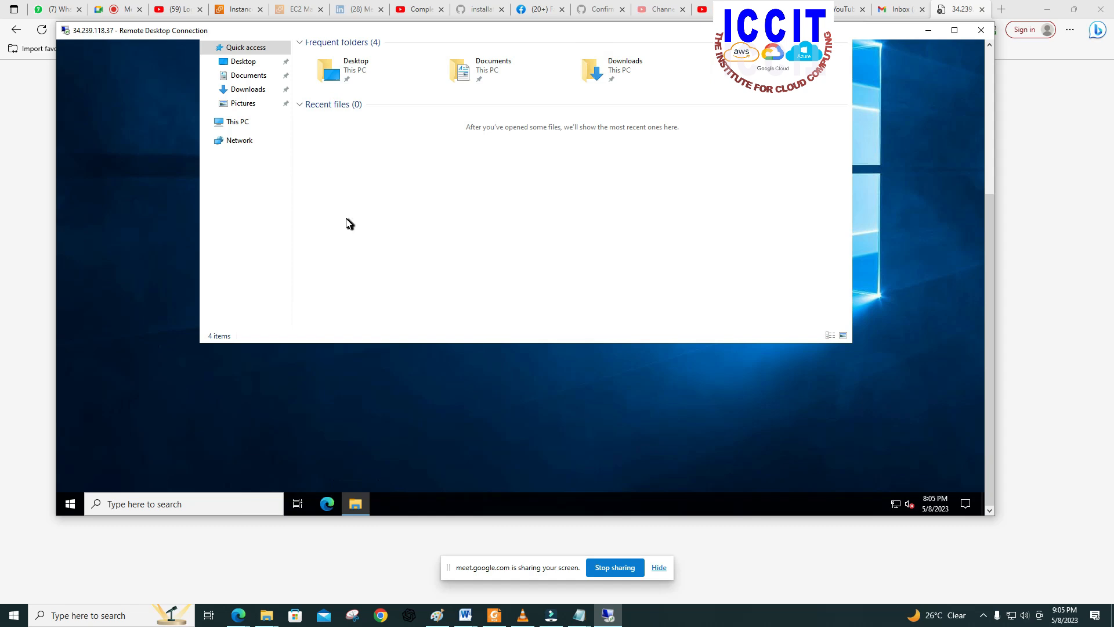
Step: Browse SERVER1's Local Disk (C:) to the inetpub folder and open its wwwroot subfolder
left_click(243, 123)
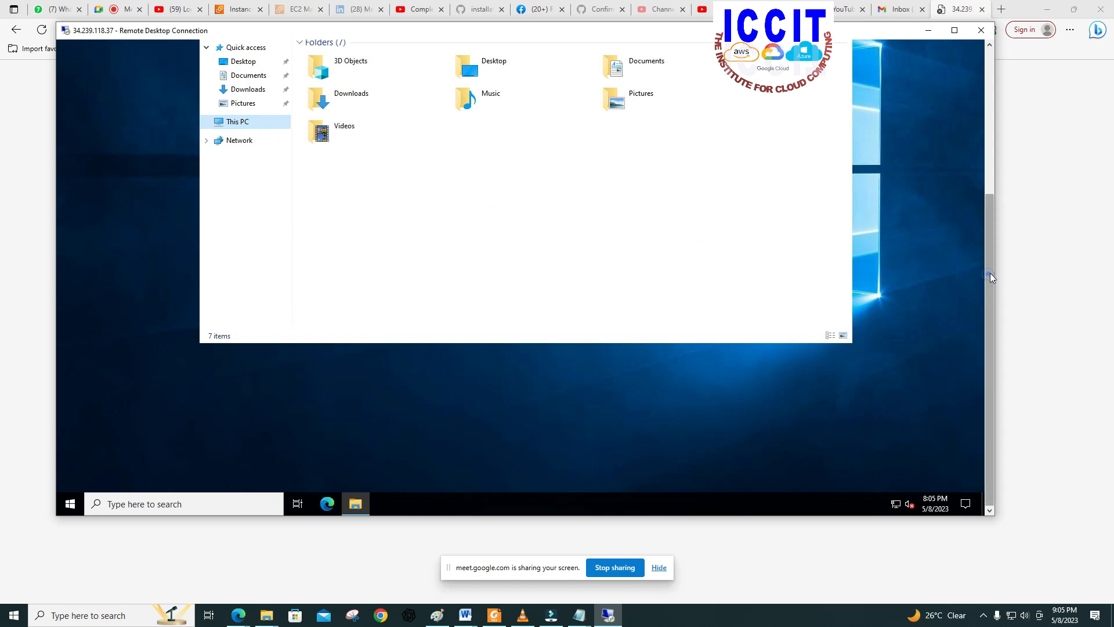
scroll(991, 221, "up", 5)
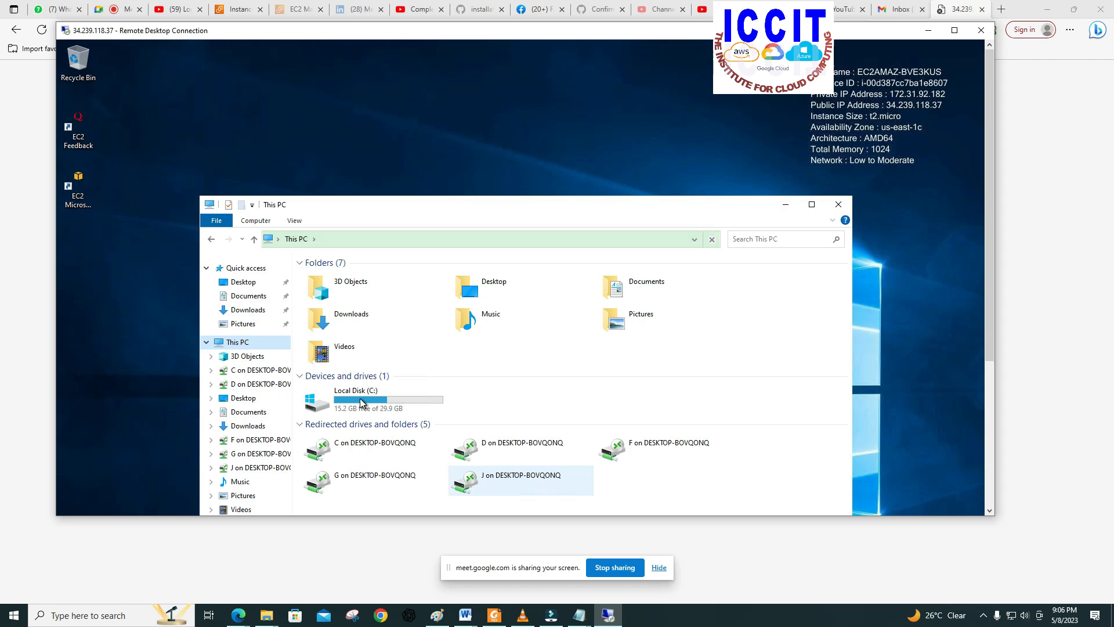
double_click(359, 399)
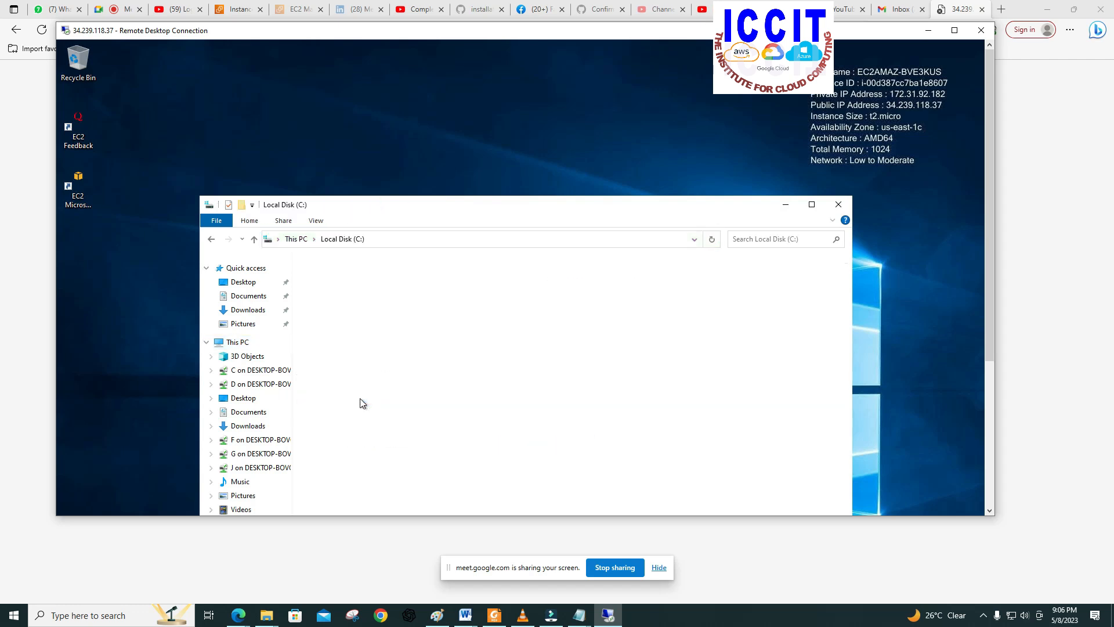
left_click(323, 289)
double_click(323, 289)
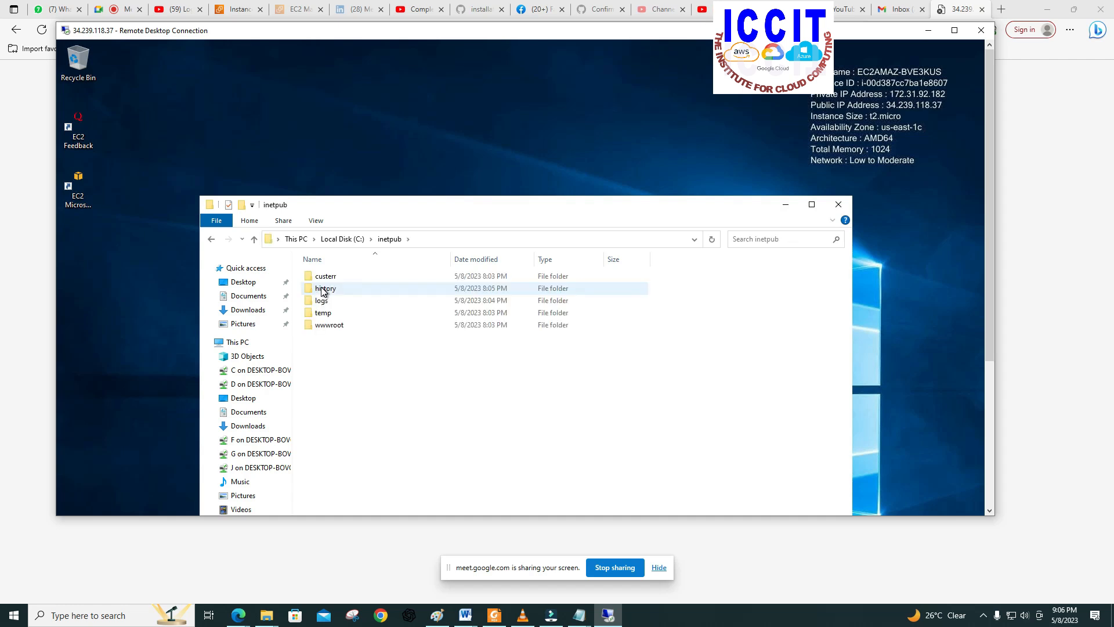
left_click(335, 327)
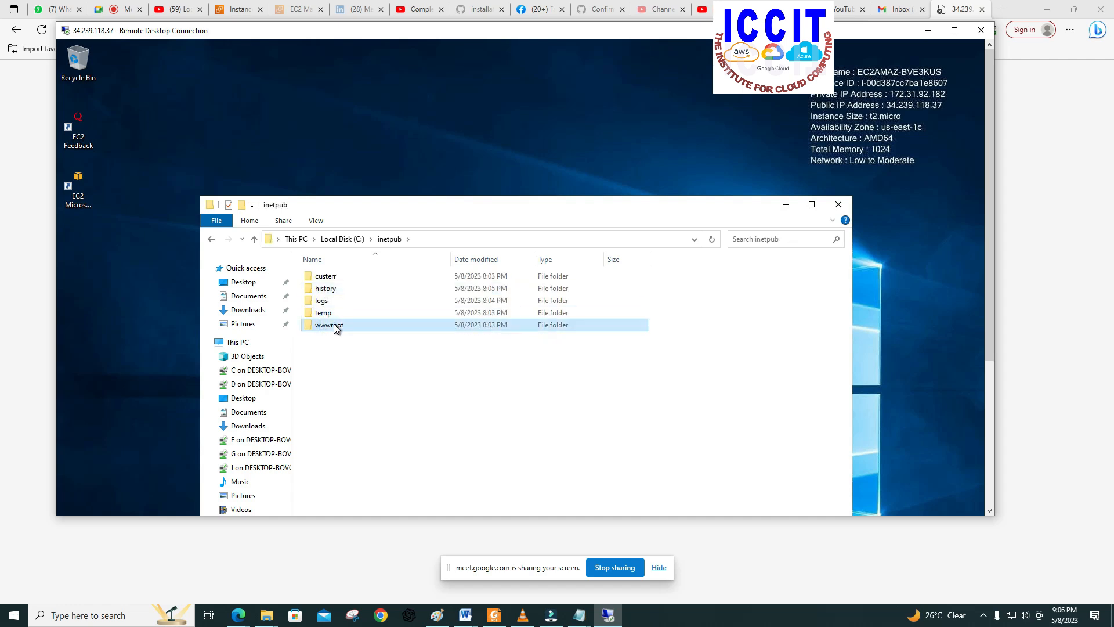
double_click(335, 326)
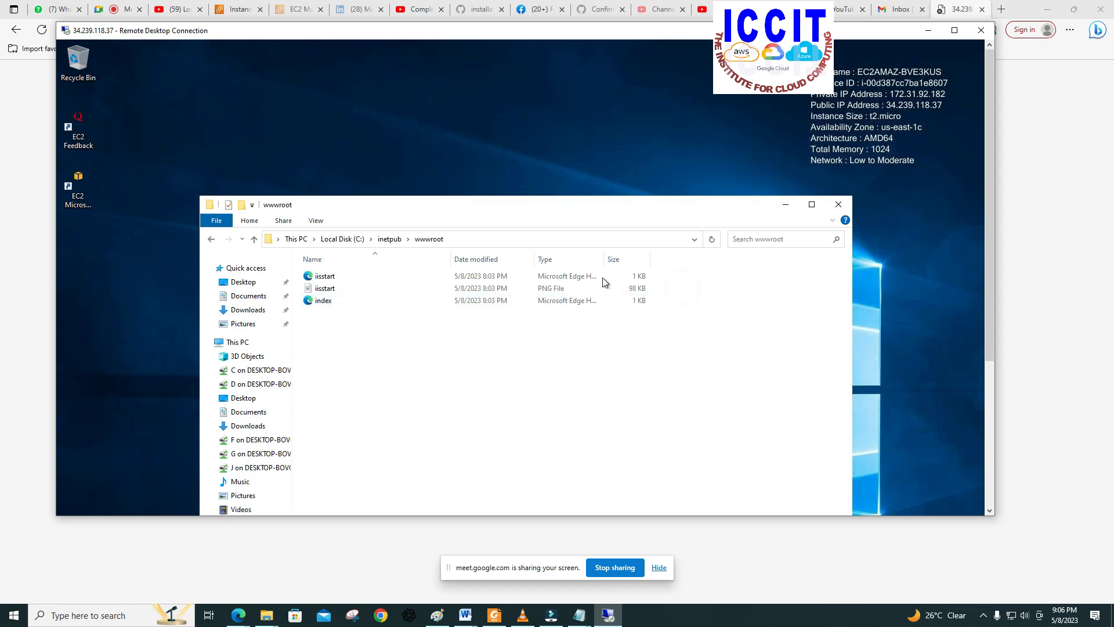
left_click_drag(684, 294, 576, 274)
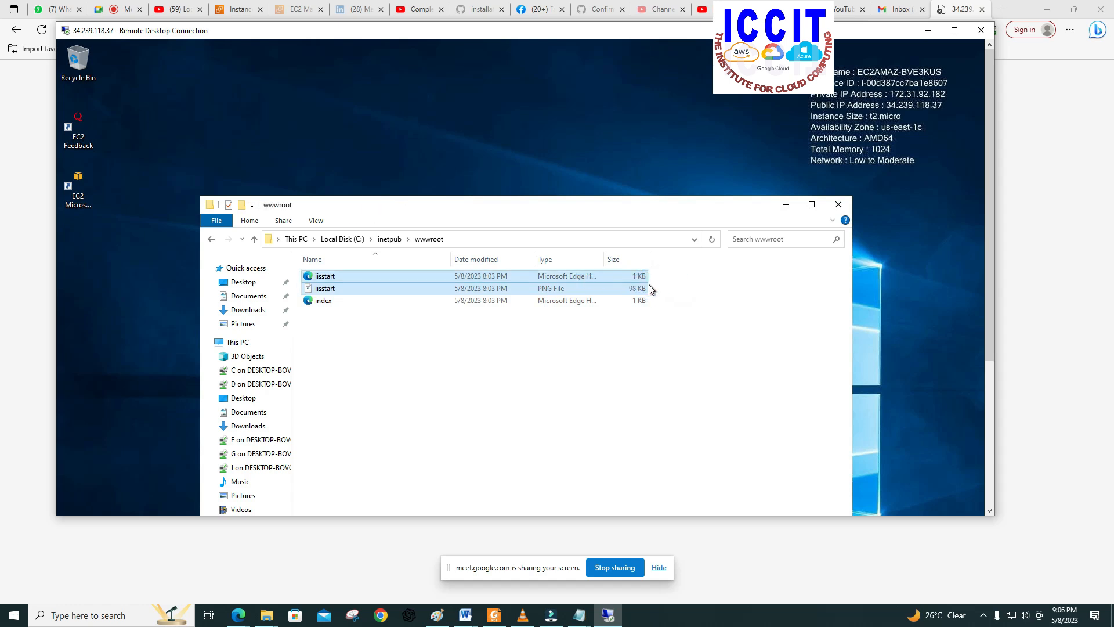
left_click(570, 282)
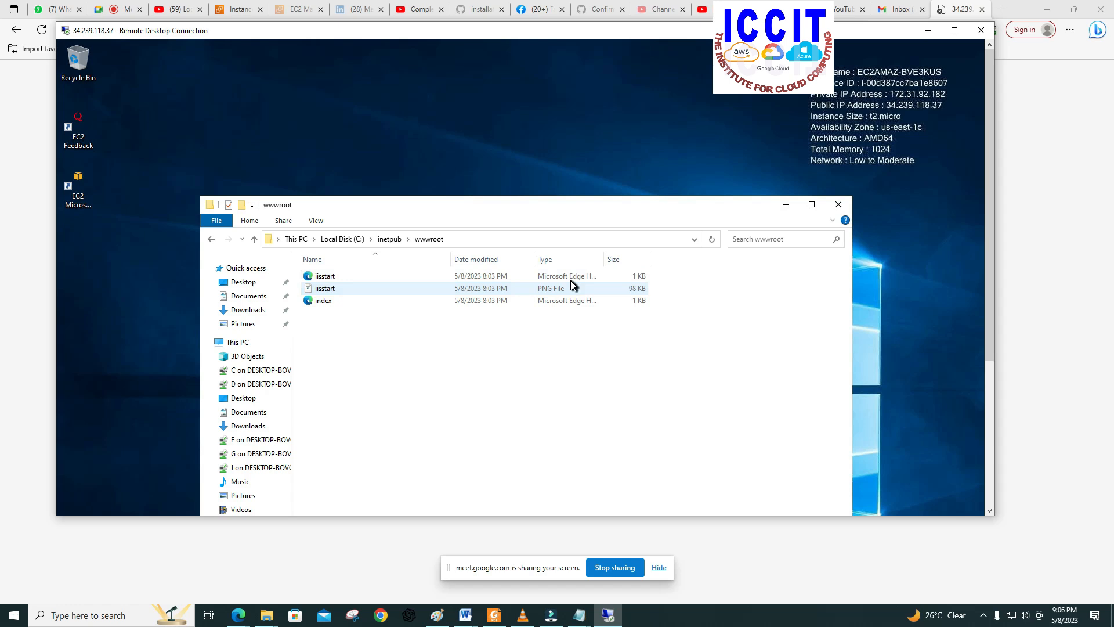
right_click(571, 281)
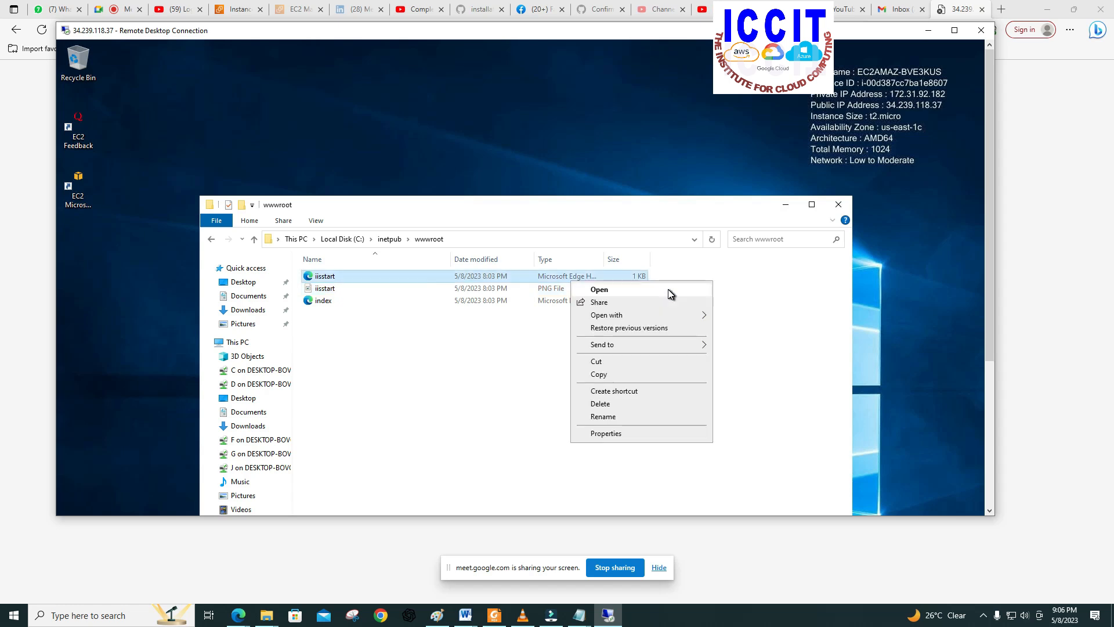
left_click(754, 286)
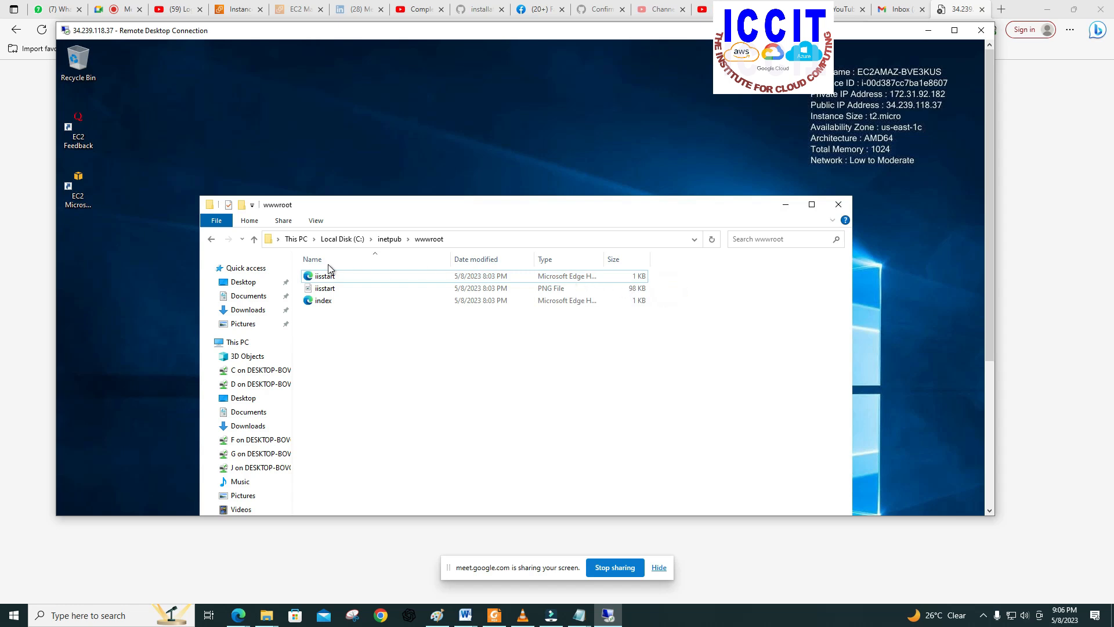
left_click(312, 276)
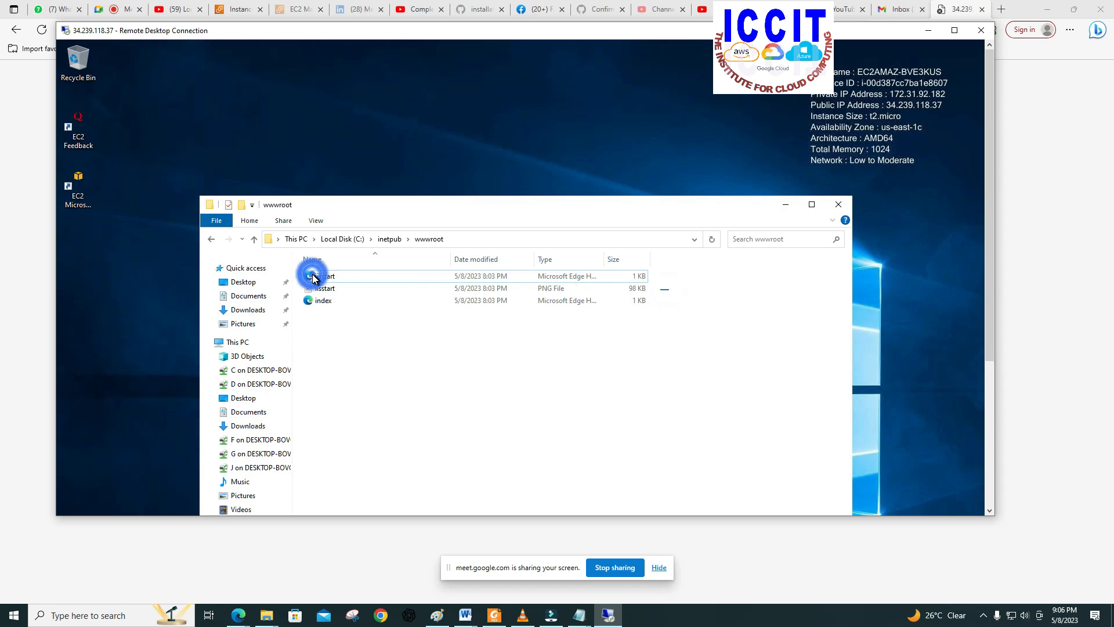
key("Down")
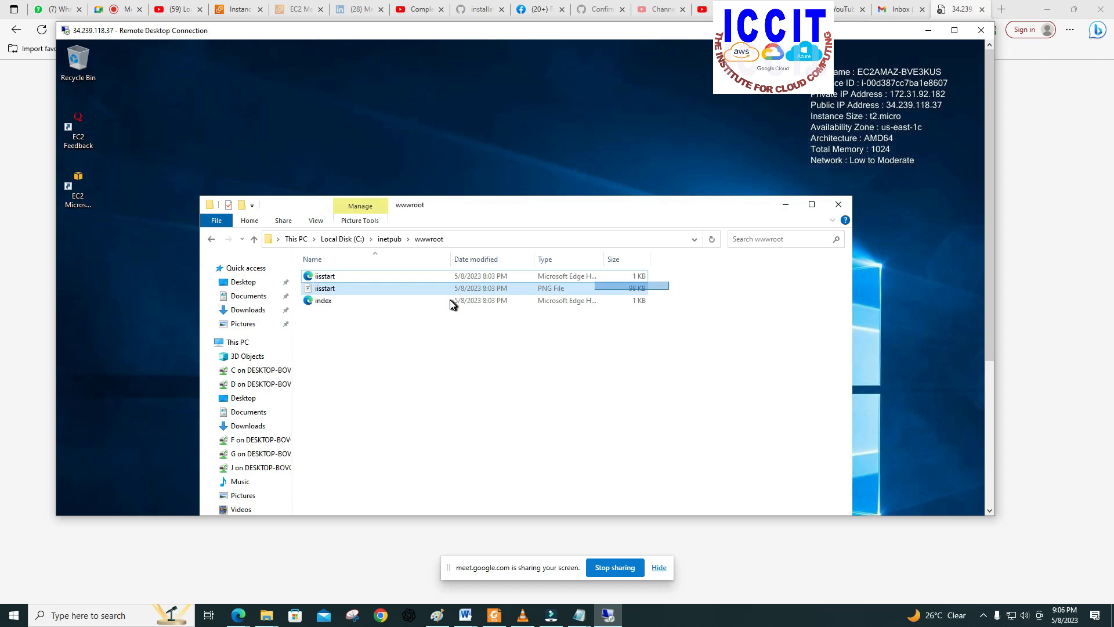
key("Up")
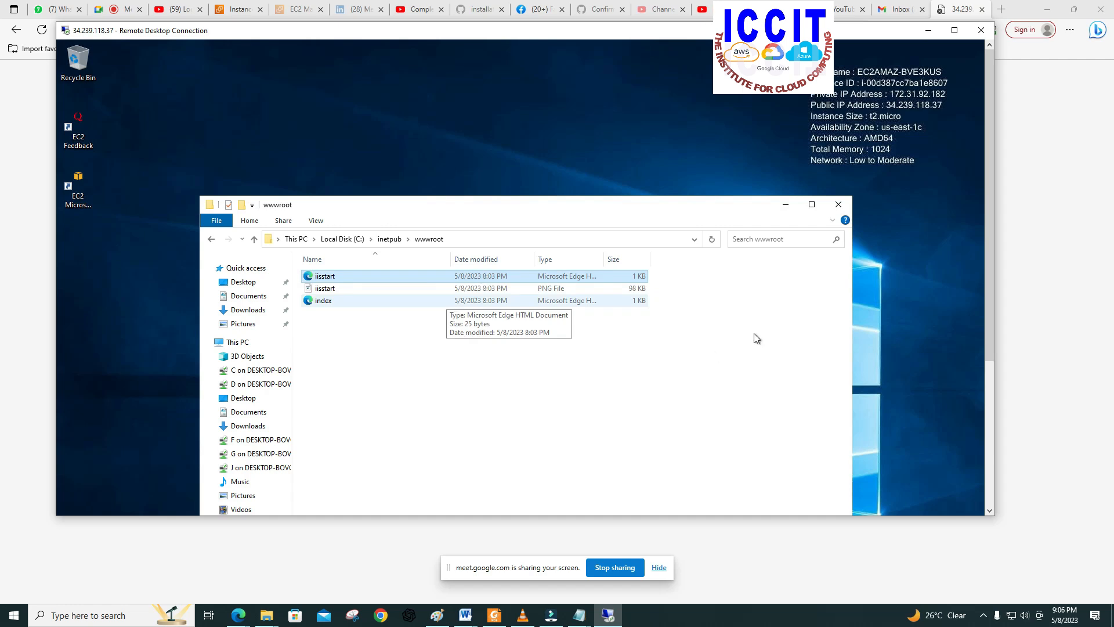
left_click(754, 331)
left_click(705, 288)
left_click(676, 293)
Step: Narrow the Name column and delete both iisstart files, the HTML document and the PNG image, from SERVER1's wwwroot folder
left_click_drag(451, 265, 340, 269)
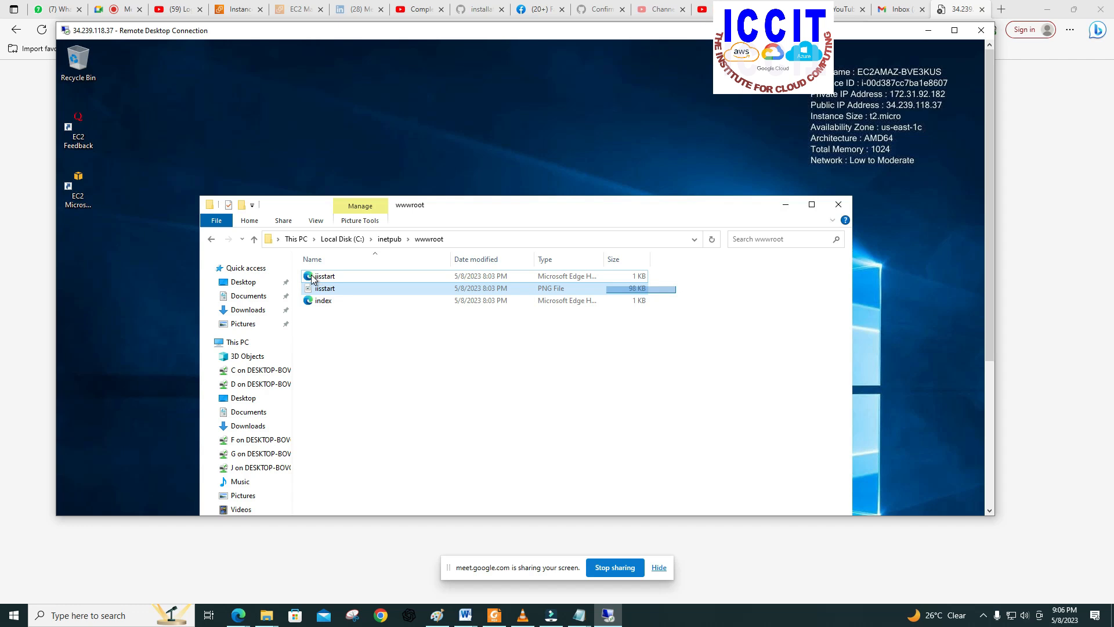
left_click(311, 275)
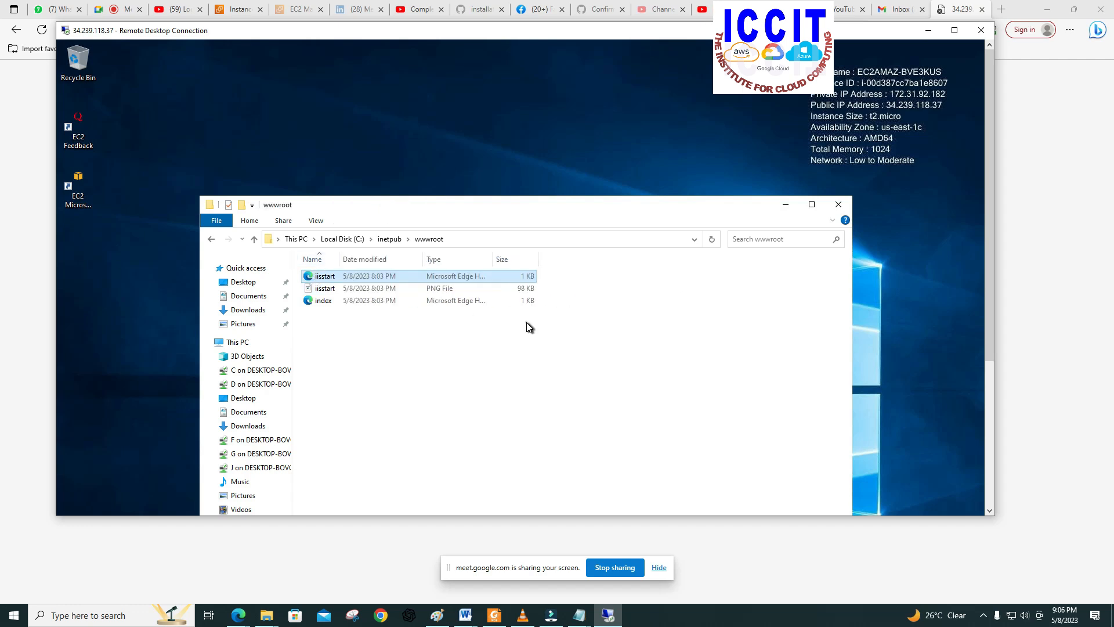
left_click(328, 289)
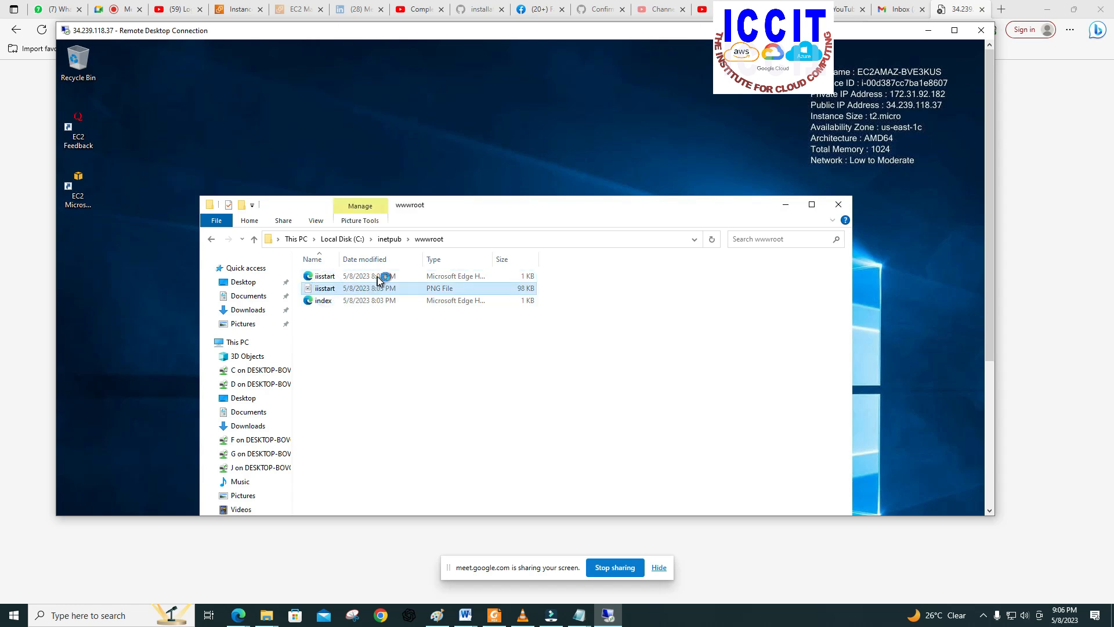
left_click(319, 277, "ctrl")
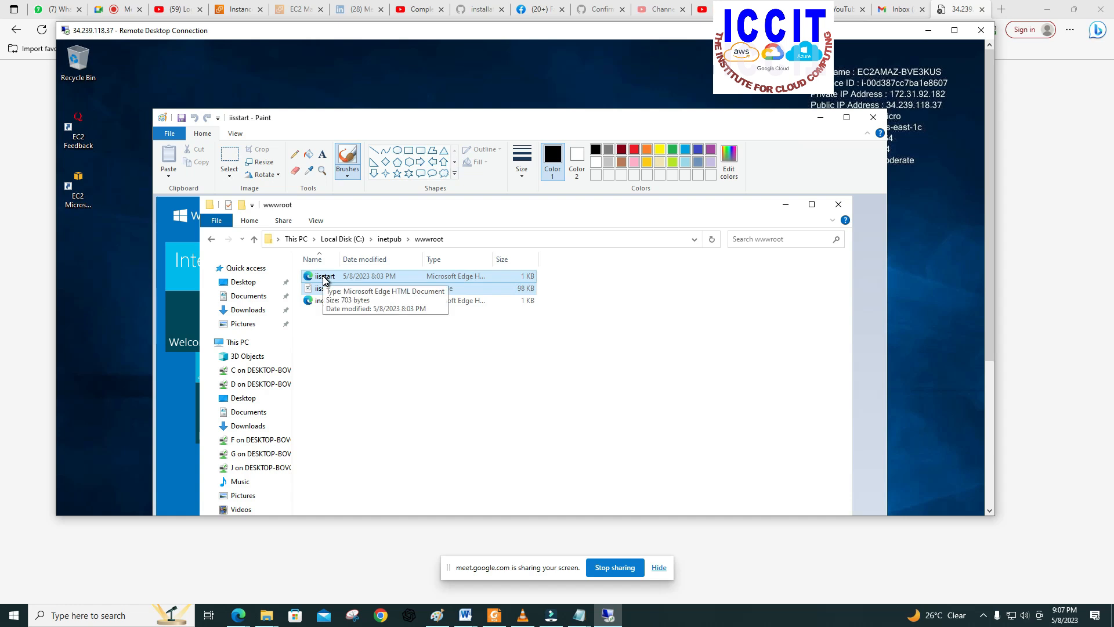
right_click(324, 278)
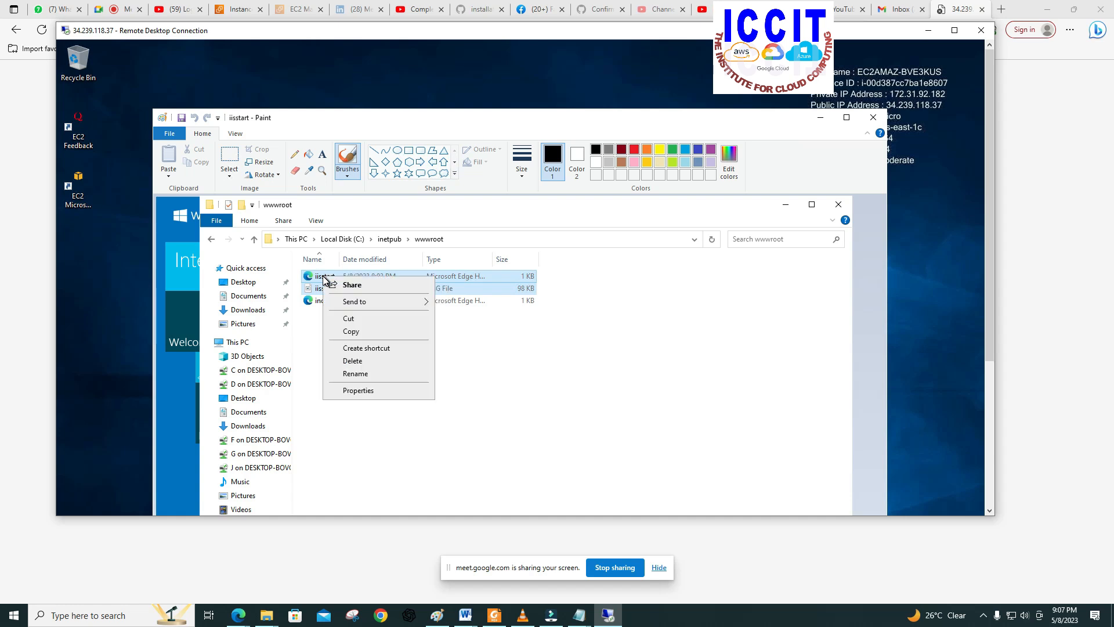
left_click(353, 361)
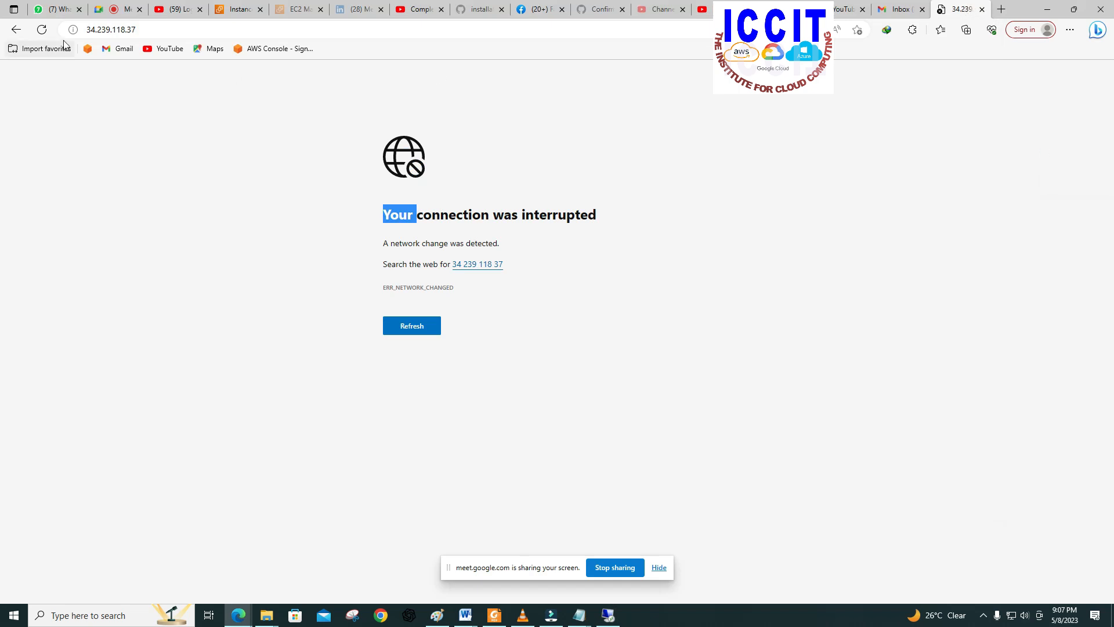
Step: Switch to the browser and refresh 34.239.118.37 to check SERVER1's home page
left_click(44, 31)
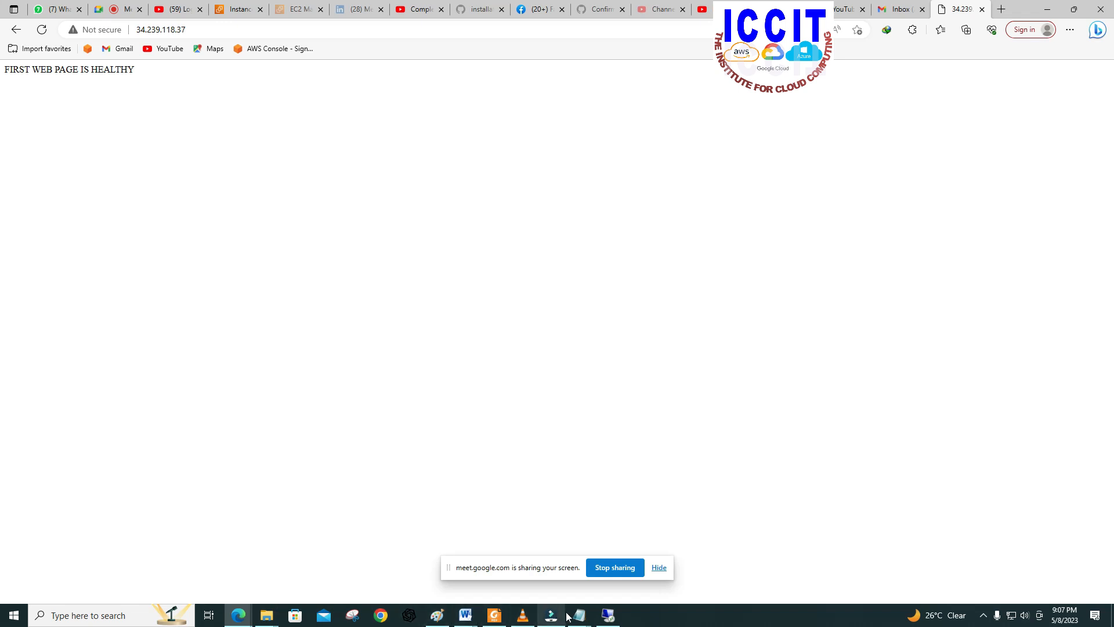
Step: Return to SERVER1's Remote Desktop session and close its wwwroot File Explorer window and the iisstart image in Paint
left_click(607, 616)
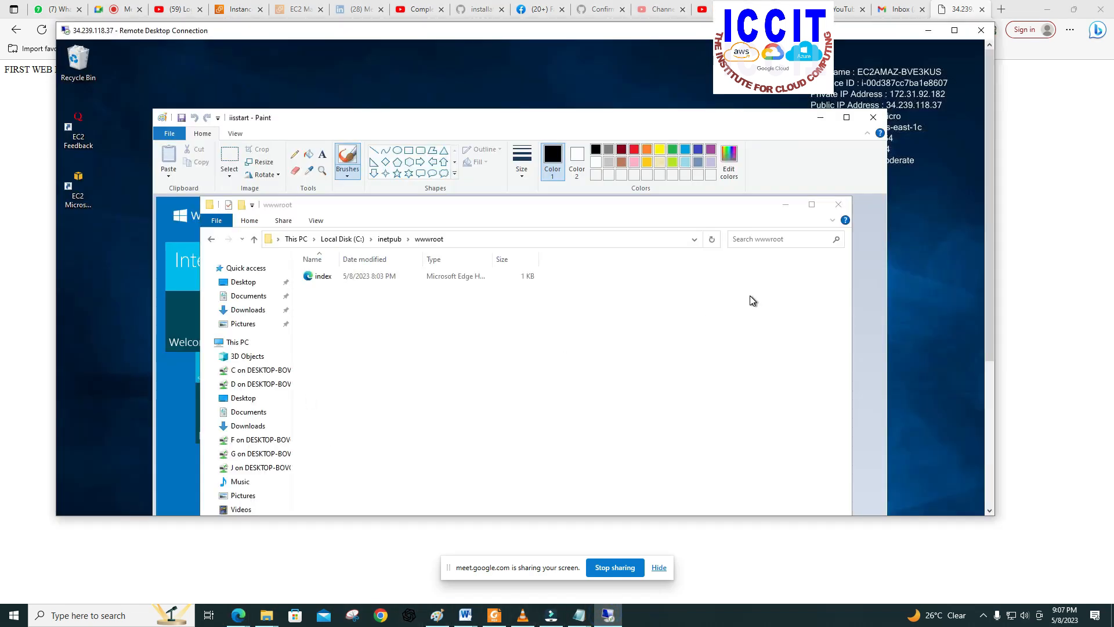
left_click(837, 206)
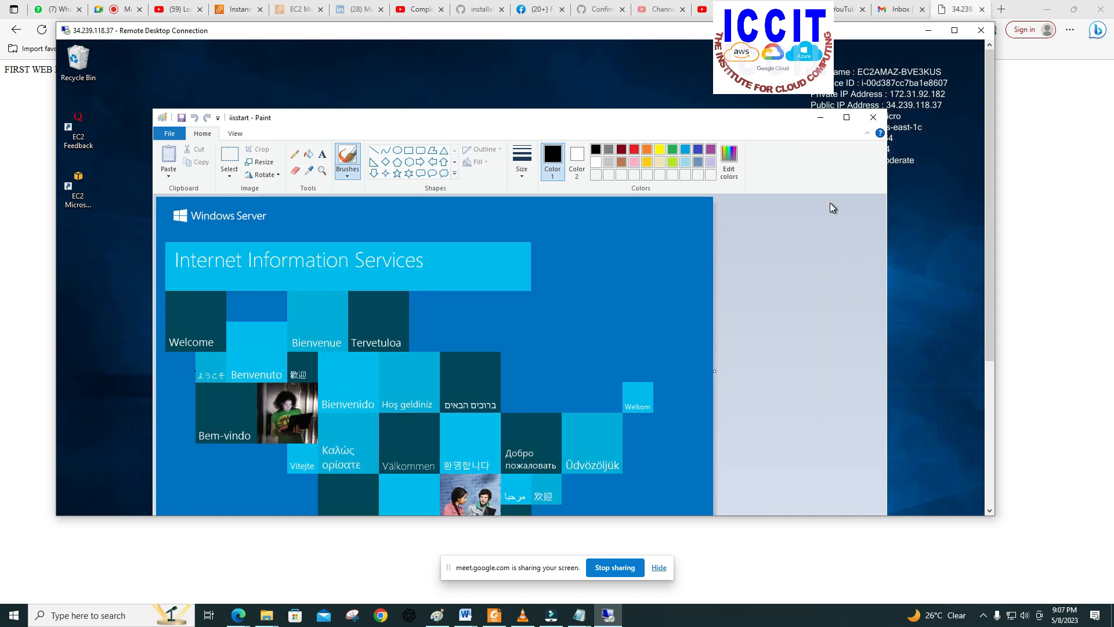
left_click(873, 117)
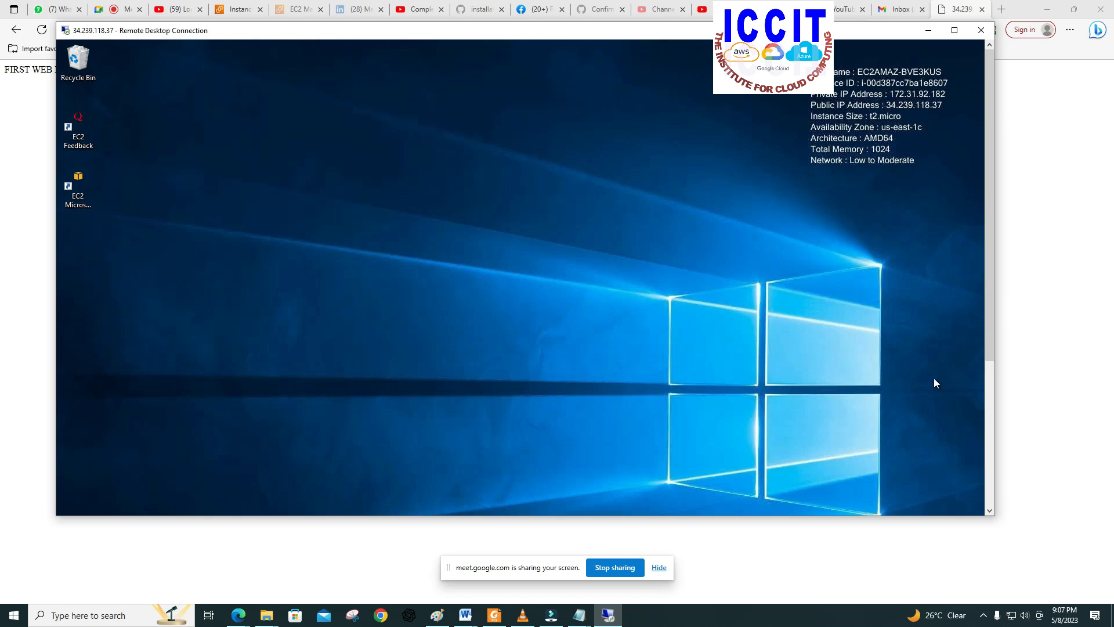
Step: Open File Explorer on SERVER1 again and browse Local Disk (C:) to the wwwroot folder inside inetpub
left_click_drag(990, 288, 987, 450)
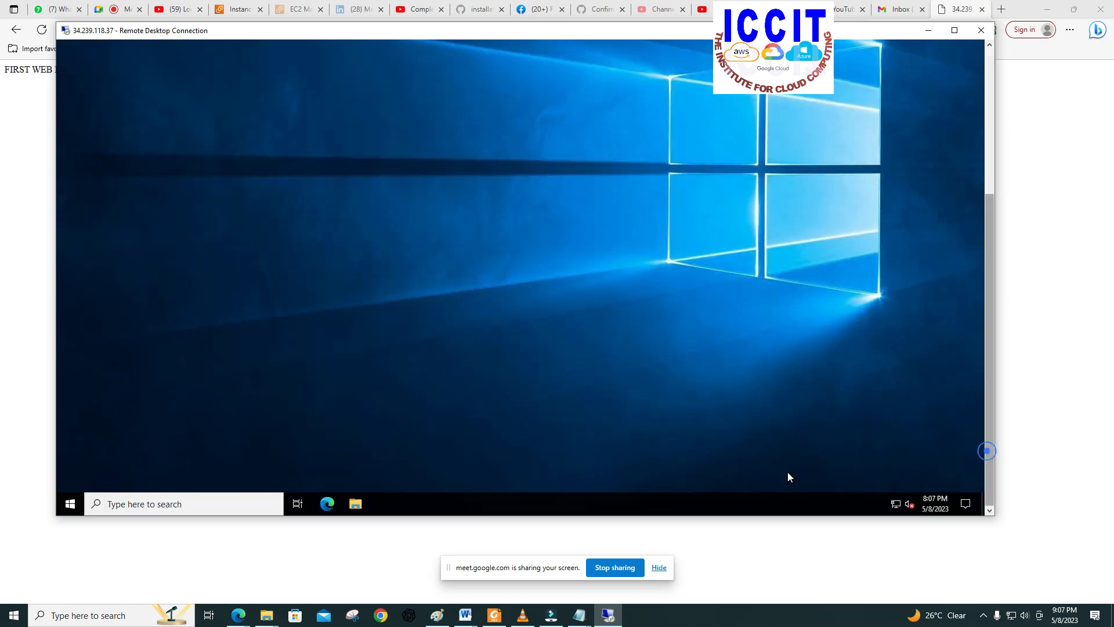
left_click(353, 505)
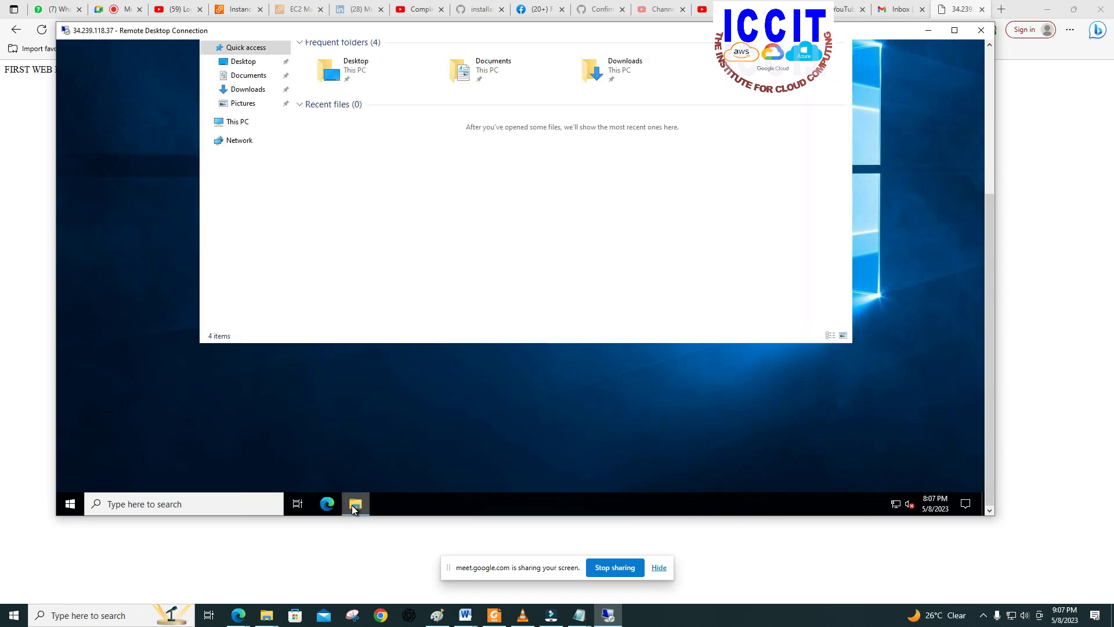
left_click(240, 123)
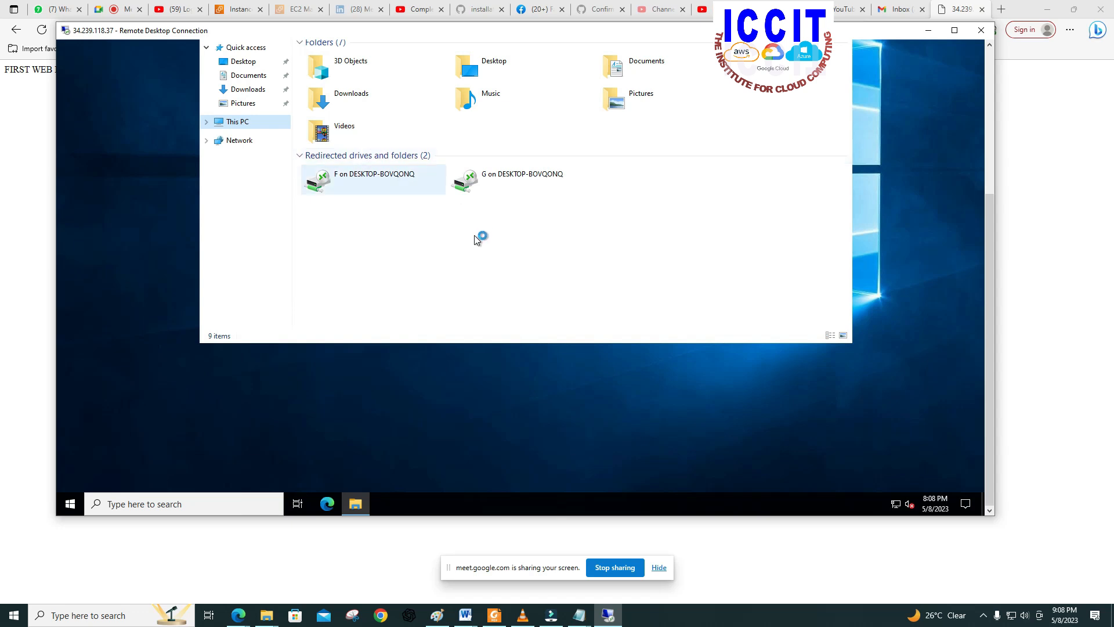
left_click_drag(993, 232, 993, 149)
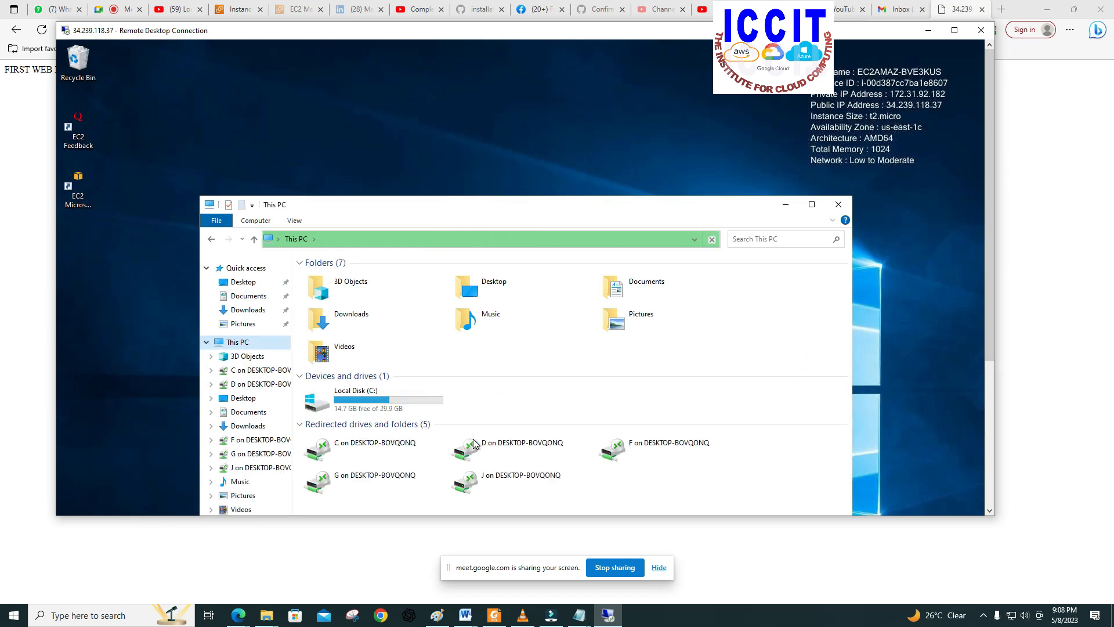
double_click(327, 403)
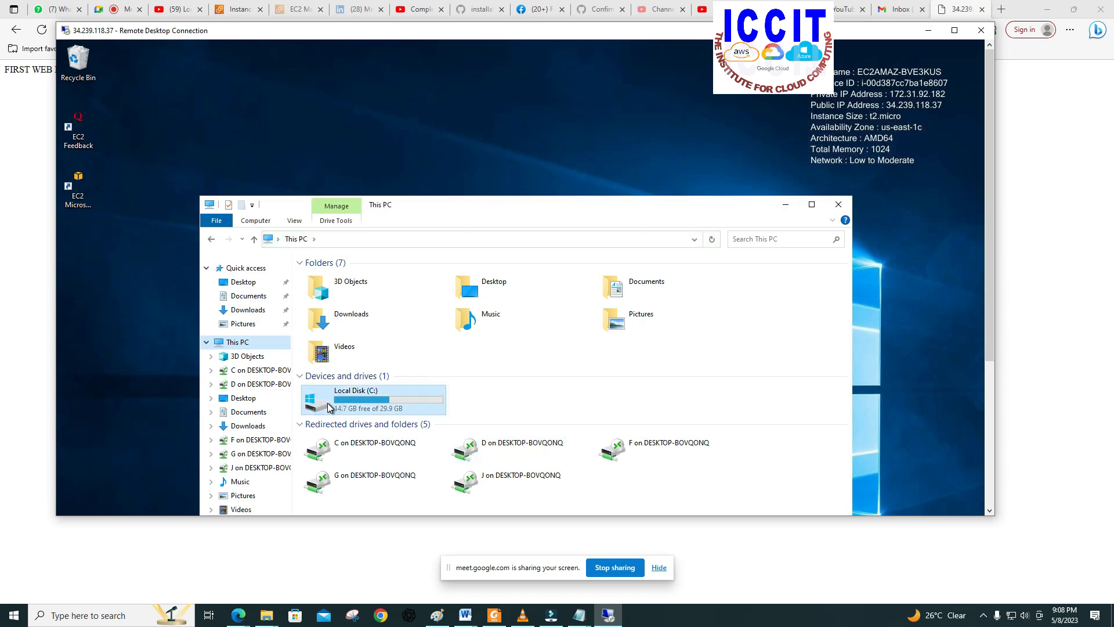
left_click(320, 290)
double_click(319, 290)
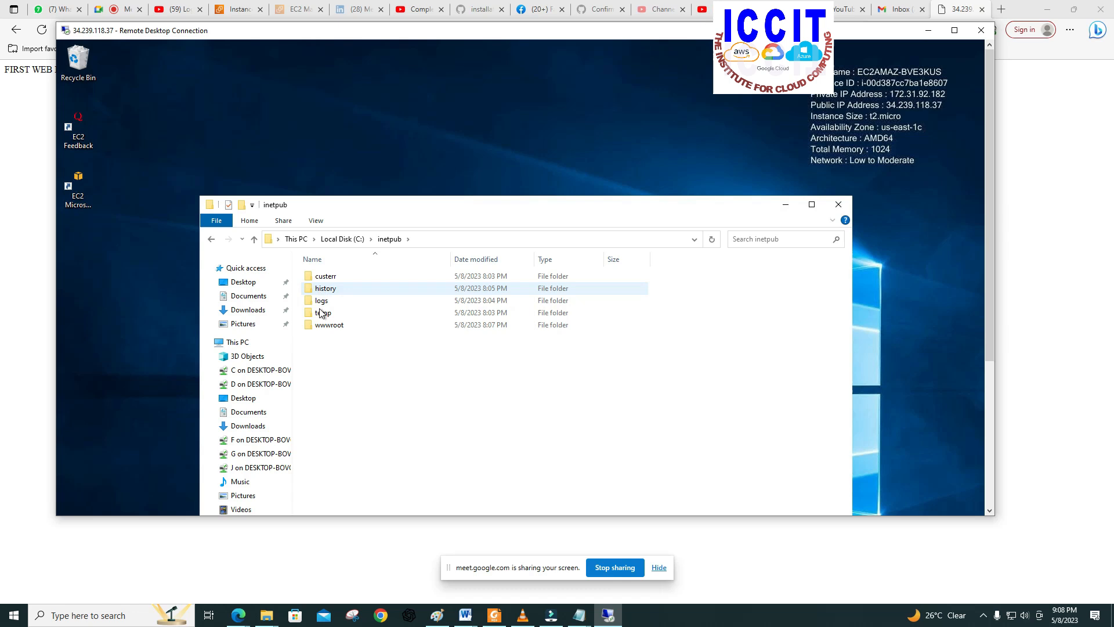
double_click(318, 327)
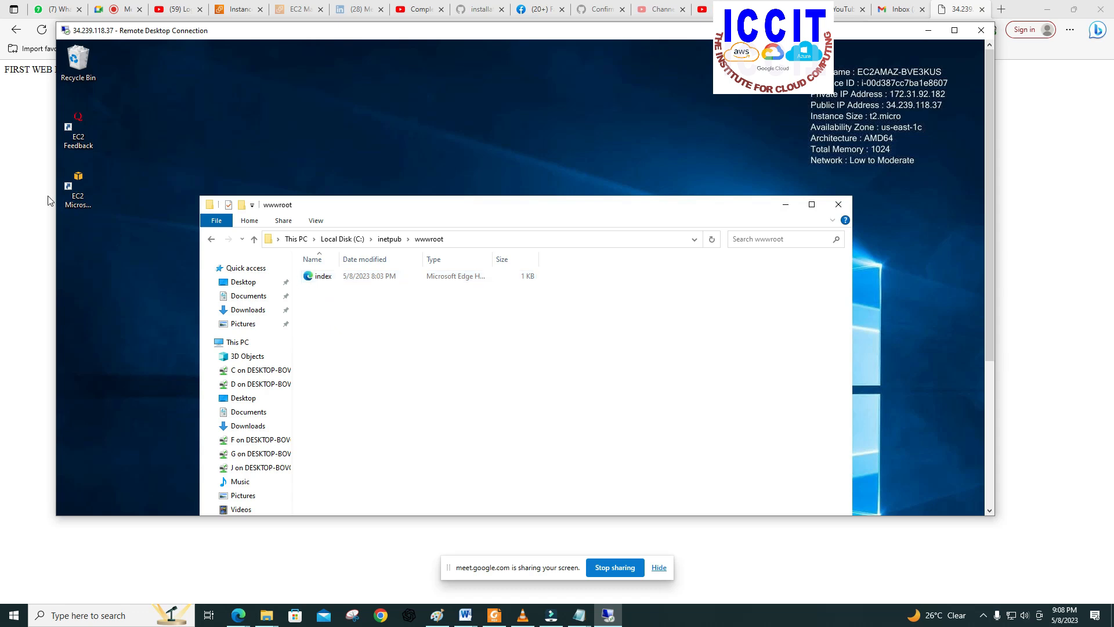
Step: Bring the browser forward to view SERVER1's web page, and return to the Remote Desktop session
left_click(29, 183)
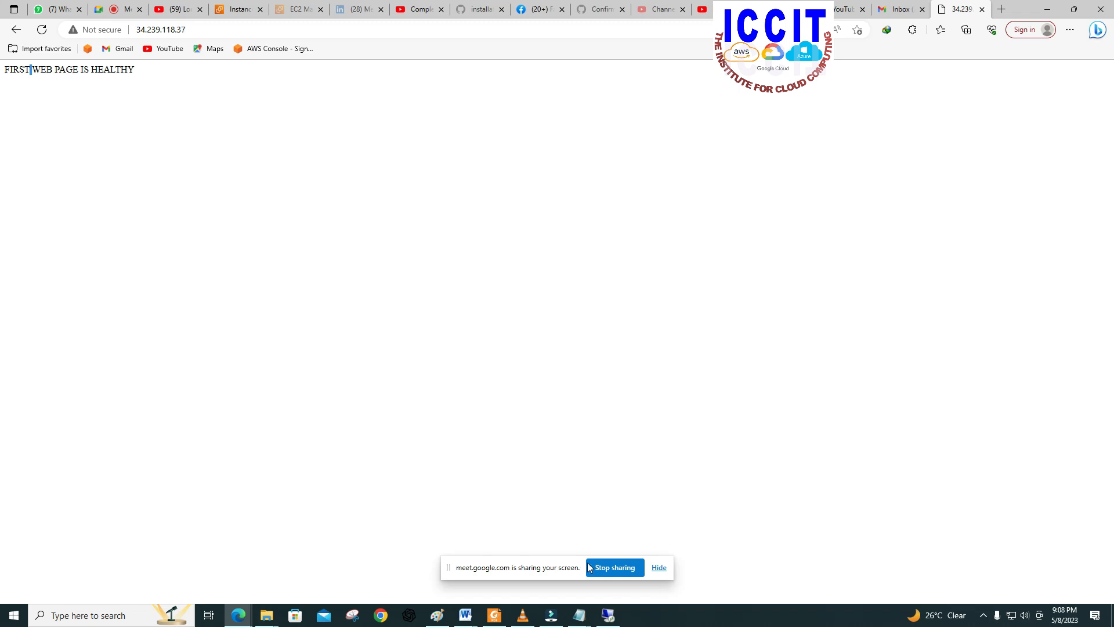
left_click(609, 615)
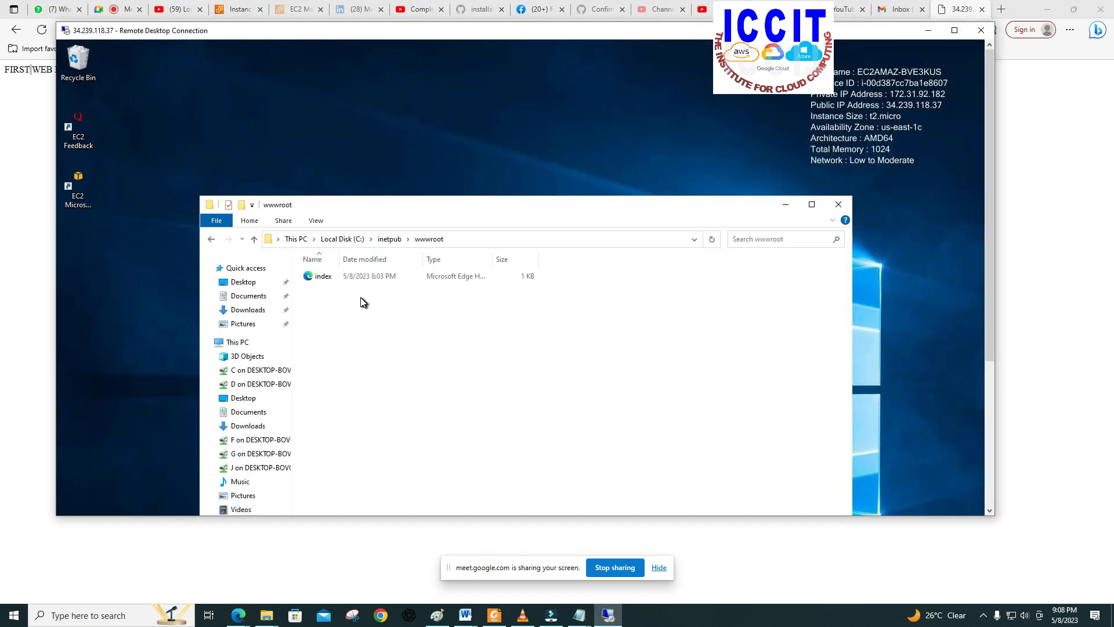
Step: Create a new folder named Custom in SERVER1's wwwroot folder
right_click(361, 301)
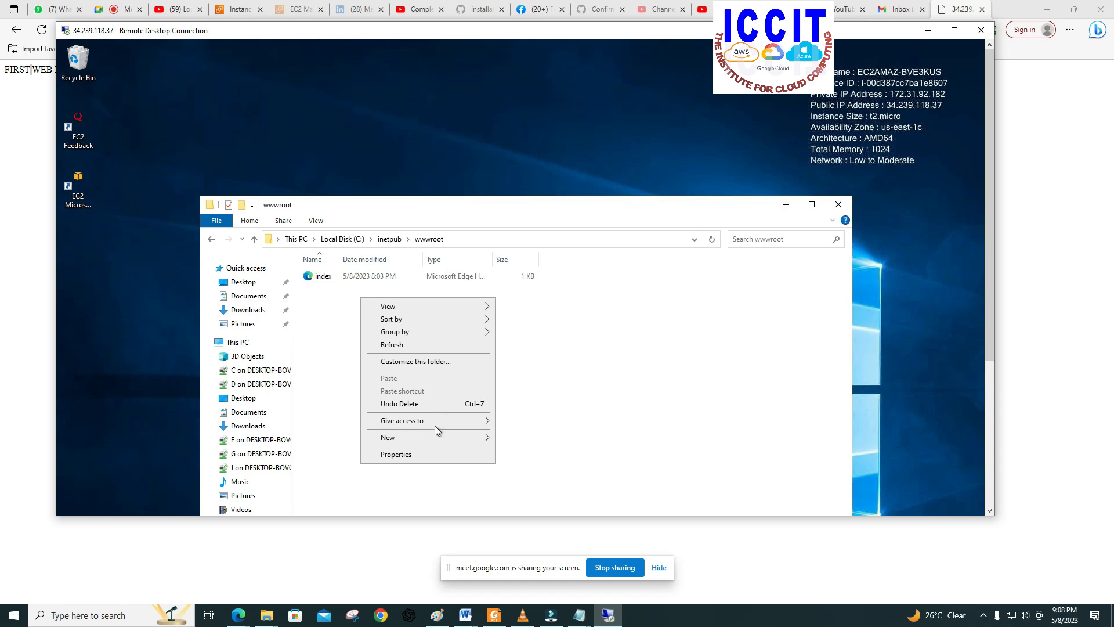
mouse_move(472, 438)
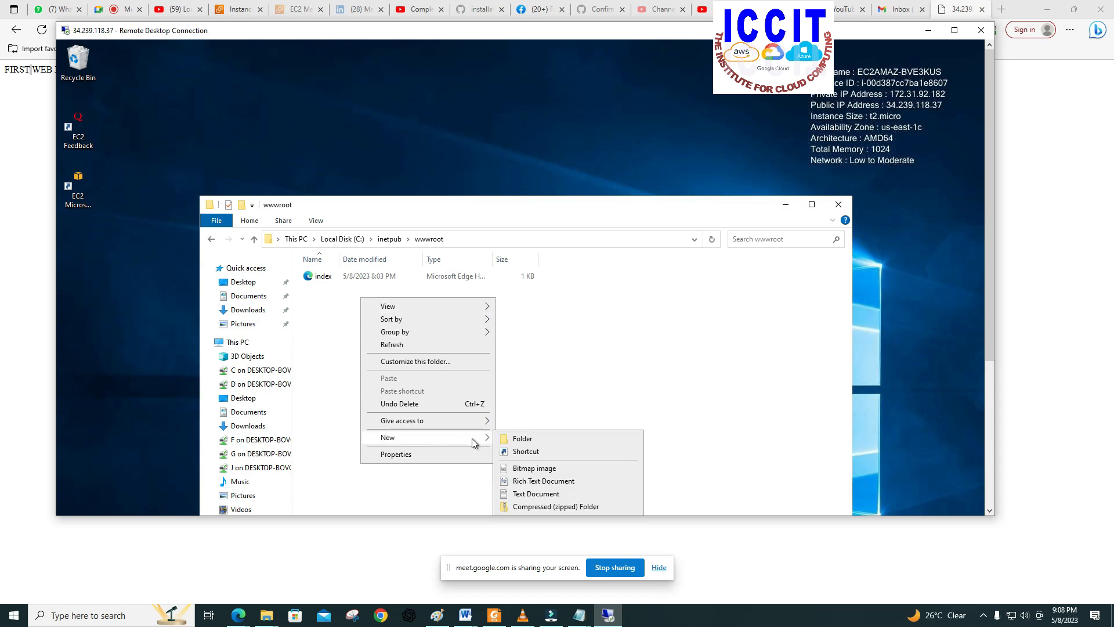
left_click(511, 440)
left_click(511, 439)
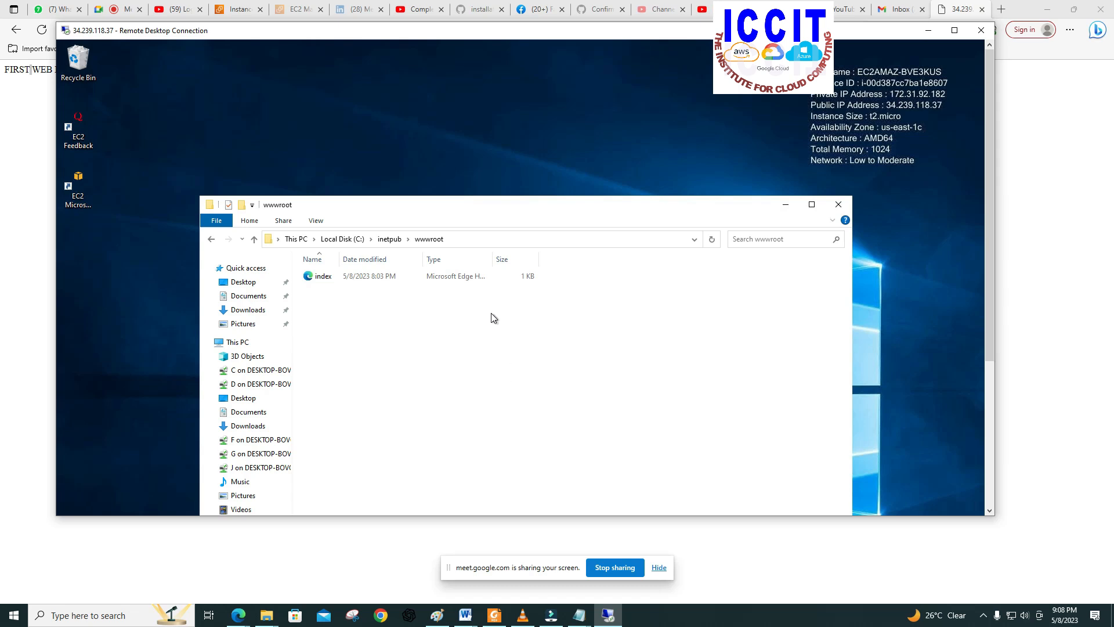
right_click(447, 315)
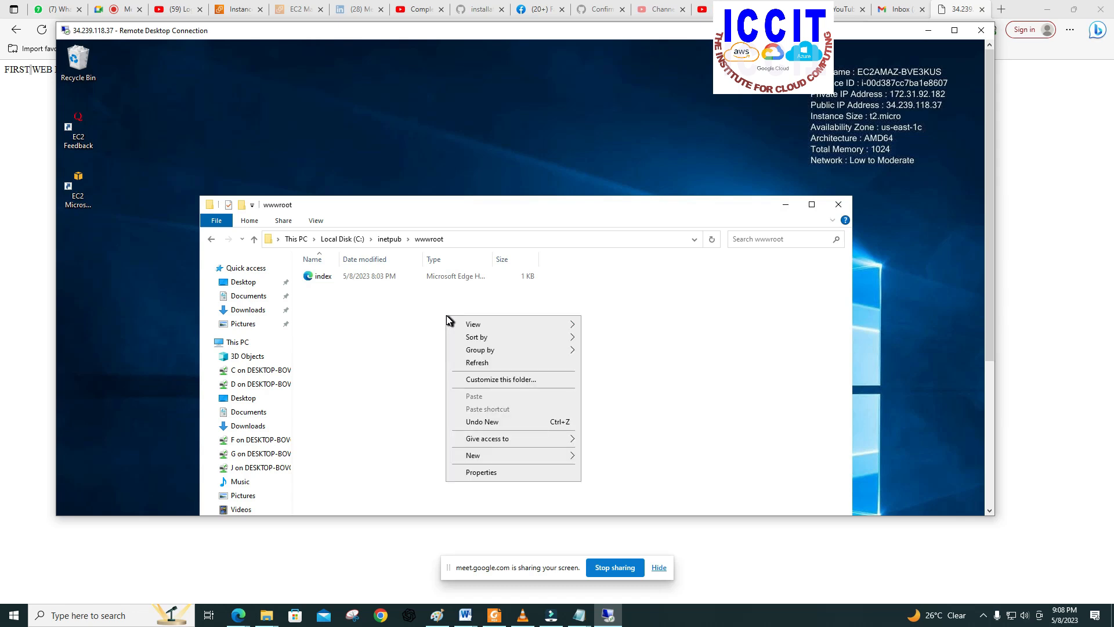
left_click(416, 318)
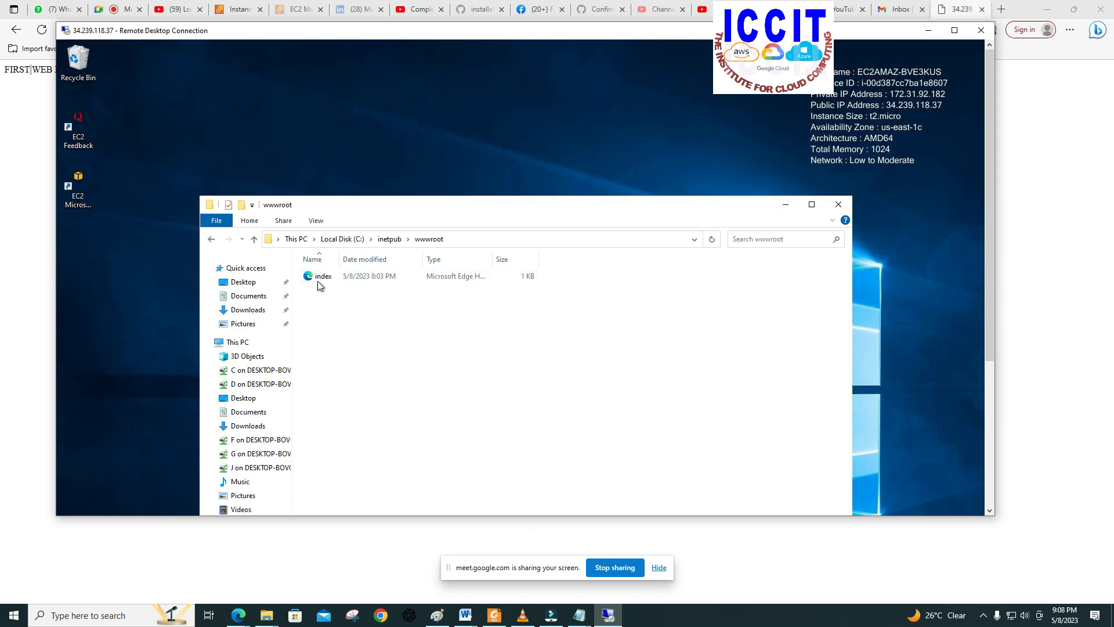
key("ctrl+shift+n")
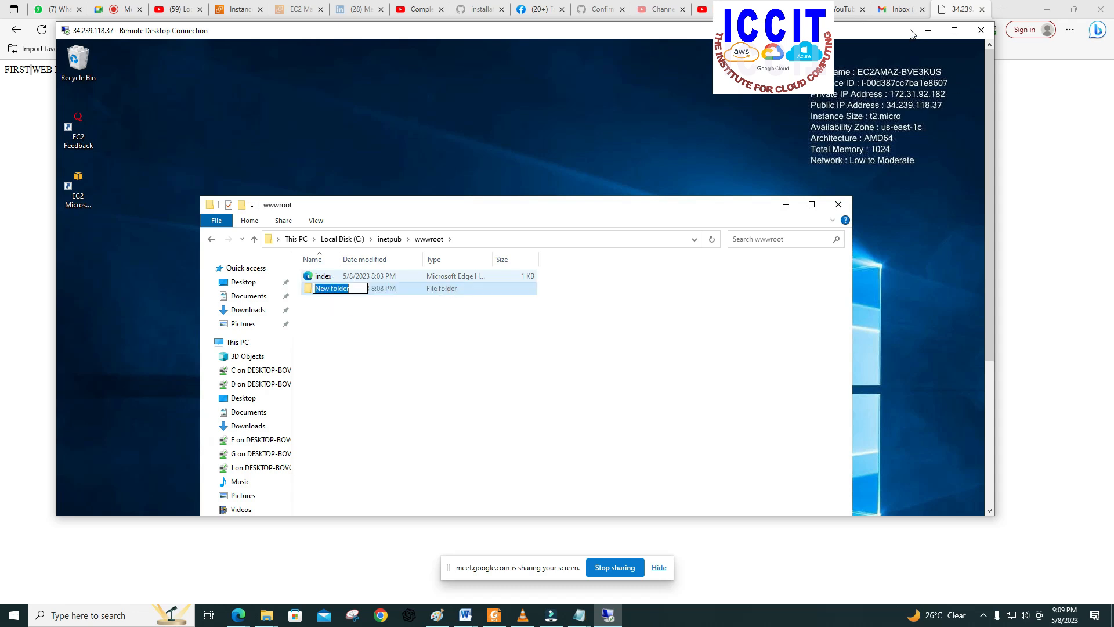
left_click(956, 15)
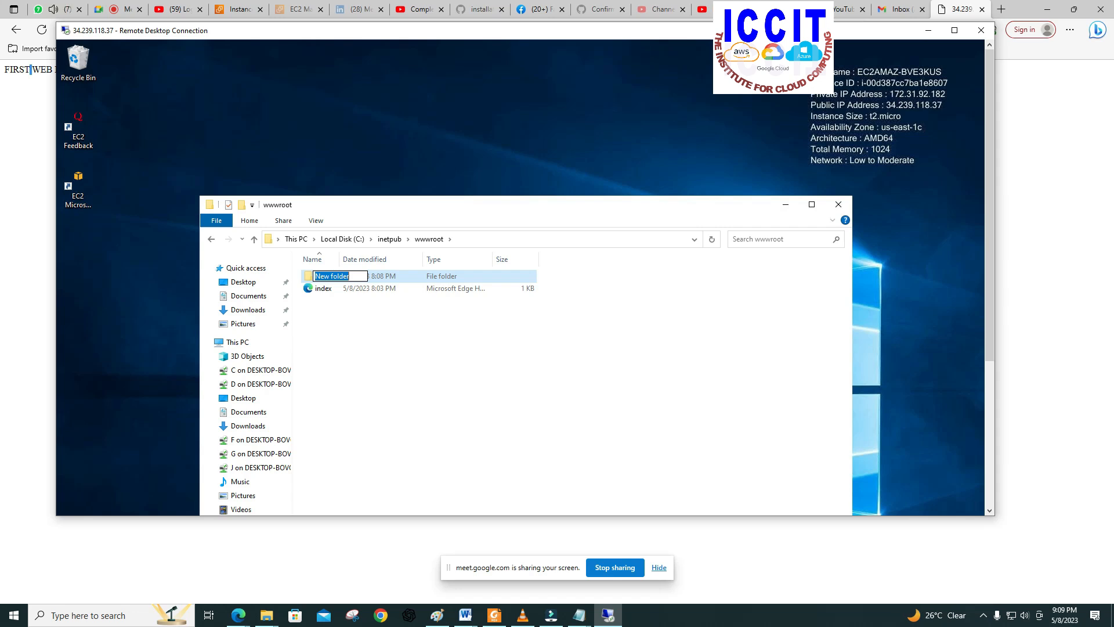
type("C")
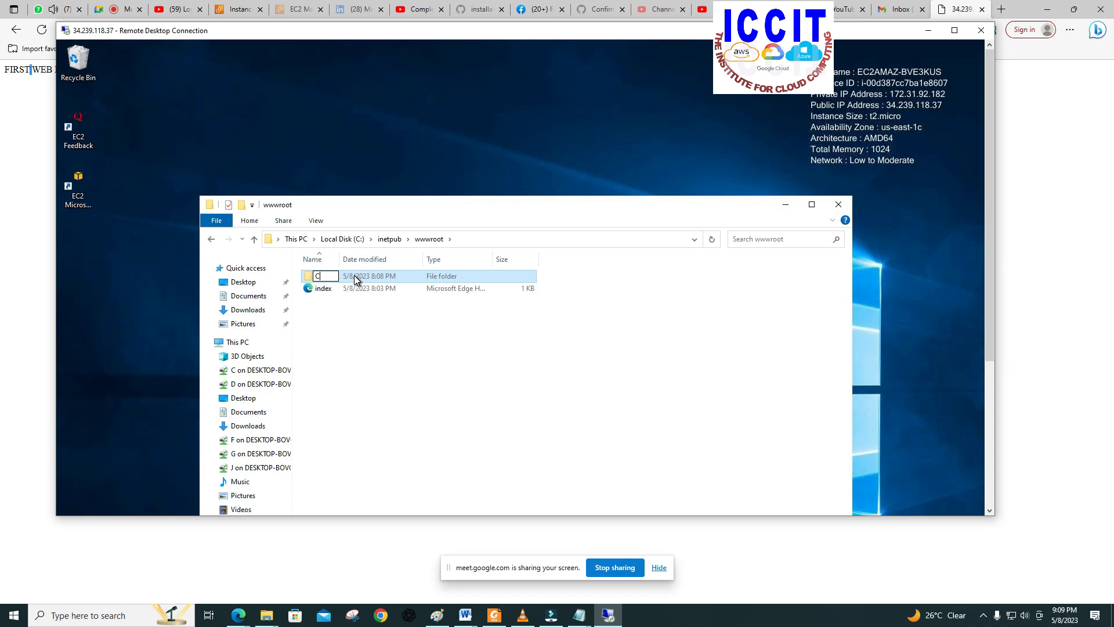
type("ustom")
left_click(431, 335)
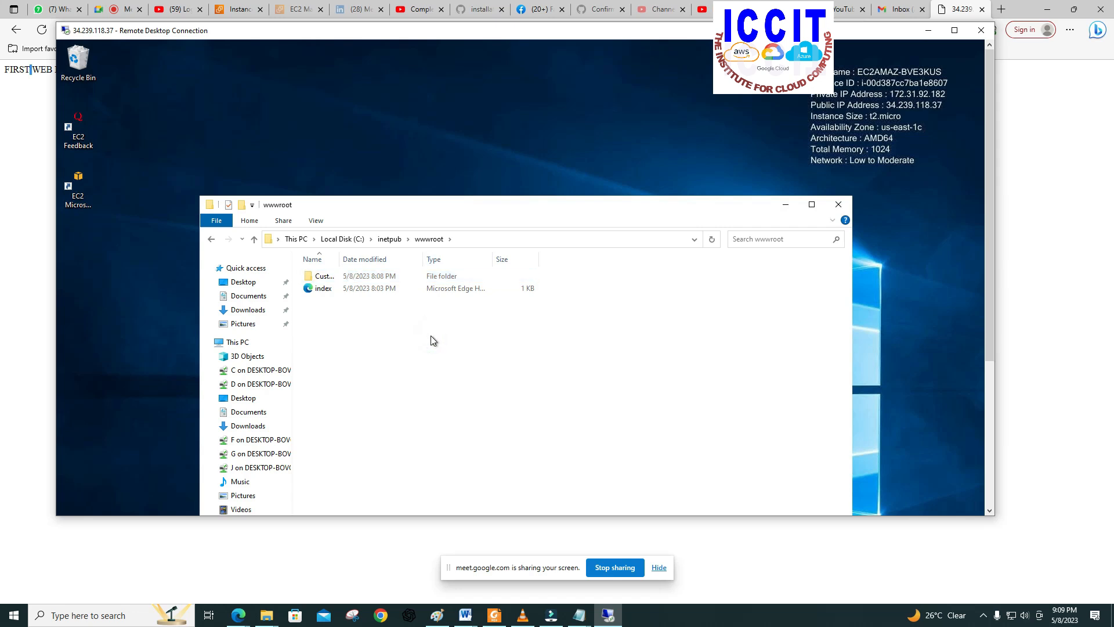
Step: Widen the Name column of the wwwroot folder listing to fit and sort its items by name
double_click(340, 258)
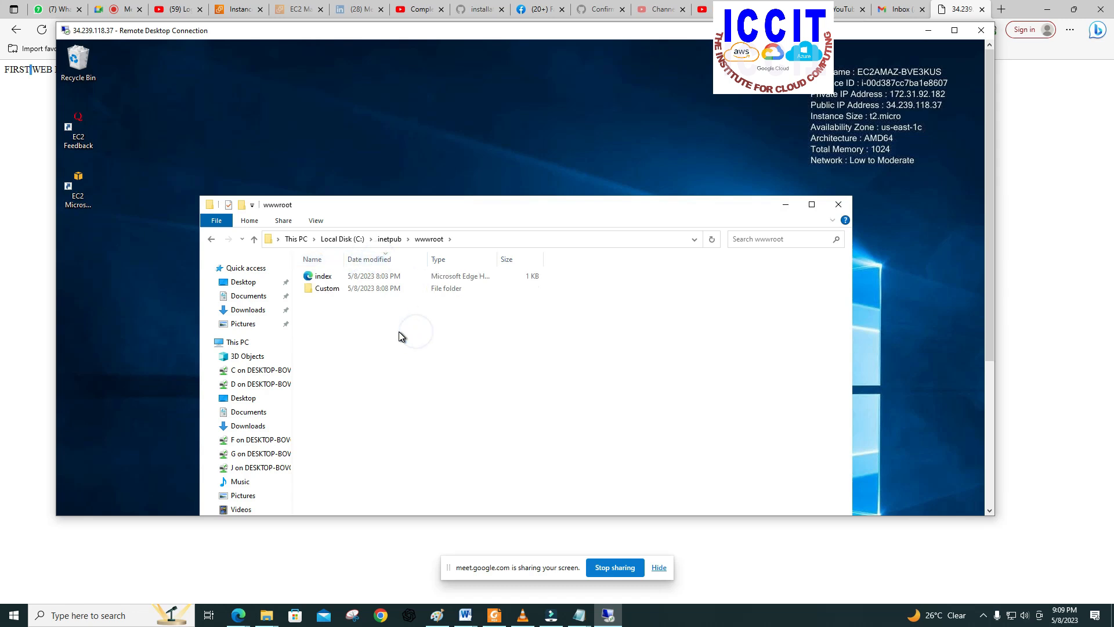
left_click(341, 288)
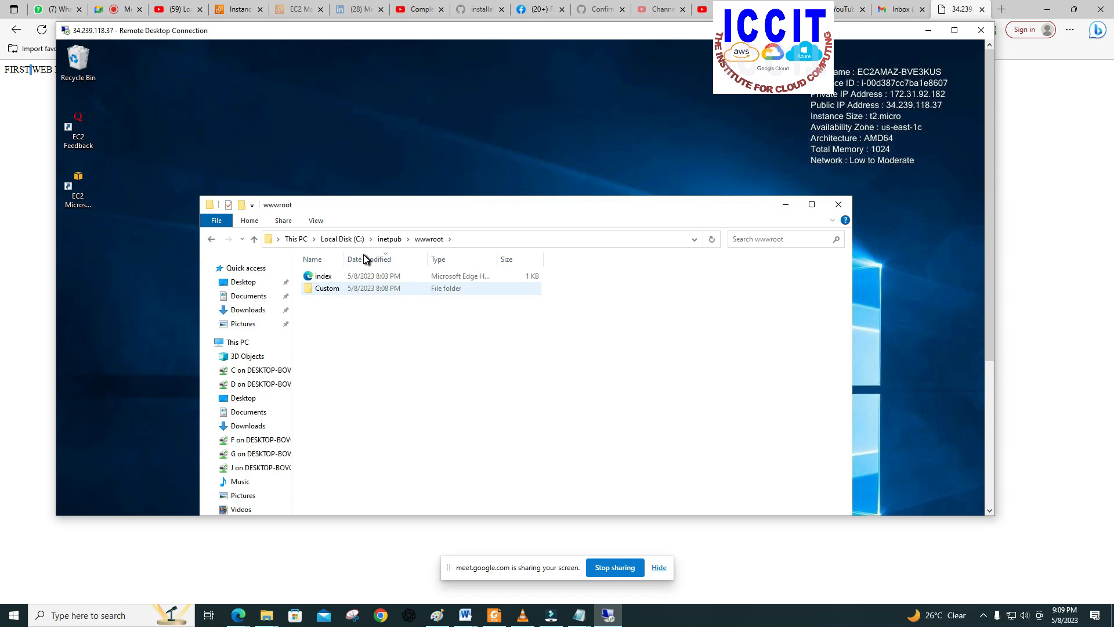
left_click(319, 259)
left_click(321, 262)
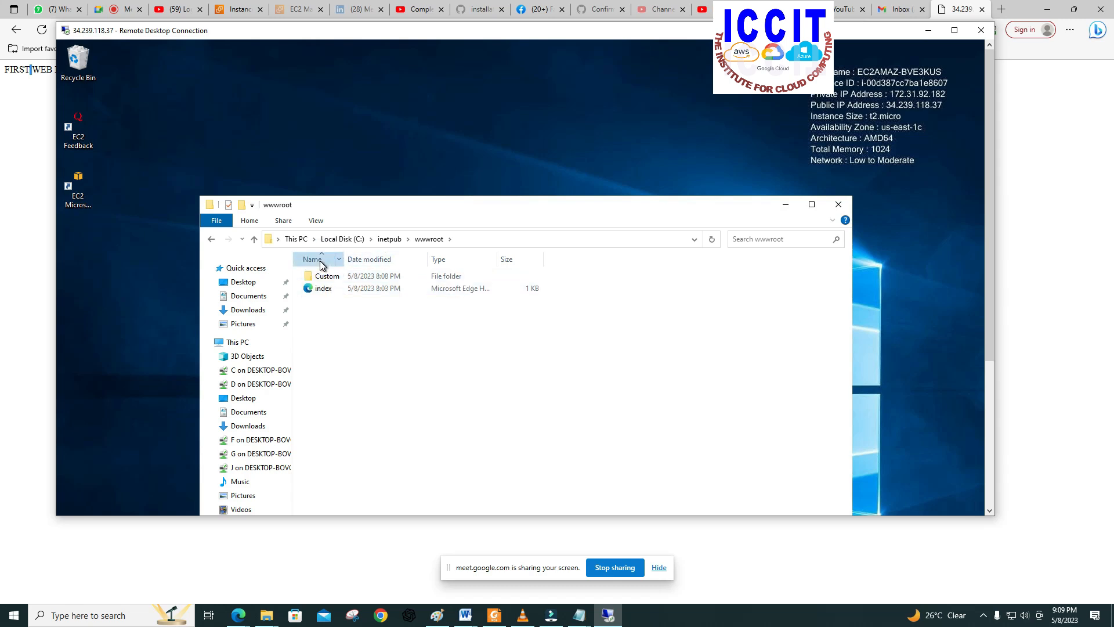
left_click(320, 261)
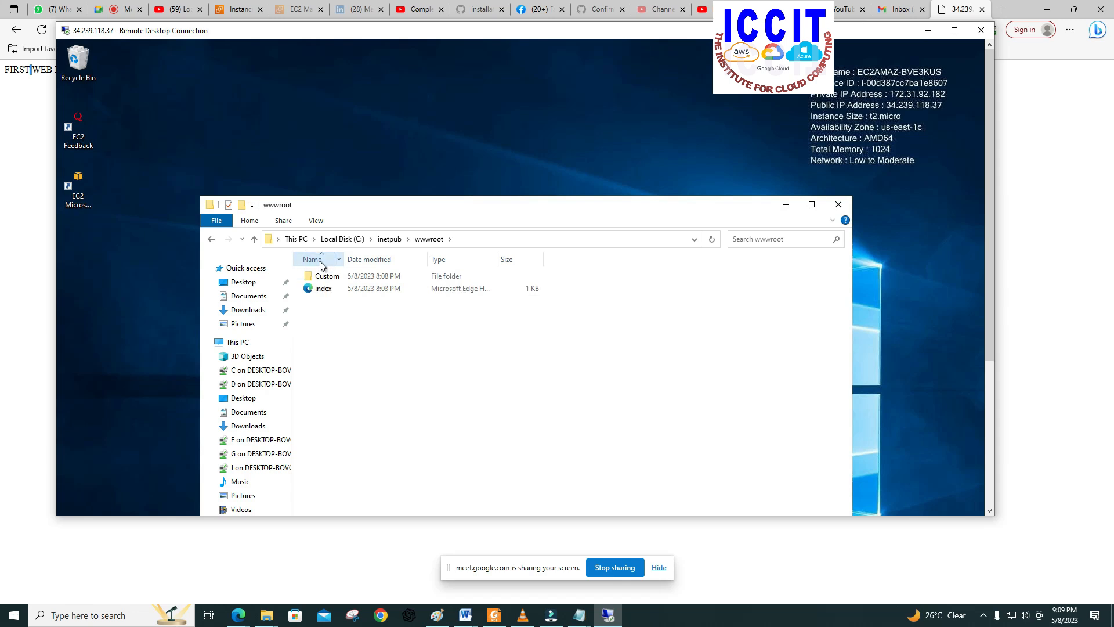
Step: Open the Custom folder inside wwwroot and move its File Explorer window higher on SERVER1's desktop
double_click(327, 278)
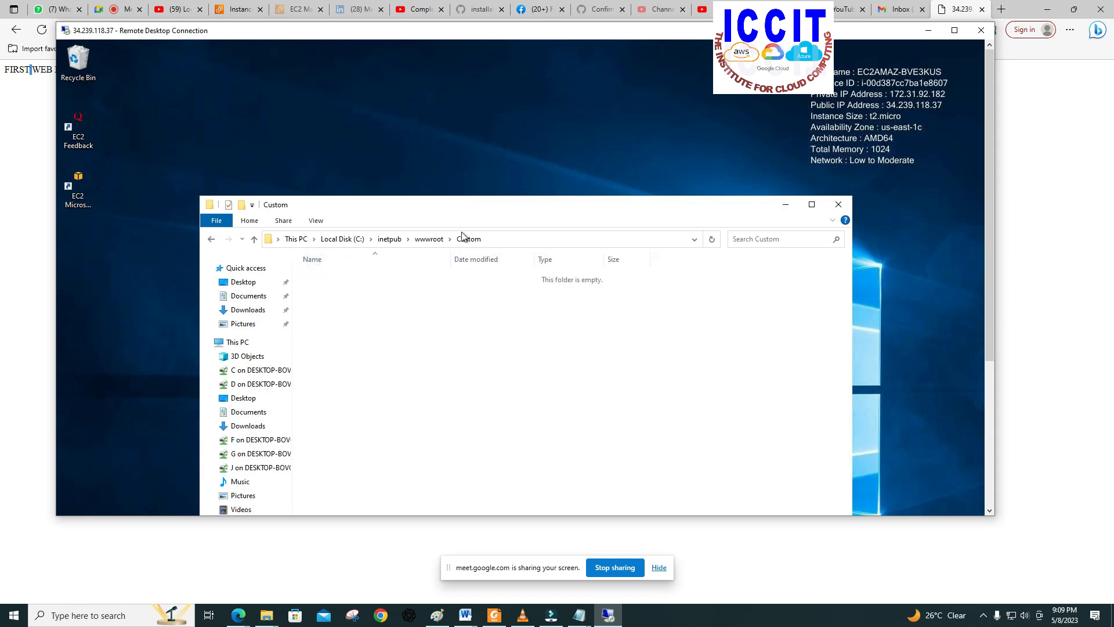
left_click(469, 207)
left_click(461, 203)
left_click_drag(464, 206, 465, 174)
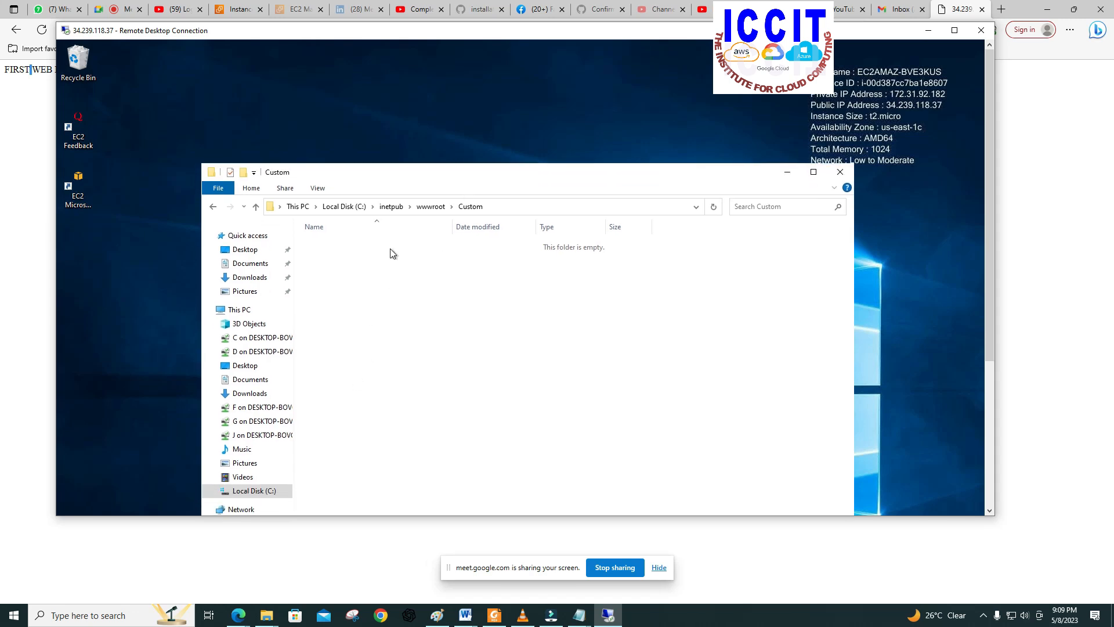
left_click_drag(395, 167, 390, 137)
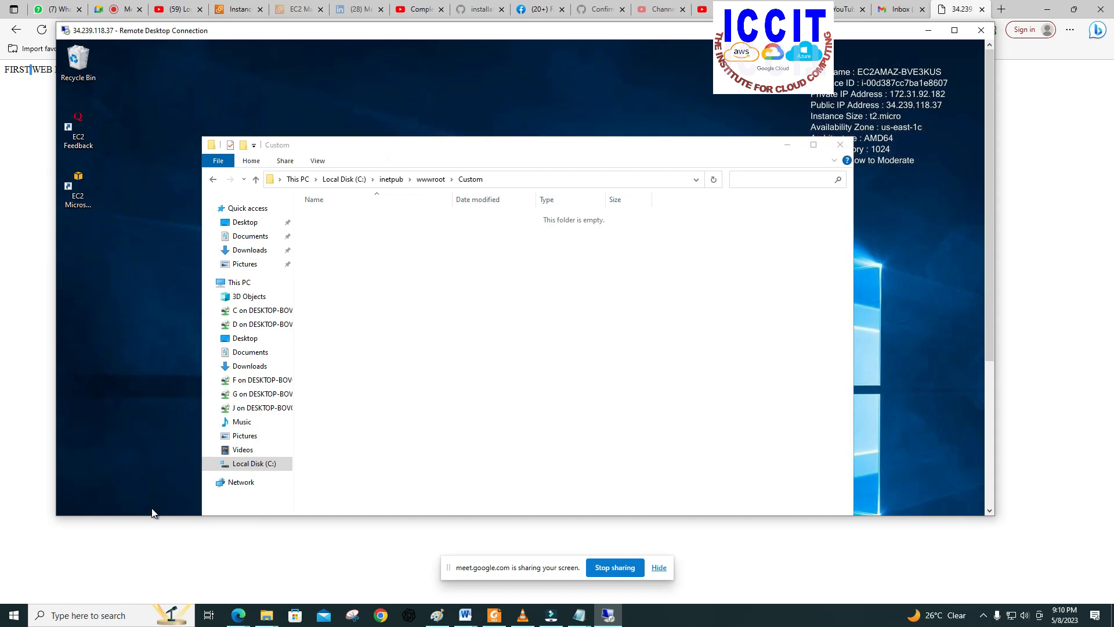
Step: Search SERVER1 for "nod" and open a blank Notepad document from the results
left_click_drag(990, 318, 987, 500)
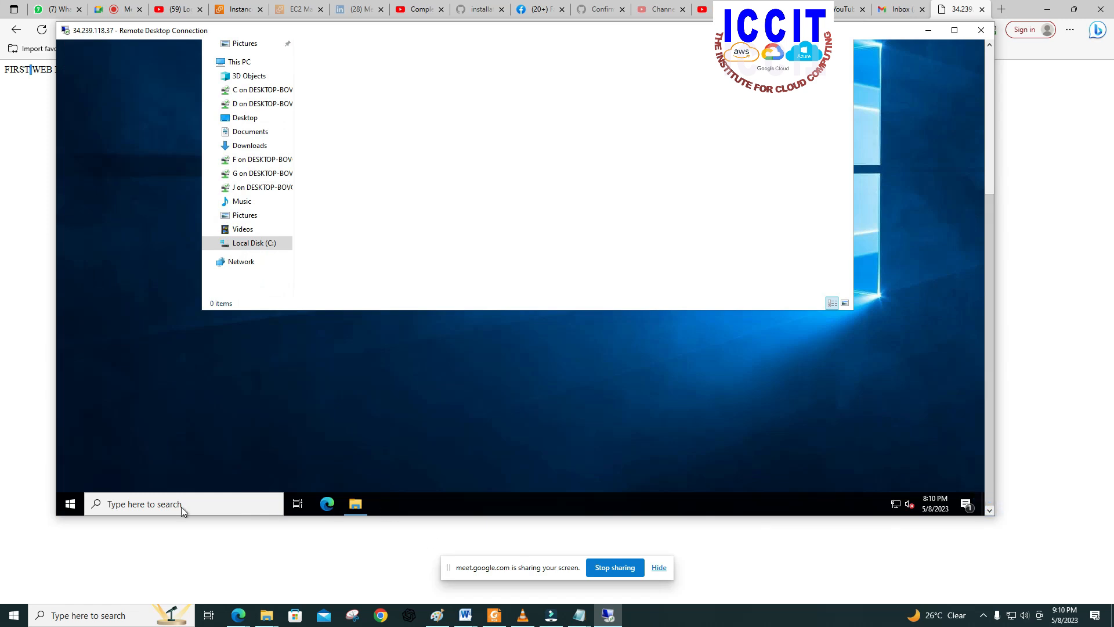
left_click(106, 504)
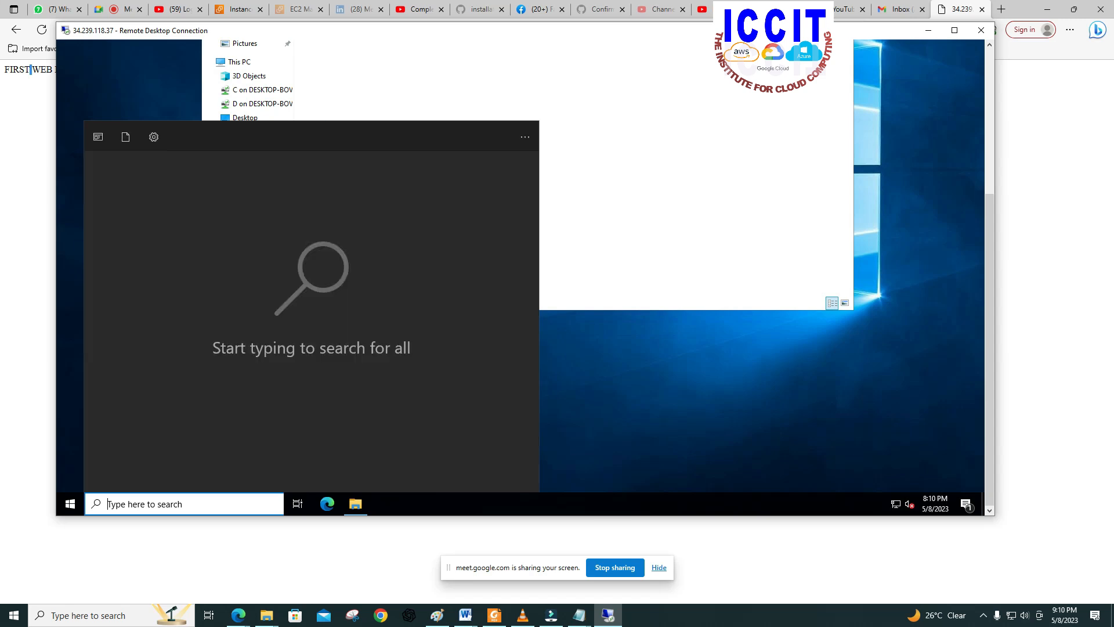
type("nod")
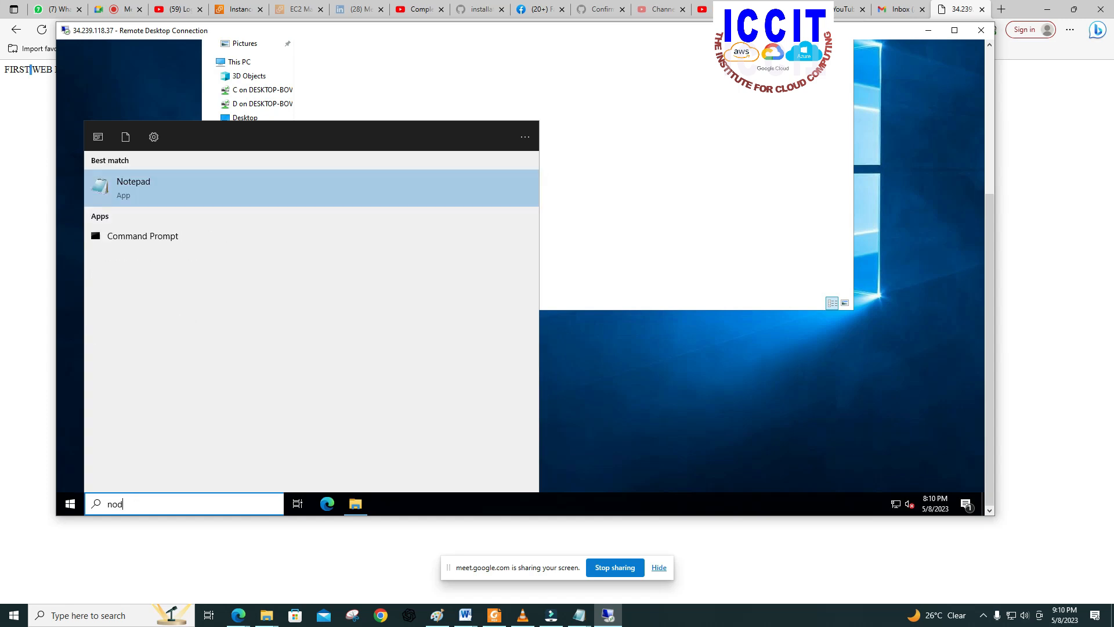
left_click(108, 192)
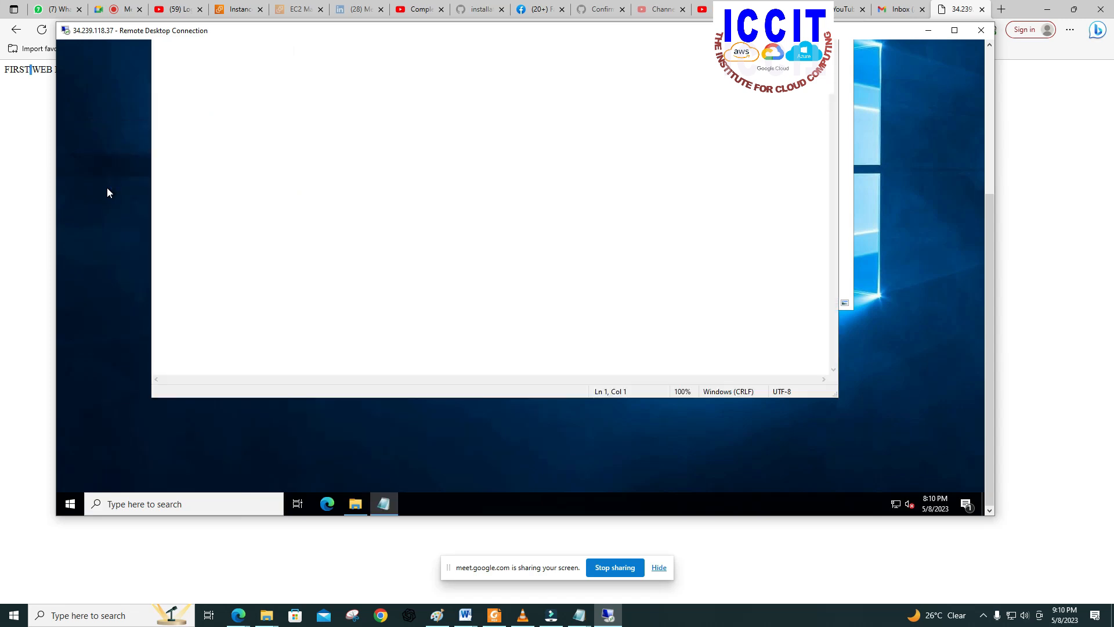
left_click_drag(991, 331, 984, 158)
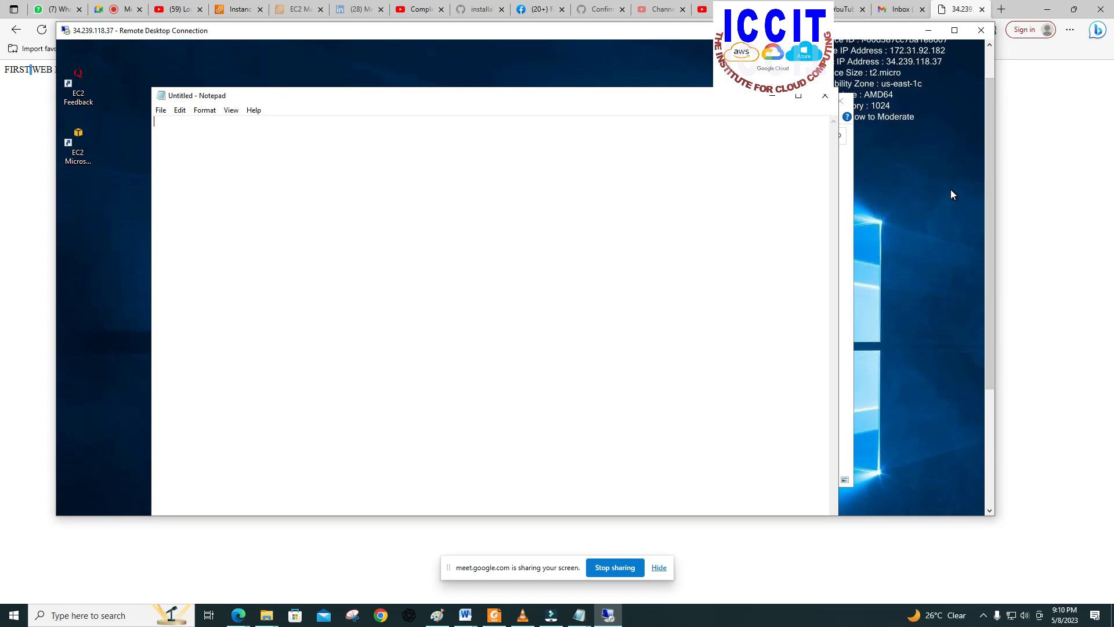
Step: Write the heading line "<h1> CONTENT IN PAGE </h1>" in the new Notepad document
type("<h1> CONTENT IN PA")
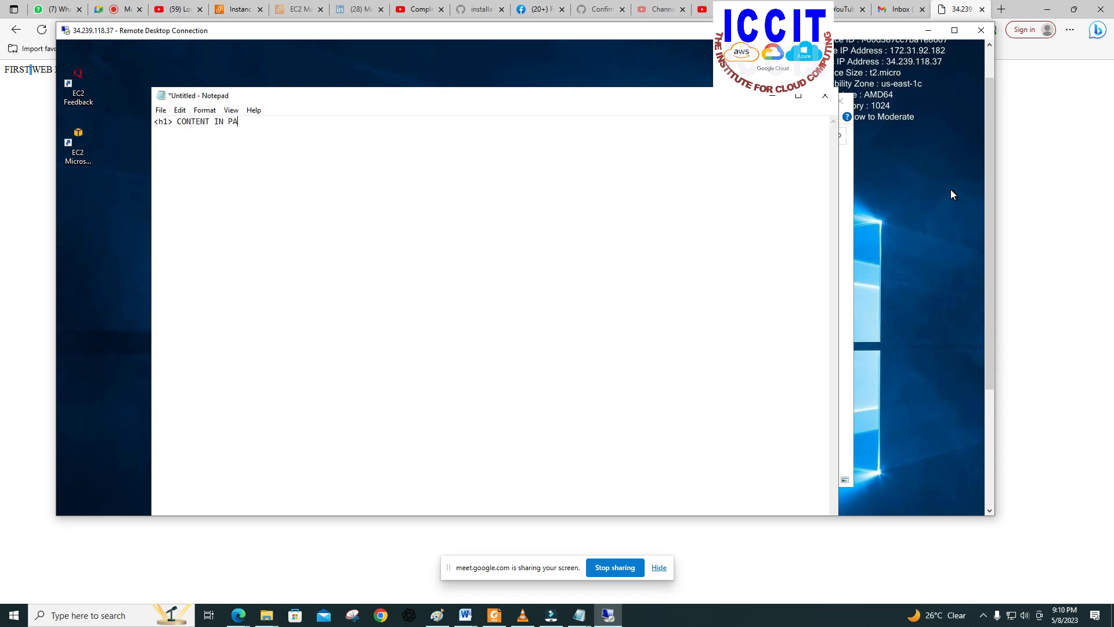
type("GE </h1>")
left_click(164, 111)
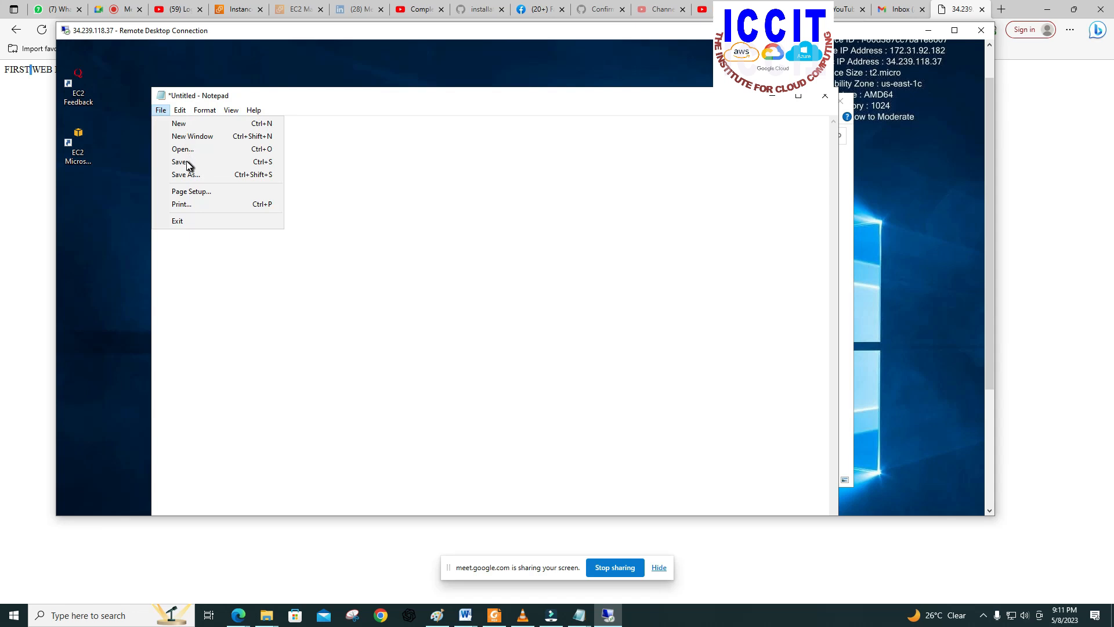
key("Escape")
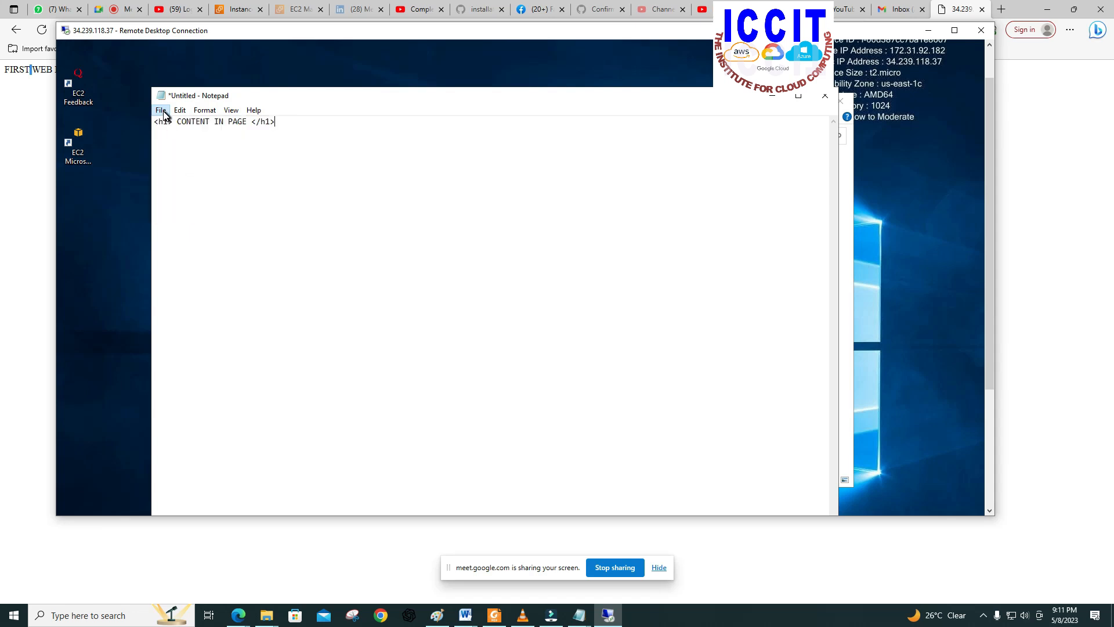
key("alt+e")
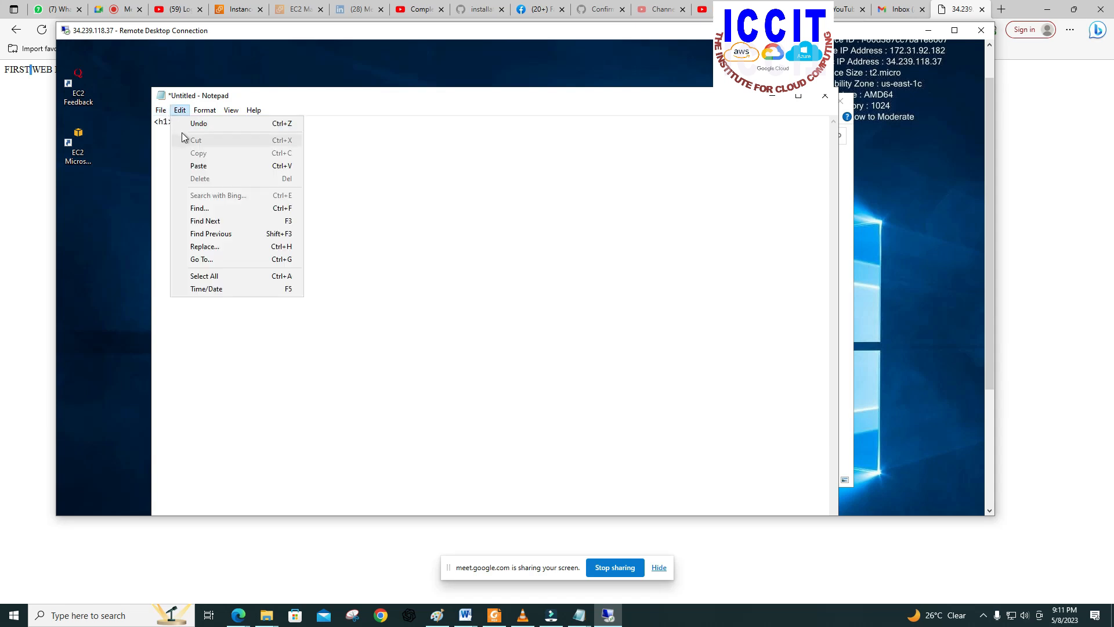
left_click(162, 114)
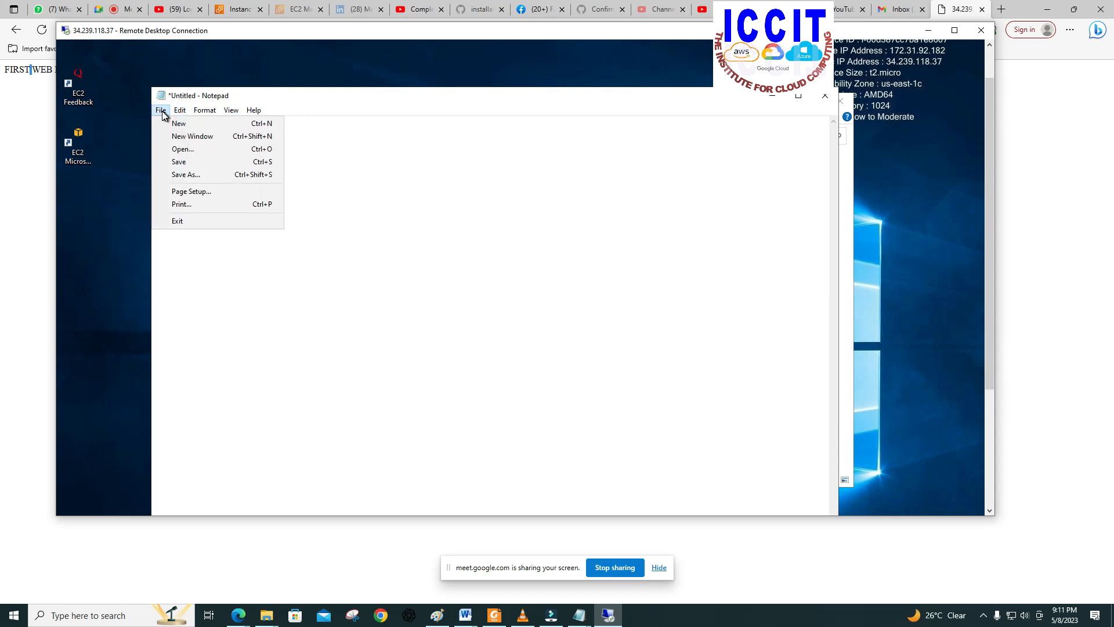
left_click(161, 111)
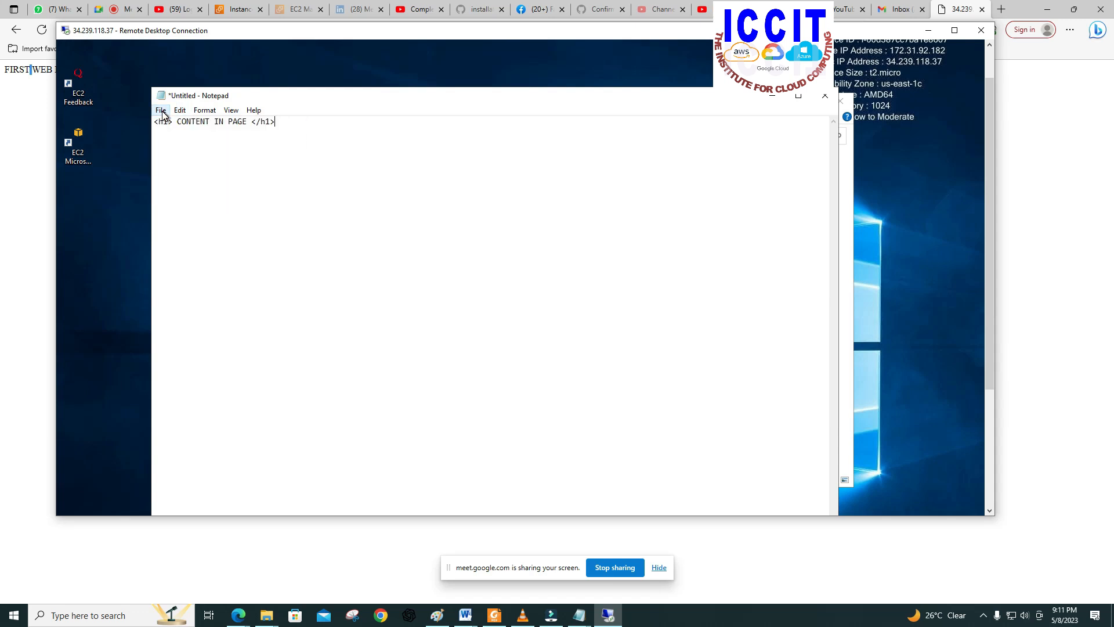
Step: Start saving the Notepad document, naming it index.html and setting the save type to All Files
left_click(162, 112)
left_click(162, 111)
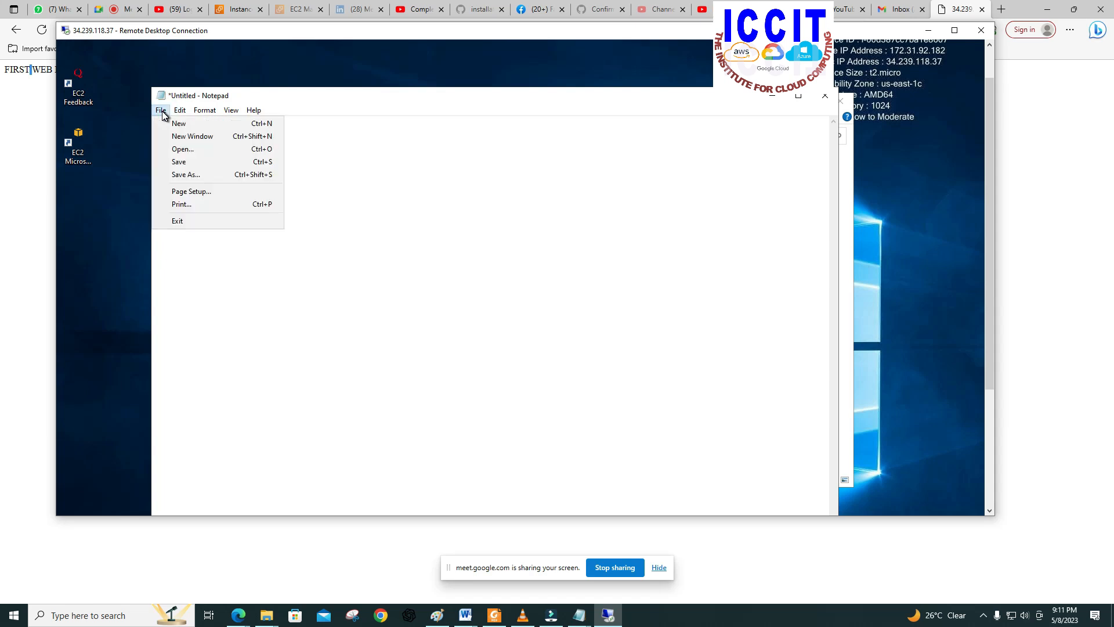
left_click(178, 164)
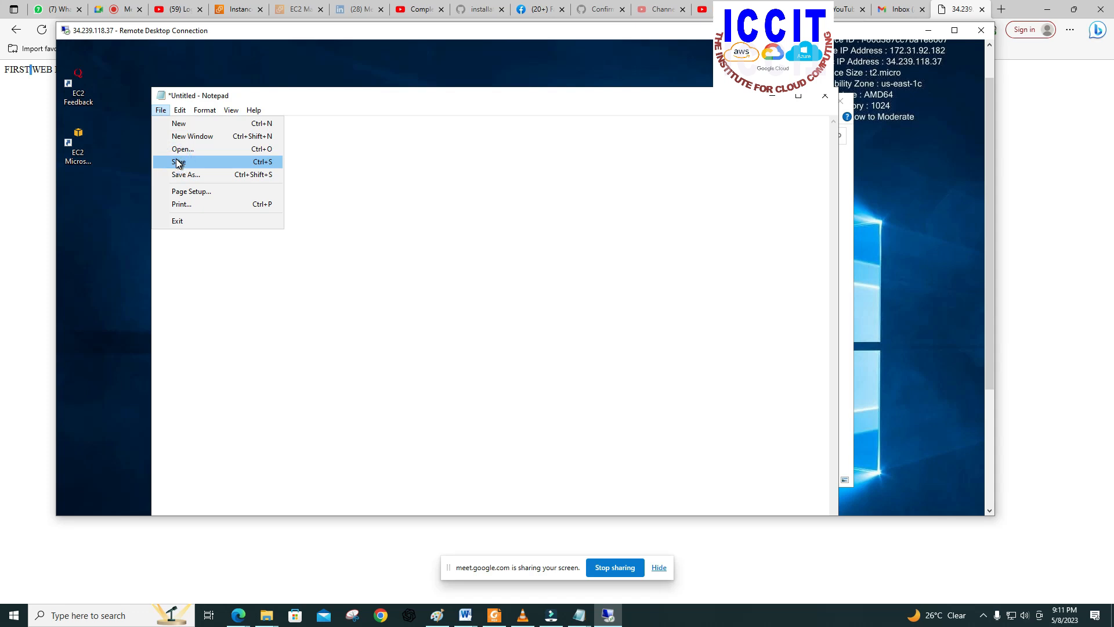
left_click(177, 163)
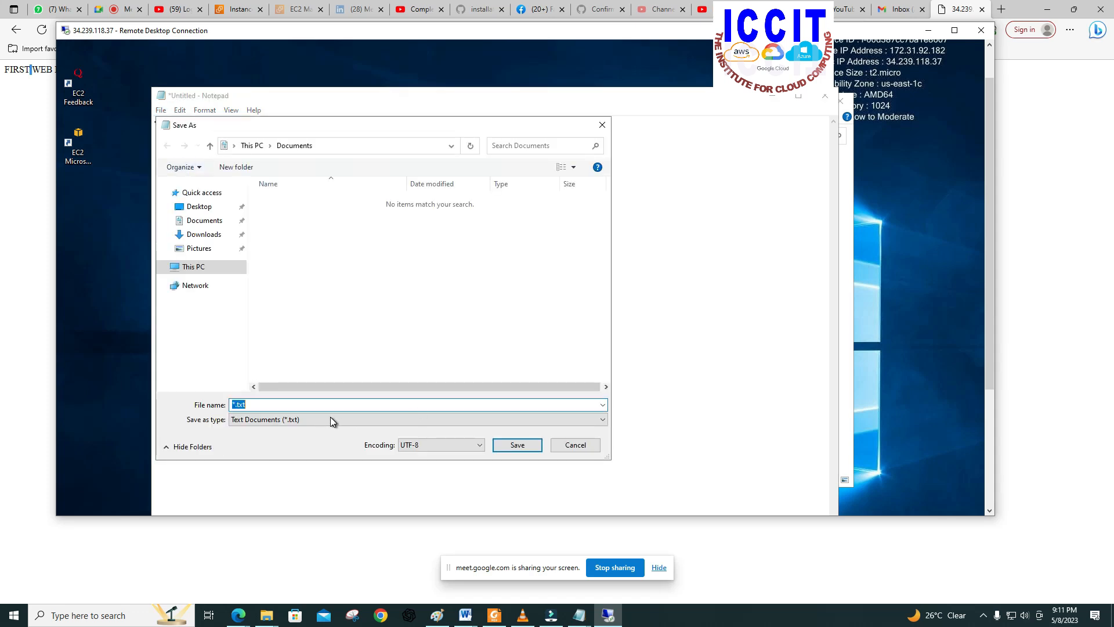
type("index")
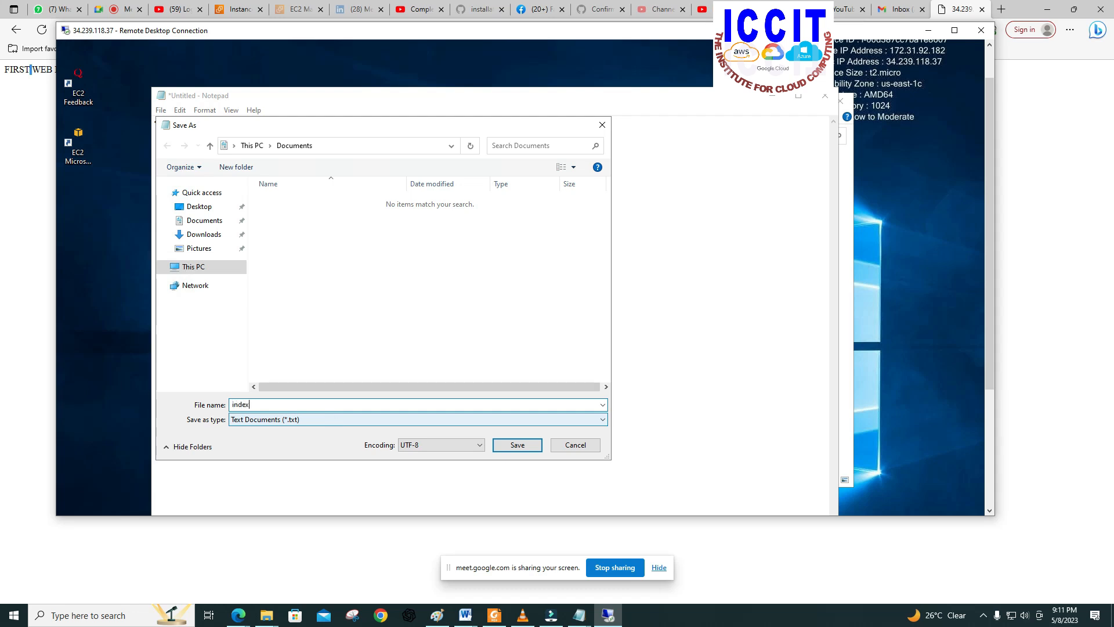
type(".html")
left_click(309, 422)
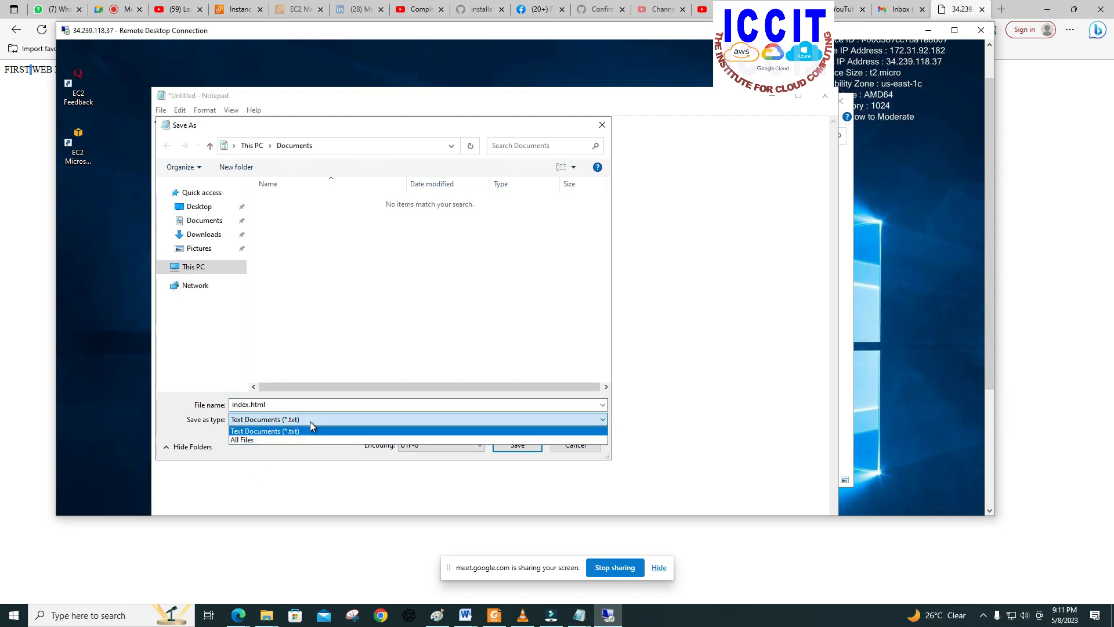
left_click(294, 440)
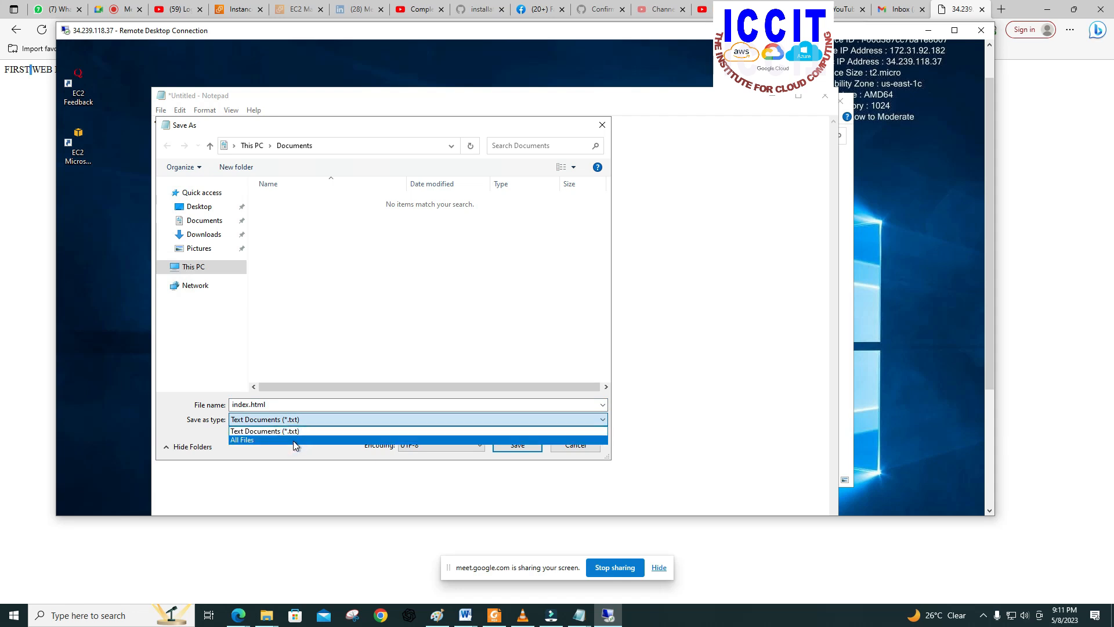
Step: Save the file in the Custom folder under Local Disk (C:), inetpub and wwwroot, and close Notepad
left_click(191, 268)
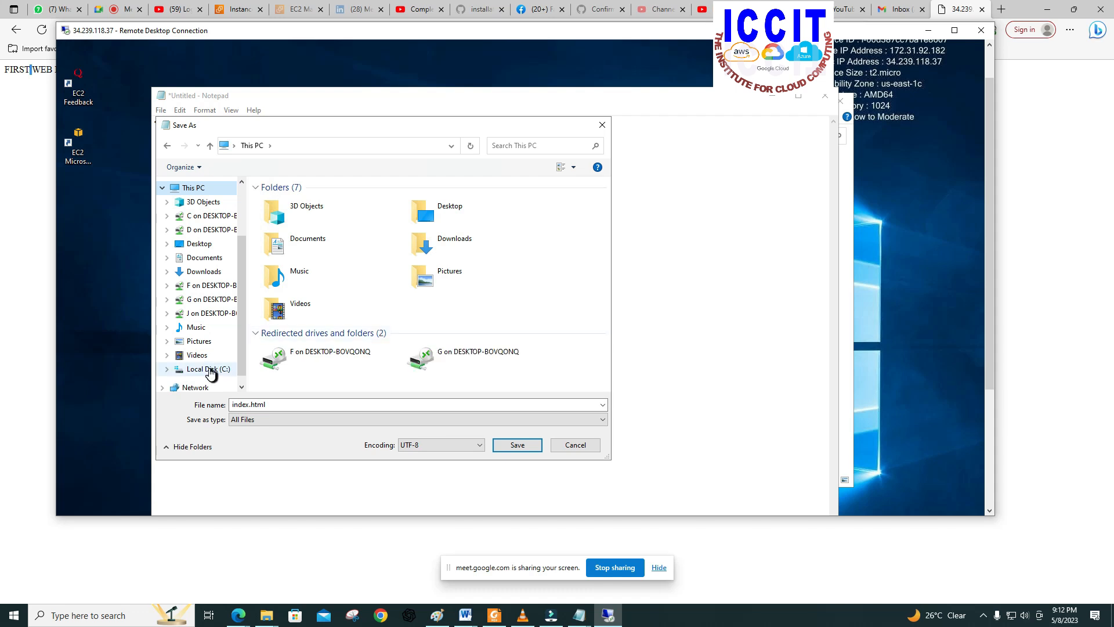
left_click(210, 373)
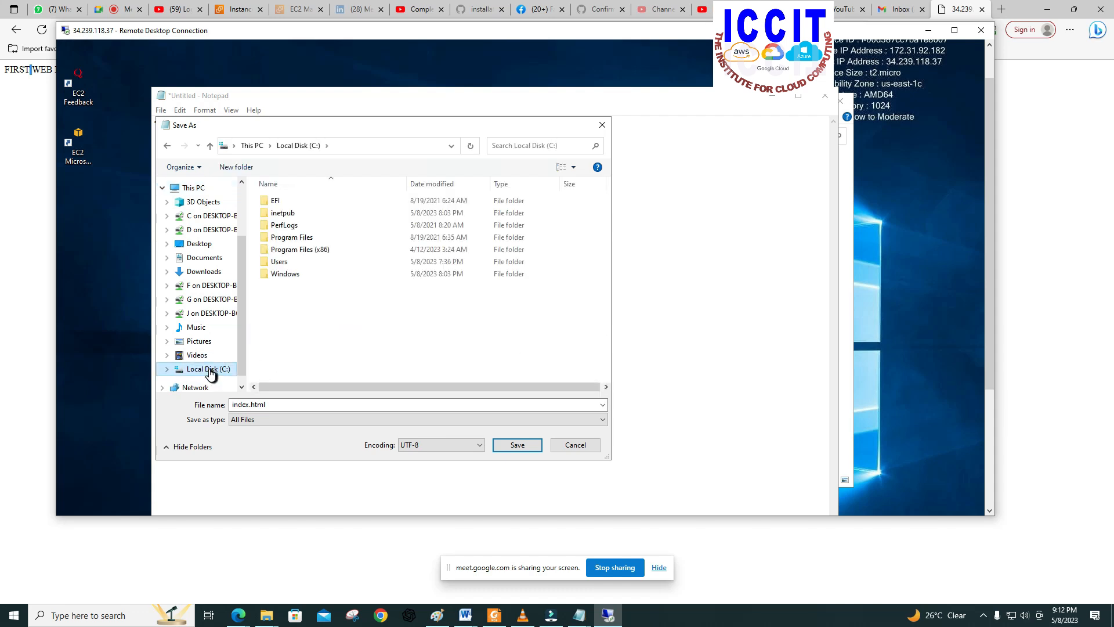
left_click(290, 214)
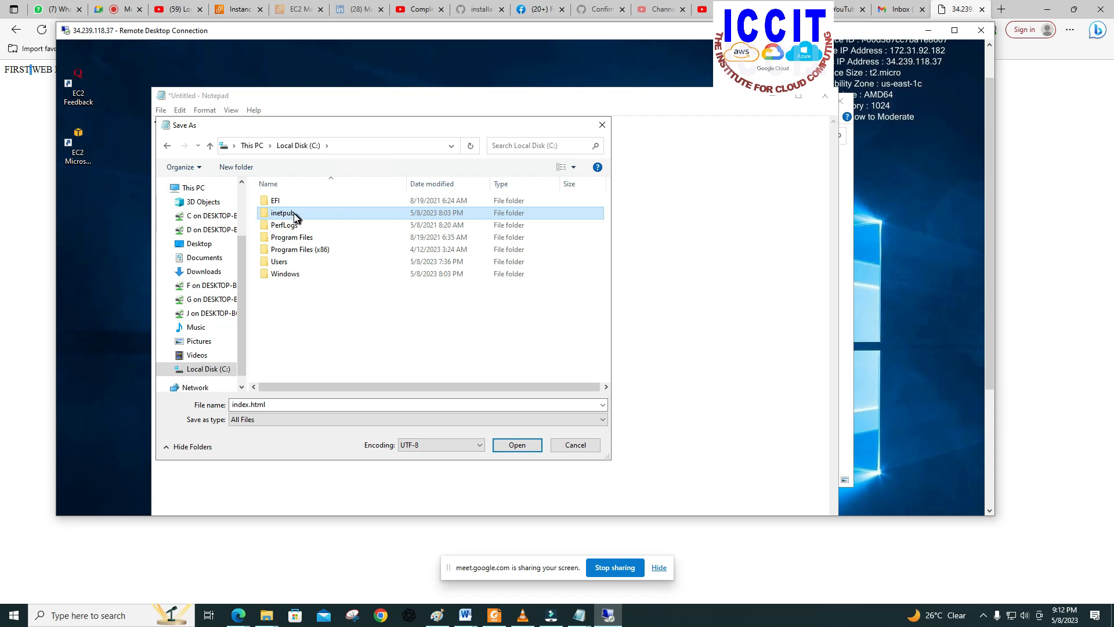
left_click(294, 217)
double_click(288, 251)
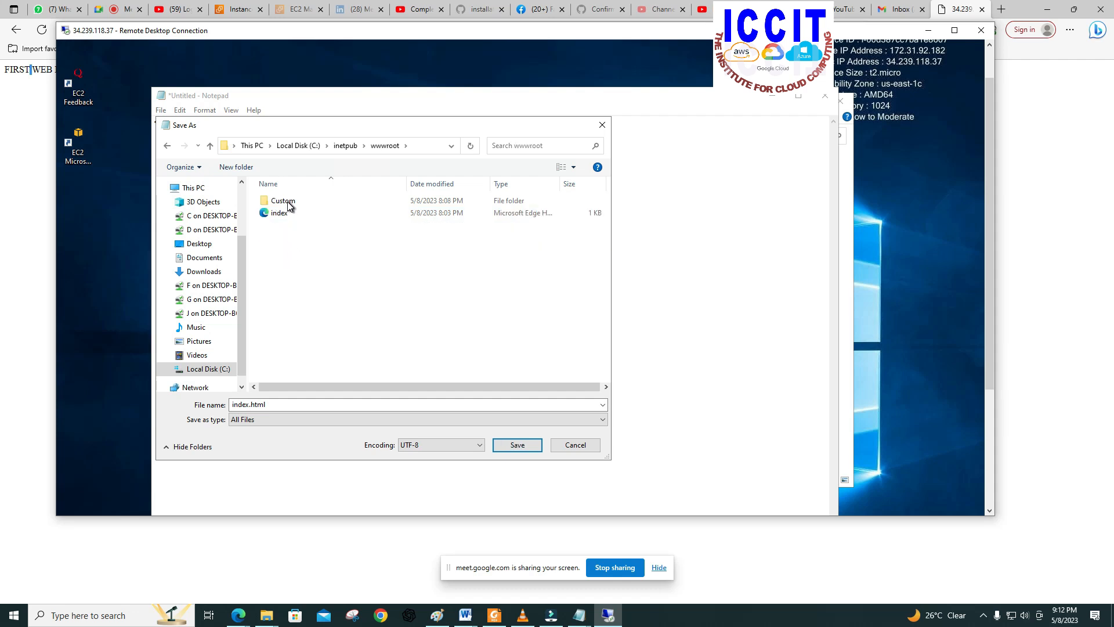
double_click(287, 201)
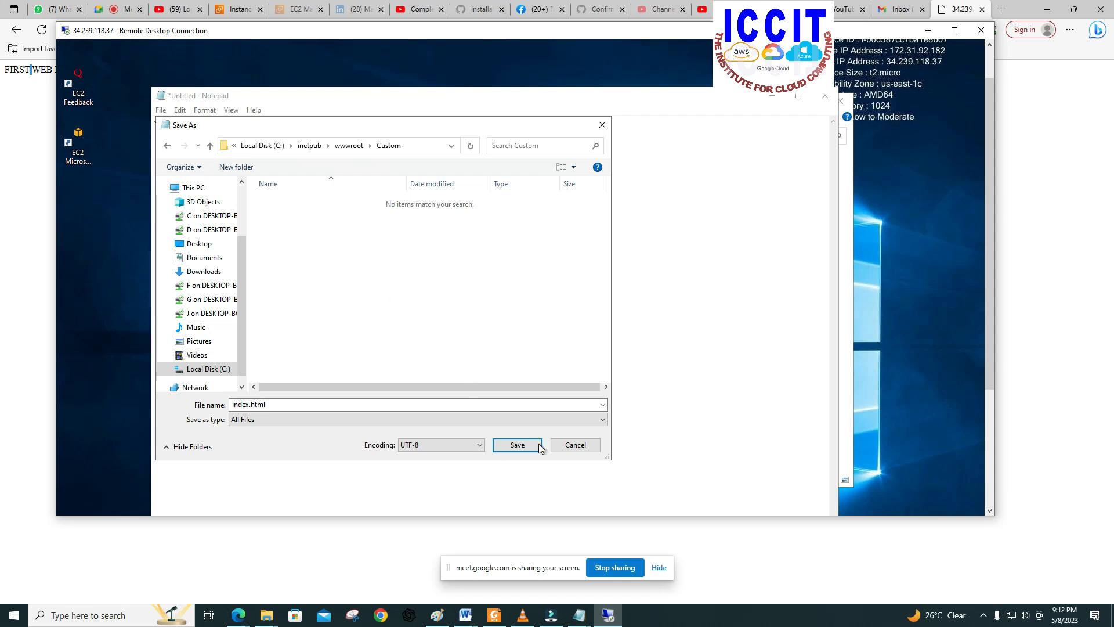
left_click(521, 446)
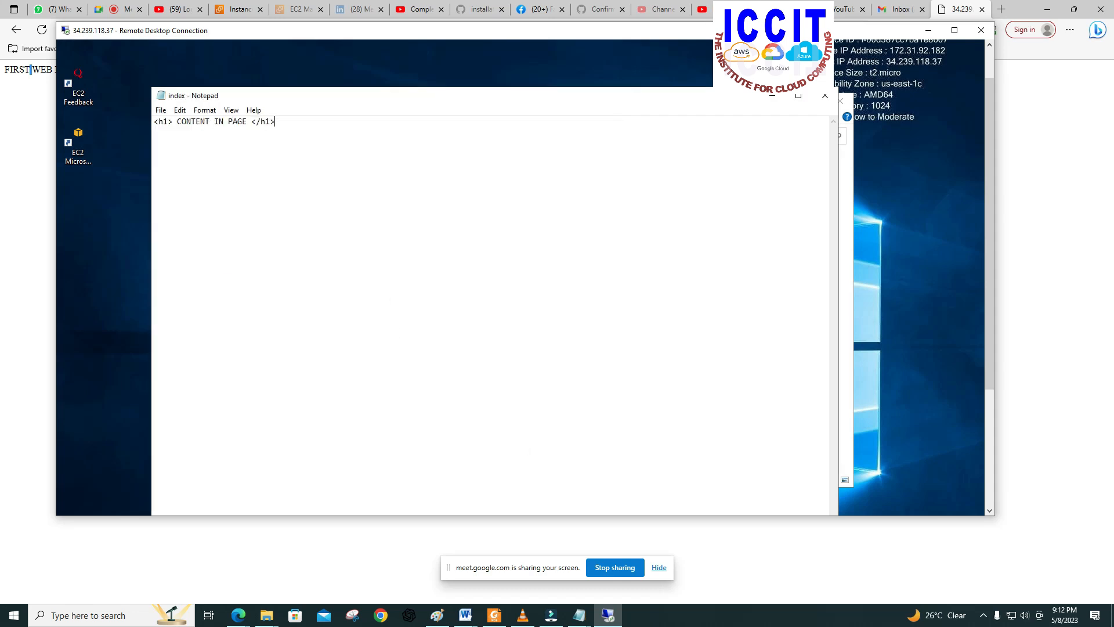
left_click(827, 101)
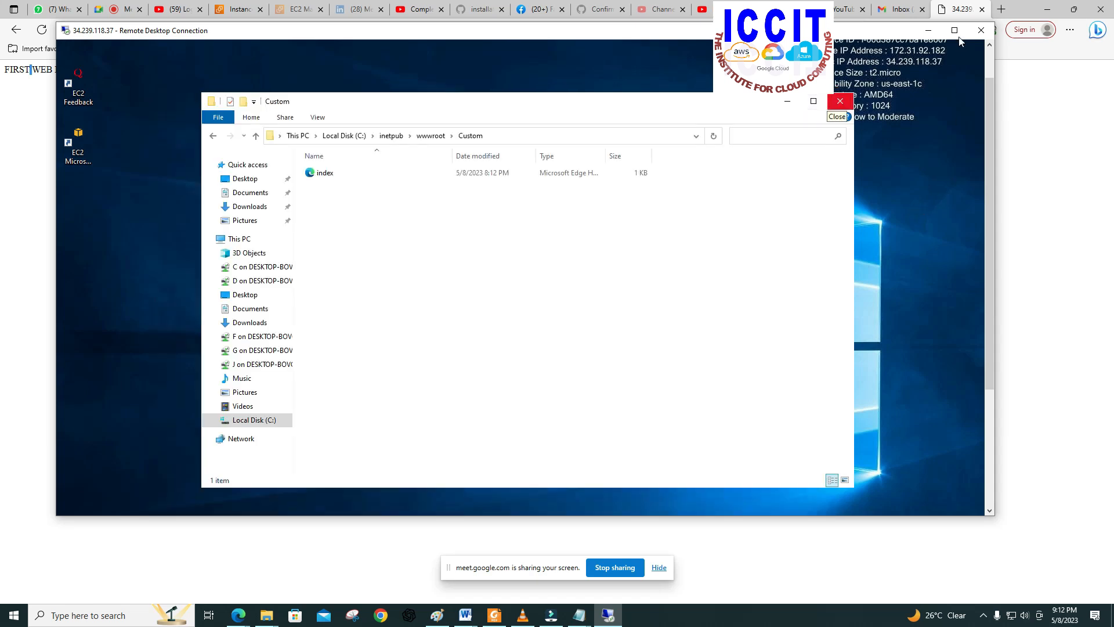
Step: Leave the remote session for the browser, and switch to the untitled local Notepad note to start a line below the server IP address
left_click(963, 13)
left_click(82, 102)
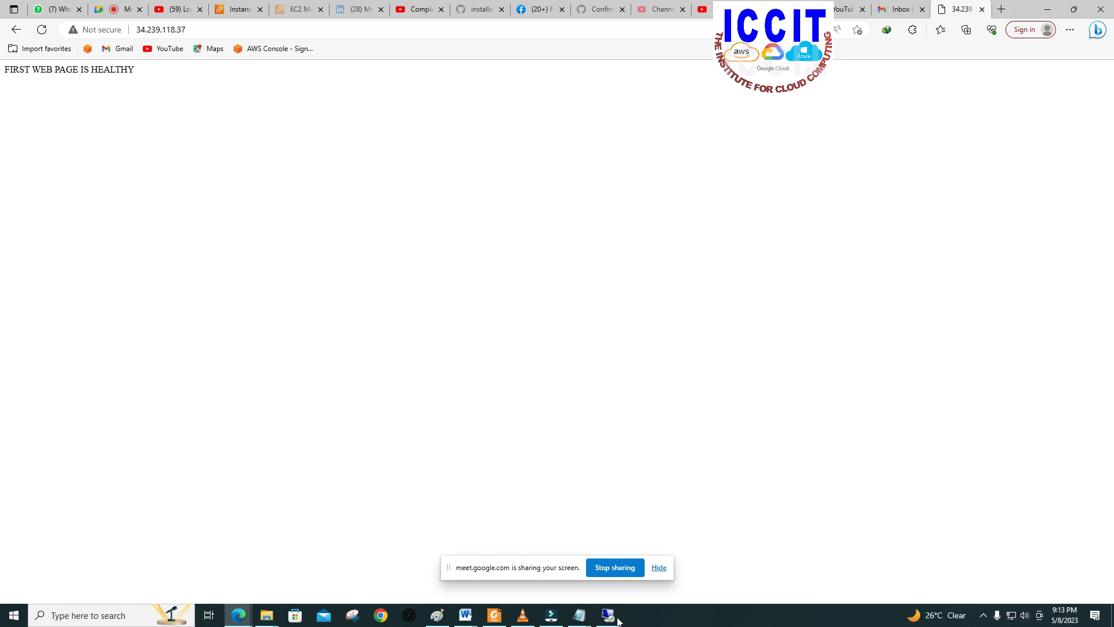
left_click(588, 621)
left_click(607, 577)
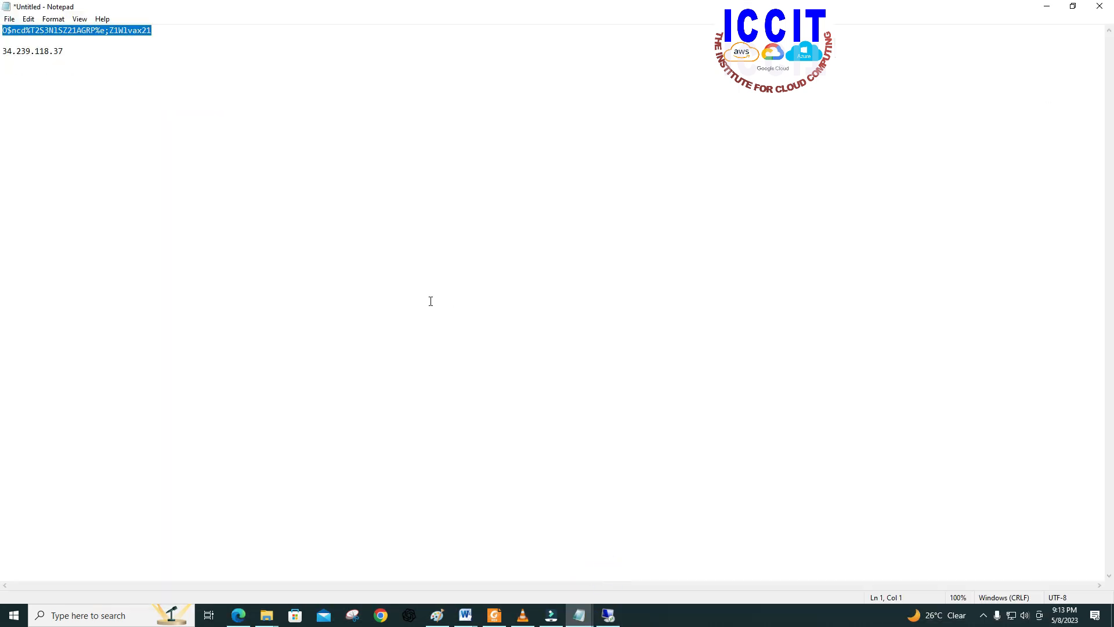
left_click(260, 156)
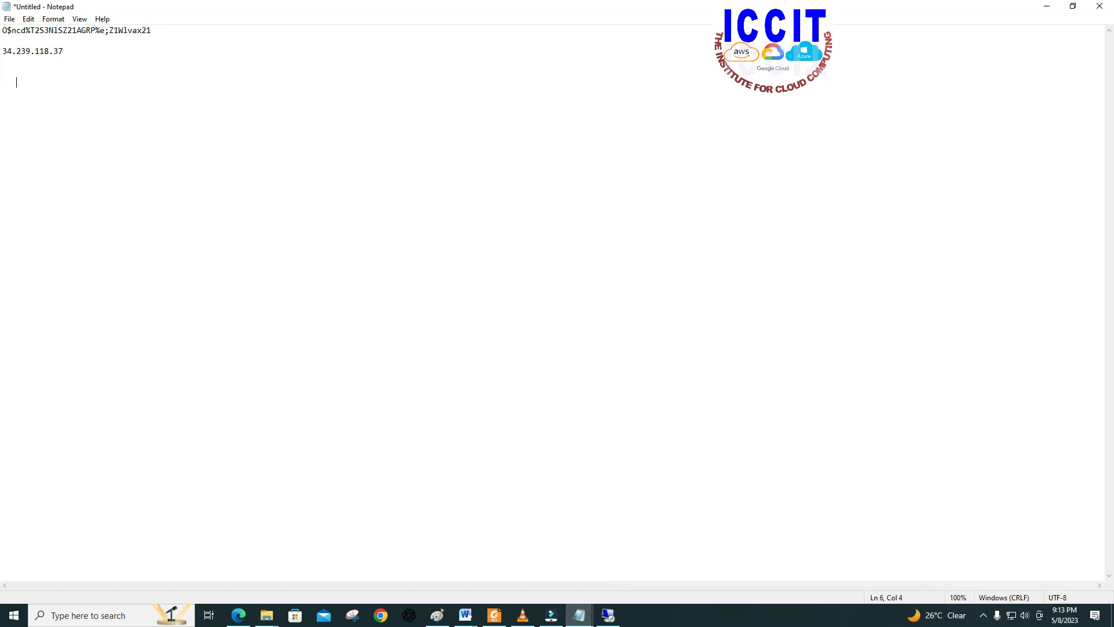
Step: Write the sample heading line "<h1> jgguygukggjkghkj </h1>" below the server IP address in the note
type("<h1> jgguygukggjkghkj </h1>")
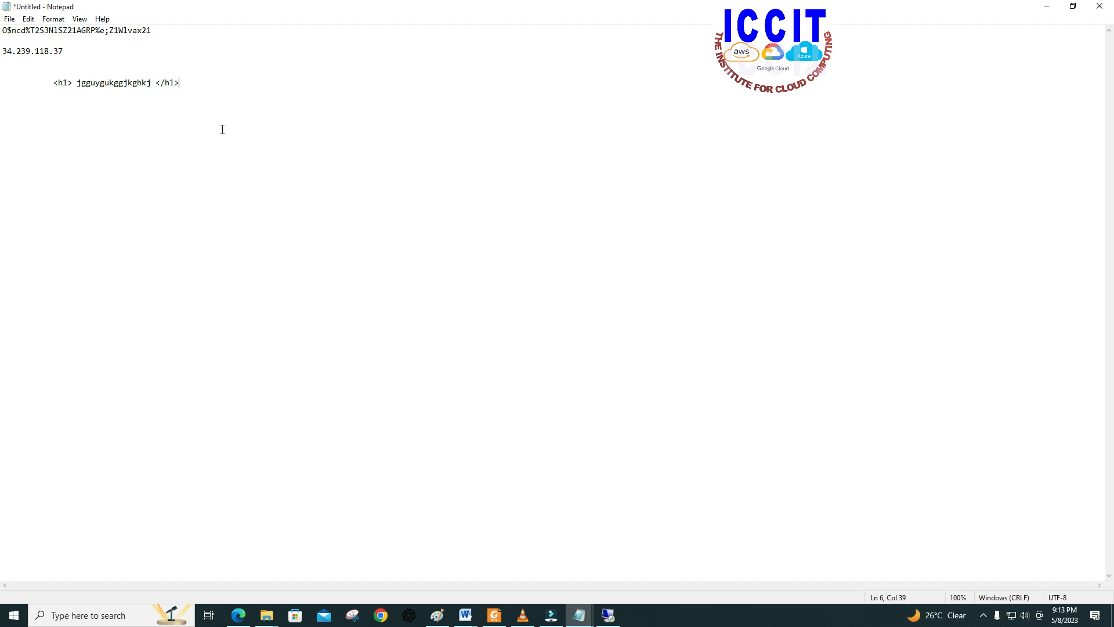
Step: Point out the slash in the closing h1 tag of the sample heading line
left_click(159, 83)
double_click(165, 84)
left_click(166, 85)
Step: Switch to the Google Meet call in the browser and present the entire screen to the participants
mouse_move(454, 612)
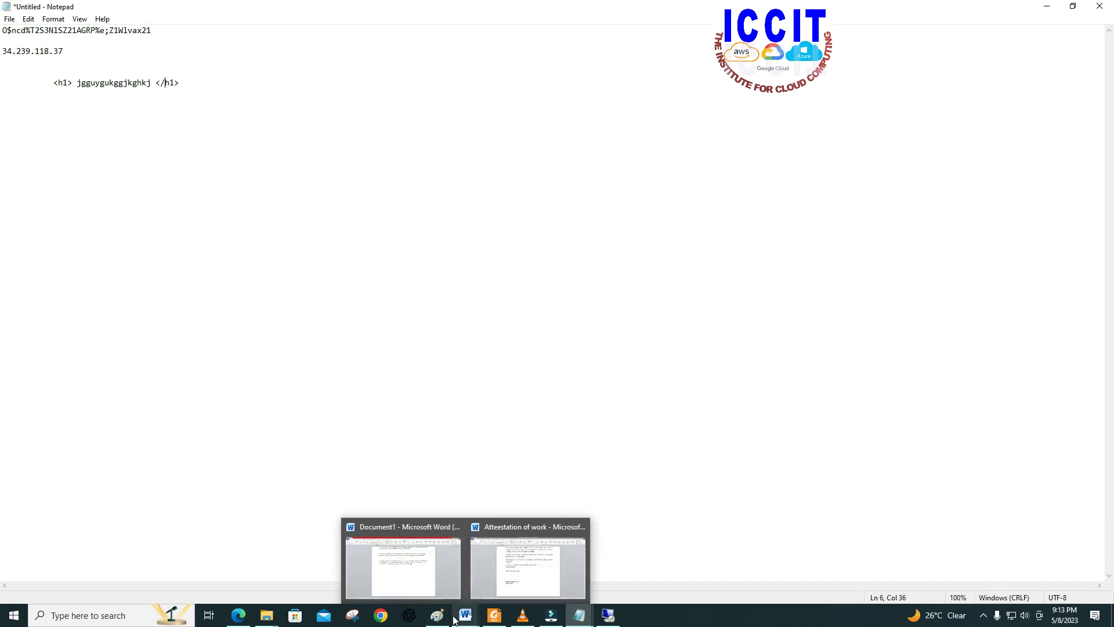
left_click(244, 622)
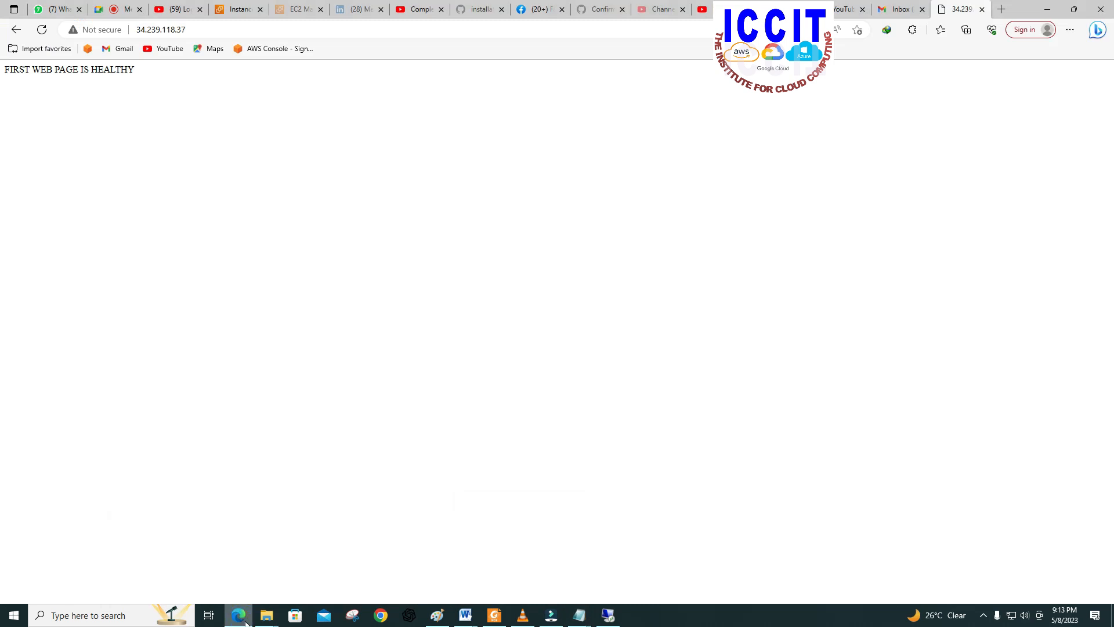
left_click(119, 16)
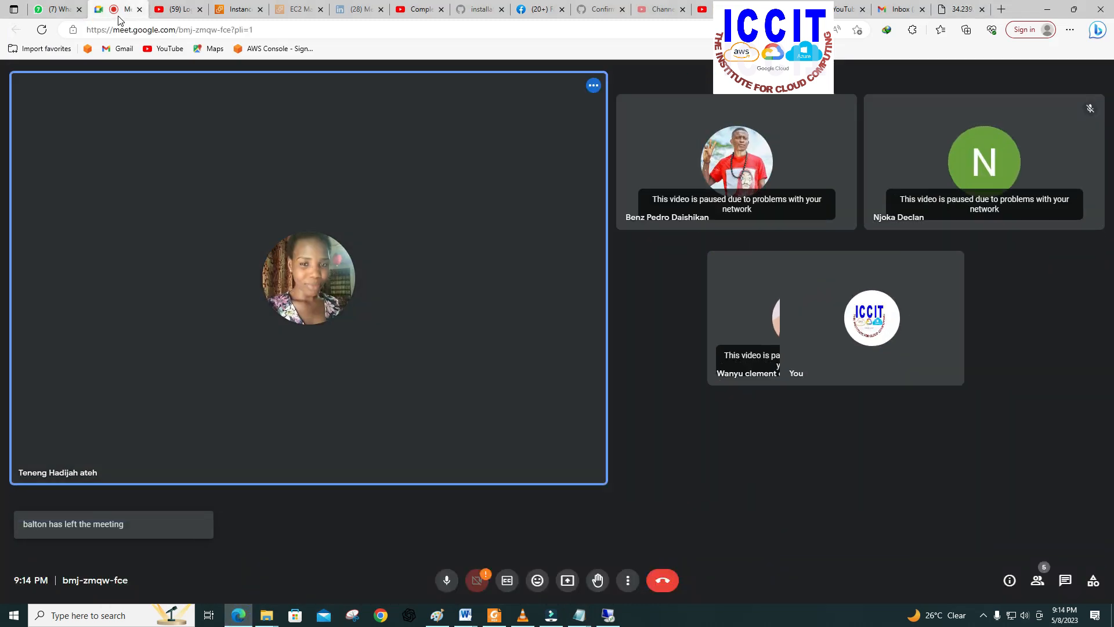
left_click(569, 581)
left_click(593, 496)
left_click(495, 160)
left_click(659, 261)
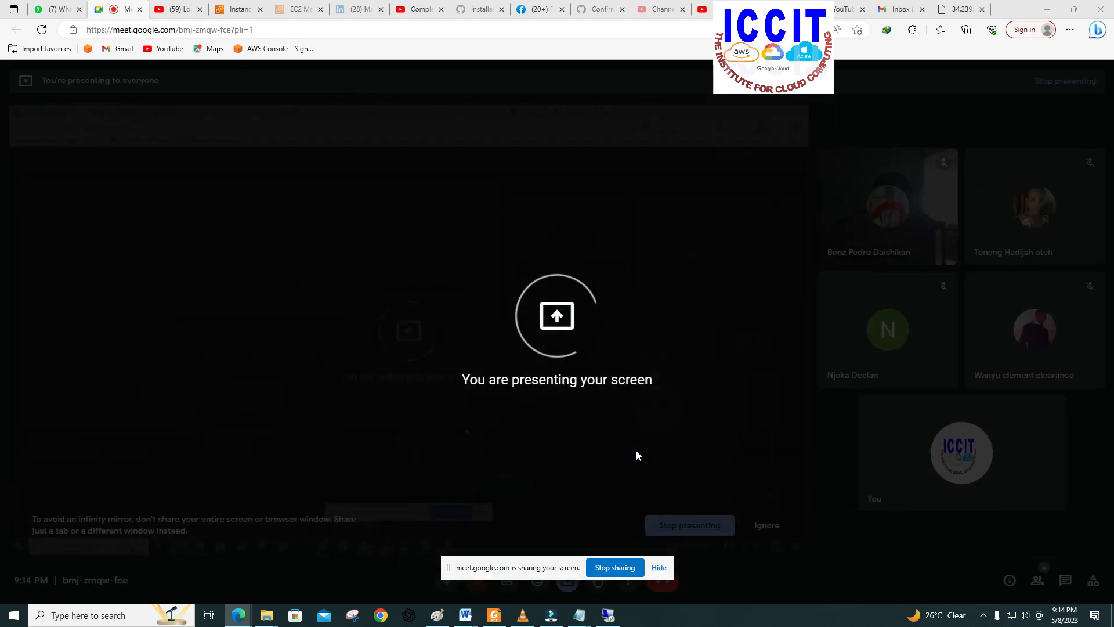
Step: Return to the untitled Notepad note and highlight the whole sample heading line, from opening to closing h1 tag
mouse_move(580, 618)
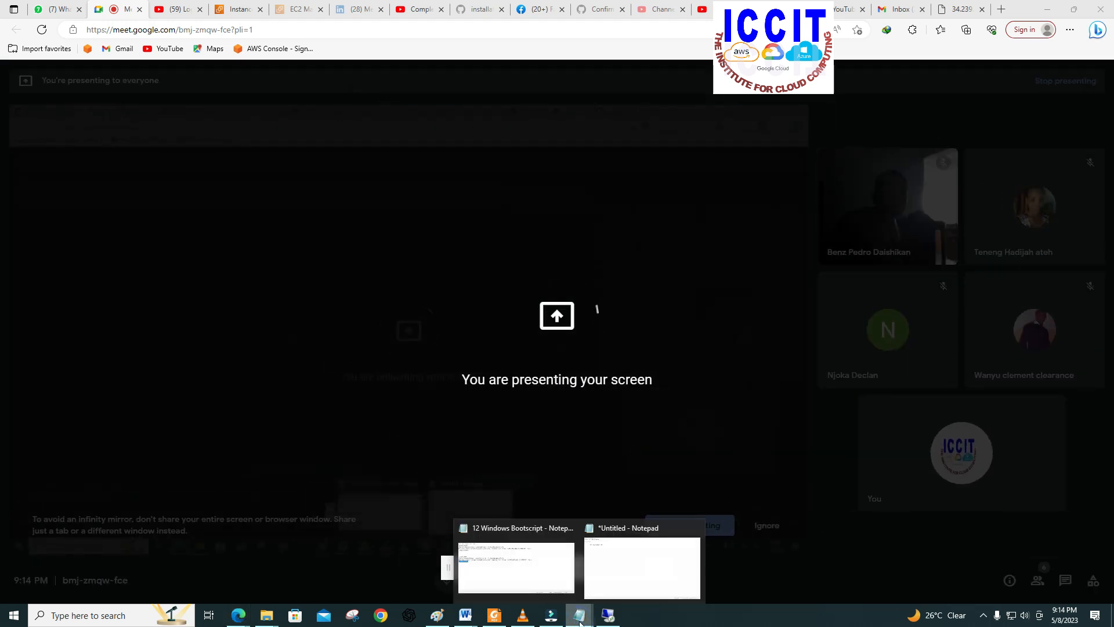
left_click(634, 580)
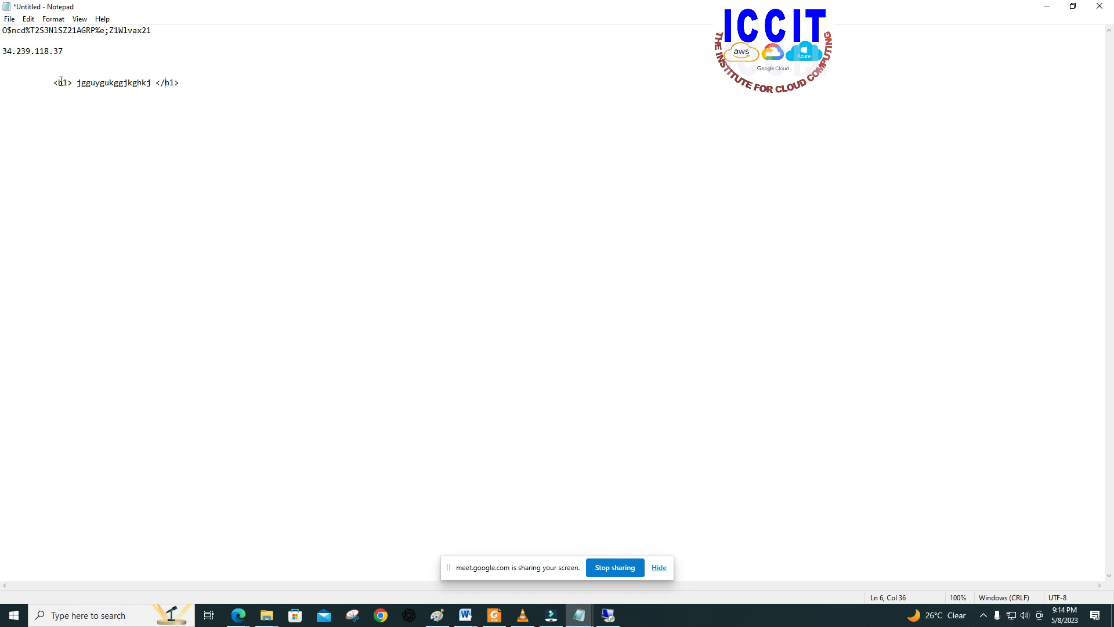
left_click_drag(129, 82, 183, 82)
left_click(183, 82)
left_click_drag(53, 82, 181, 81)
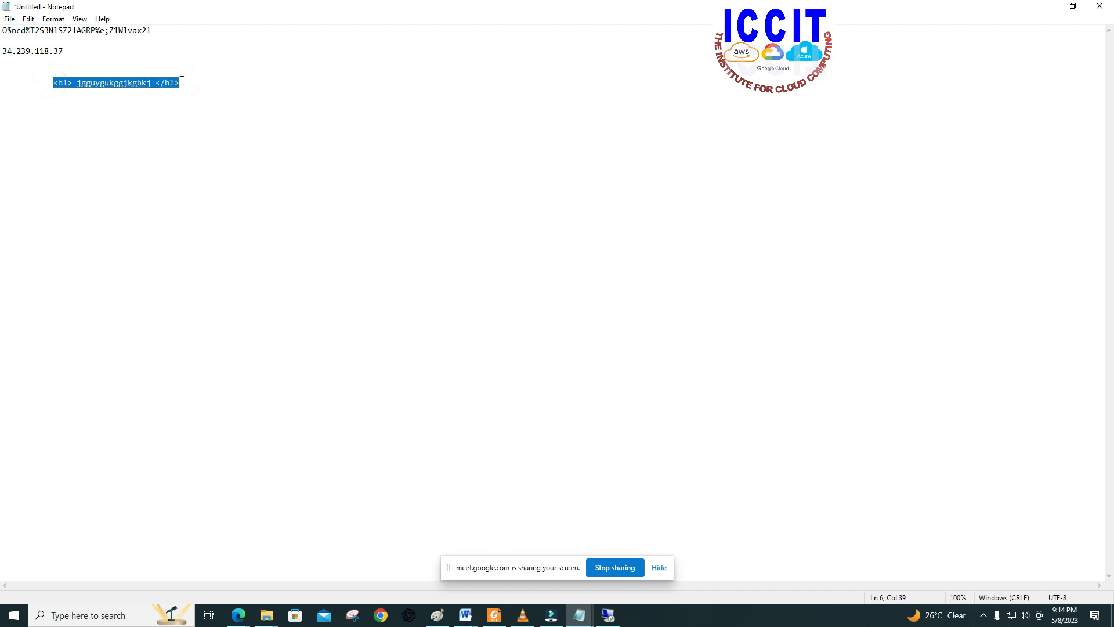
left_click(149, 81)
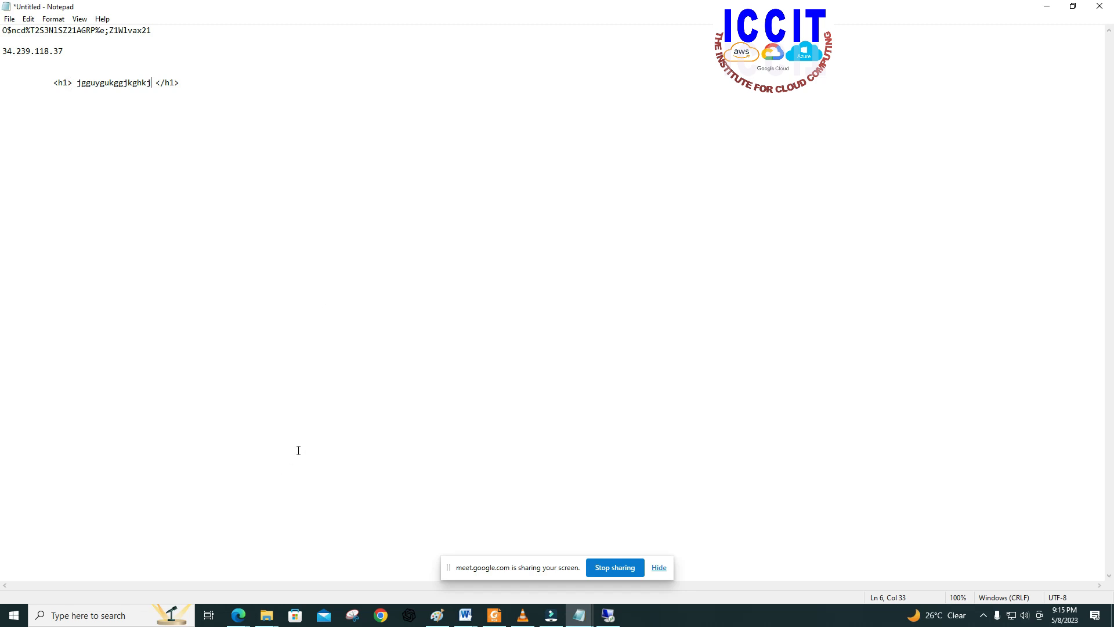
Step: Switch to the SERVER1 web page in the browser and load its custom folder page at 34.239.118.37/Custom/
left_click(238, 614)
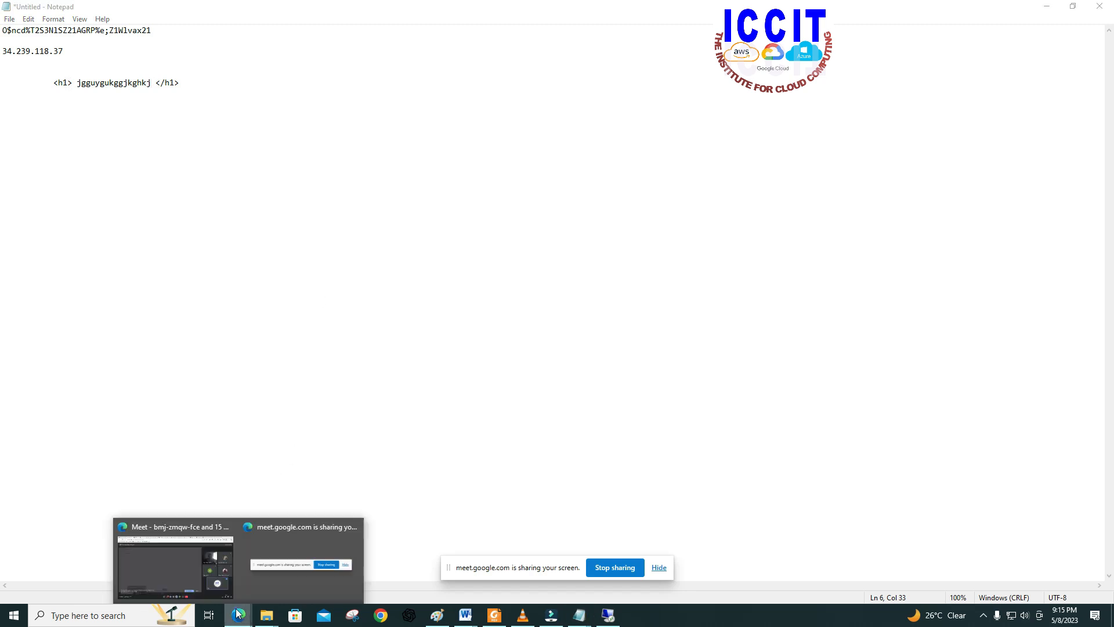
left_click(176, 575)
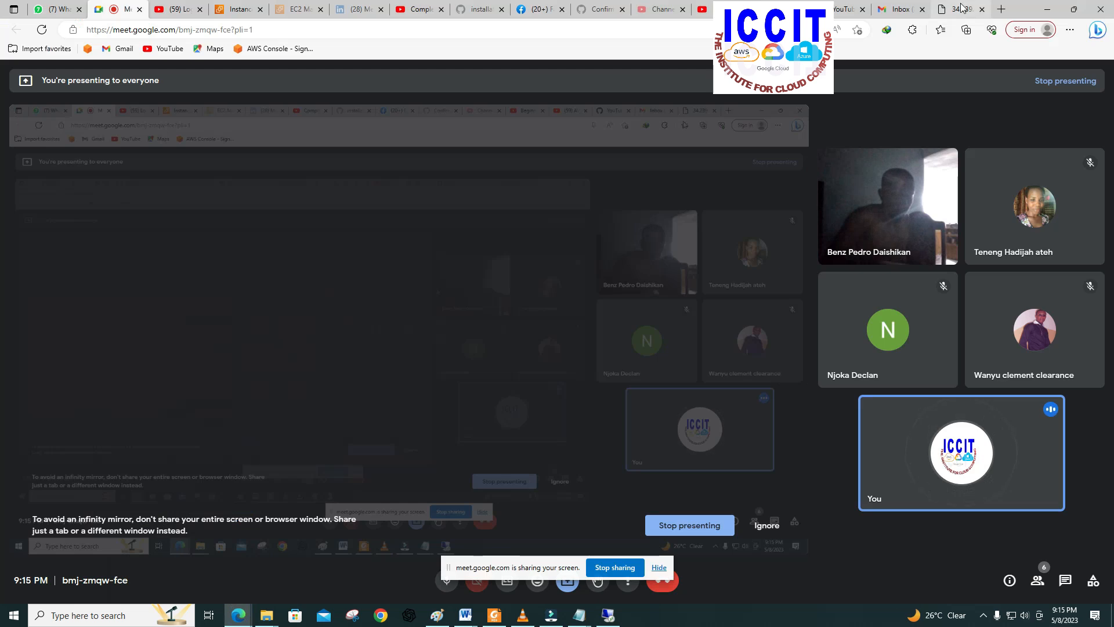
left_click(961, 8)
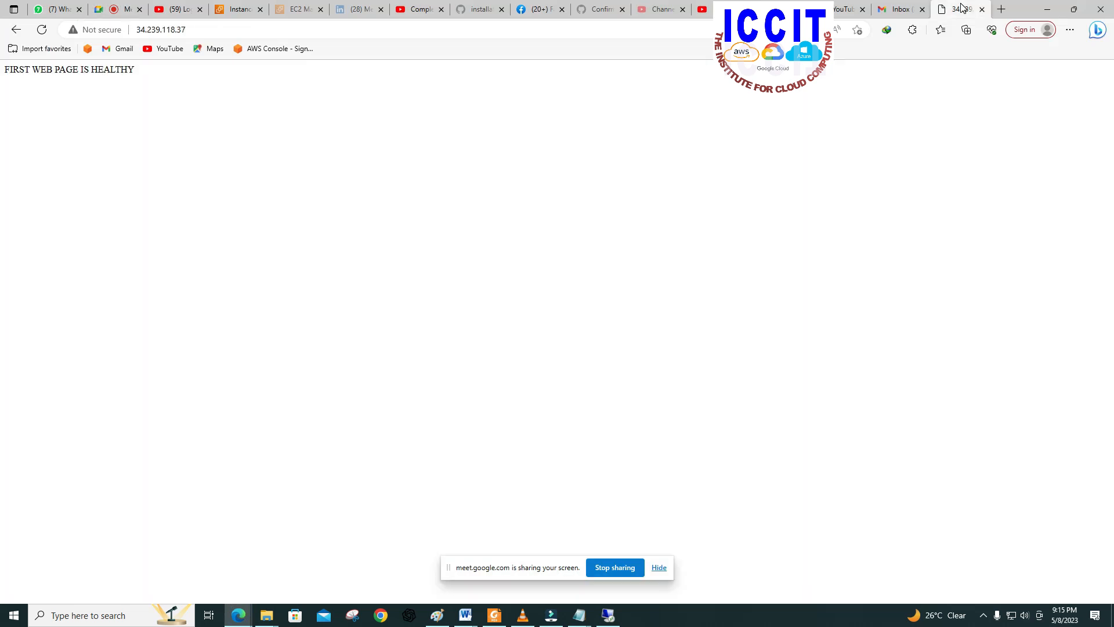
left_click(228, 29)
left_click(228, 28)
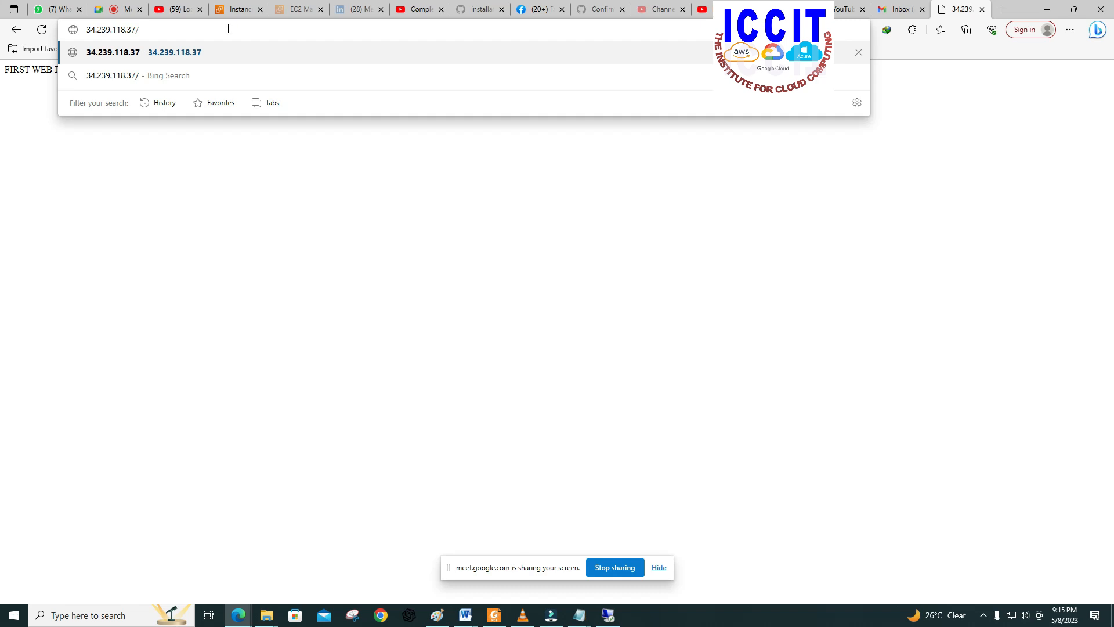
type("C")
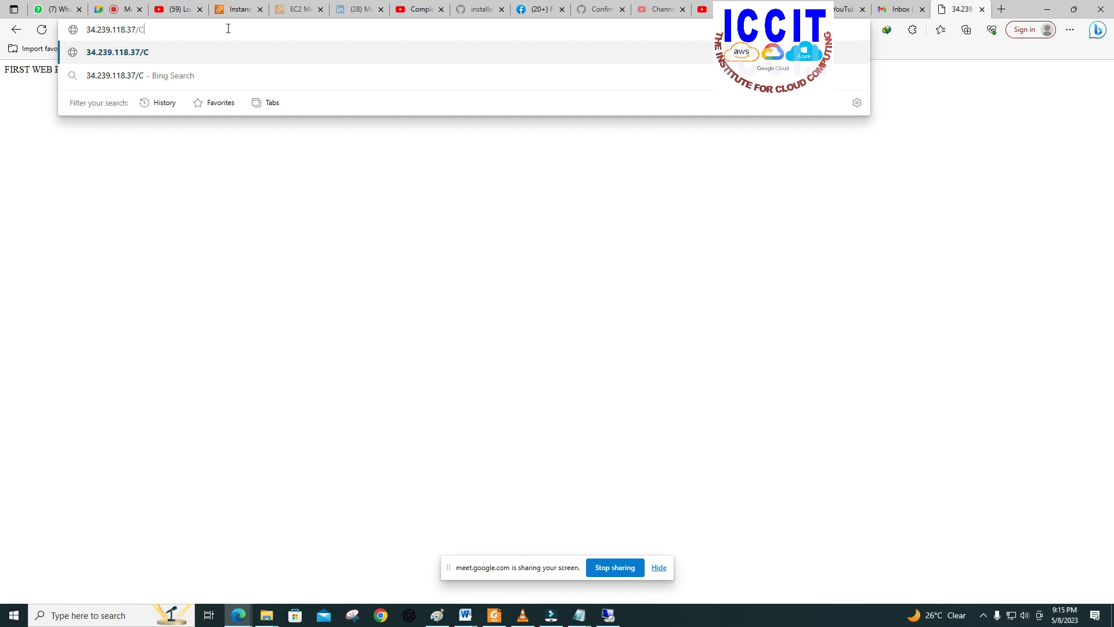
type("ustom")
type("/")
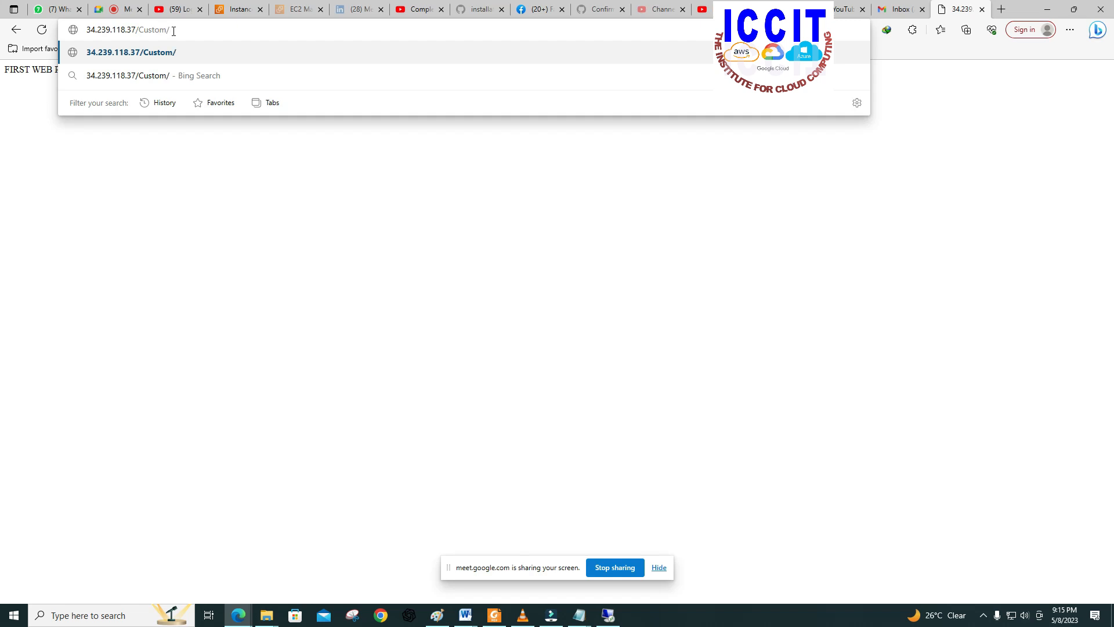
key("Return")
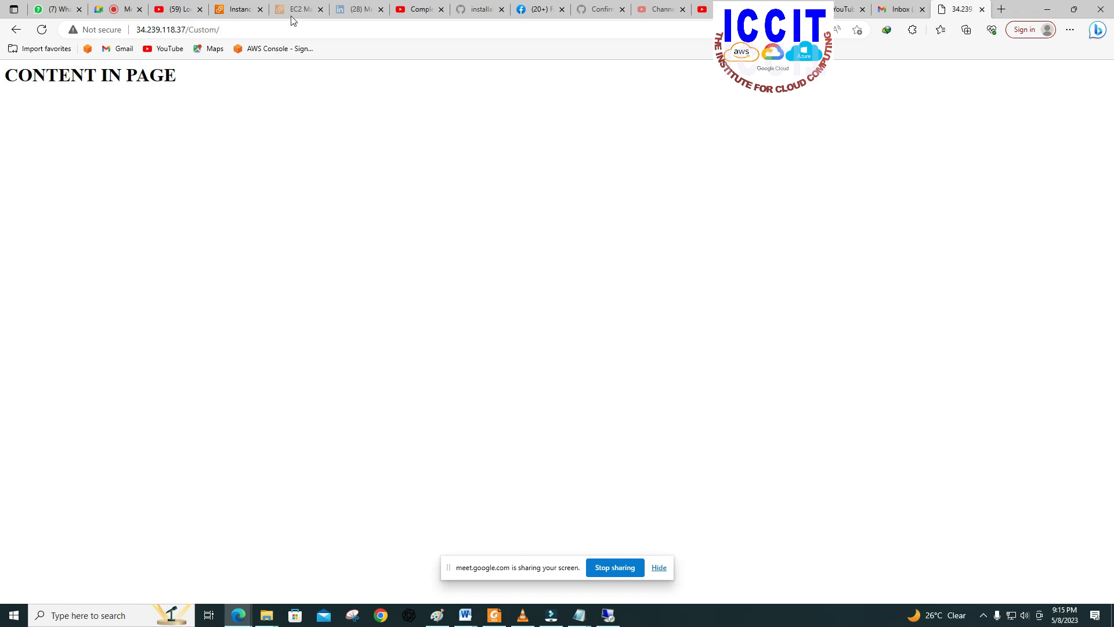
Step: Remove the Custom path from the address and load the server's root page at 34.239.118.37
left_click(225, 29)
left_click(224, 30)
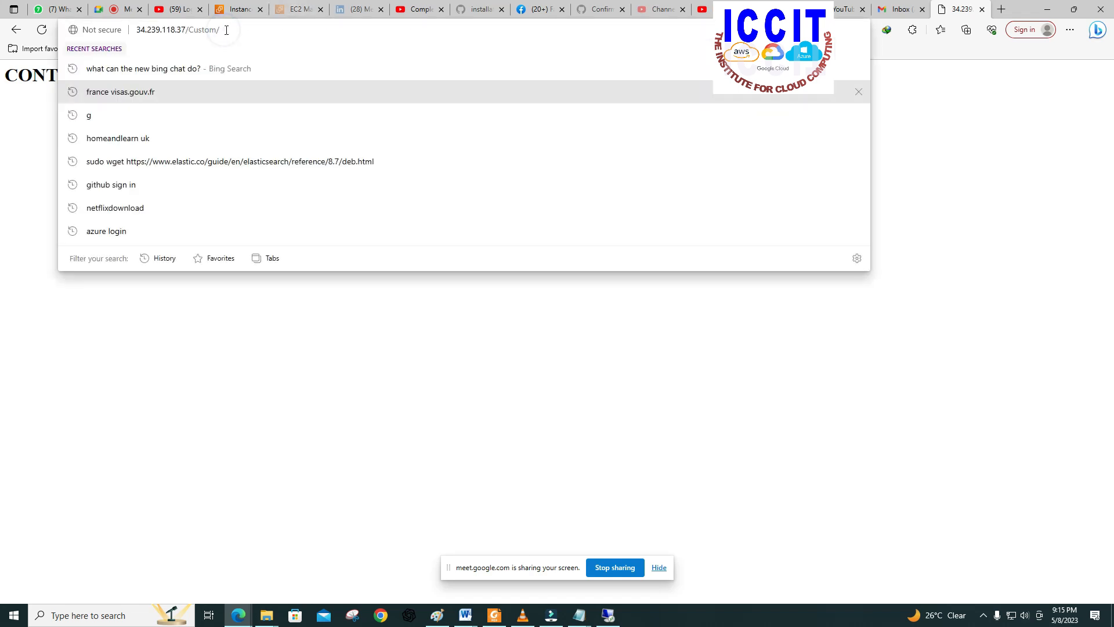
key("BackSpace")
key("BackSpace")
key("BackSpace")
key("BackSpace")
key("BackSpace")
key("BackSpace")
key("BackSpace")
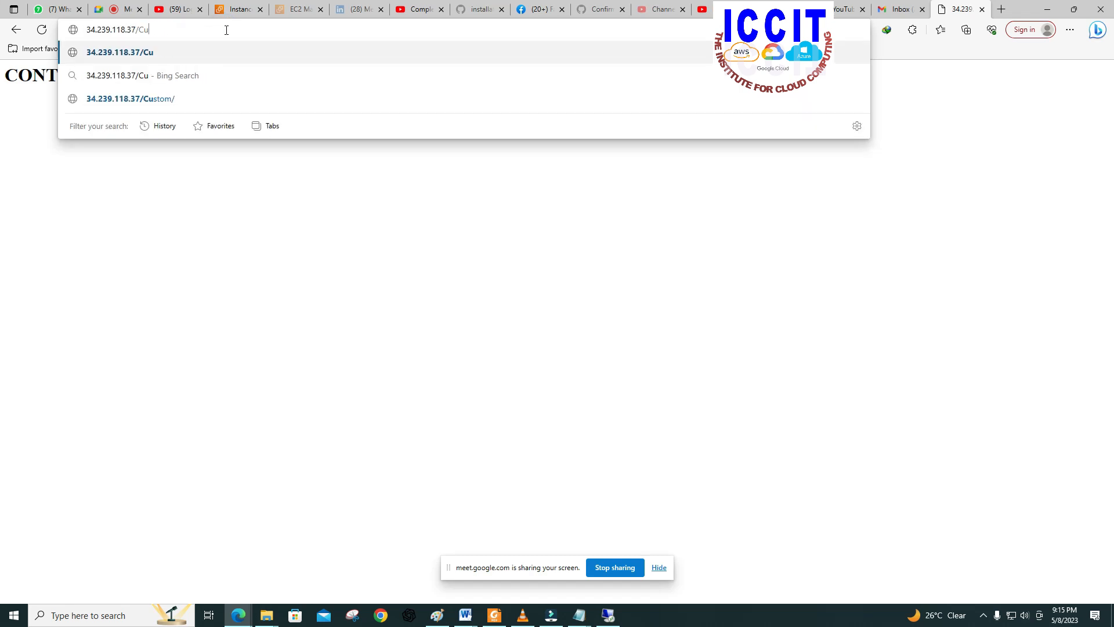
key("BackSpace")
key("Return")
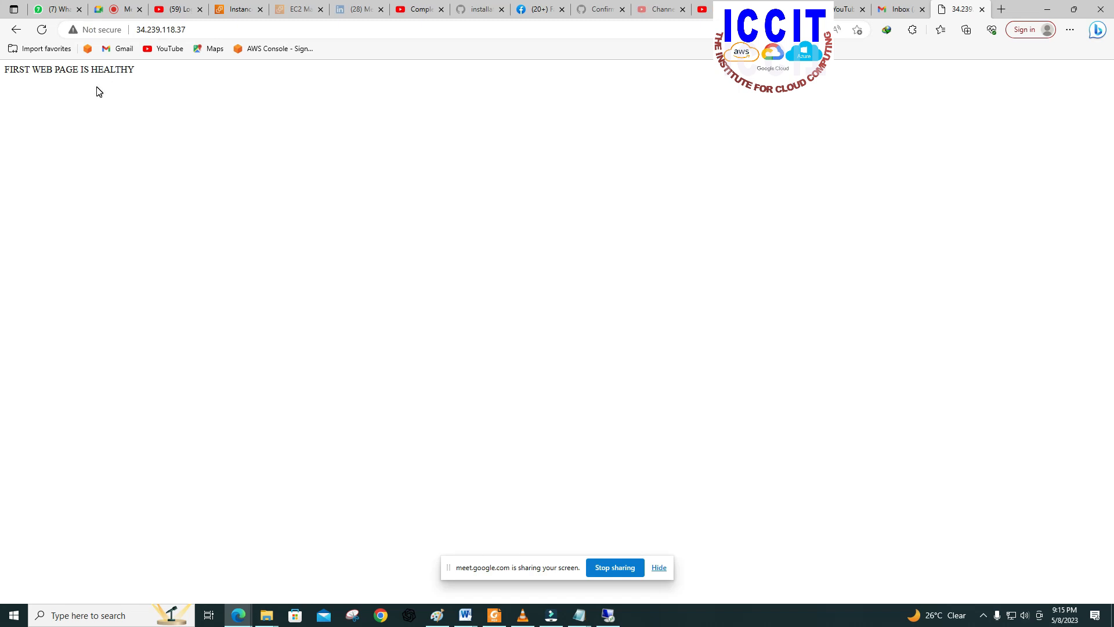
Step: Append /Custom/ to the server's root address and reload the Custom folder page
left_click(193, 29)
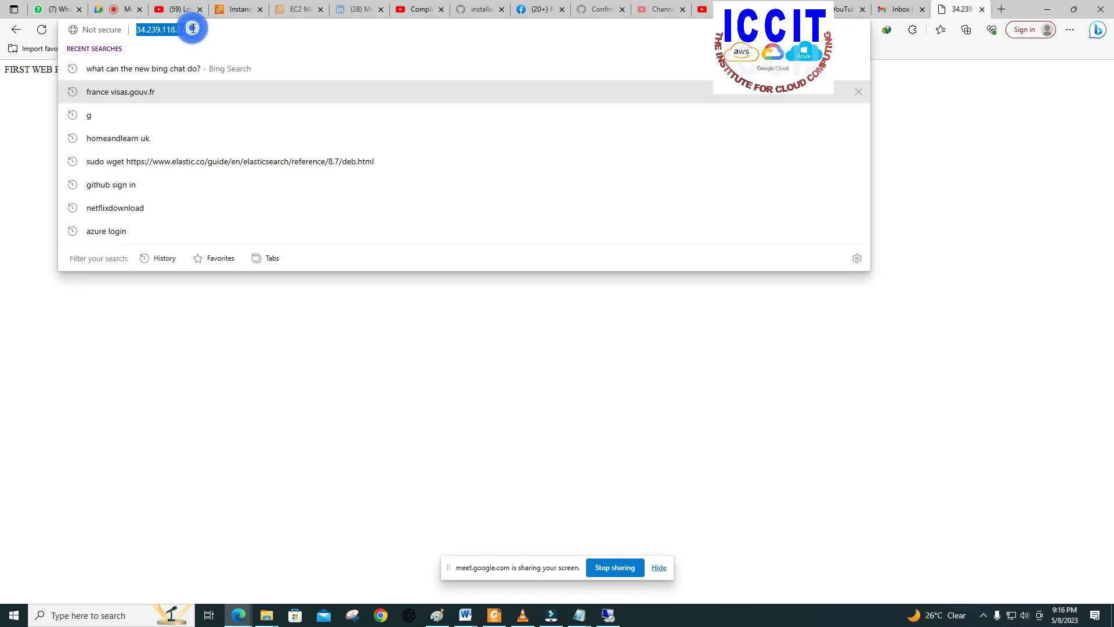
left_click(193, 29)
type("/")
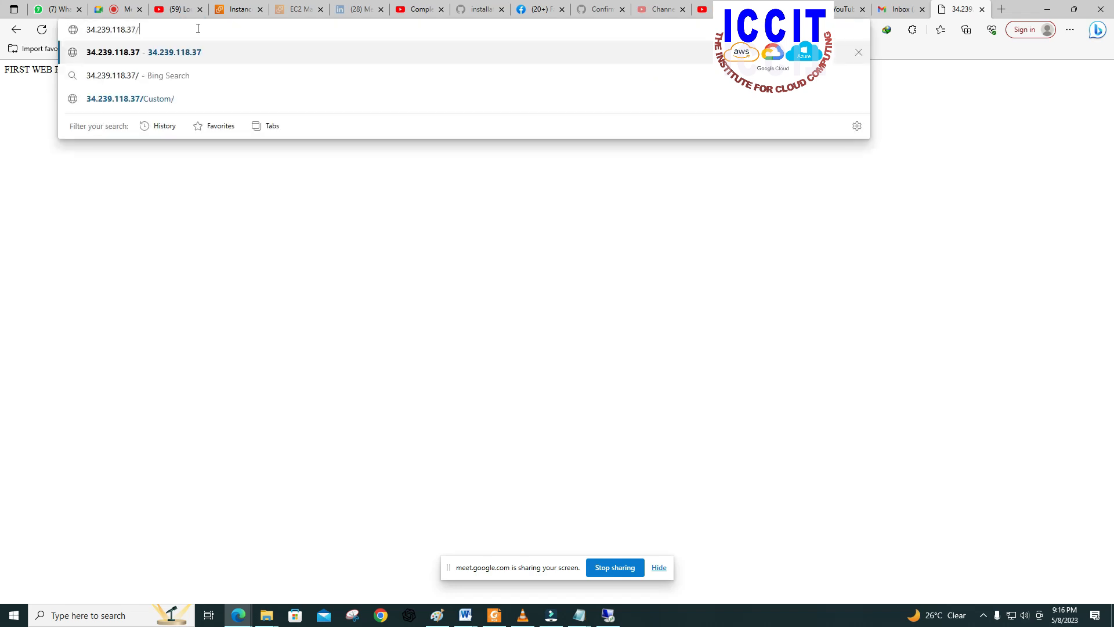
type("Custom")
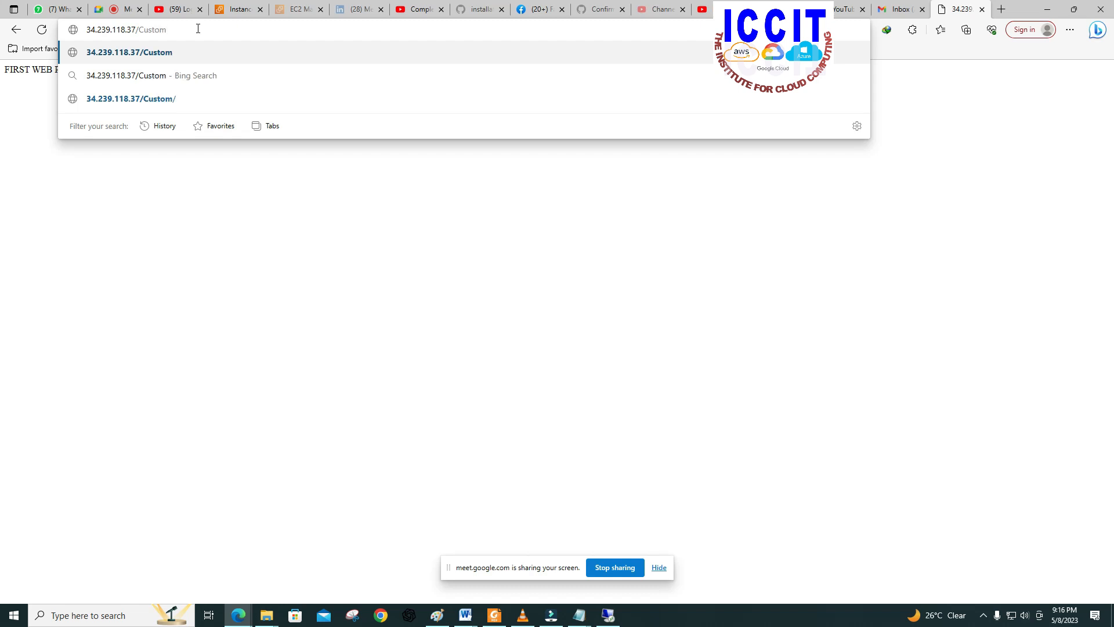
type("/")
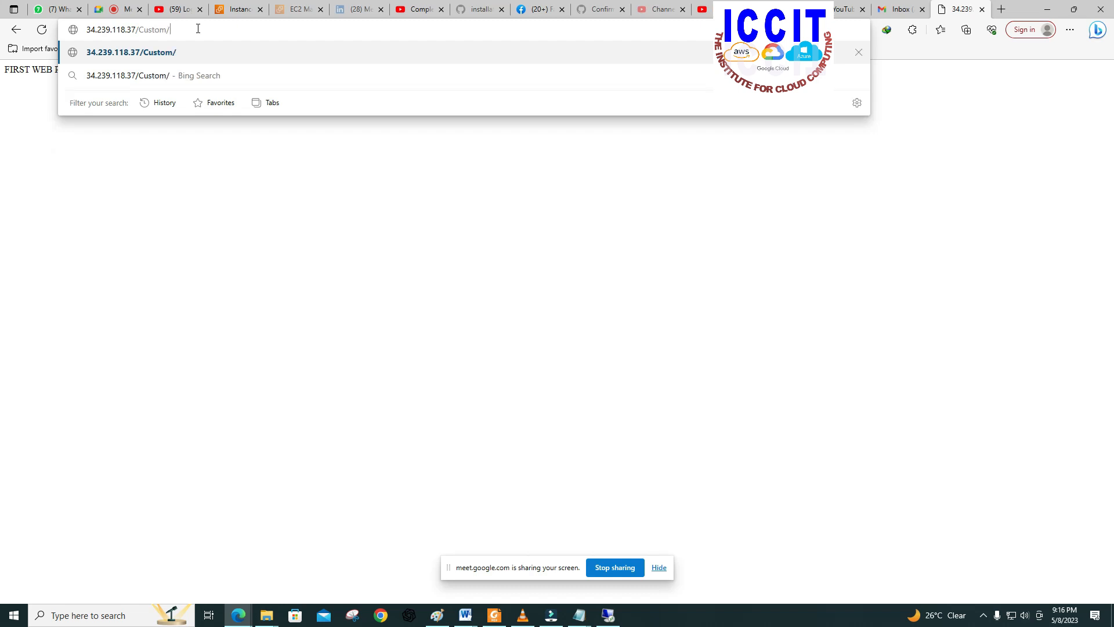
key("Return")
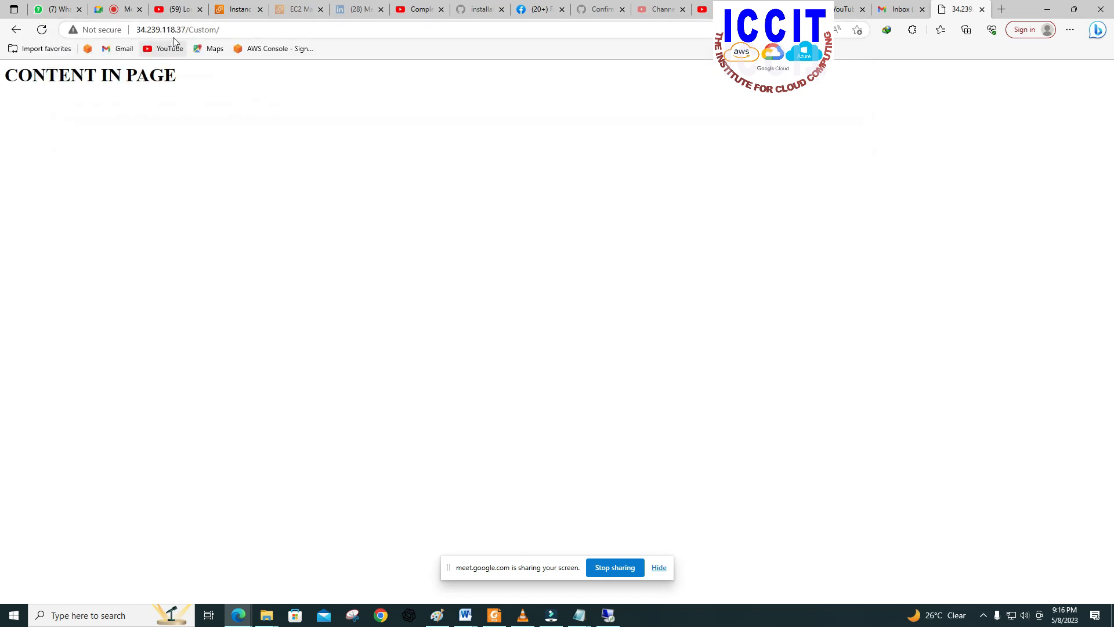
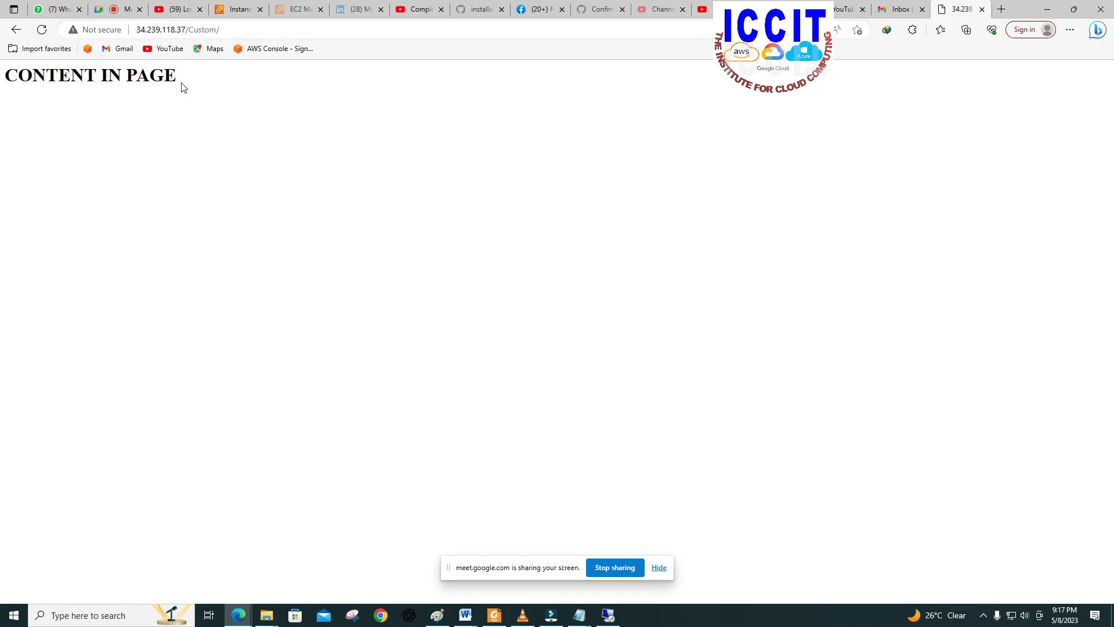
left_click(233, 27)
left_click(350, 368)
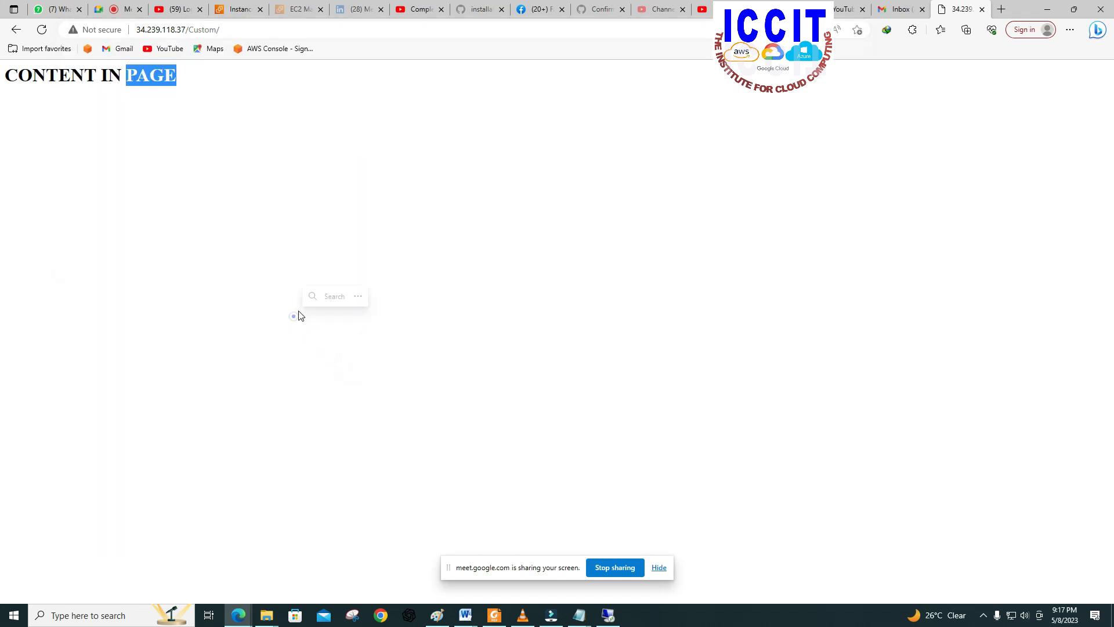
left_click(269, 265)
left_click(185, 182)
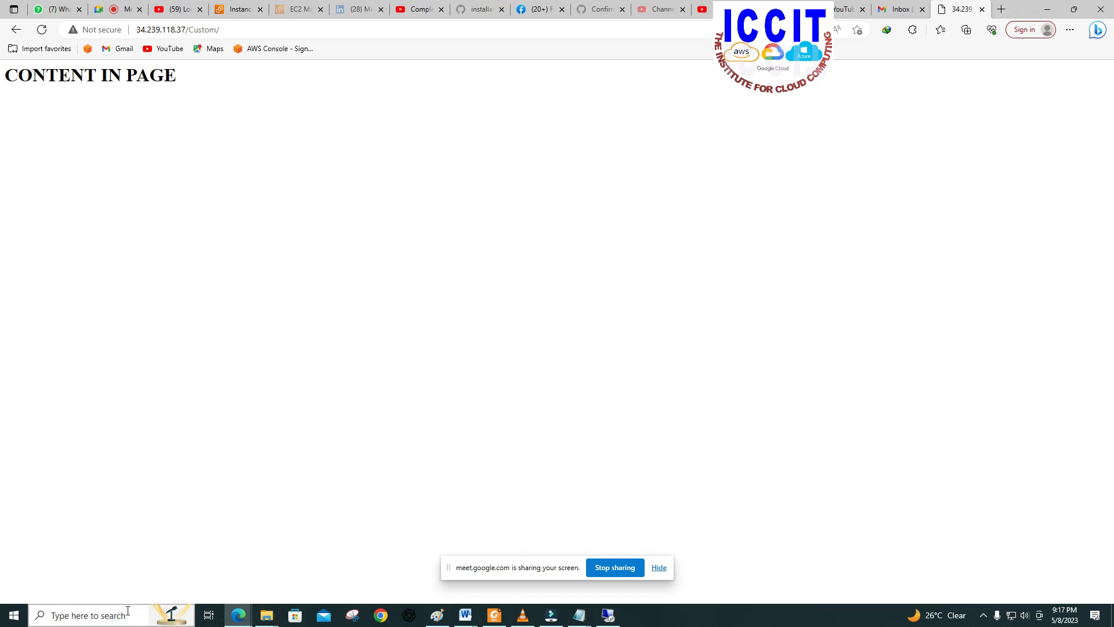
Step: Open a Remote Desktop Connection window, return to the EC2 instances list in the browser, and leave only SERVER 2 selected
left_click(107, 616)
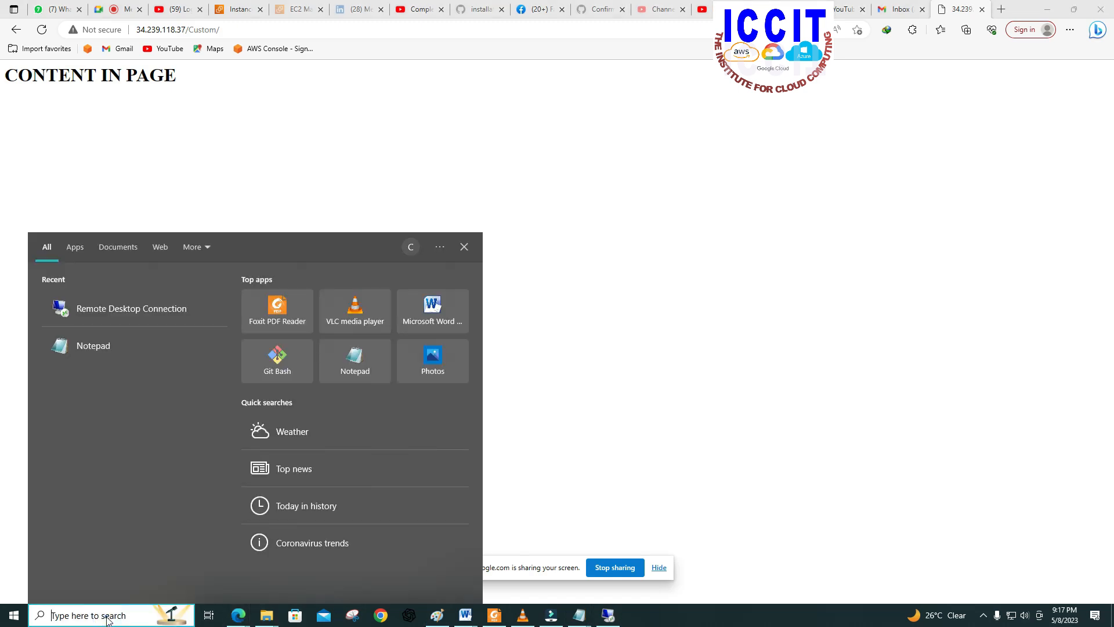
left_click(104, 315)
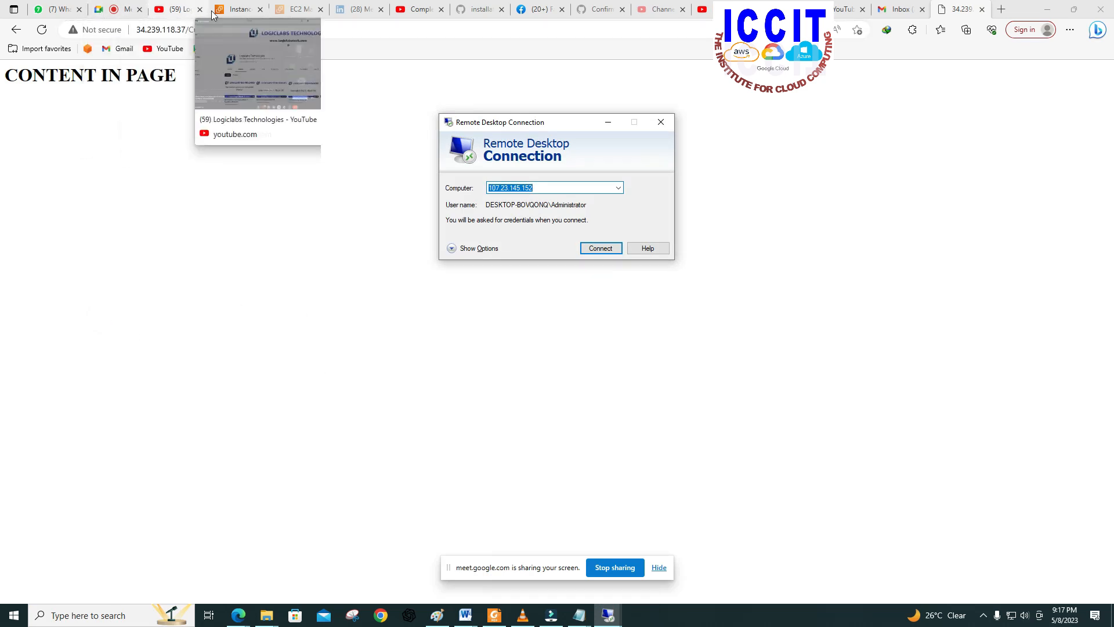
left_click(235, 9)
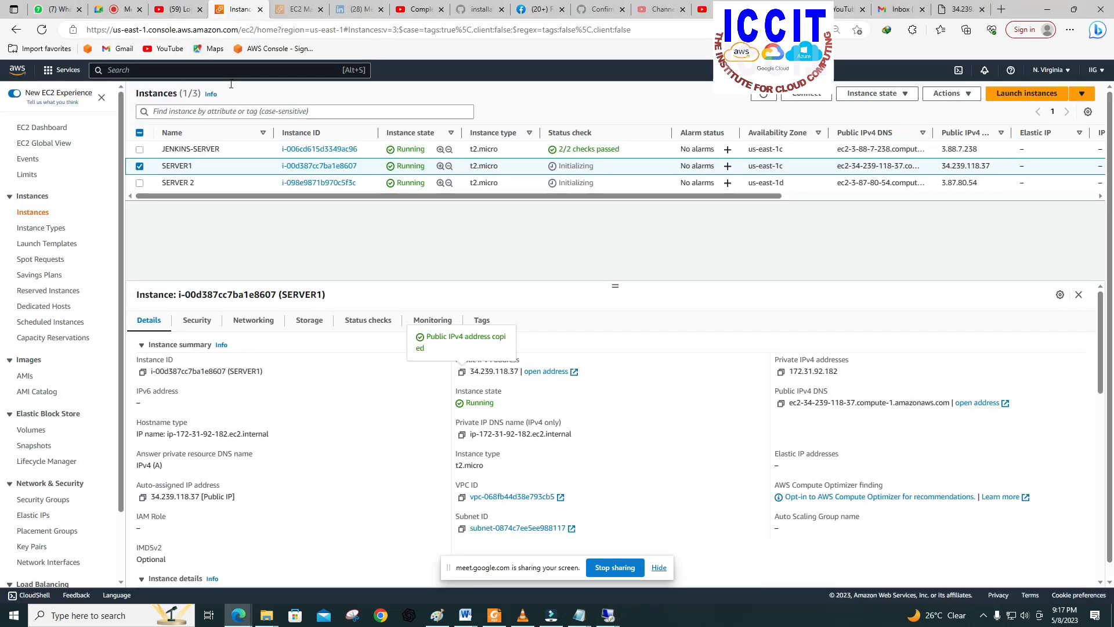
left_click(139, 166)
left_click(139, 166)
left_click(139, 183)
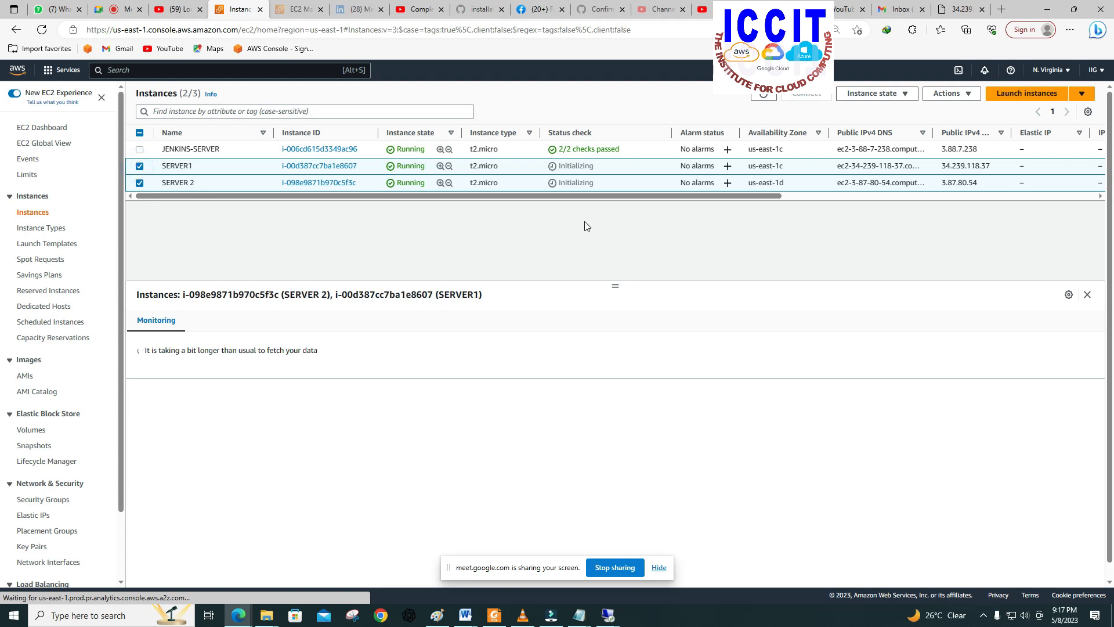
left_click(140, 166)
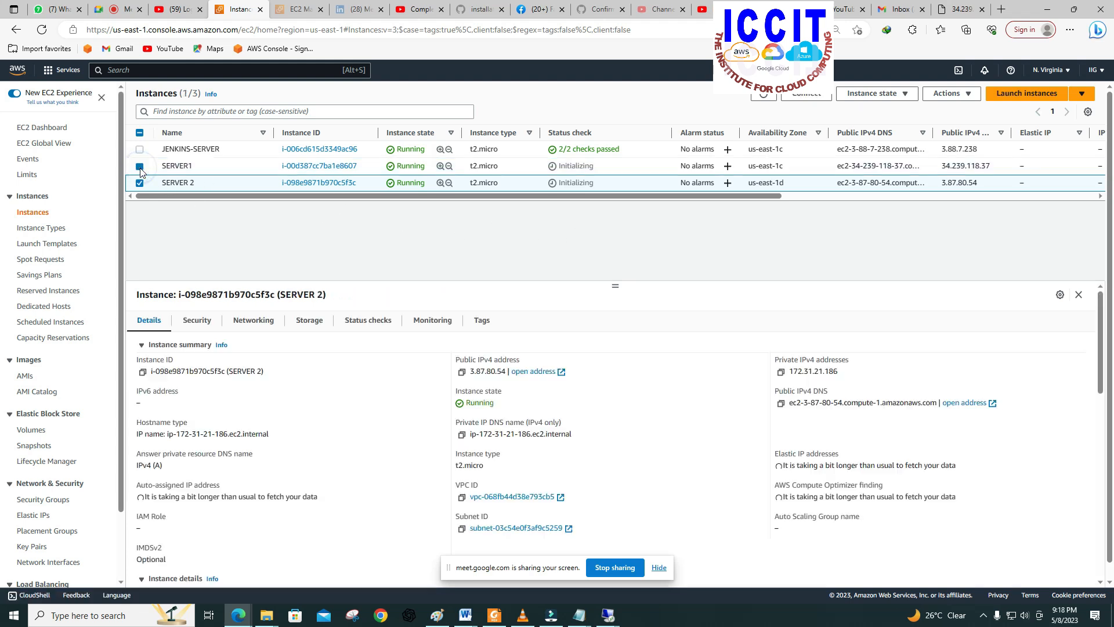
Step: Open SERVER 2's RDP client connection details and request its Windows administrator password
left_click(806, 95)
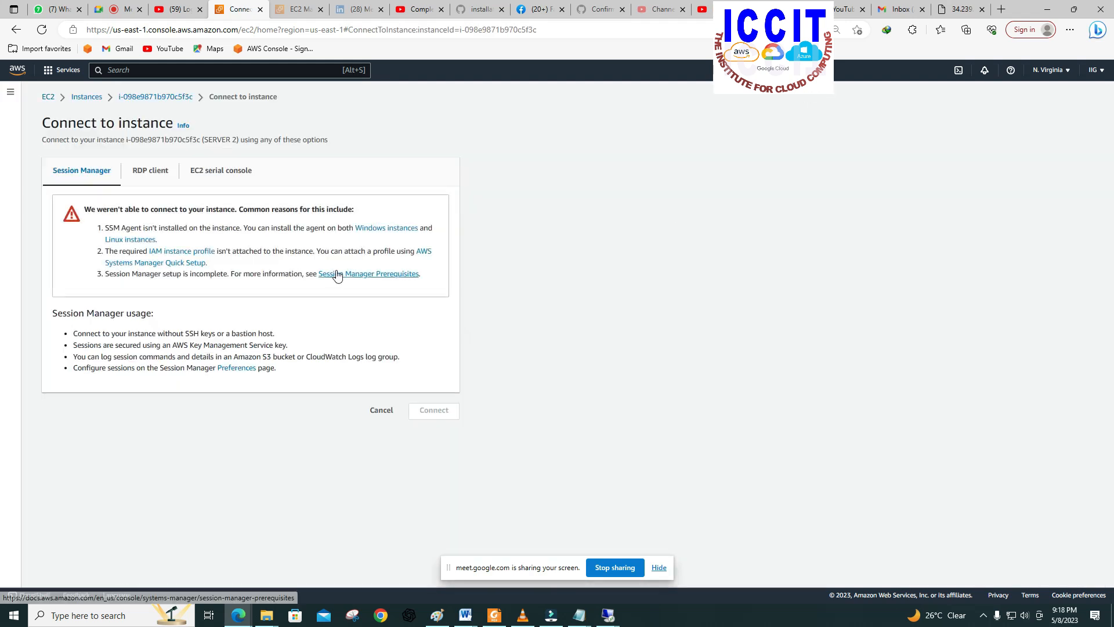
left_click(150, 174)
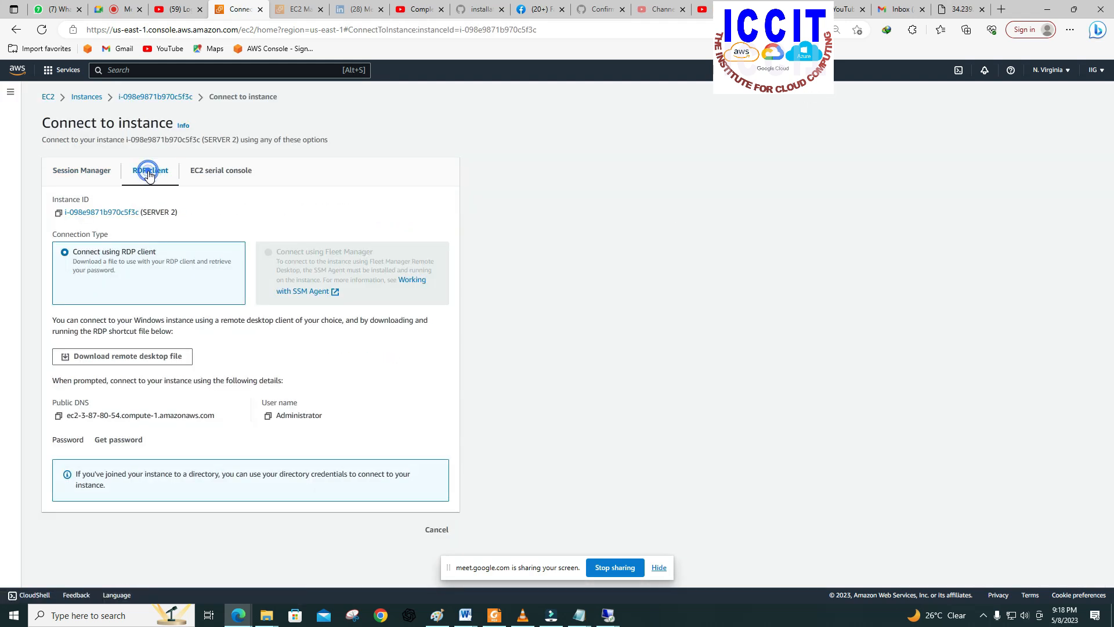
left_click(122, 440)
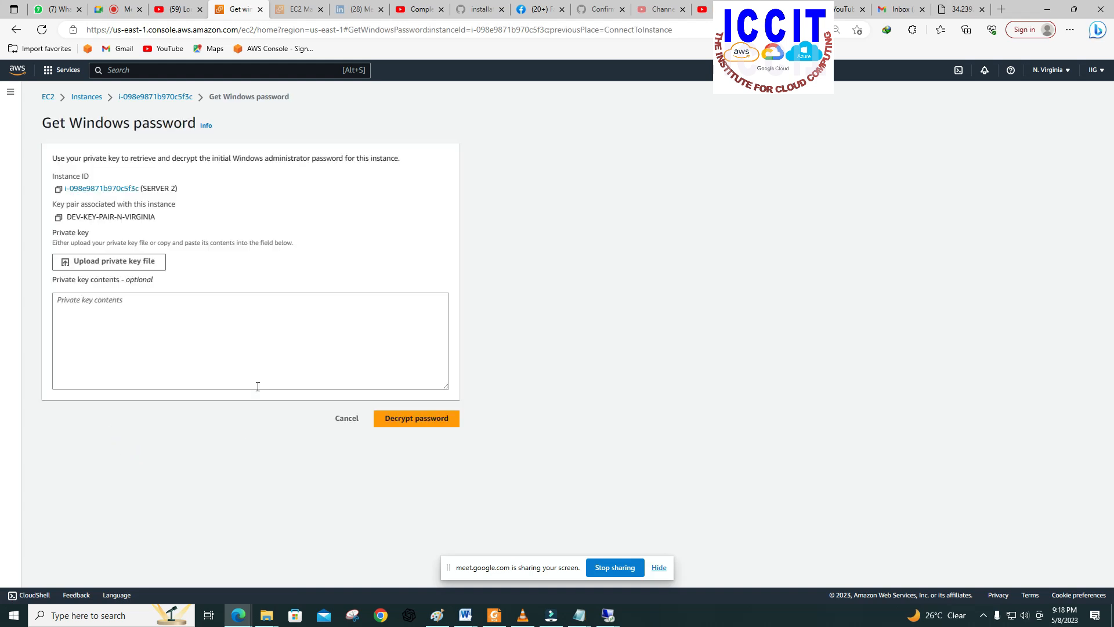
Step: Decrypt SERVER 2's Windows password with the private key file DEV-KEY-PAIR-N-VIRGINIA.pem and copy the password
left_click(141, 262)
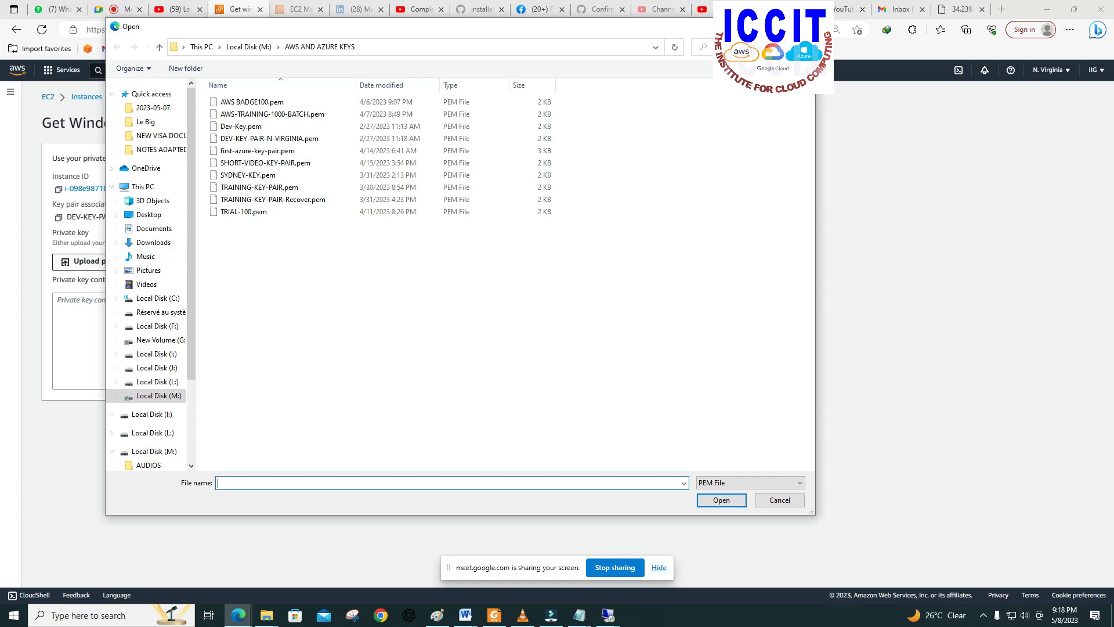
left_click(802, 27)
left_click(131, 262)
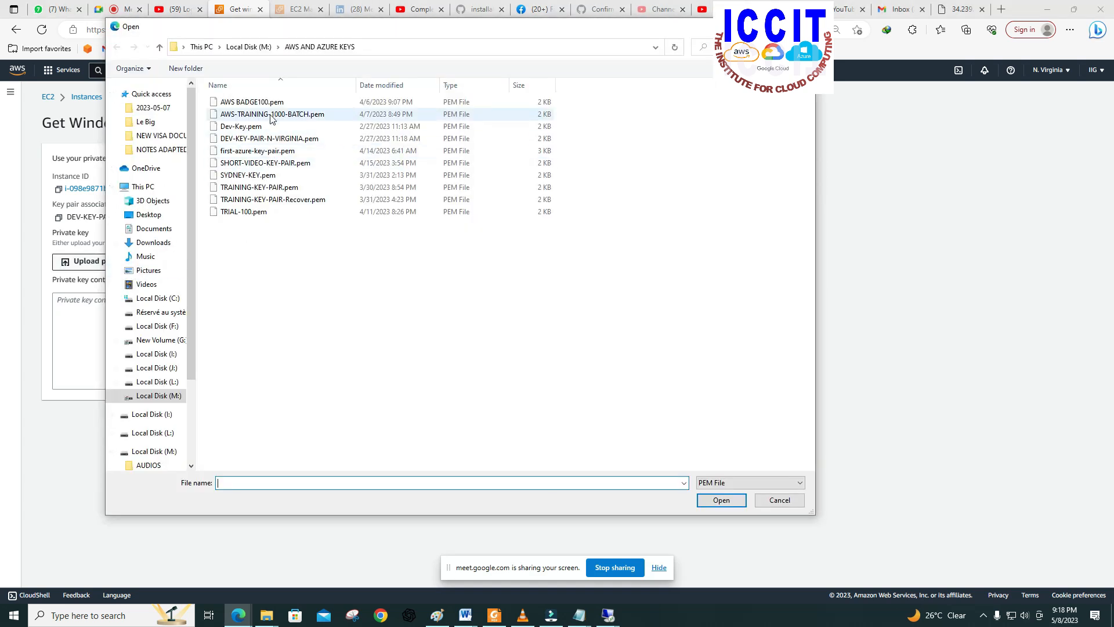
left_click(273, 138)
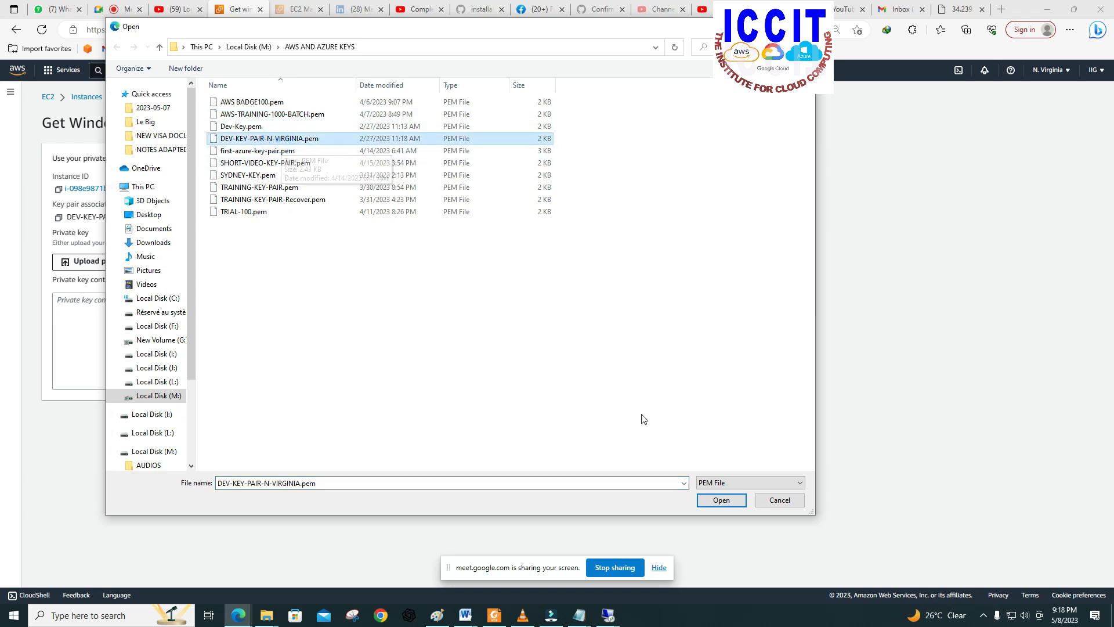
left_click(715, 501)
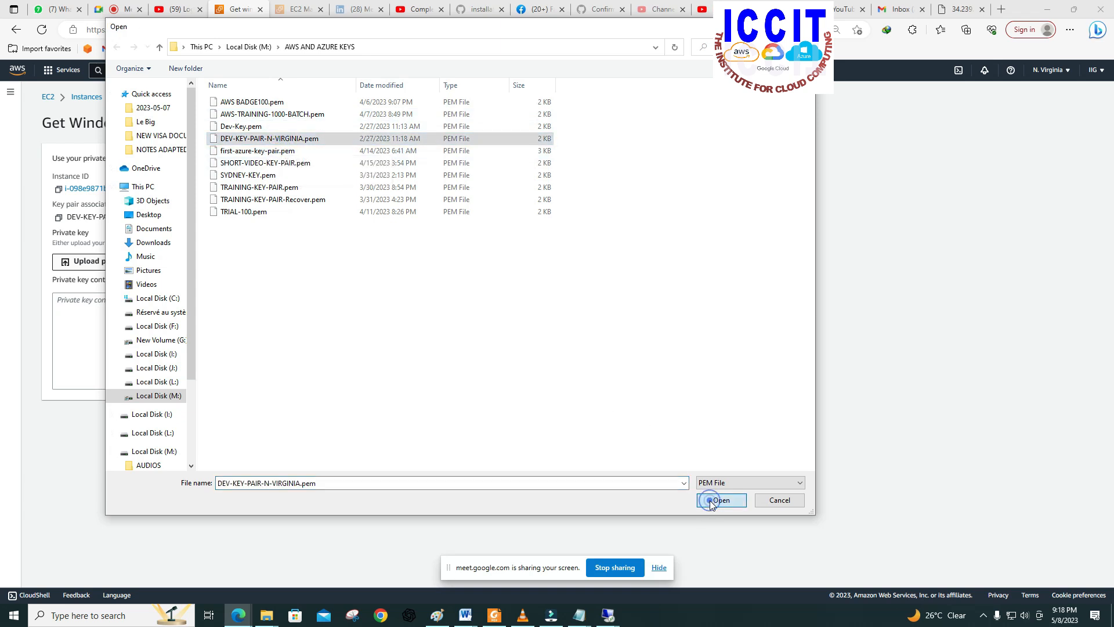
left_click(432, 445)
left_click(59, 448)
Step: Delete the sample h1 heading from the untitled Notepad note and paste SERVER 2's administrator password below the old address
mouse_move(580, 620)
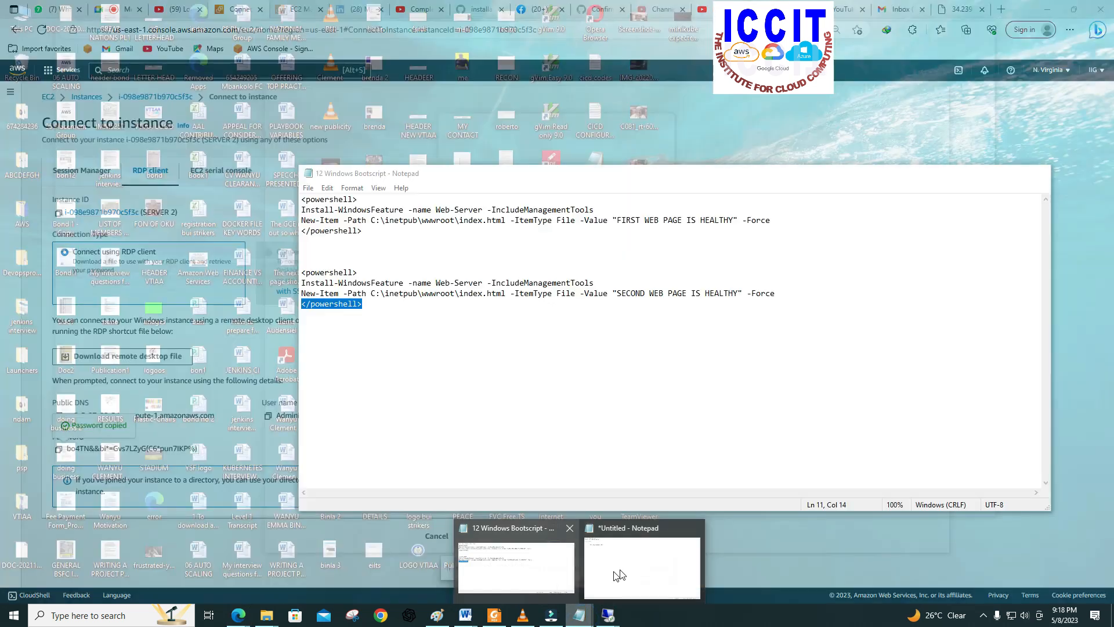
left_click(611, 571)
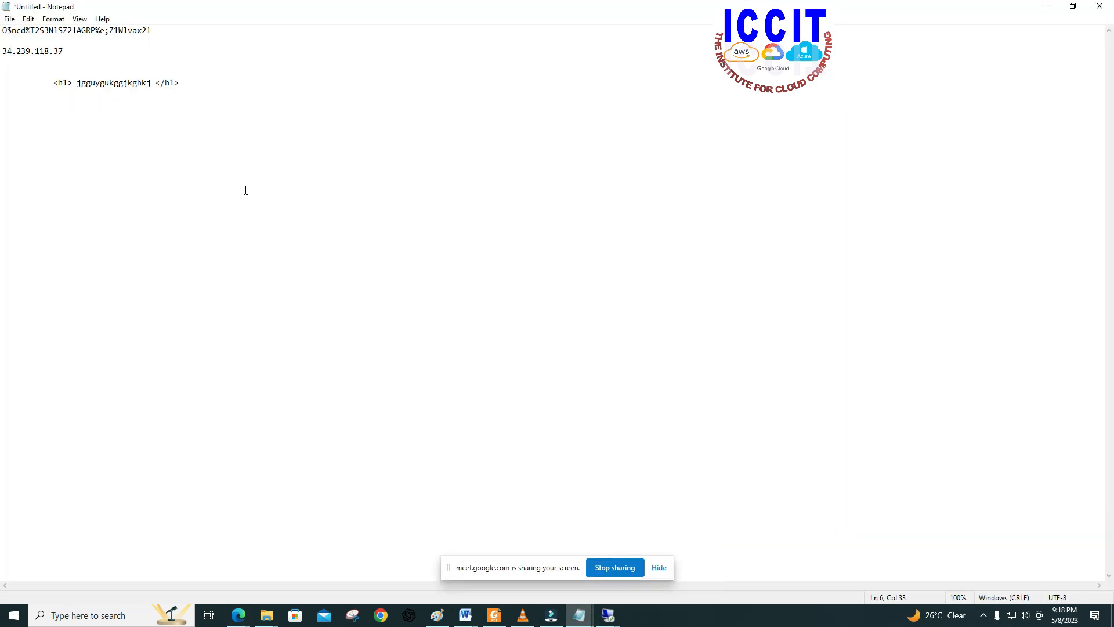
left_click_drag(180, 83, 55, 82)
key("BackSpace")
key("Return")
key("Return")
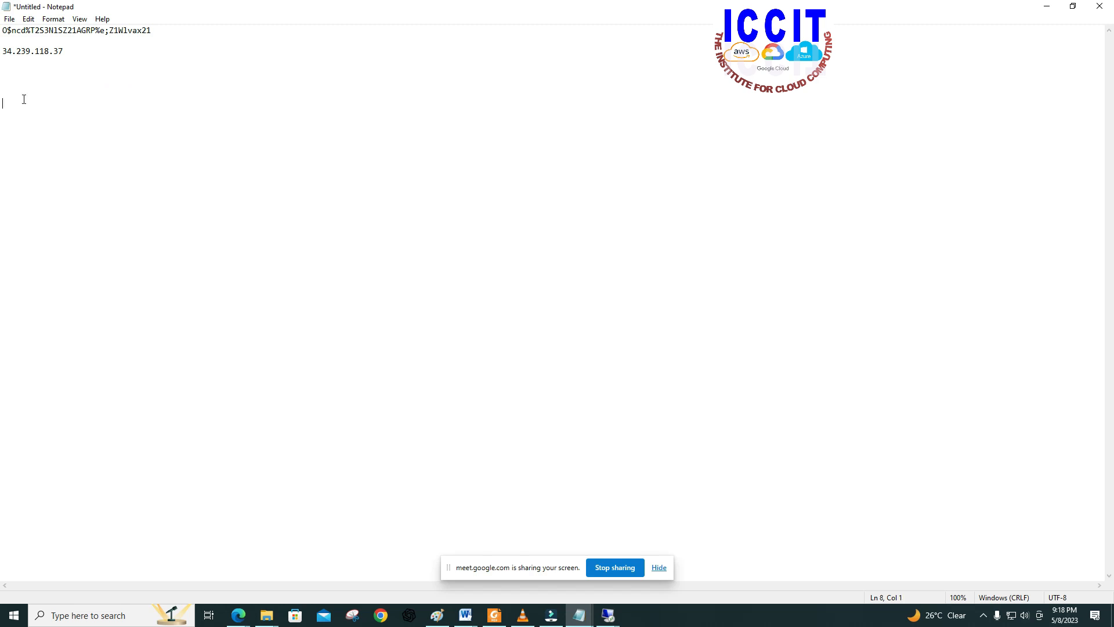
right_click(13, 102)
left_click(42, 154)
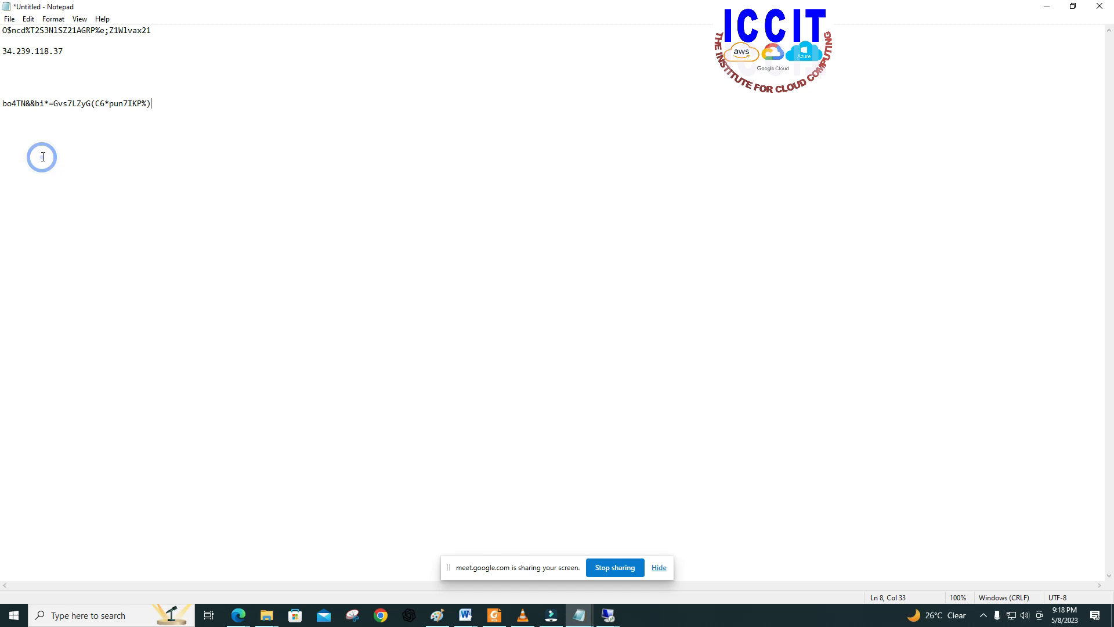
Step: Copy SERVER 2's public IPv4 address 3.87.80.54 from the EC2 instance details and paste it under the password in the Notepad note
mouse_move(236, 619)
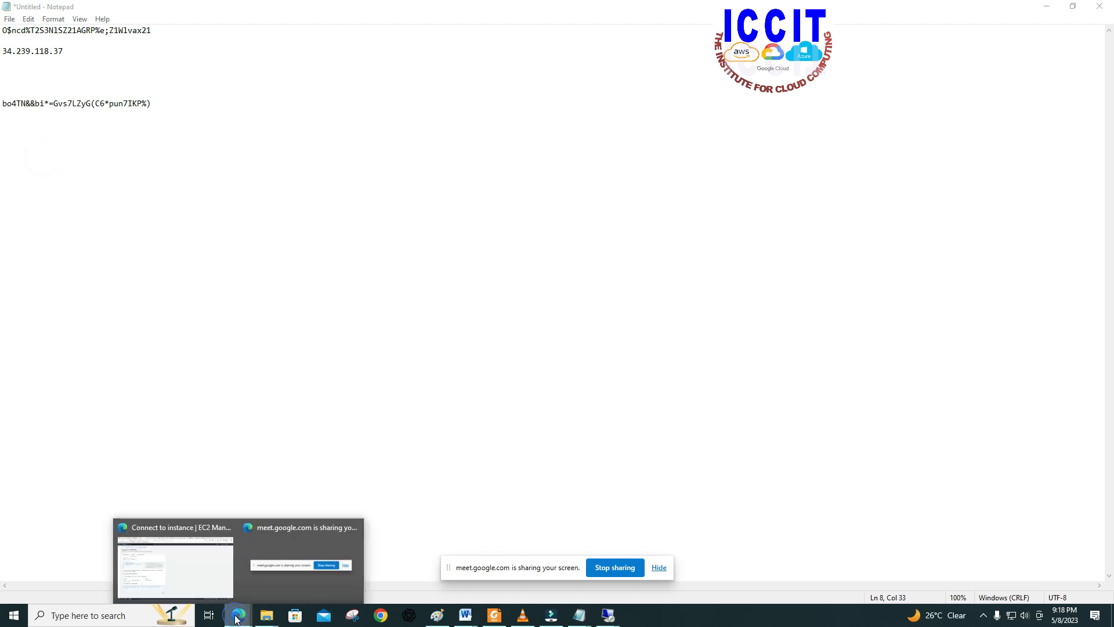
left_click(211, 580)
left_click(87, 96)
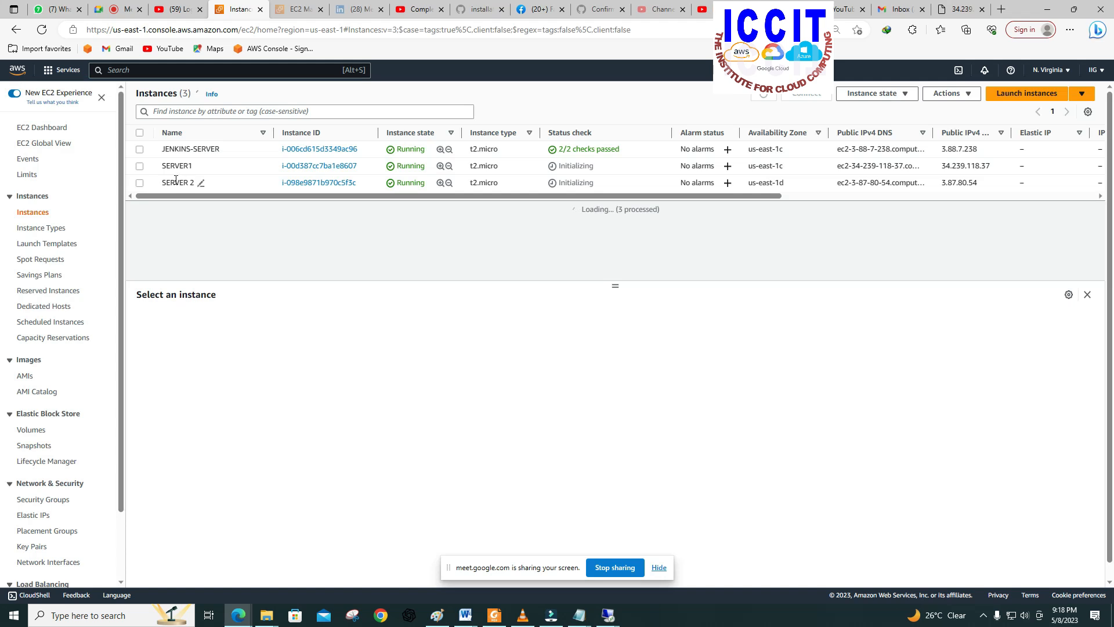
left_click(140, 183)
left_click(462, 372)
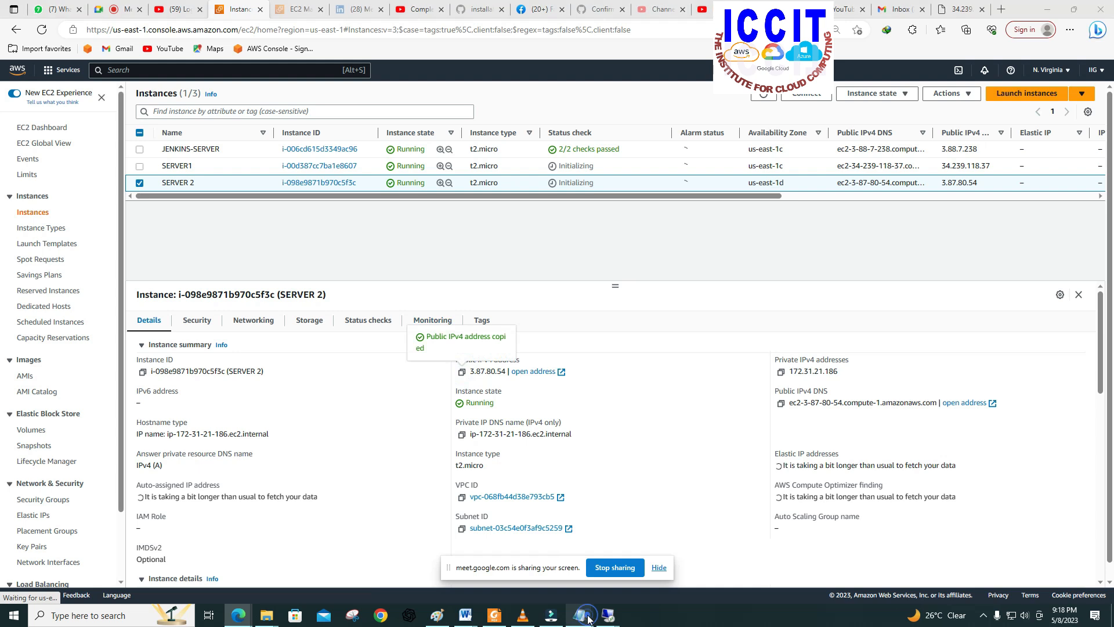
left_click(583, 617)
left_click_drag(142, 103, 224, 107)
left_click(224, 110)
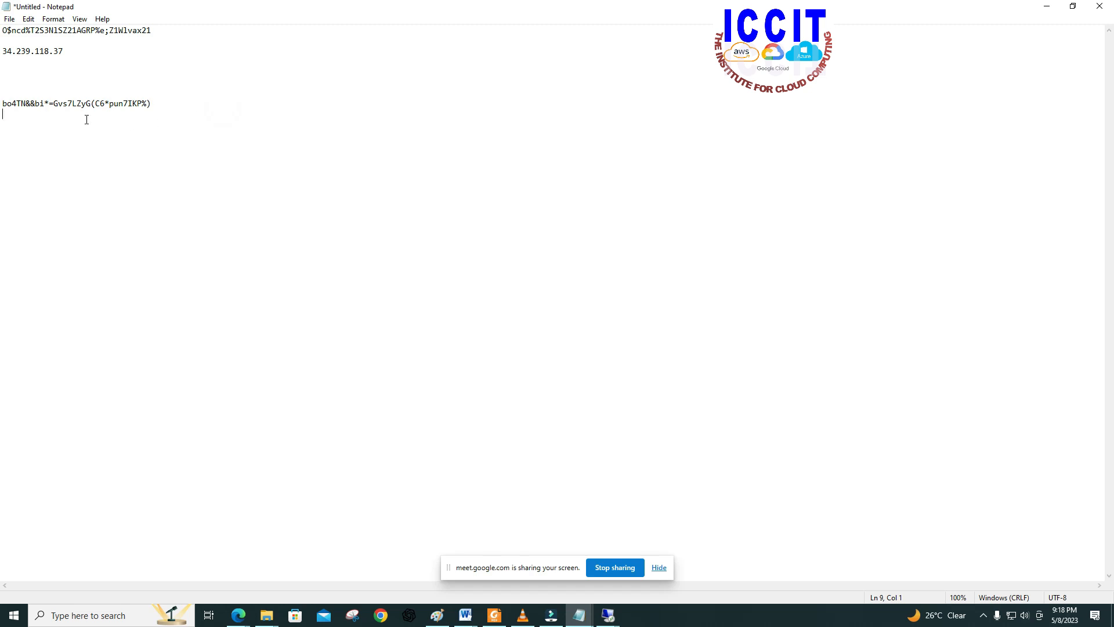
right_click(14, 114)
left_click(40, 163)
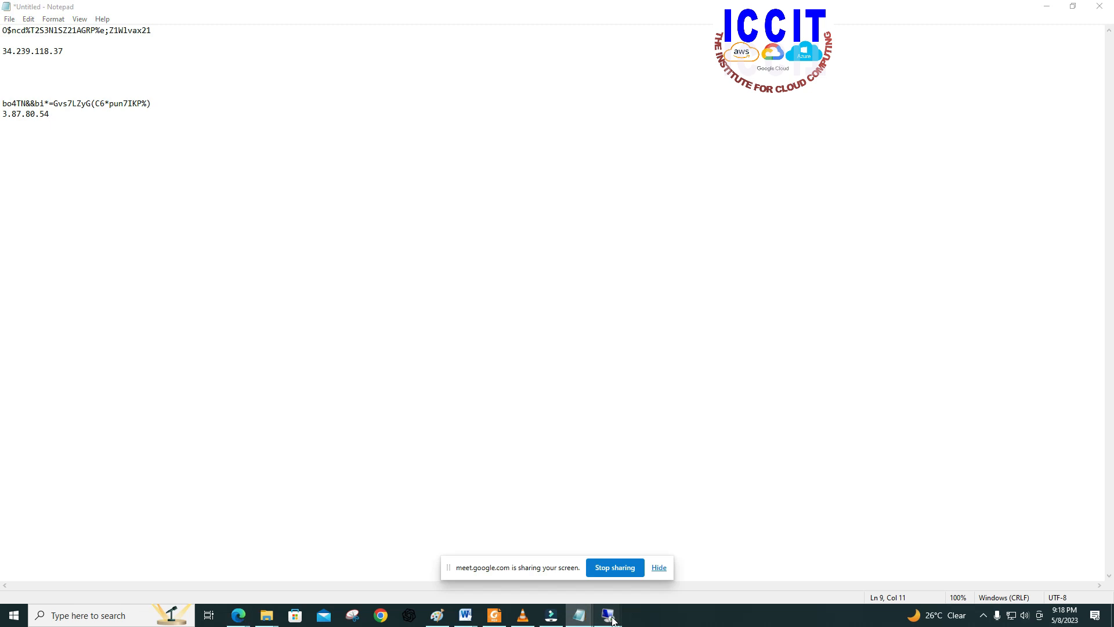
Step: Switch to the Remote Desktop Connection window and set the computer to 3.87.80.54
mouse_move(608, 615)
left_click(659, 568)
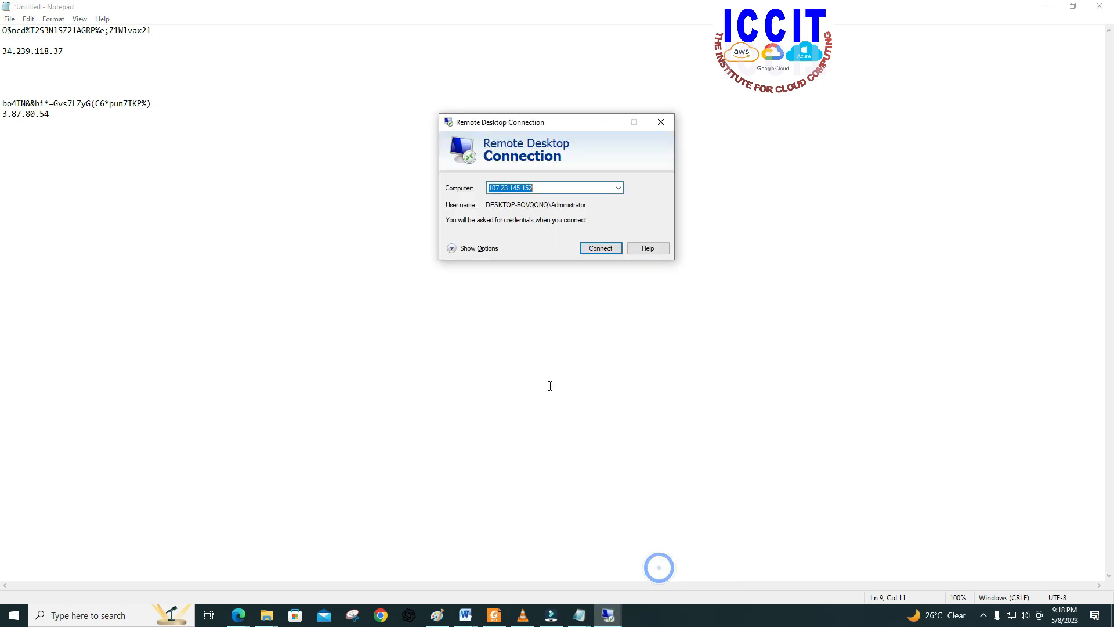
right_click(510, 184)
left_click(540, 235)
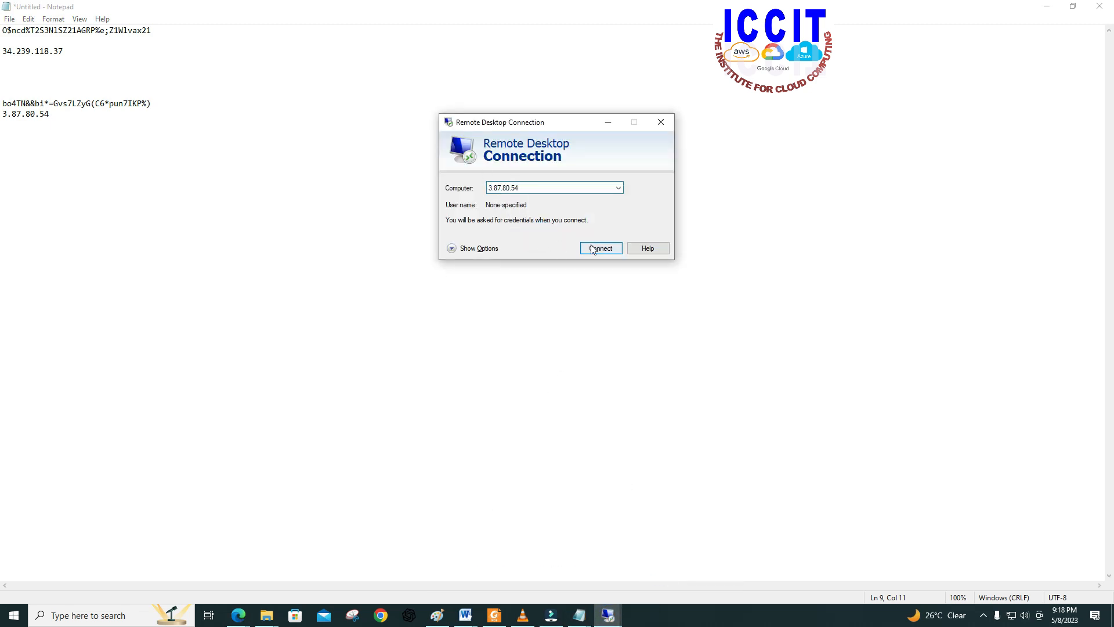
Step: Set the remote connection's user name to Administrator, start connecting, and accept the trust prompt for the remote computer
left_click(481, 248)
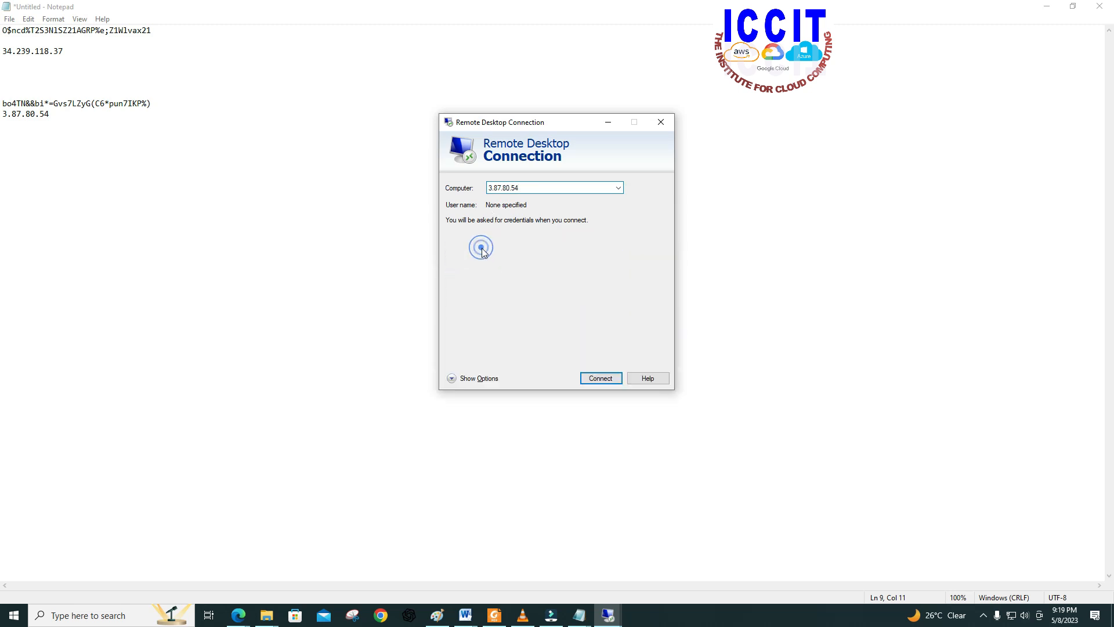
left_click(536, 245)
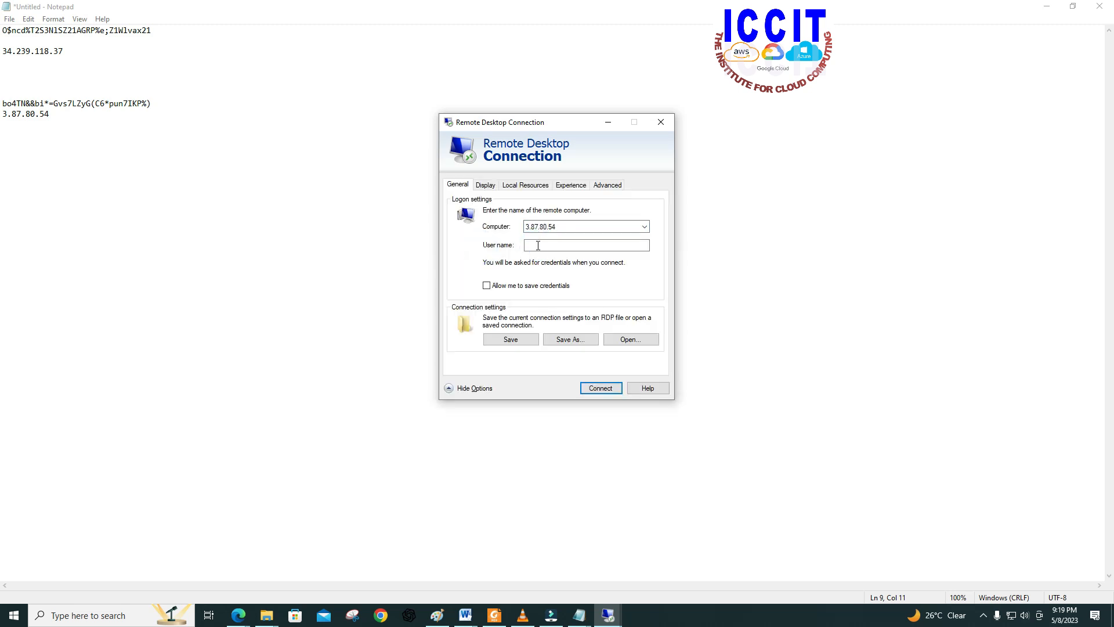
type("Administrator")
left_click(589, 388)
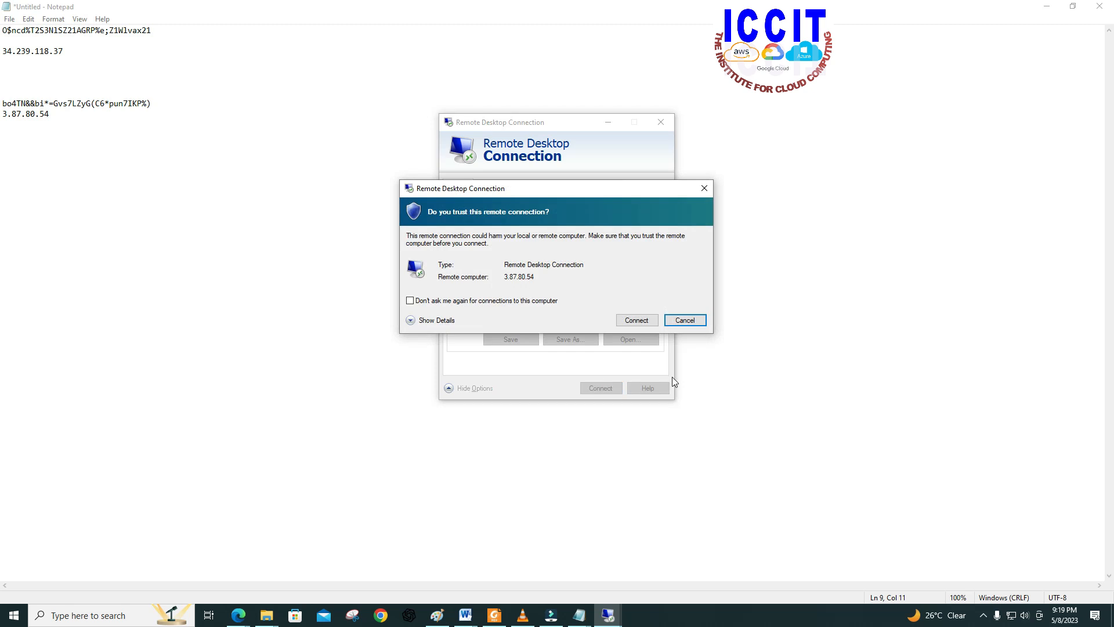
left_click(636, 320)
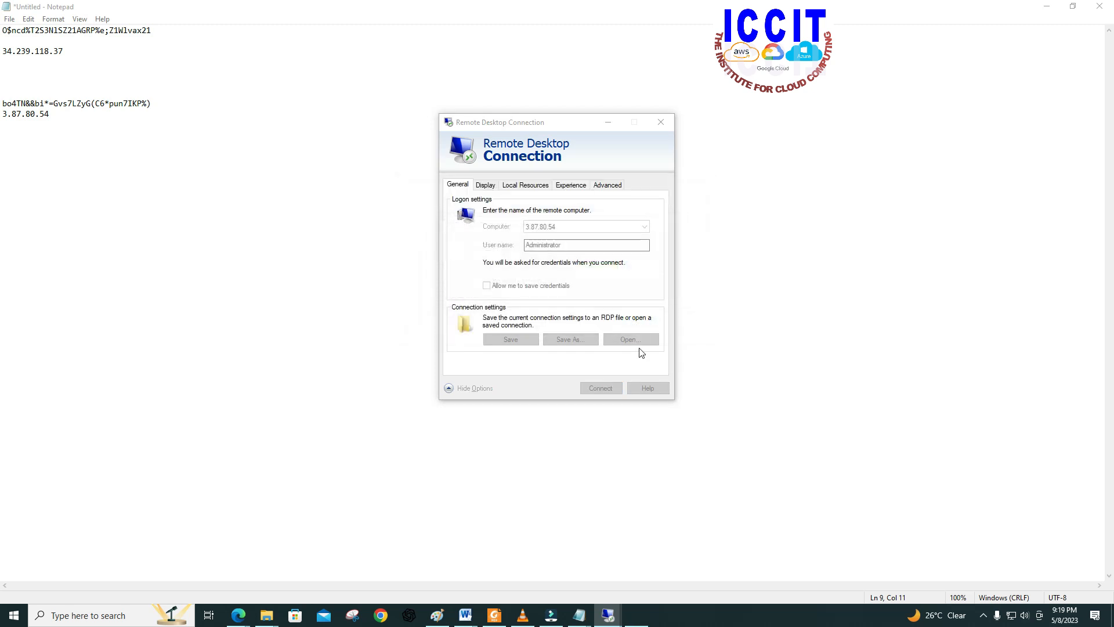
Step: Copy SERVER 2's administrator password from the Notepad note, paste it as the remote login password, and sign in to the server
right_click(485, 246)
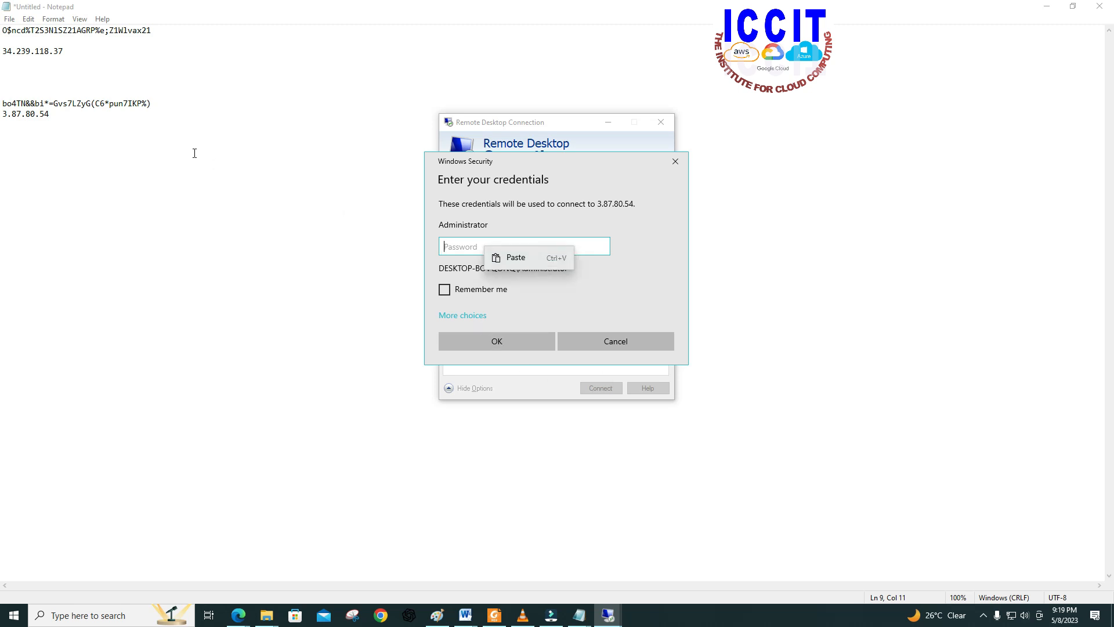
left_click(173, 128)
left_click(154, 103)
left_click_drag(154, 104, 2, 104)
right_click(7, 104)
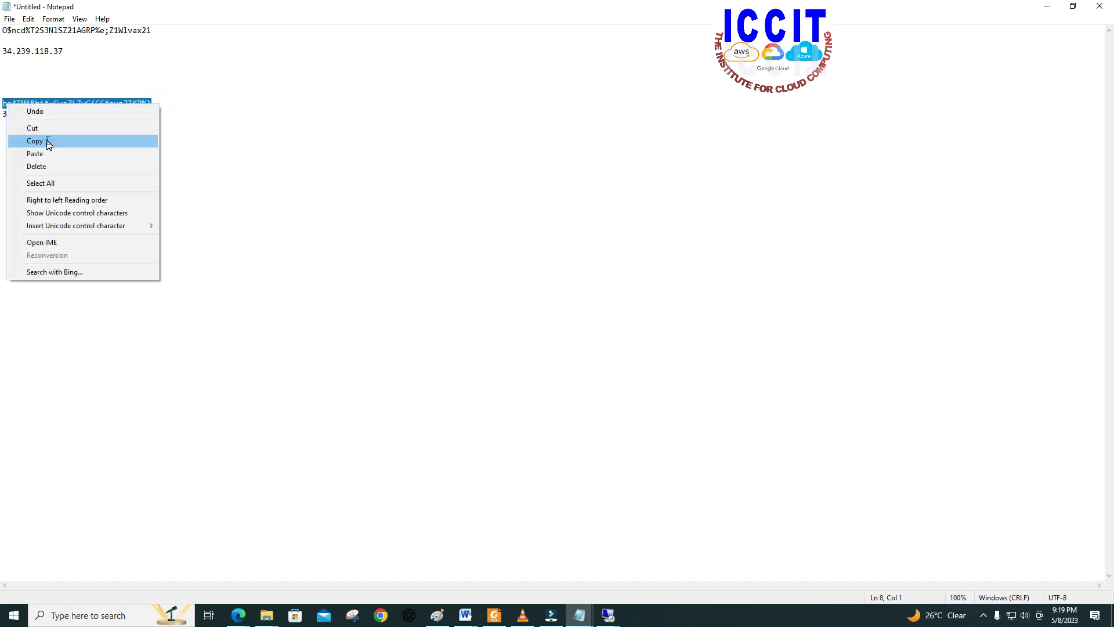
left_click(45, 141)
mouse_move(608, 615)
left_click(669, 586)
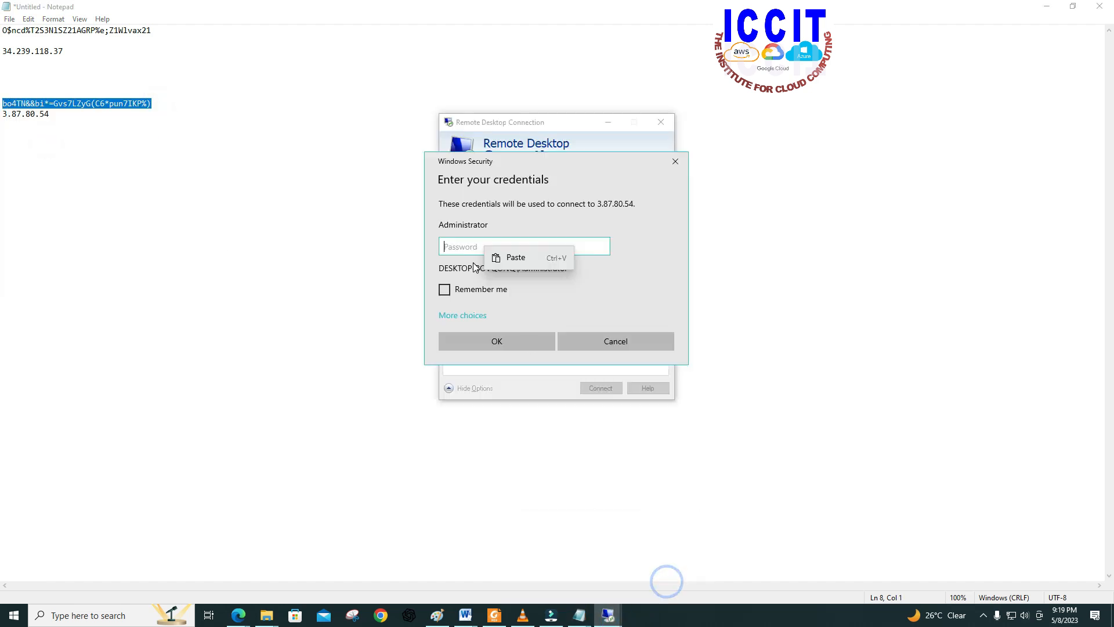
right_click(469, 241)
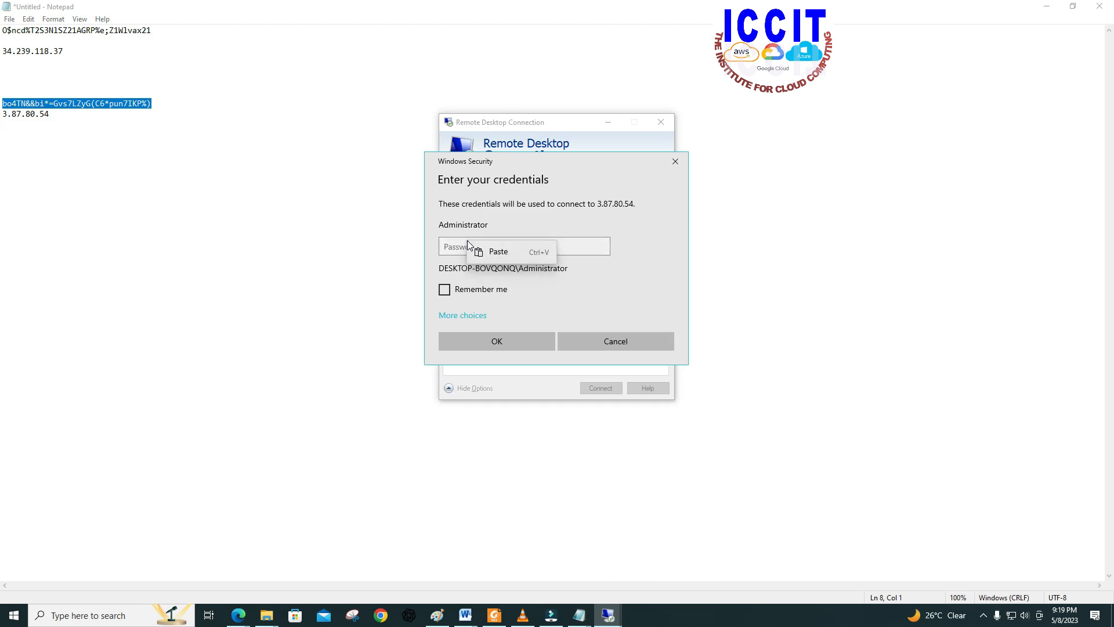
left_click(492, 259)
left_click(515, 337)
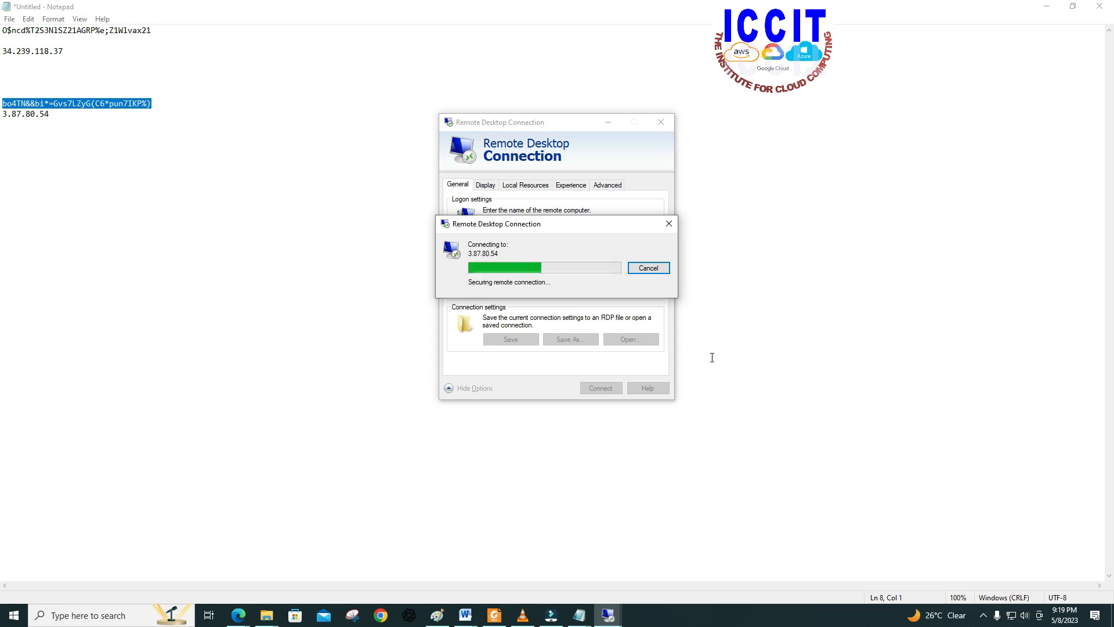
left_click(585, 358)
left_click_drag(647, 225, 884, 169)
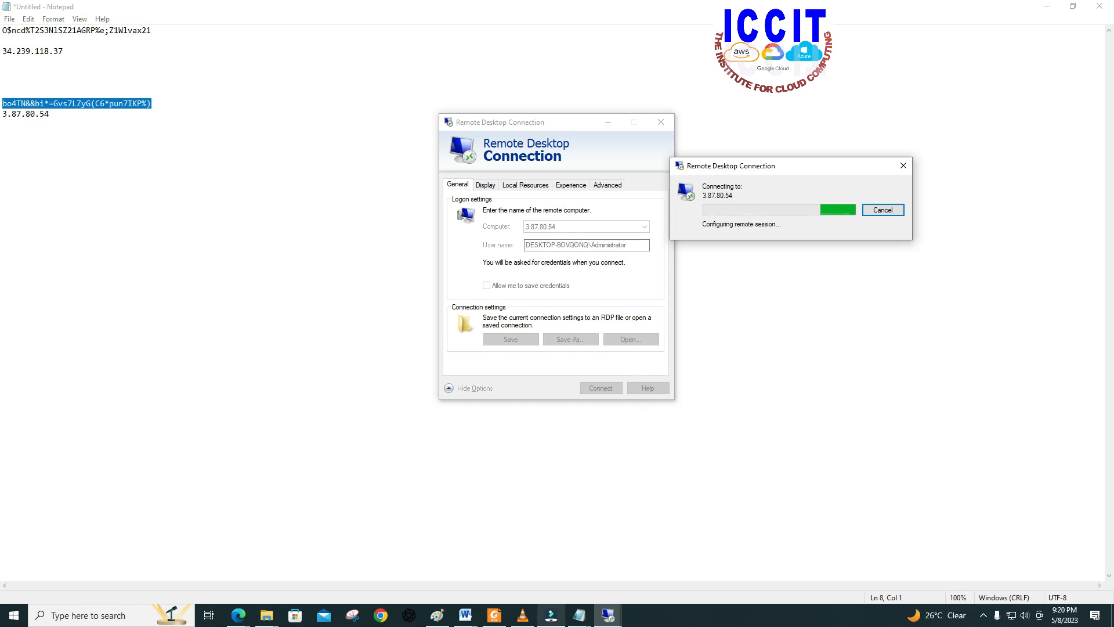
Step: Bring the 3.87.80.54 Remote Desktop session to the front and minimize the local Notepad note
left_click(588, 575)
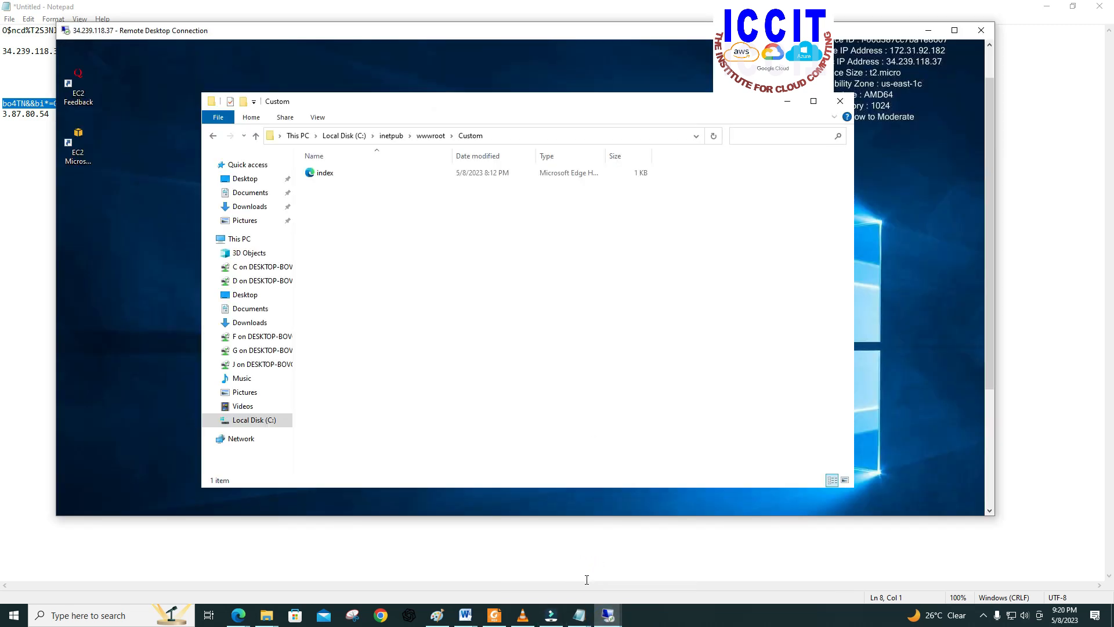
left_click(608, 615)
left_click(652, 580)
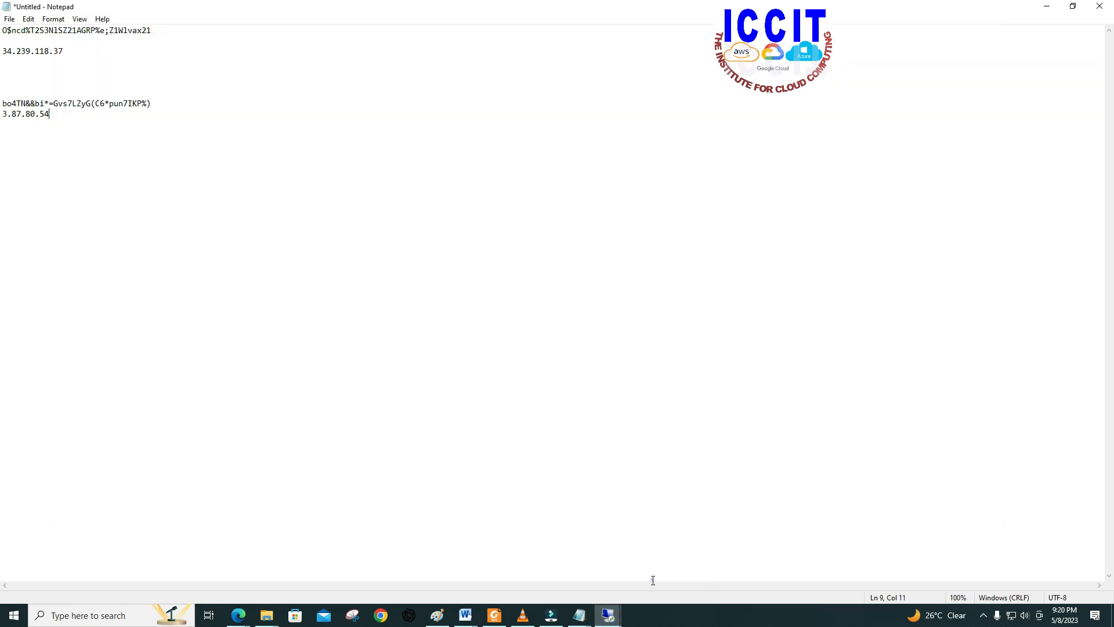
left_click(609, 616)
left_click(638, 583)
left_click(638, 587)
left_click(608, 615)
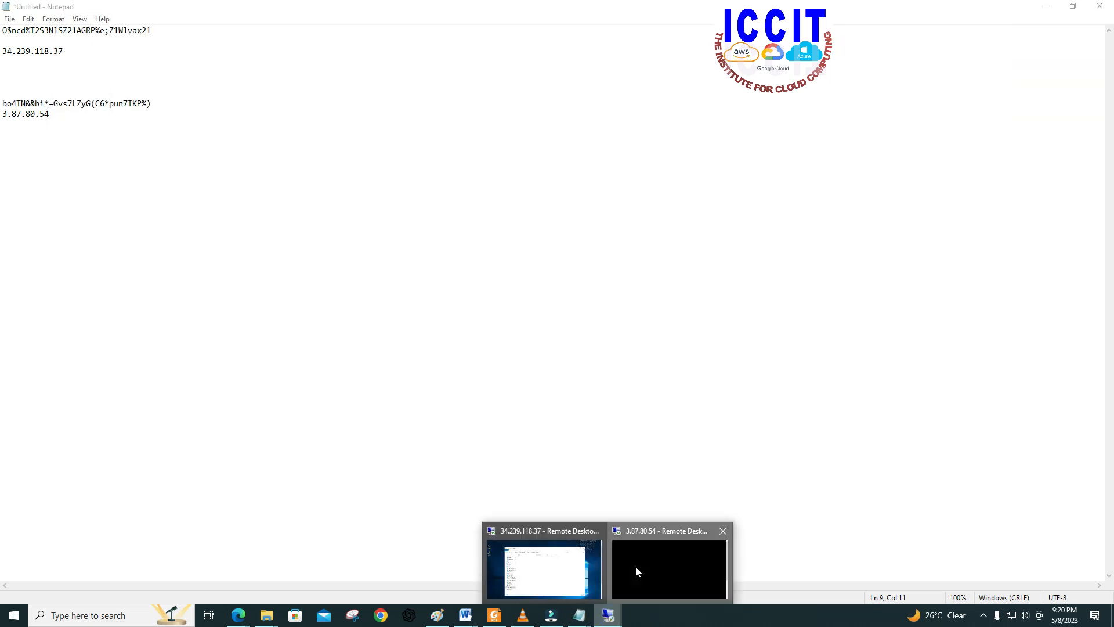
left_click(636, 566)
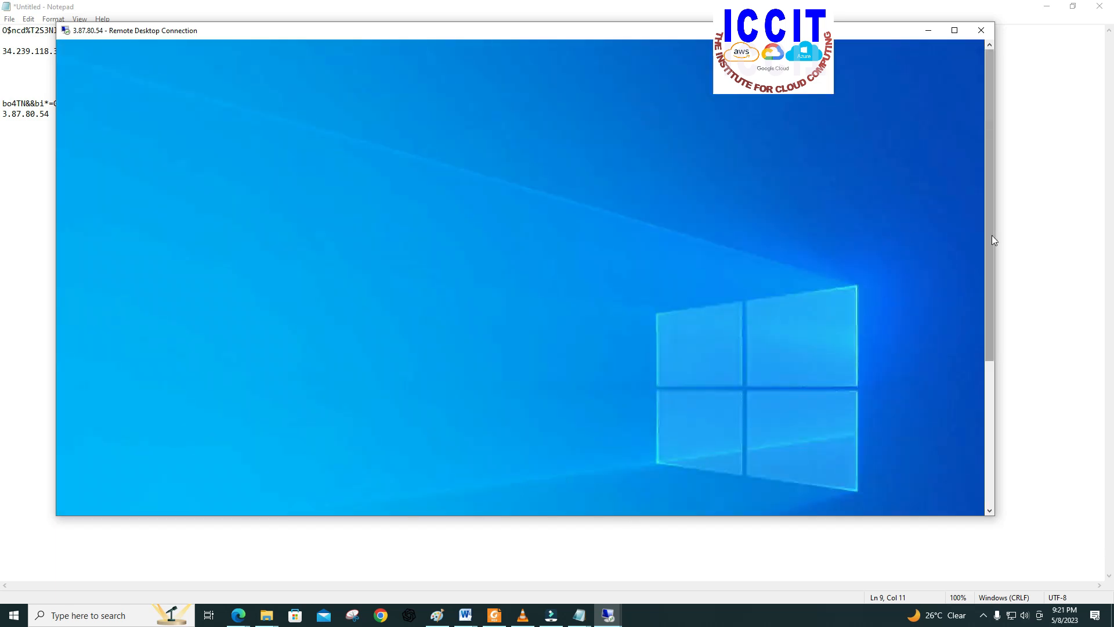
left_click_drag(990, 238, 994, 284)
left_click(999, 348)
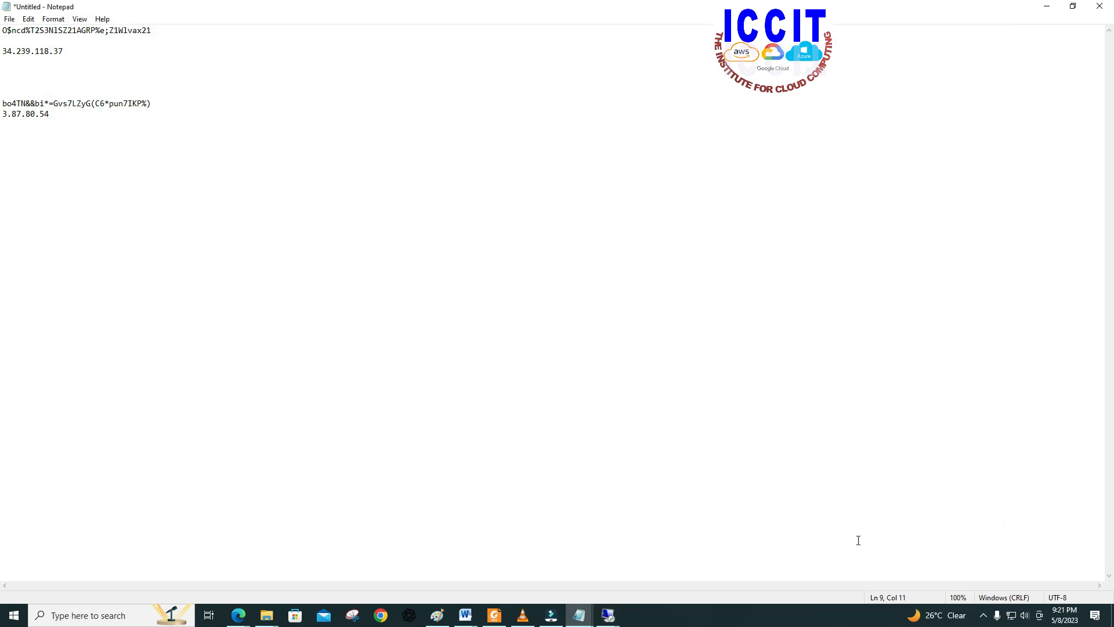
left_click(1046, 8)
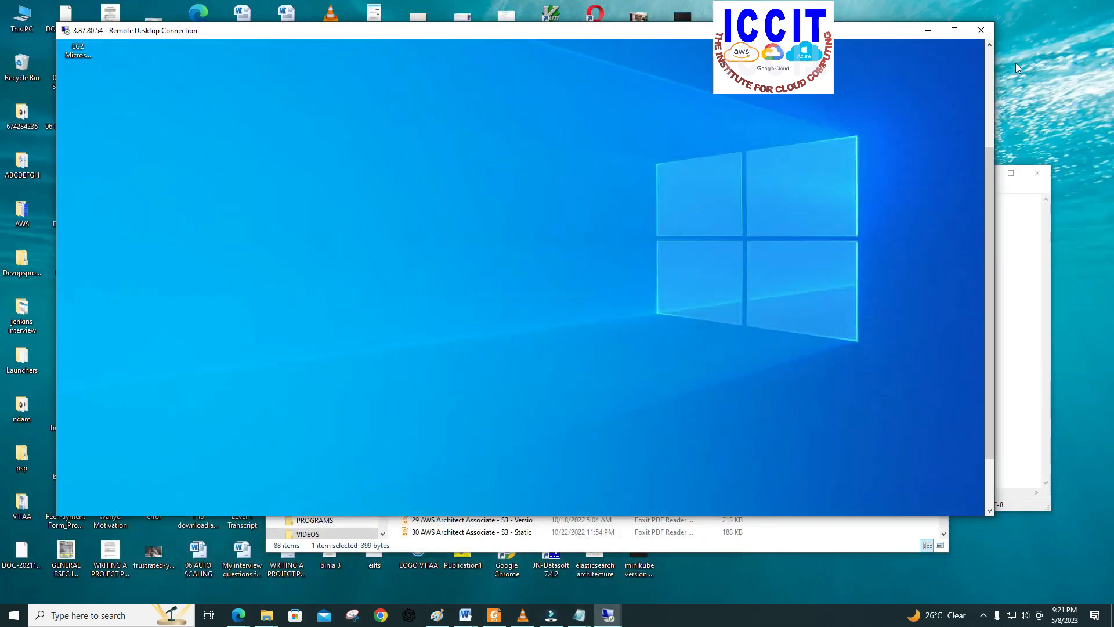
Step: Open File Explorer on the 3.87.80.54 server and go to Local Disk (C:)
left_click_drag(989, 328, 990, 390)
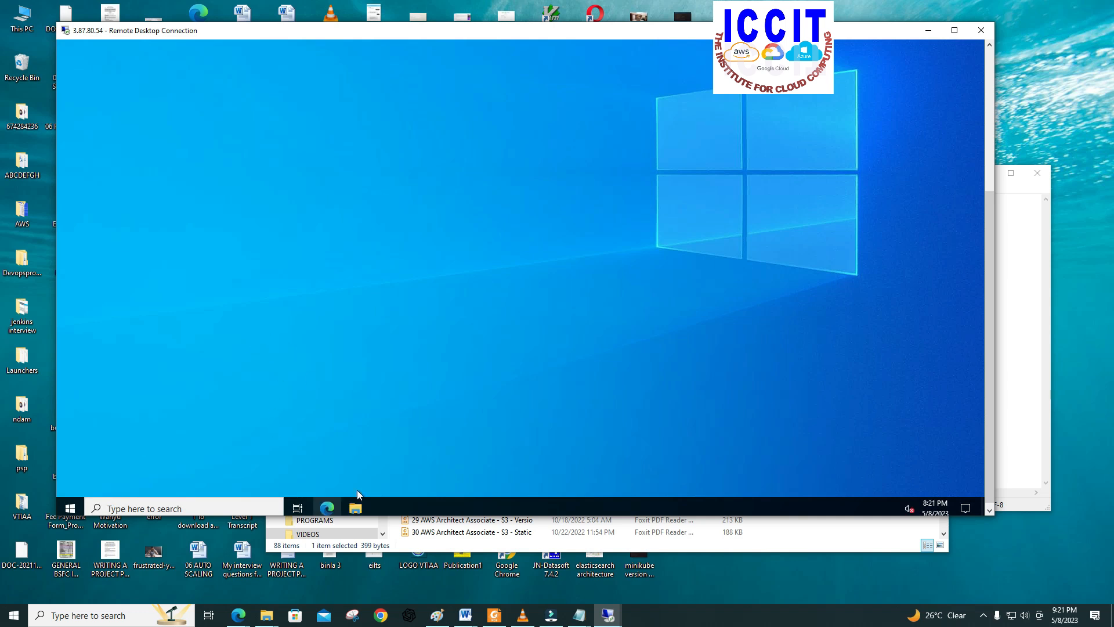
left_click(356, 507)
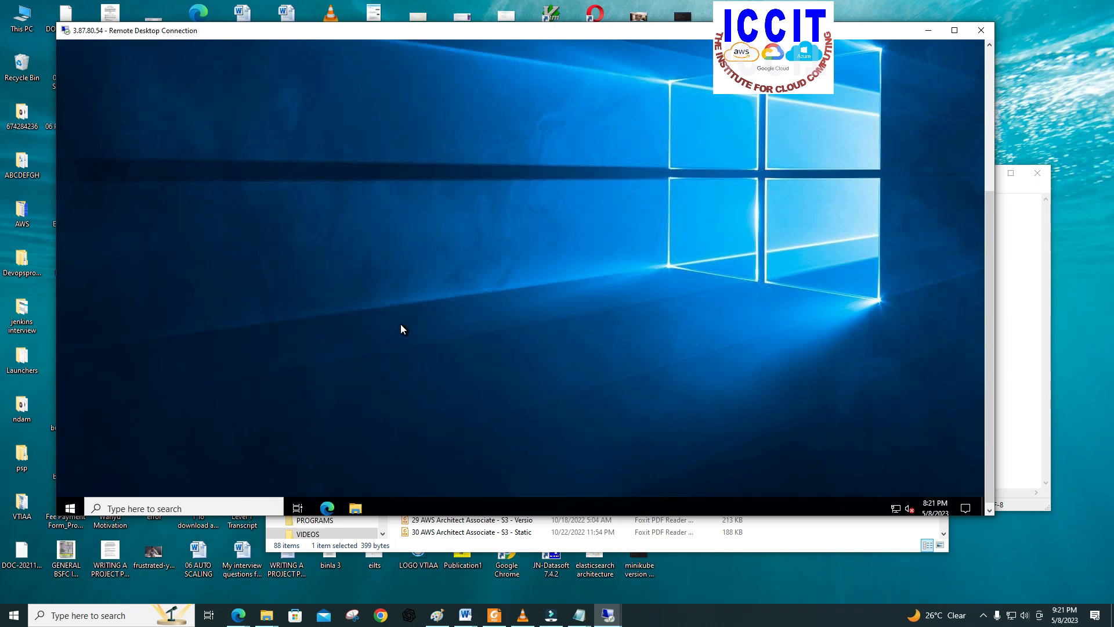
left_click(356, 509)
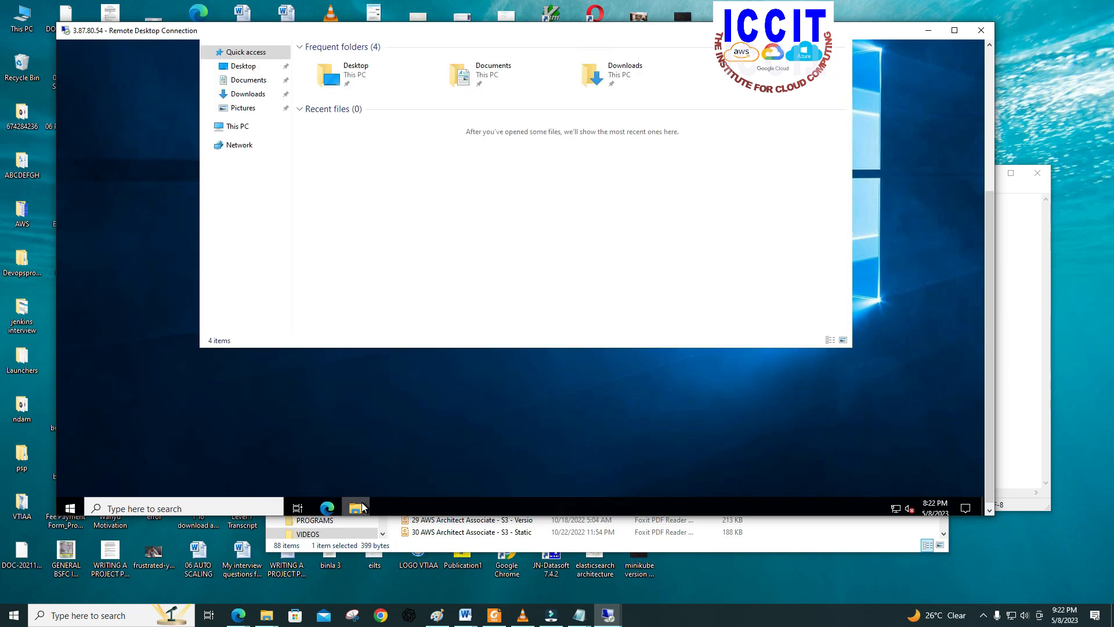
left_click_drag(991, 276, 990, 168)
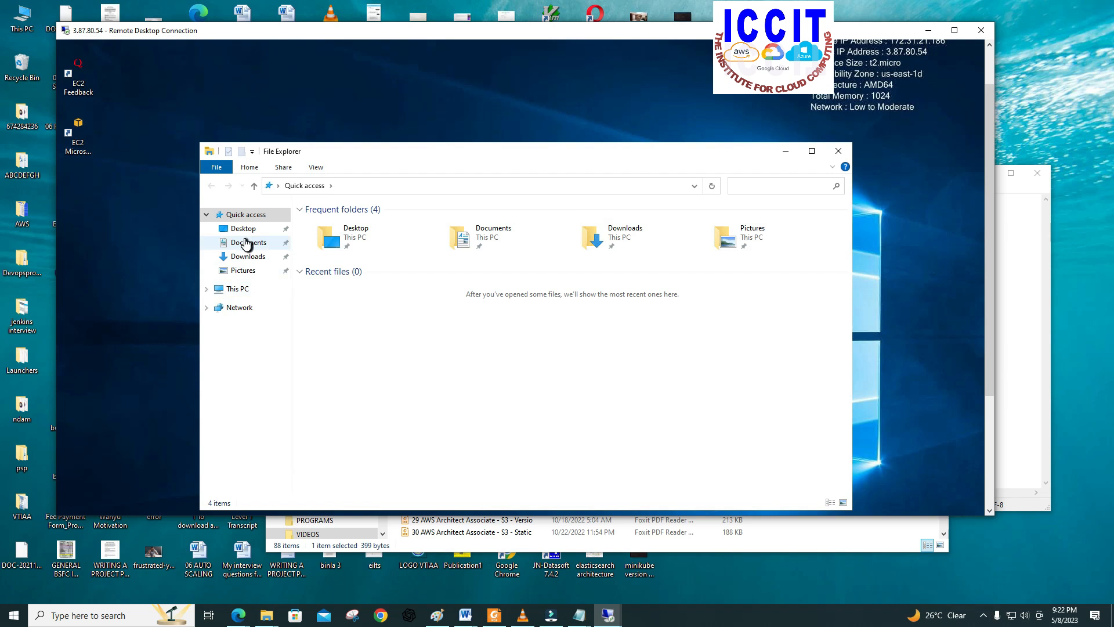
left_click(242, 291)
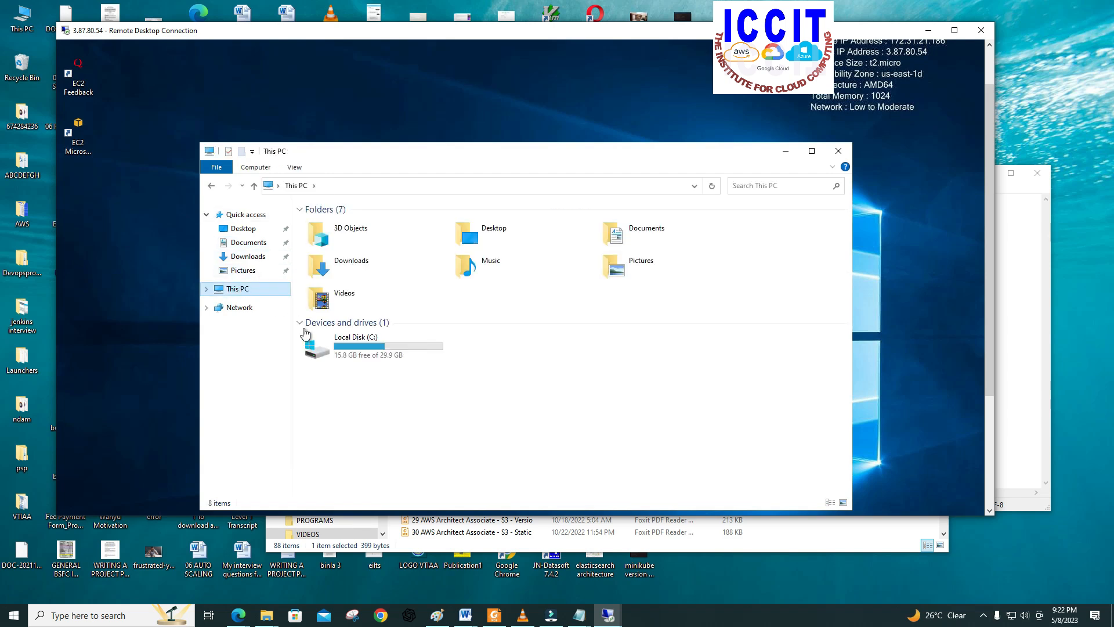
left_click(356, 346)
double_click(357, 347)
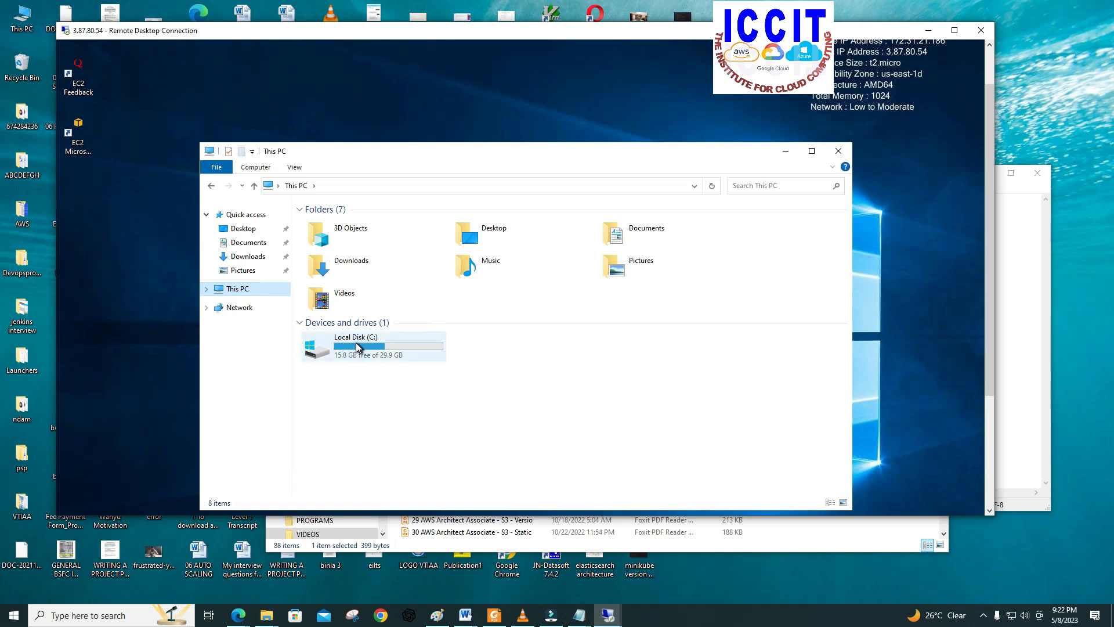
Step: Open the wwwroot folder inside inetpub on the server's C: drive
double_click(326, 247)
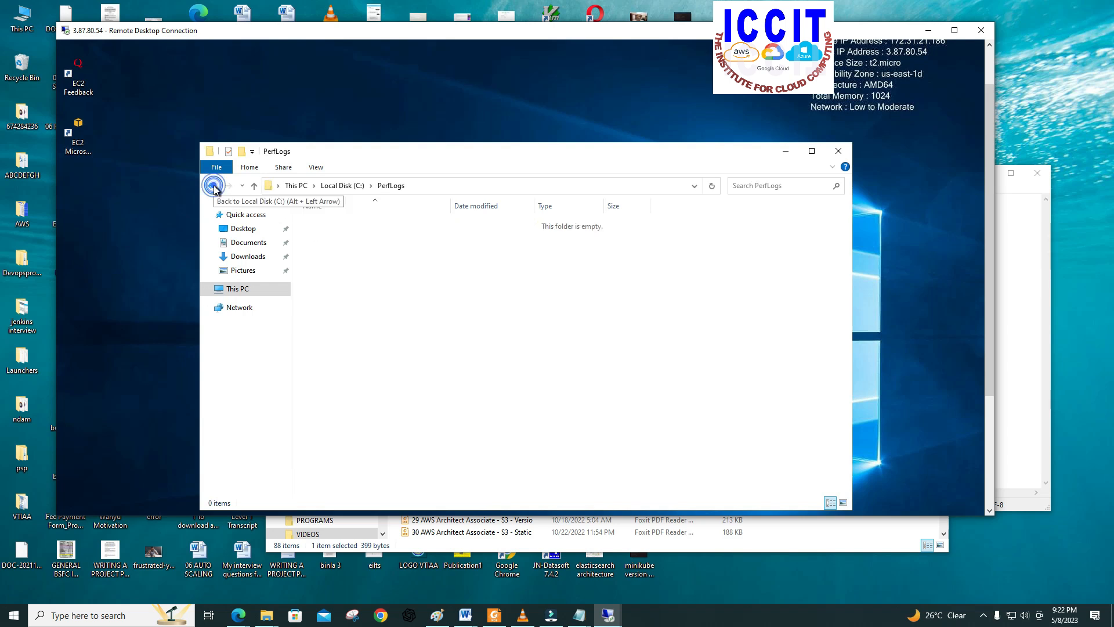
double_click(212, 185)
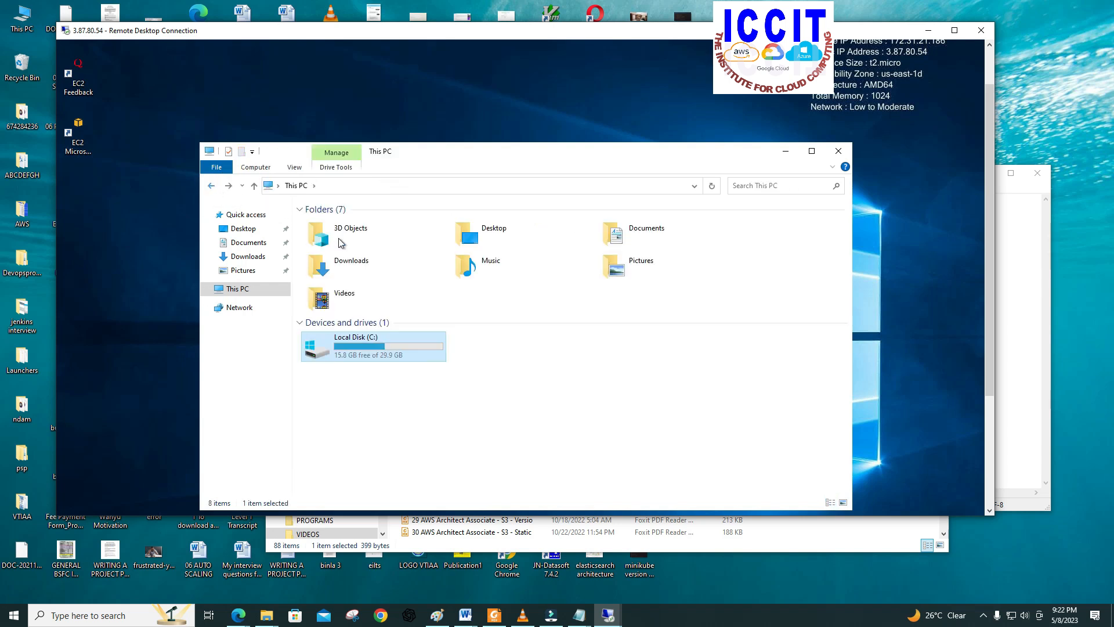
double_click(353, 343)
double_click(326, 235)
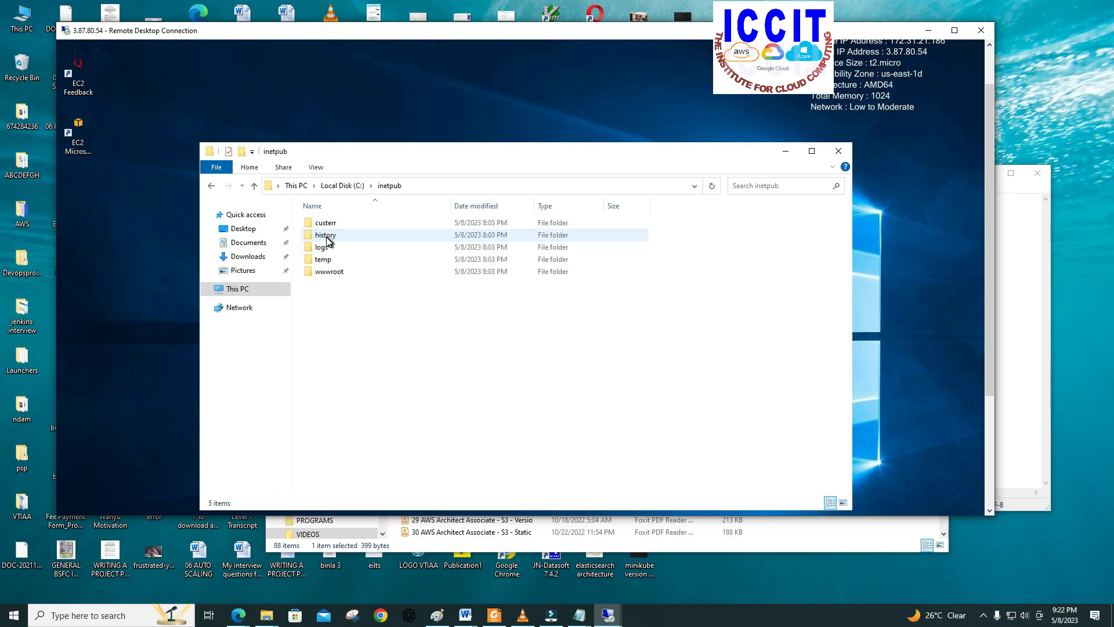
double_click(334, 272)
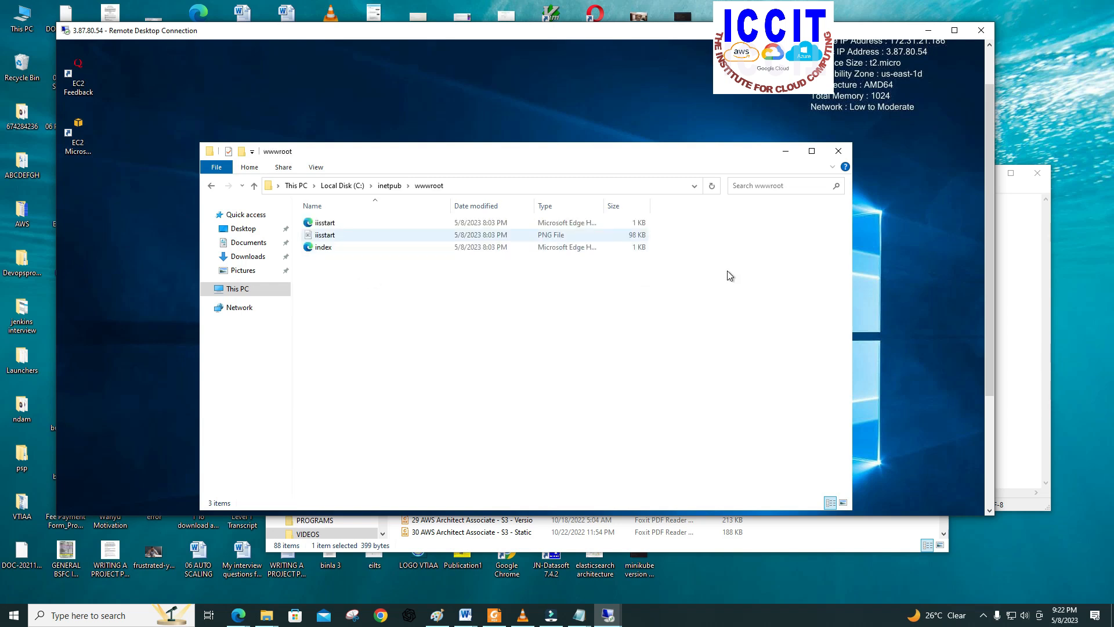
Step: Delete the two iisstart files, the HTML page and the PNG image, from wwwroot
left_click(325, 223)
left_click_drag(324, 232, 325, 227)
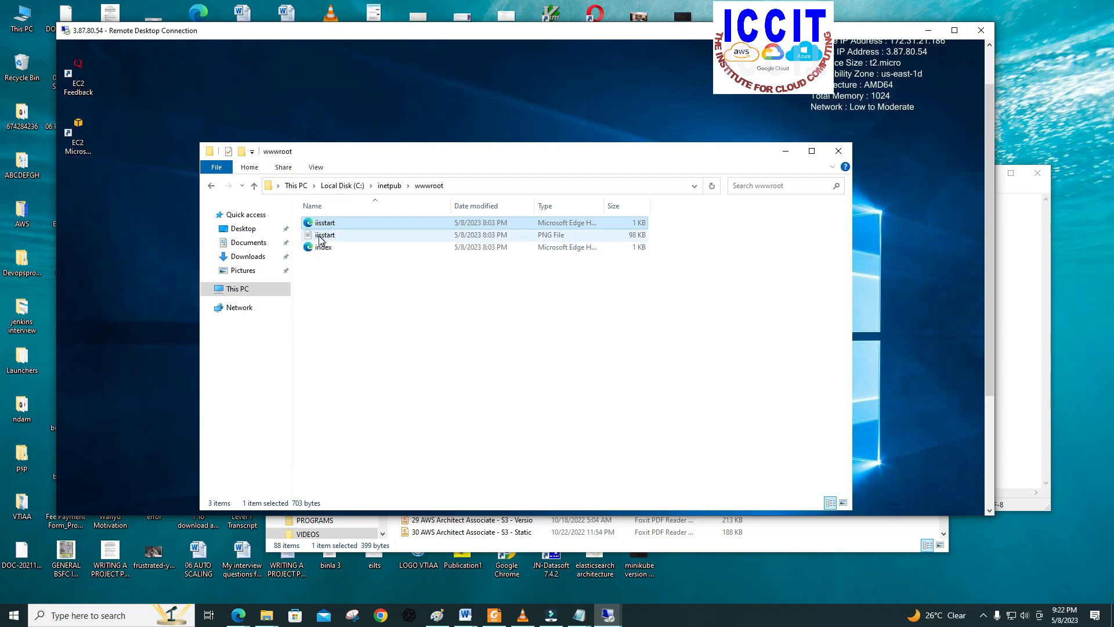
left_click(320, 237, "ctrl")
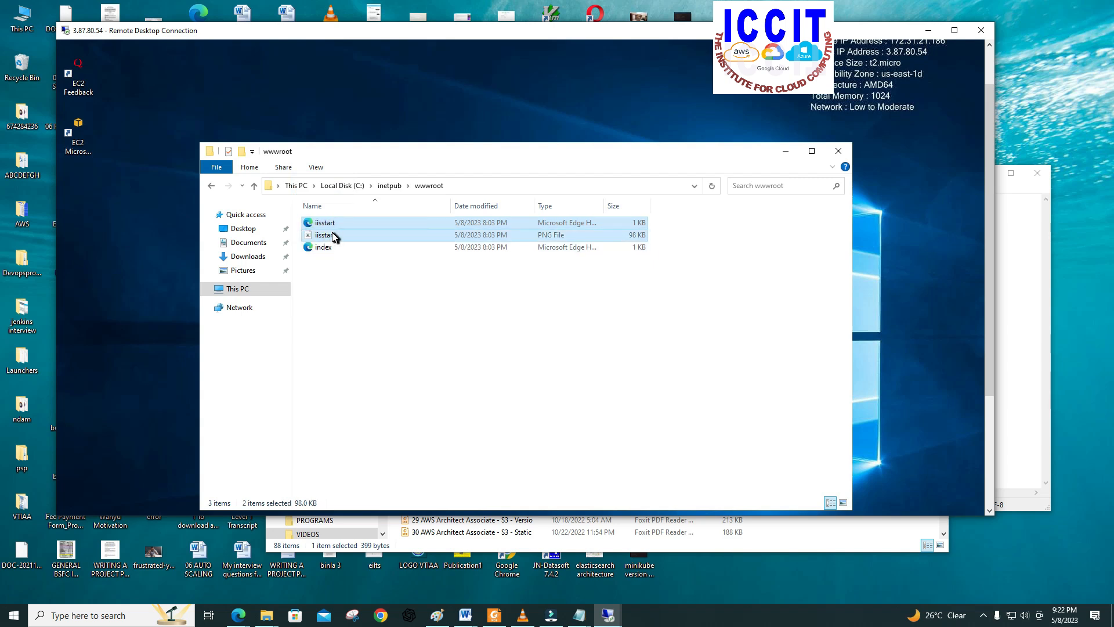
right_click(335, 237)
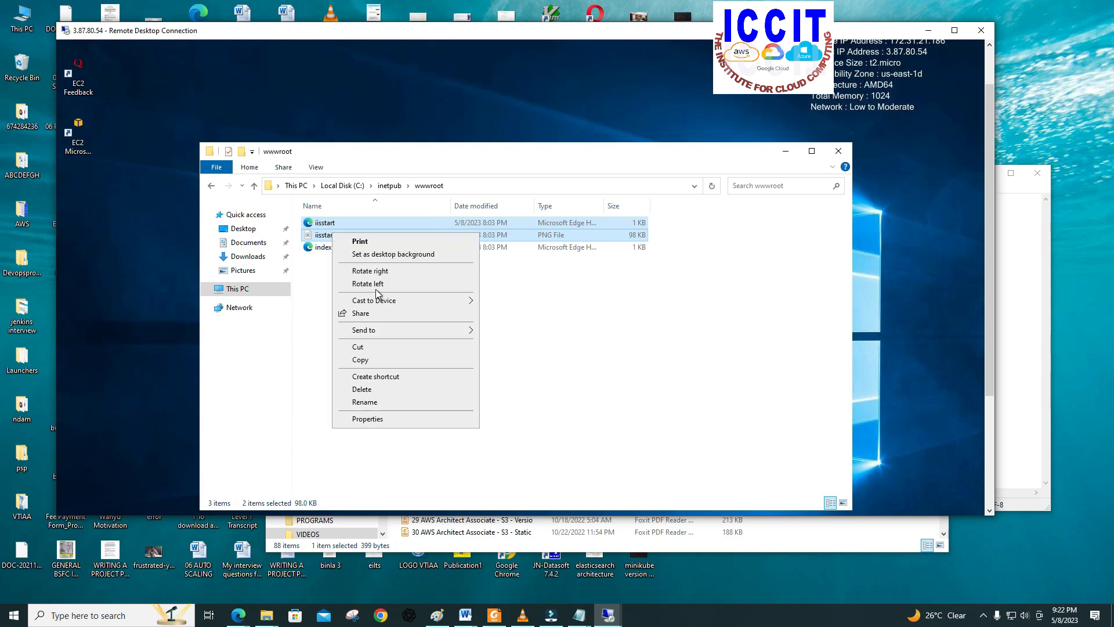
left_click(367, 395)
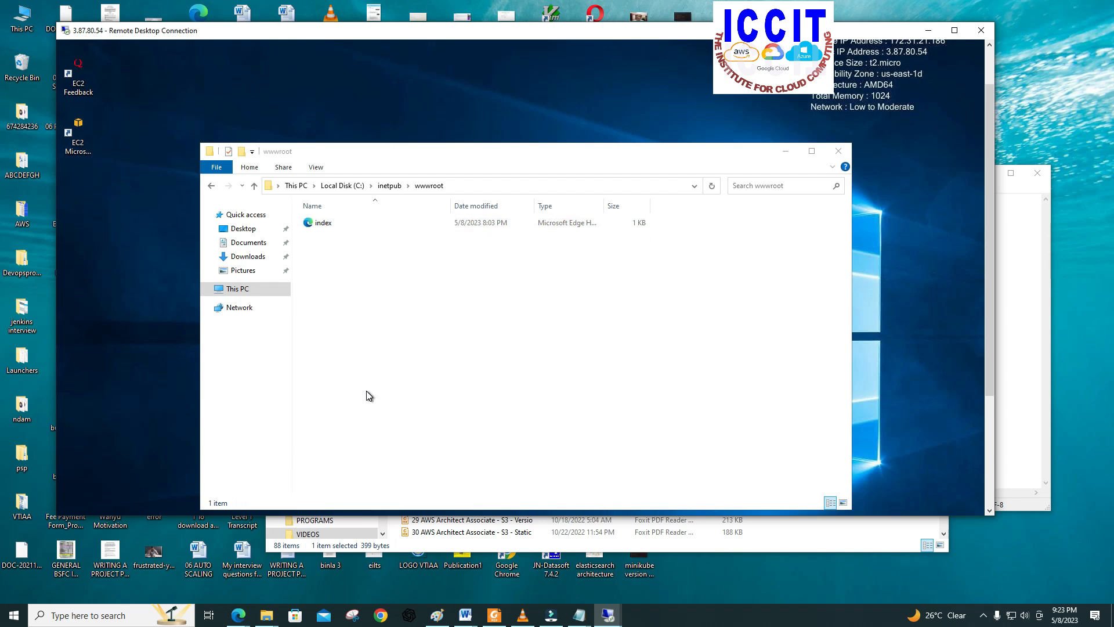
Step: Create a folder named Test in wwwroot and open it
right_click(393, 260)
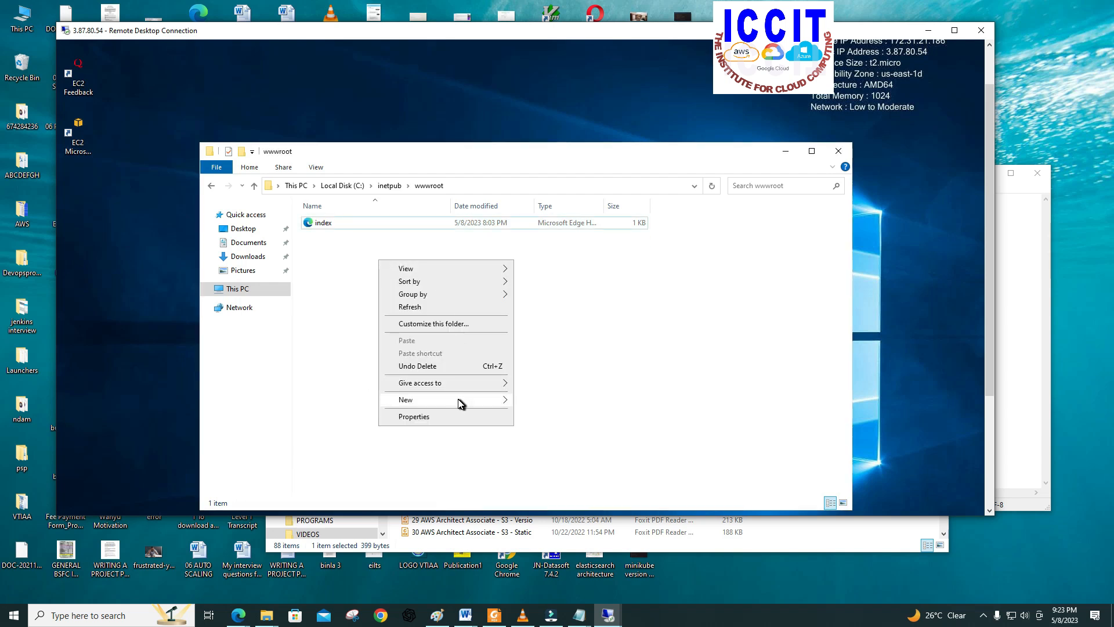
mouse_move(460, 400)
left_click(526, 402)
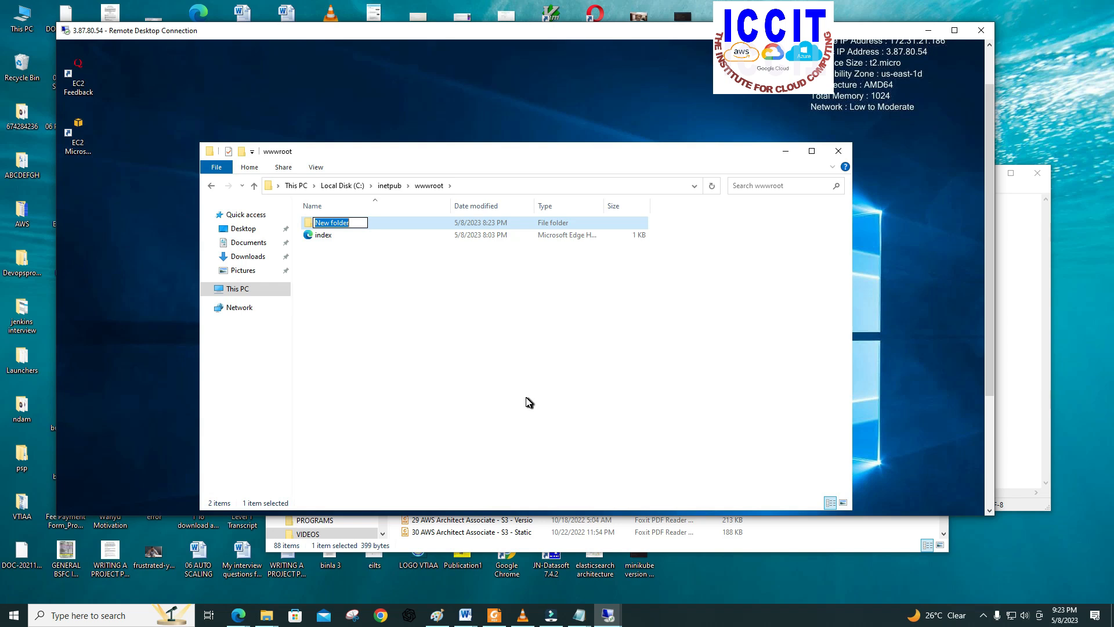
type("Test")
left_click(485, 323)
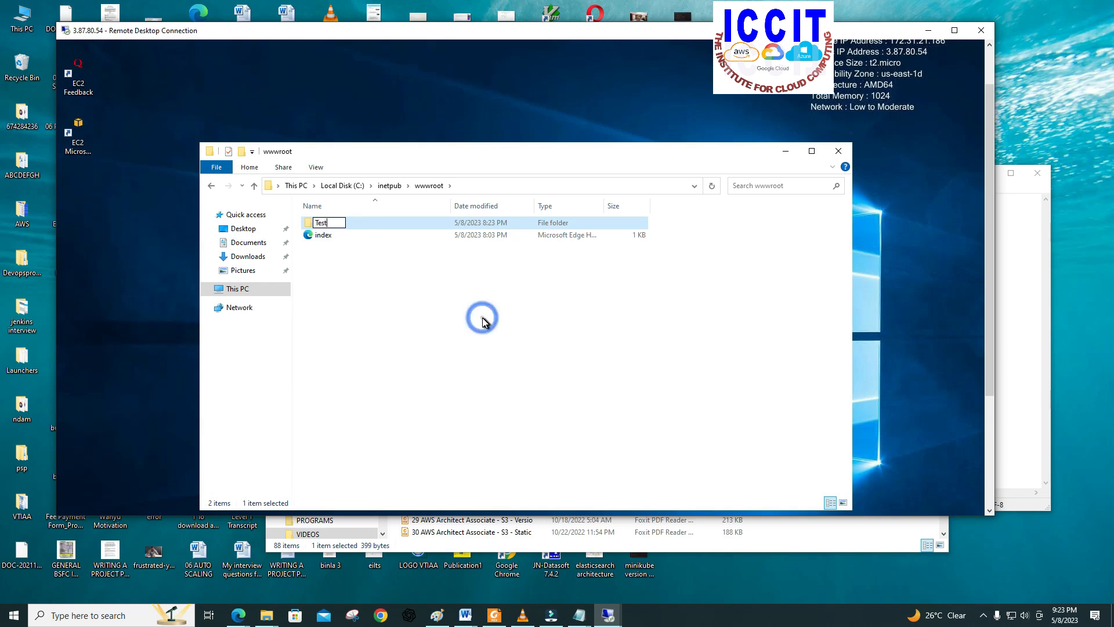
left_click(318, 225)
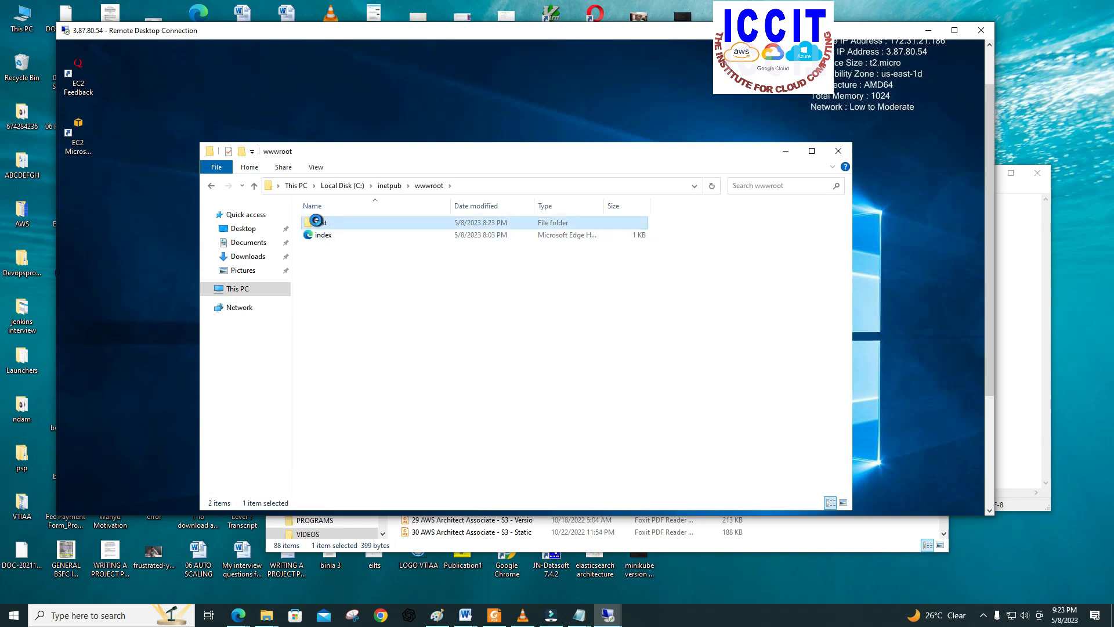
double_click(318, 225)
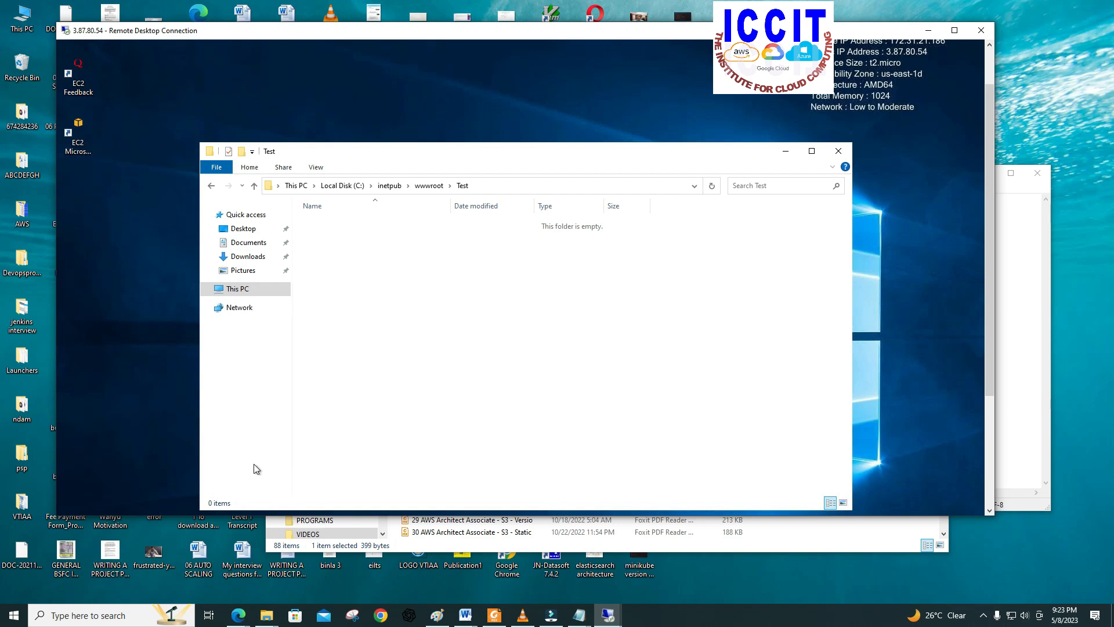
Step: Search for Notepad on the remote server, open it, and maximize its blank document
left_click_drag(989, 334, 987, 454)
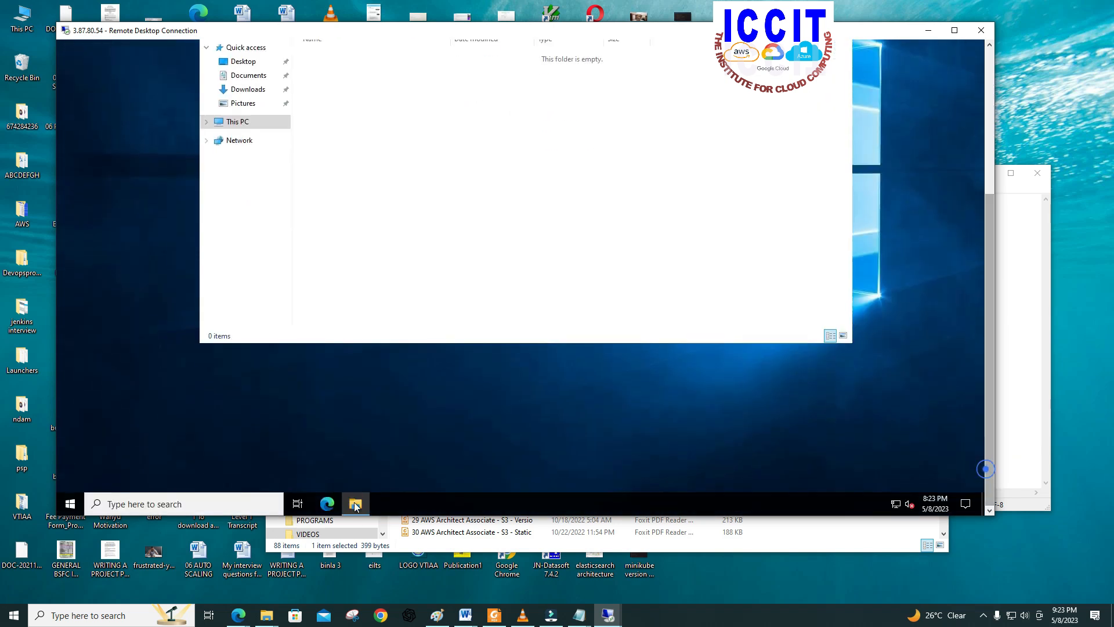
left_click(134, 501)
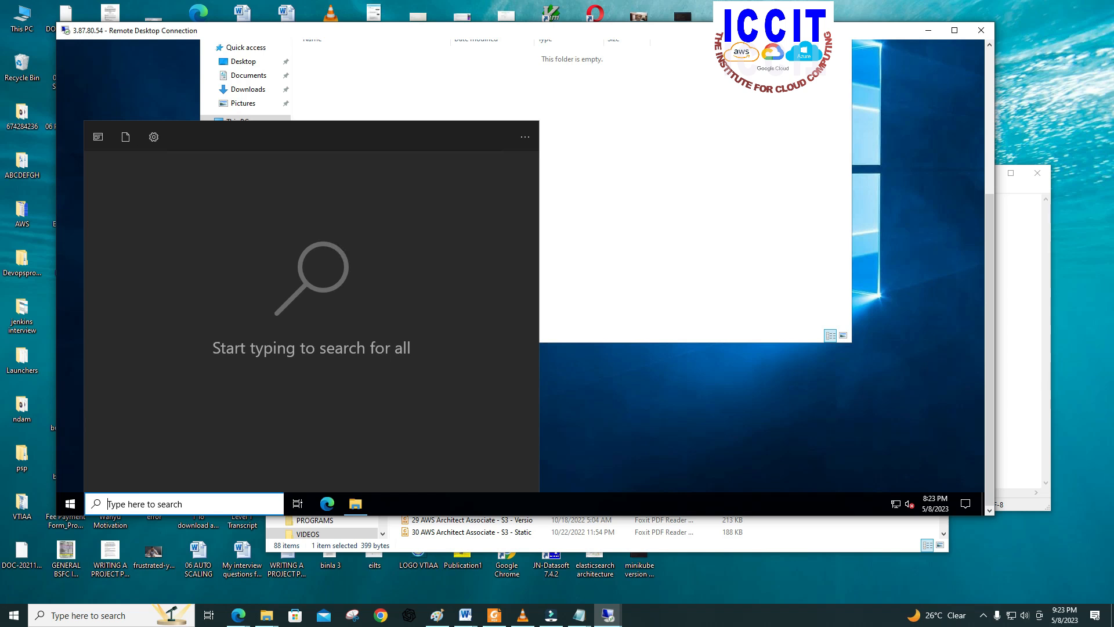
type("n")
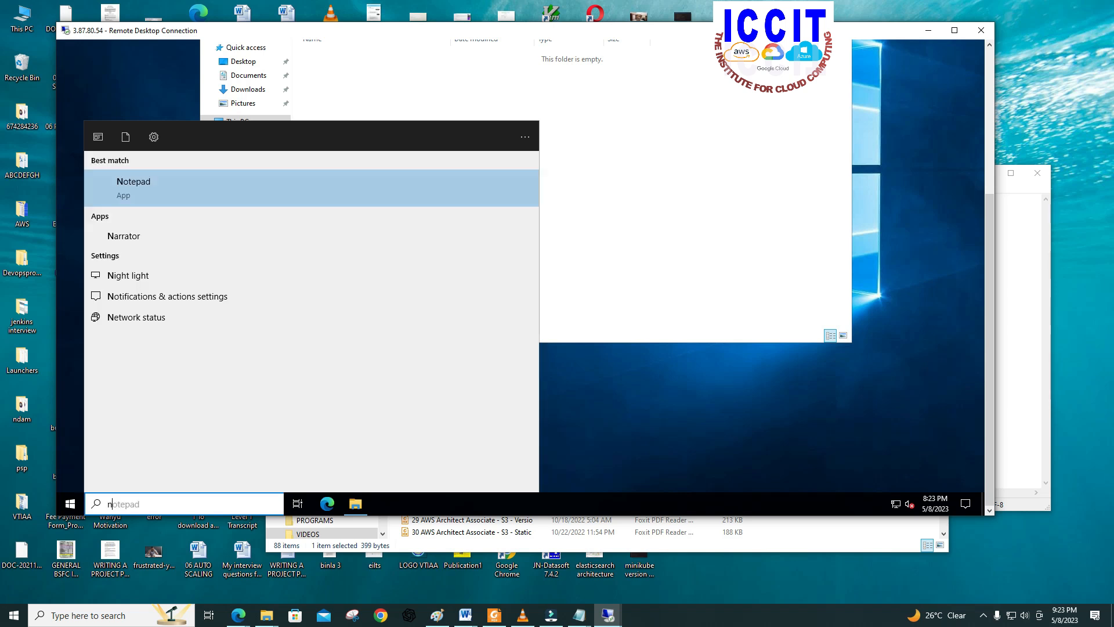
type("ot")
left_click(105, 189)
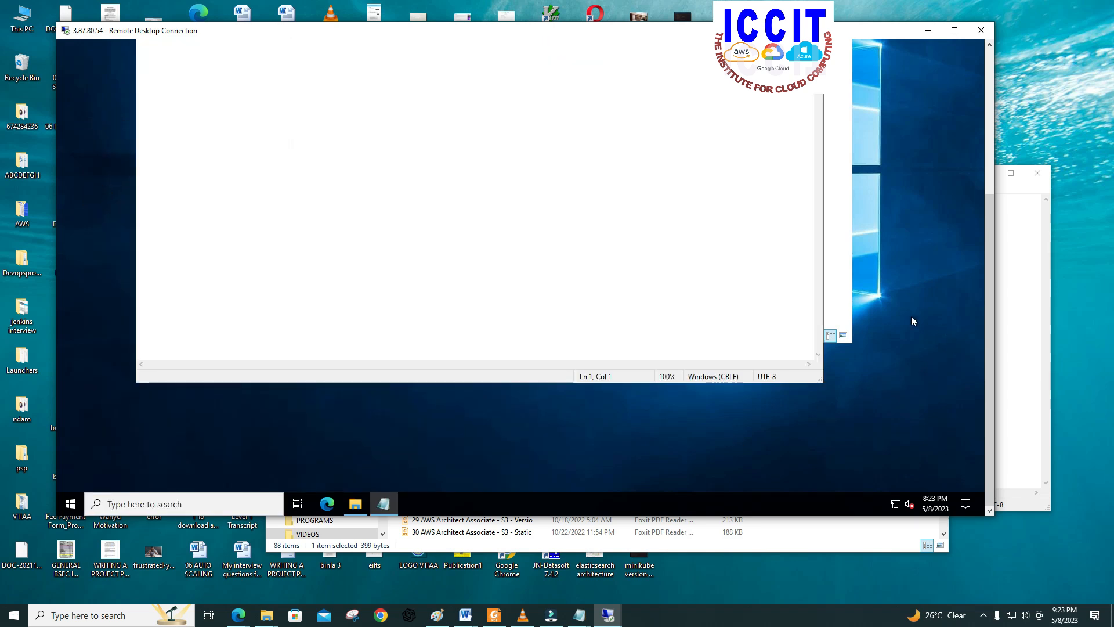
scroll(988, 343, "up", 5)
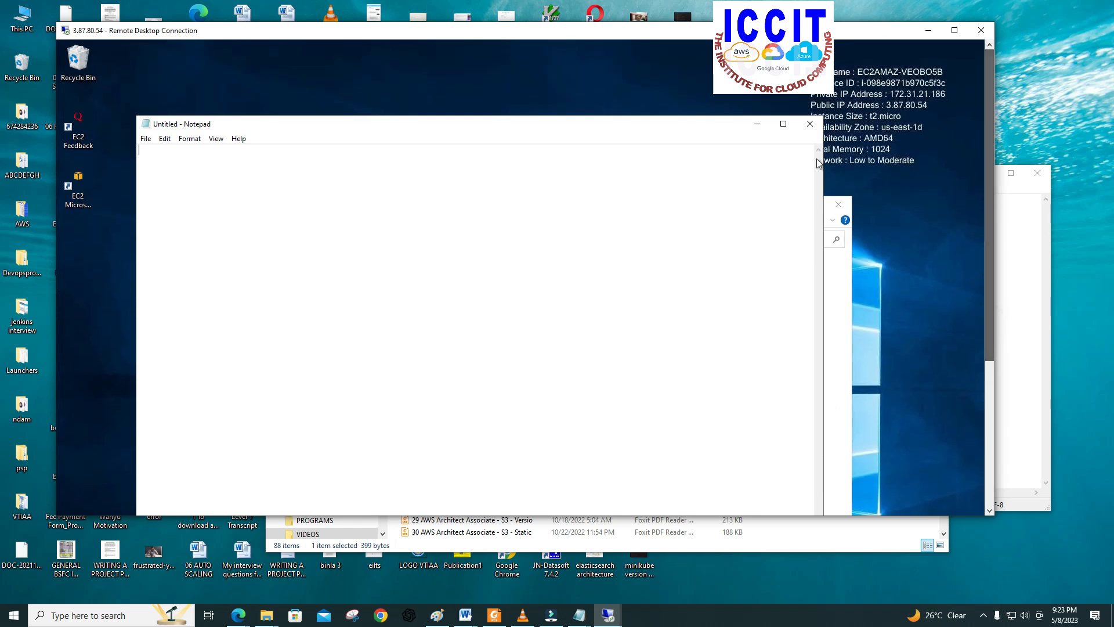
double_click(291, 125)
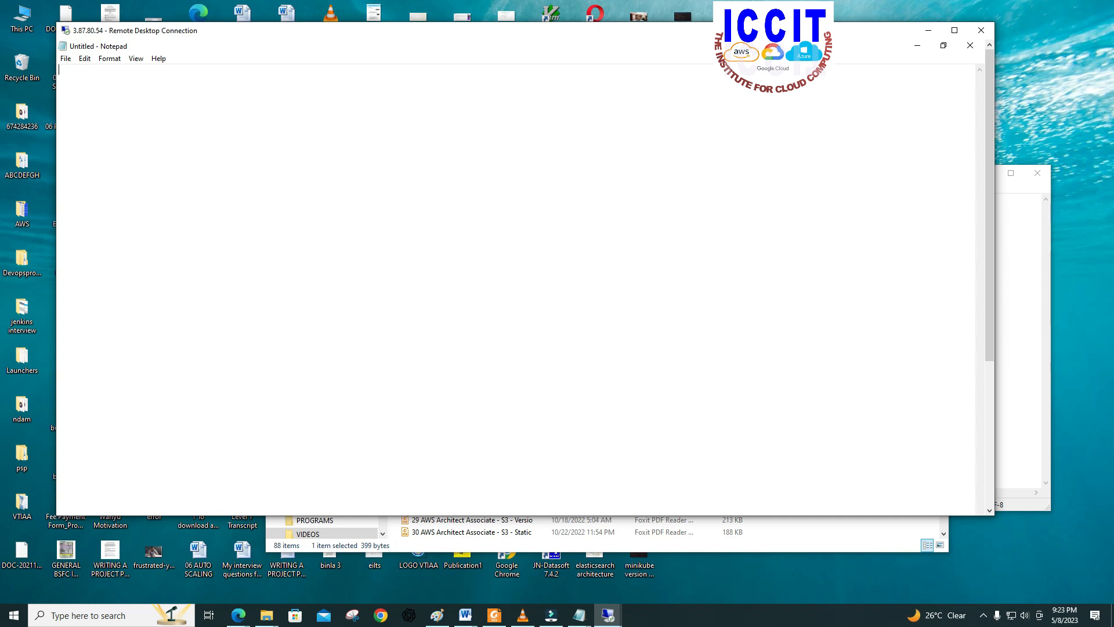
Step: Write the heading line <h1> SECOND CONTENT OK </h1> in the blank Notepad document
type("<h1> SECOND CONTENT OK </")
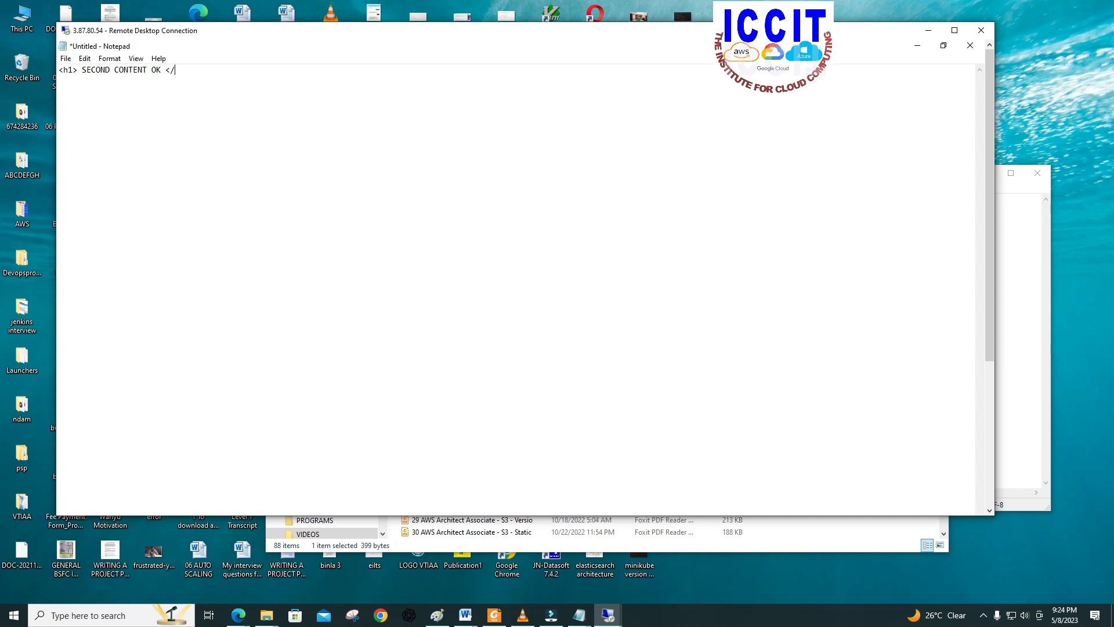
type(">?")
left_click(66, 59)
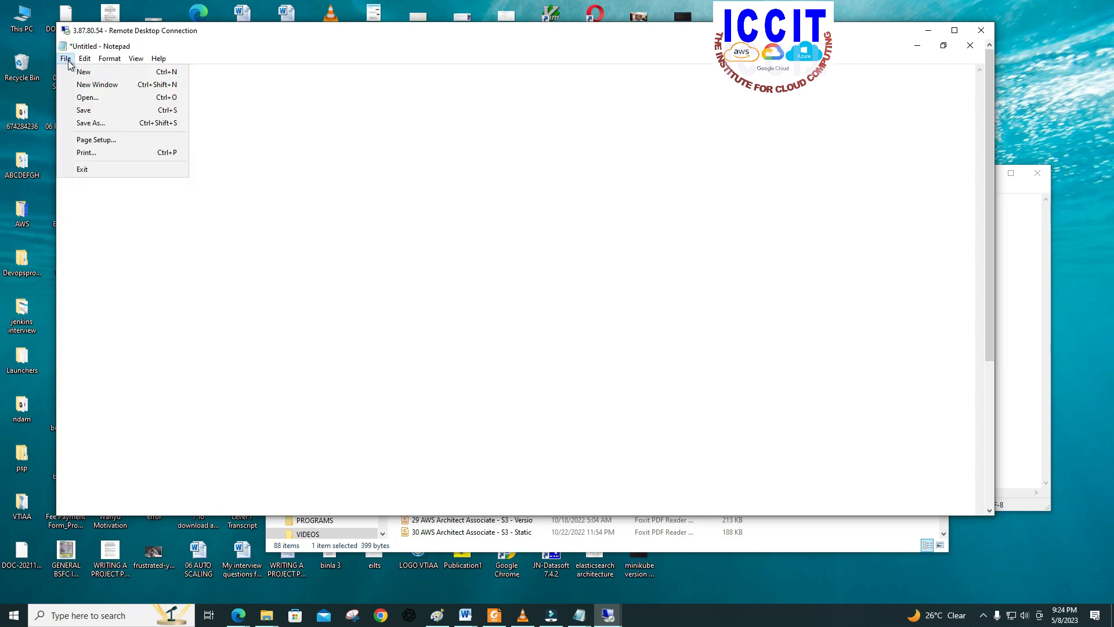
left_click(355, 298)
key("ctrl+shift+Left")
left_click(234, 28)
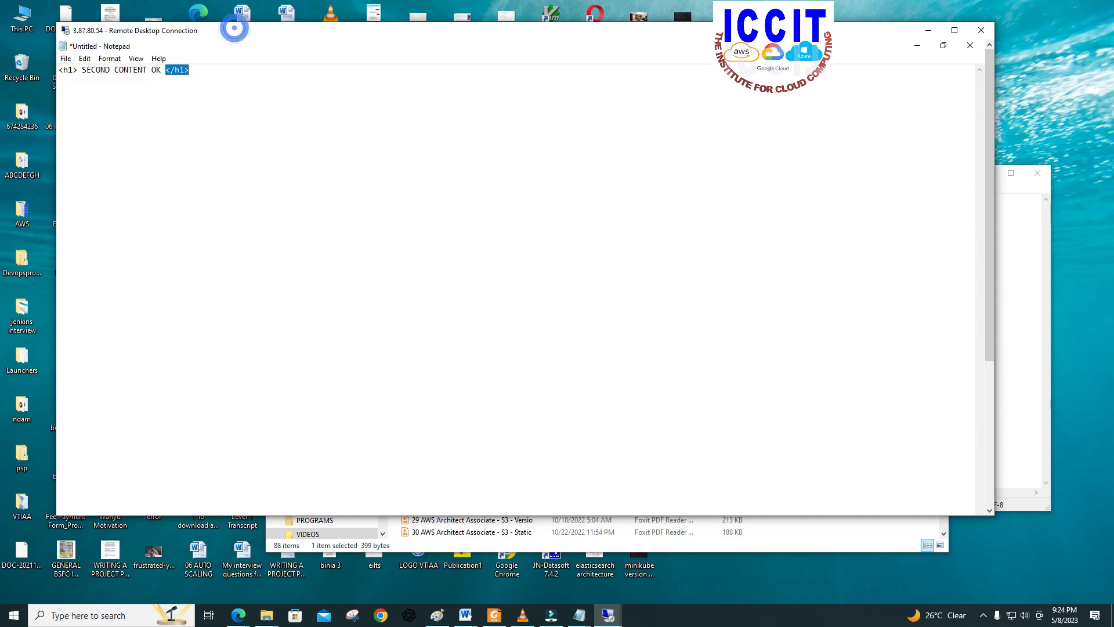
left_click(382, 45)
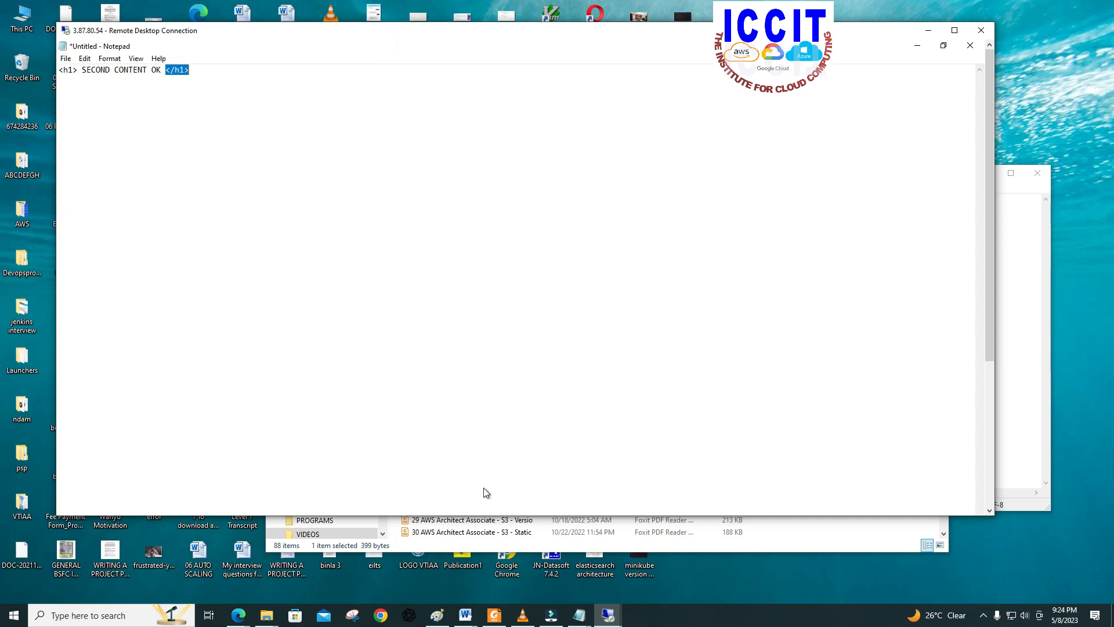
left_click(608, 615)
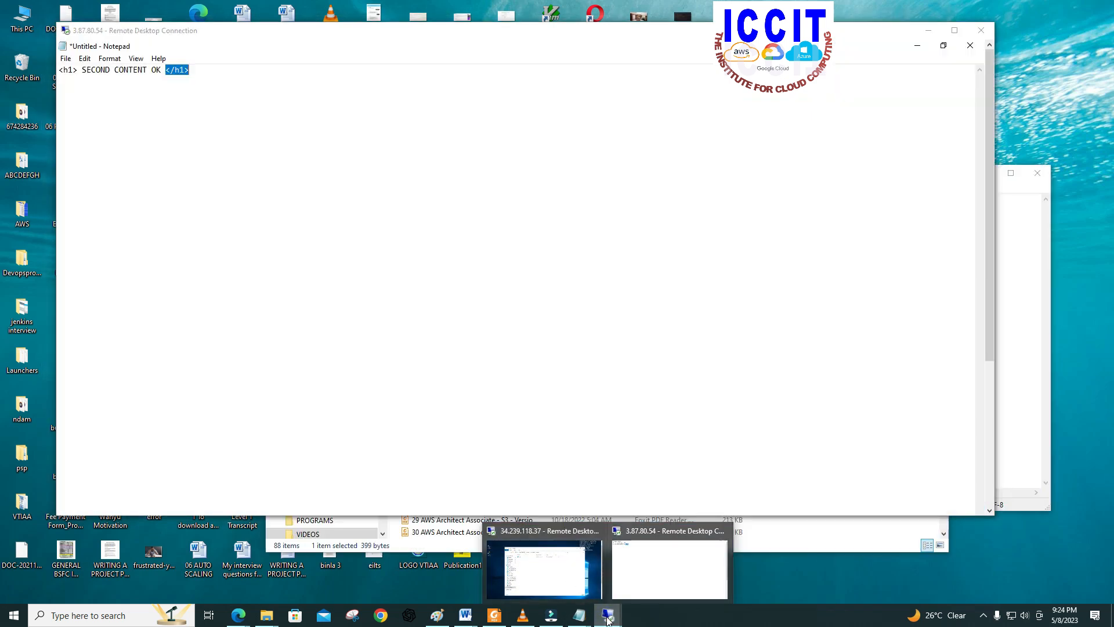
left_click(607, 617)
left_click(607, 618)
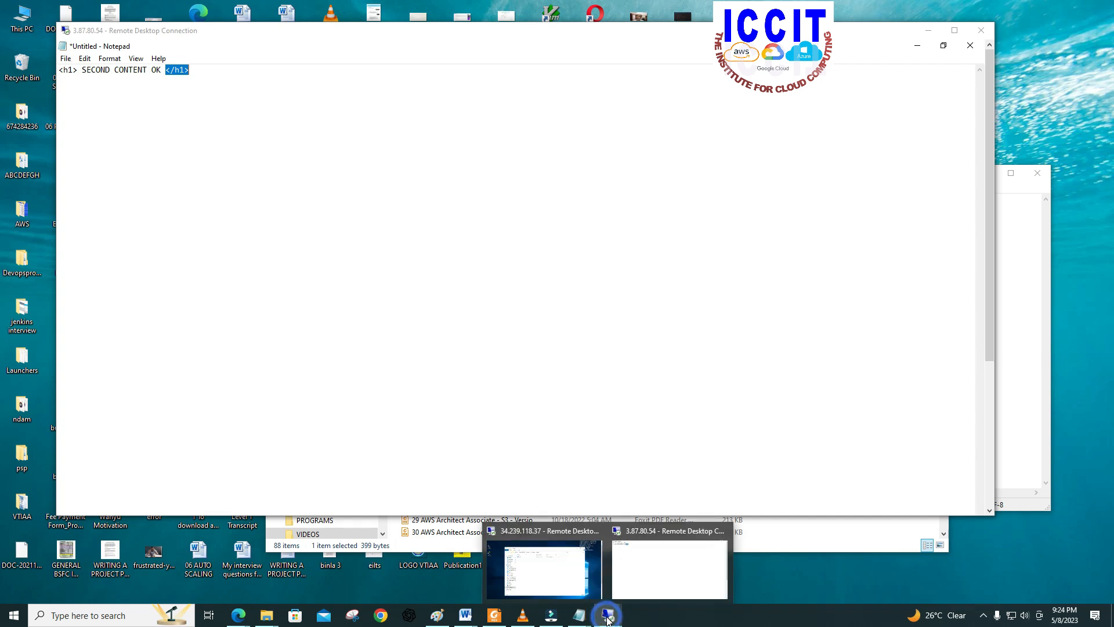
left_click(641, 587)
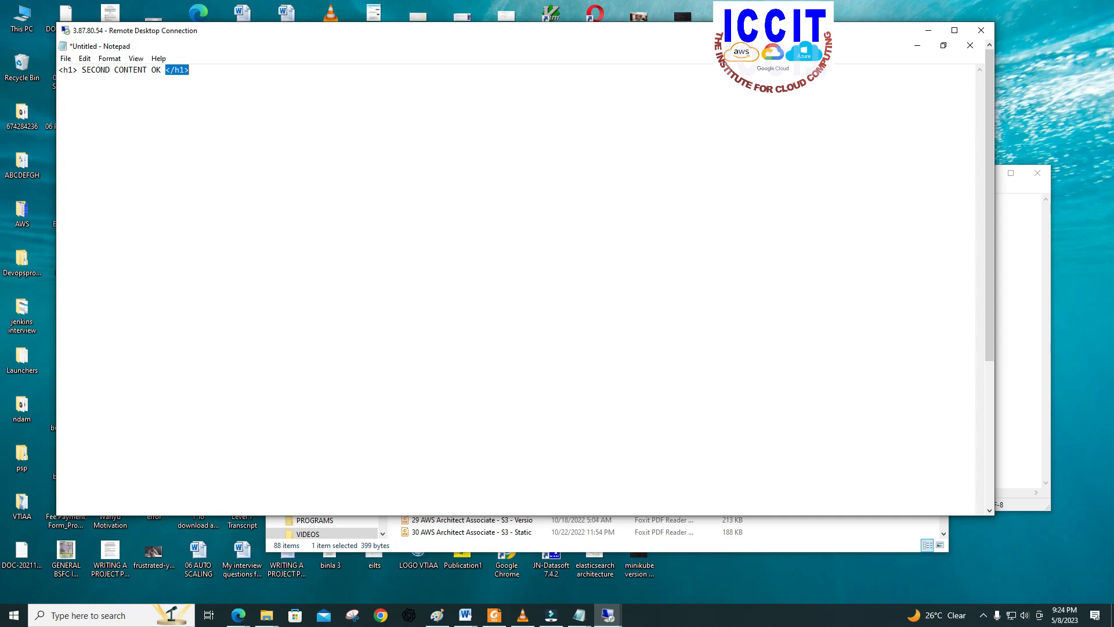
left_click(981, 276)
left_click_drag(990, 292, 986, 242)
left_click(996, 370)
left_click(998, 413)
left_click(990, 370)
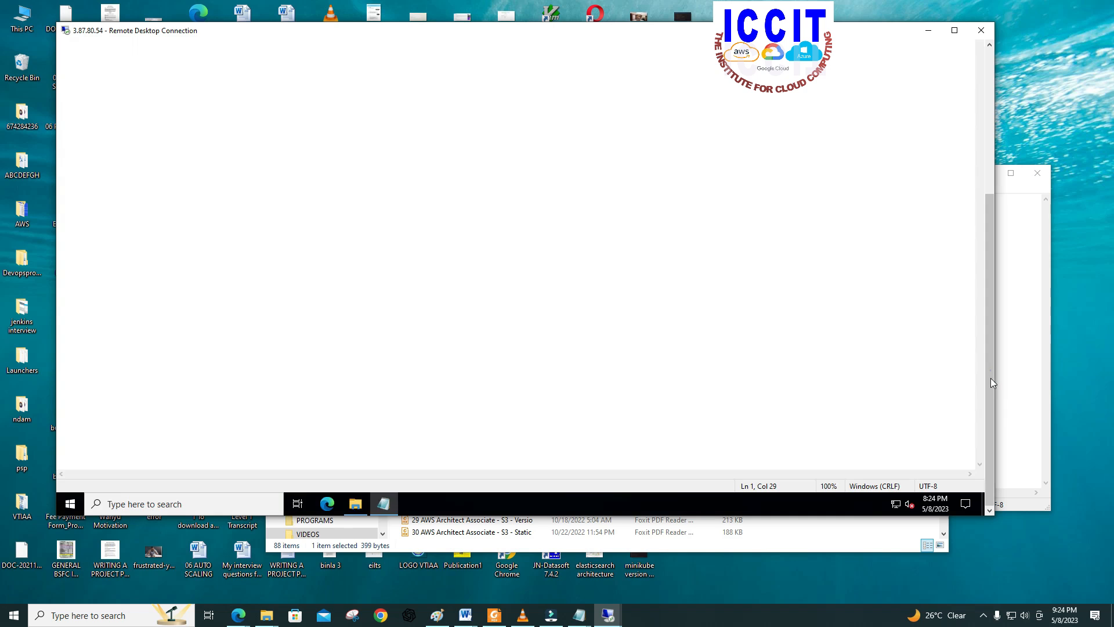
left_click(991, 423)
left_click_drag(990, 423, 977, 274)
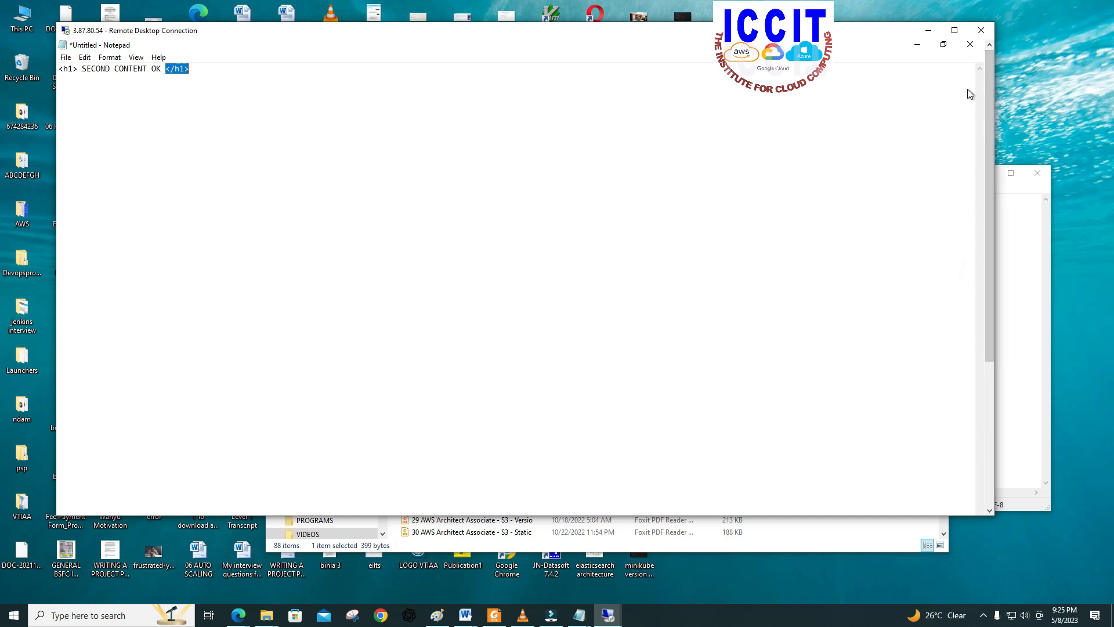
Step: Start saving the Notepad document under the file name index.html with the file type All Files
left_click(221, 84)
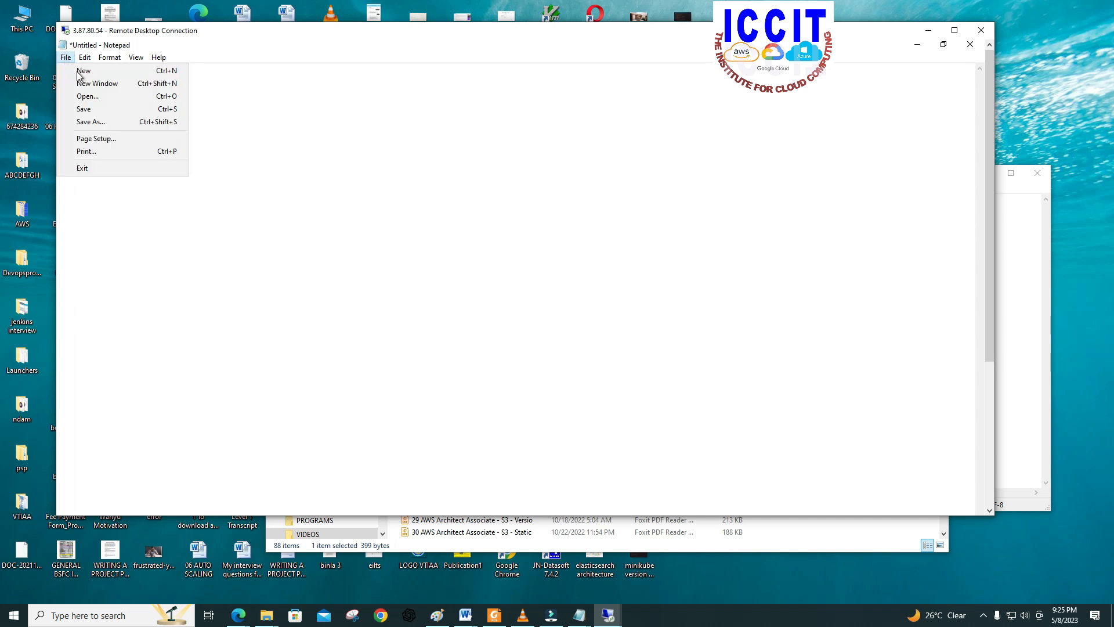
left_click(83, 109)
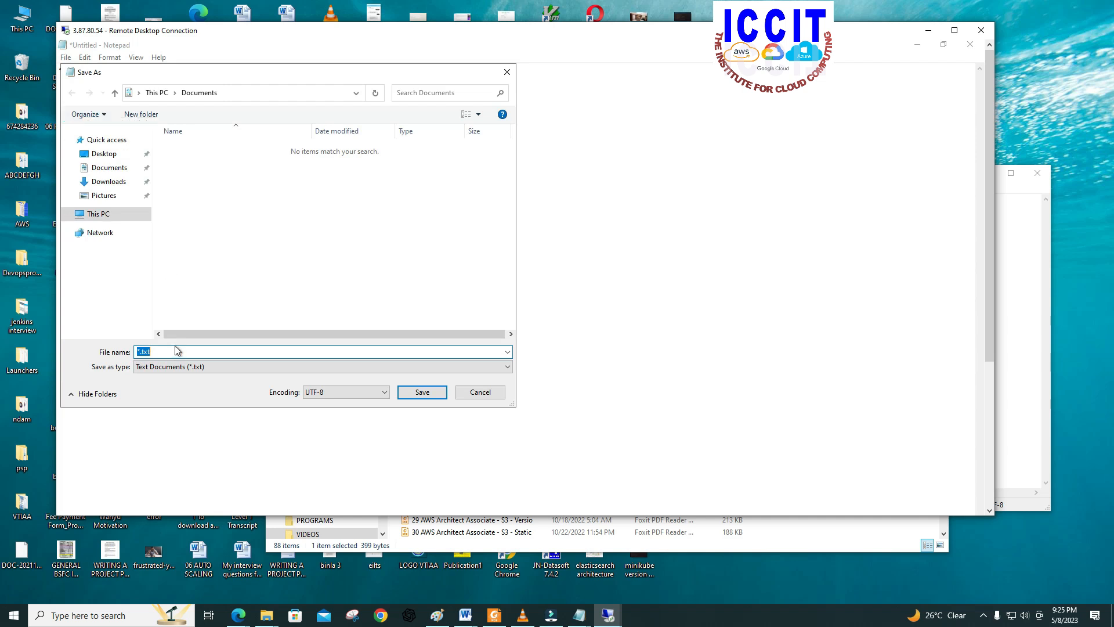
type("index.html")
left_click(204, 367)
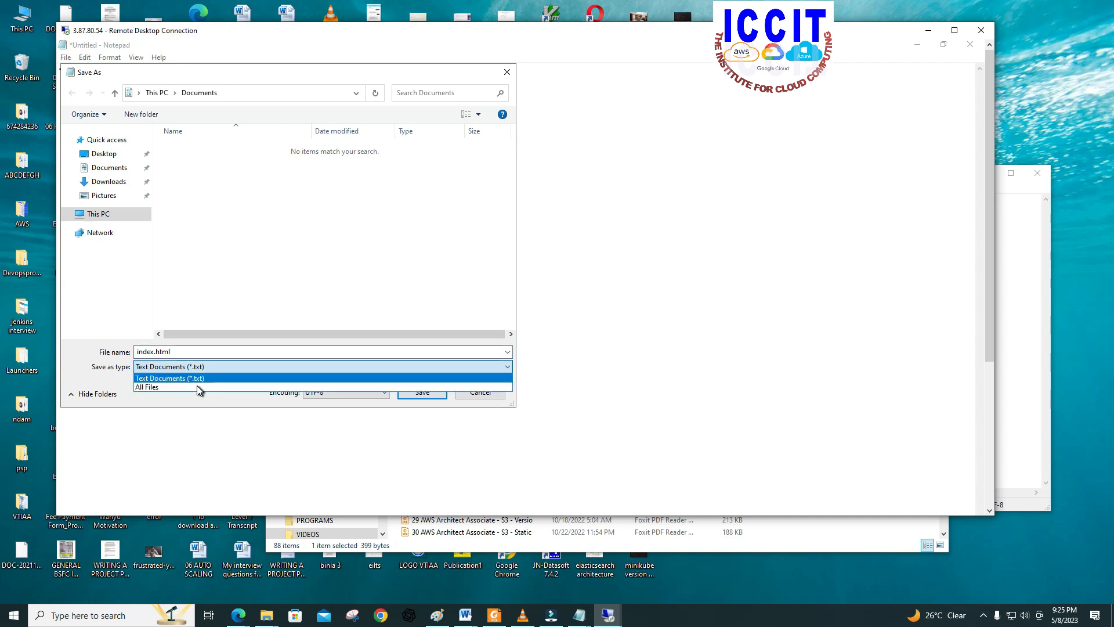
left_click(197, 387)
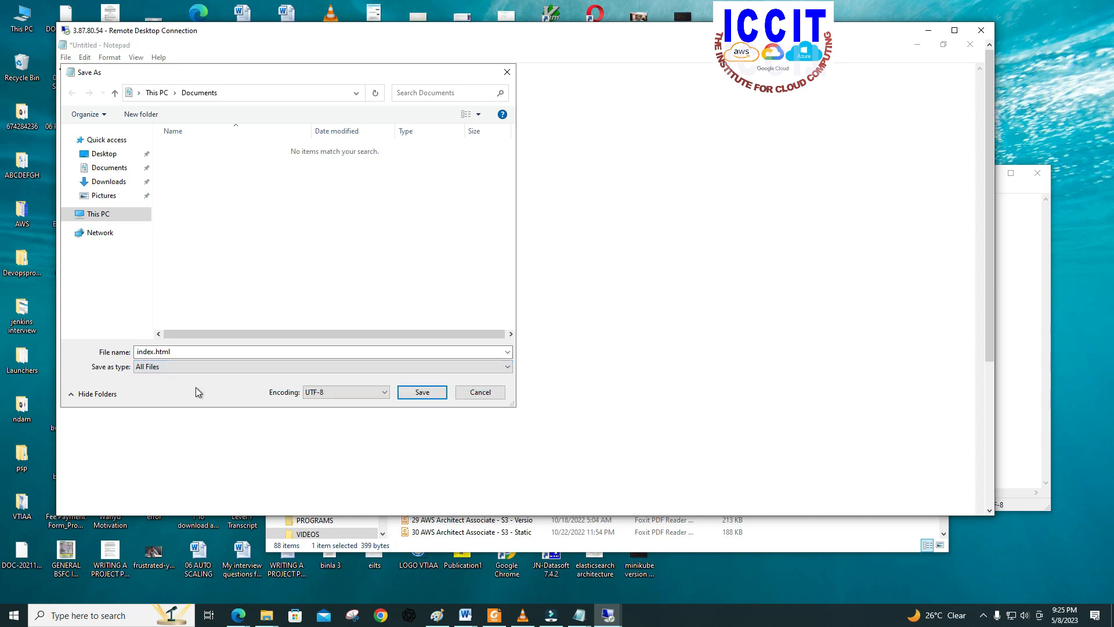
Step: Save the page into C:\inetpub\wwwroot\Test and close Notepad
left_click(96, 214)
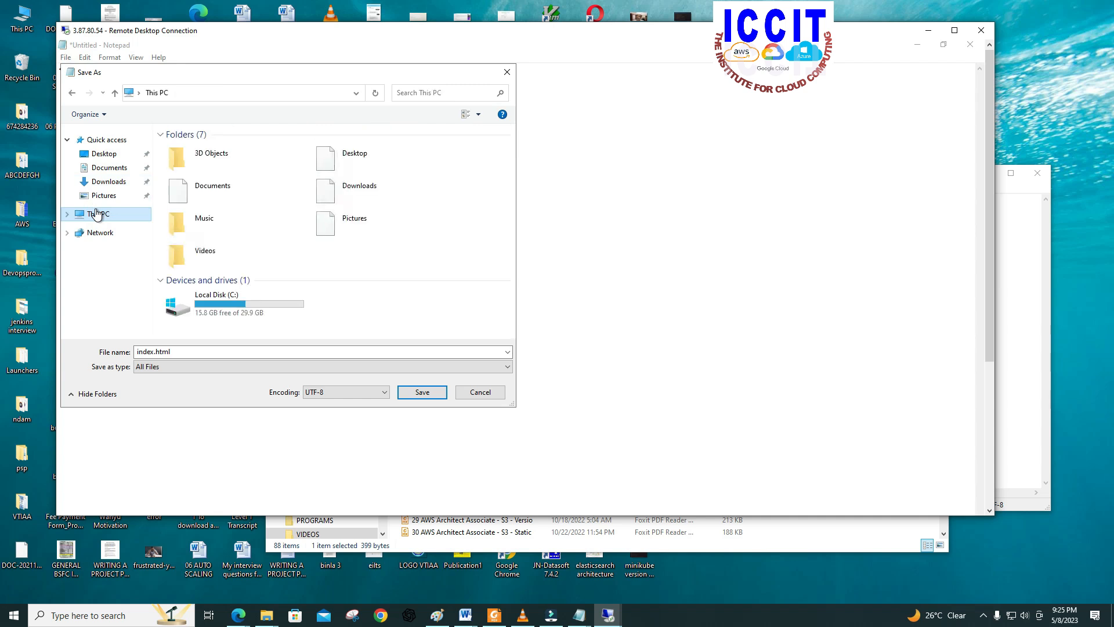
left_click(212, 304)
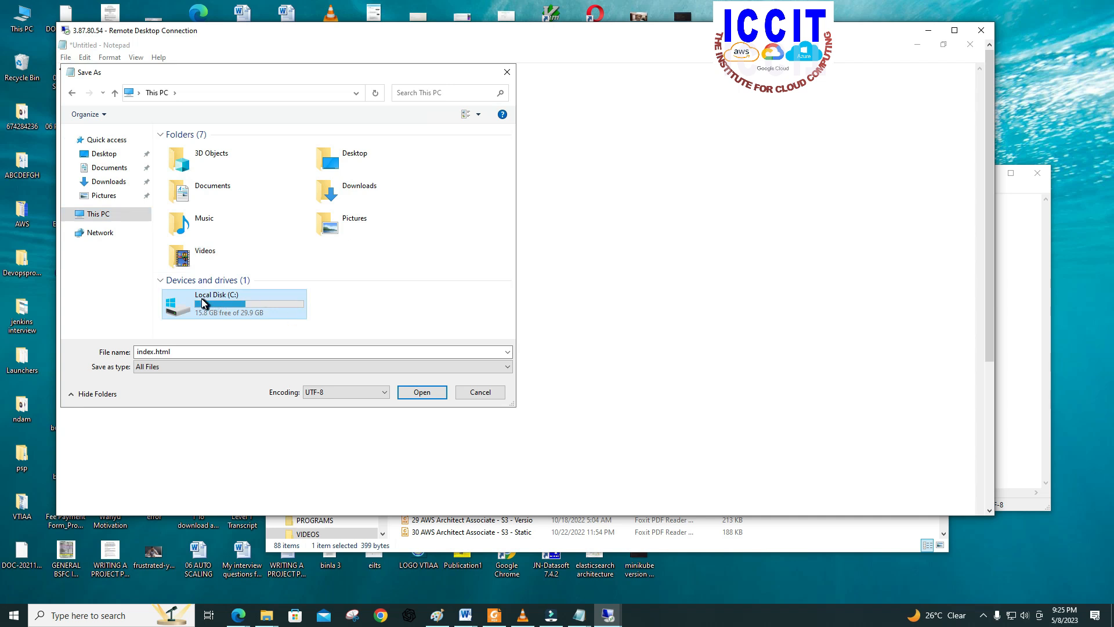
double_click(202, 303)
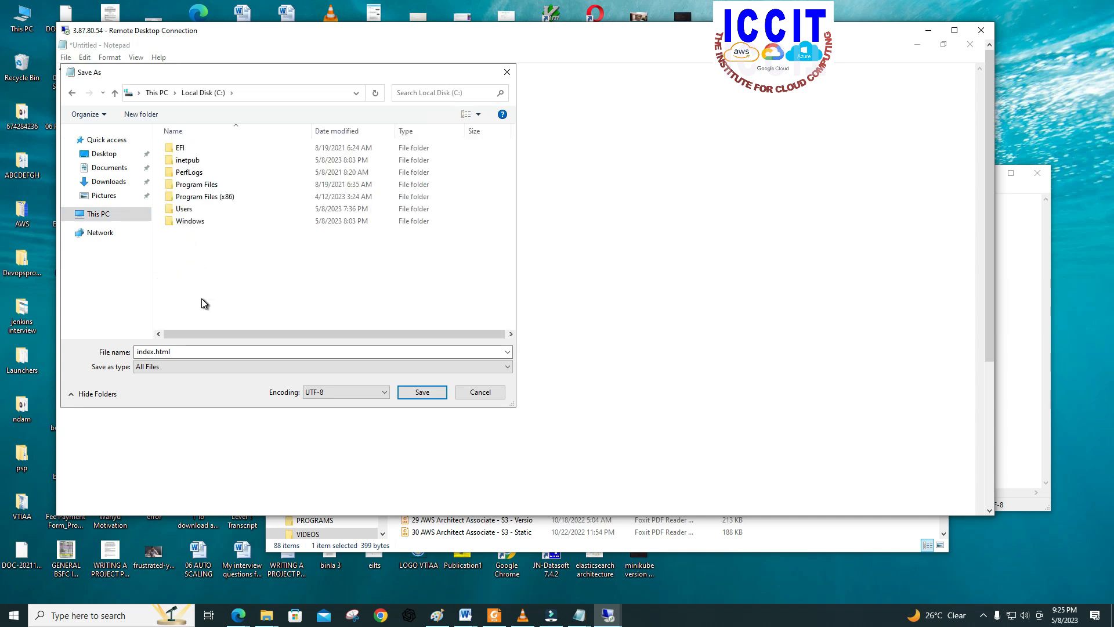
double_click(186, 162)
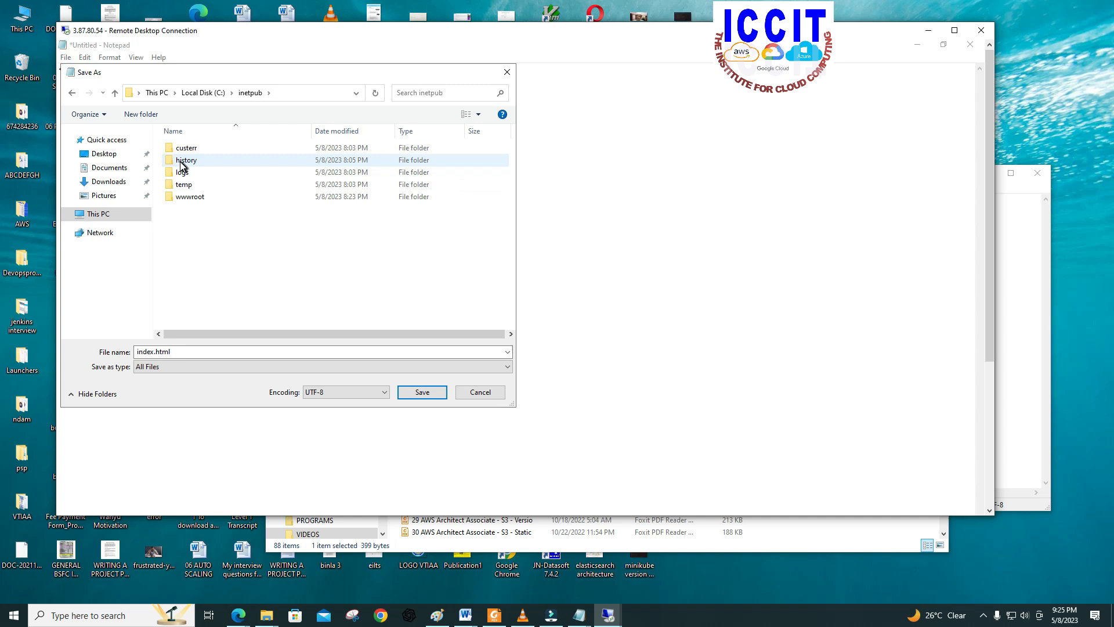
double_click(182, 199)
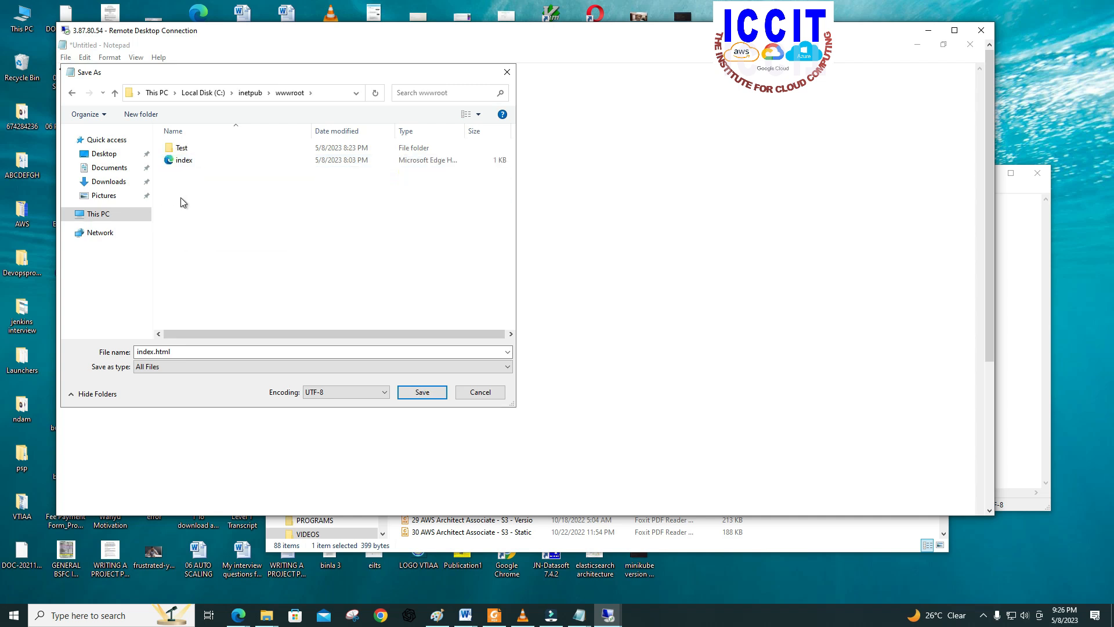
left_click(175, 148)
double_click(175, 149)
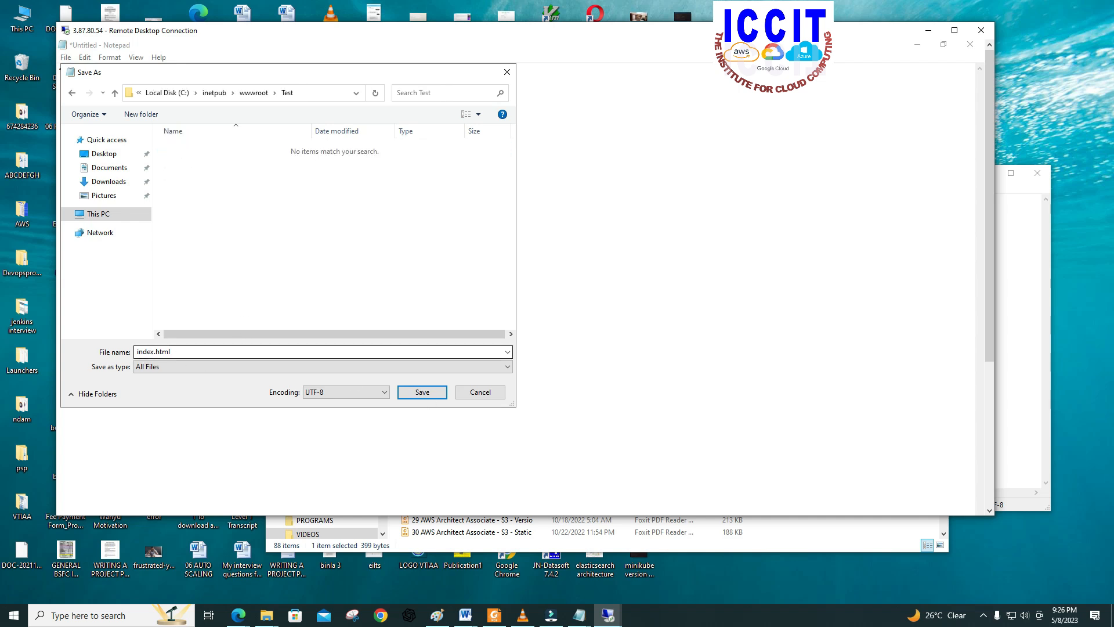
left_click(427, 393)
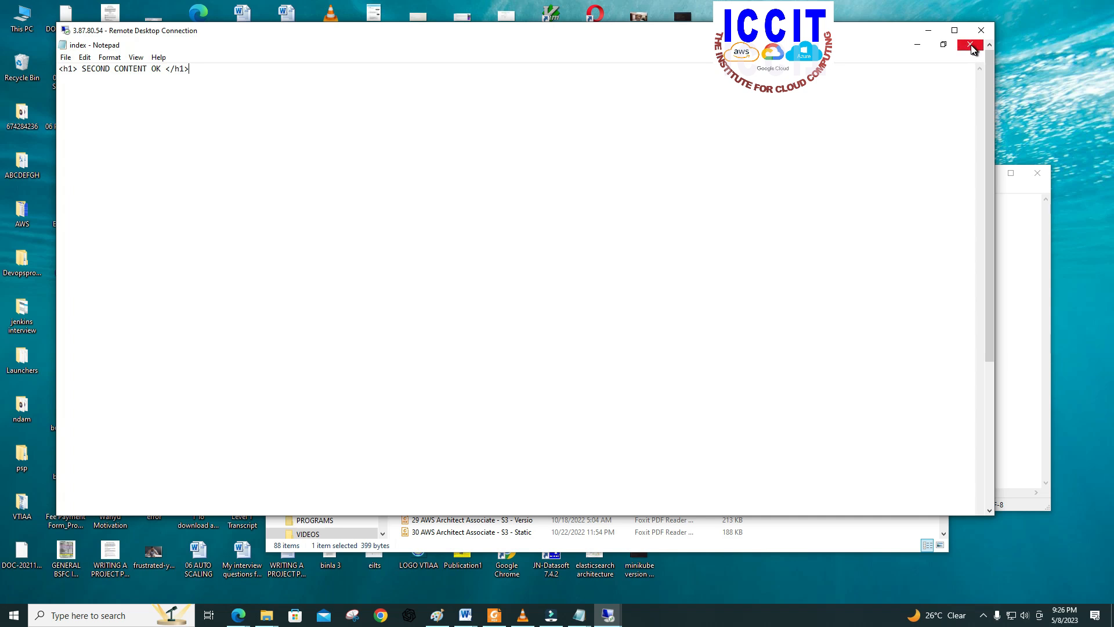
left_click(851, 58)
left_click(971, 46)
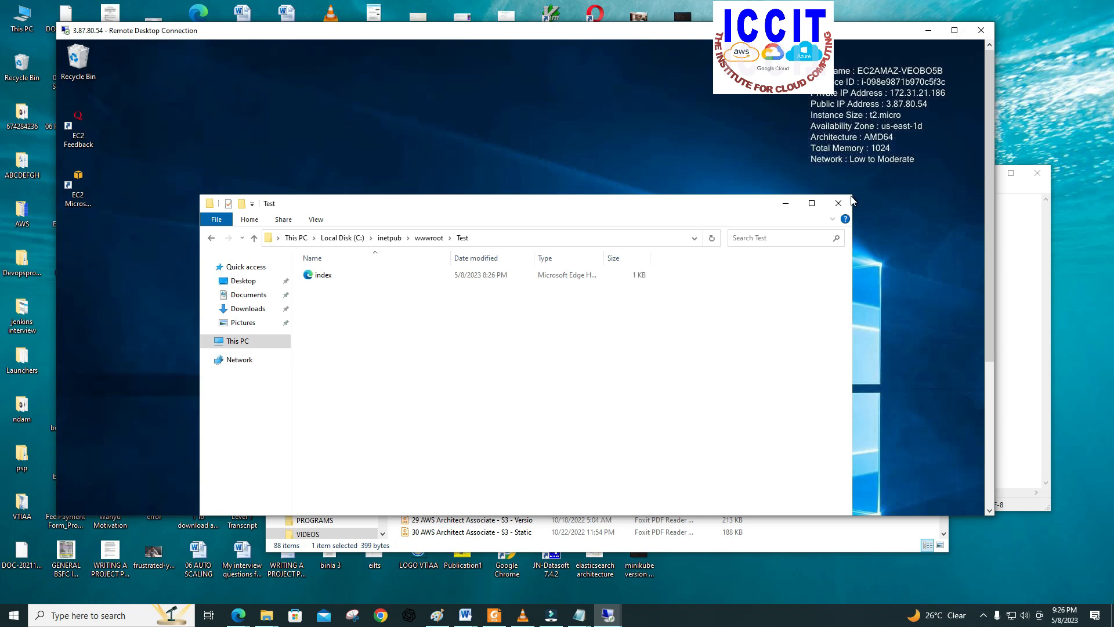
Step: Reposition the SERVER 2 remote desktop window on the local desktop, offset from SERVER1's window
left_click(954, 30)
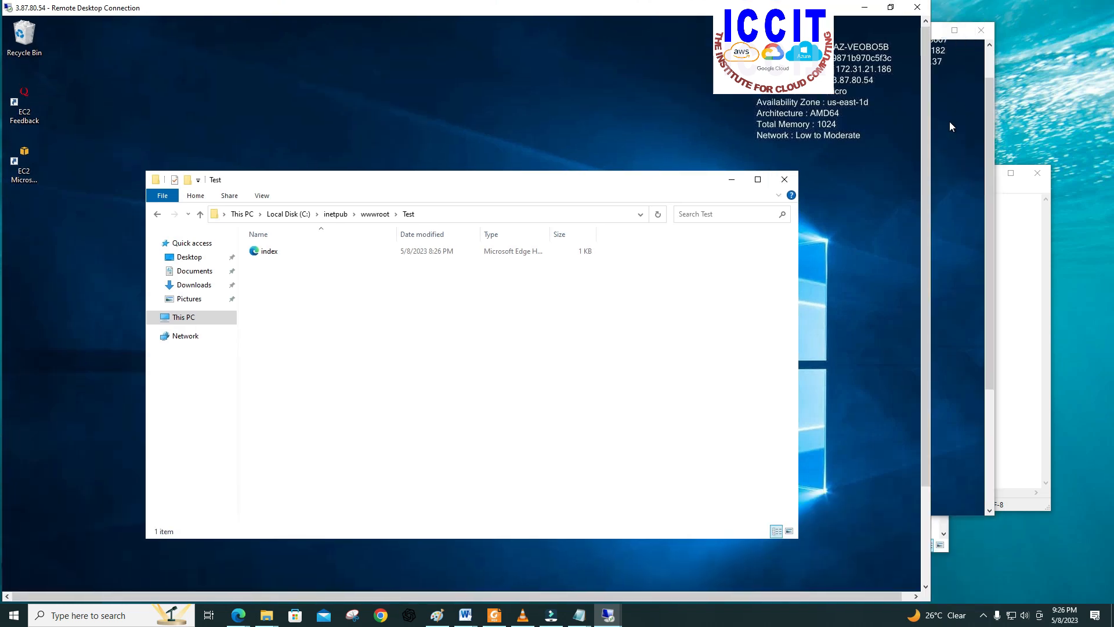
left_click_drag(820, 8, 829, 14)
left_click_drag(836, 32, 922, 58)
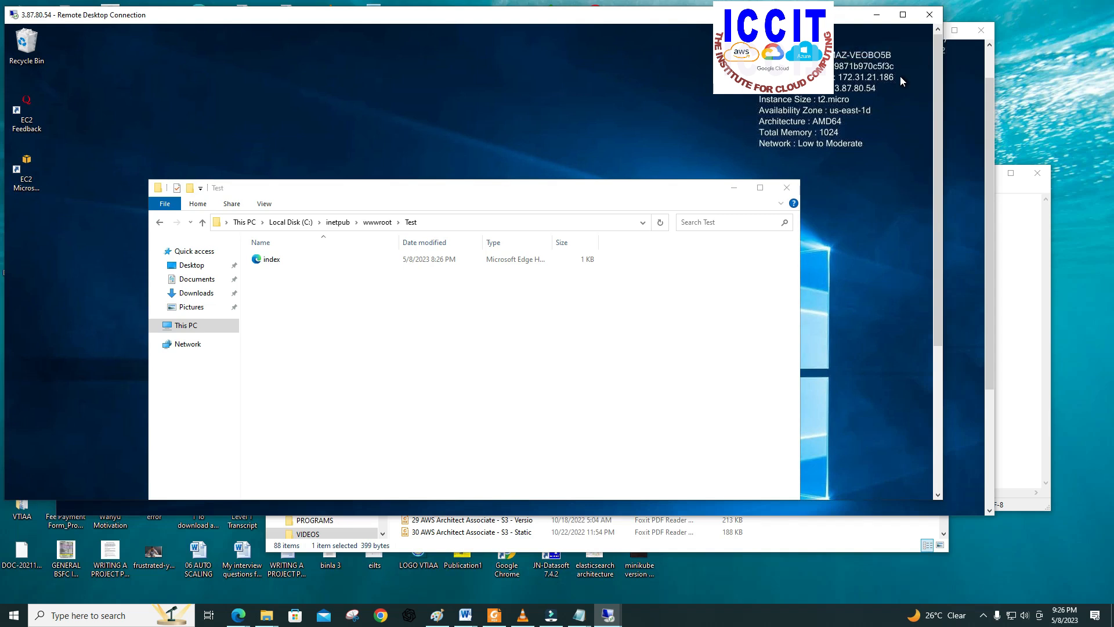
left_click_drag(690, 22, 841, 39)
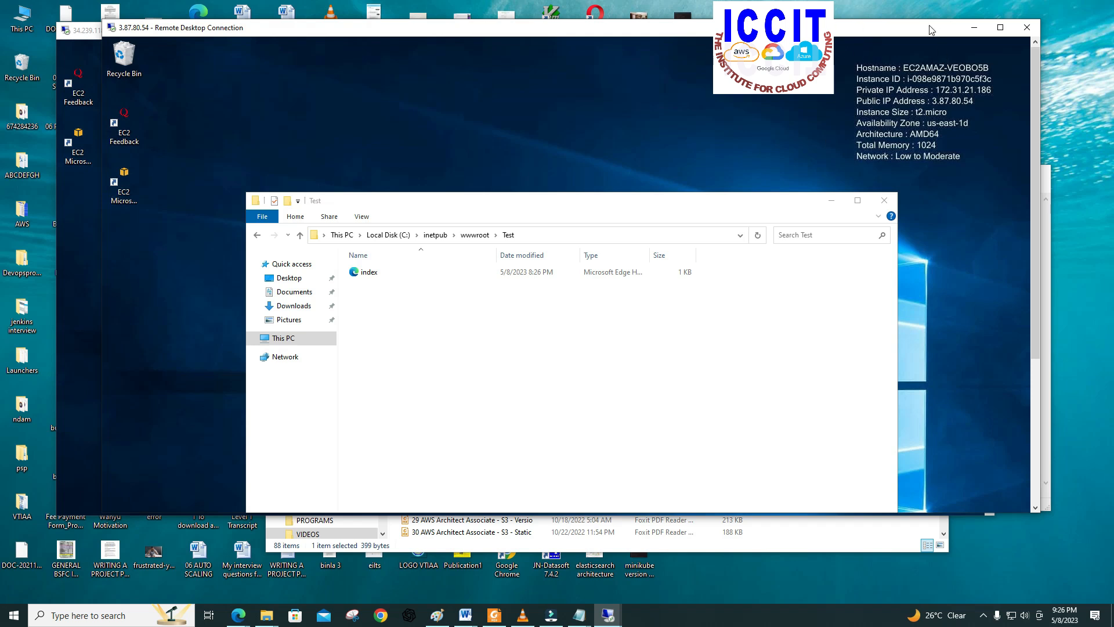
mouse_move(888, 30)
left_mouse_down()
mouse_move(862, 45)
mouse_move(843, 264)
mouse_move(860, 229)
mouse_move(863, 108)
mouse_move(884, 29)
left_mouse_up()
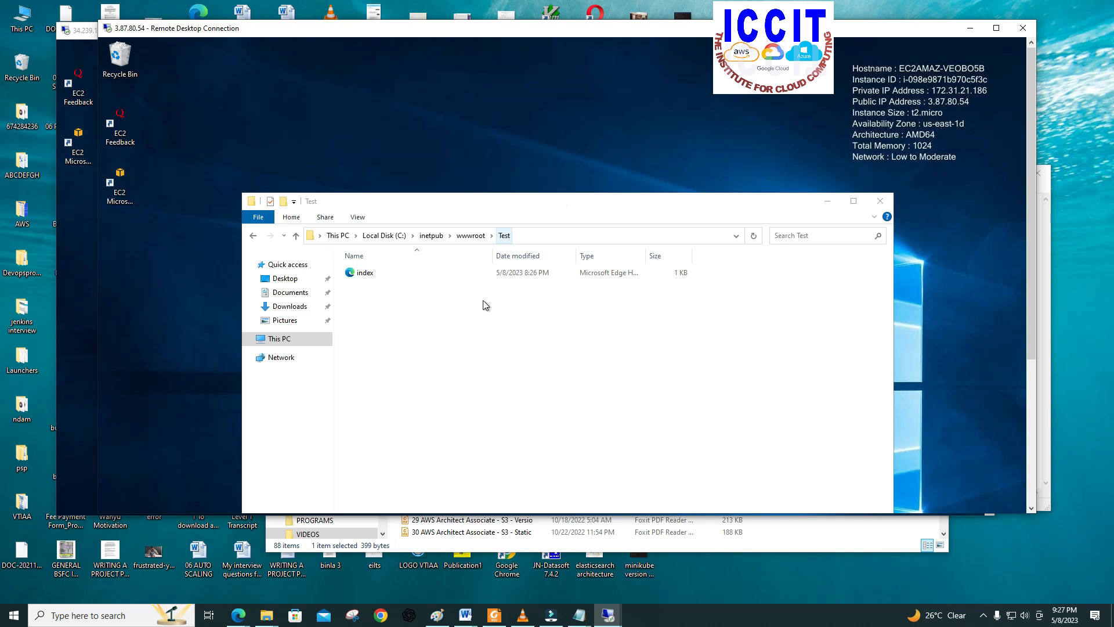
Step: Switch to the Edge browser and load SERVER 2's copied public IP address, 3.87.80.54, in a new tab
left_click(238, 615)
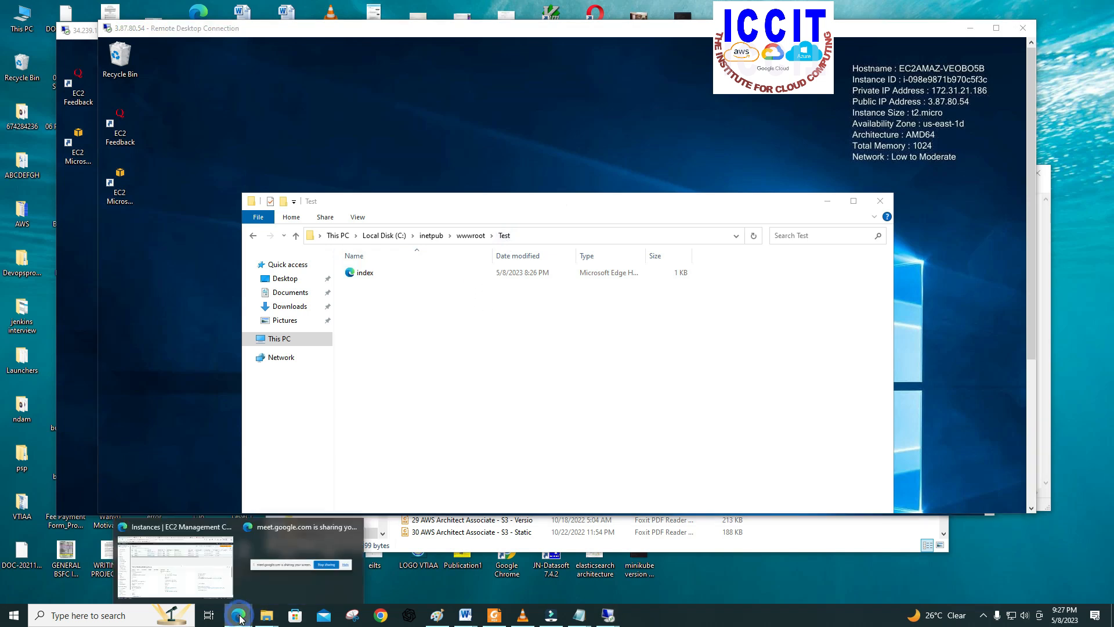
left_click(193, 580)
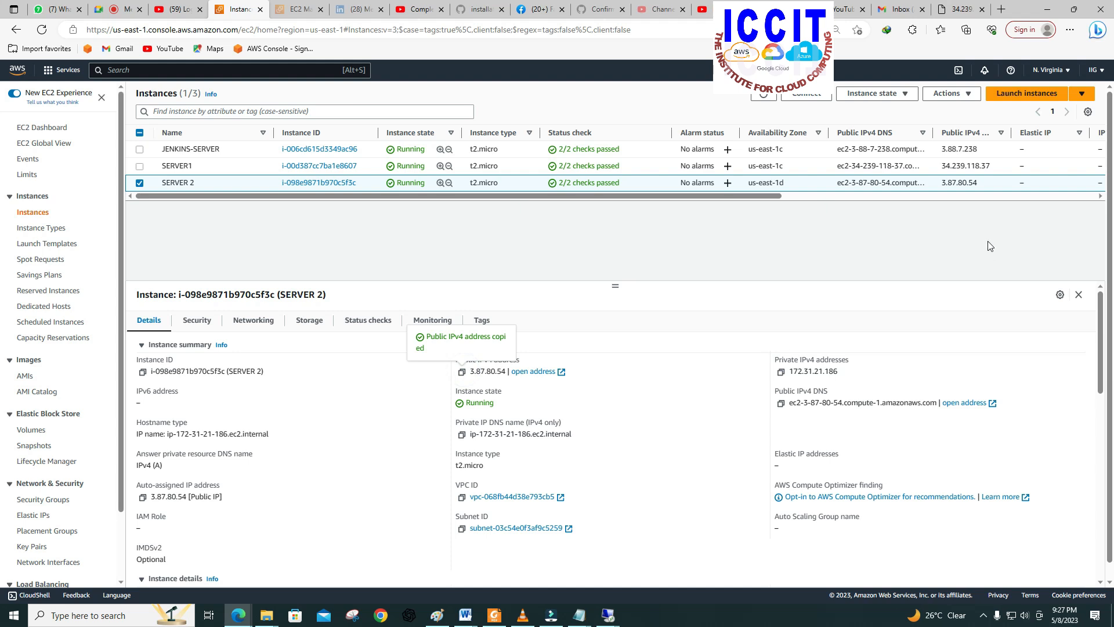
left_click(1001, 9)
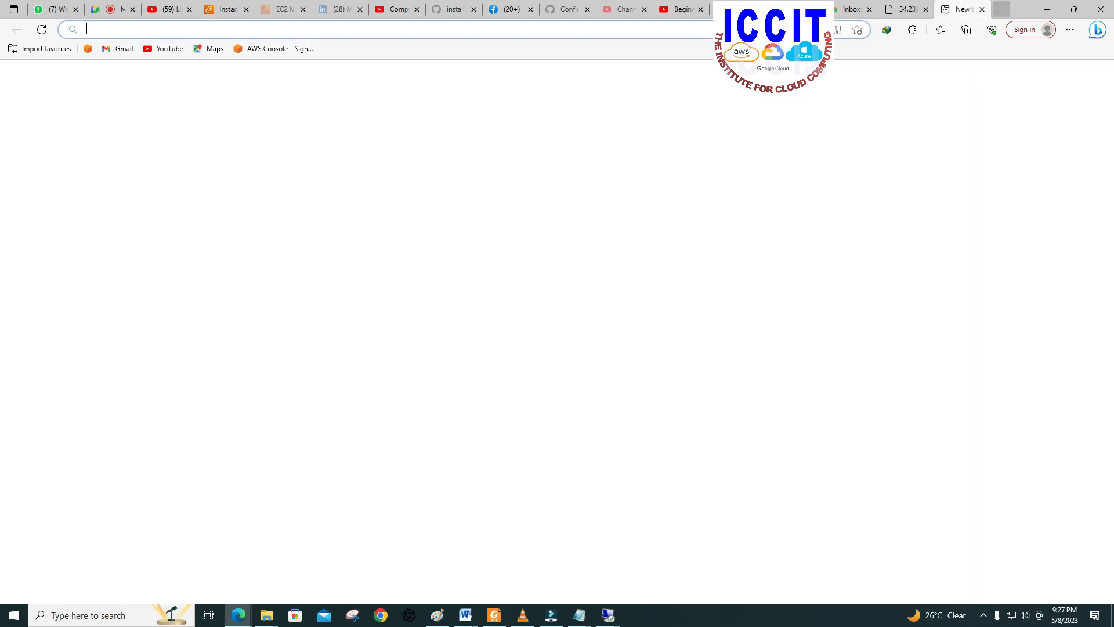
right_click(718, 29)
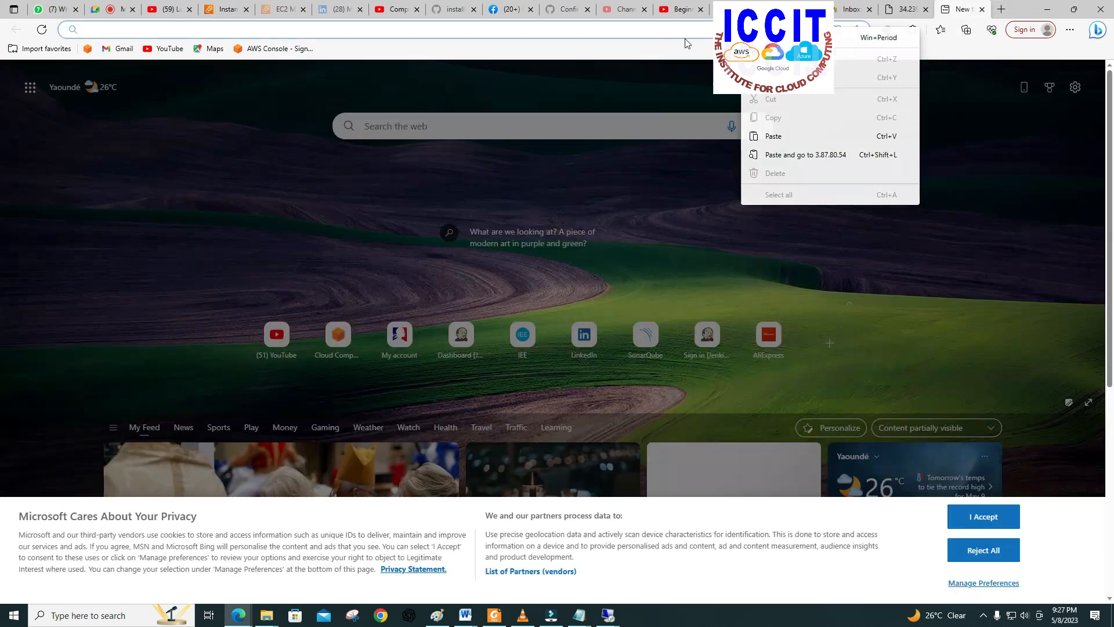
left_click(764, 135)
key("Return")
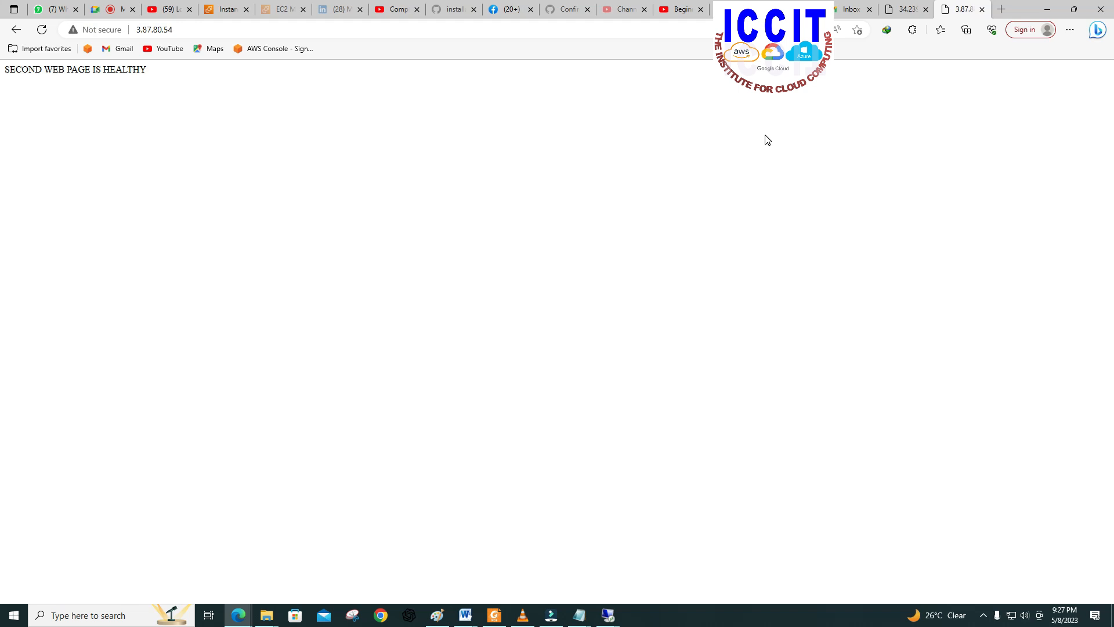
Step: Extend SERVER 2's address to 3.87.80.54/Test/ and load the Test folder's page
left_click(214, 29)
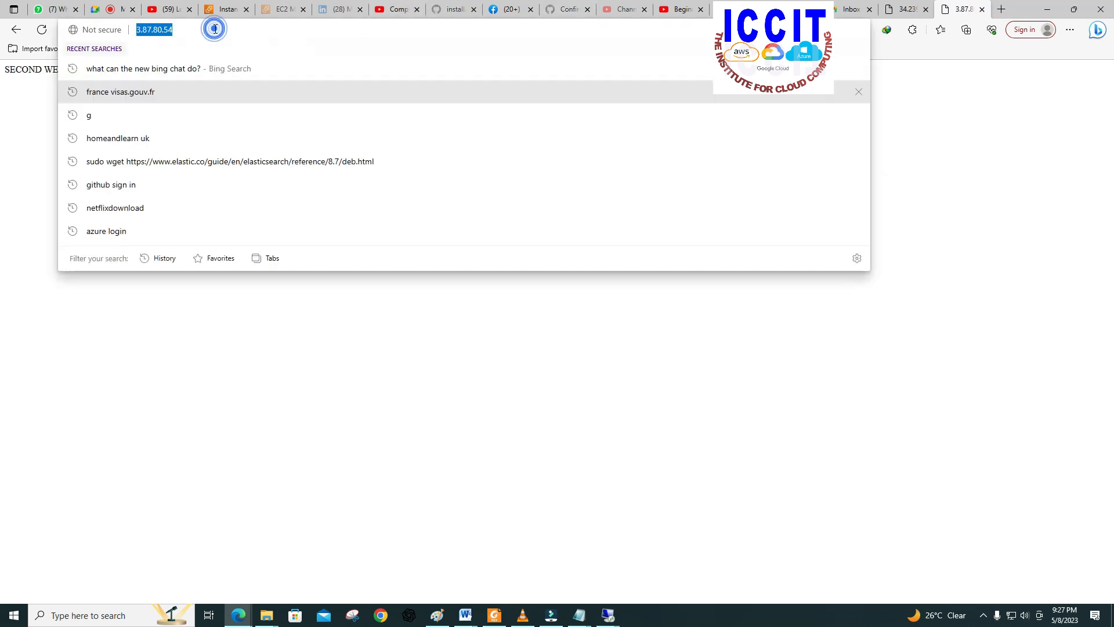
left_click(213, 29)
type("/Test")
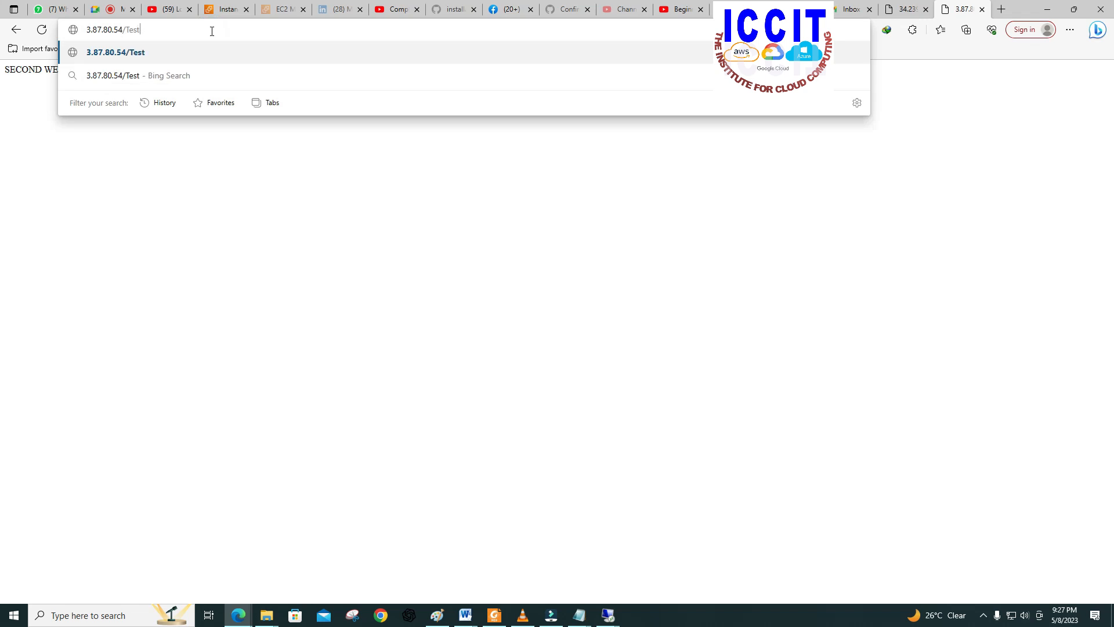
type("/")
key("Return")
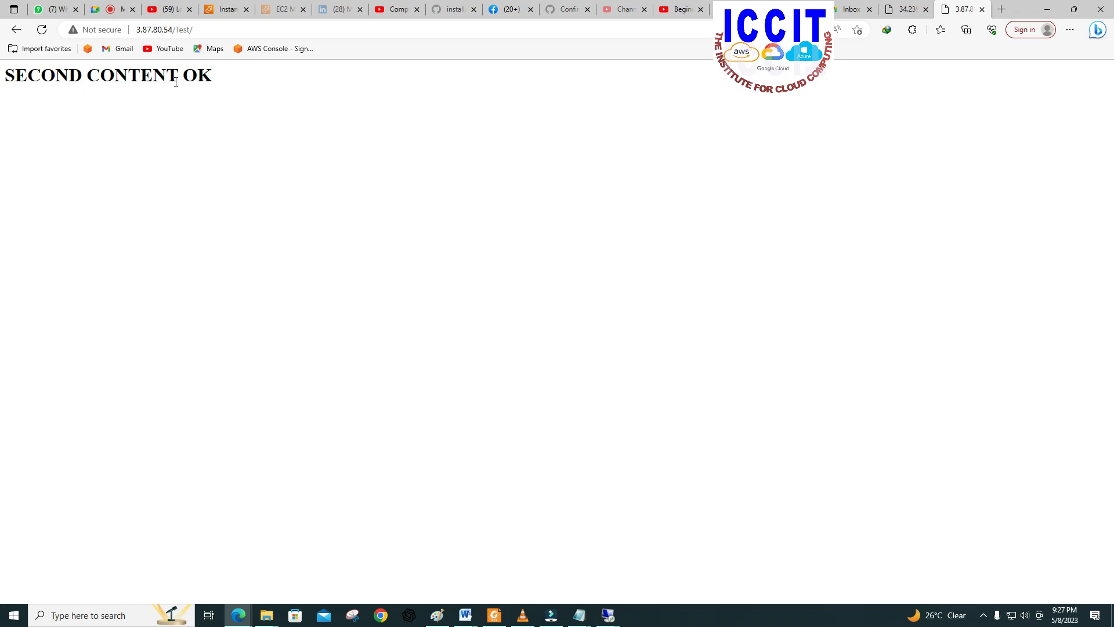
Step: Close the browser tabs for SERVER 2's Test page and SERVER1's Custom page, and minimize the browser
left_click(214, 119)
left_click(982, 14)
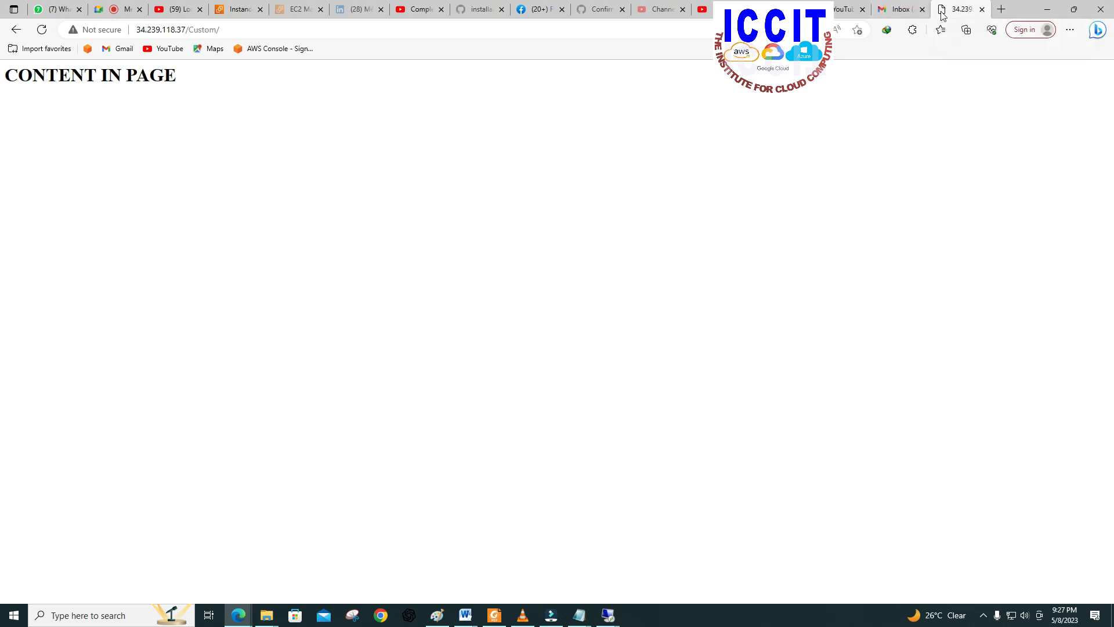
left_click(983, 14)
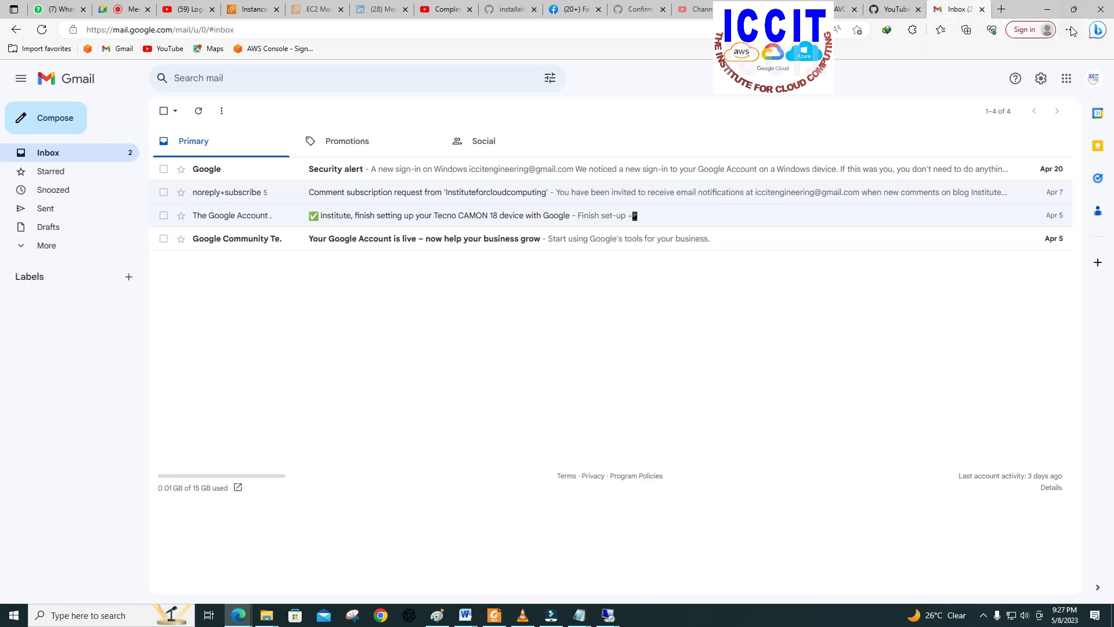
left_click(1048, 10)
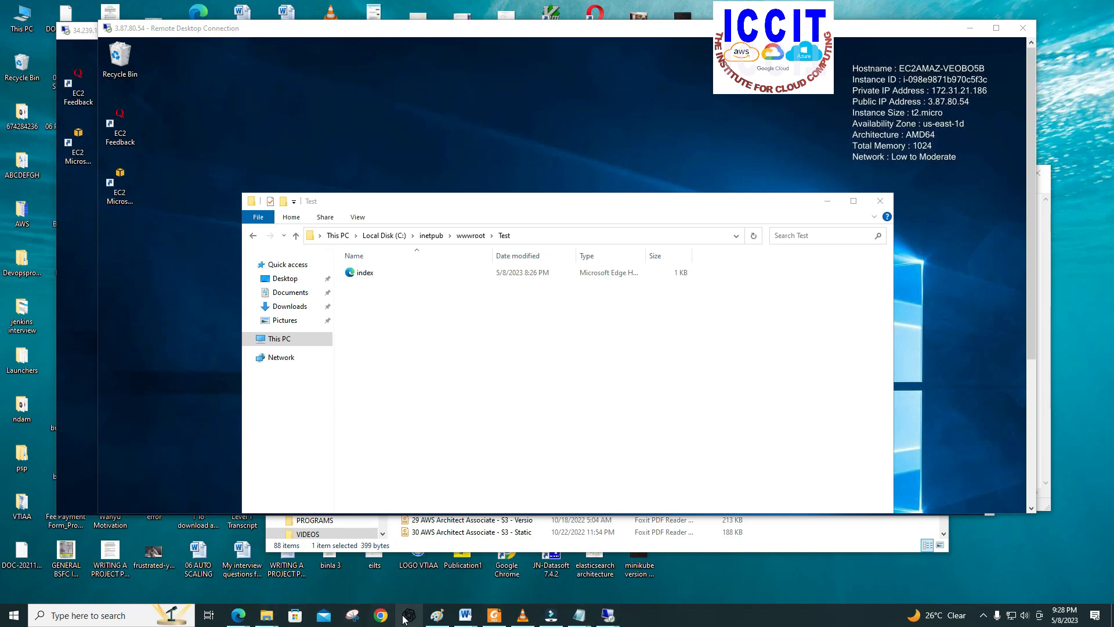
Step: Switch to the Paint diagram and draw a small circle with the Oval shape below the left server box's connecting line
left_click(437, 615)
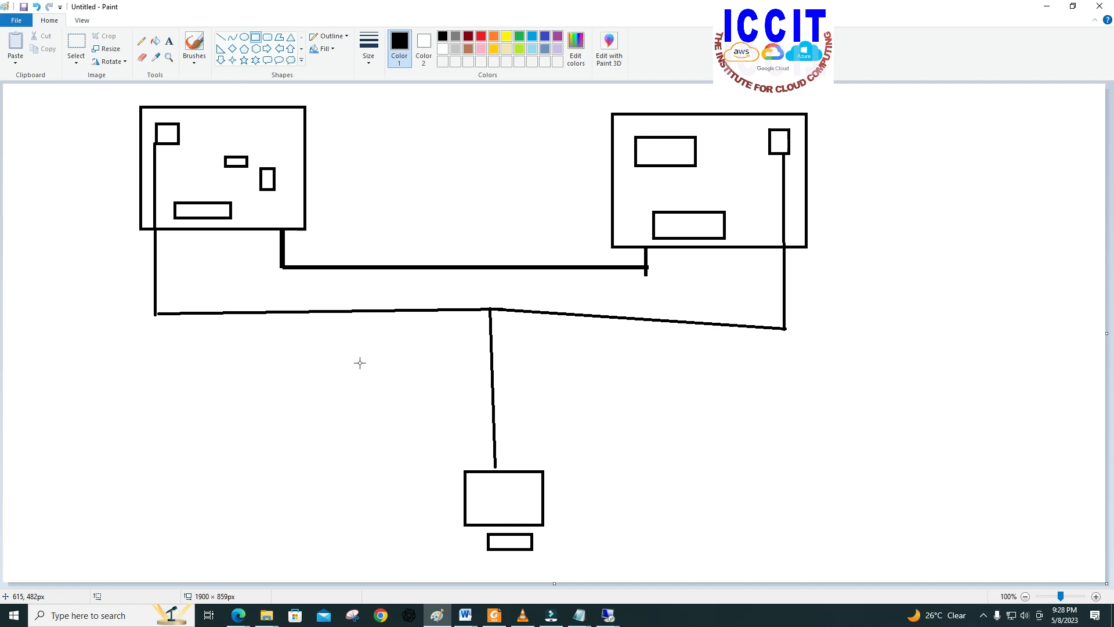
left_click(221, 37)
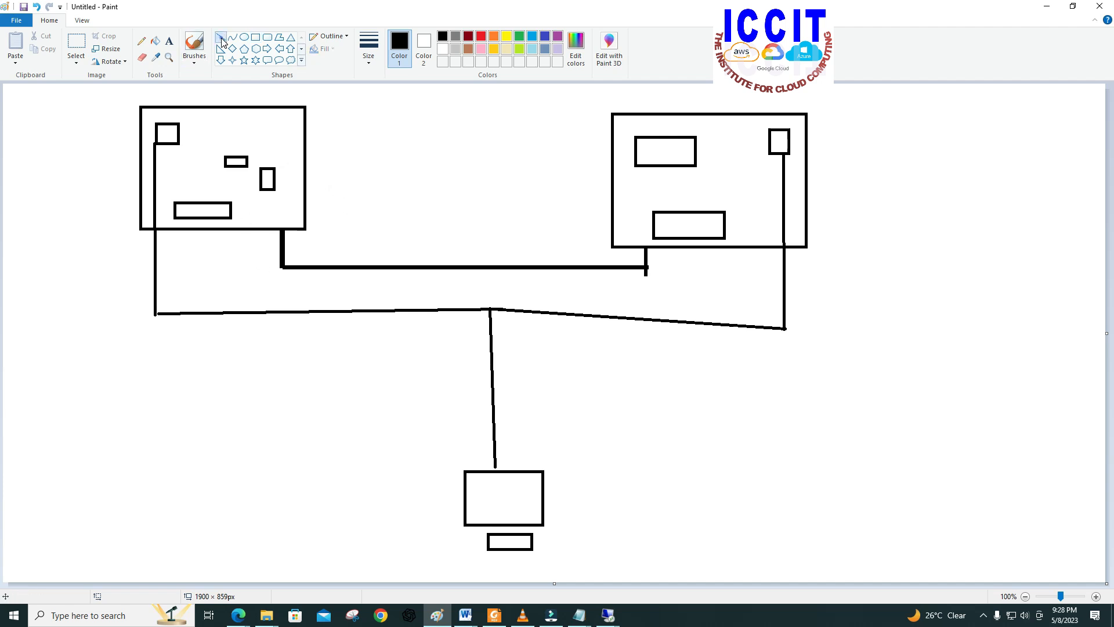
left_click(166, 398)
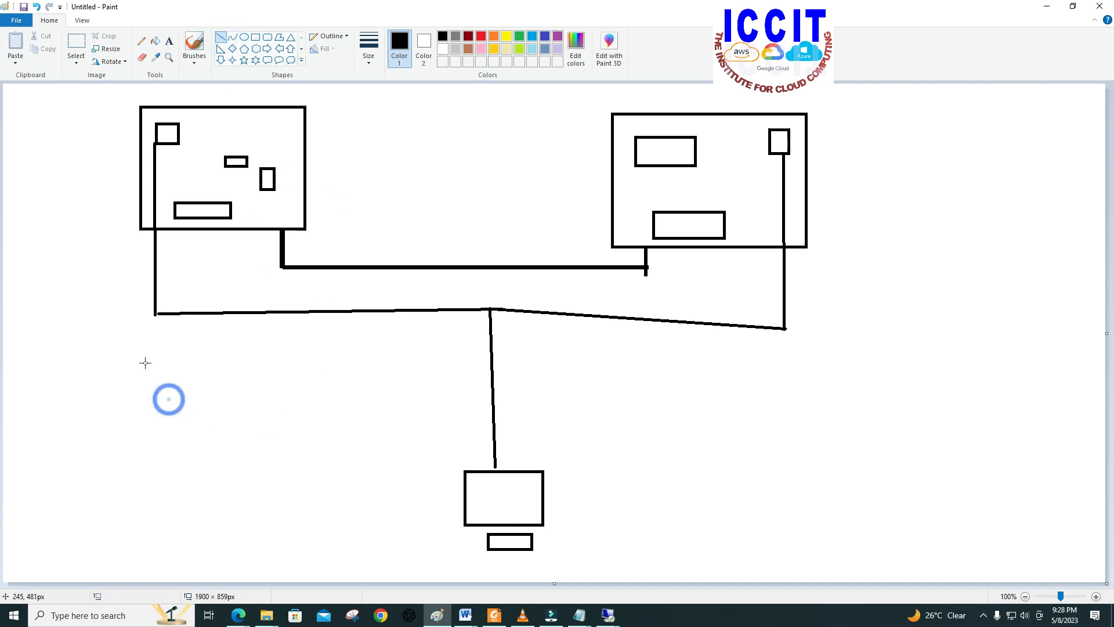
left_click(246, 36)
left_click_drag(132, 360, 162, 390)
left_click(195, 406)
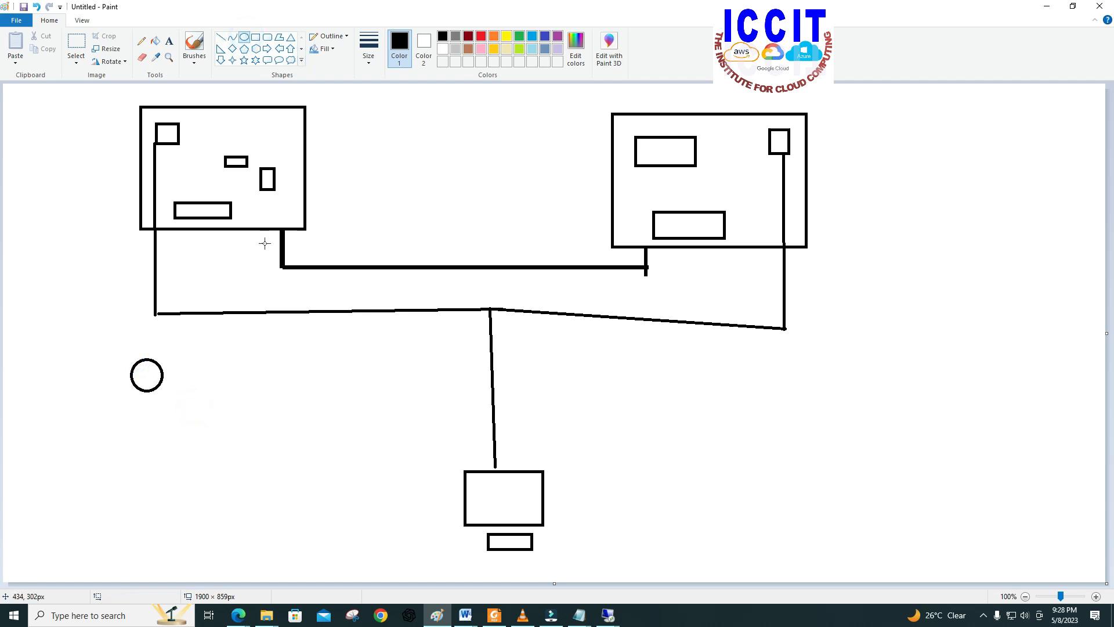
Step: Undo the ovals drawn under the left server box and the thick line linking the two server boxes
left_click_drag(152, 398, 191, 450)
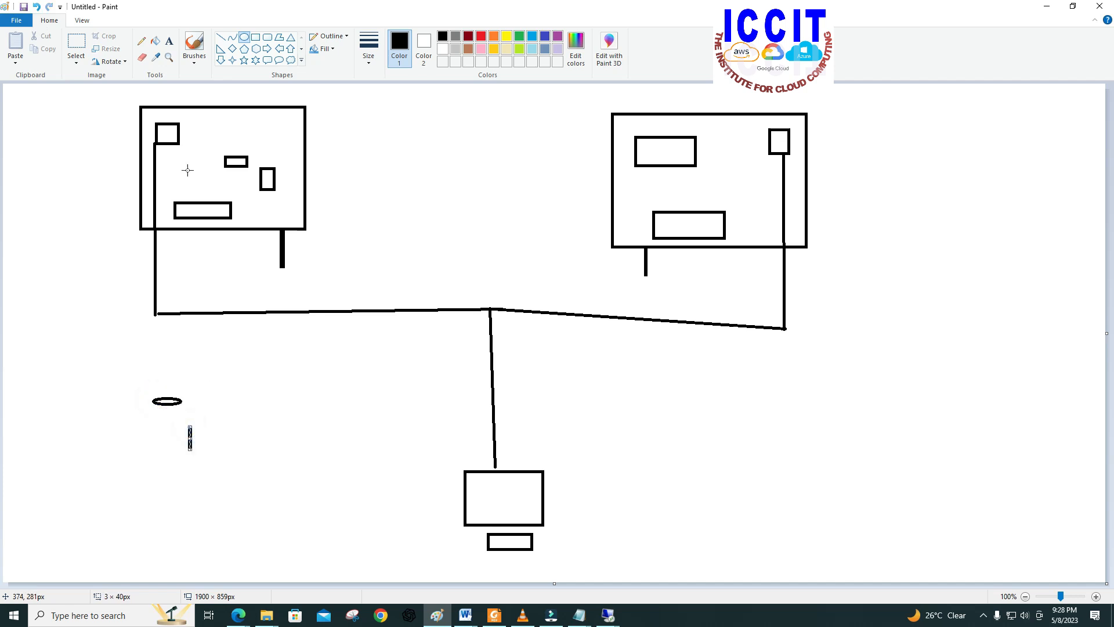
left_click(36, 6)
left_click(36, 7)
left_click(36, 6)
left_click(36, 7)
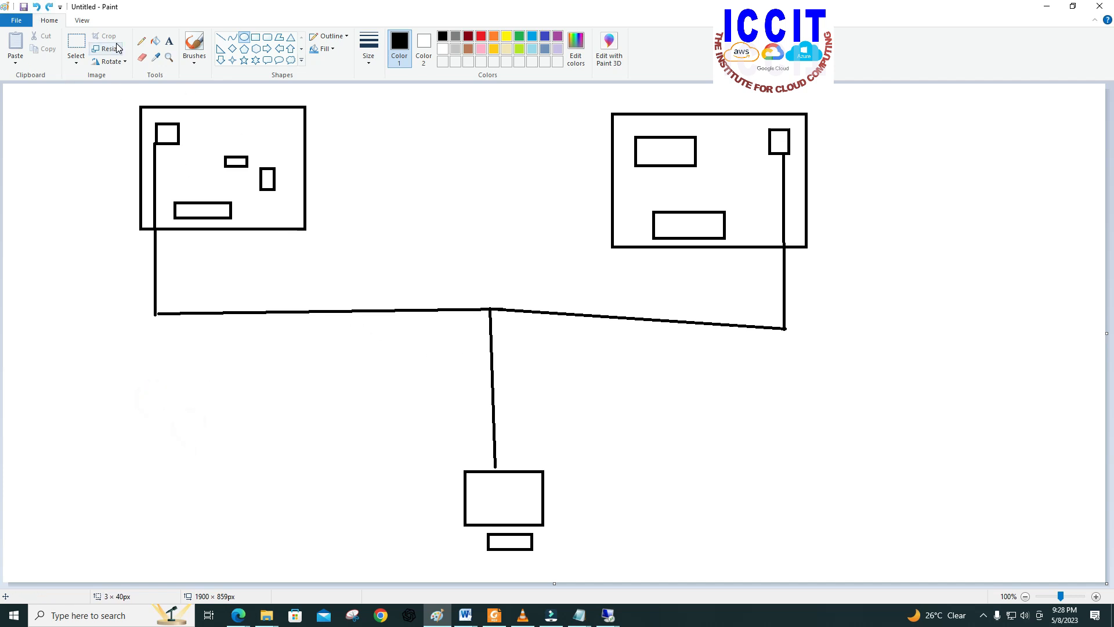
left_click(255, 50)
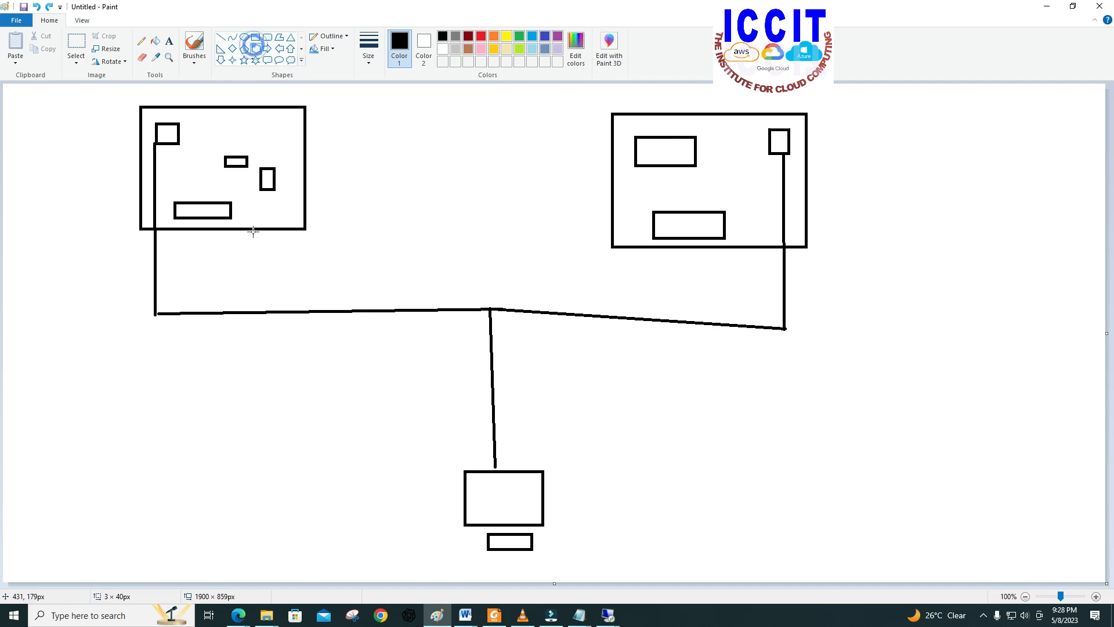
mouse_move(139, 356)
left_mouse_down()
mouse_move(183, 391)
mouse_move(163, 398)
left_mouse_up()
left_click(191, 427)
left_click(161, 377)
left_click(167, 390)
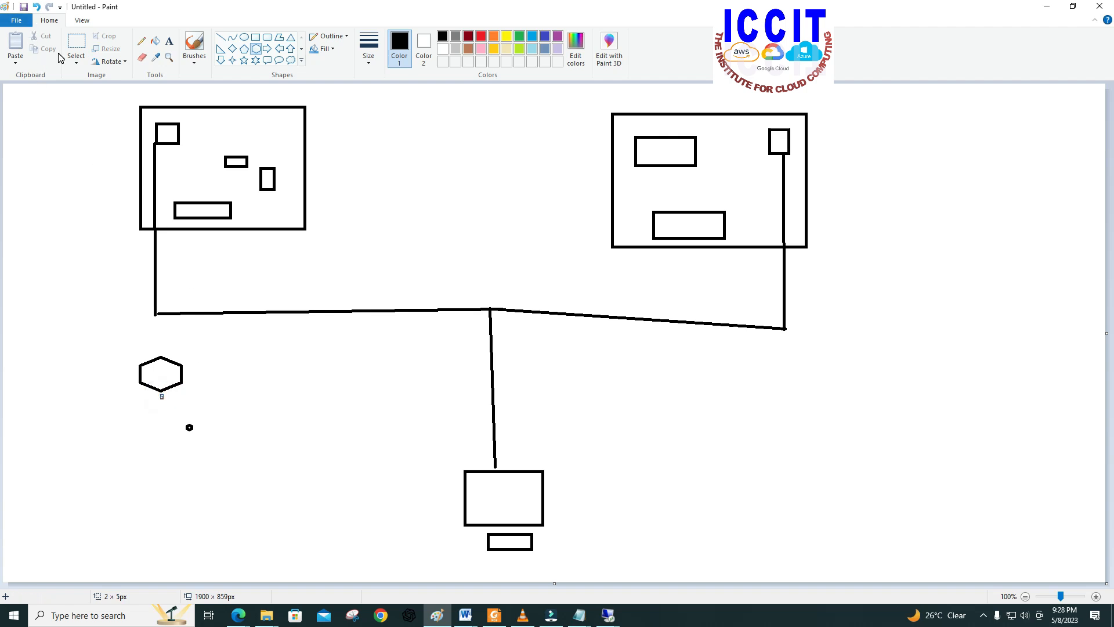
left_click(37, 7)
left_click(37, 7)
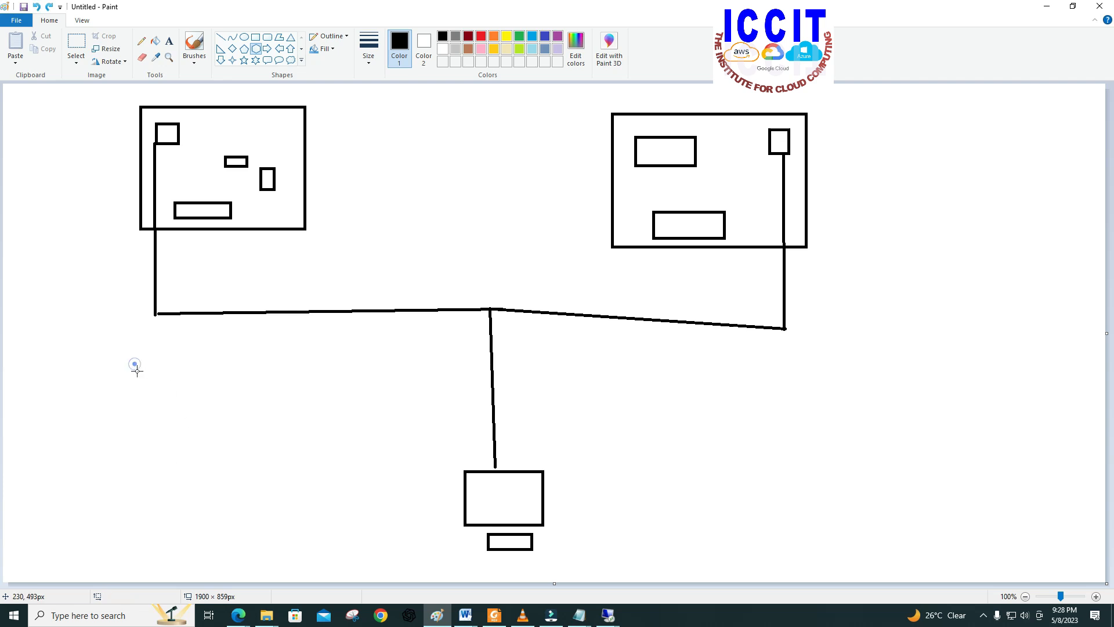
Step: Draw a pentagon about 116 × 149 px below the left server box's vertical line
left_click(246, 50)
left_click_drag(110, 375, 178, 461)
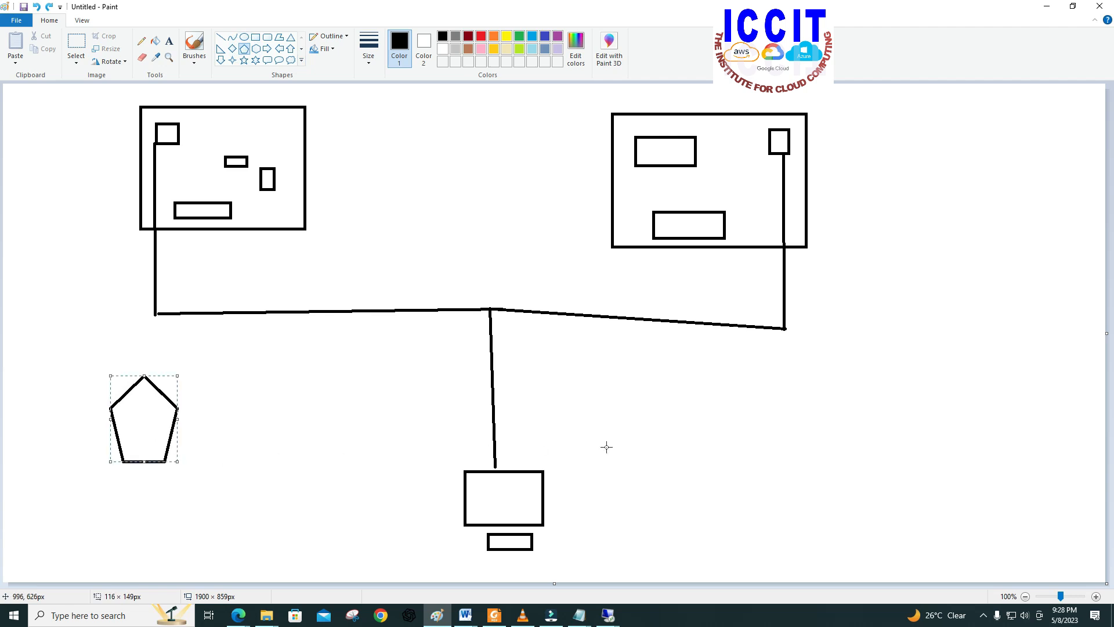
left_click(750, 385)
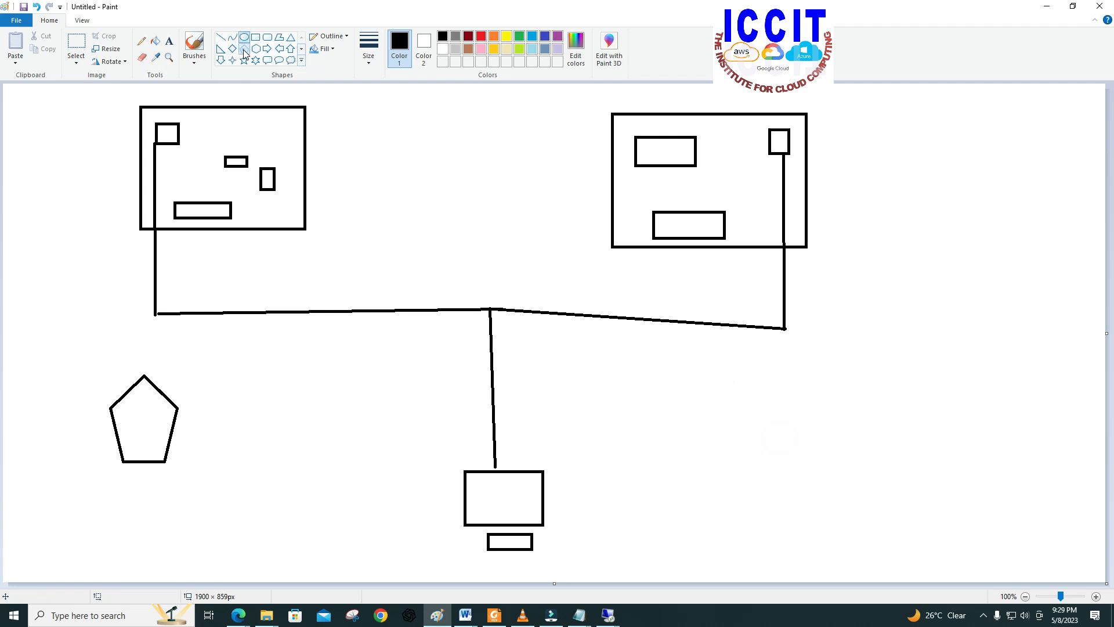
left_click(754, 371)
left_click_drag(785, 432, 788, 433)
left_click(731, 365)
left_click(768, 416)
left_click(754, 368)
left_click(831, 463)
left_click(793, 434)
left_click(745, 397)
left_click(828, 489)
left_click(36, 7)
Step: Draw a diamond about 168 × 186 px below the right server box's vertical line
left_click(233, 49)
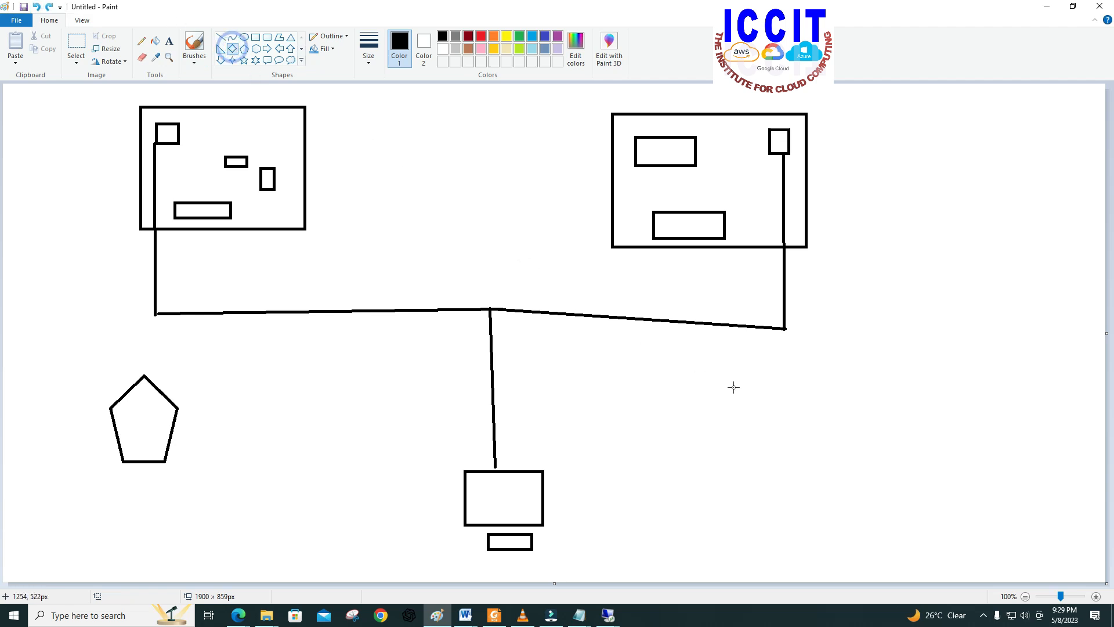
left_click_drag(770, 375, 777, 378)
left_click_drag(818, 425, 916, 533)
left_click_drag(866, 495, 773, 428)
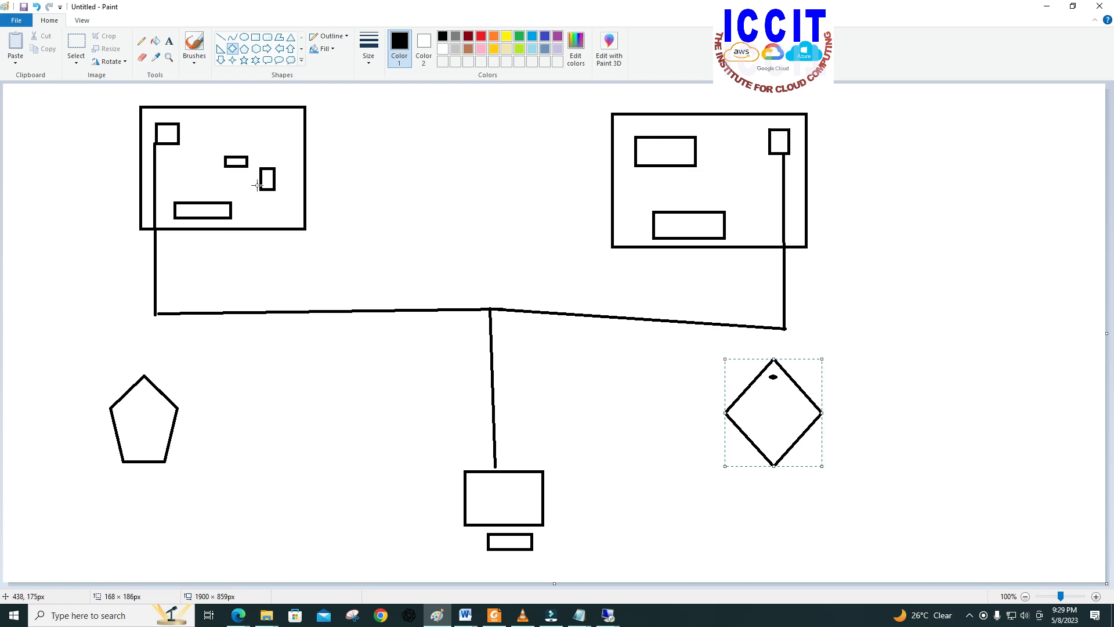
Step: Connect the pentagon with straight lines to the left server's vertical line and to the computer's vertical line
left_click(221, 37)
left_click_drag(154, 314, 151, 383)
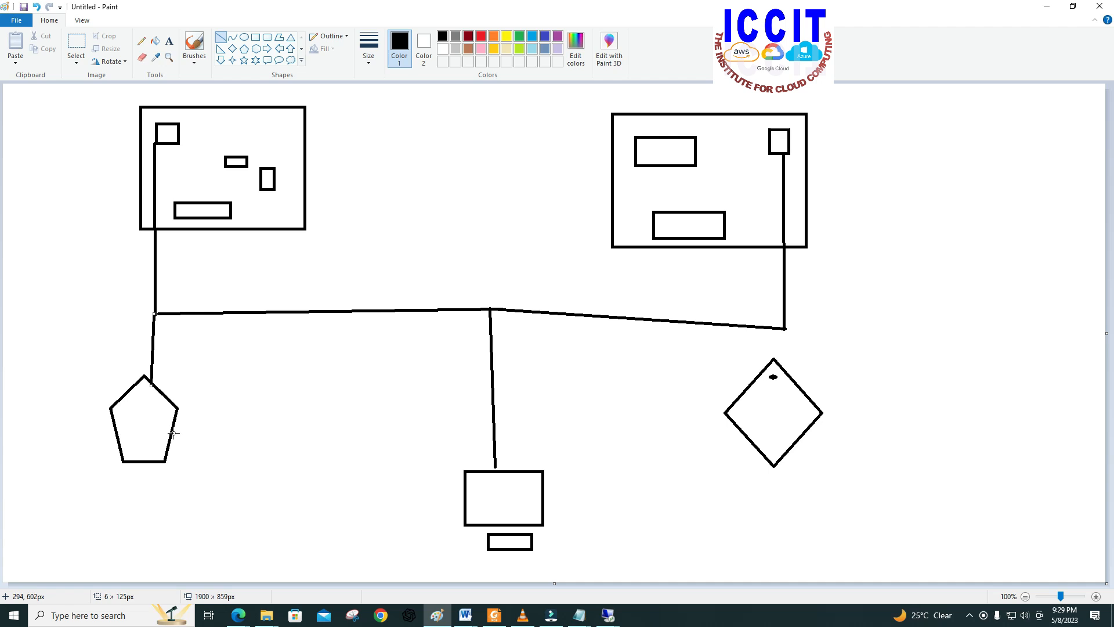
left_click(364, 411)
left_click_drag(493, 410, 173, 421)
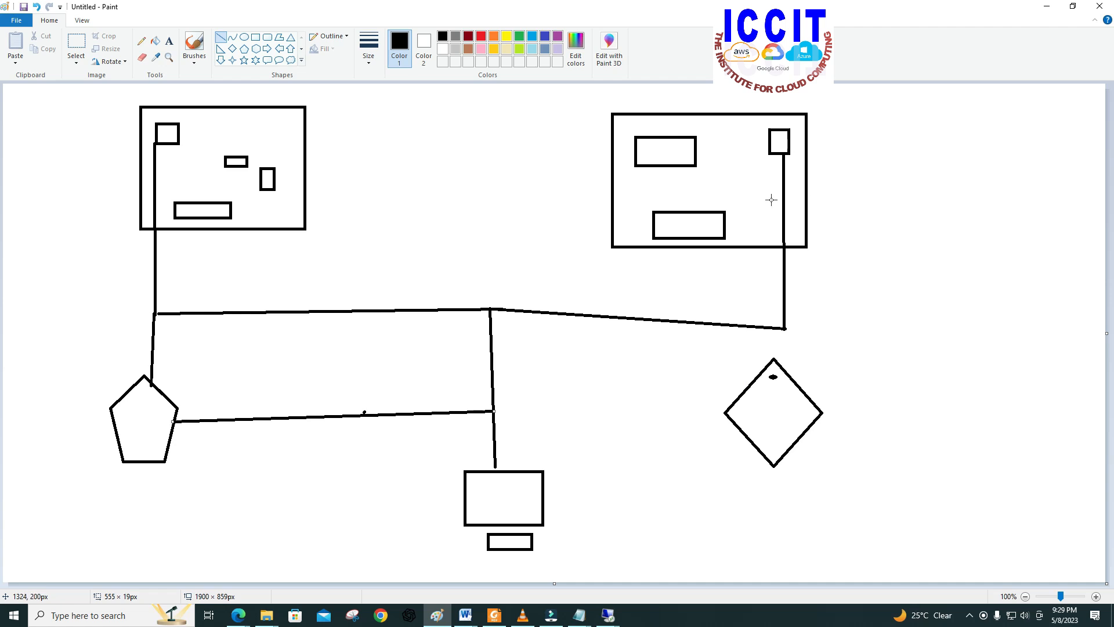
Step: Connect the diamond with straight lines to the right server's vertical line and towards the computer's vertical line
left_click_drag(785, 329, 787, 371)
left_click(738, 401)
left_click_drag(504, 412, 726, 410)
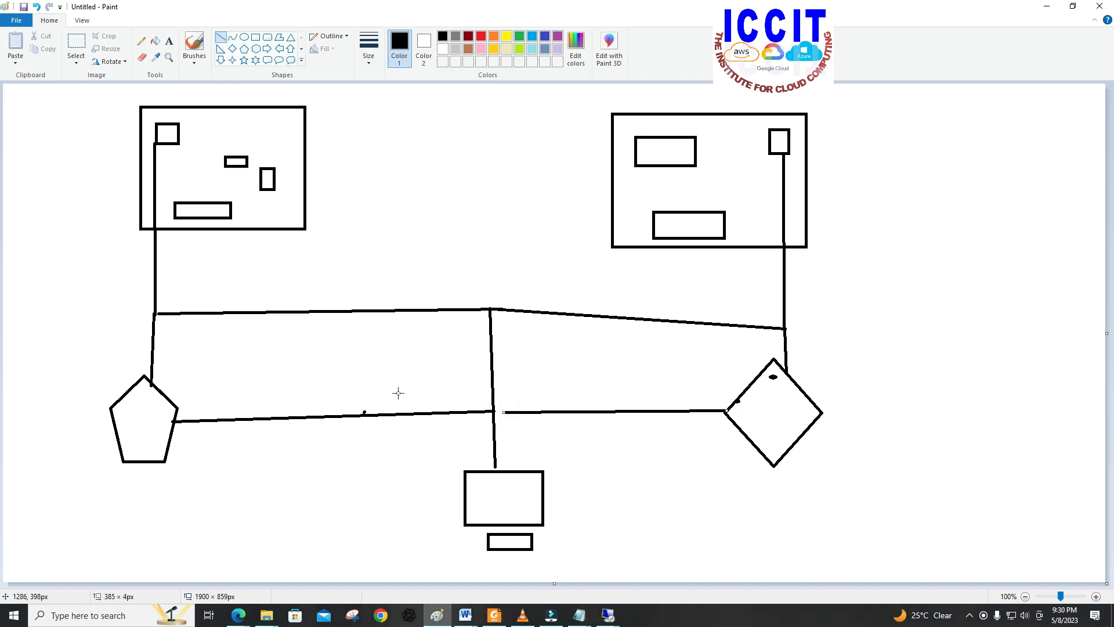
Step: Circle the pentagon, the diamond and the junction above the computer with freehand Pencil strokes
mouse_move(100, 359)
left_mouse_down()
mouse_move(137, 472)
mouse_move(192, 448)
left_mouse_up()
left_click(158, 349)
left_click(141, 41)
left_click(133, 365)
left_click_drag(122, 351, 94, 372)
left_click_drag(136, 507, 210, 483)
mouse_move(219, 446)
left_mouse_down()
mouse_move(160, 369)
mouse_move(90, 485)
mouse_move(122, 352)
mouse_move(184, 427)
mouse_move(170, 395)
left_mouse_up()
mouse_move(743, 350)
left_mouse_down()
mouse_move(694, 442)
mouse_move(807, 350)
mouse_move(739, 473)
mouse_move(778, 486)
left_mouse_up()
left_click(495, 360)
left_click_drag(505, 439, 541, 418)
mouse_move(548, 397)
left_mouse_down()
mouse_move(469, 366)
mouse_move(532, 422)
mouse_move(457, 409)
mouse_move(542, 411)
mouse_move(463, 422)
mouse_move(524, 418)
left_mouse_up()
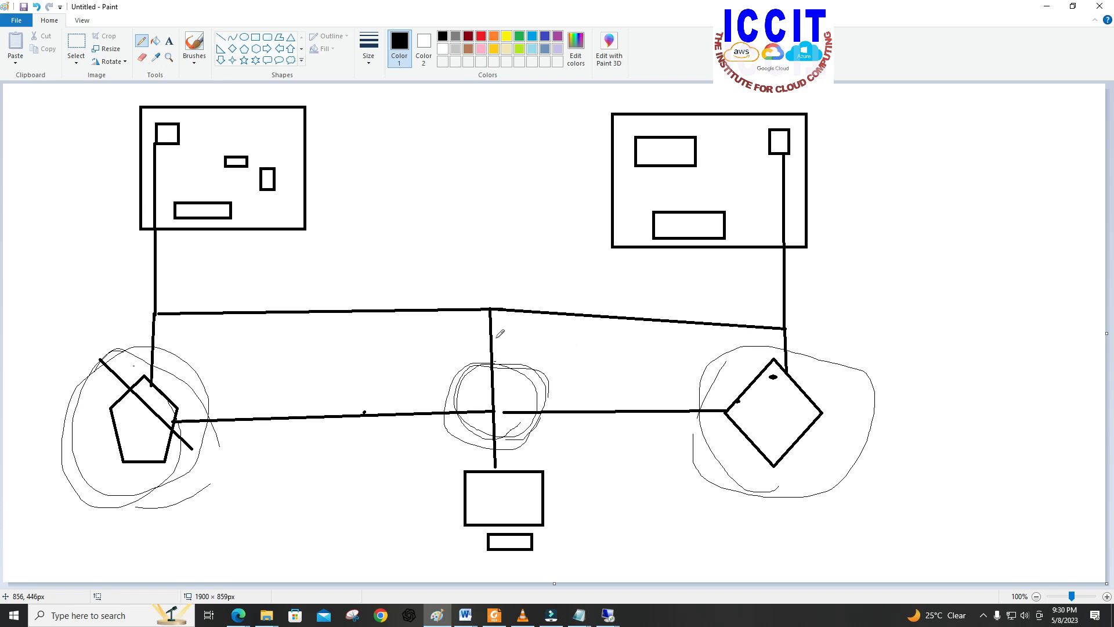
Step: Switch to the Edge browser and bring up the EC2 Instances page
left_click(239, 615)
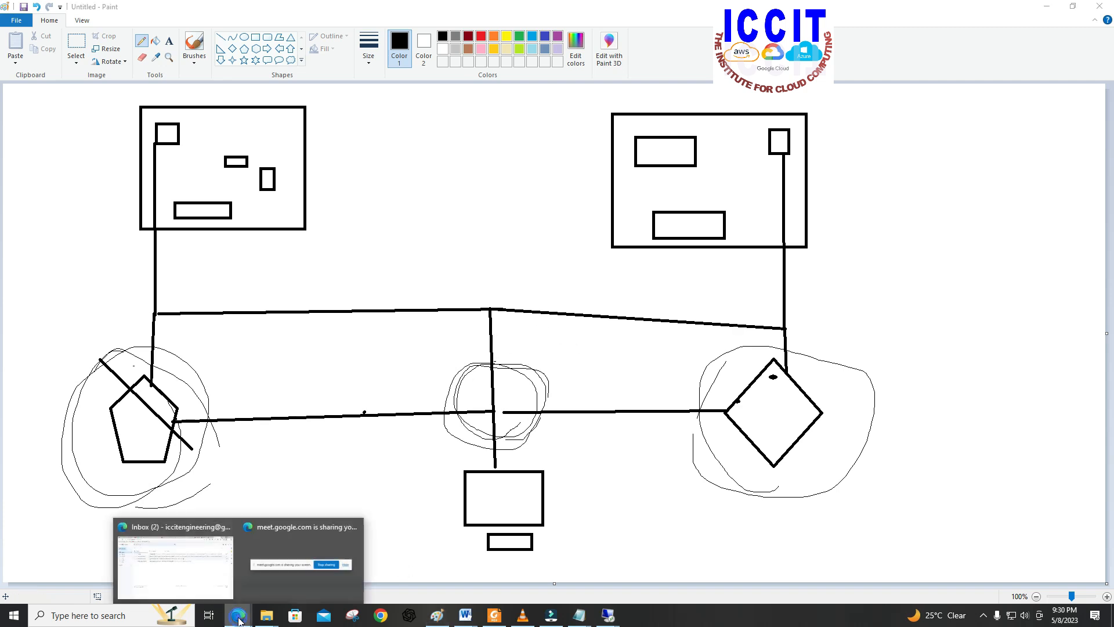
left_click(186, 584)
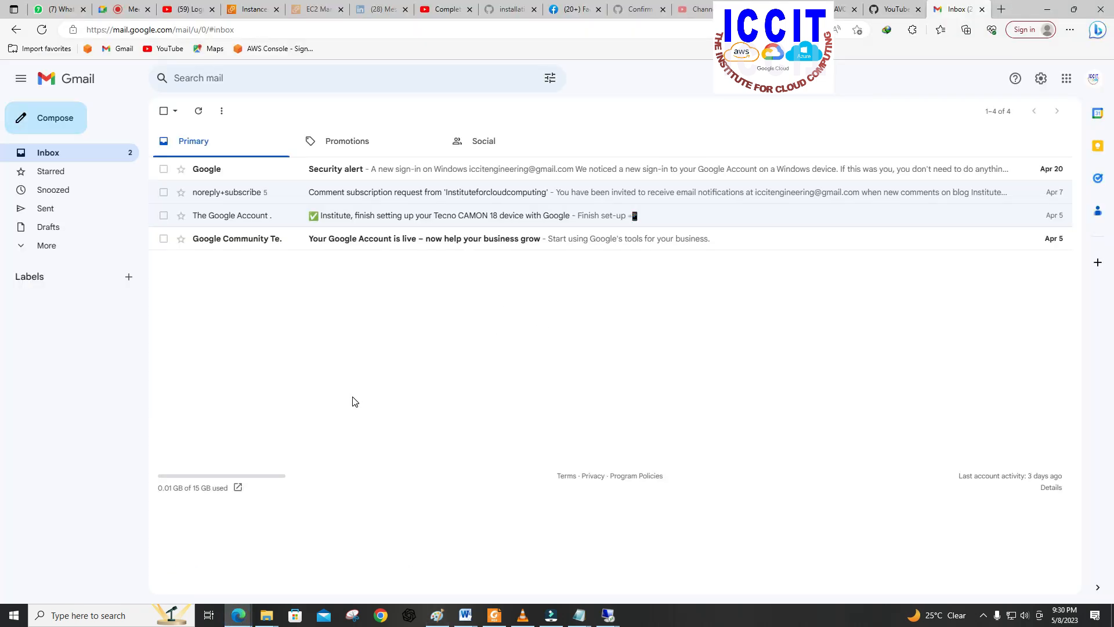
left_click(188, 10)
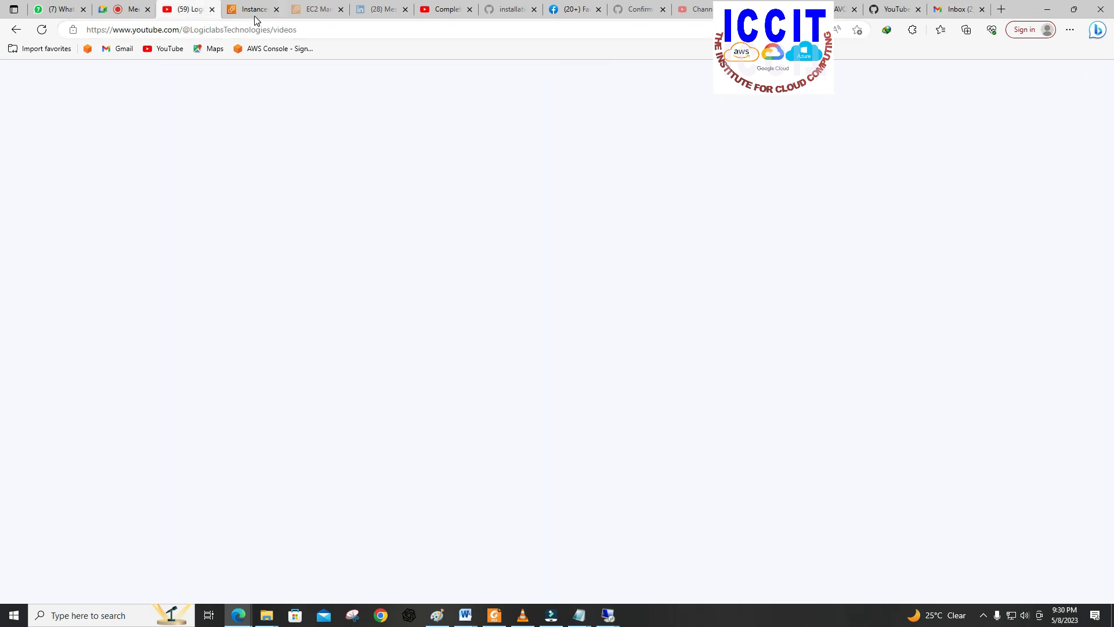
left_click(255, 10)
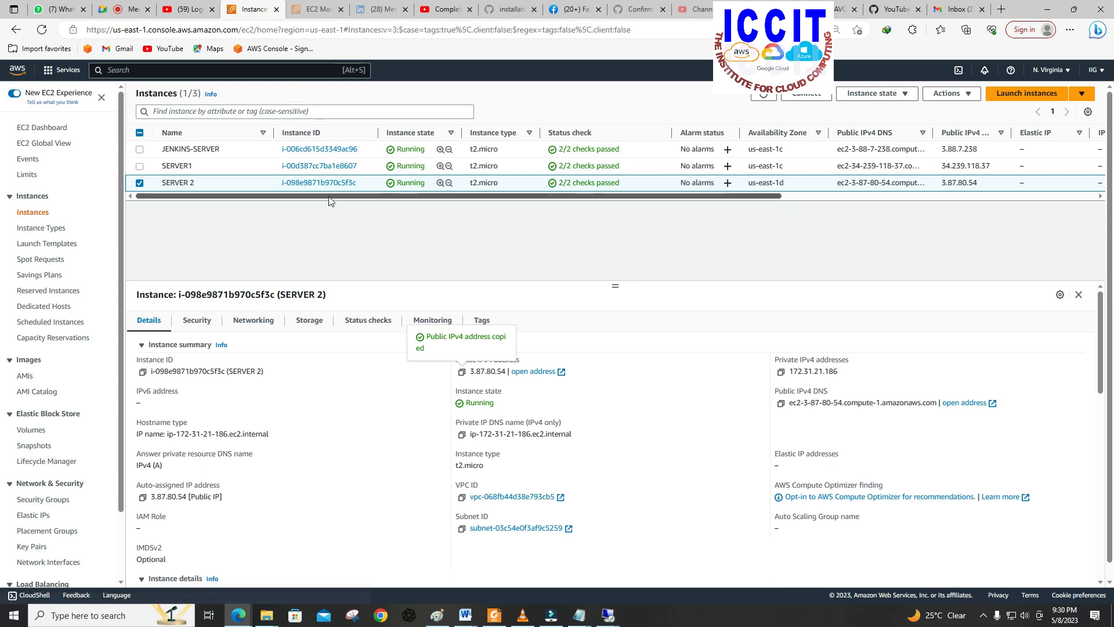
Step: Enlarge the page, go to the Target Groups under Load Balancing and start creating a target group
scroll(51, 444, "down", 2)
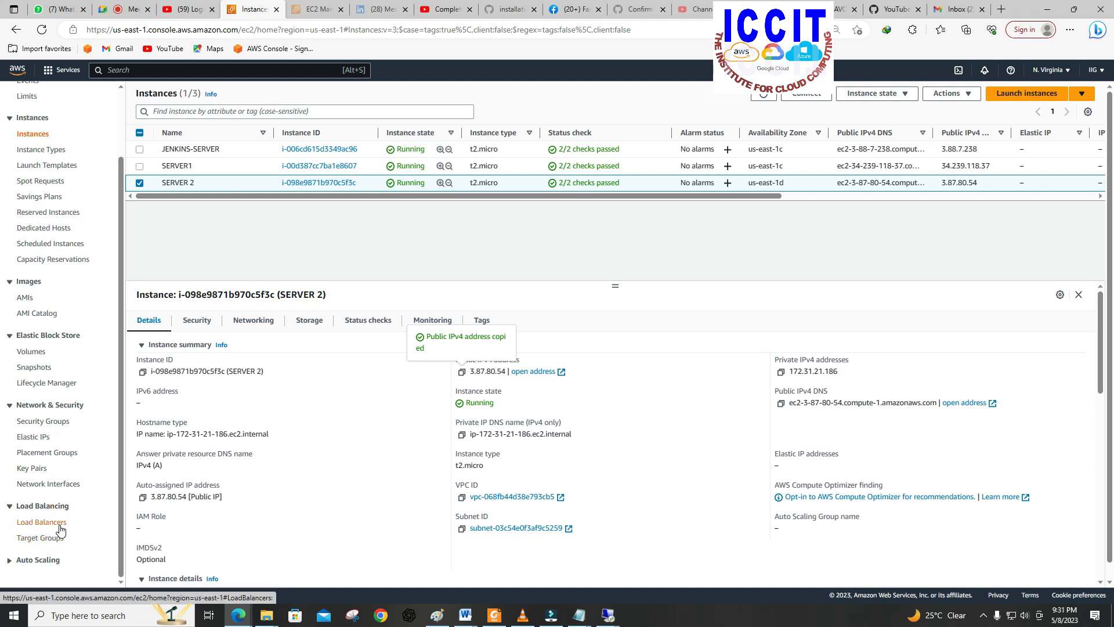
key("ctrl+plus")
key("ctrl+plus")
key("ctrl+plus")
key("ctrl+plus")
key("ctrl+plus")
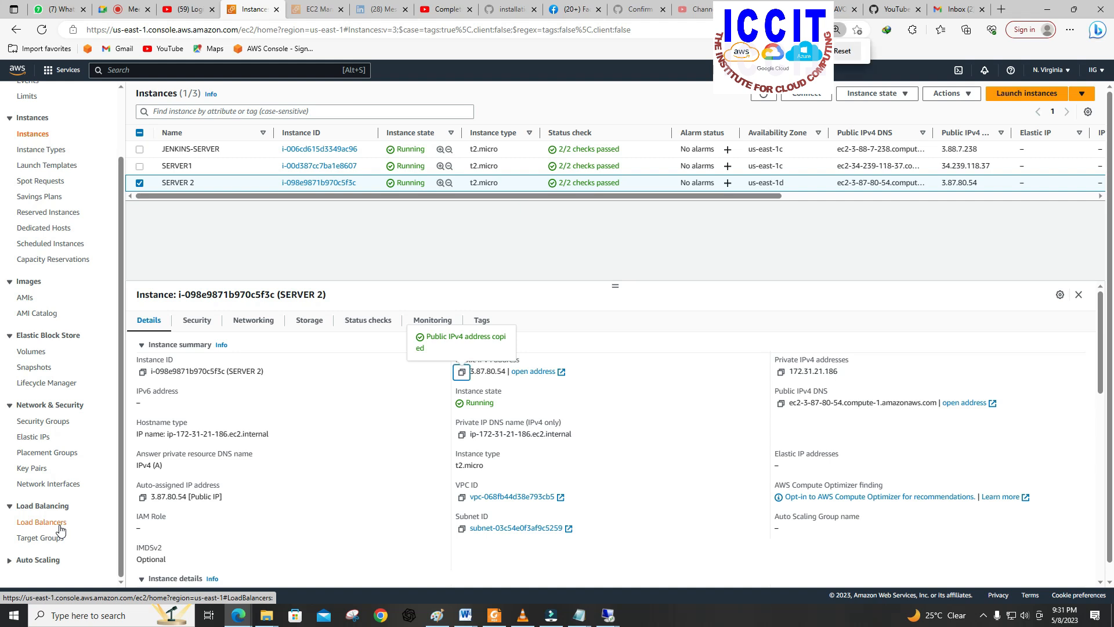
scroll(60, 530, "down", 5)
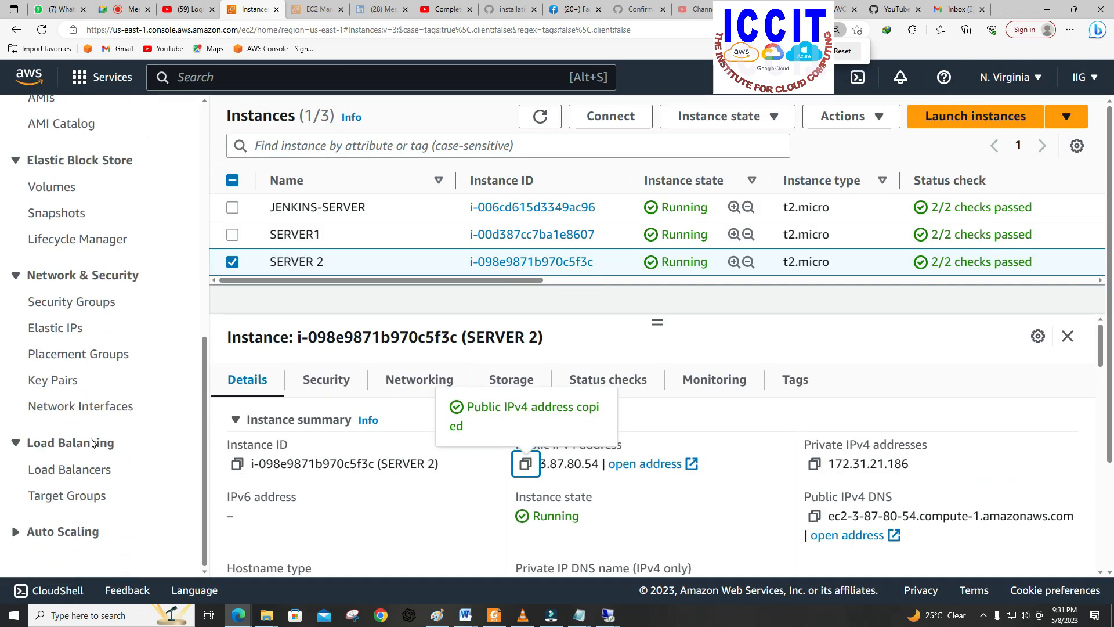
left_click(51, 498)
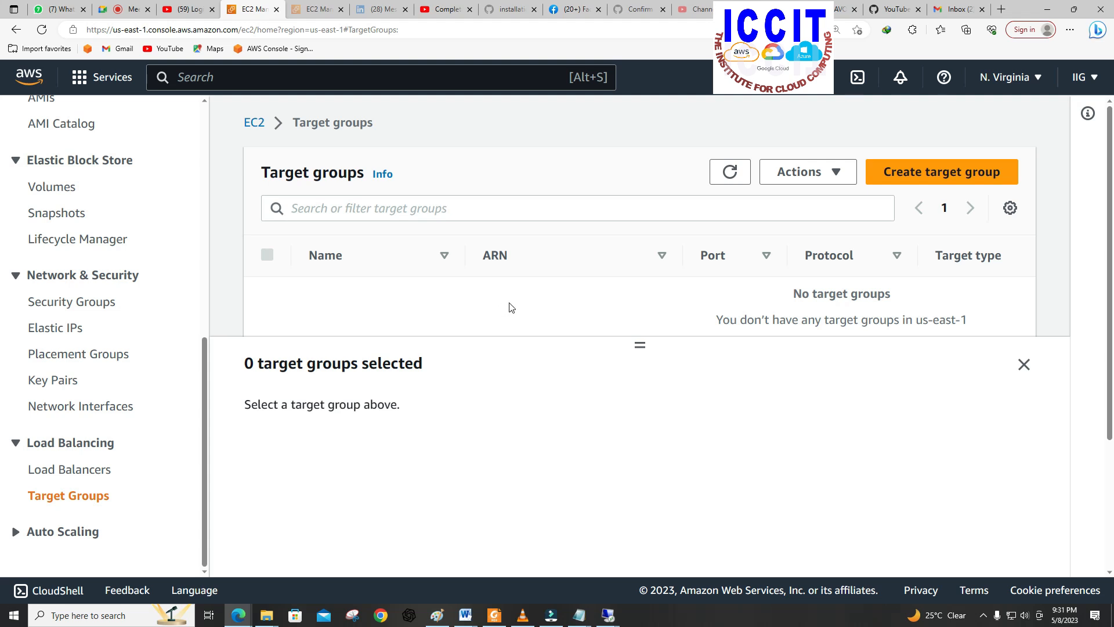
left_click(910, 172)
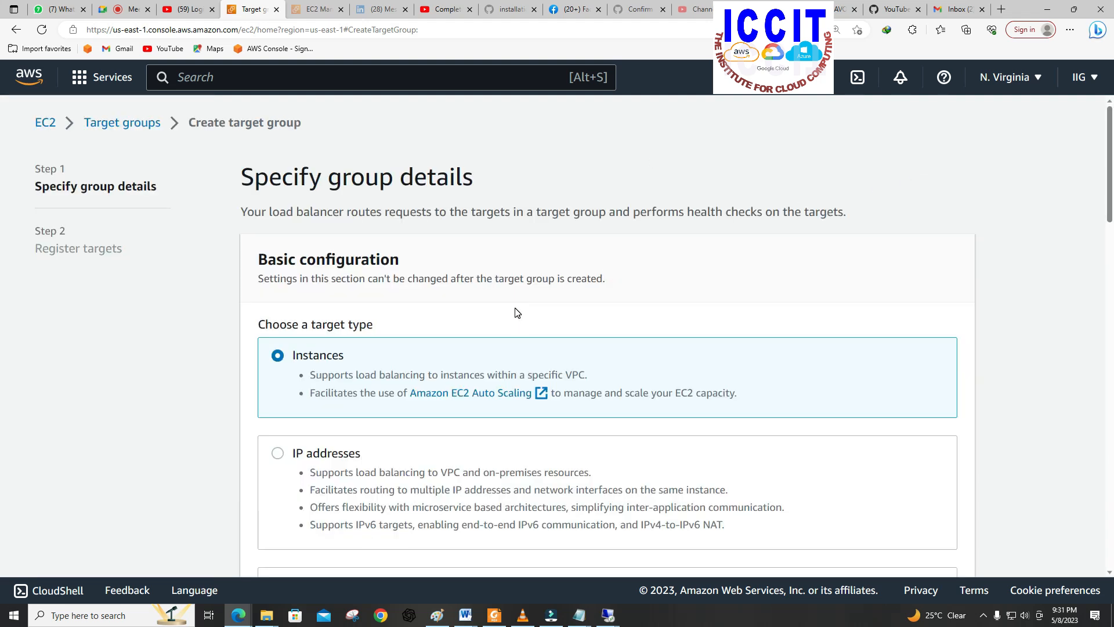
Step: Expand the advanced health check settings and set the healthy threshold to 2
scroll(434, 311, "down", 3)
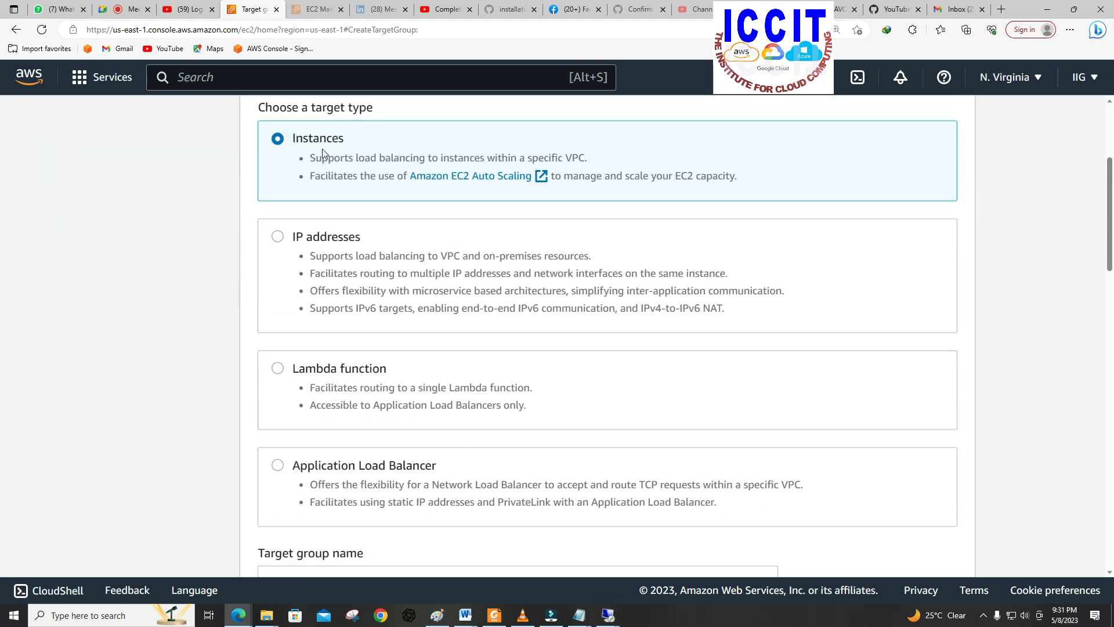
scroll(404, 293, "down", 6)
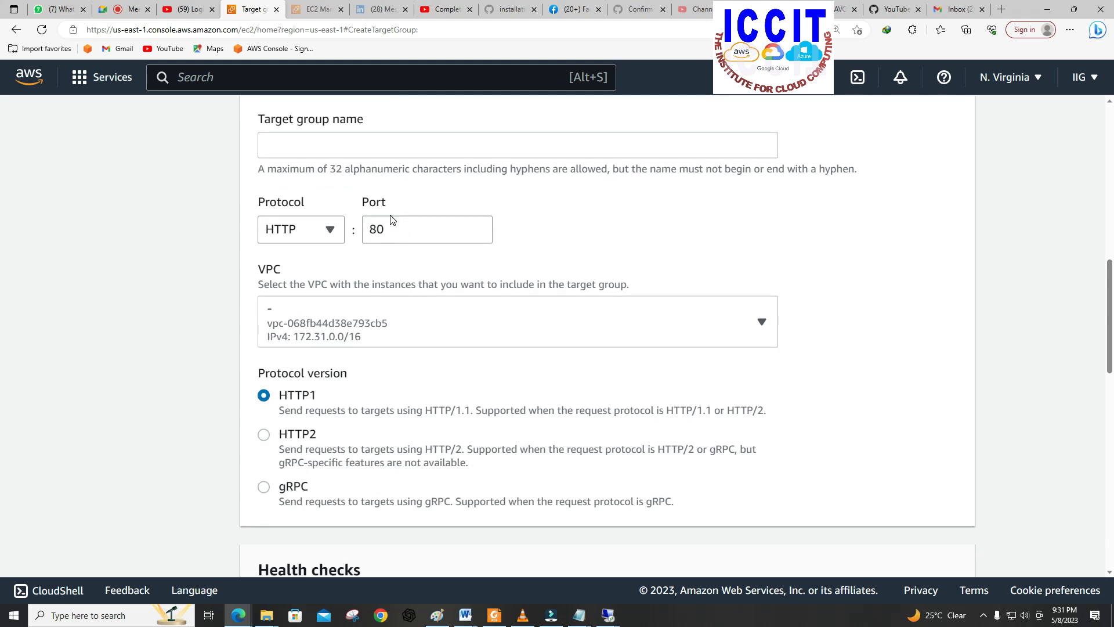
scroll(392, 216, "down", 5)
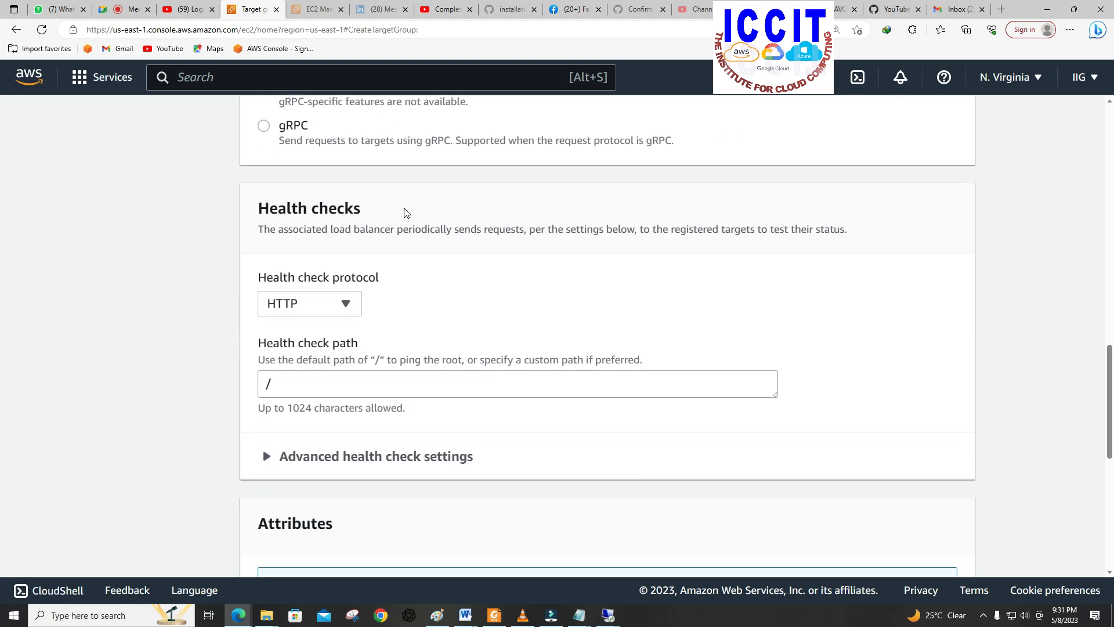
scroll(335, 345, "down", 2)
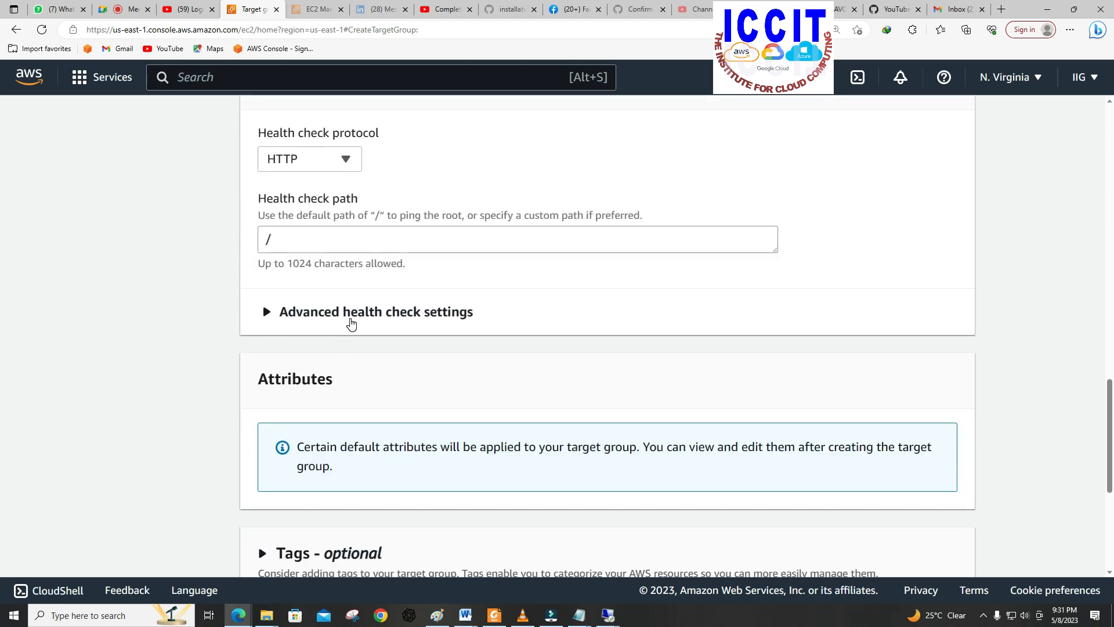
left_click(351, 320)
scroll(351, 318, "down", 2)
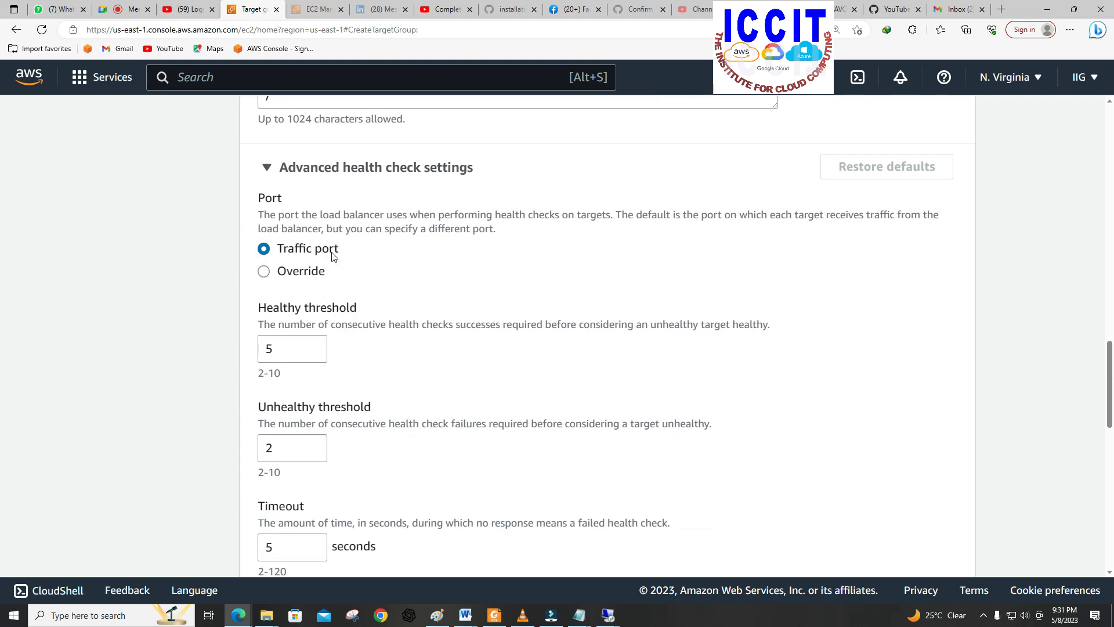
scroll(322, 351, "down", 1)
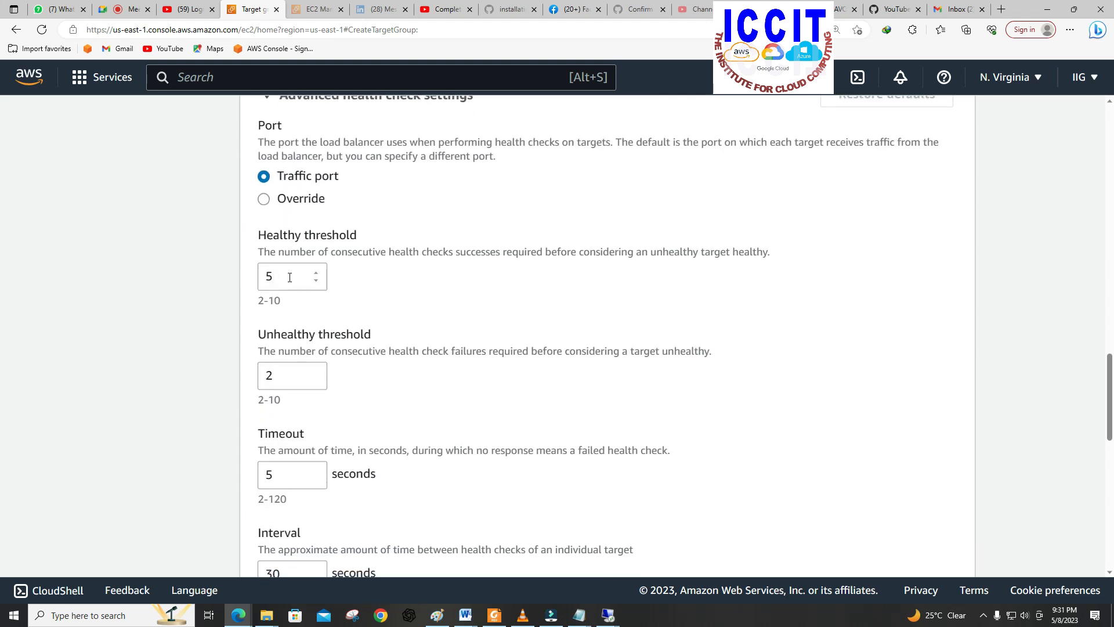
left_click(316, 281)
left_click(316, 281)
left_click(316, 281)
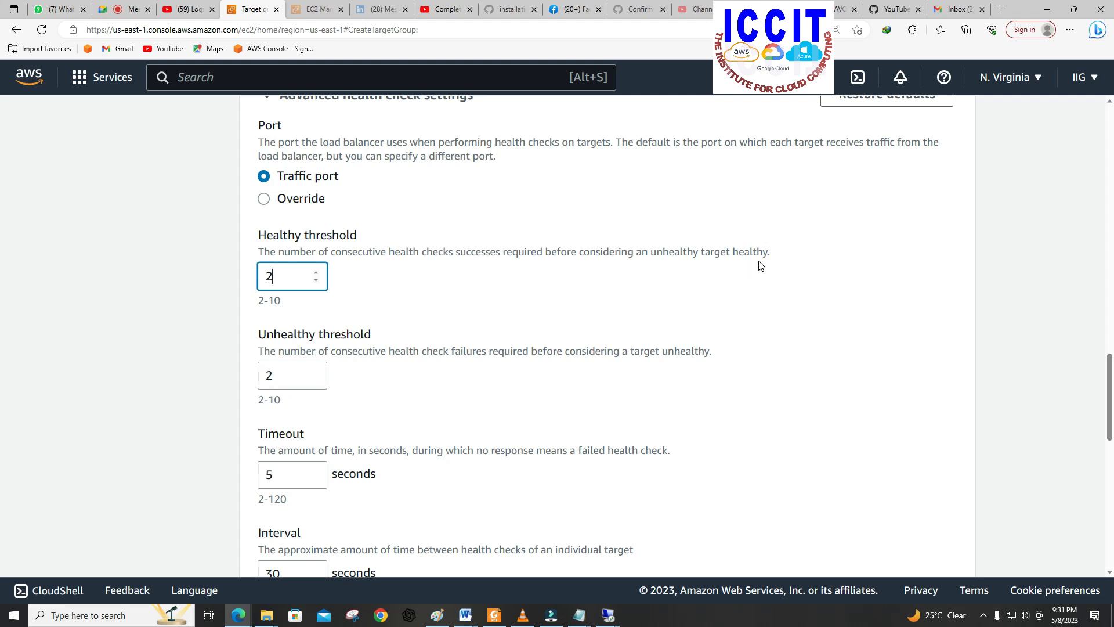
Step: Set the health check interval to 5 seconds and the success codes to 10, and try to continue to target registration
scroll(504, 337, "down", 5)
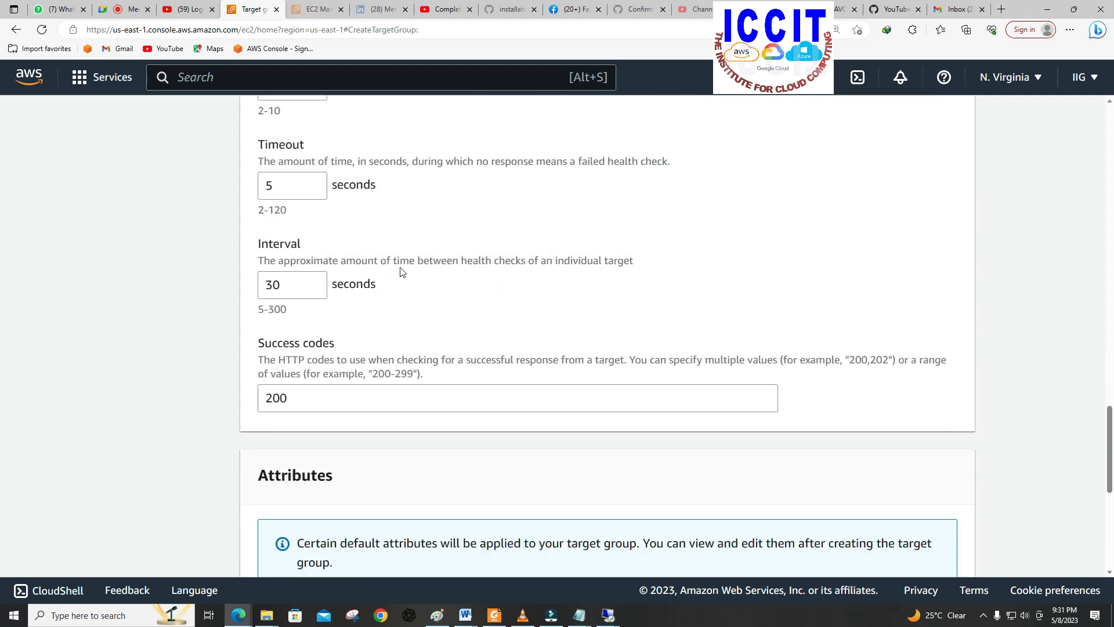
mouse_move(273, 287)
left_mouse_down()
mouse_move(288, 288)
mouse_move(267, 289)
left_mouse_up()
key("BackSpace")
left_click(316, 289)
left_click(316, 281)
left_click(317, 281)
left_click(316, 282)
double_click(291, 405)
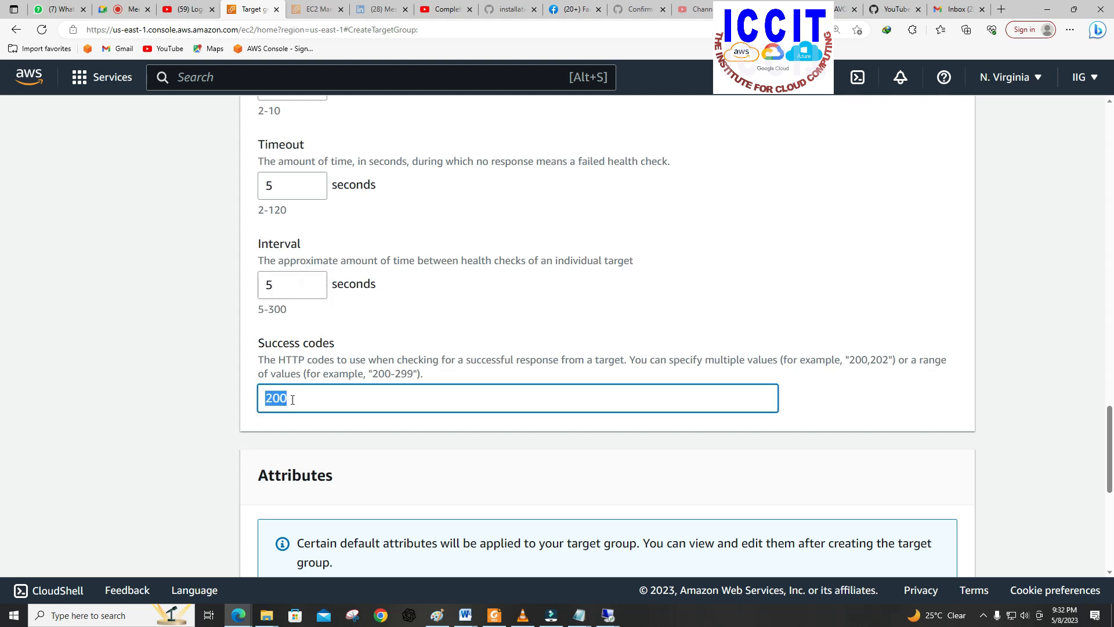
type("10")
scroll(379, 392, "down", 7)
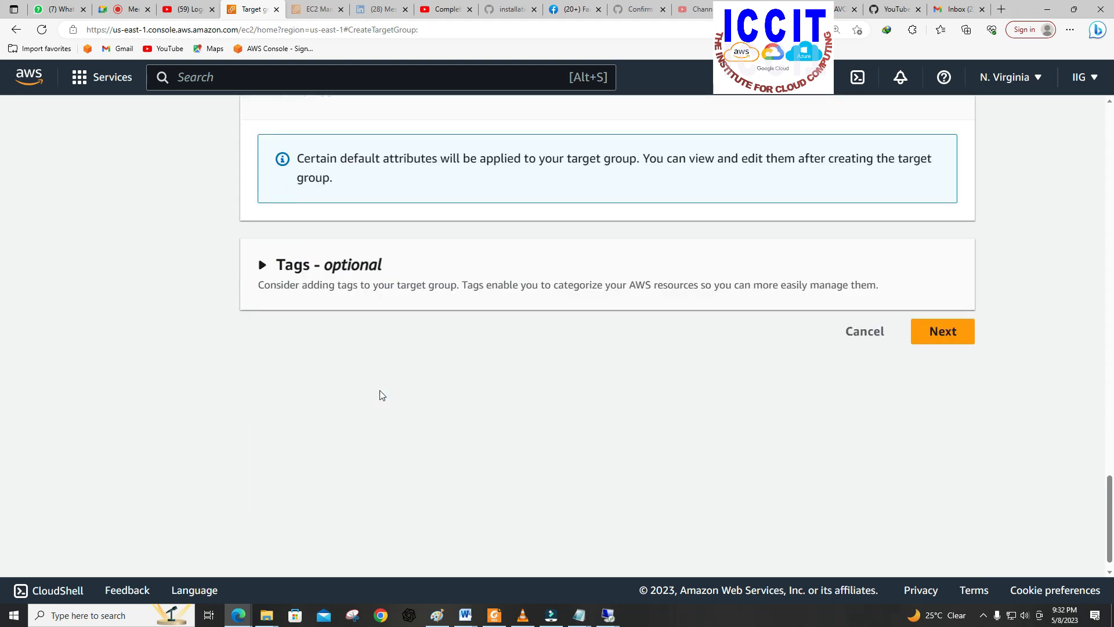
left_click(928, 307)
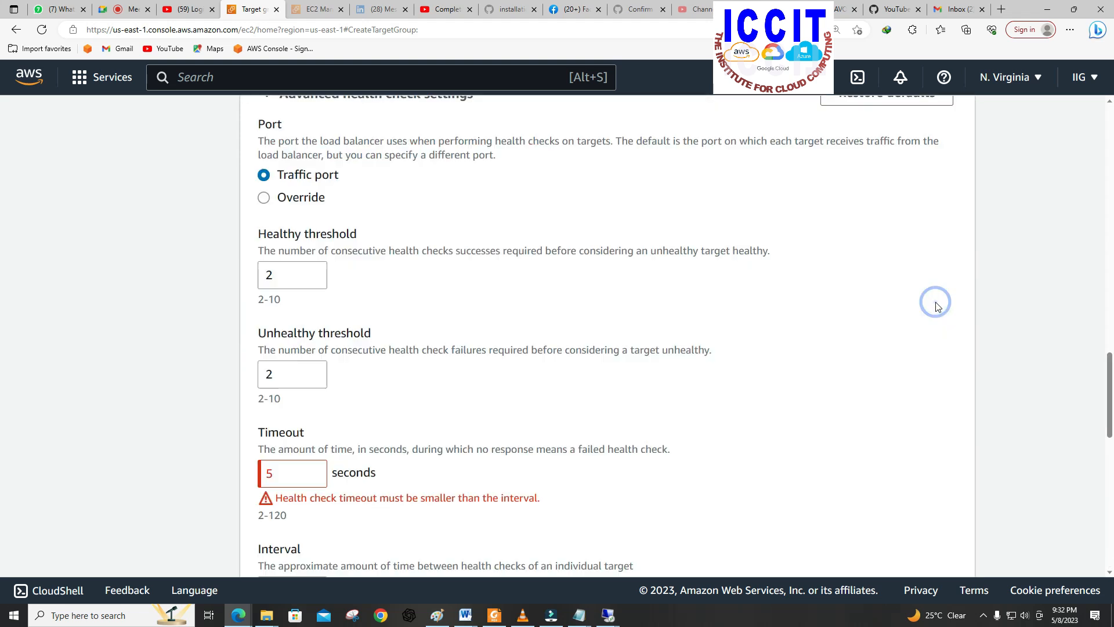
Step: Name the target group Target1 and set its health check timeout to 4 seconds
left_click(396, 313)
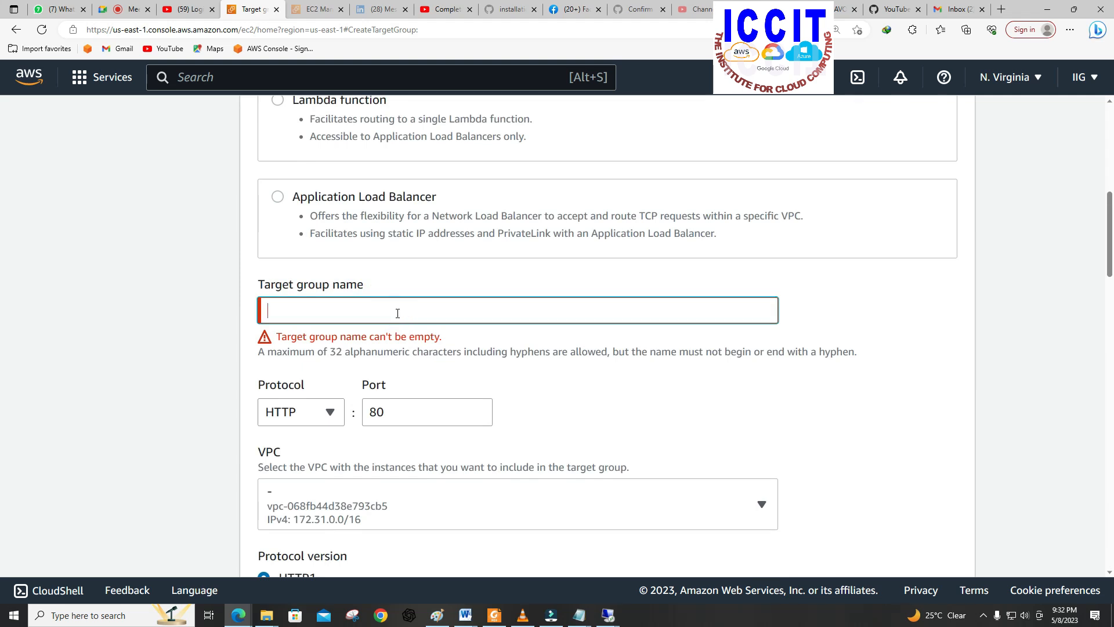
type("Target1")
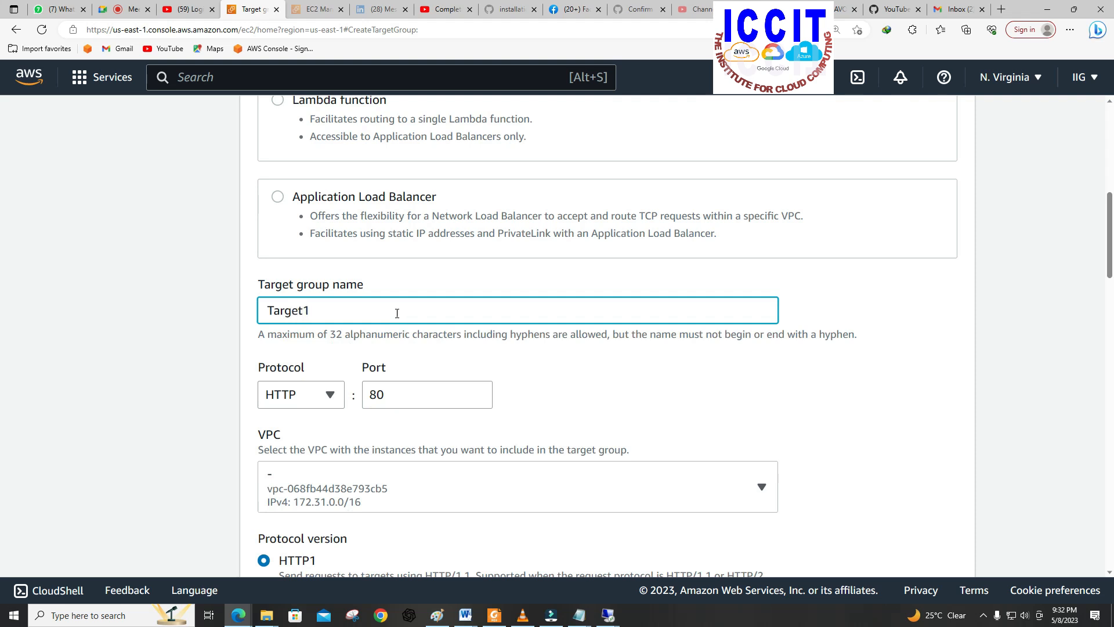
scroll(396, 313, "down", 16)
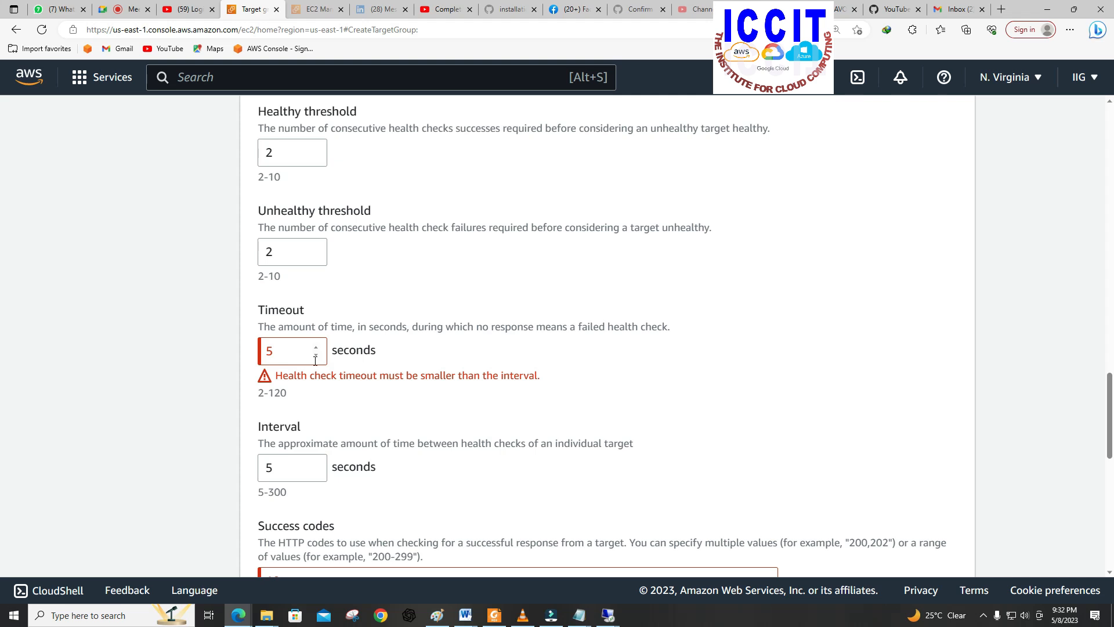
left_click(316, 357)
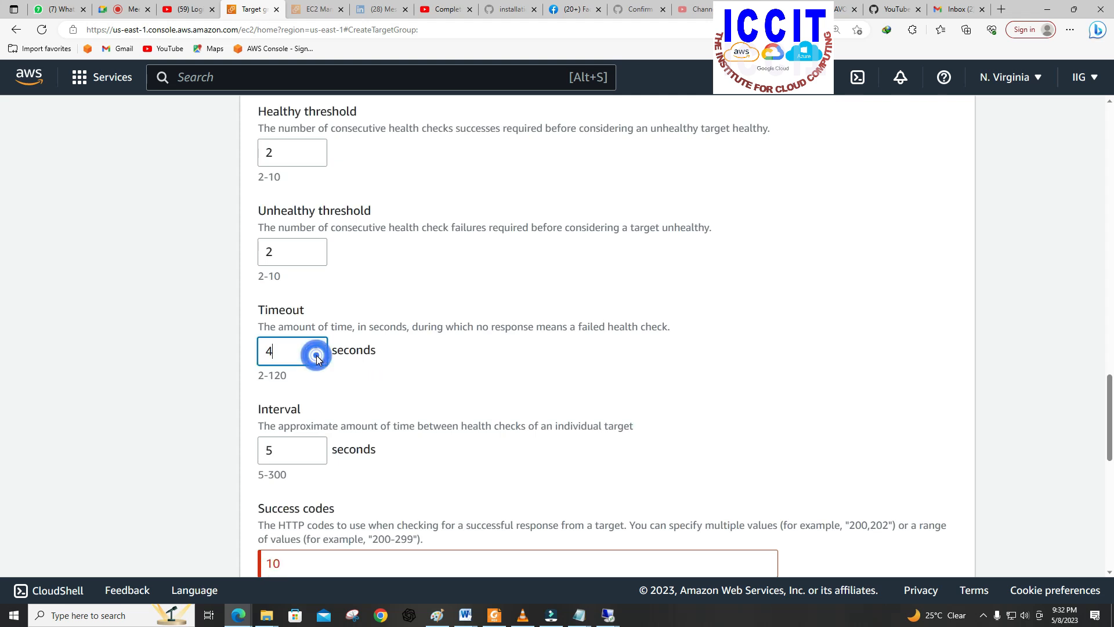
left_click(453, 381)
Step: Change the health check success codes to 200 and continue to target registration
scroll(450, 374, "down", 5)
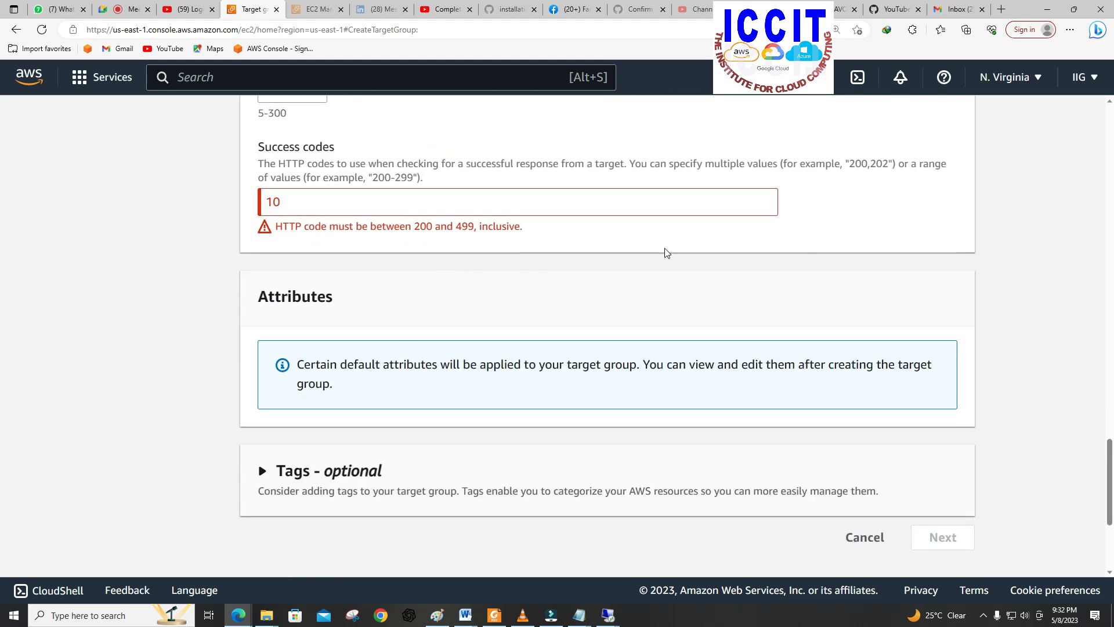
double_click(290, 198)
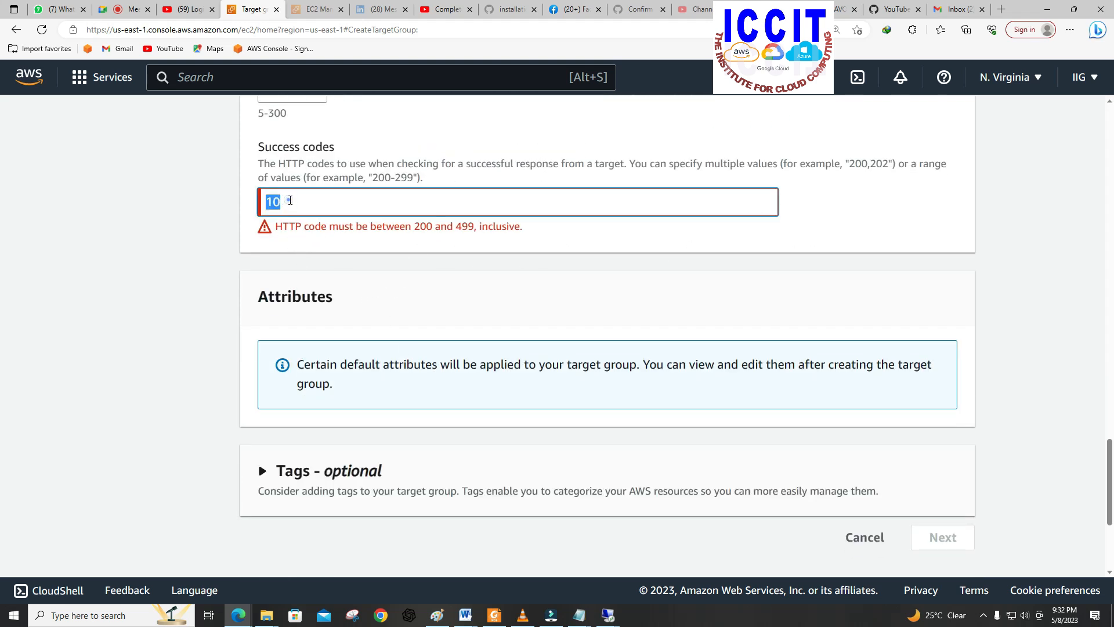
type("200")
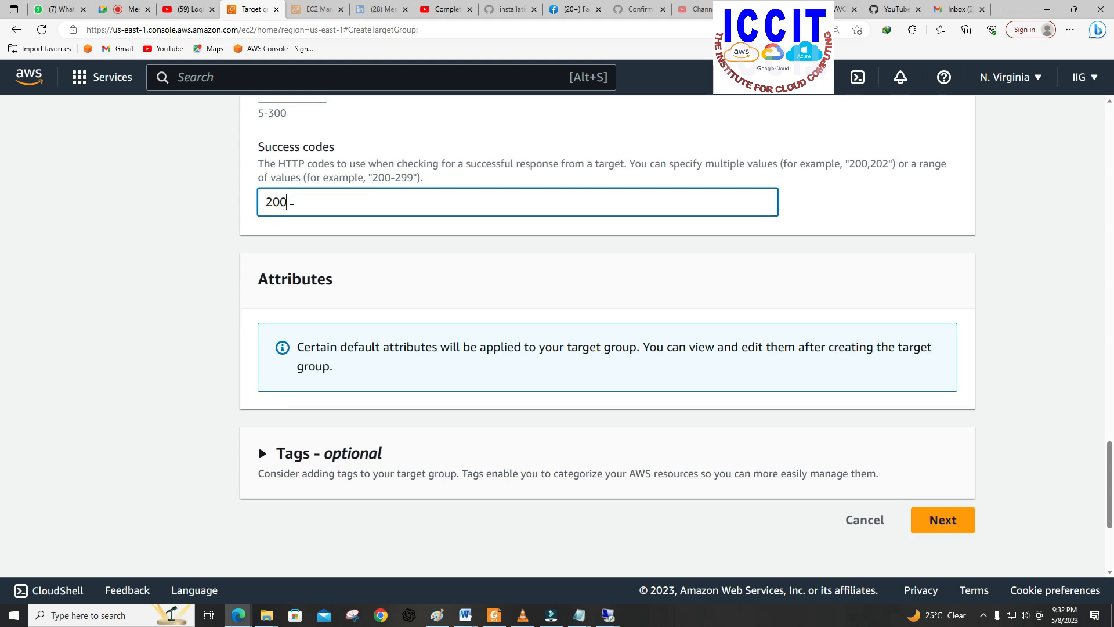
left_click(946, 520)
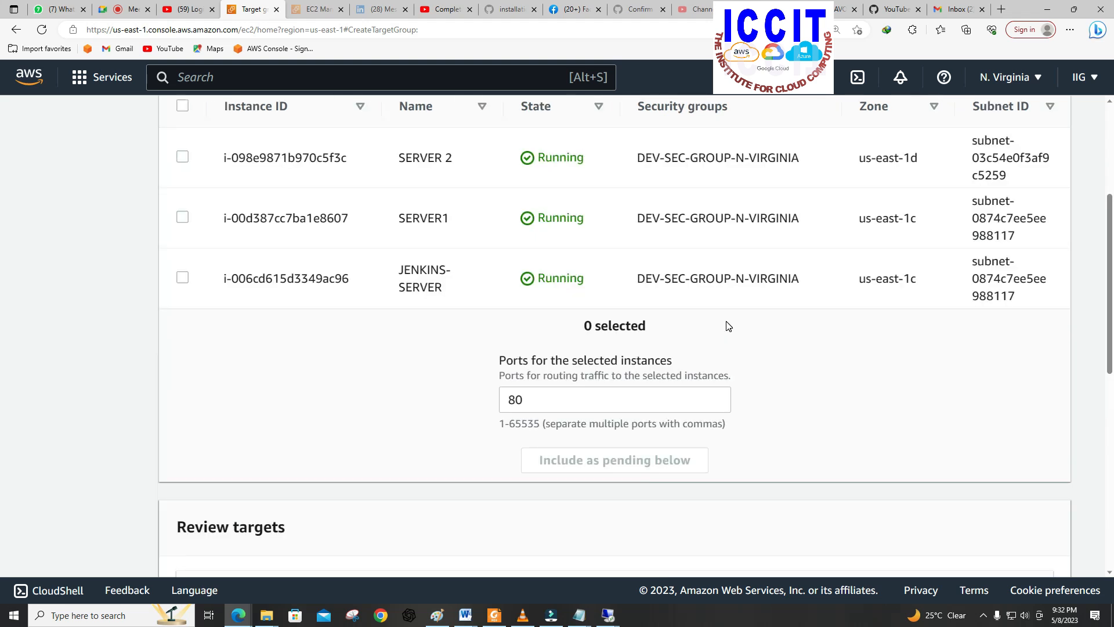
Step: Include SERVER1 as a pending target on port 80 and create the target group
scroll(716, 337, "up", 3)
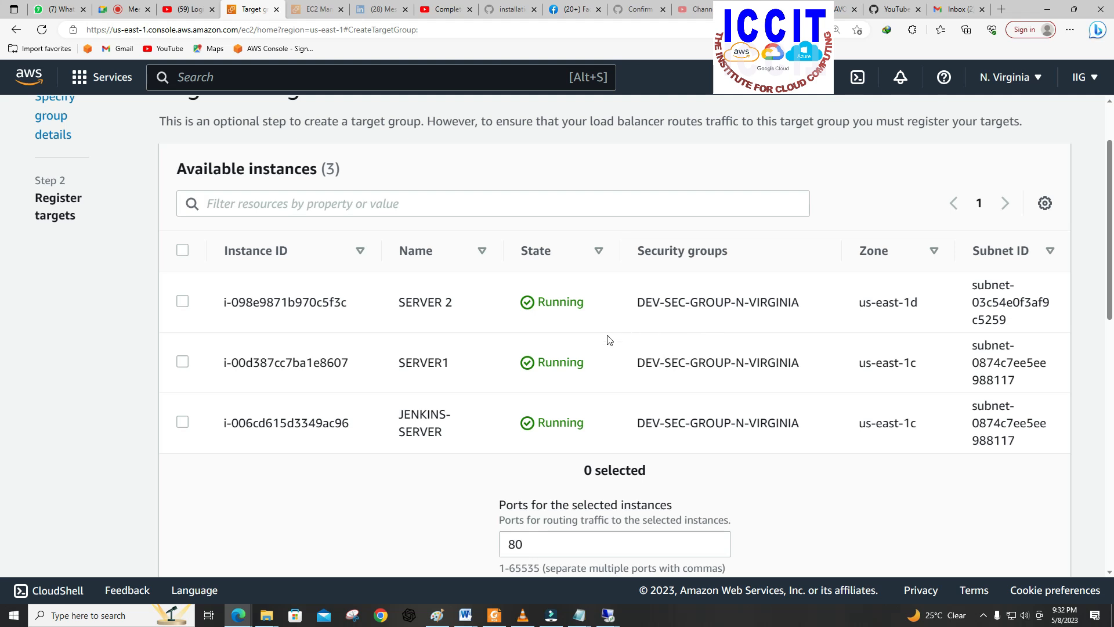
left_click(183, 362)
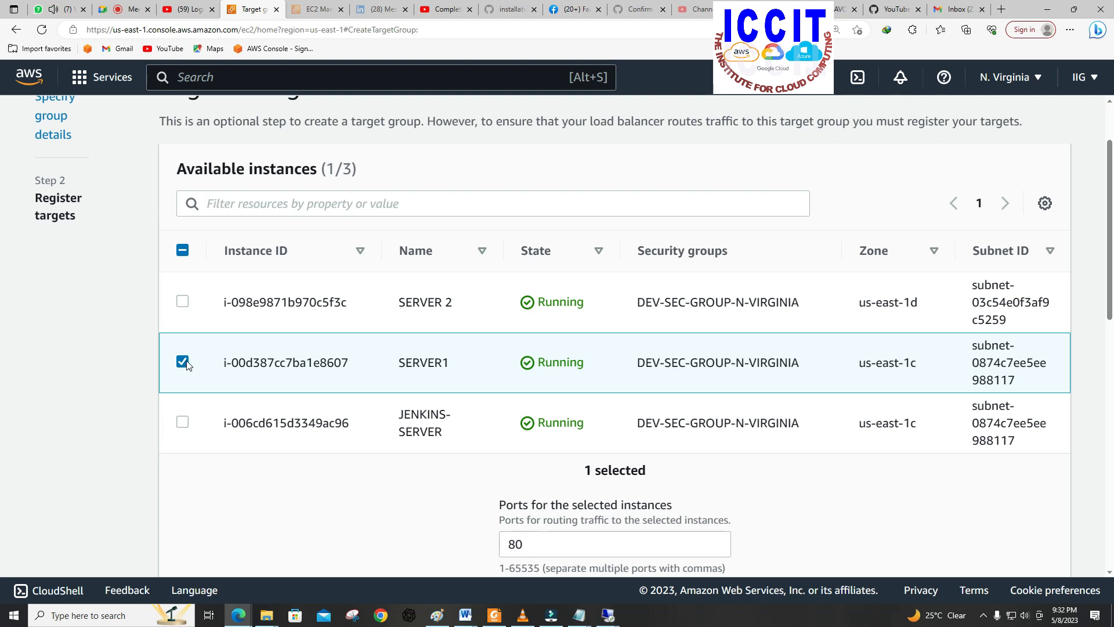
scroll(412, 391, "down", 5)
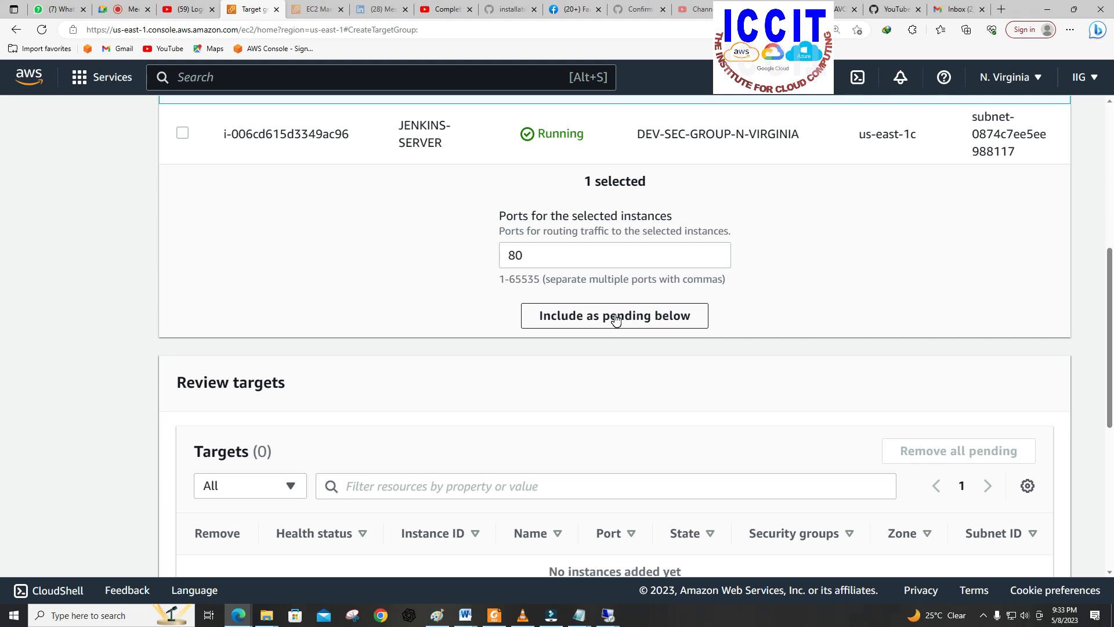
left_click(617, 319)
scroll(625, 343, "down", 6)
scroll(625, 343, "up", 1)
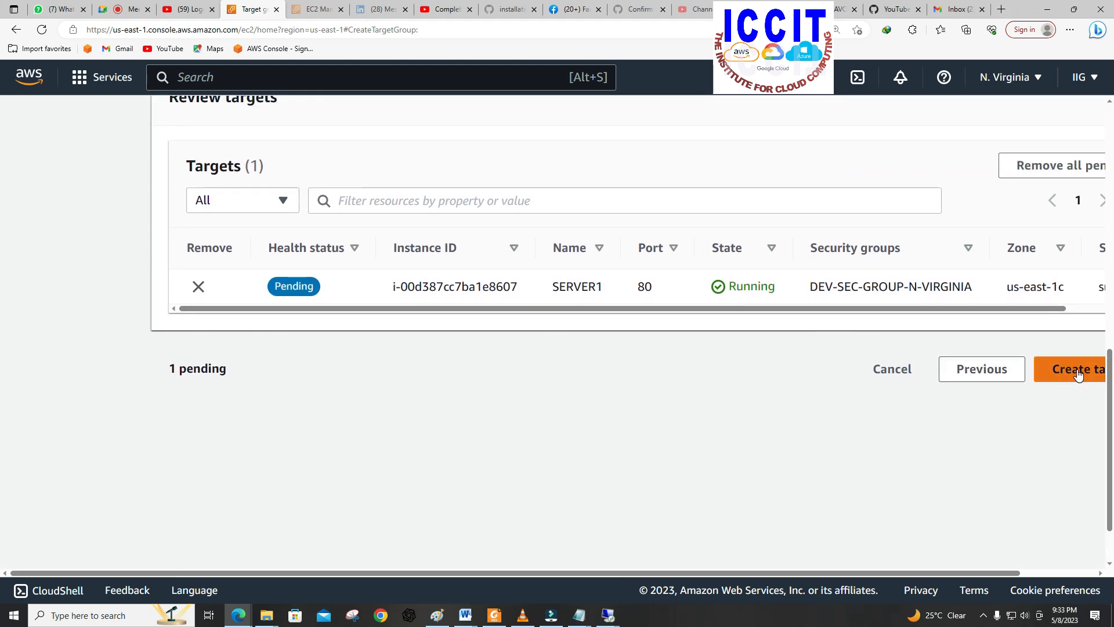
left_click_drag(990, 571, 1064, 561)
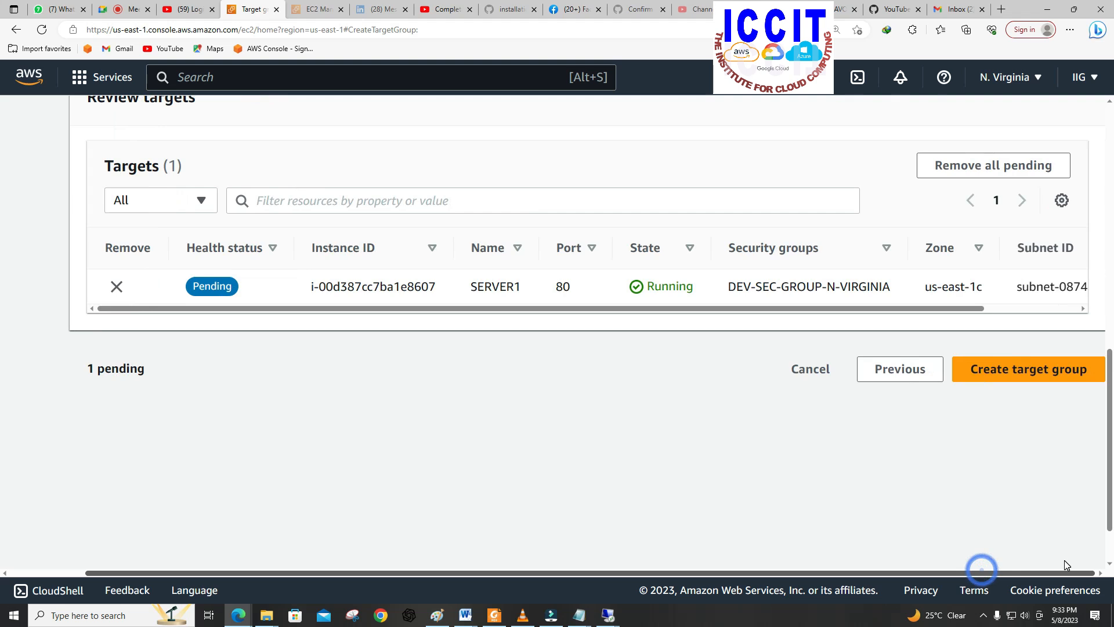
double_click(999, 371)
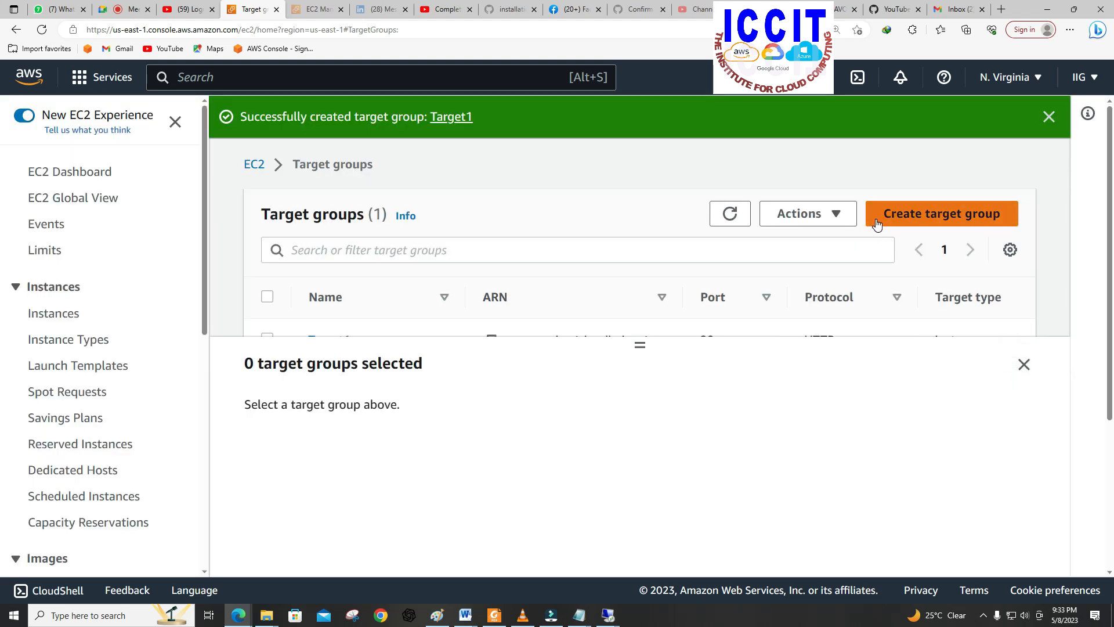
Step: Start creating another target group of the Instances type and name it Target2
scroll(563, 306, "down", 3)
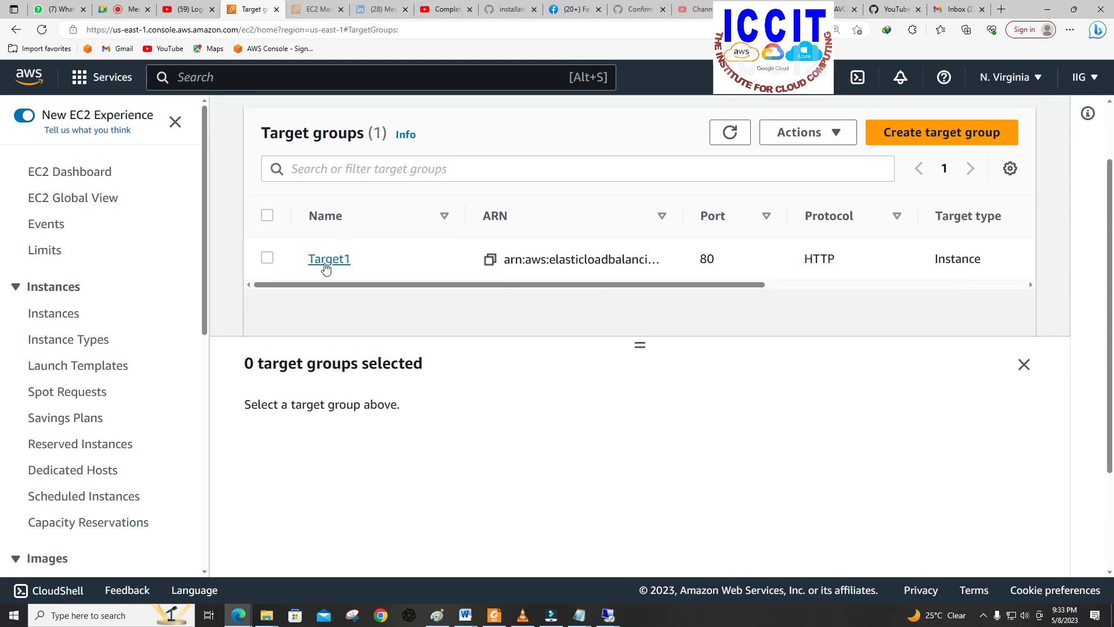
left_click(932, 142)
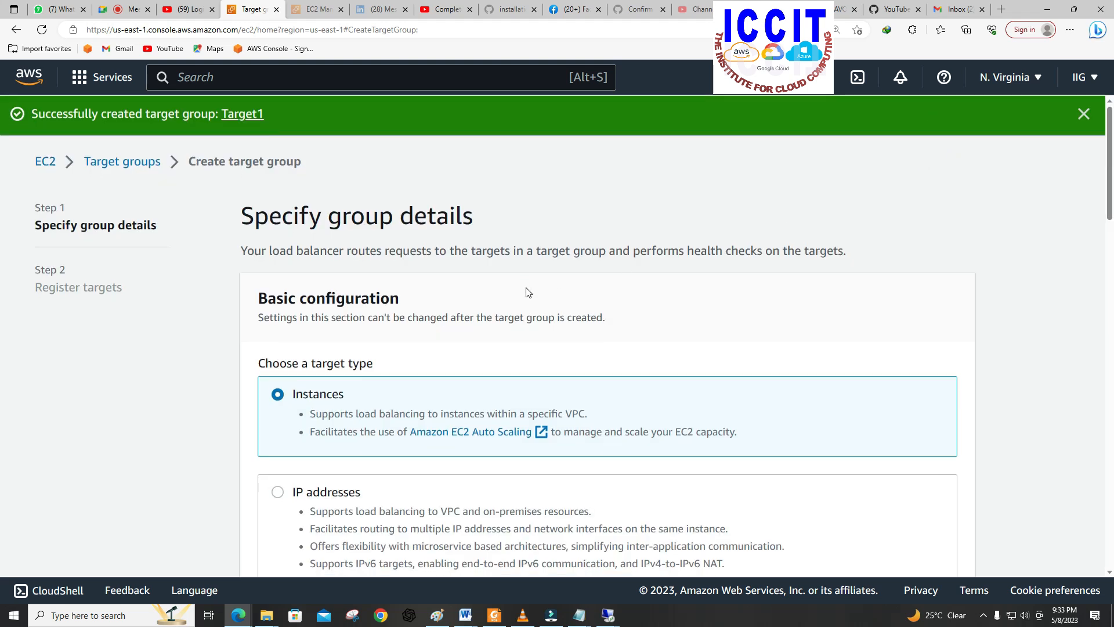
scroll(526, 288, "down", 4)
scroll(526, 288, "down", 10)
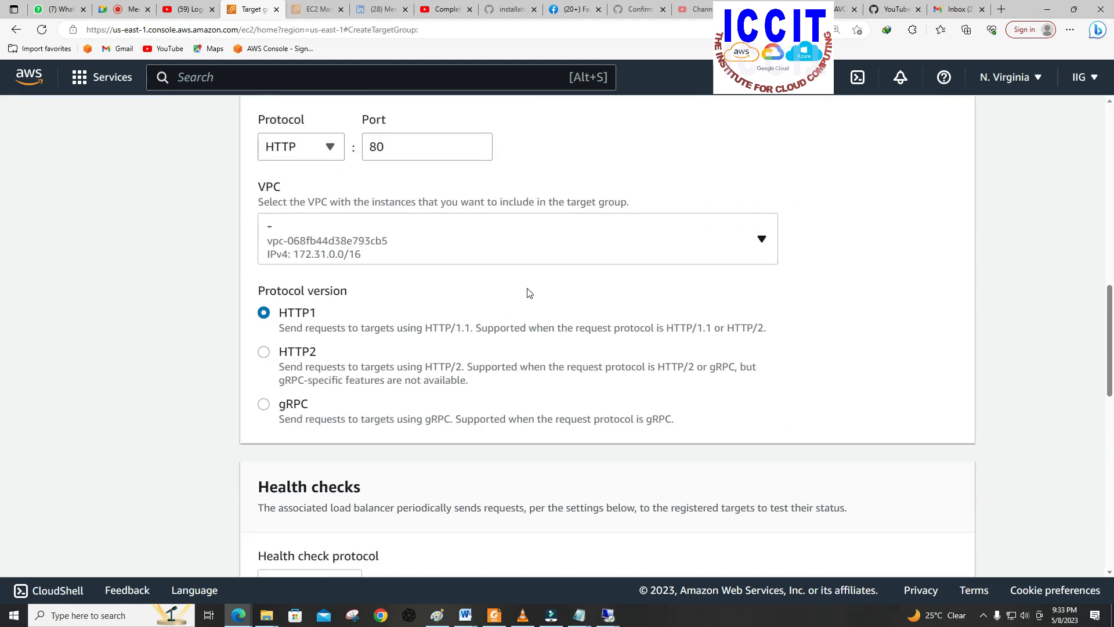
scroll(528, 292, "down", 8)
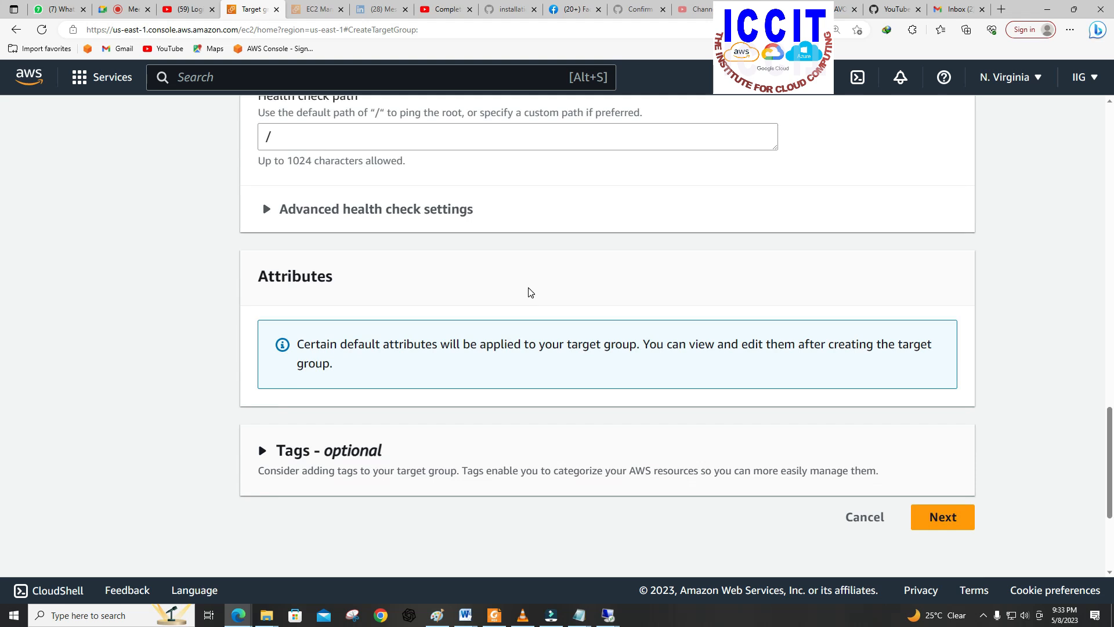
scroll(528, 292, "up", 15)
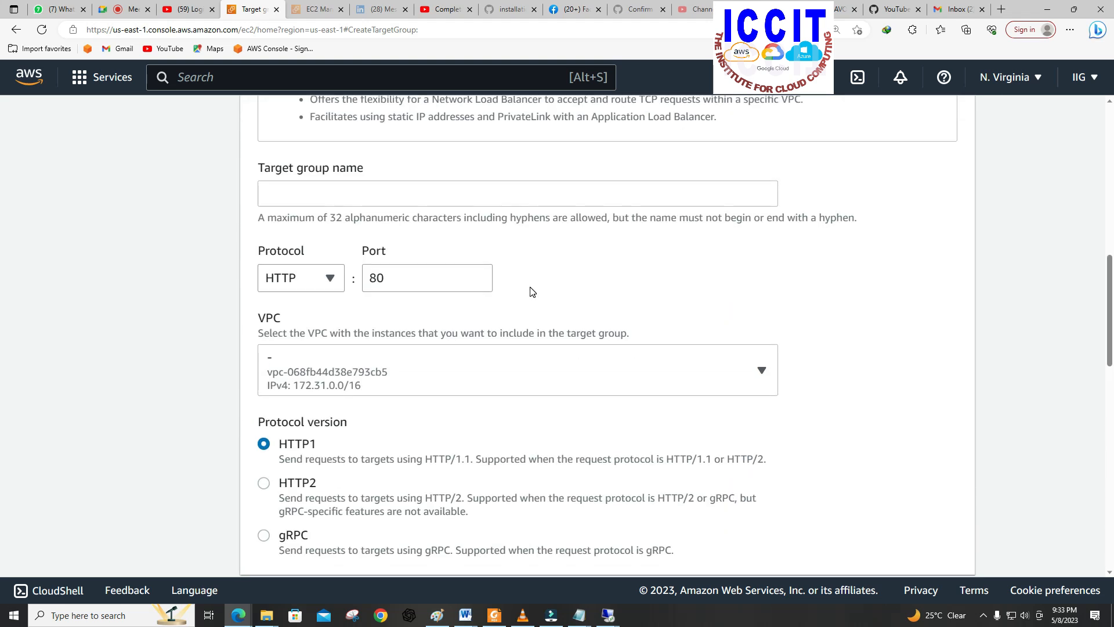
left_click(486, 275)
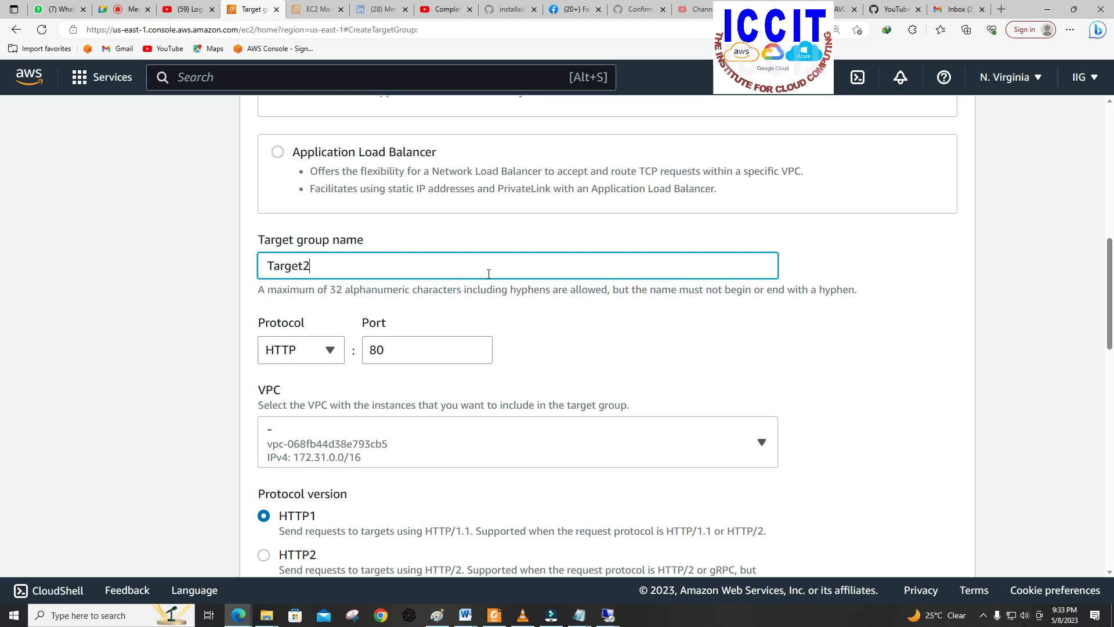
Step: Expand the advanced health check settings, keep the default values and continue to target registration
scroll(515, 289, "down", 10)
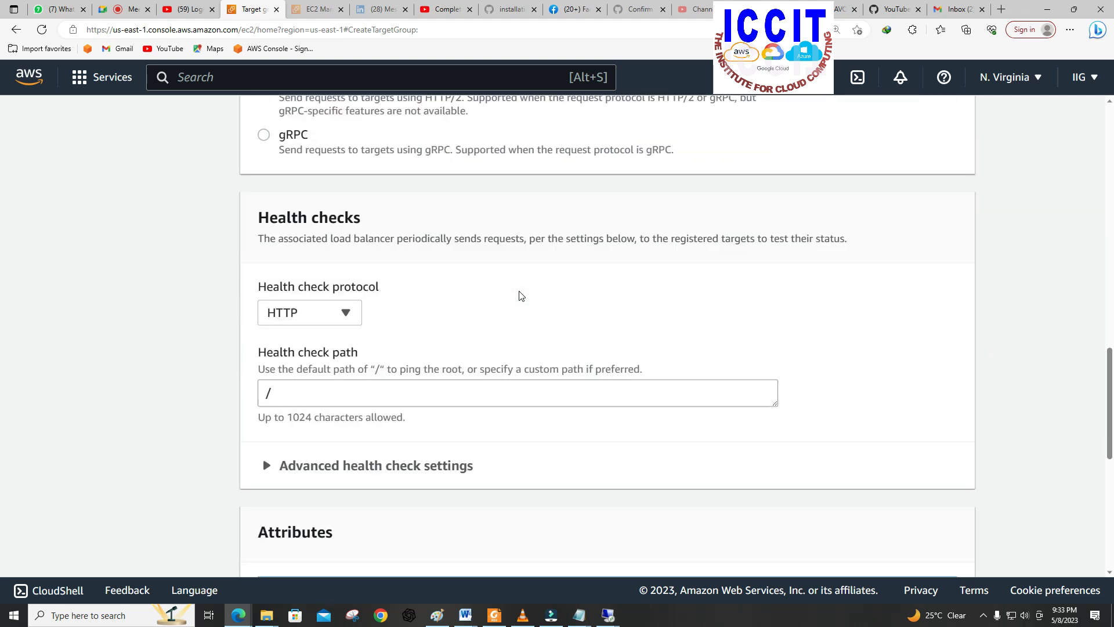
scroll(521, 296, "down", 5)
scroll(879, 344, "up", 4)
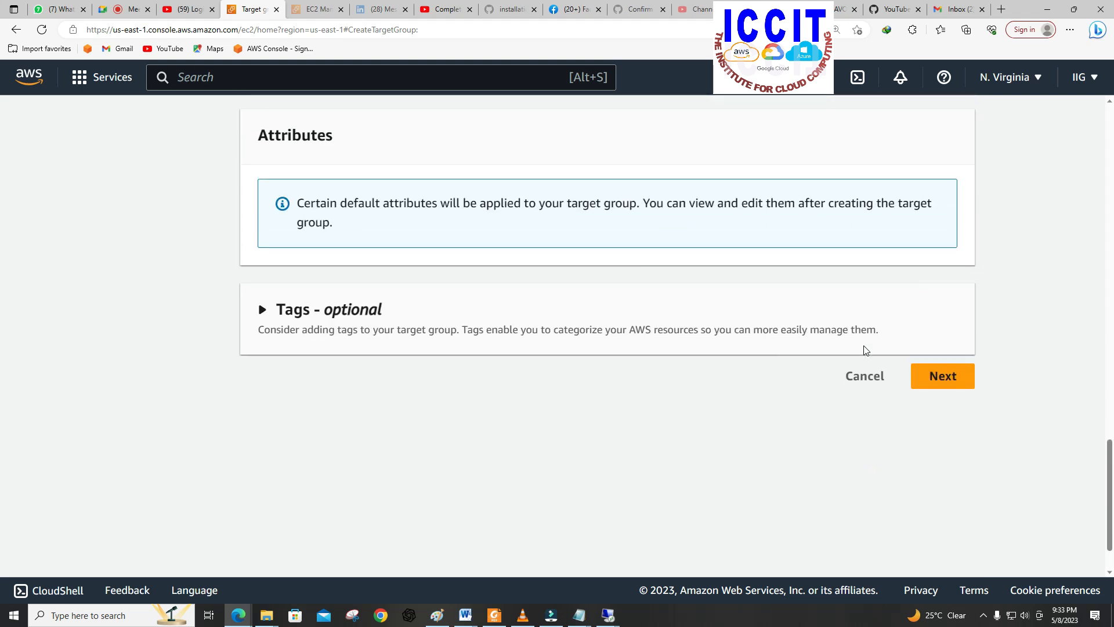
scroll(865, 346, "up", 2)
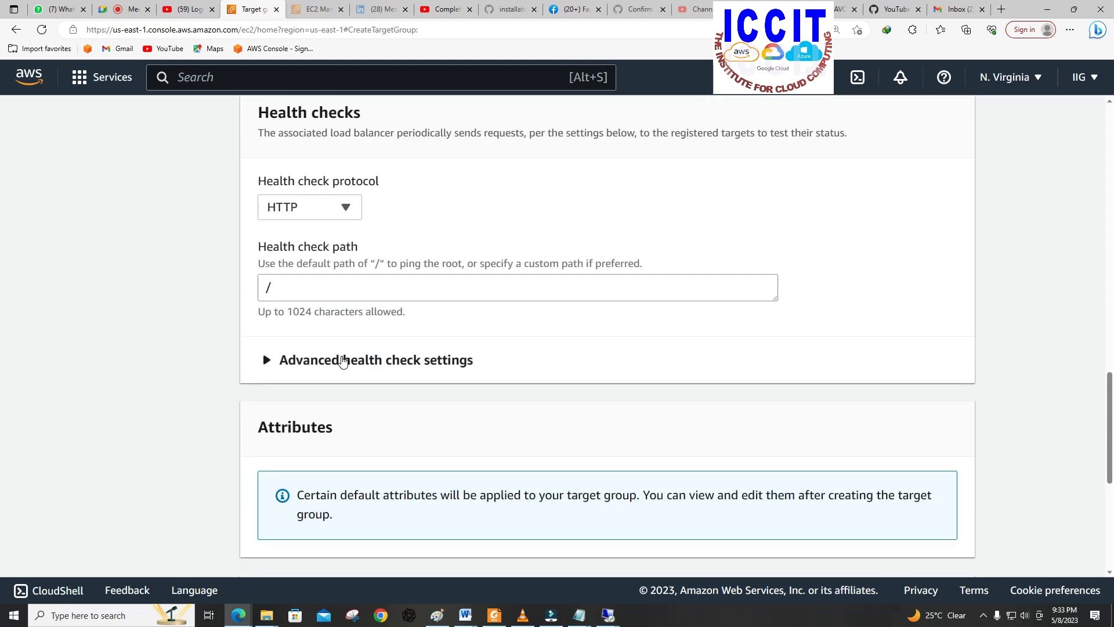
left_click(351, 360)
scroll(443, 365, "down", 5)
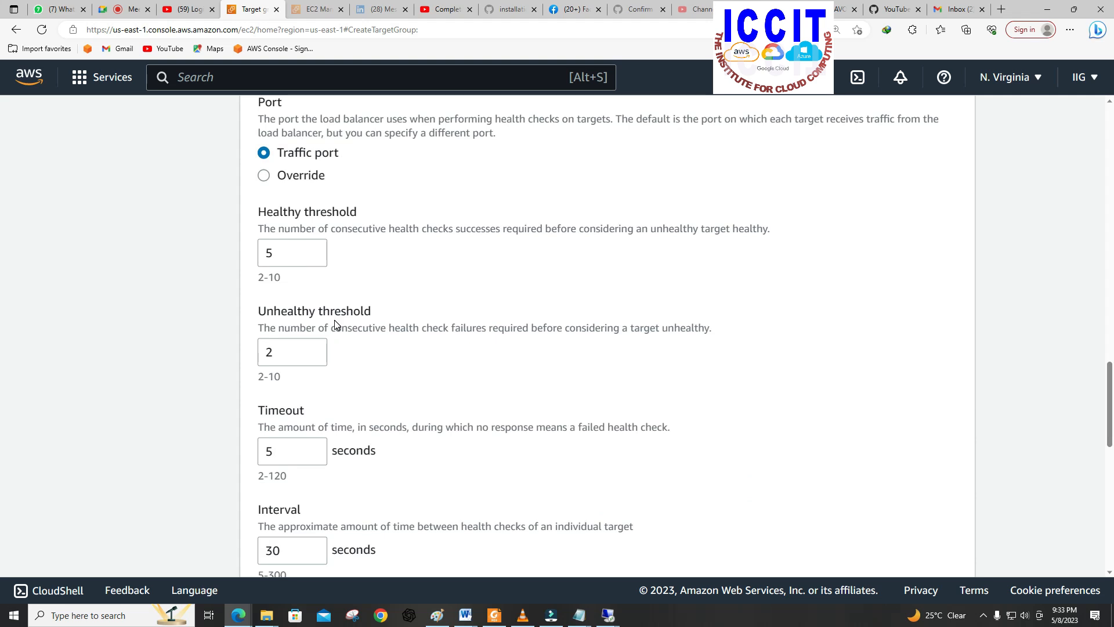
scroll(327, 496, "down", 4)
scroll(691, 489, "down", 2)
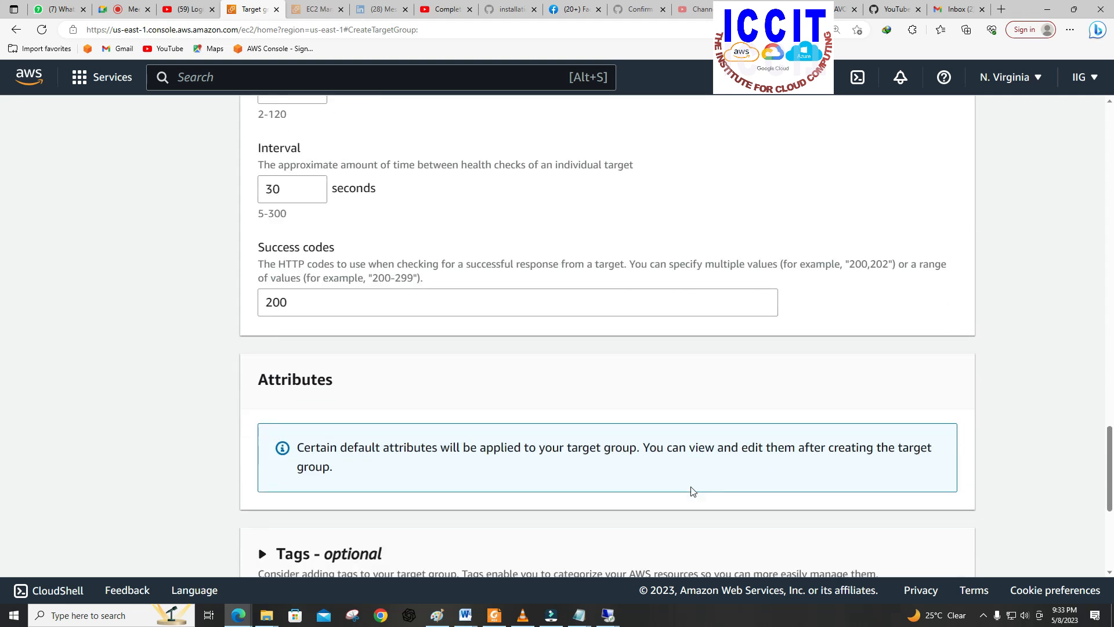
scroll(678, 502, "down", 5)
left_click(952, 310)
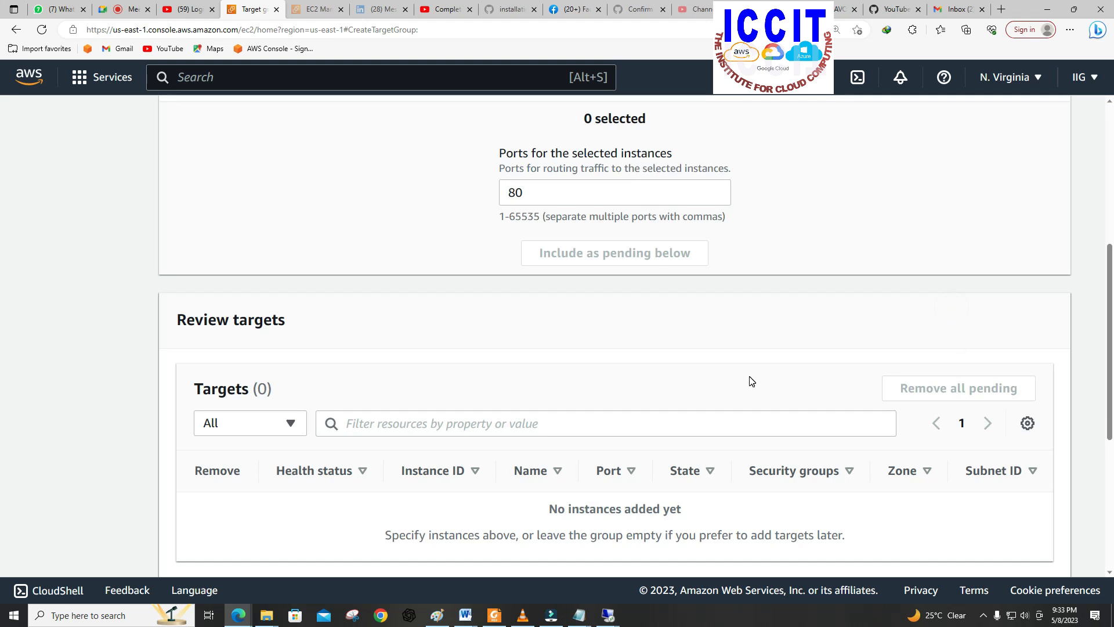
Step: Include SERVER 2 as a pending target on port 80 and create the target group
scroll(800, 377, "up", 5)
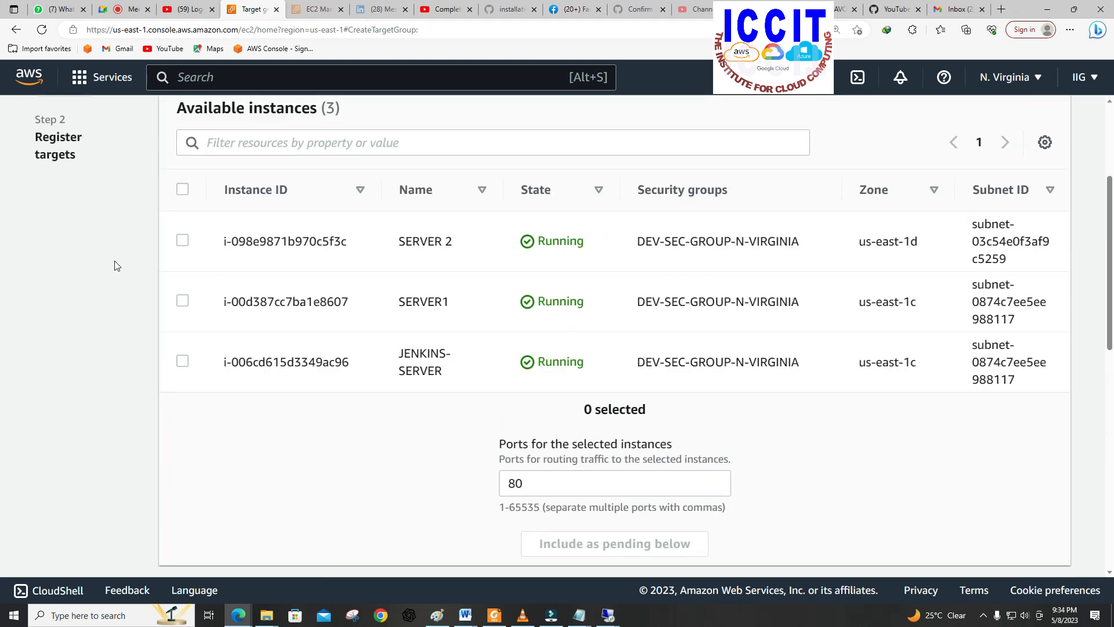
left_click(185, 241)
scroll(632, 403, "down", 4)
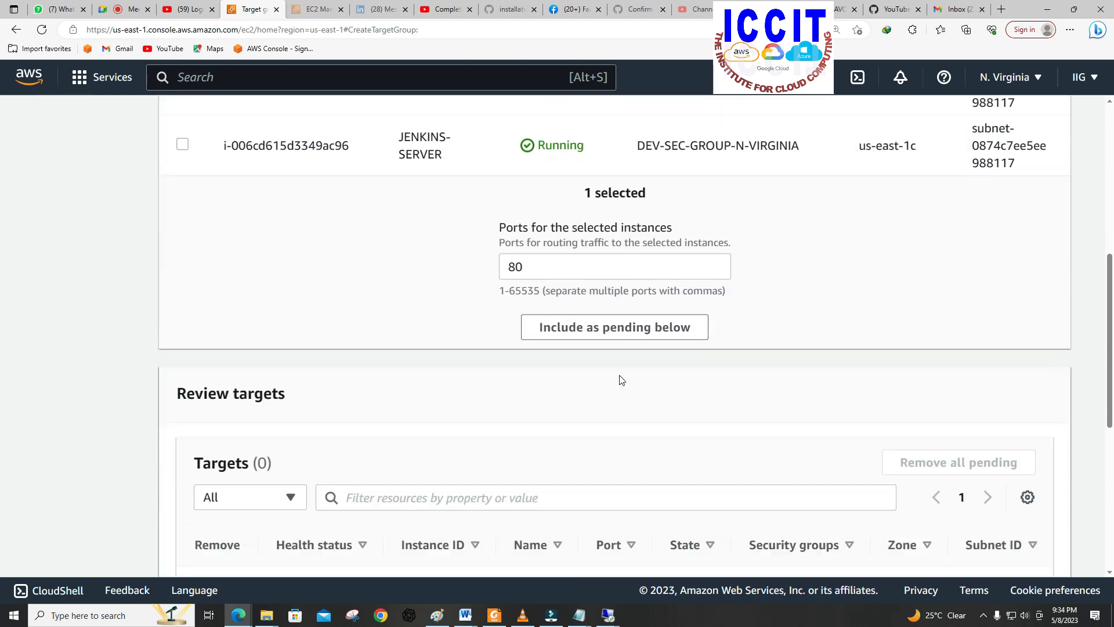
left_click(607, 329)
scroll(613, 354, "down", 5)
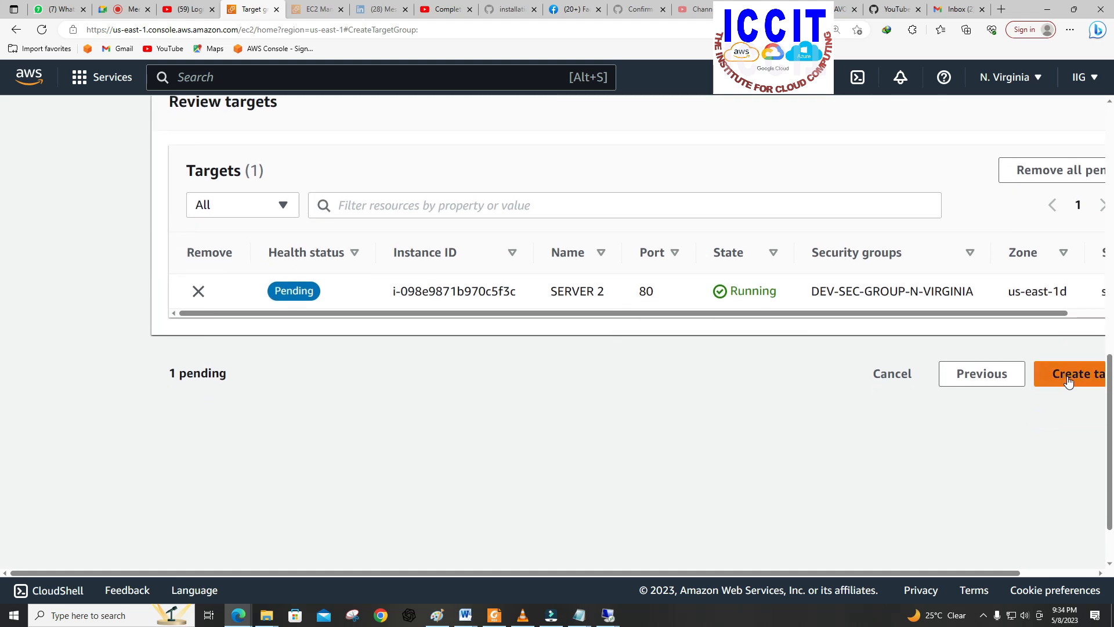
left_click(1067, 376)
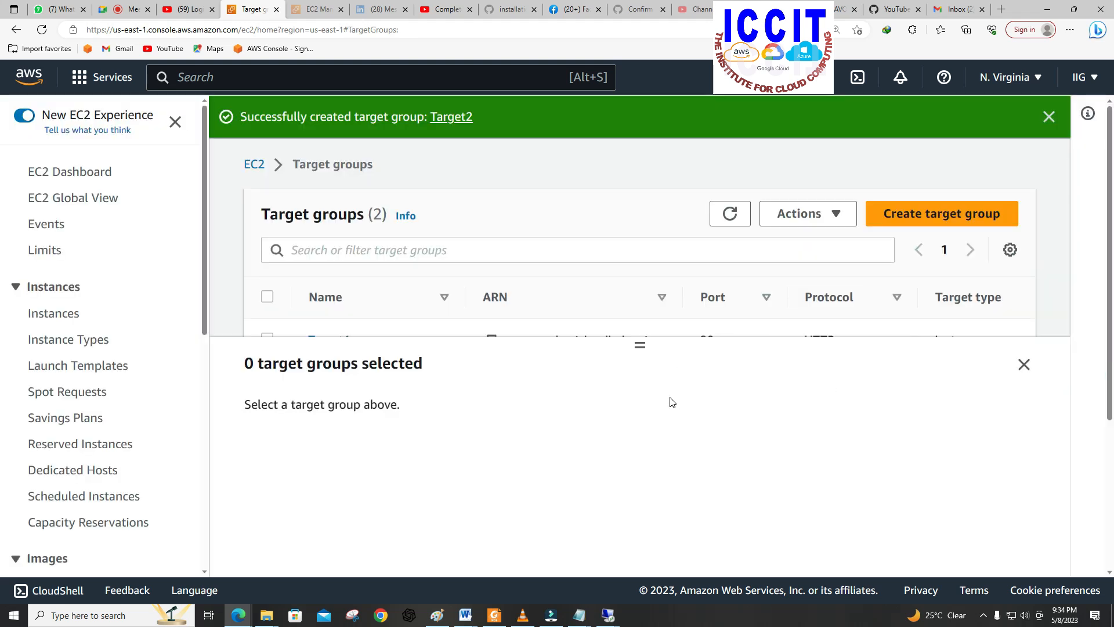
Step: Start creating an Application Load Balancer and name it WIND-LOAD
scroll(113, 494, "down", 2)
scroll(113, 492, "down", 5)
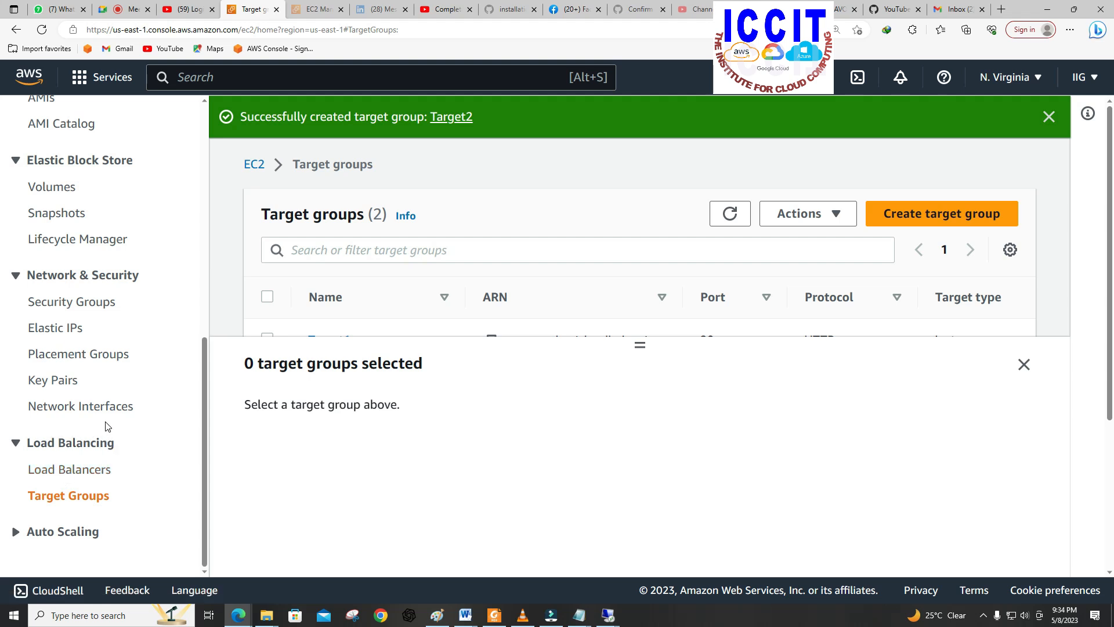
left_click(66, 474)
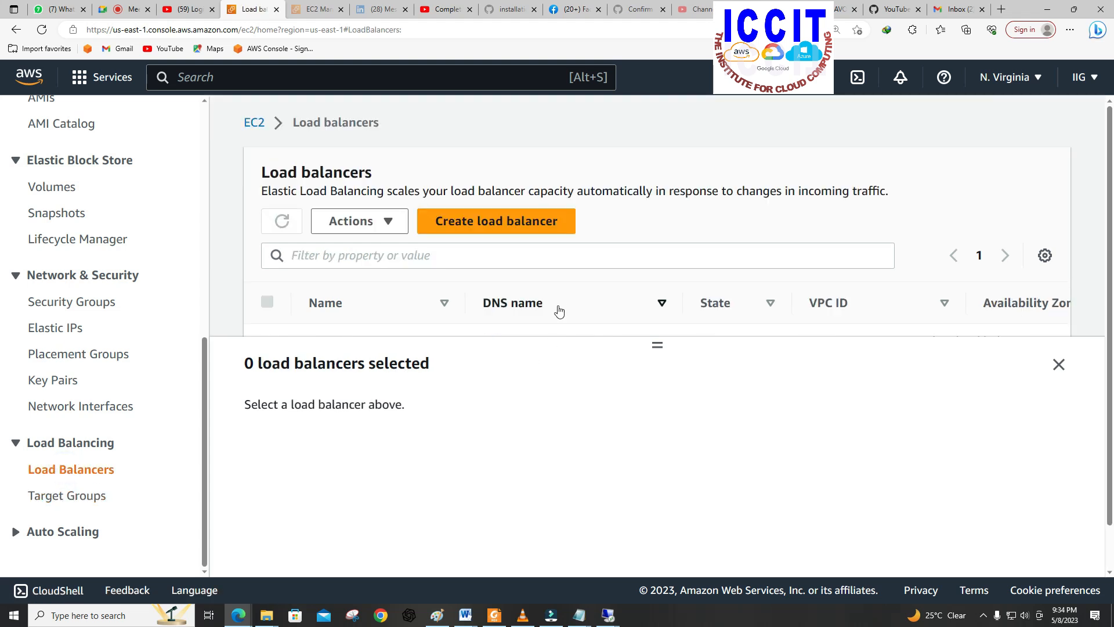
left_click(507, 221)
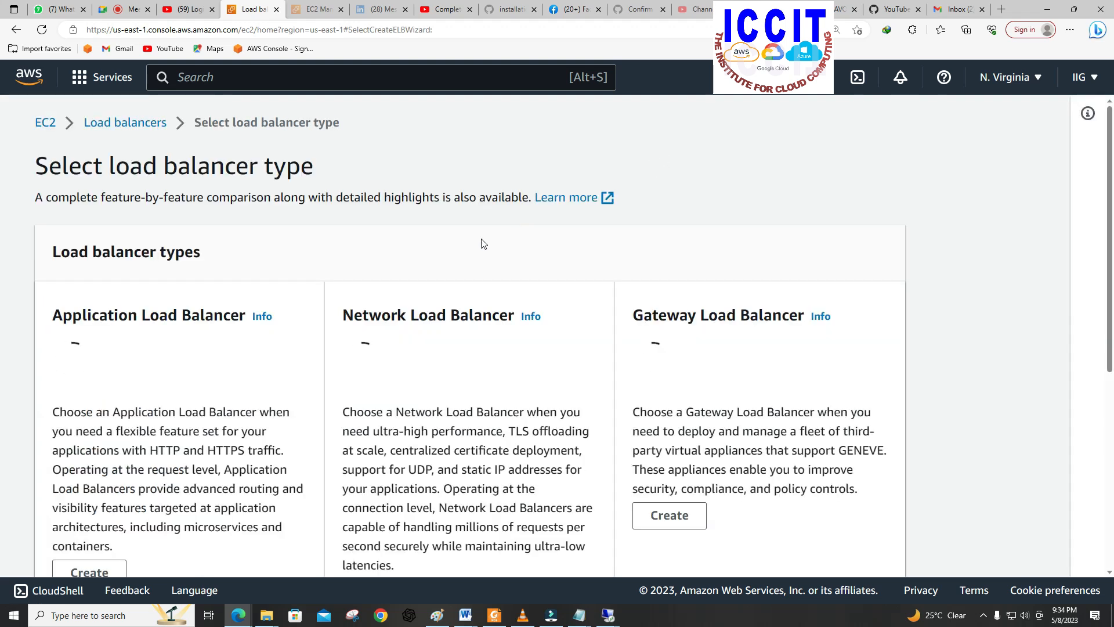
scroll(436, 299, "down", 2)
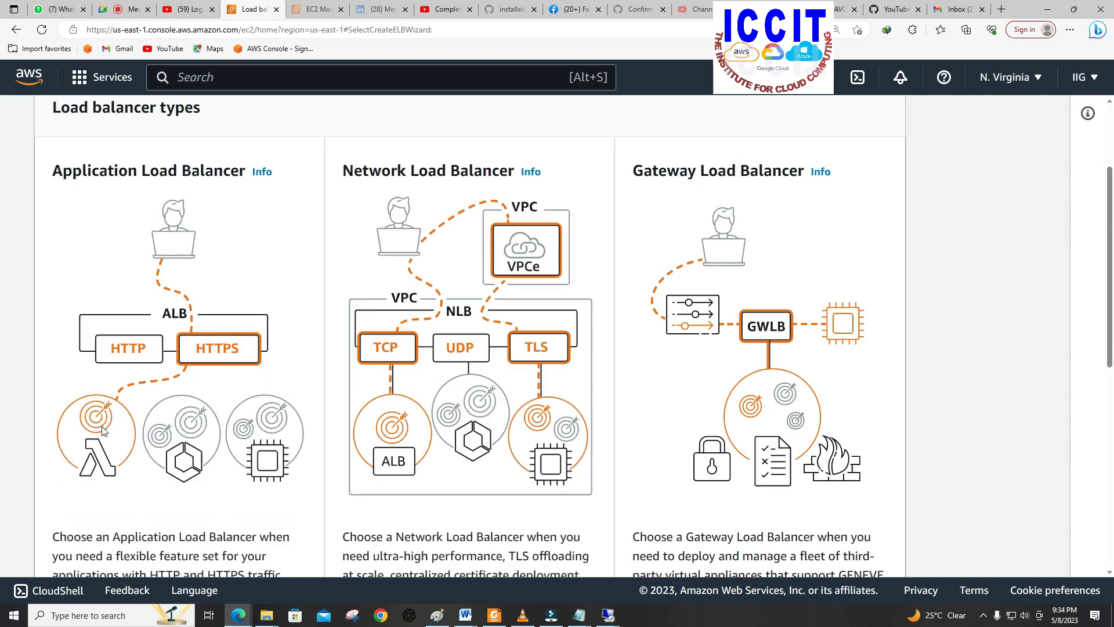
scroll(161, 411, "down", 4)
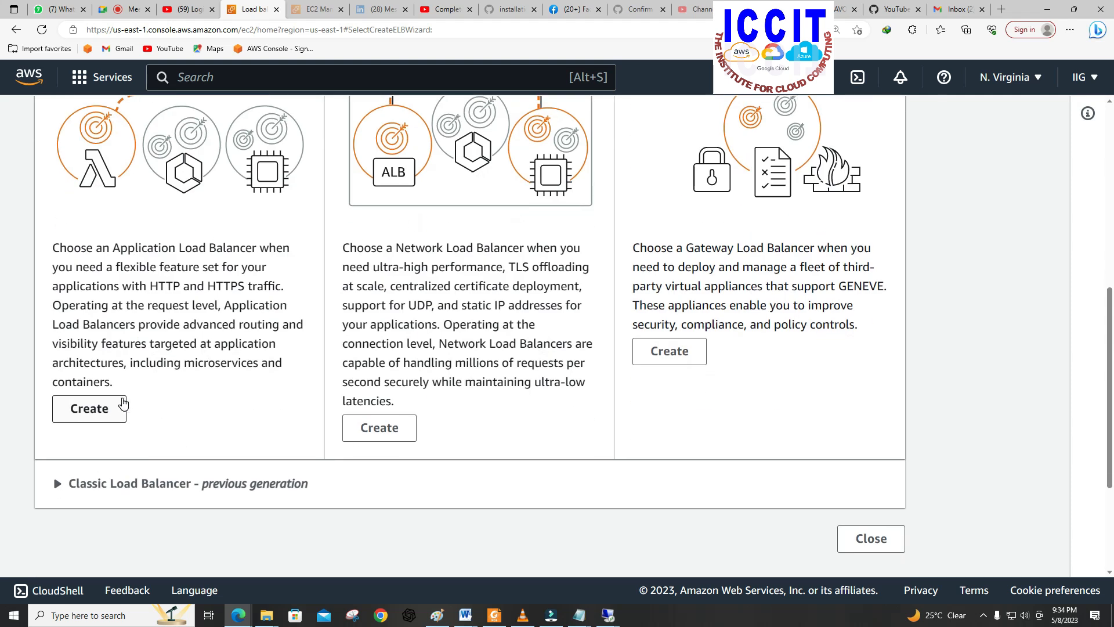
left_click(86, 408)
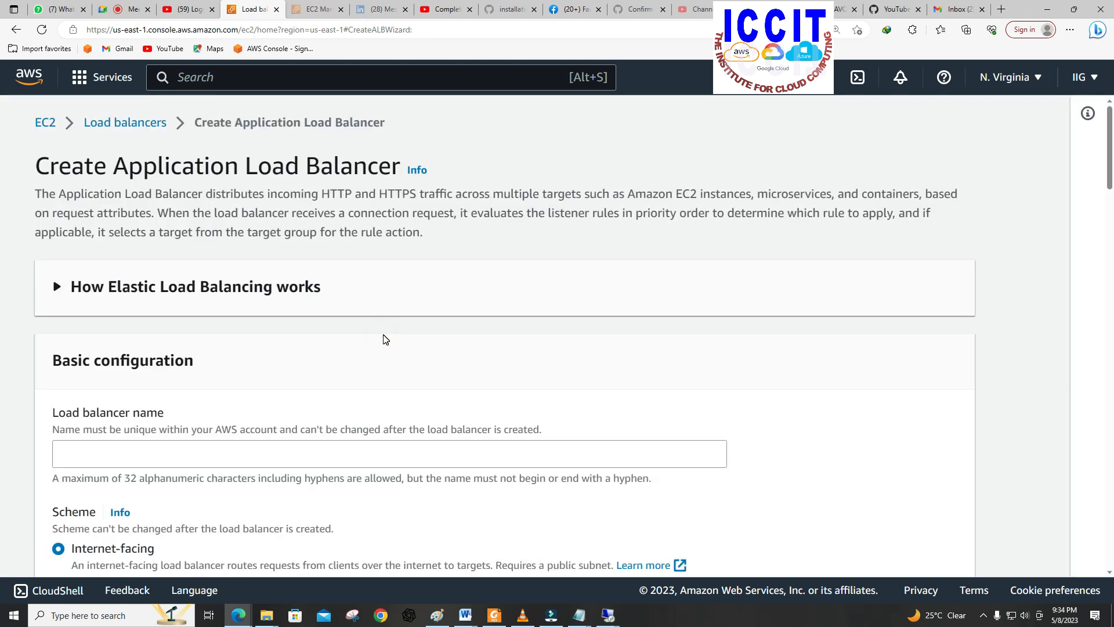
scroll(383, 339, "down", 3)
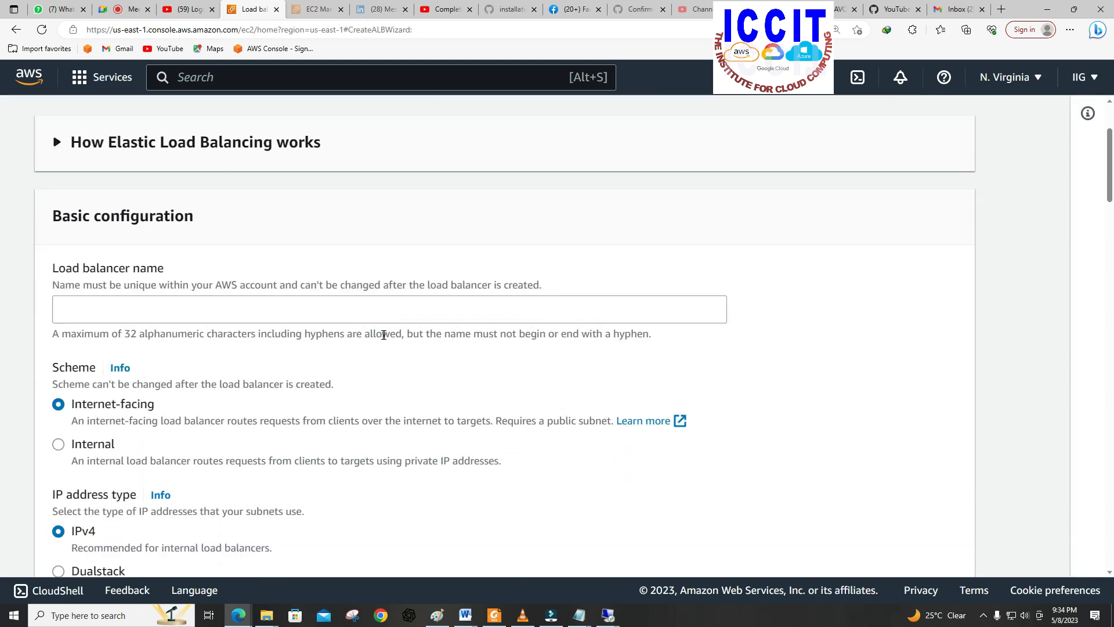
left_click(298, 312)
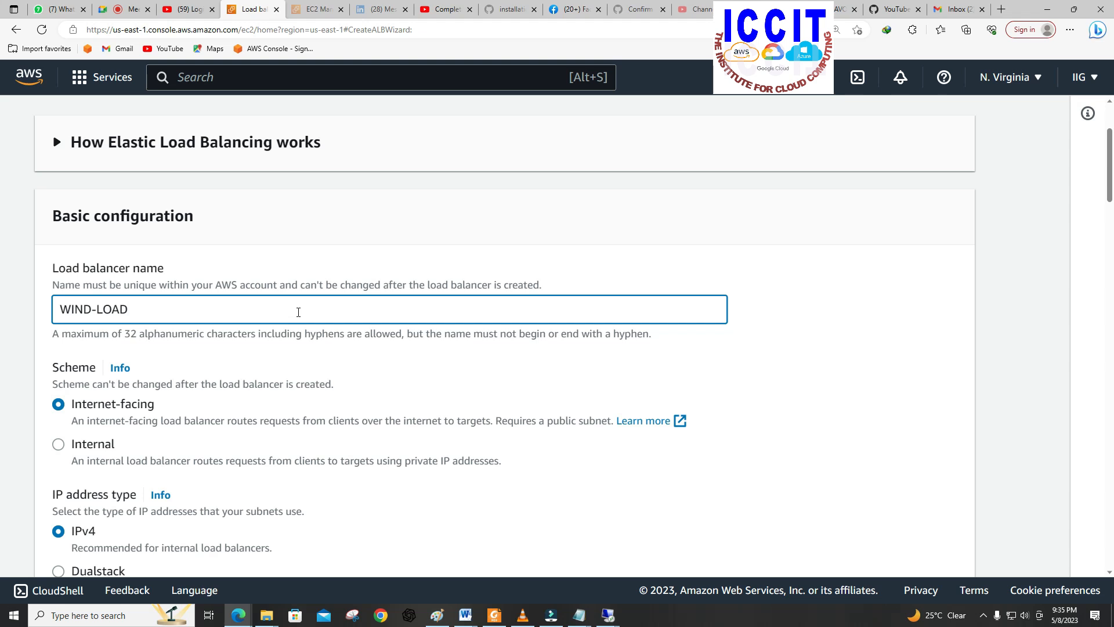
Step: In the network mapping, include the Availability Zones us-east-1a and us-east-1b with their default subnets
scroll(326, 323, "down", 7)
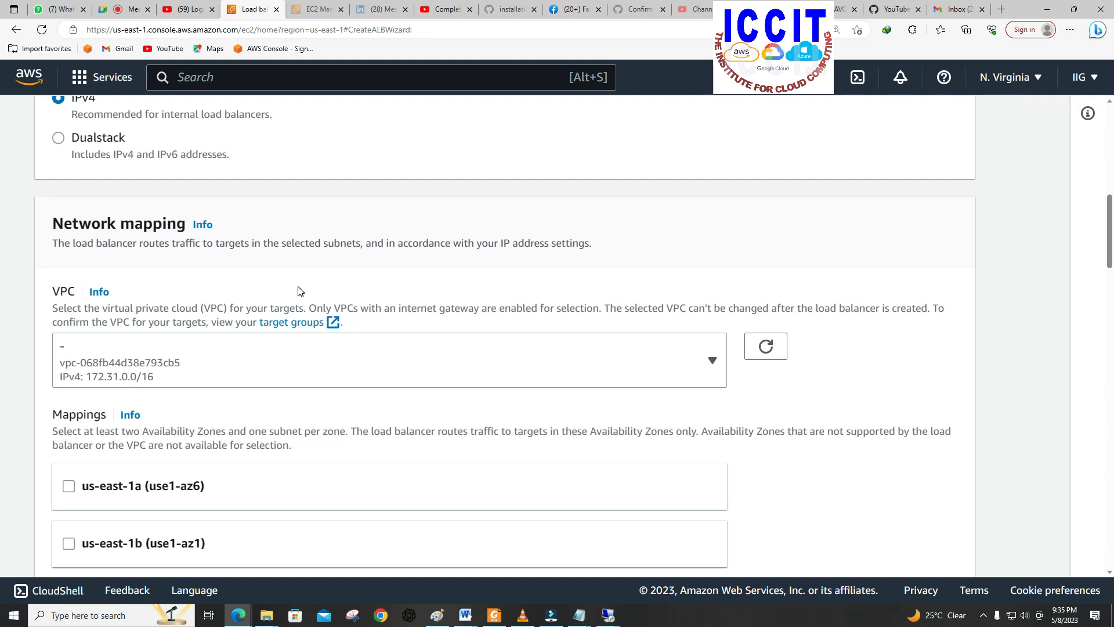
scroll(300, 290, "down", 1)
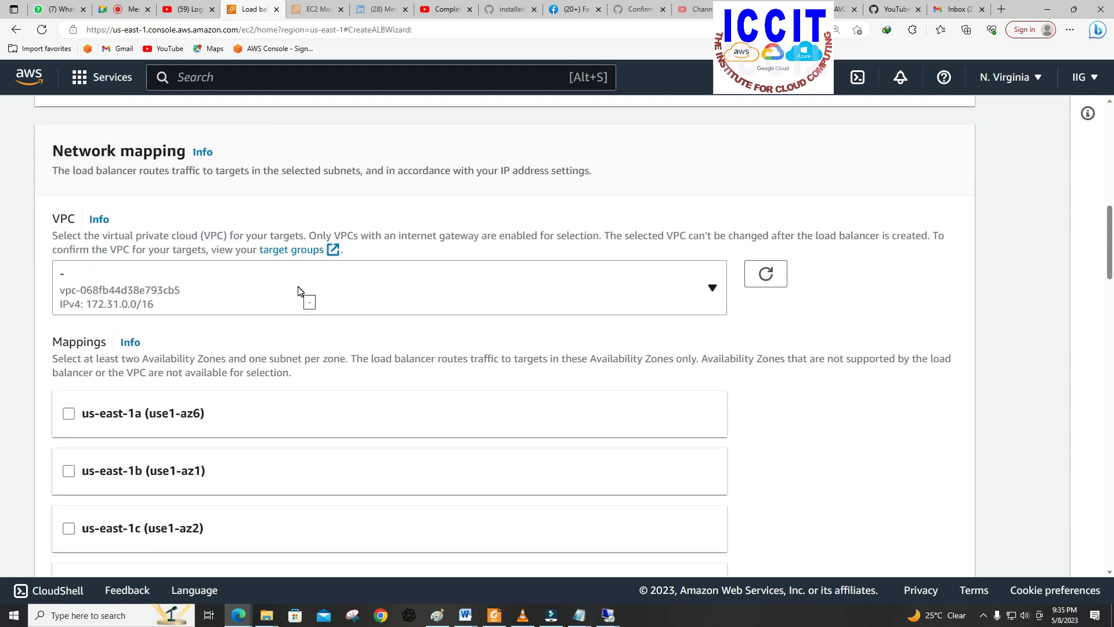
scroll(297, 290, "down", 1)
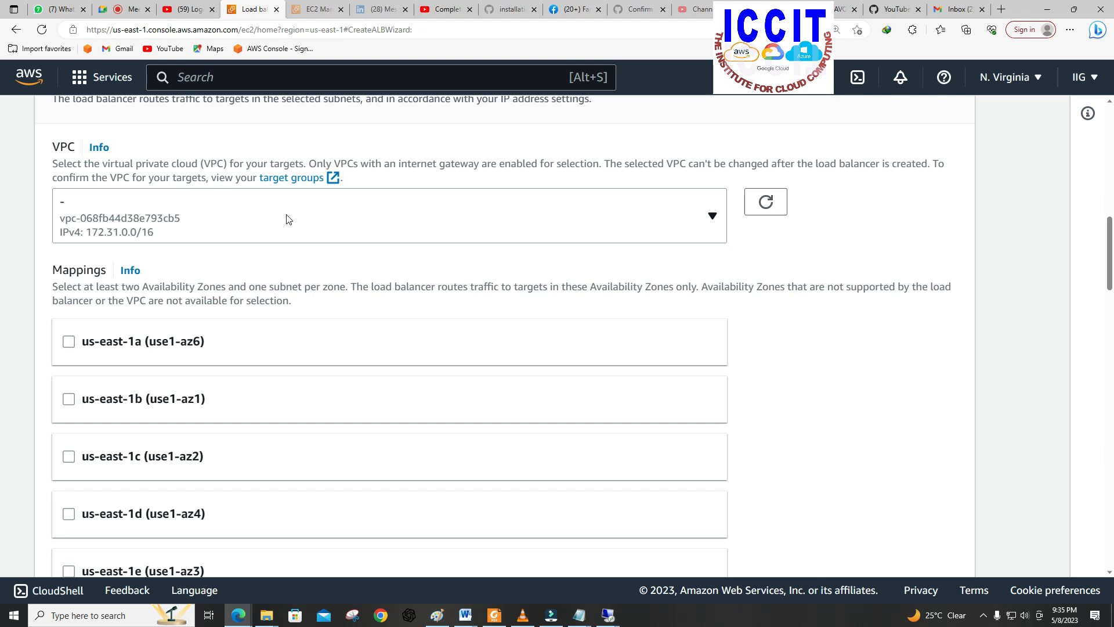
scroll(290, 218, "down", 1)
scroll(284, 210, "up", 1)
scroll(139, 363, "down", 1)
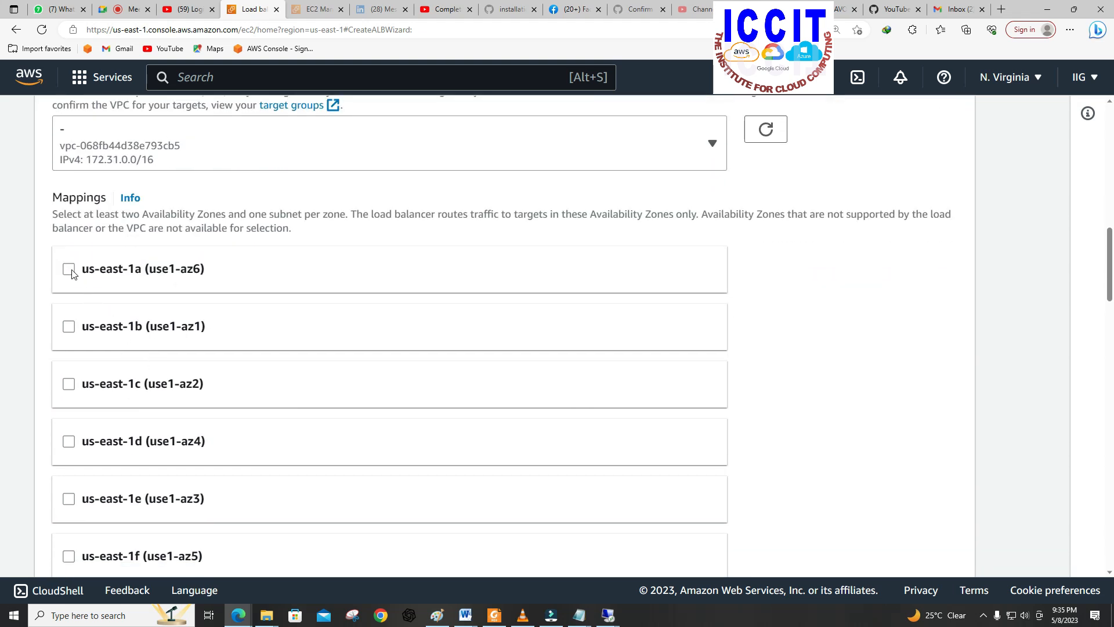
left_click(69, 269)
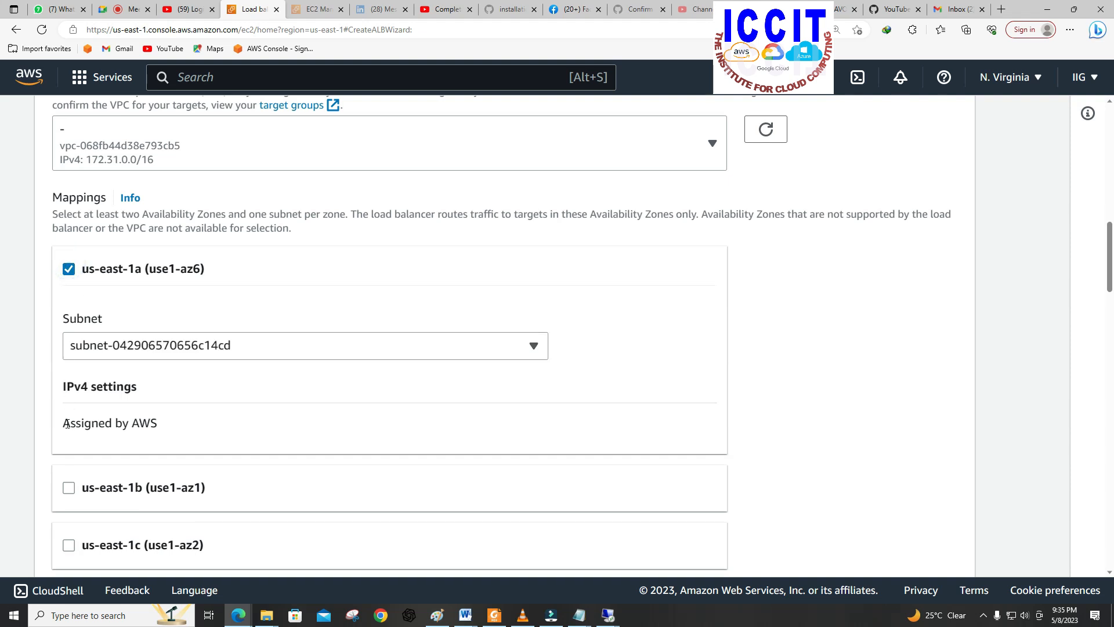
scroll(68, 406, "down", 2)
left_click(68, 343)
scroll(97, 383, "down", 1)
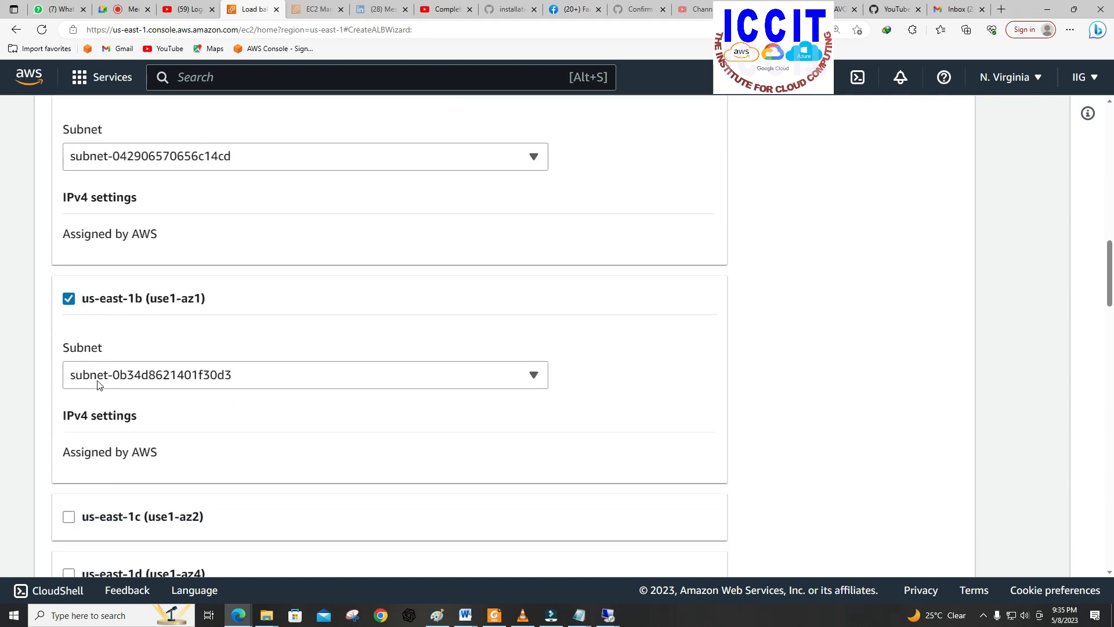
Step: Add the Availability Zones us-east-1c, us-east-1d and us-east-1e to the mappings, leaving us-east-1f out
scroll(87, 374, "down", 2)
left_click(68, 419)
scroll(81, 421, "down", 3)
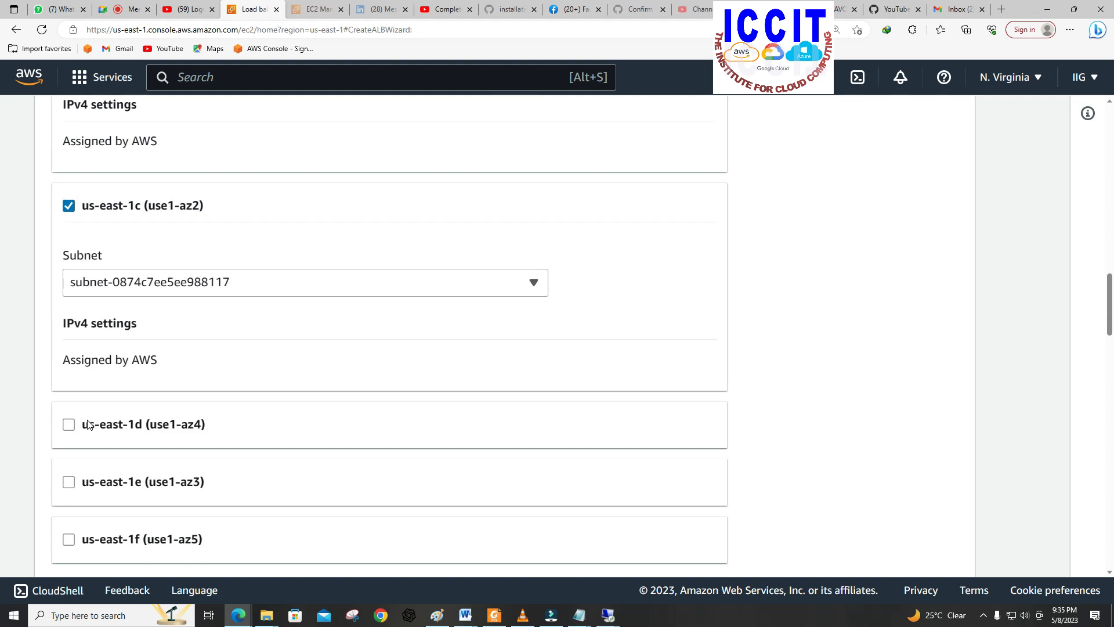
scroll(81, 407, "down", 1)
left_click(69, 347)
scroll(99, 357, "down", 2)
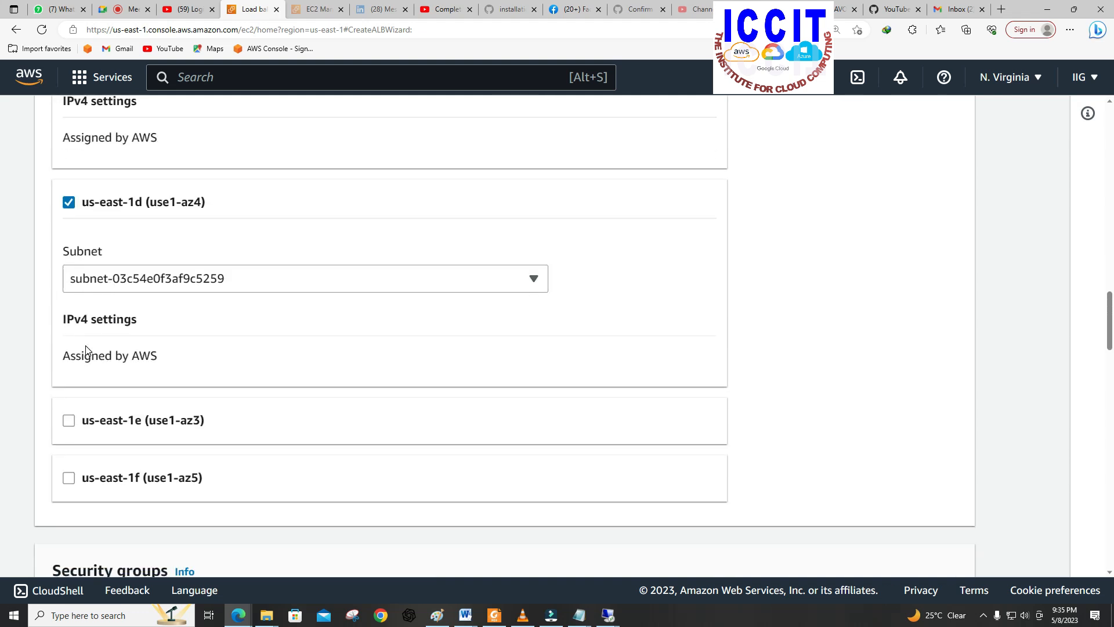
left_click(68, 420)
scroll(131, 421, "down", 3)
left_click(69, 422)
left_click(68, 422)
Step: Replace the default security group with DEV-SEC-GROUP-N-VIRGINIA
scroll(174, 414, "down", 5)
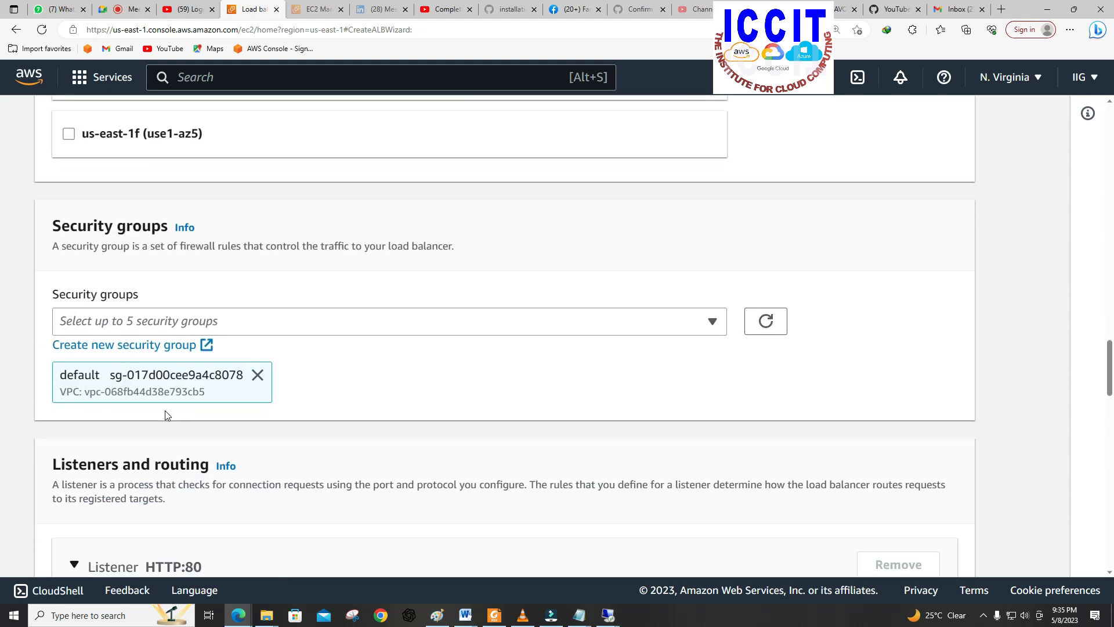
scroll(205, 295, "down", 1)
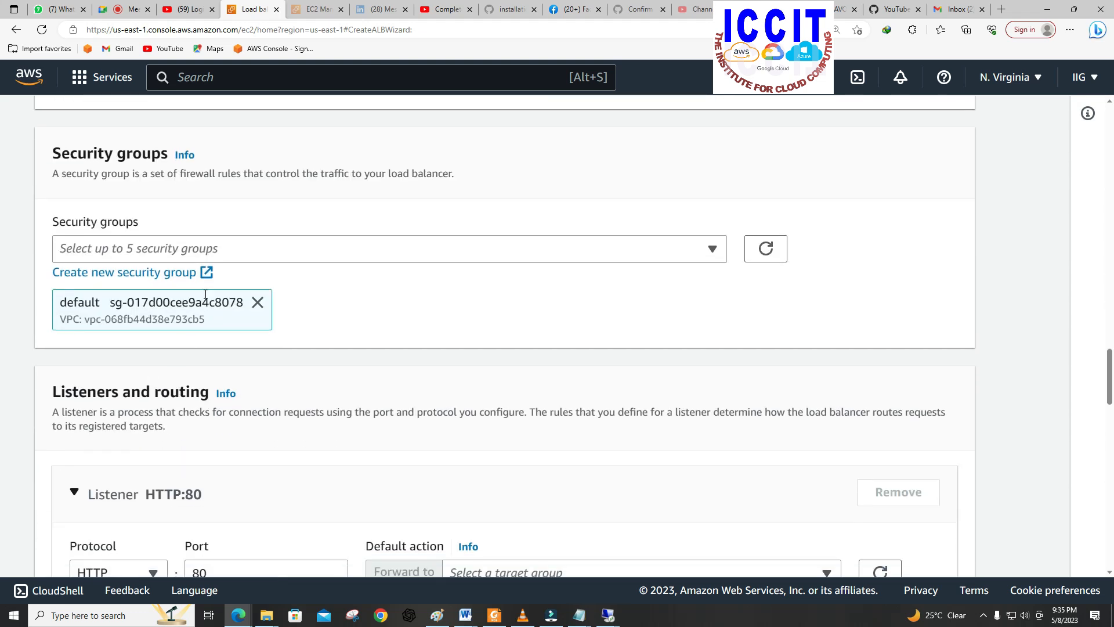
left_click(257, 302)
left_click(285, 254)
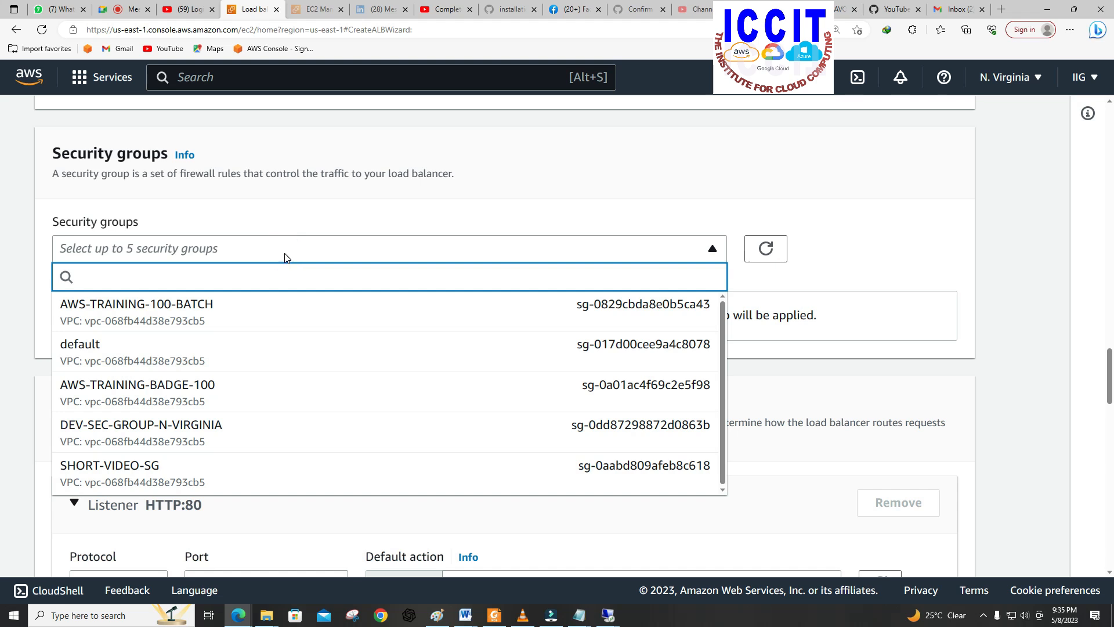
left_click(224, 427)
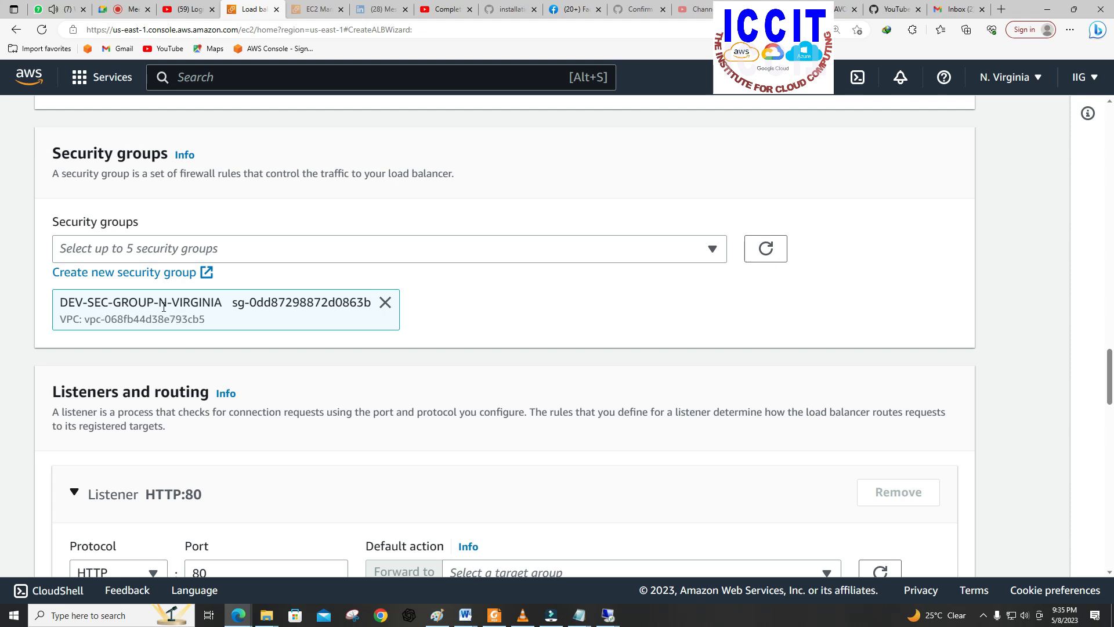
Step: Set the HTTP:80 listener's default action to forward to the target group Target1
scroll(316, 331, "down", 4)
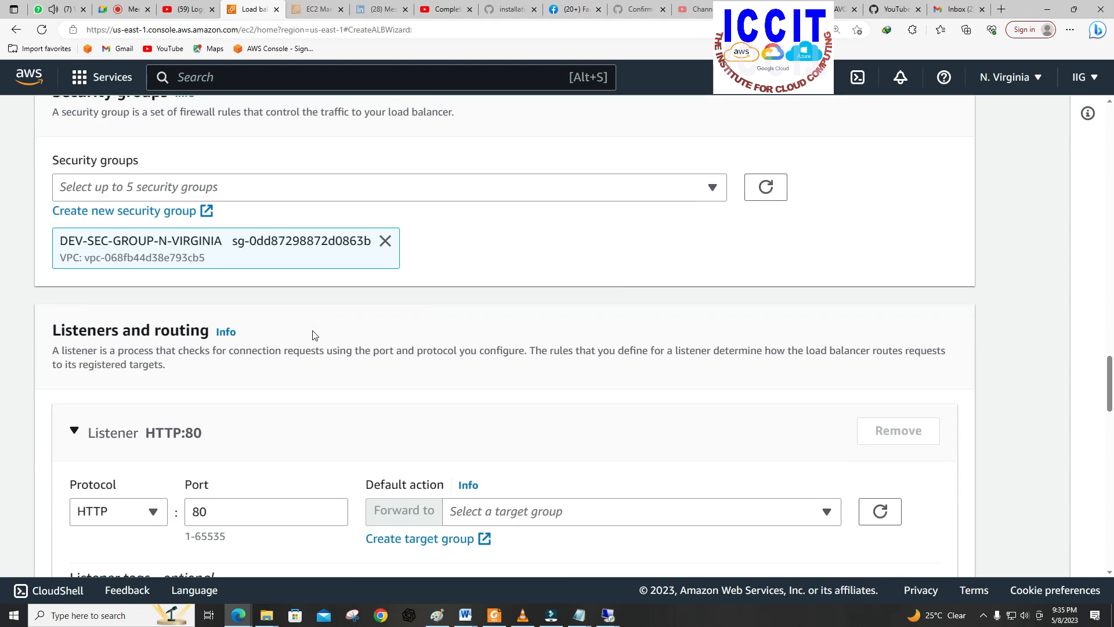
scroll(312, 335, "down", 2)
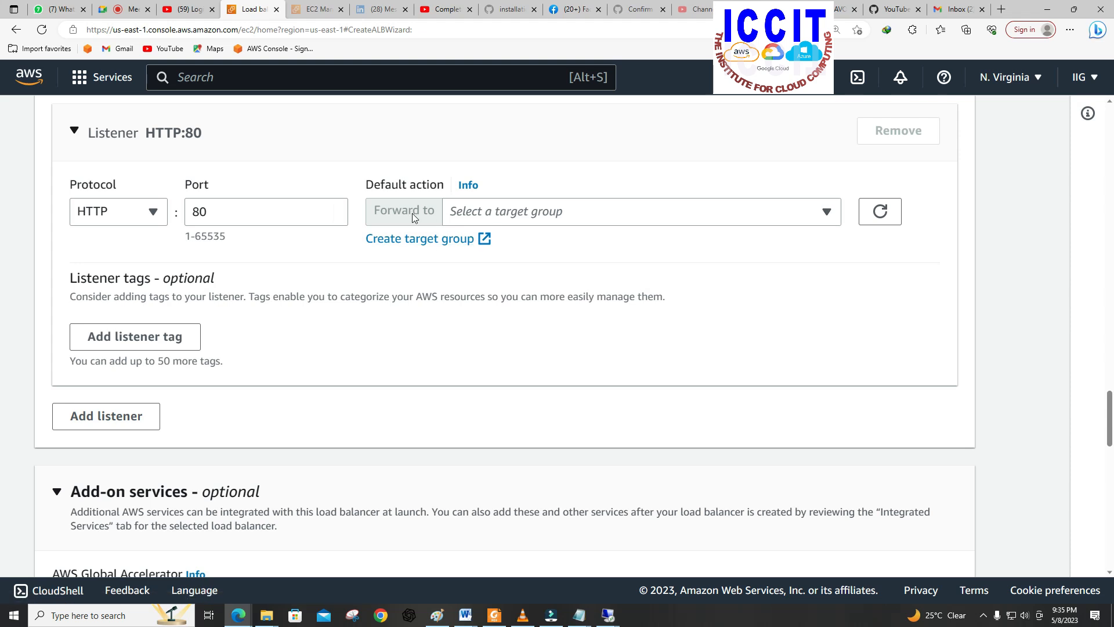
left_click(781, 218)
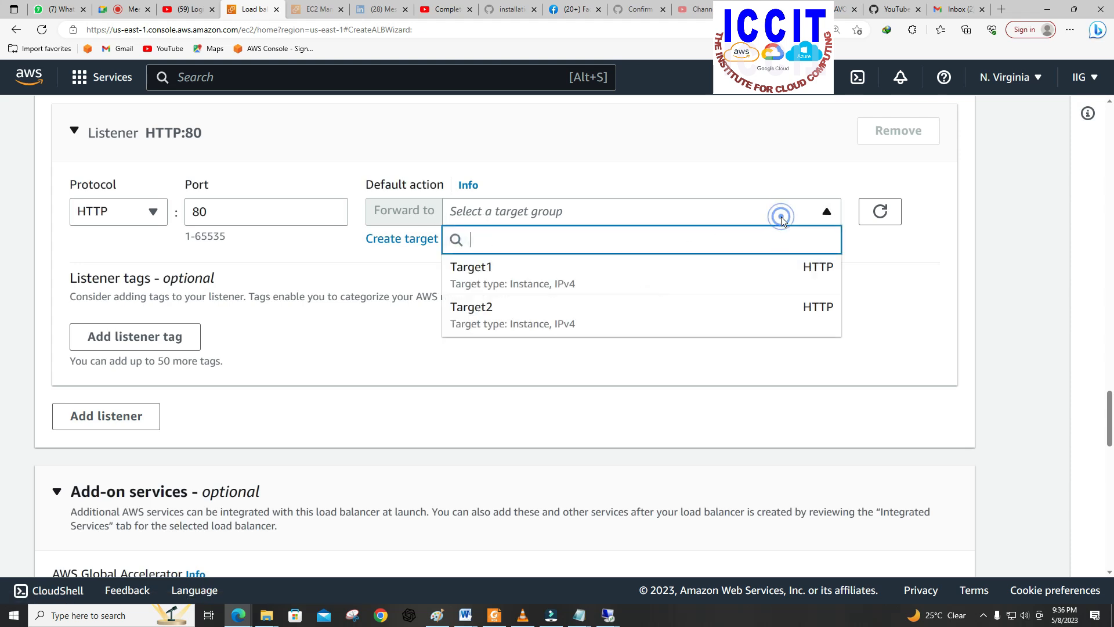
left_click(585, 283)
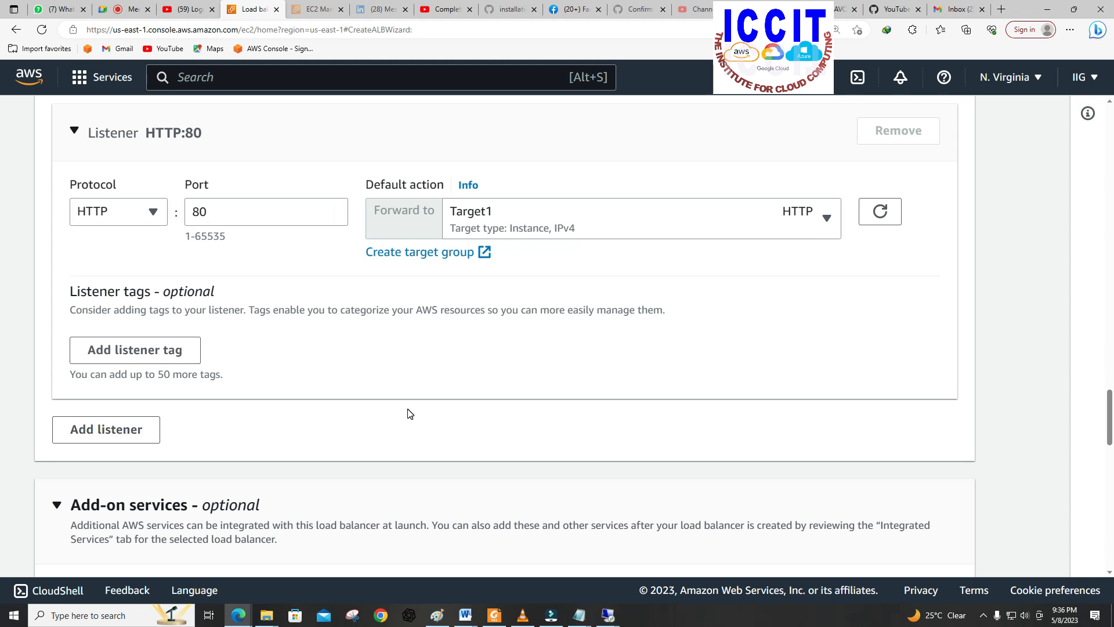
Step: Create the load balancer with the remaining defaults and dismiss the notification
scroll(409, 413, "down", 8)
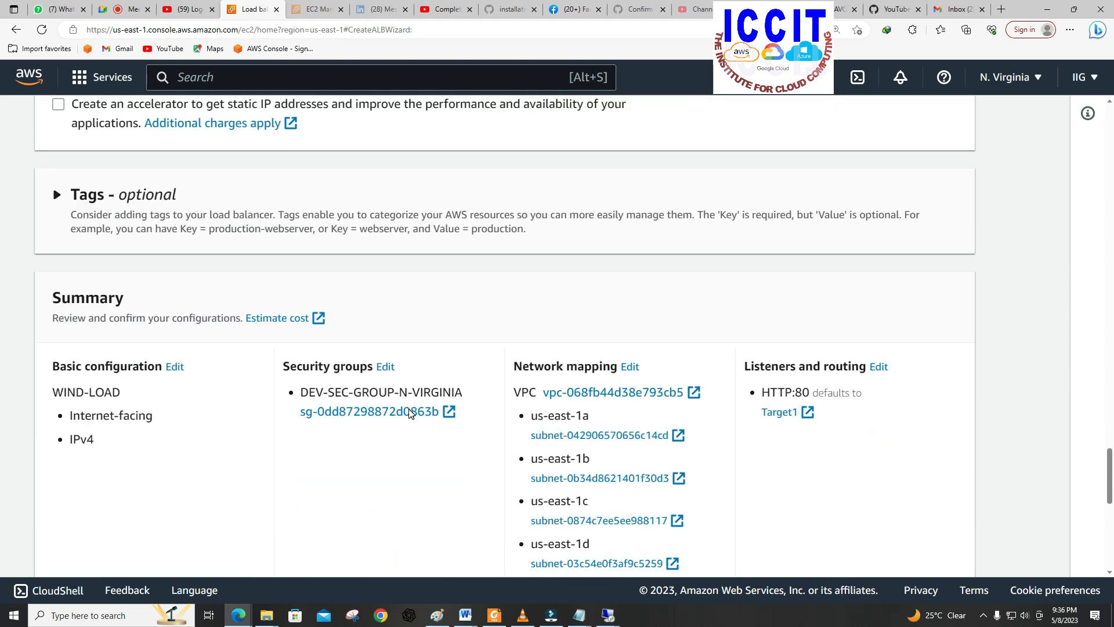
scroll(409, 413, "down", 7)
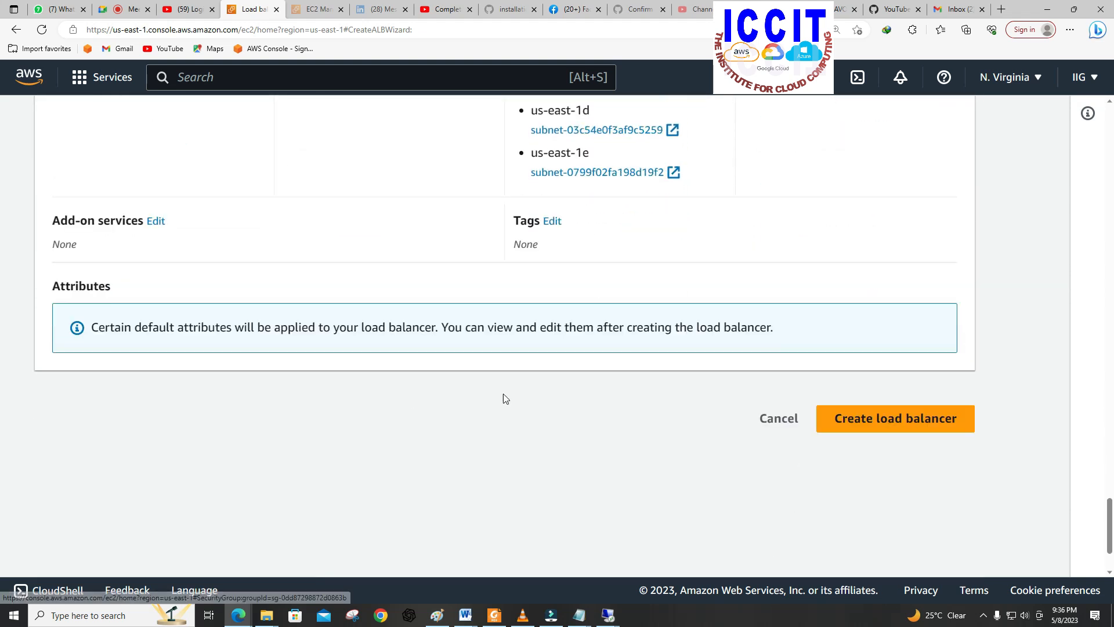
left_click(892, 426)
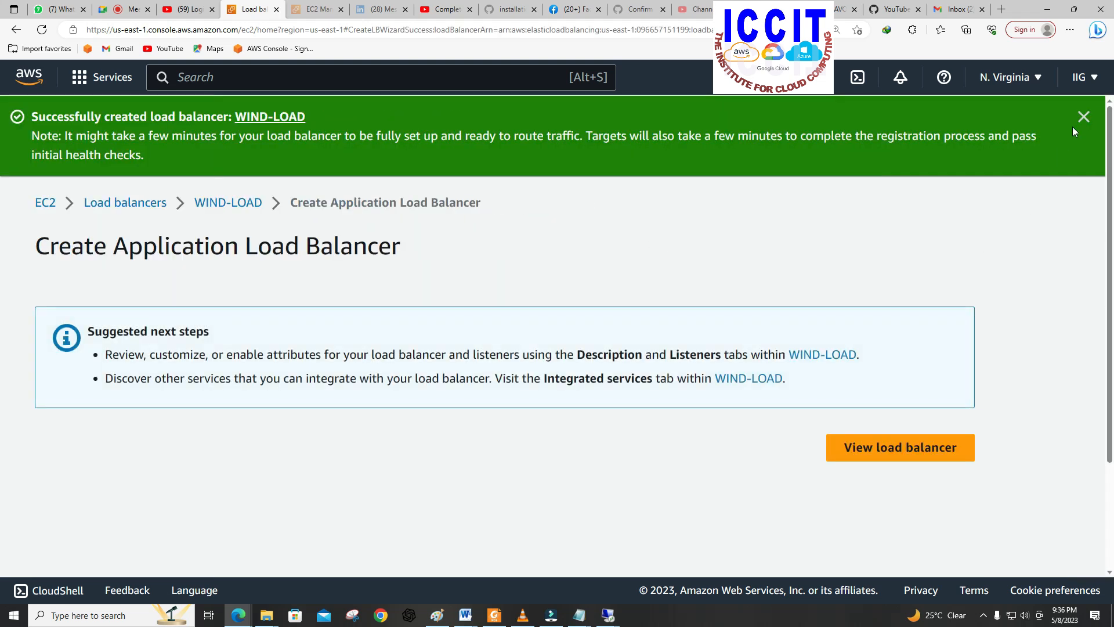
left_click(1083, 117)
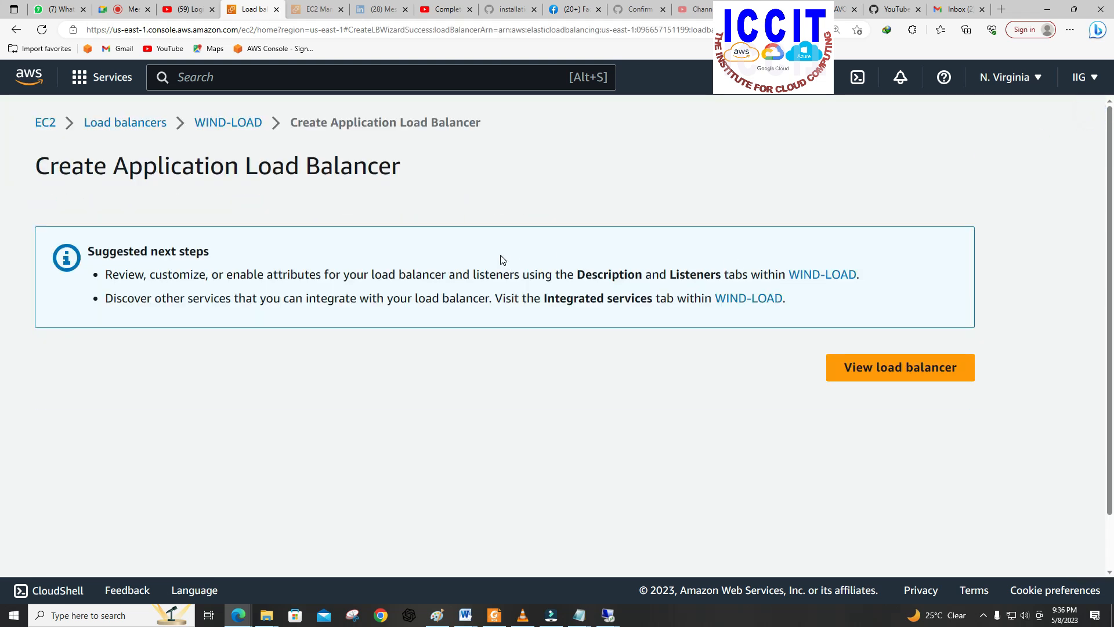
Step: Return to the load balancers list in the old EC2 experience and bring up the WIND-LOAD details
double_click(133, 123)
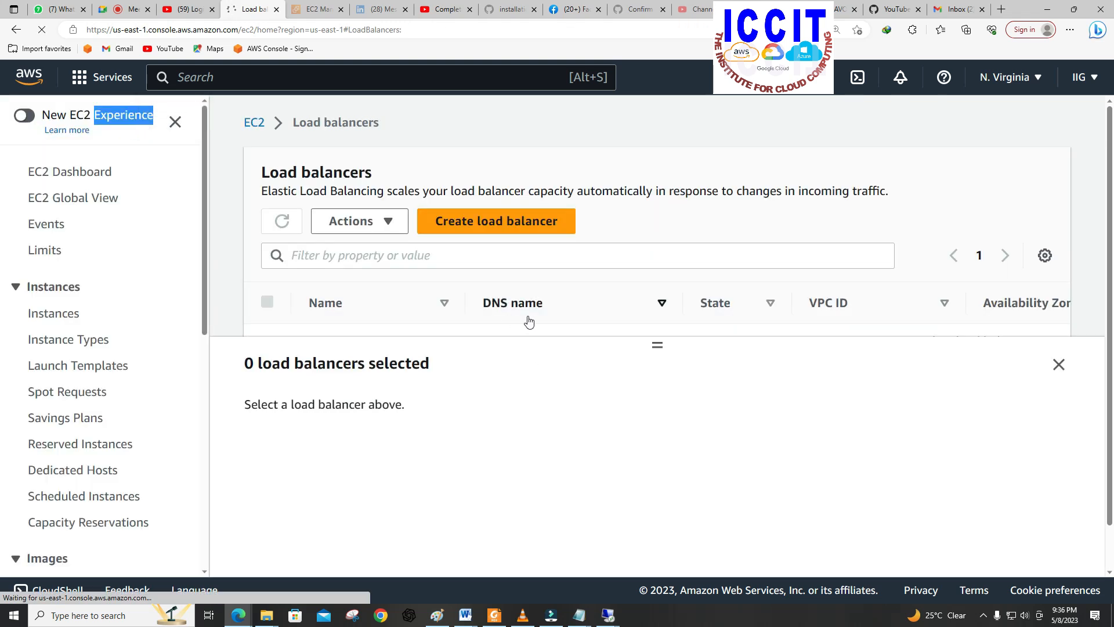
scroll(531, 318, "down", 1)
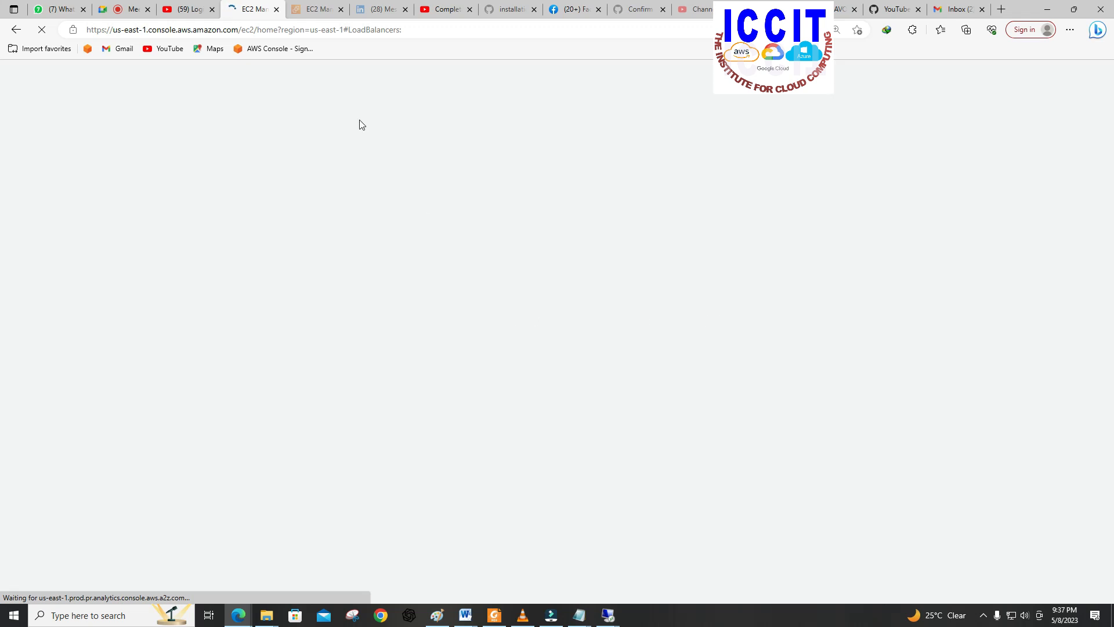
left_click(310, 9)
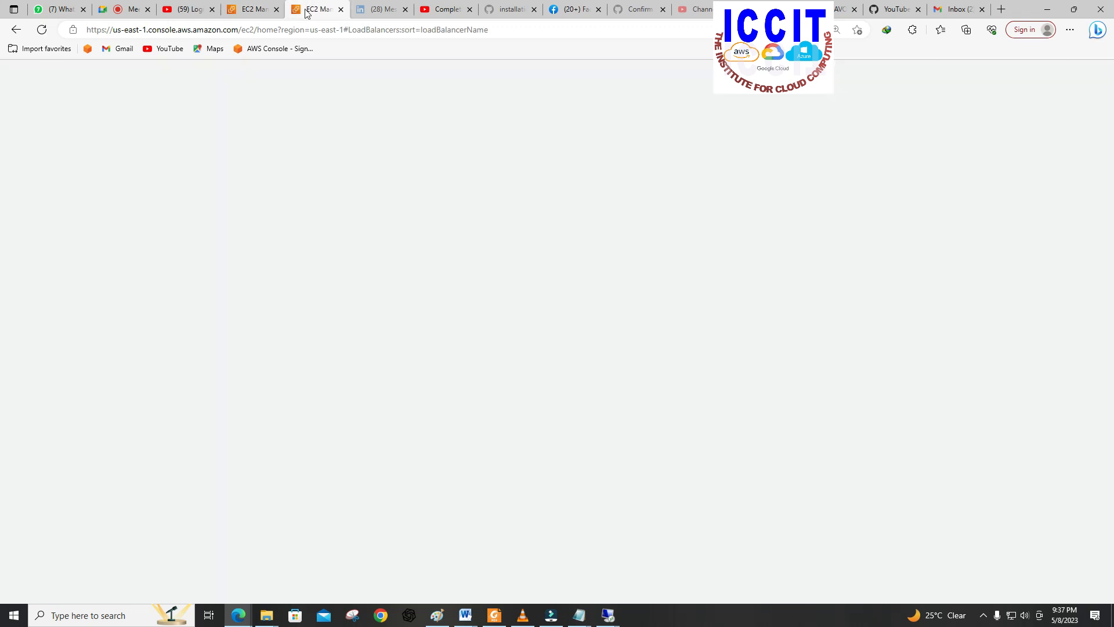
left_click(260, 10)
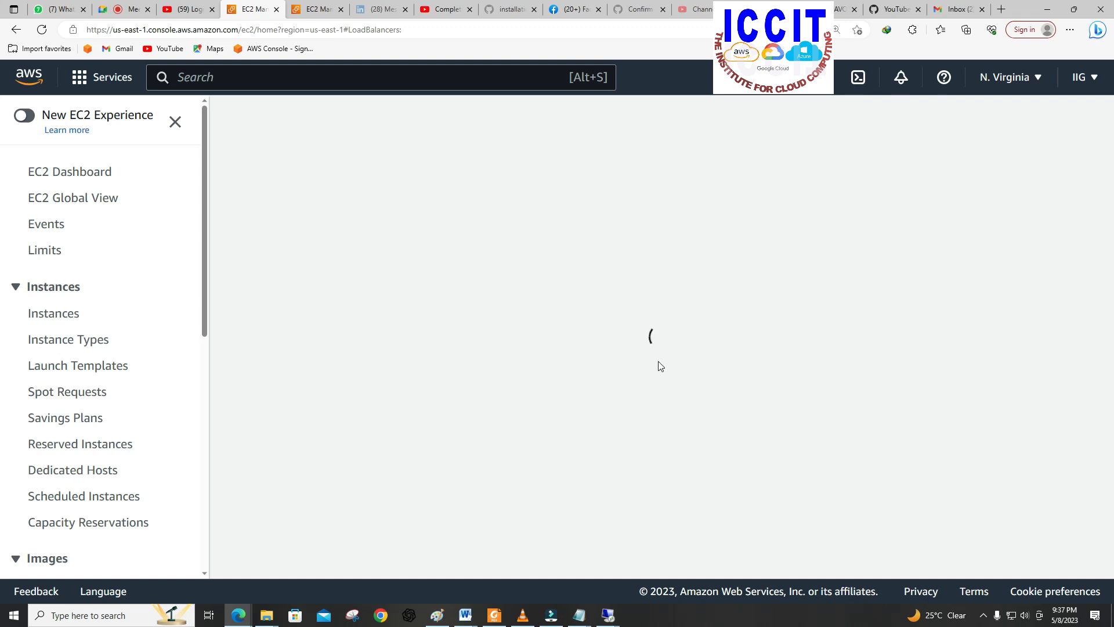
left_click(326, 13)
left_click(258, 14)
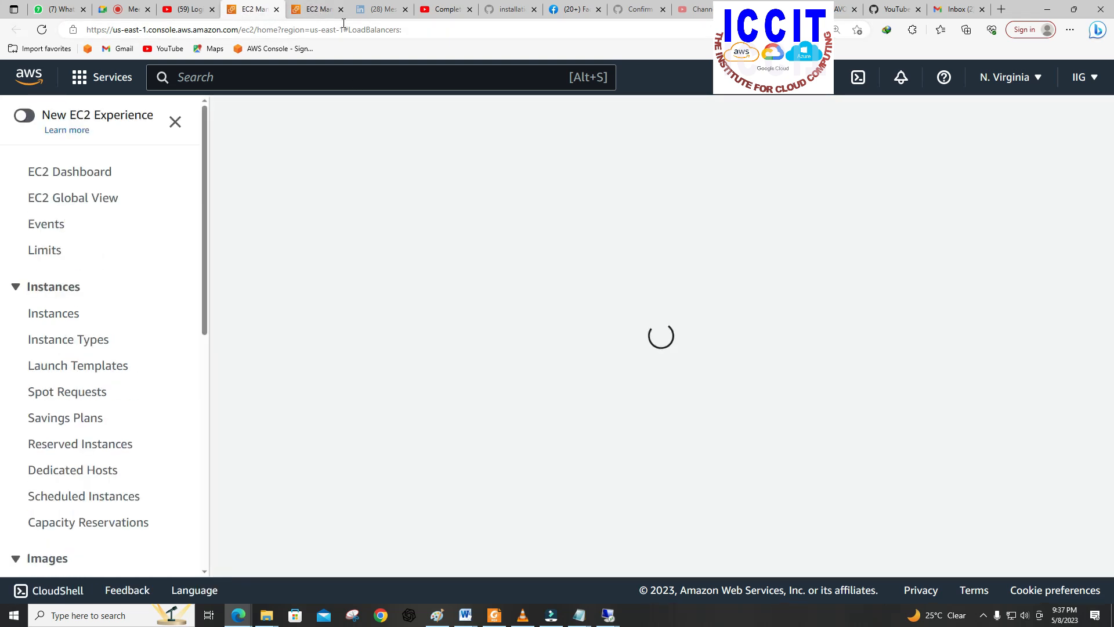
left_click(320, 16)
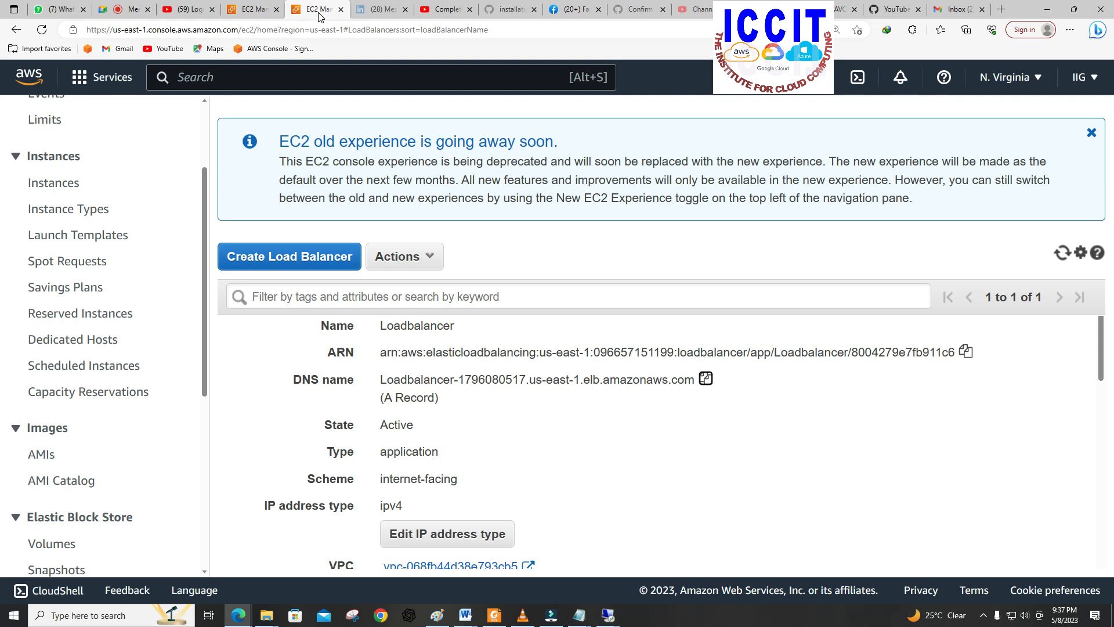
left_click(255, 13)
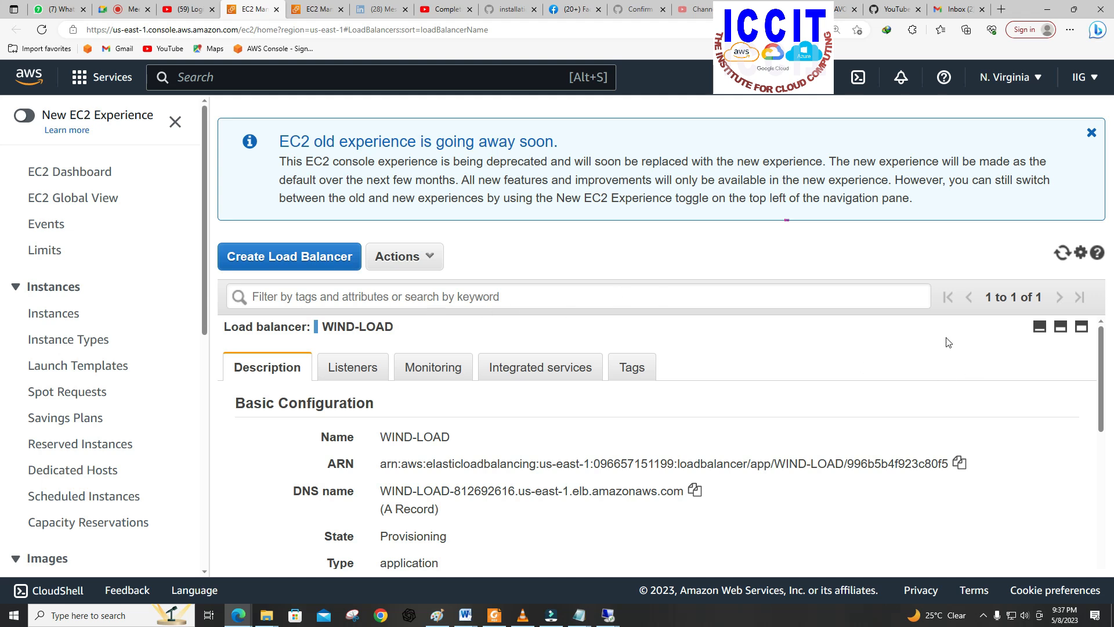
Step: Open the HTTP:80 listener of the WIND-LOAD load balancer for editing
scroll(1101, 430, "down", 2)
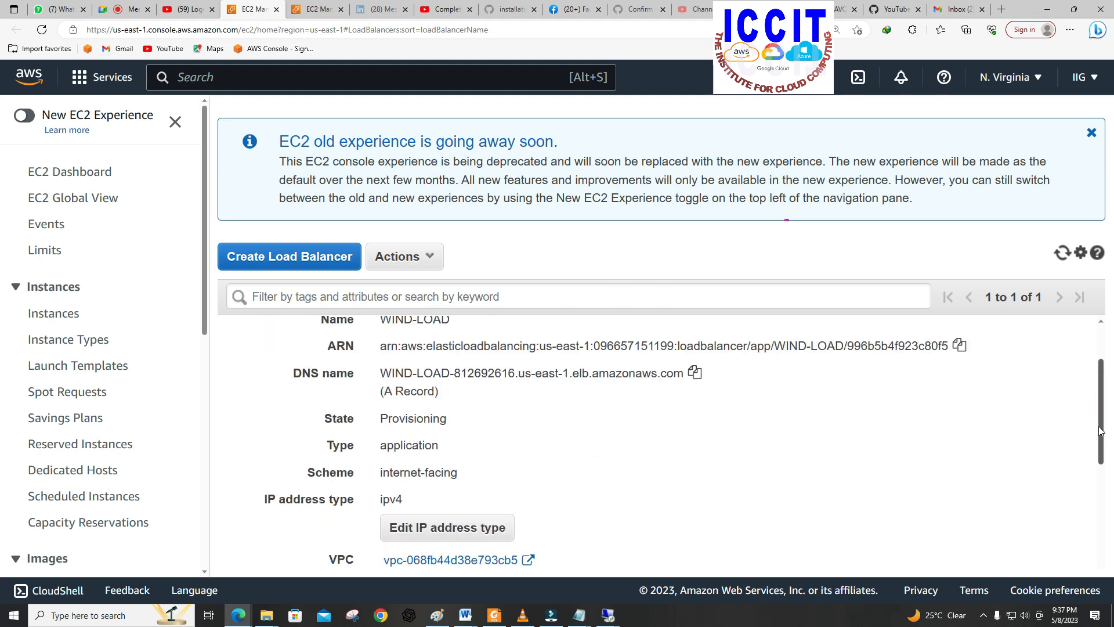
scroll(1101, 406, "up", 2)
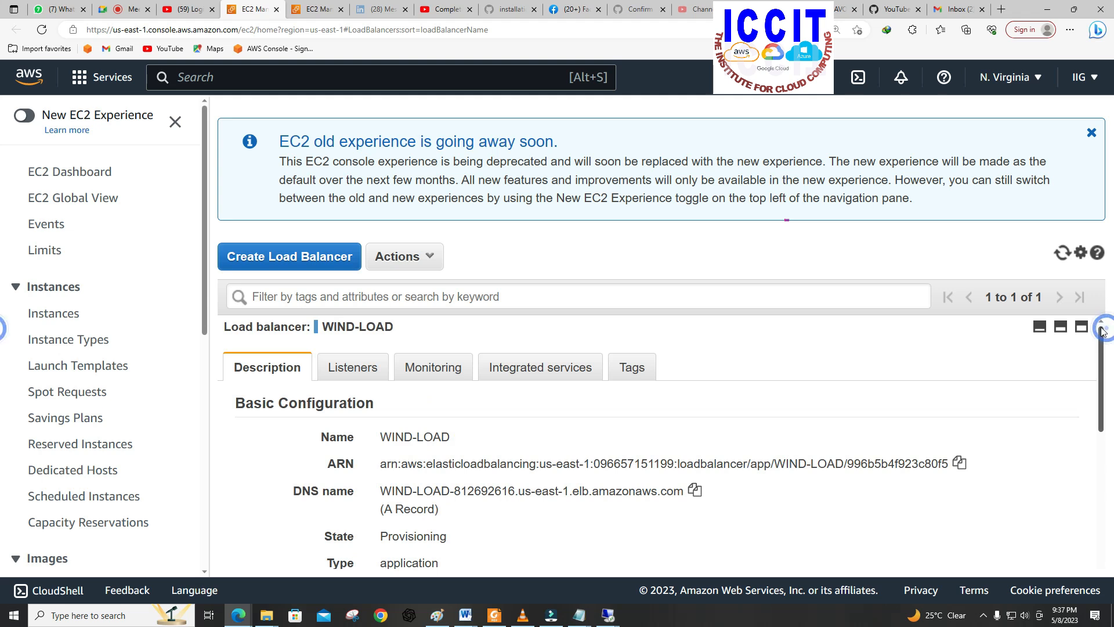
left_click(360, 374)
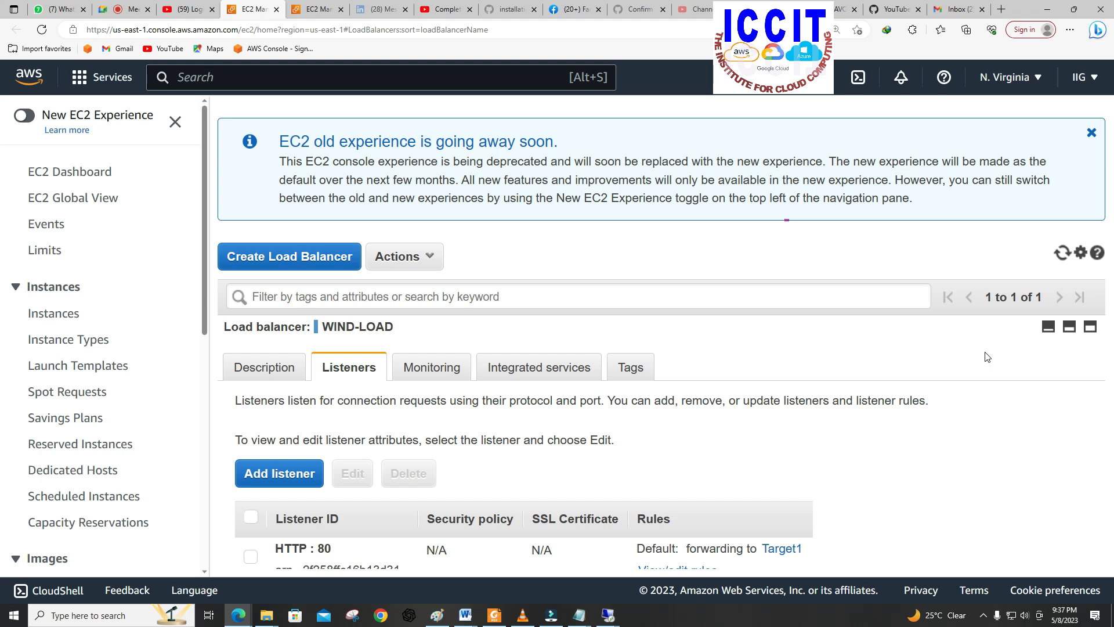
key("ctrl+minus")
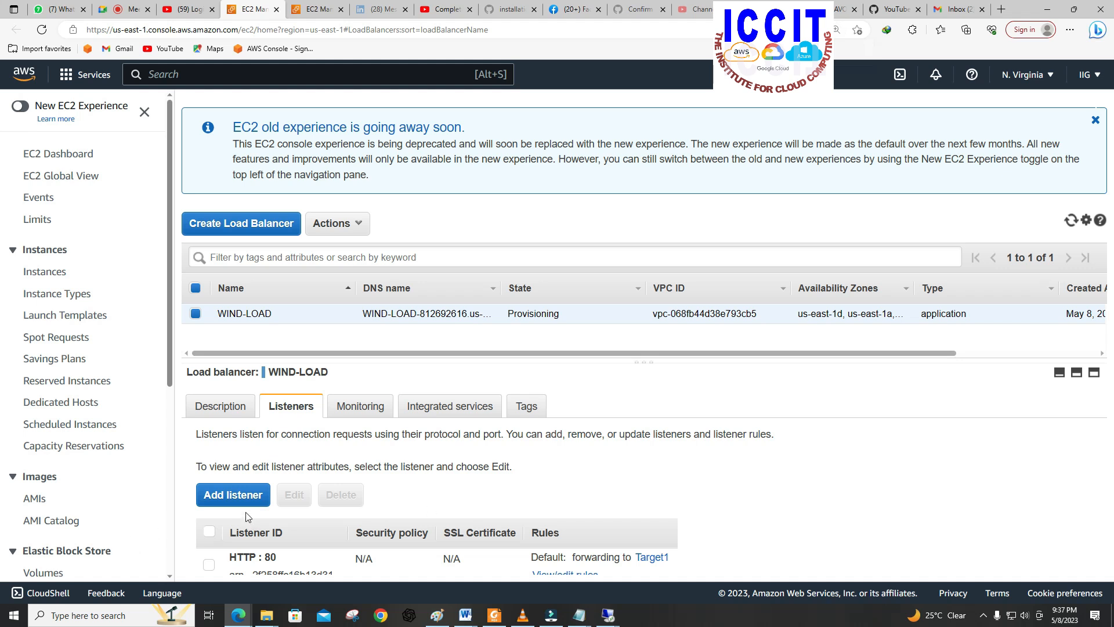
left_click(209, 565)
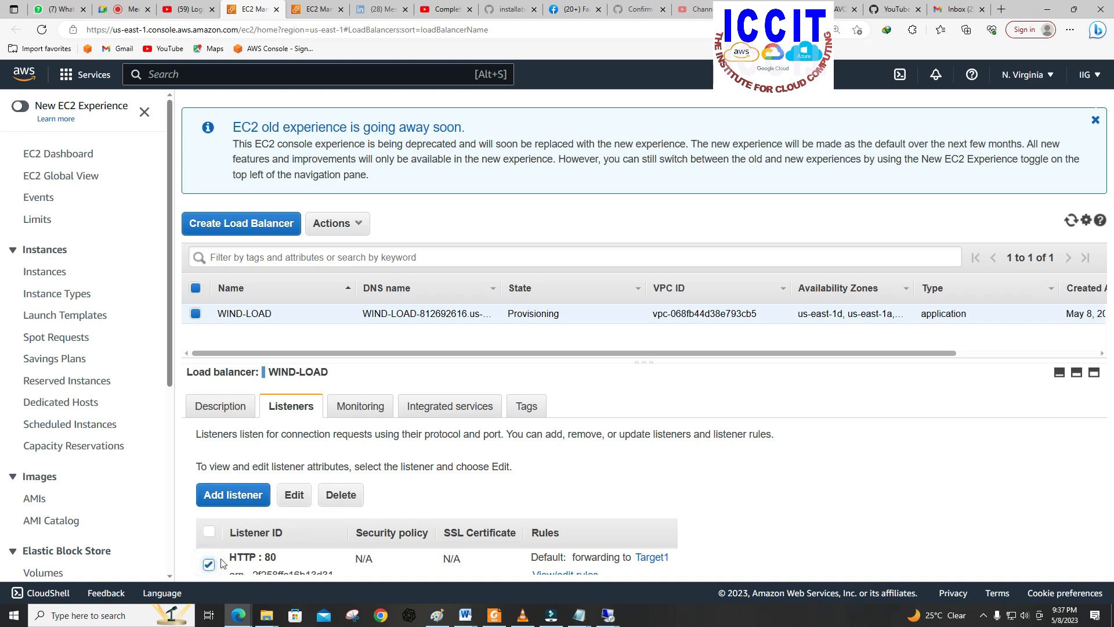
left_click(294, 496)
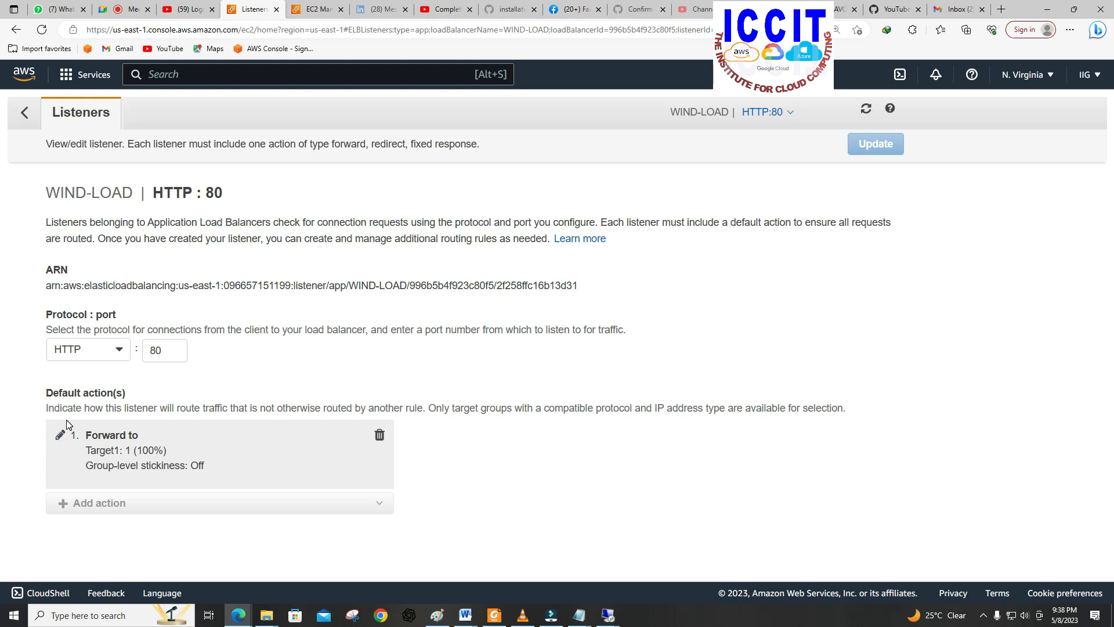
Step: Add Target2 as a second target group to the listener's default forward action
left_click(61, 434)
scroll(251, 463, "down", 2)
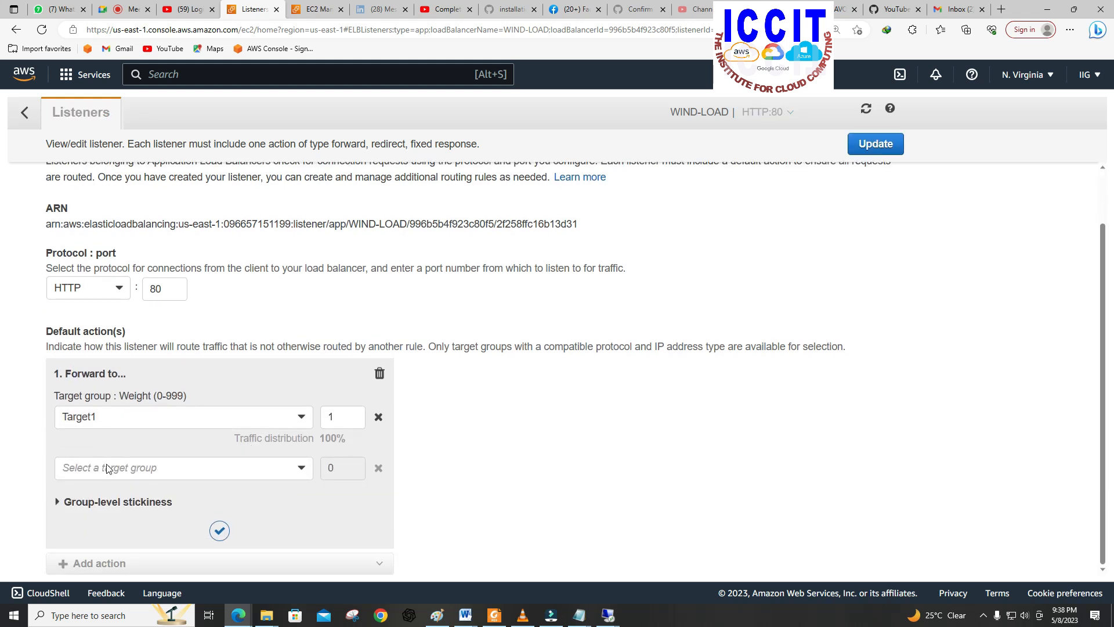
left_click(254, 475)
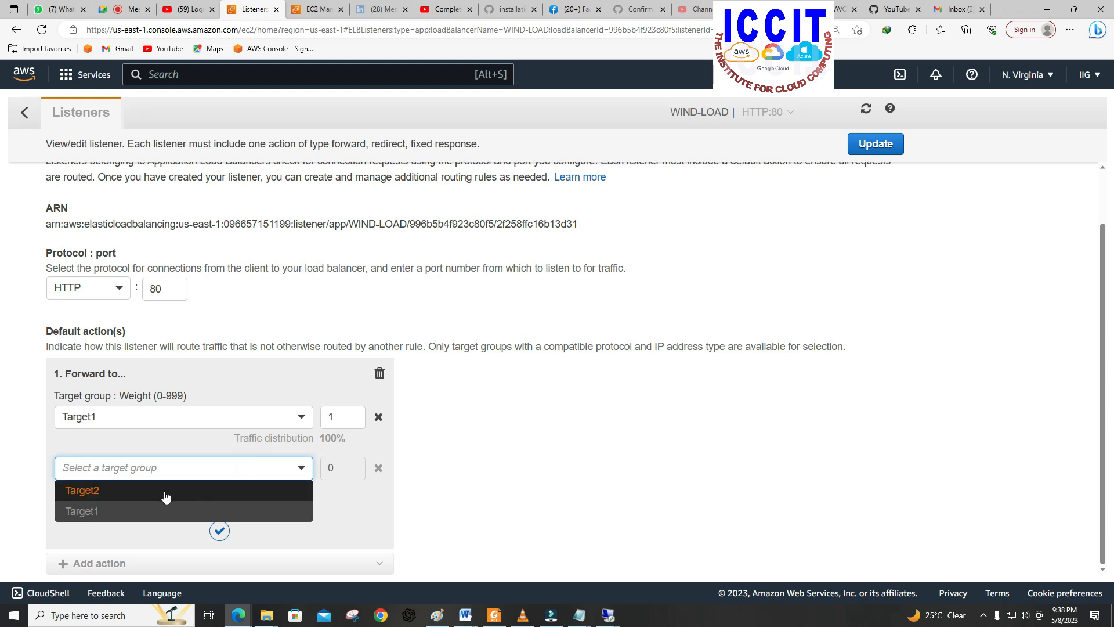
left_click(89, 493)
Step: Set the weights of Target1 and Target2 to 50 each and save the listener update
left_click(340, 420)
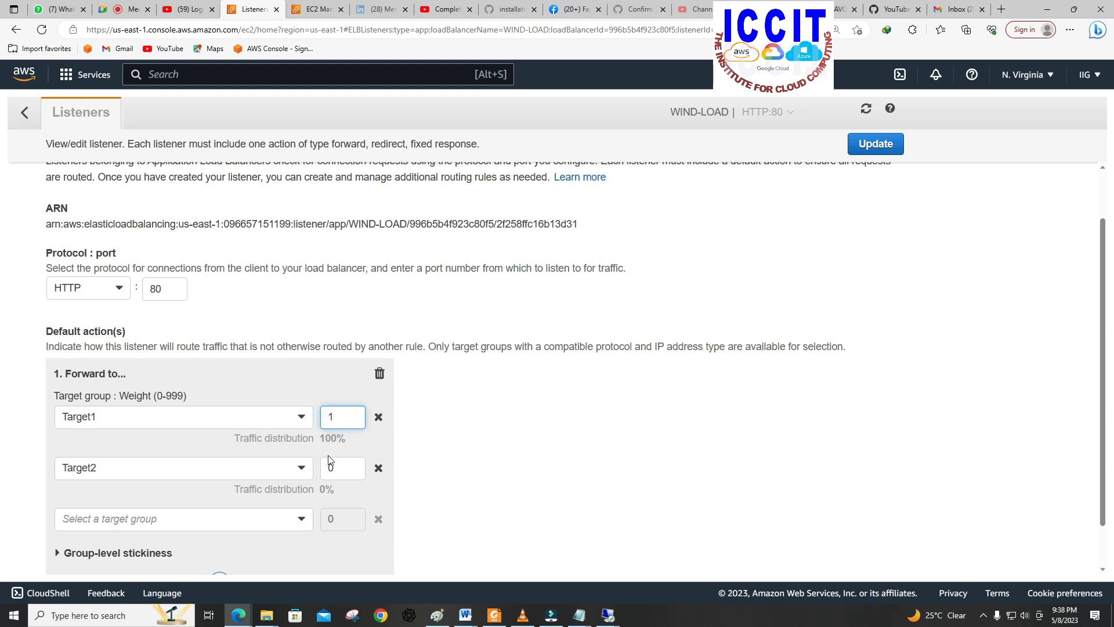
key("BackSpace")
type("50")
left_click(347, 464)
key("BackSpace")
type("50")
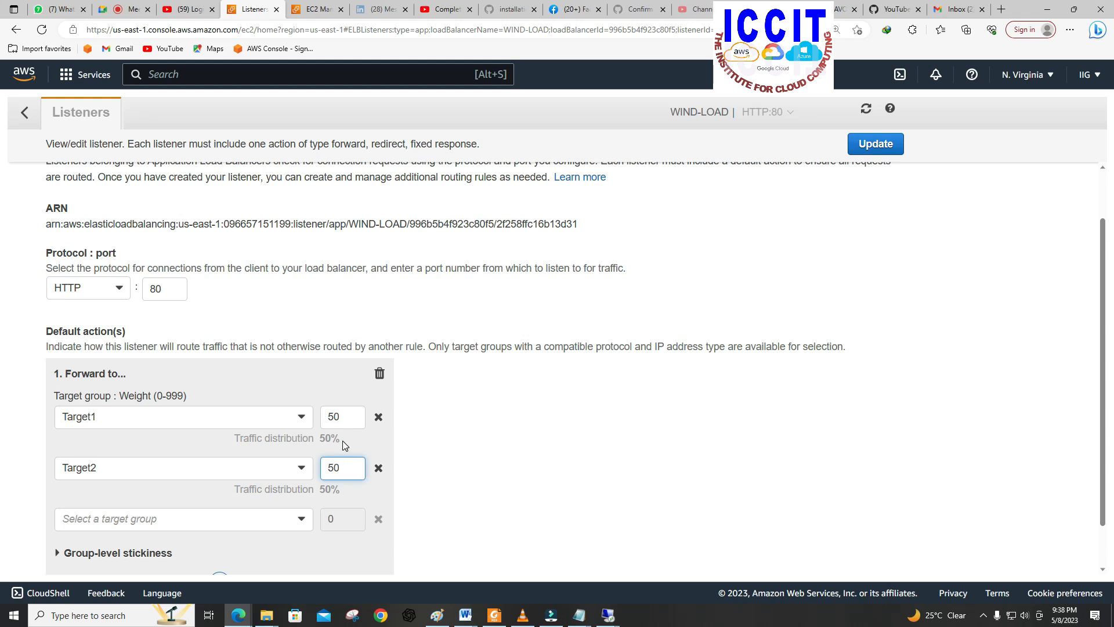
scroll(360, 432, "down", 1)
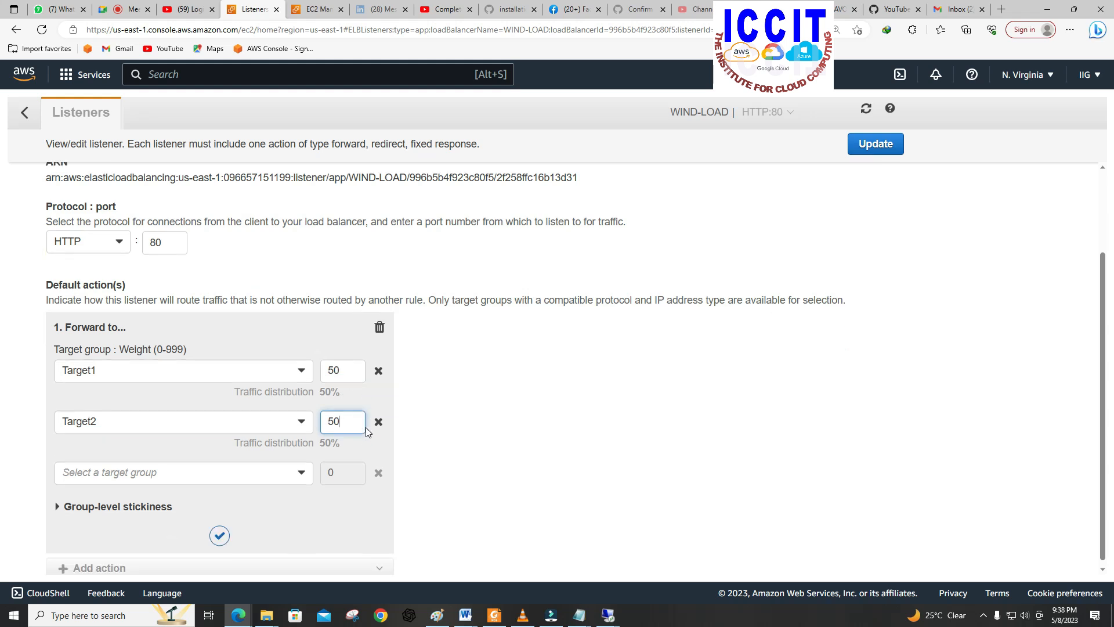
left_click(878, 145)
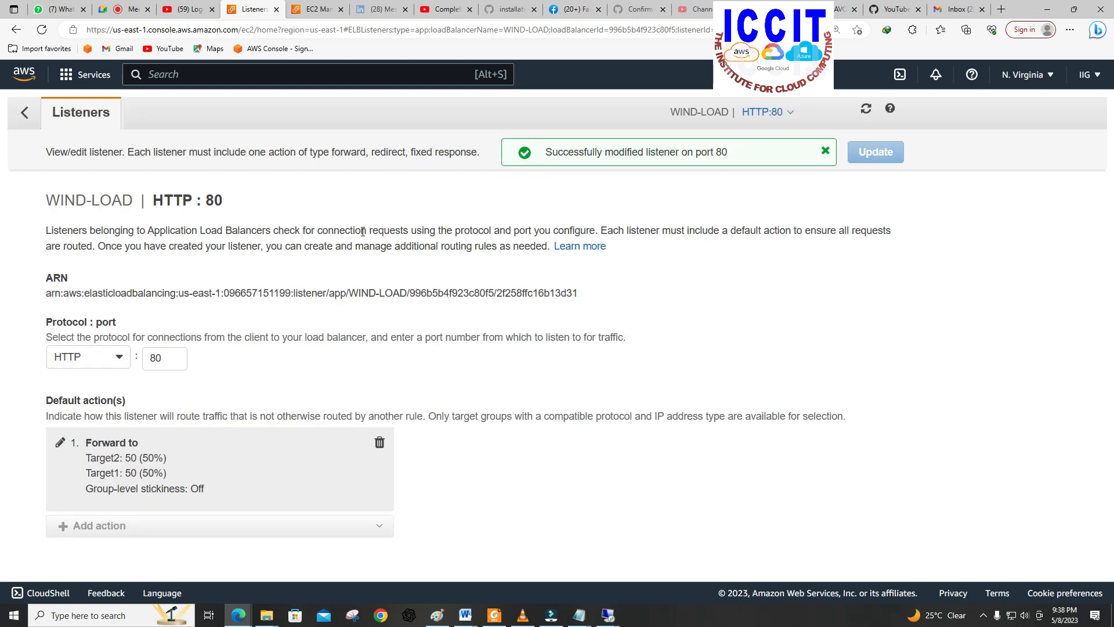
Step: Return to the load balancers list and copy the DNS name from the WIND-LOAD description
left_click(25, 122)
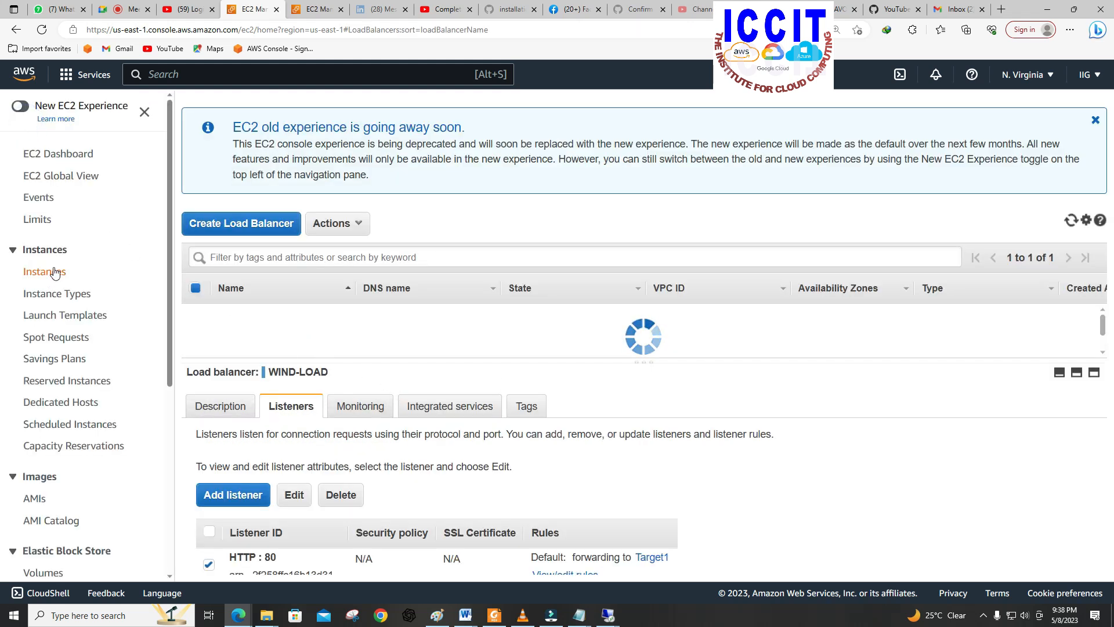
scroll(113, 365, "down", 2)
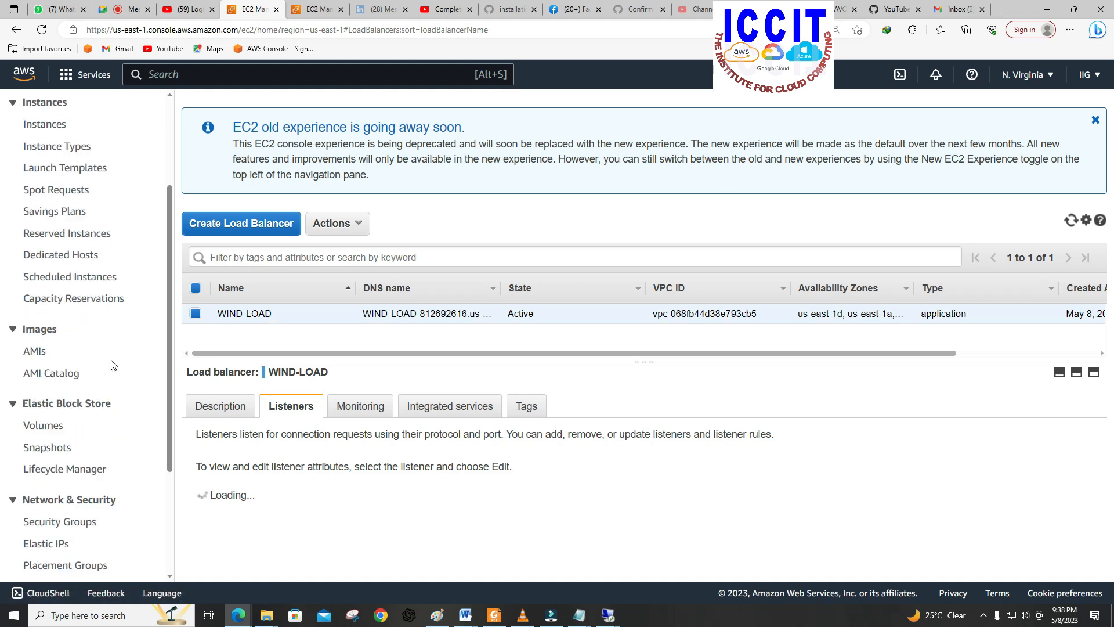
scroll(100, 436, "down", 3)
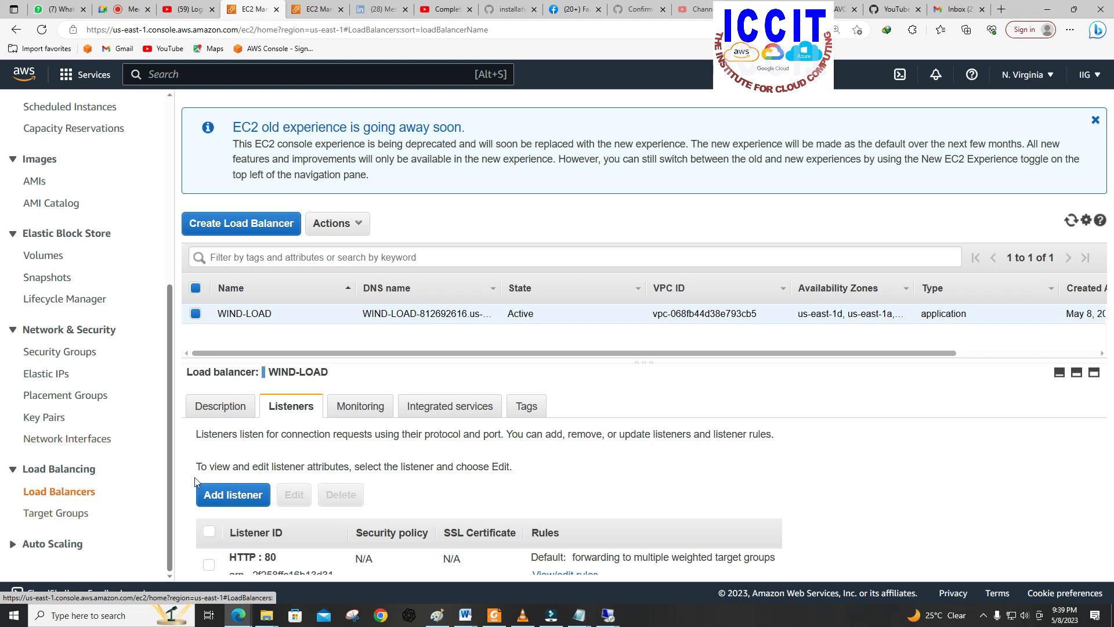
left_click(224, 407)
scroll(382, 413, "down", 2)
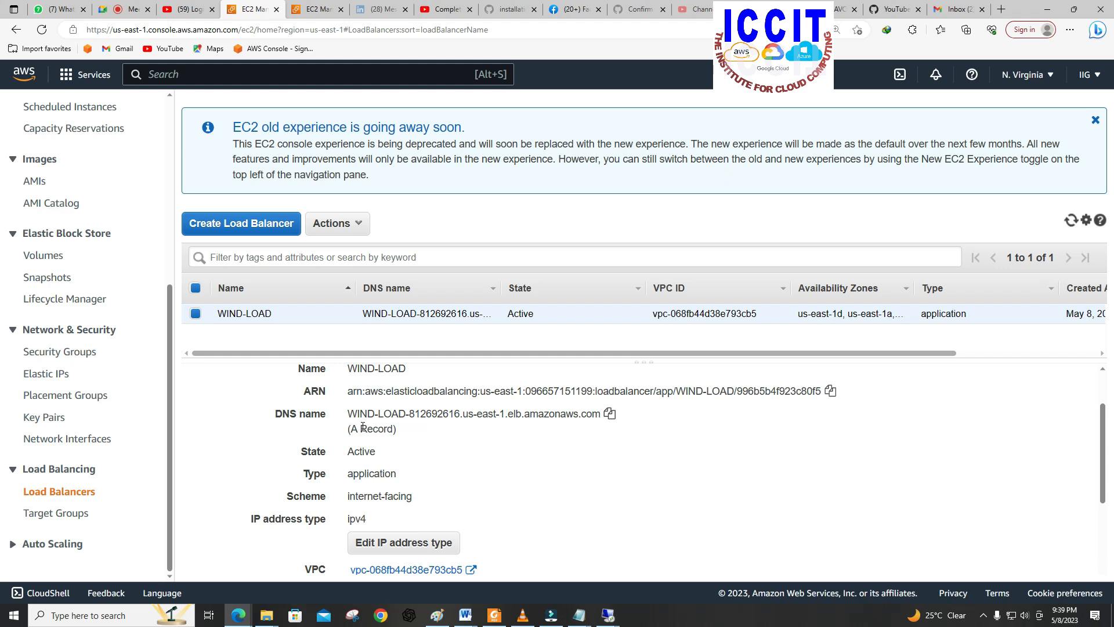
left_click(609, 414)
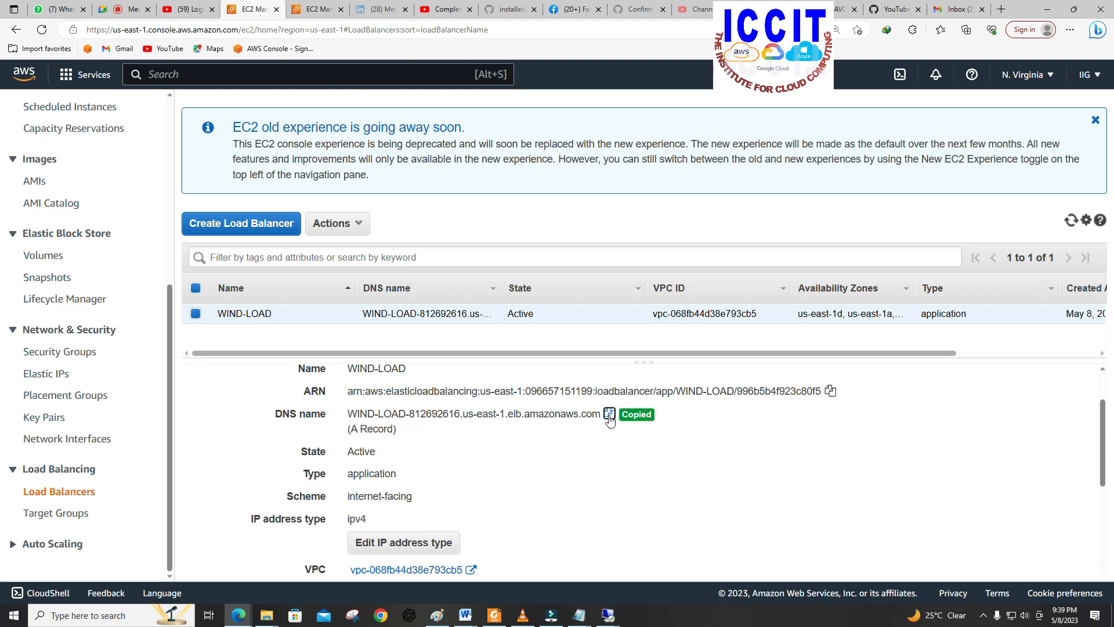
Step: Open the copied load balancer DNS name in a new browser tab
left_click(1000, 10)
right_click(622, 30)
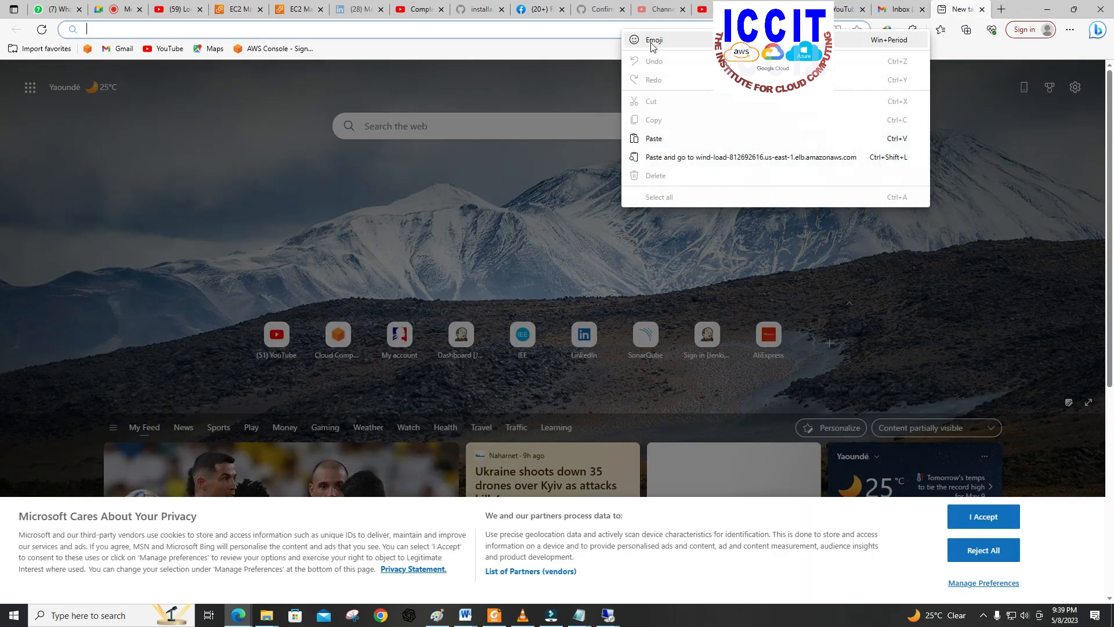
left_click(654, 139)
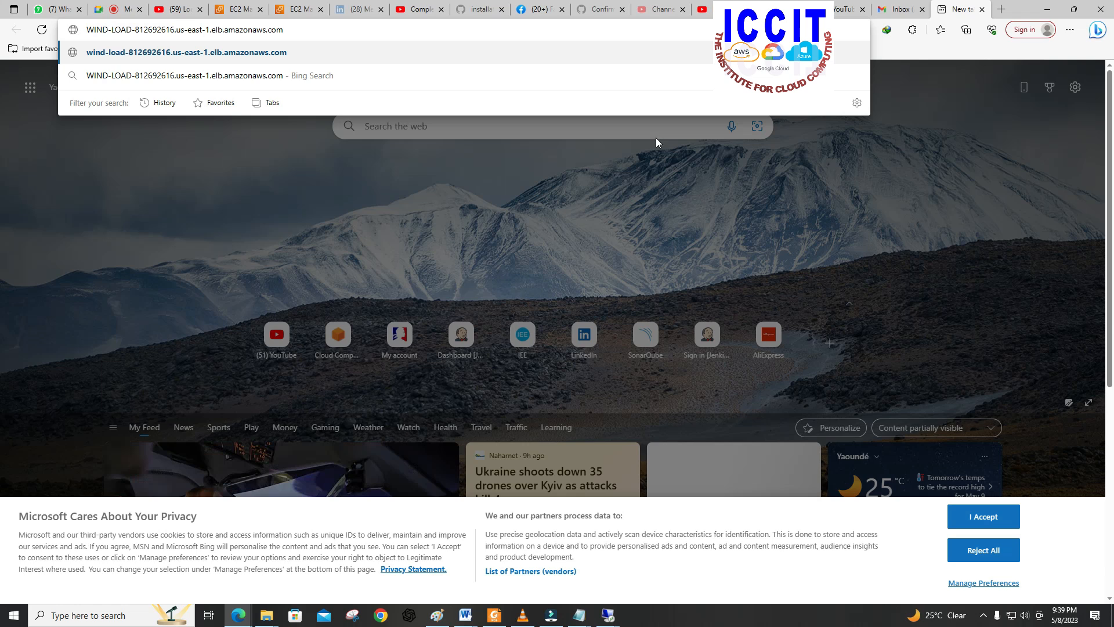
key("Return")
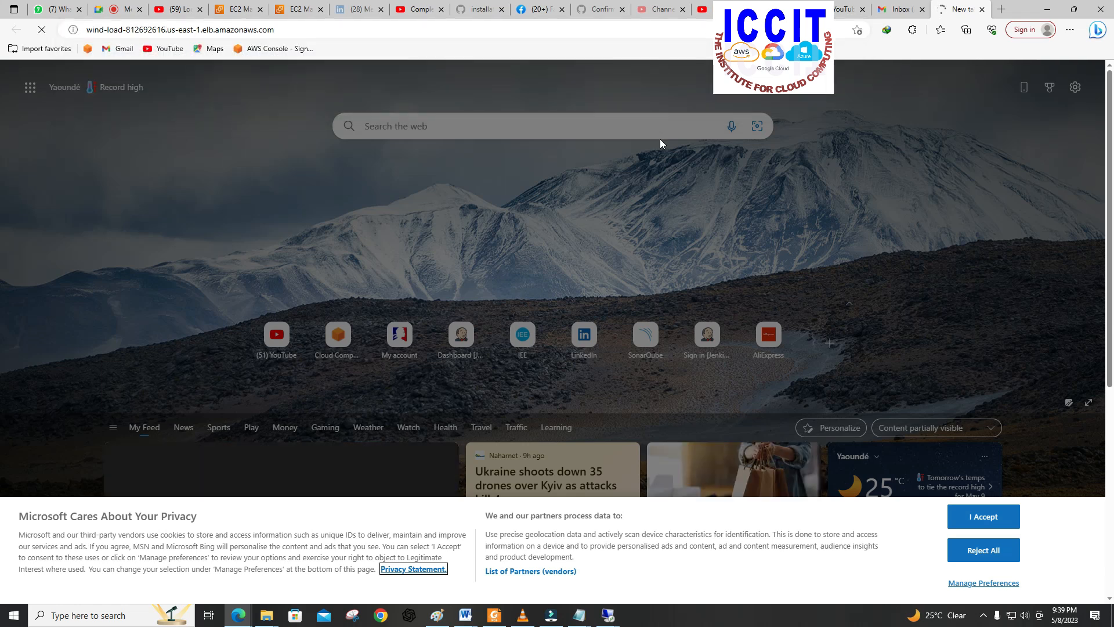
Step: Switch to the second EC2 console tab and reload its load balancers list
left_click(305, 20)
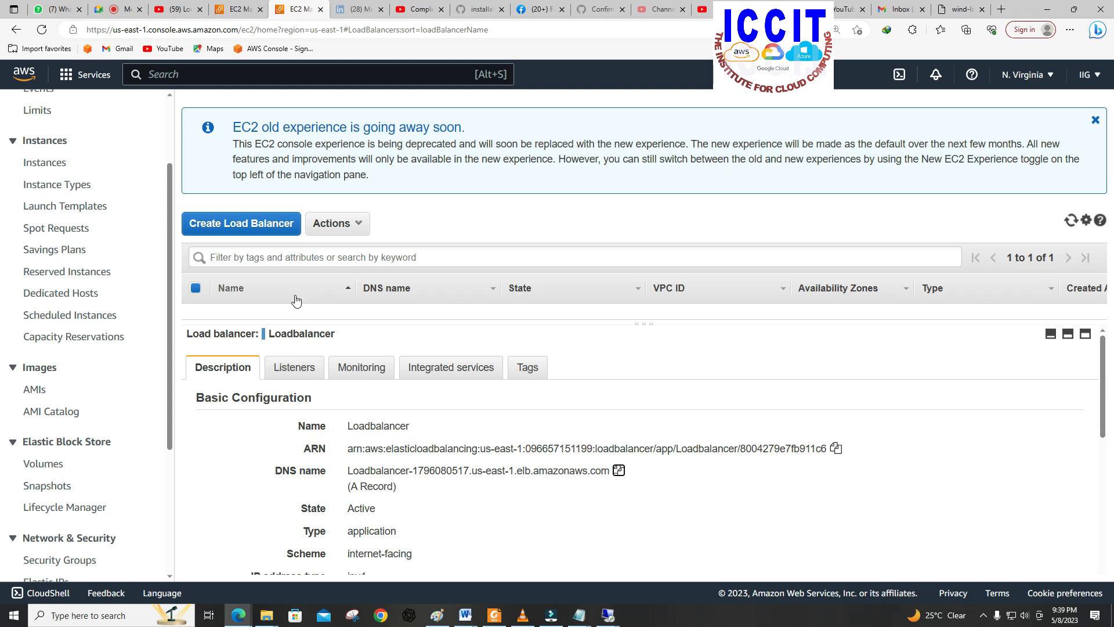
scroll(58, 507, "down", 1)
scroll(57, 506, "down", 3)
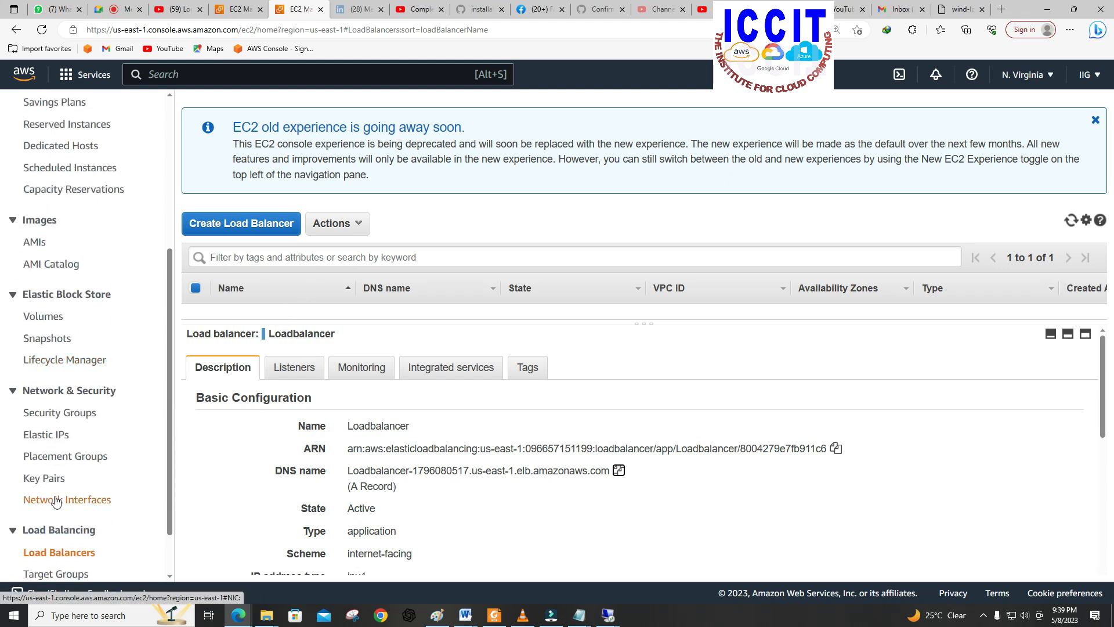
left_click(51, 491)
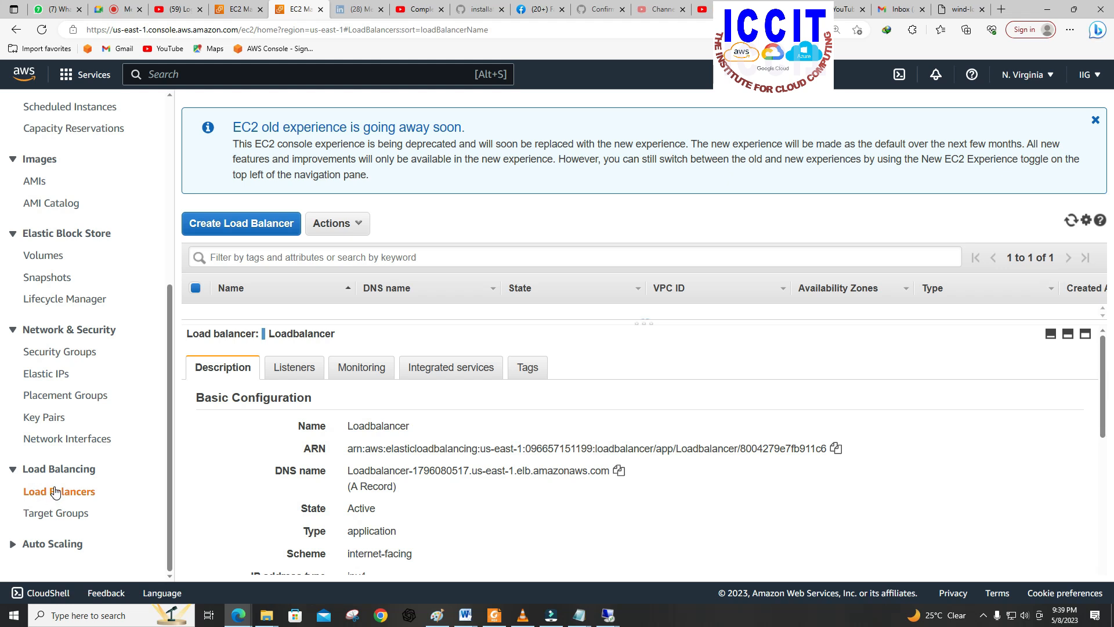
scroll(567, 398, "down", 1)
scroll(567, 398, "down", 2)
scroll(568, 398, "up", 3)
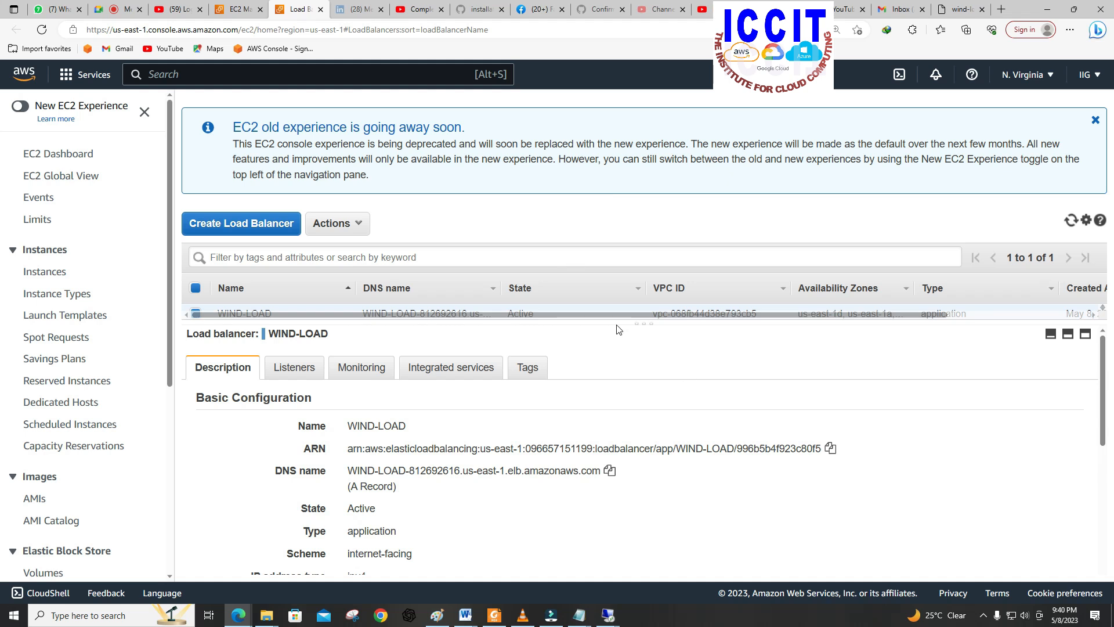
Step: Enlarge the load balancers list pane to reveal the WIND-LOAD row and check its state
left_click(645, 329)
left_click_drag(646, 321, 644, 332)
left_click(645, 340)
left_click(648, 333)
left_click(651, 348)
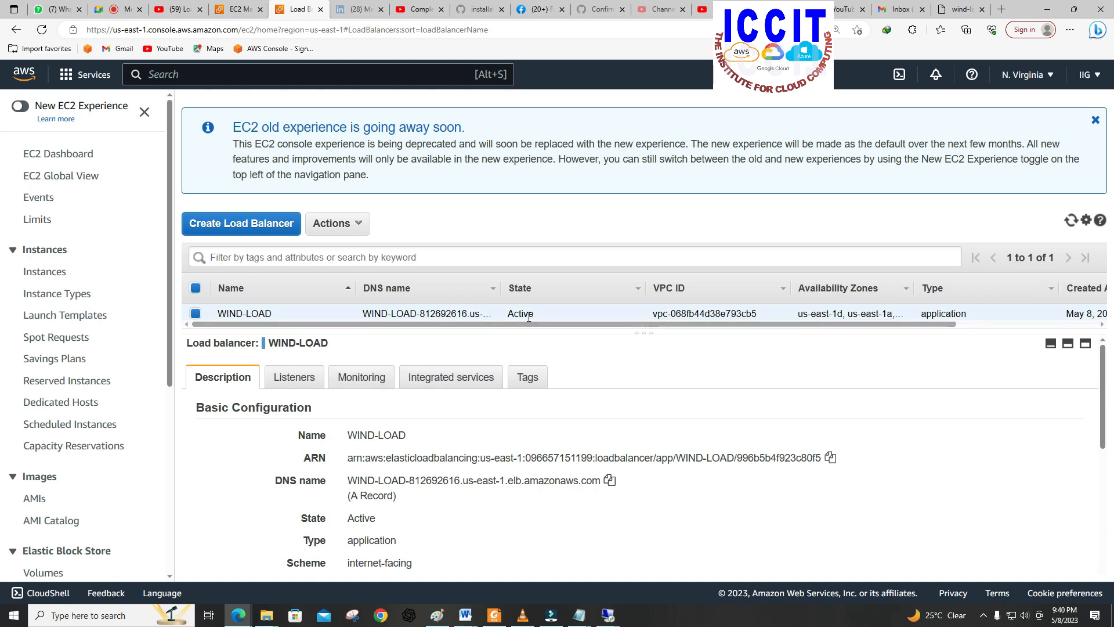
left_click_drag(531, 313, 503, 316)
left_click(539, 314)
Step: Return to the load balancer's web page and reload it twice to compare which server responds
left_click(972, 16)
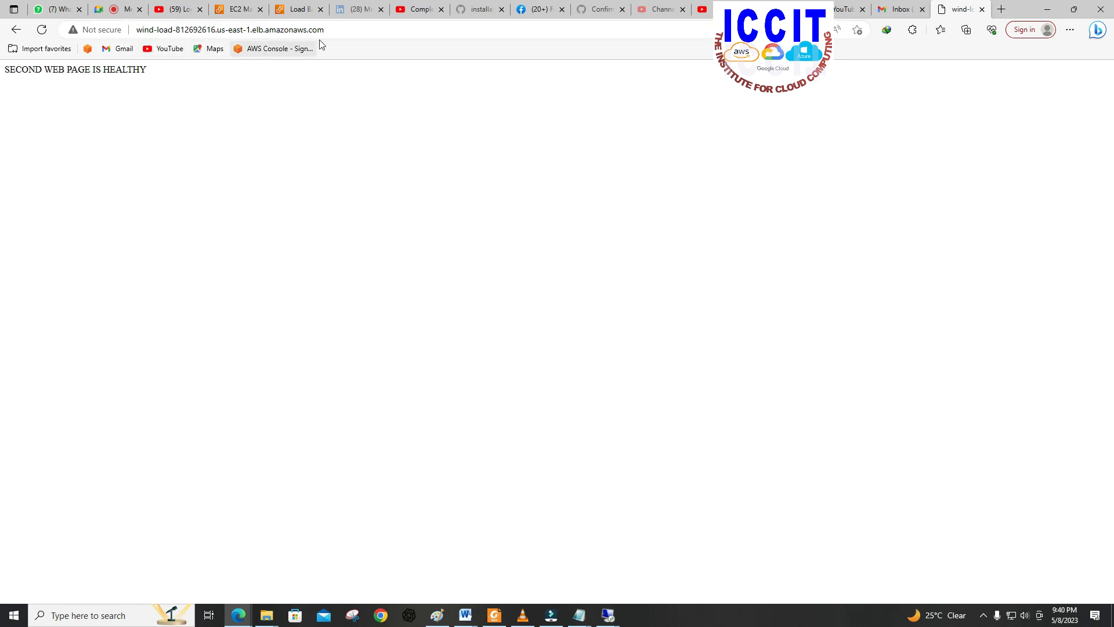
left_click_drag(326, 32, 137, 32)
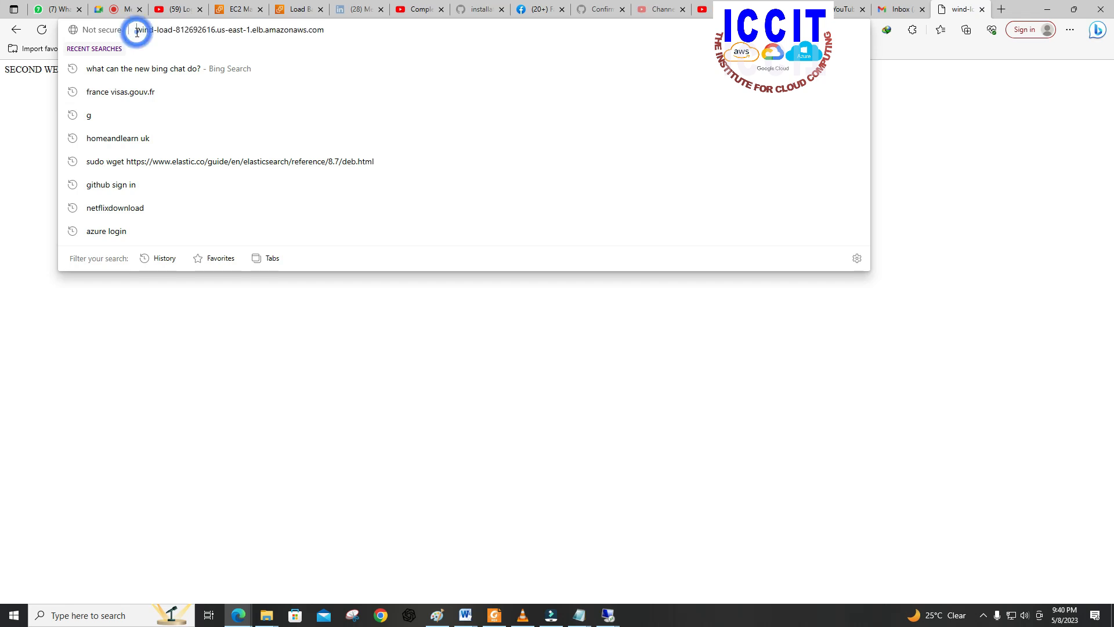
left_click(273, 364)
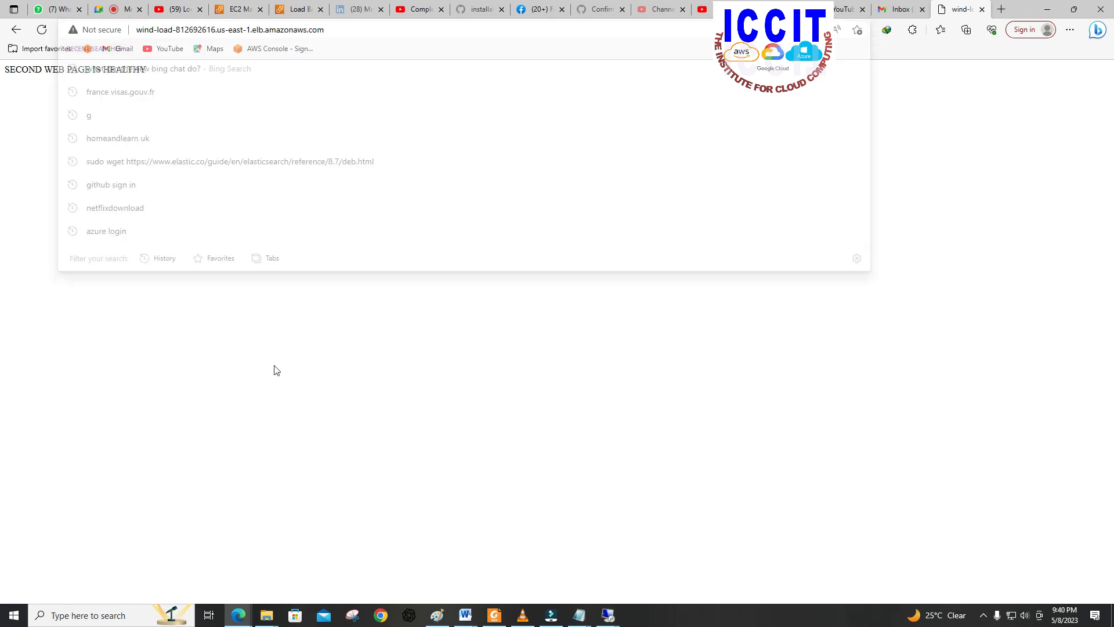
left_click(316, 33)
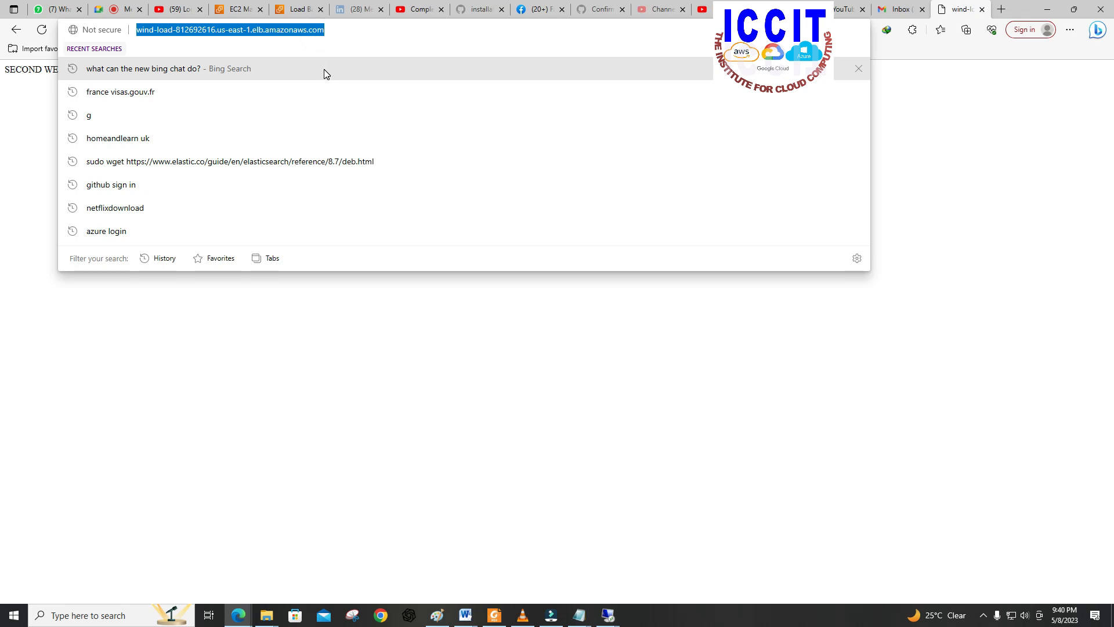
key("Return")
left_click(143, 108)
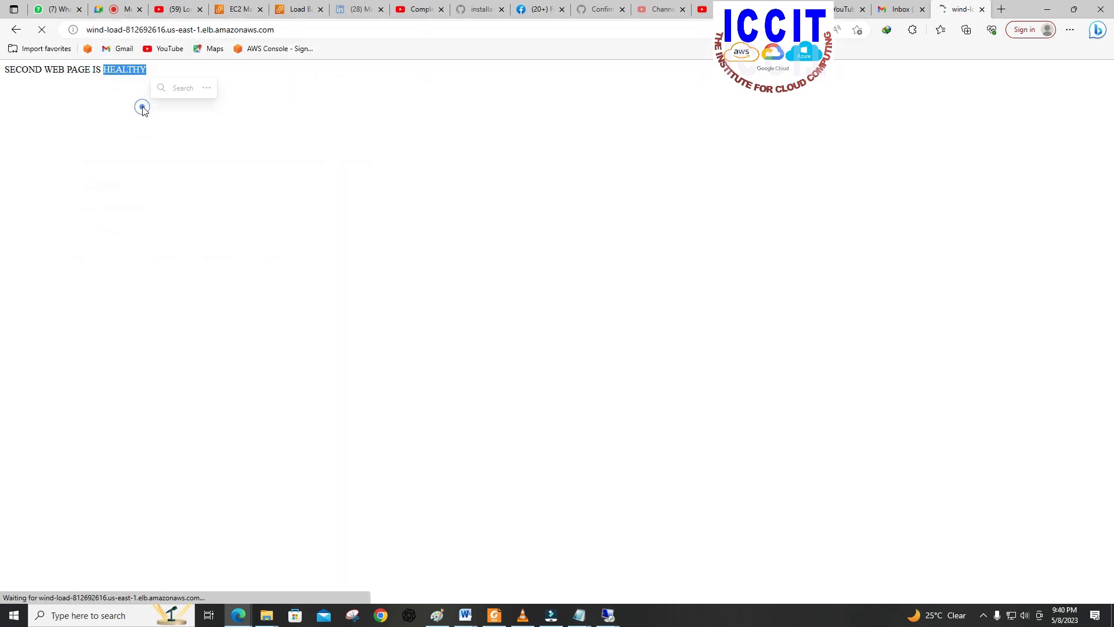
left_click(110, 99)
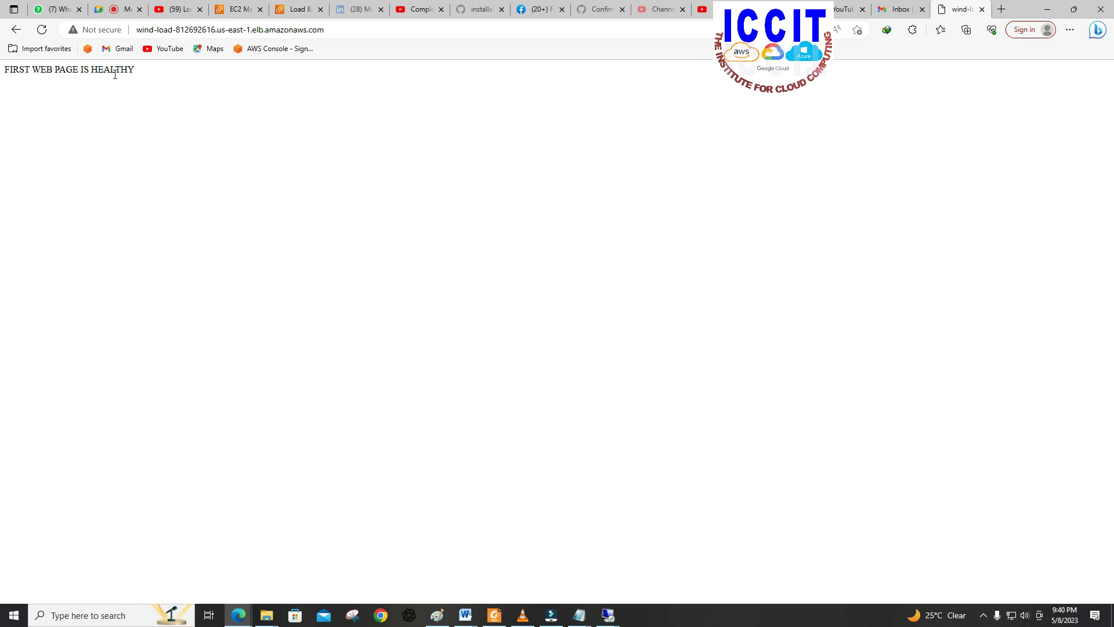
left_click(42, 30)
Step: Append /Custom/ to the load balancer's DNS address, load that path and reload it once
left_click(334, 30)
left_click(334, 30)
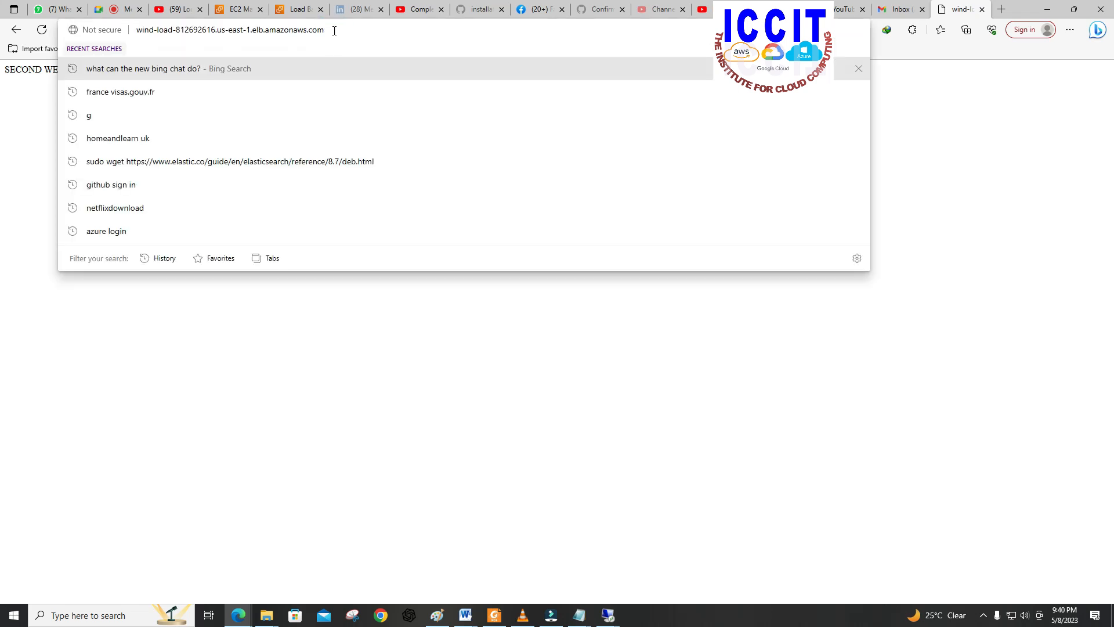
type("/")
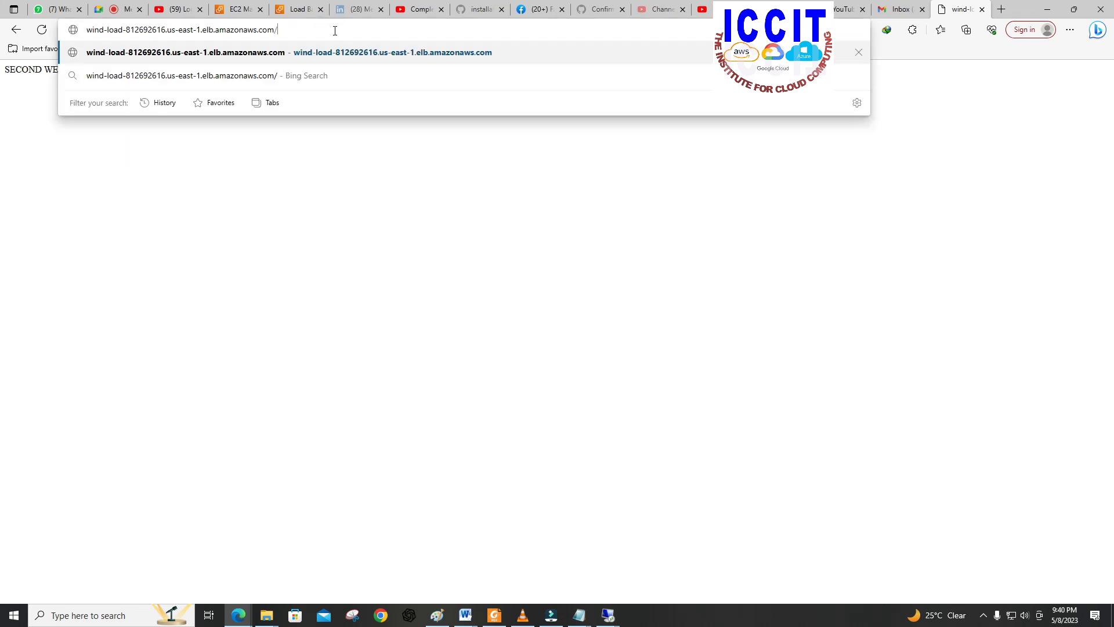
type("CUST")
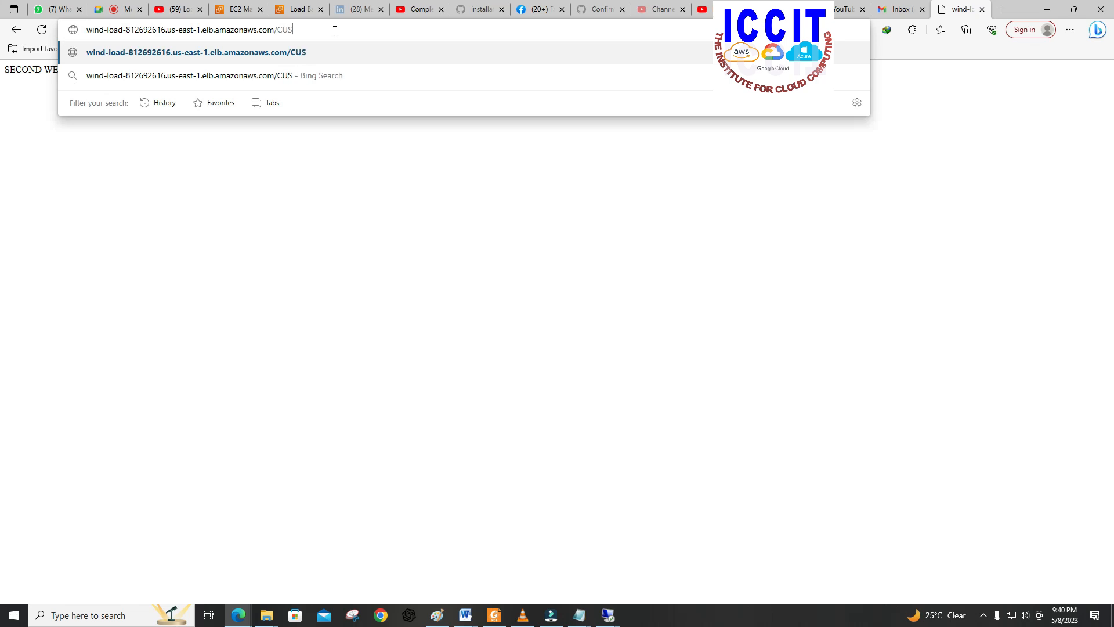
key("BackSpace")
key("BackSpace")
key("BackSpace")
type("ustom/")
key("Return")
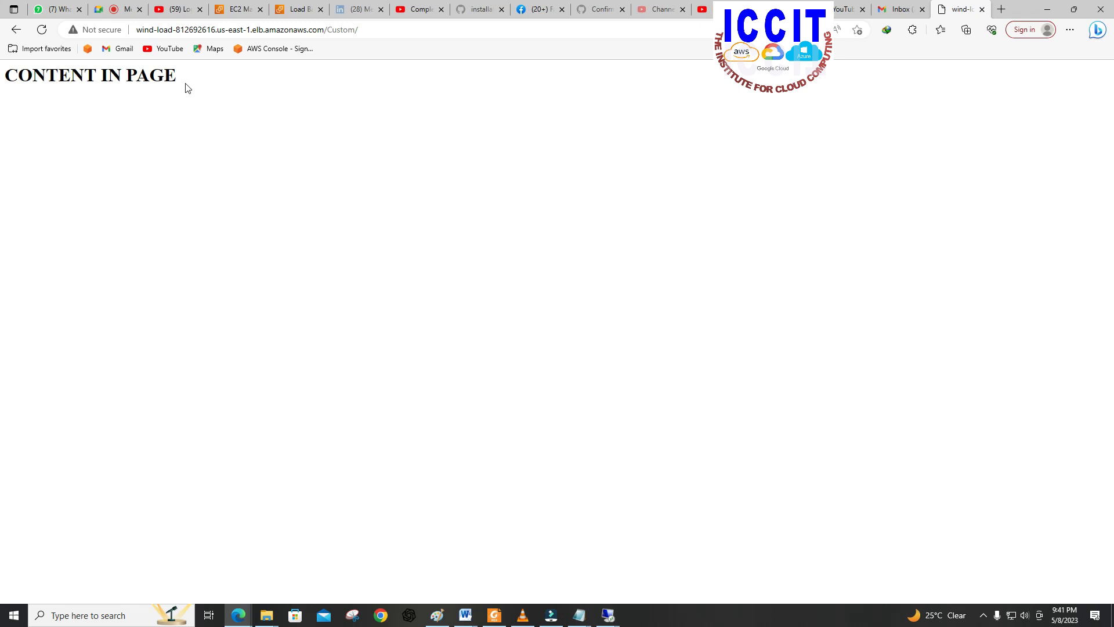
left_click(354, 29)
key("Return")
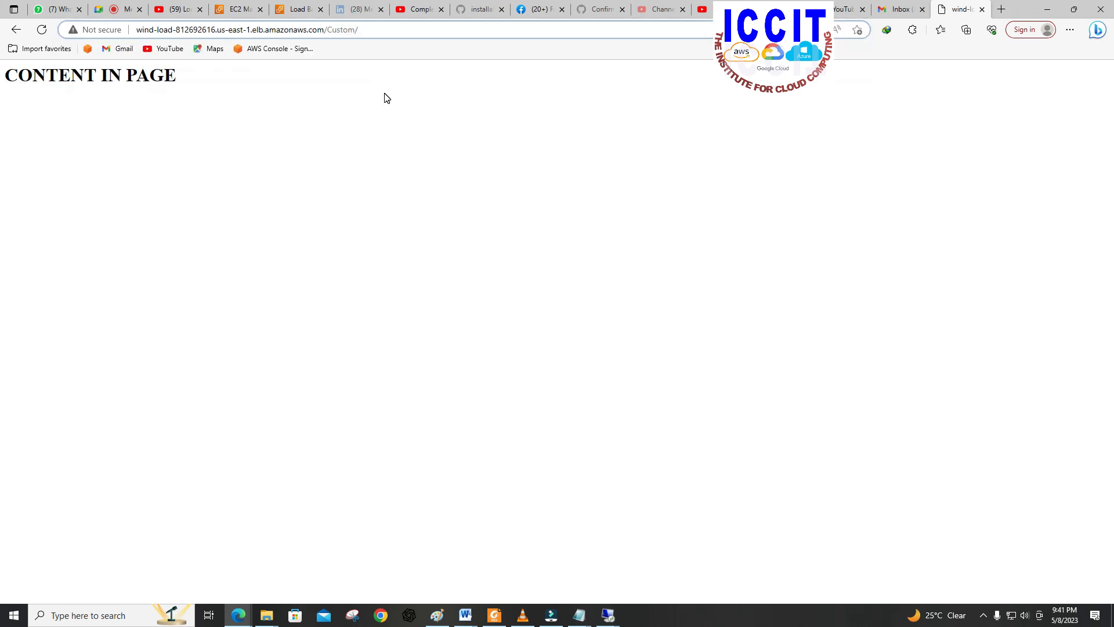
Step: Replace the Custom path in the load balancer's web address with /Test/ and load that page
key("BackSpace")
key("BackSpace")
key("BackSpace")
key("BackSpace")
key("BackSpace")
key("BackSpace")
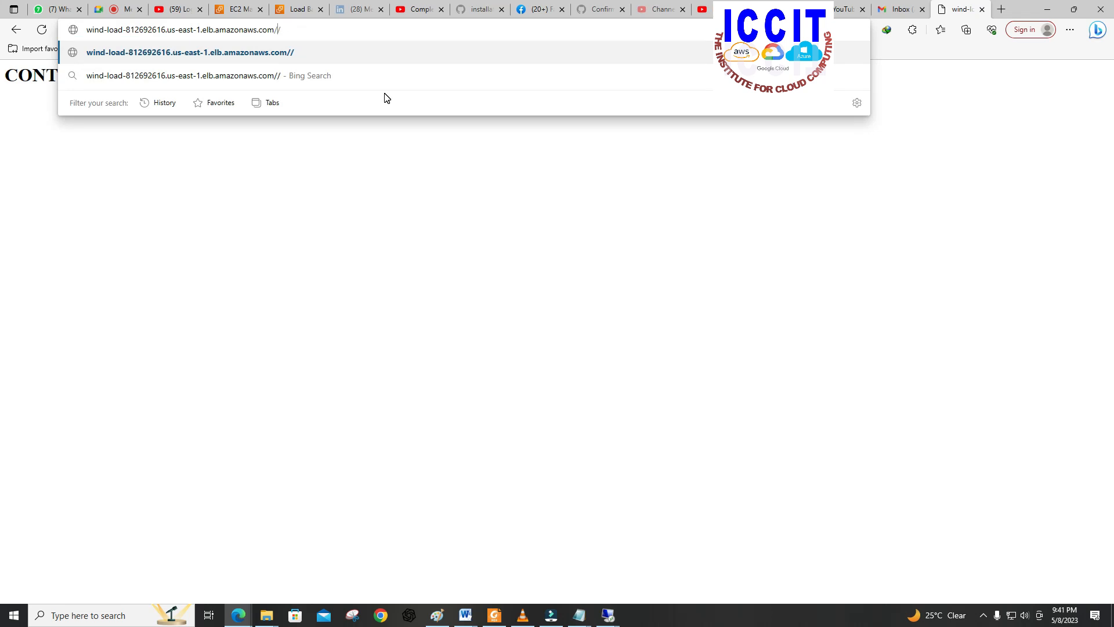
type("Test")
key("Return")
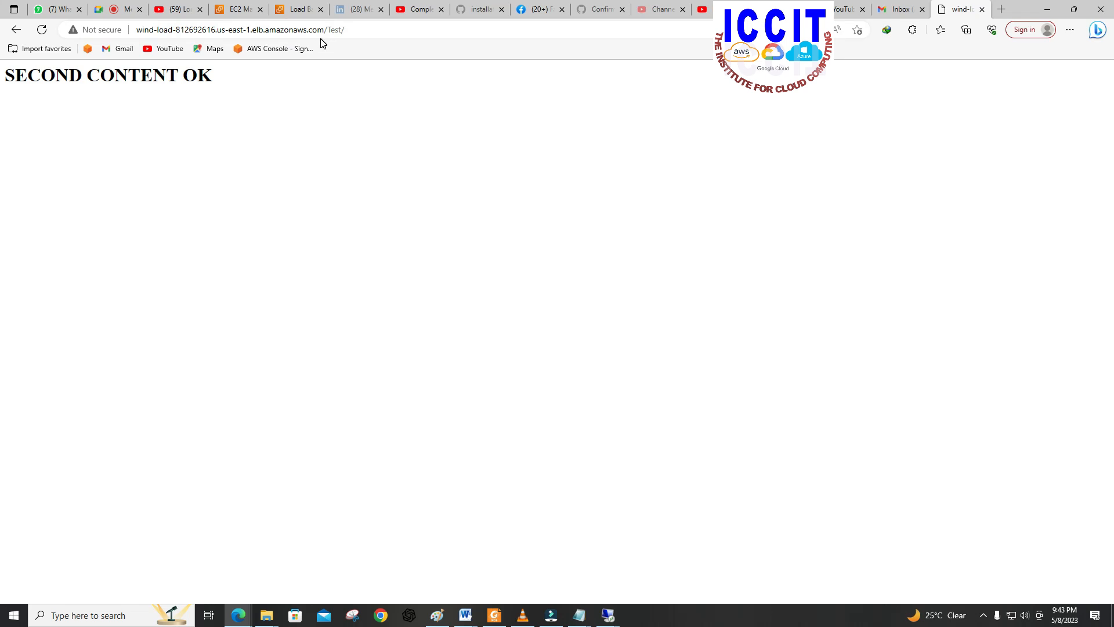
Step: Return to the EC2 load balancers list and delete the WIND-LOAD load balancer
left_click(286, 10)
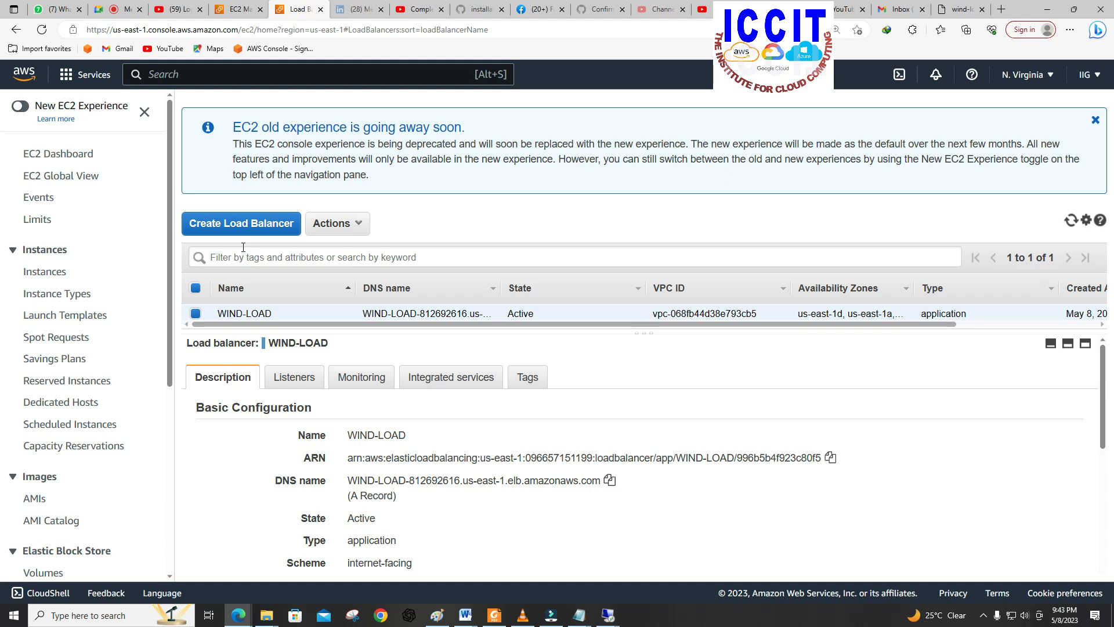
scroll(213, 355, "down", 3)
scroll(114, 401, "down", 5)
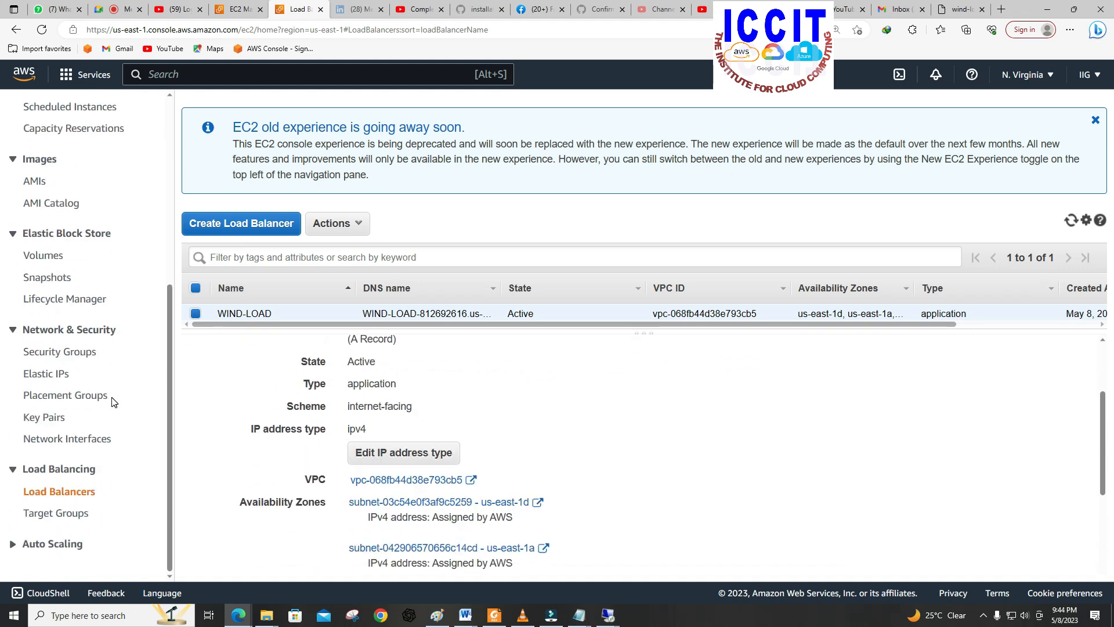
left_click(44, 494)
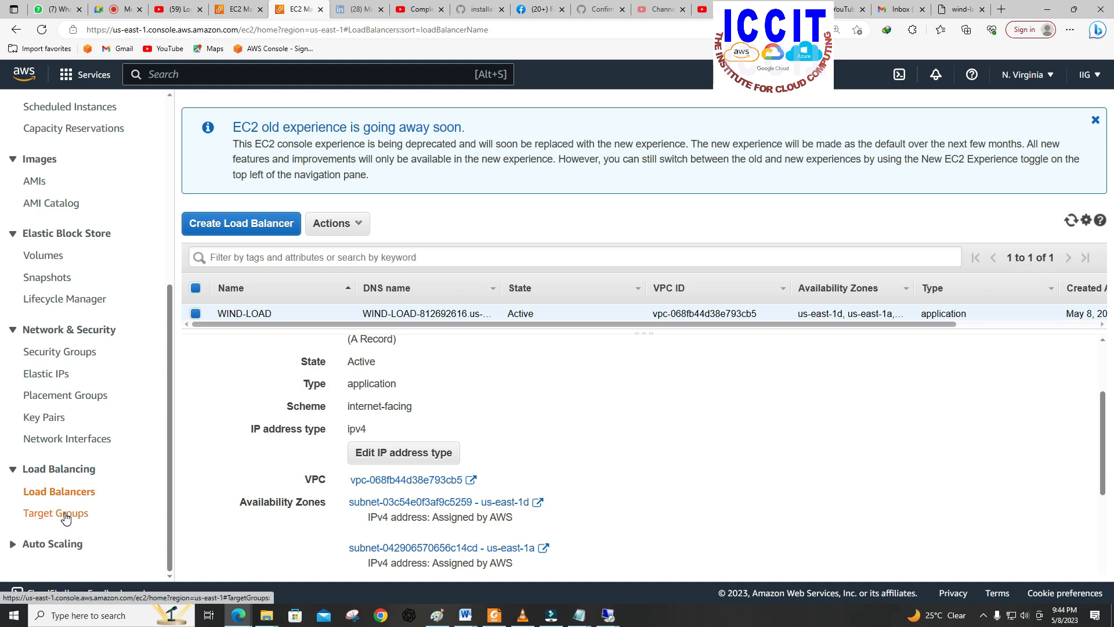
left_click(69, 514)
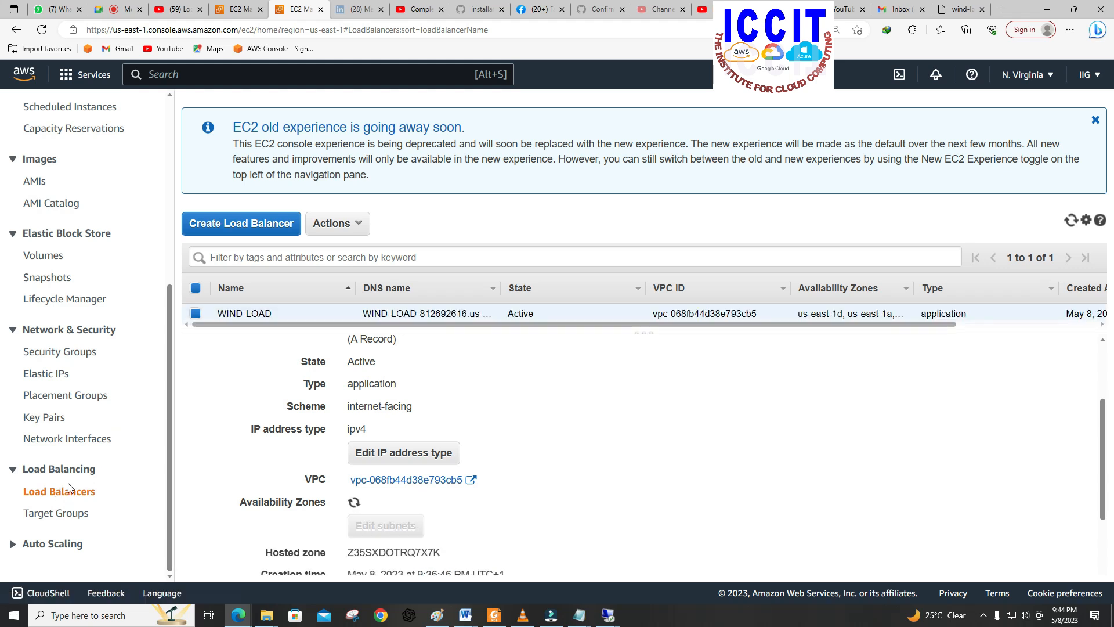
left_click(196, 314)
left_click(196, 314)
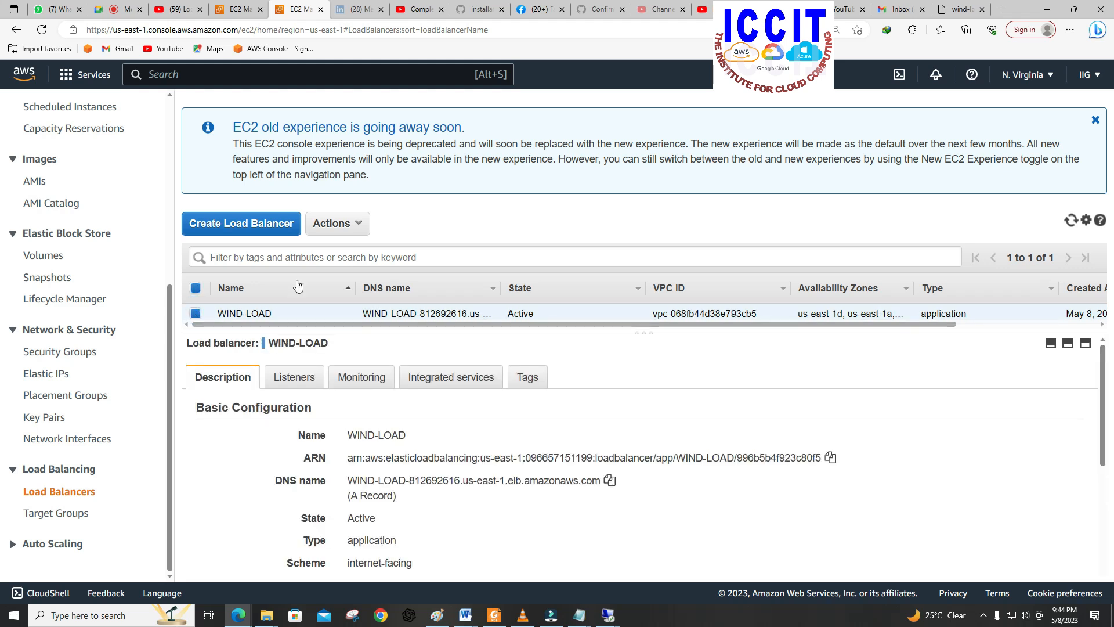
left_click(358, 225)
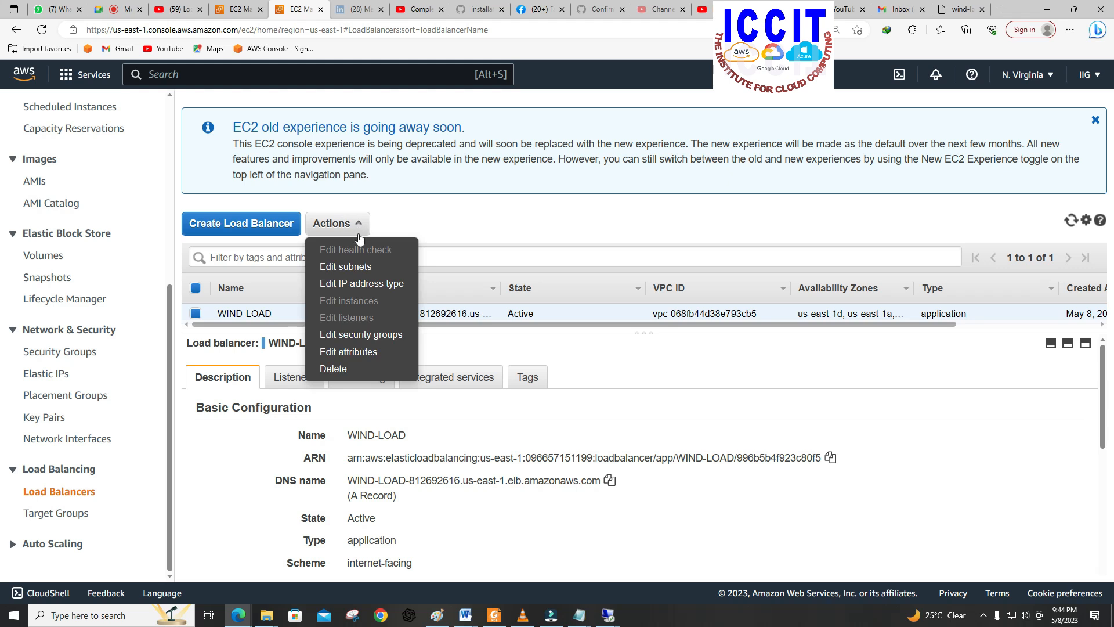
left_click(327, 369)
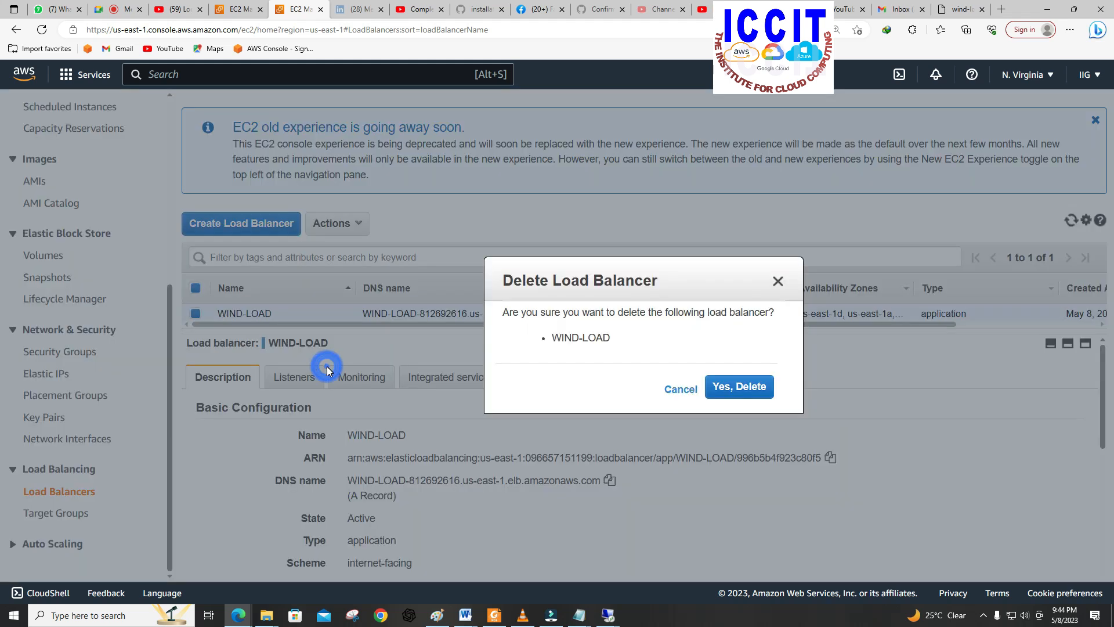
left_click(729, 387)
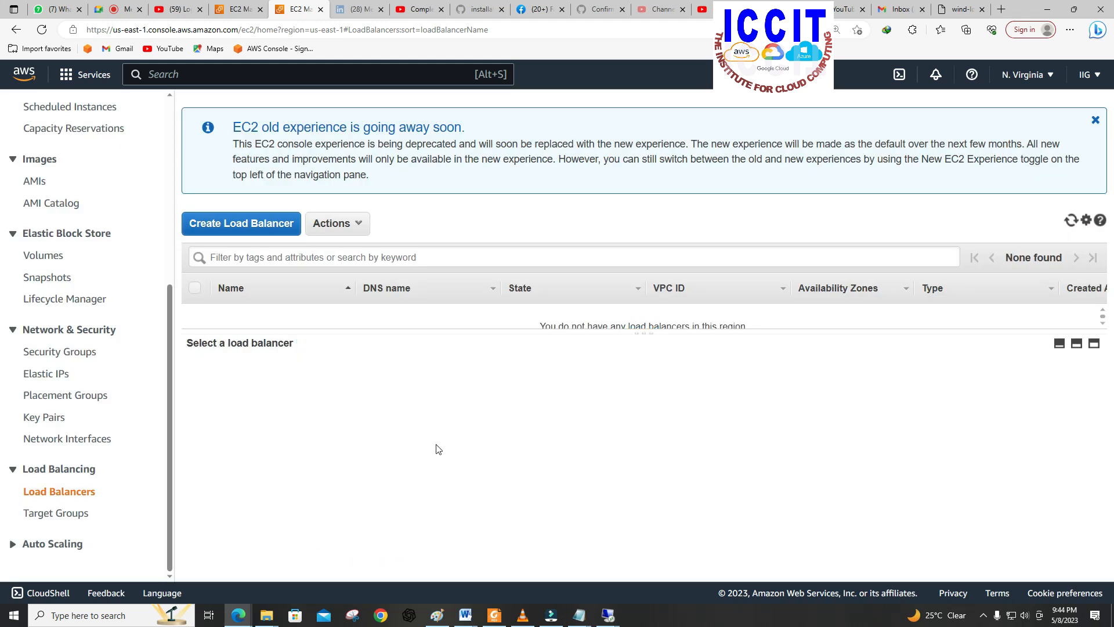
Step: Delete both target groups, Target2 and Target1, from the EC2 target groups list
left_click(46, 515)
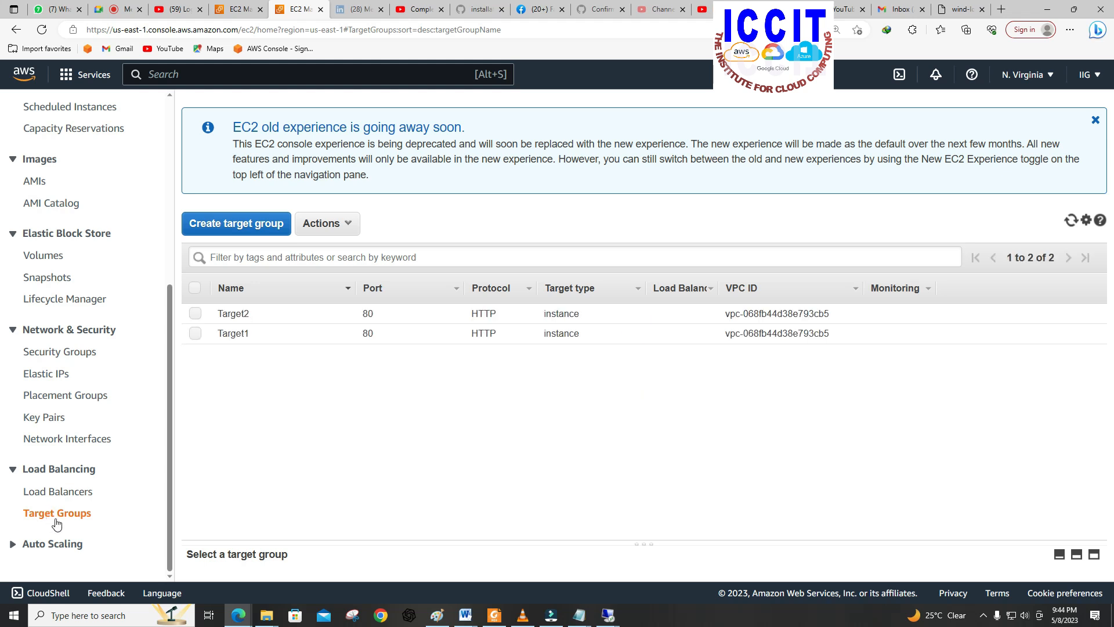
left_click(196, 315)
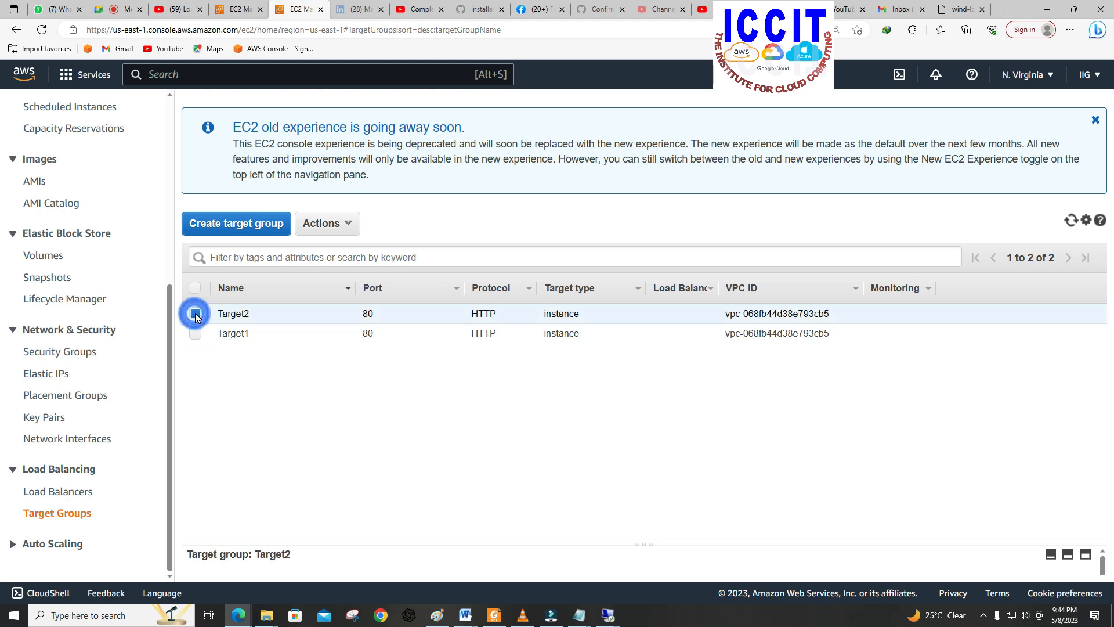
left_click(197, 336)
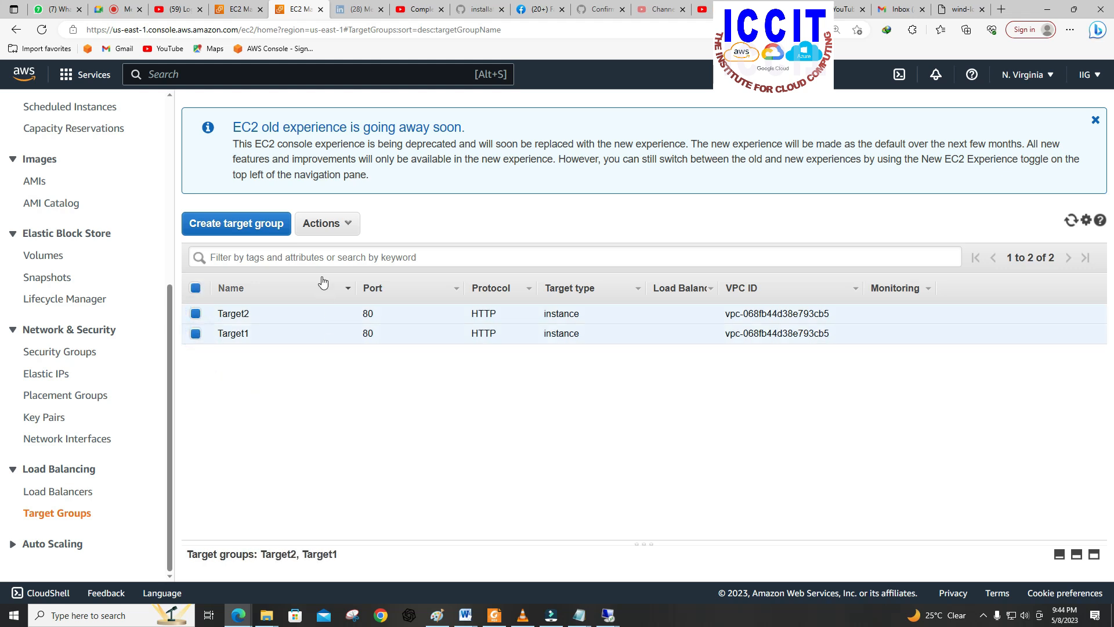
left_click(349, 225)
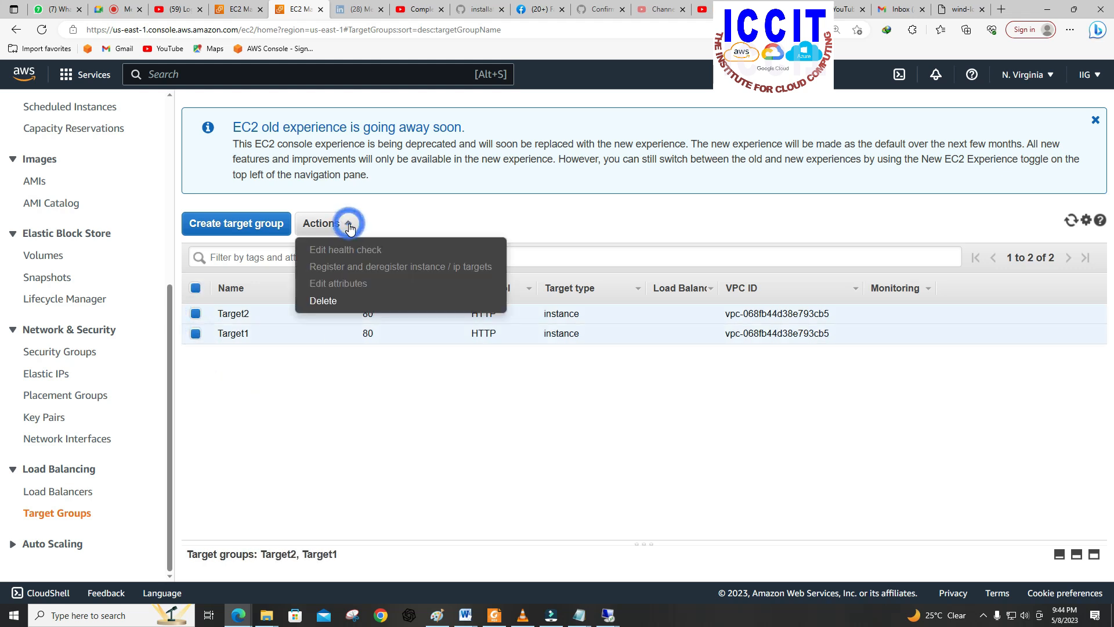
left_click(325, 301)
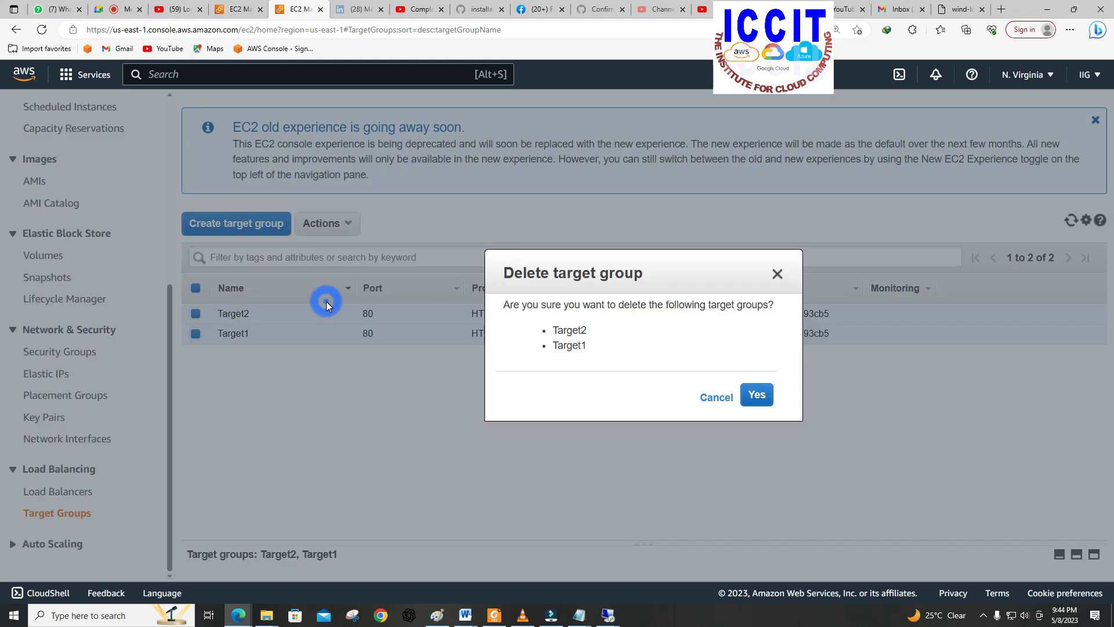
left_click(756, 392)
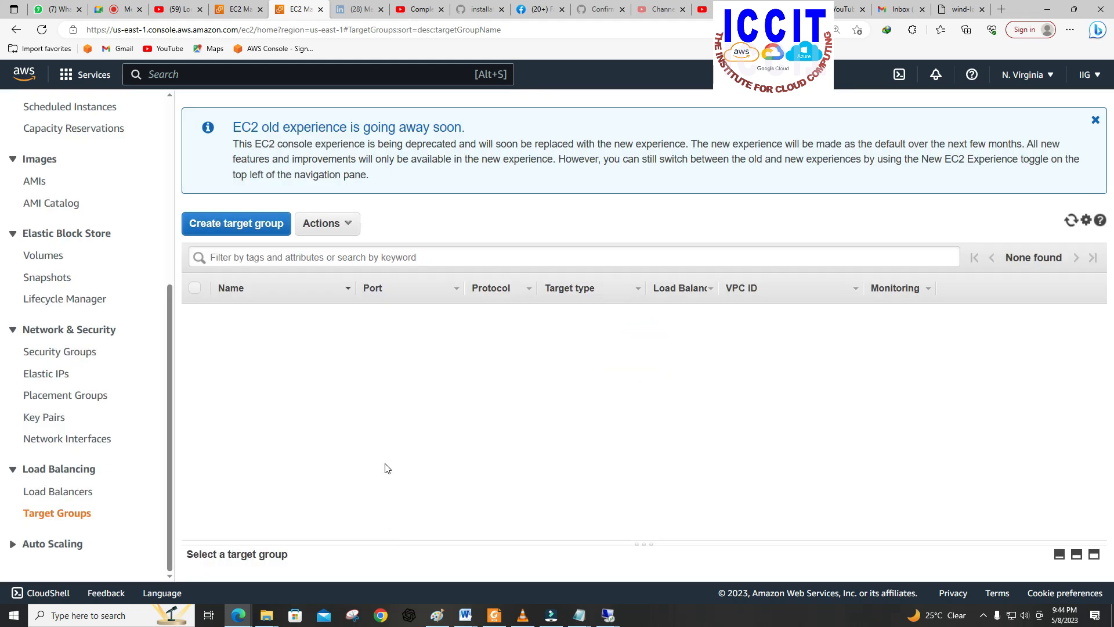
Step: Terminate the SERVER1 and SERVER 2 instances from the EC2 instances list, leaving JENKINS-SERVER unselected
scroll(122, 358, "up", 5)
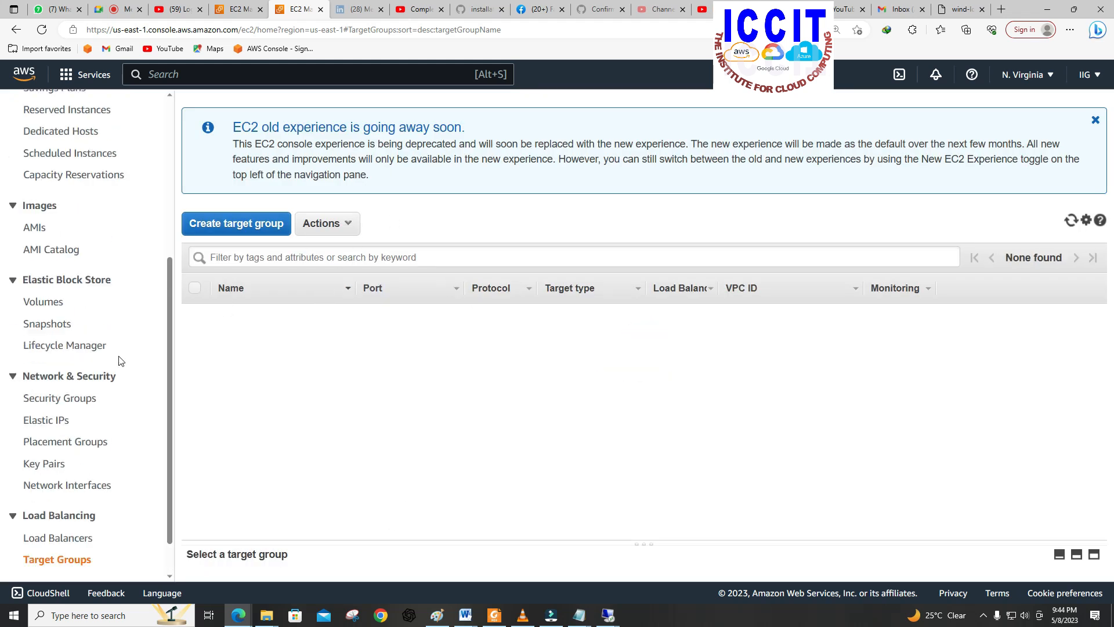
left_click(51, 273)
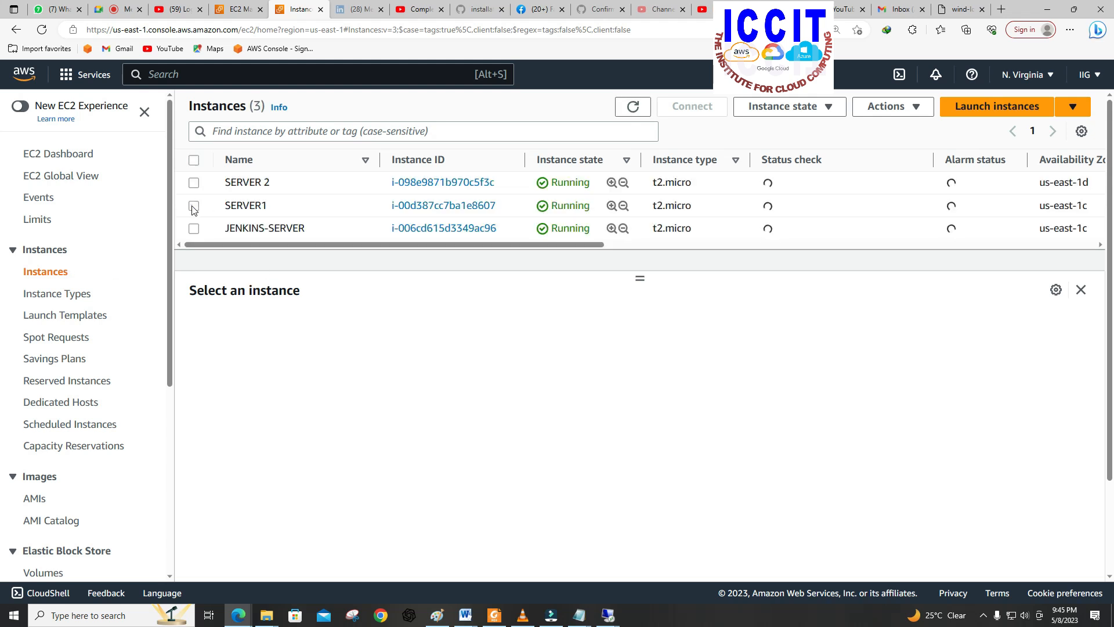
left_click(194, 207)
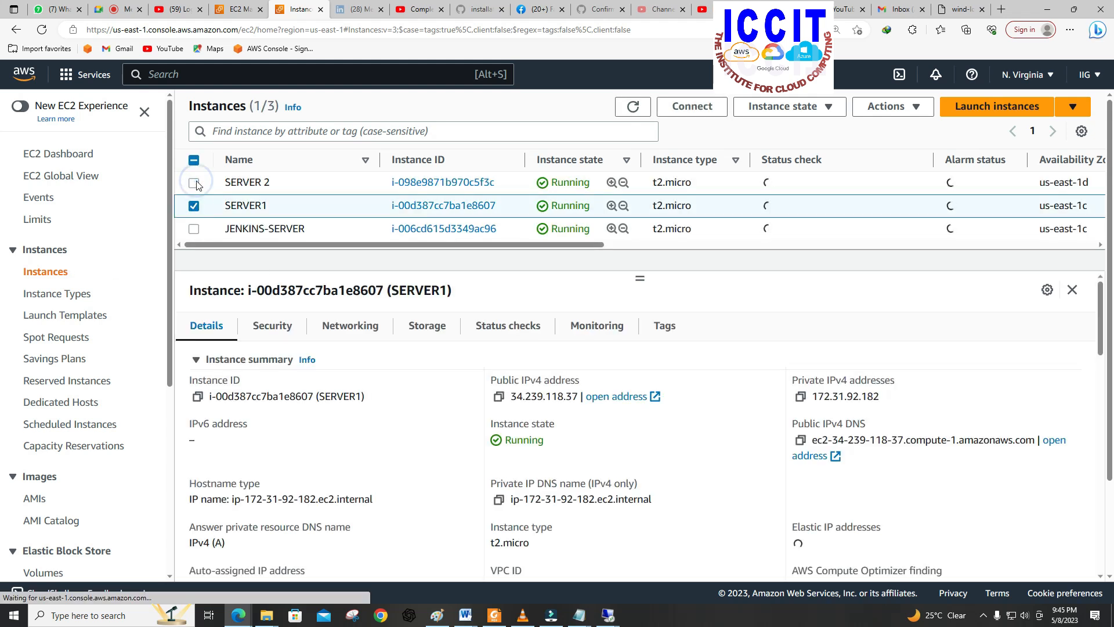
left_click(195, 183)
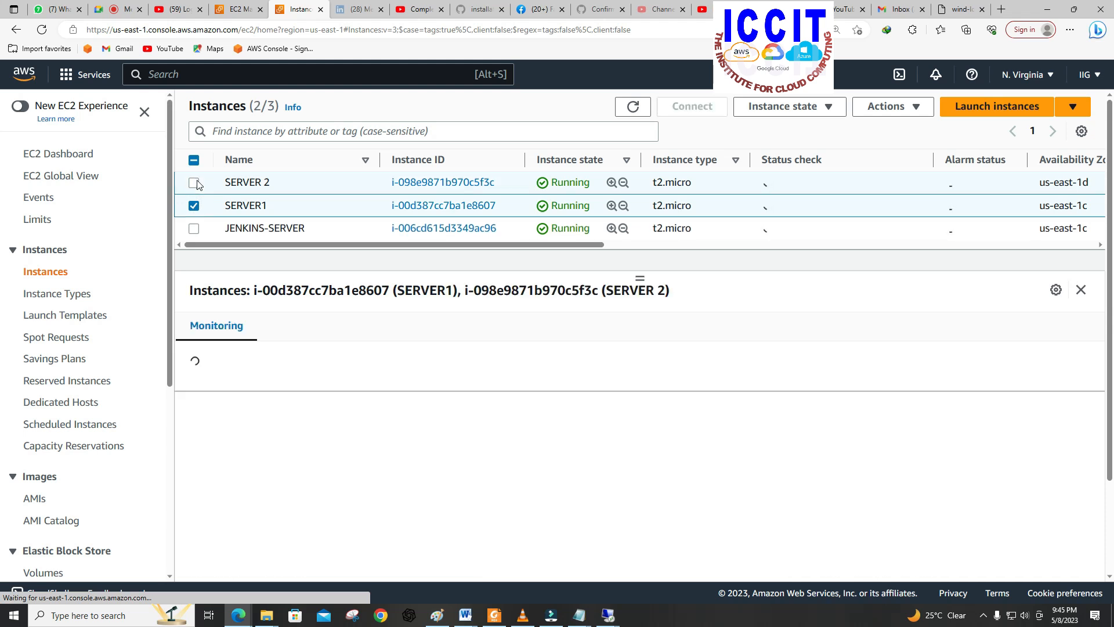
left_click(818, 110)
left_click(773, 220)
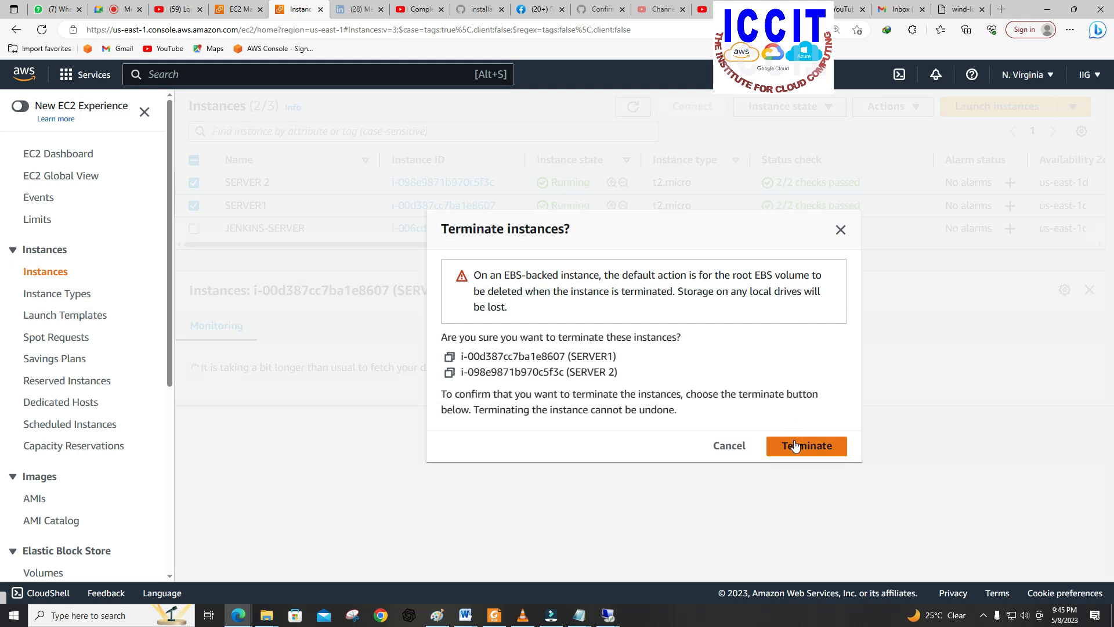
double_click(795, 449)
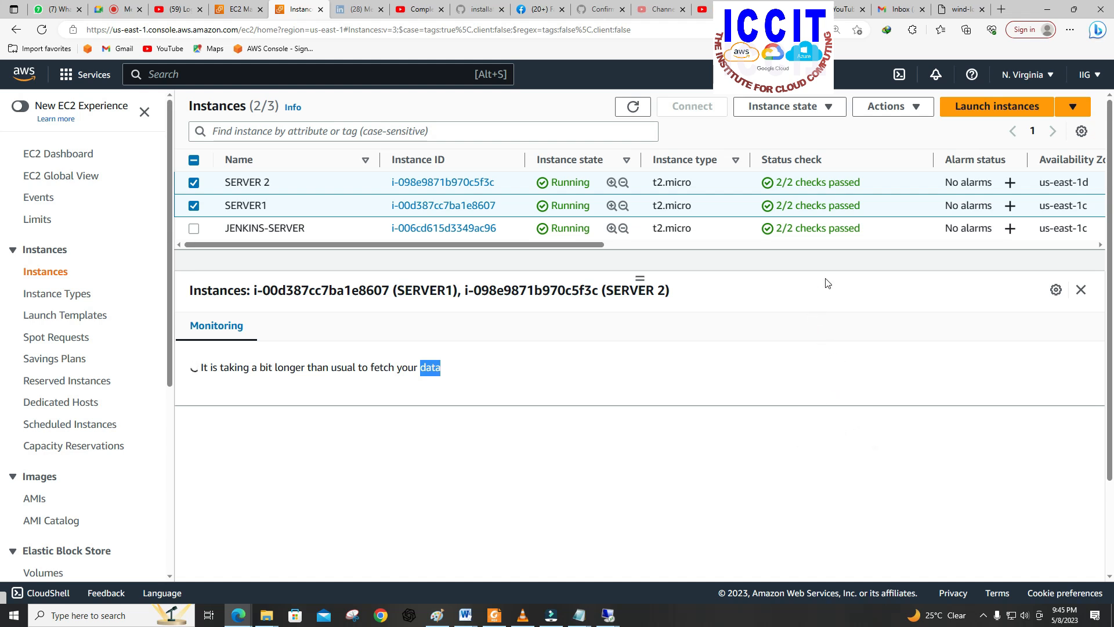
left_click(815, 115)
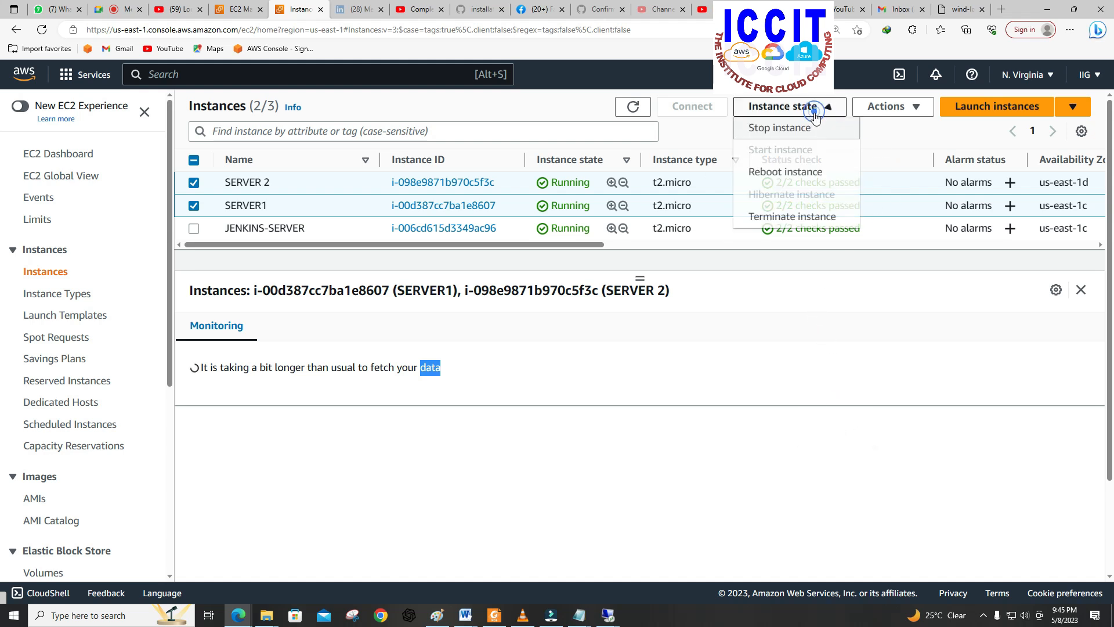
left_click(792, 216)
left_click(806, 446)
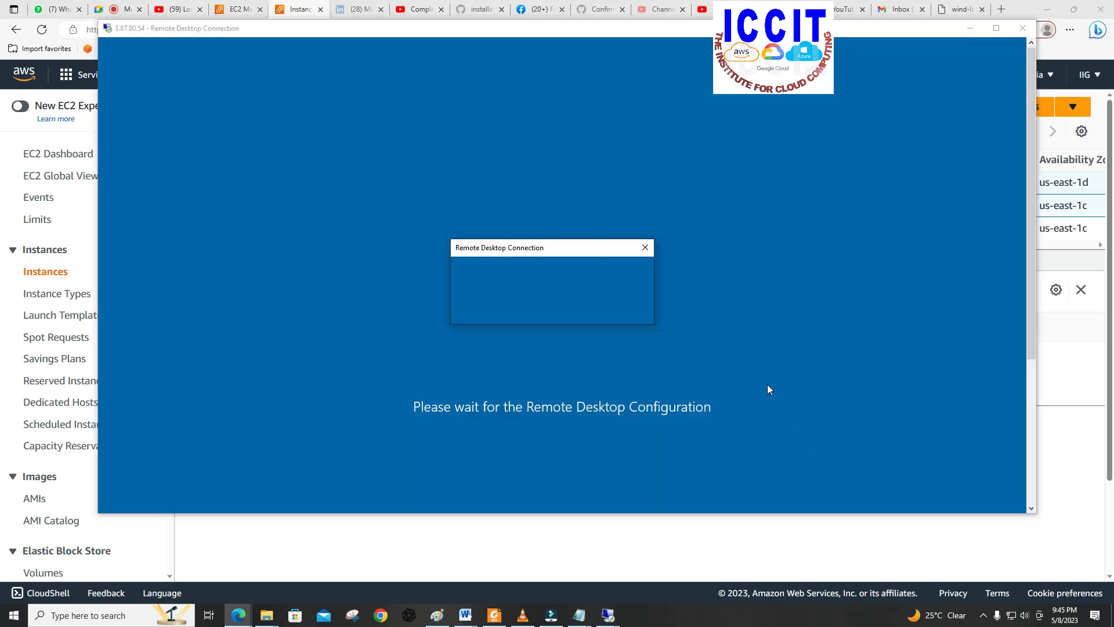
Step: Dismiss the ended remote desktop sessions of both terminated servers and close their Remote Desktop Connection windows
left_click(648, 247)
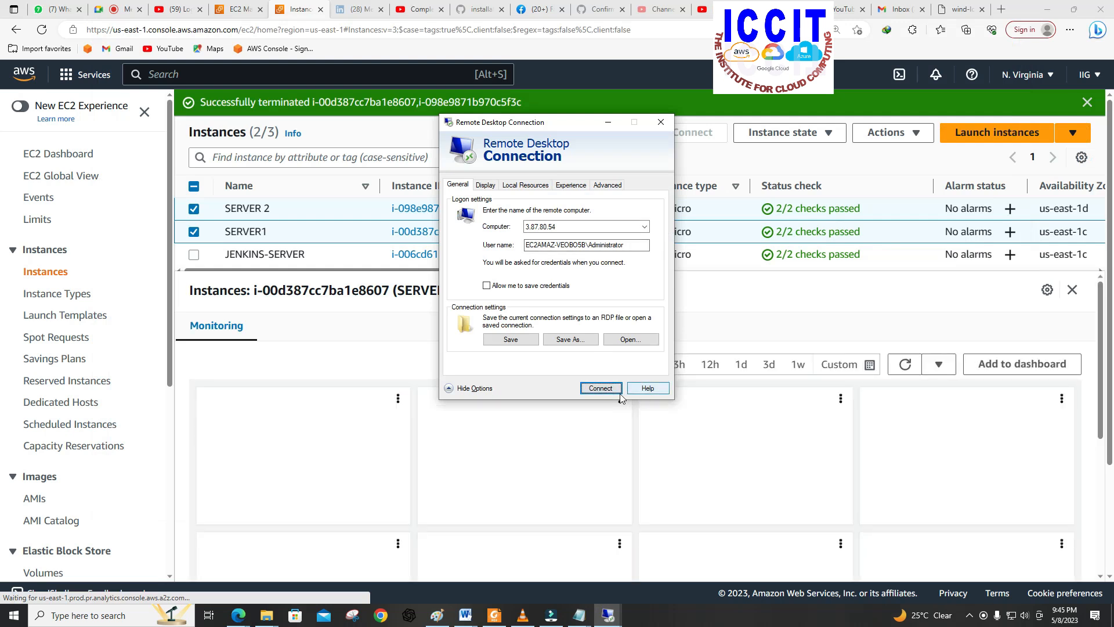
left_click(663, 127)
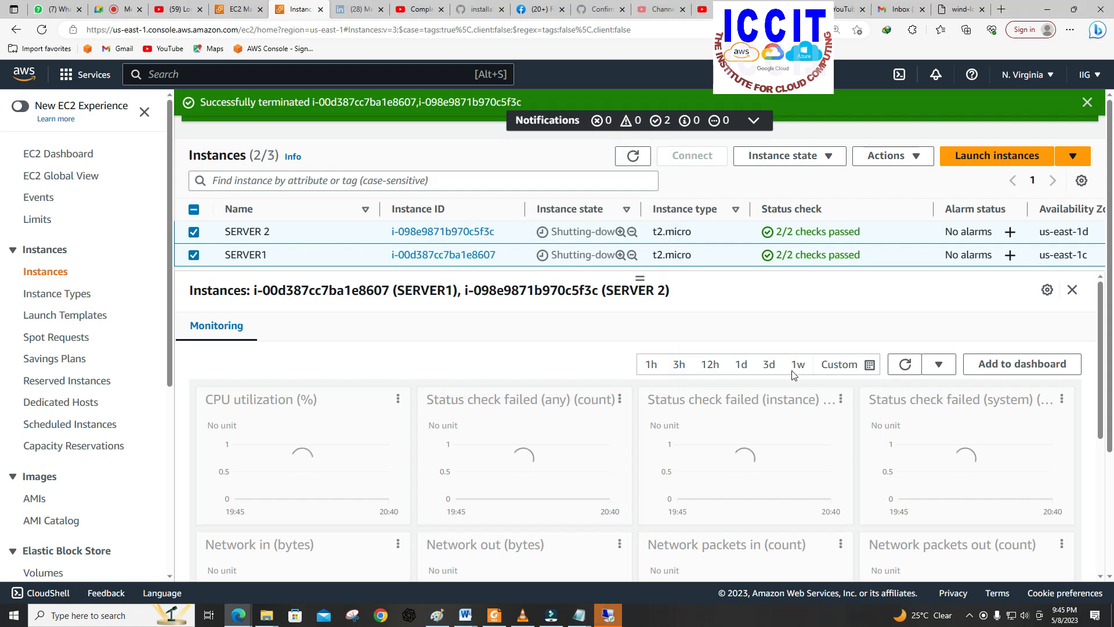
left_click(618, 618)
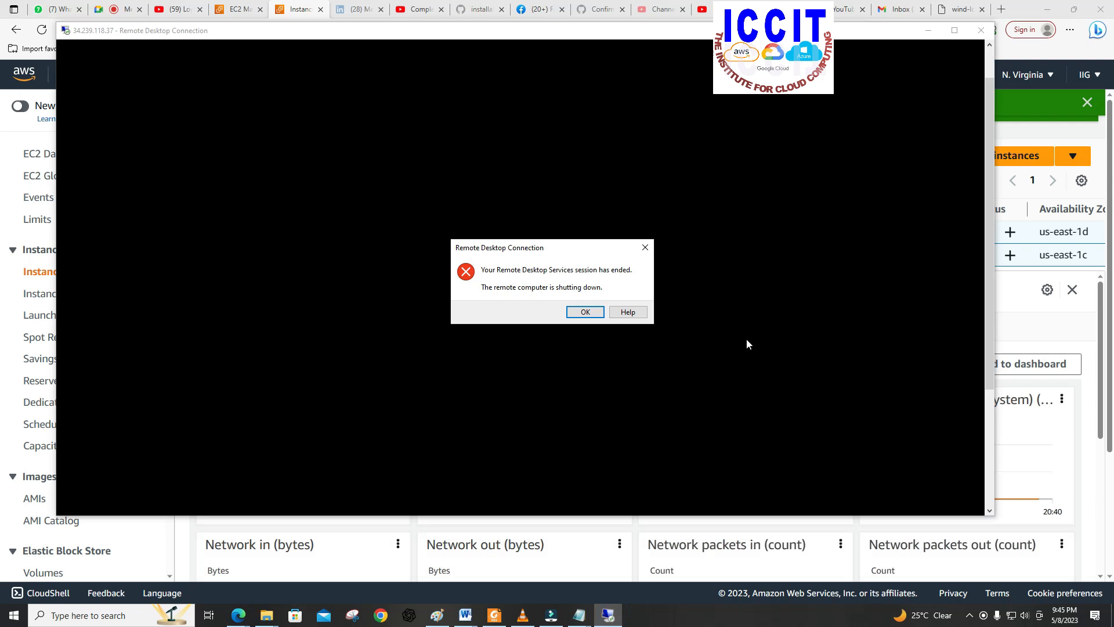
left_click(587, 313)
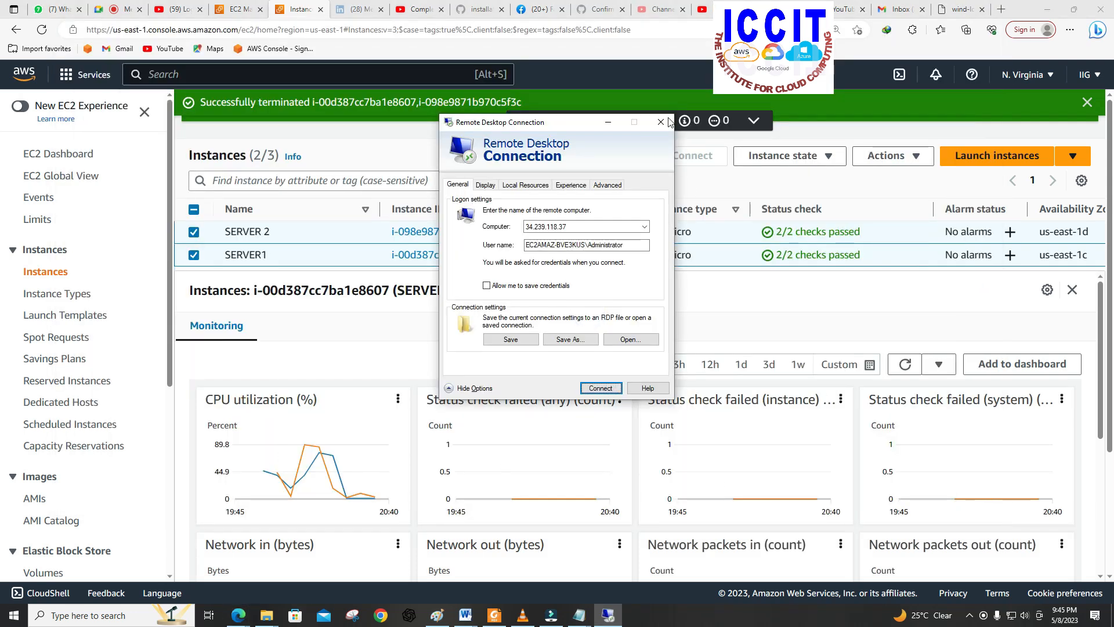
left_click(661, 125)
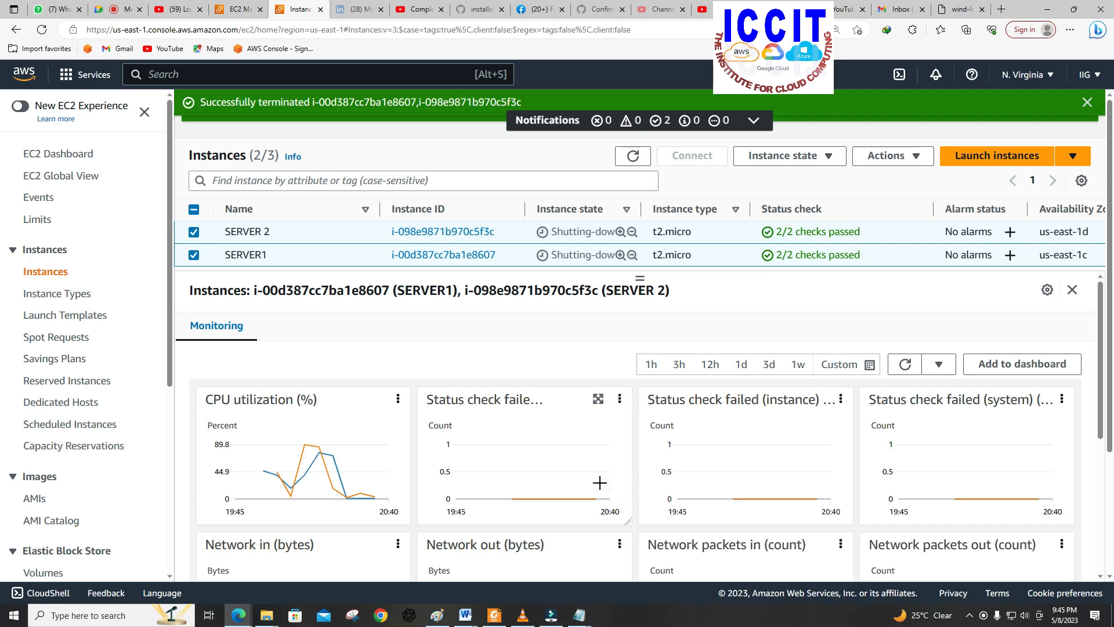
mouse_move(595, 475)
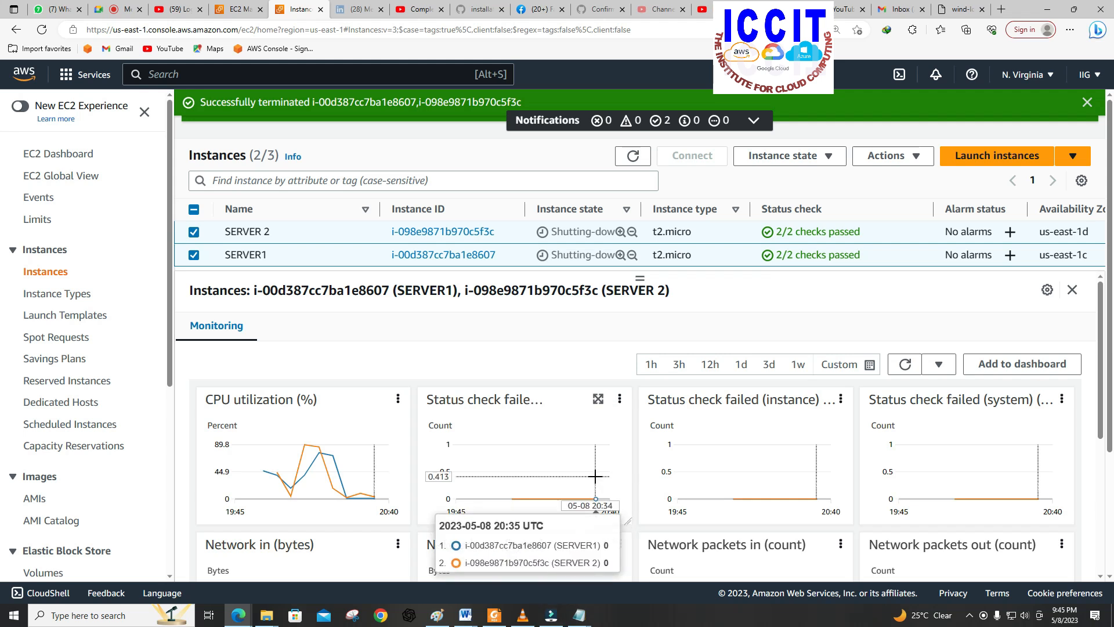
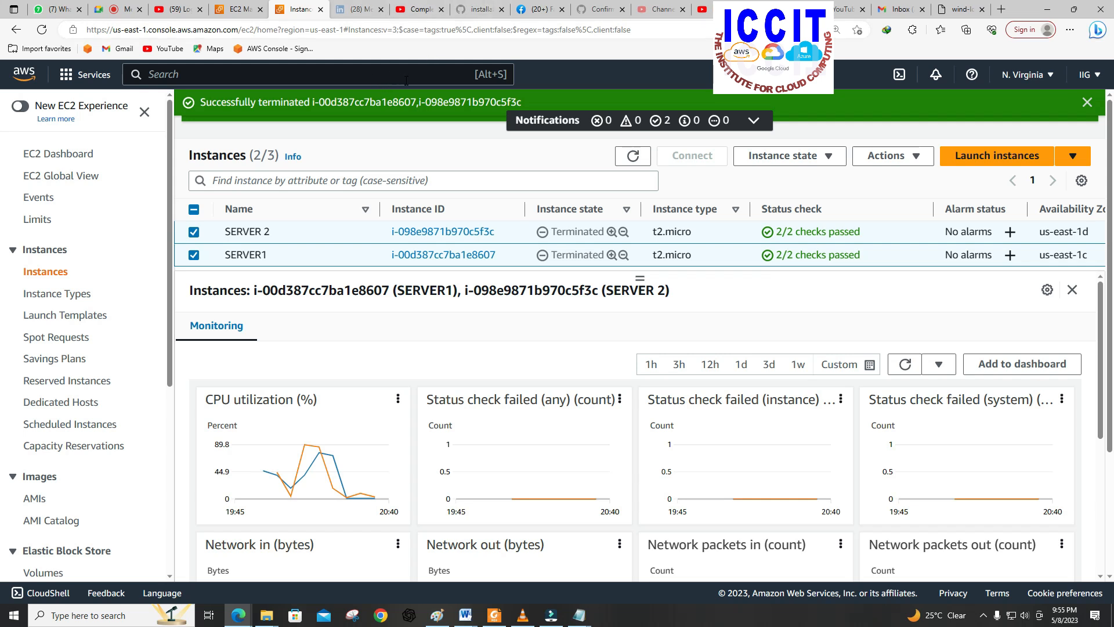
left_click(554, 616)
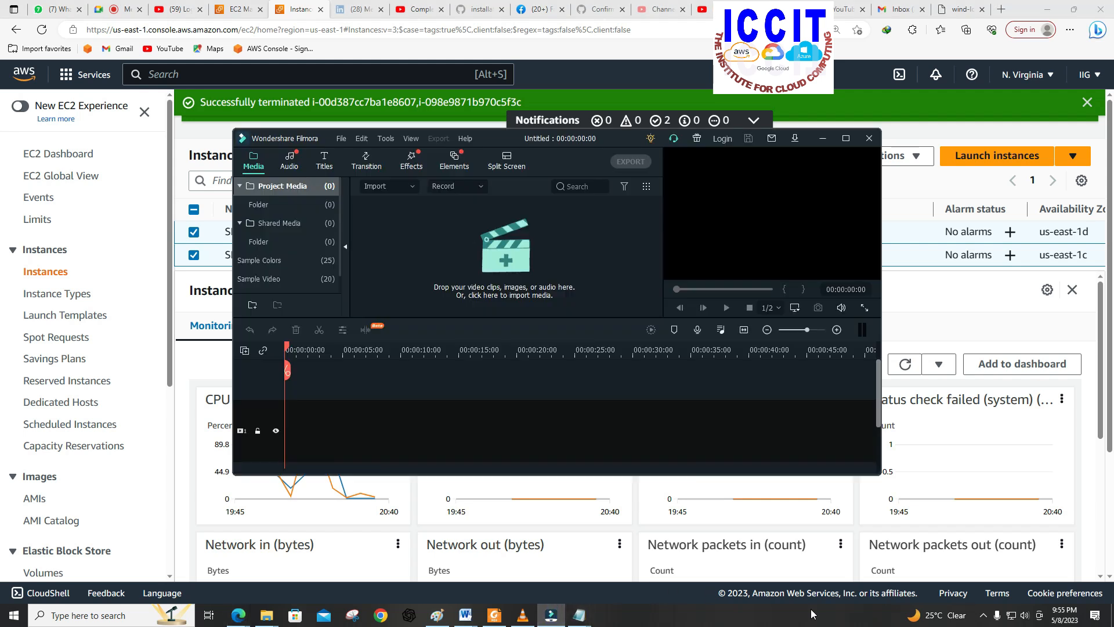
left_click(984, 615)
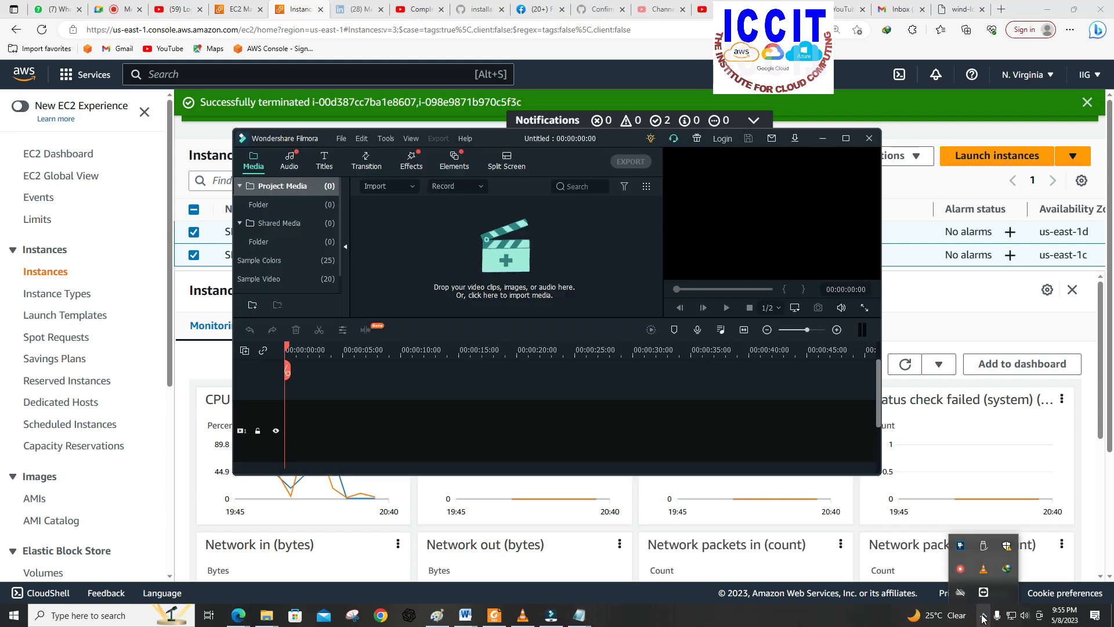
left_click(964, 572)
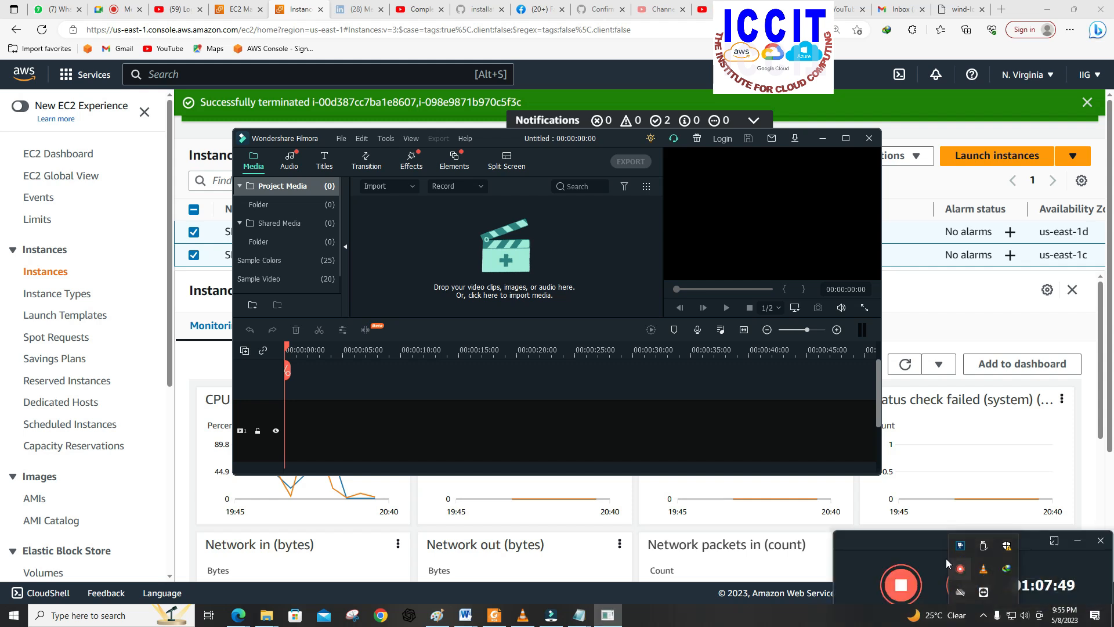
left_click(917, 502)
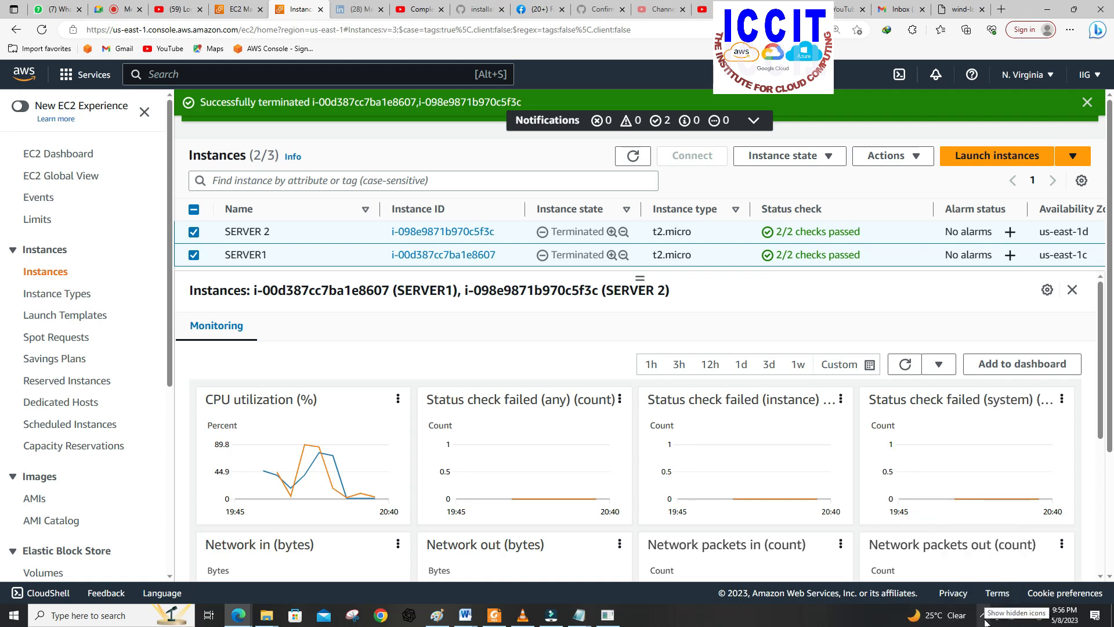
left_click(985, 617)
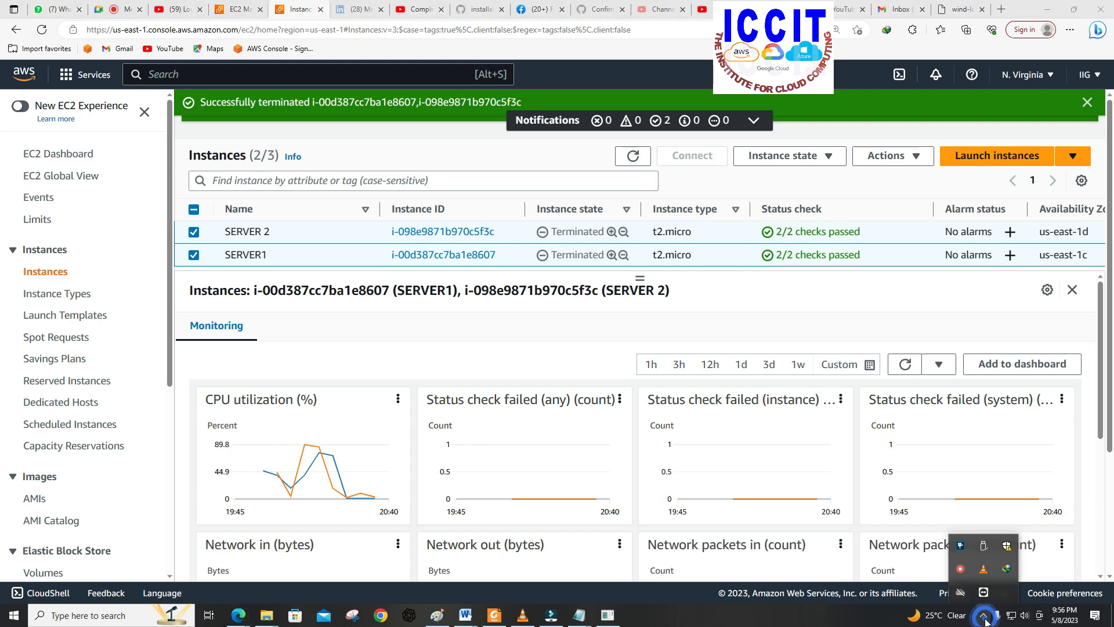
right_click(961, 570)
left_click(975, 580)
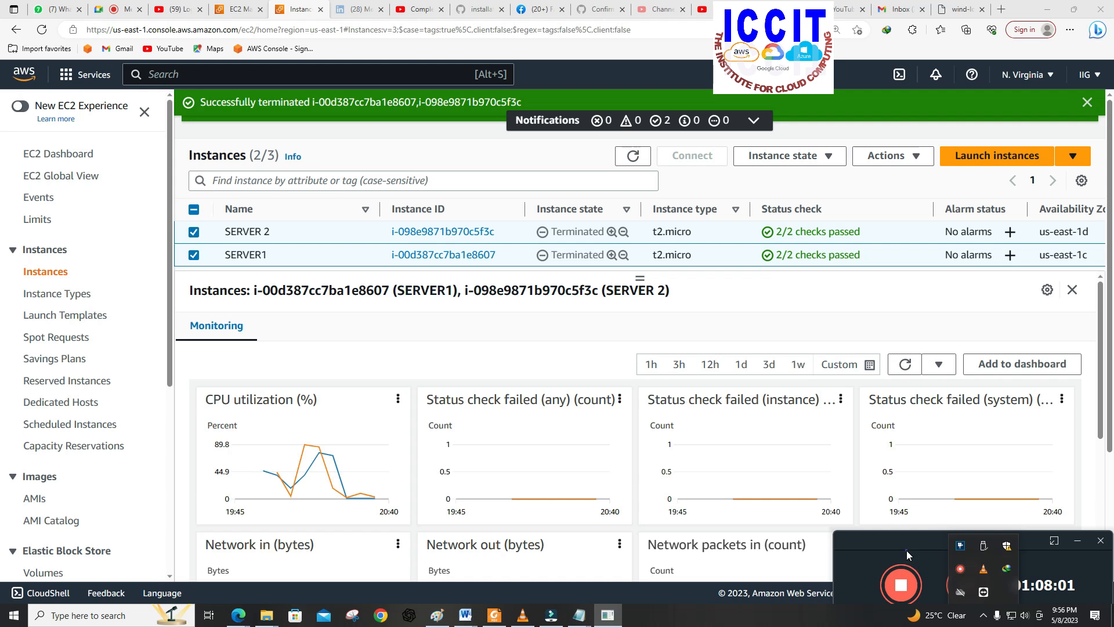
left_click(901, 503)
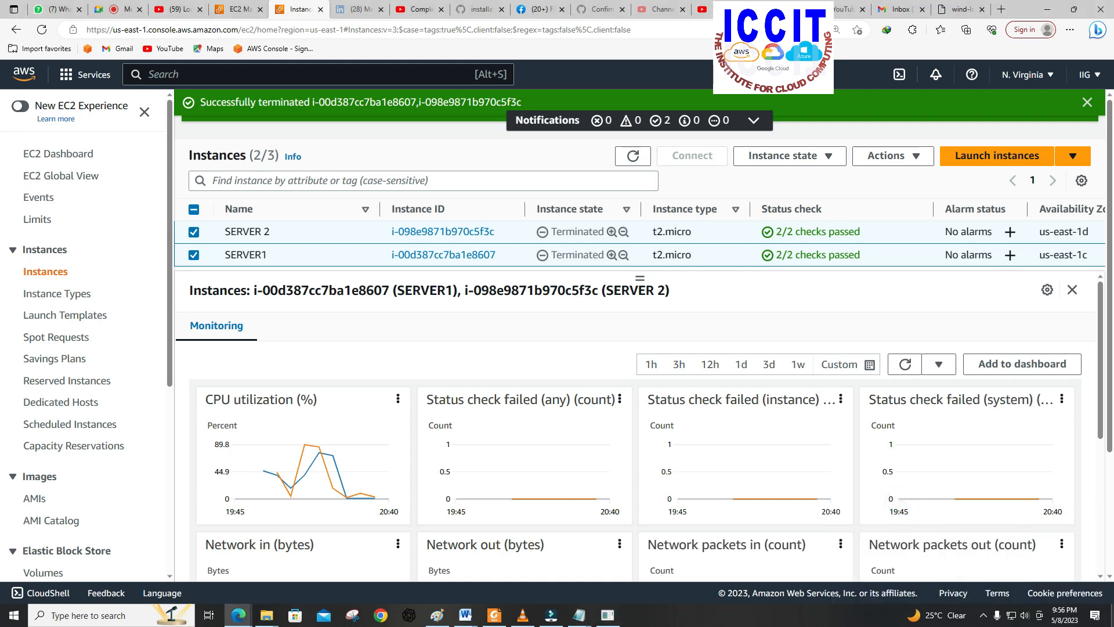
left_click(982, 614)
right_click(960, 571)
left_click(901, 586)
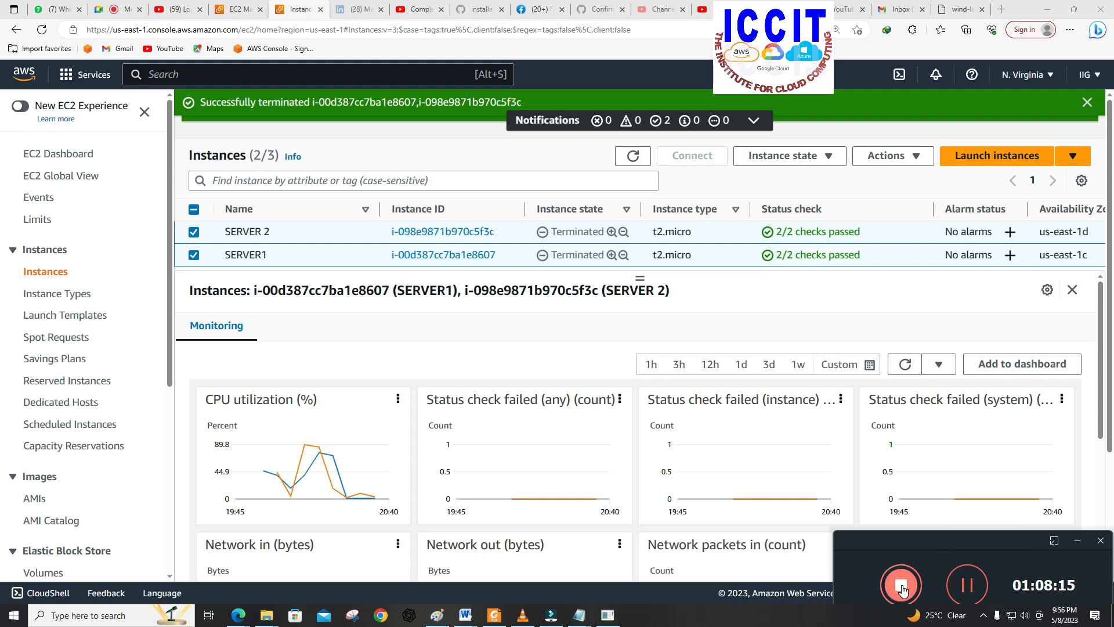
left_click(902, 587)
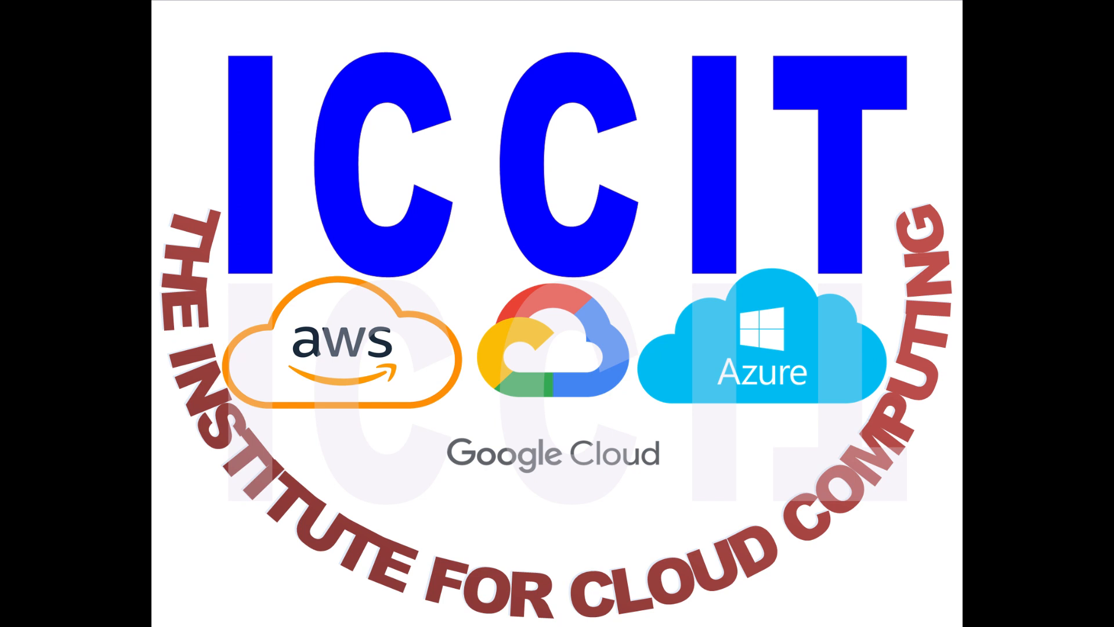